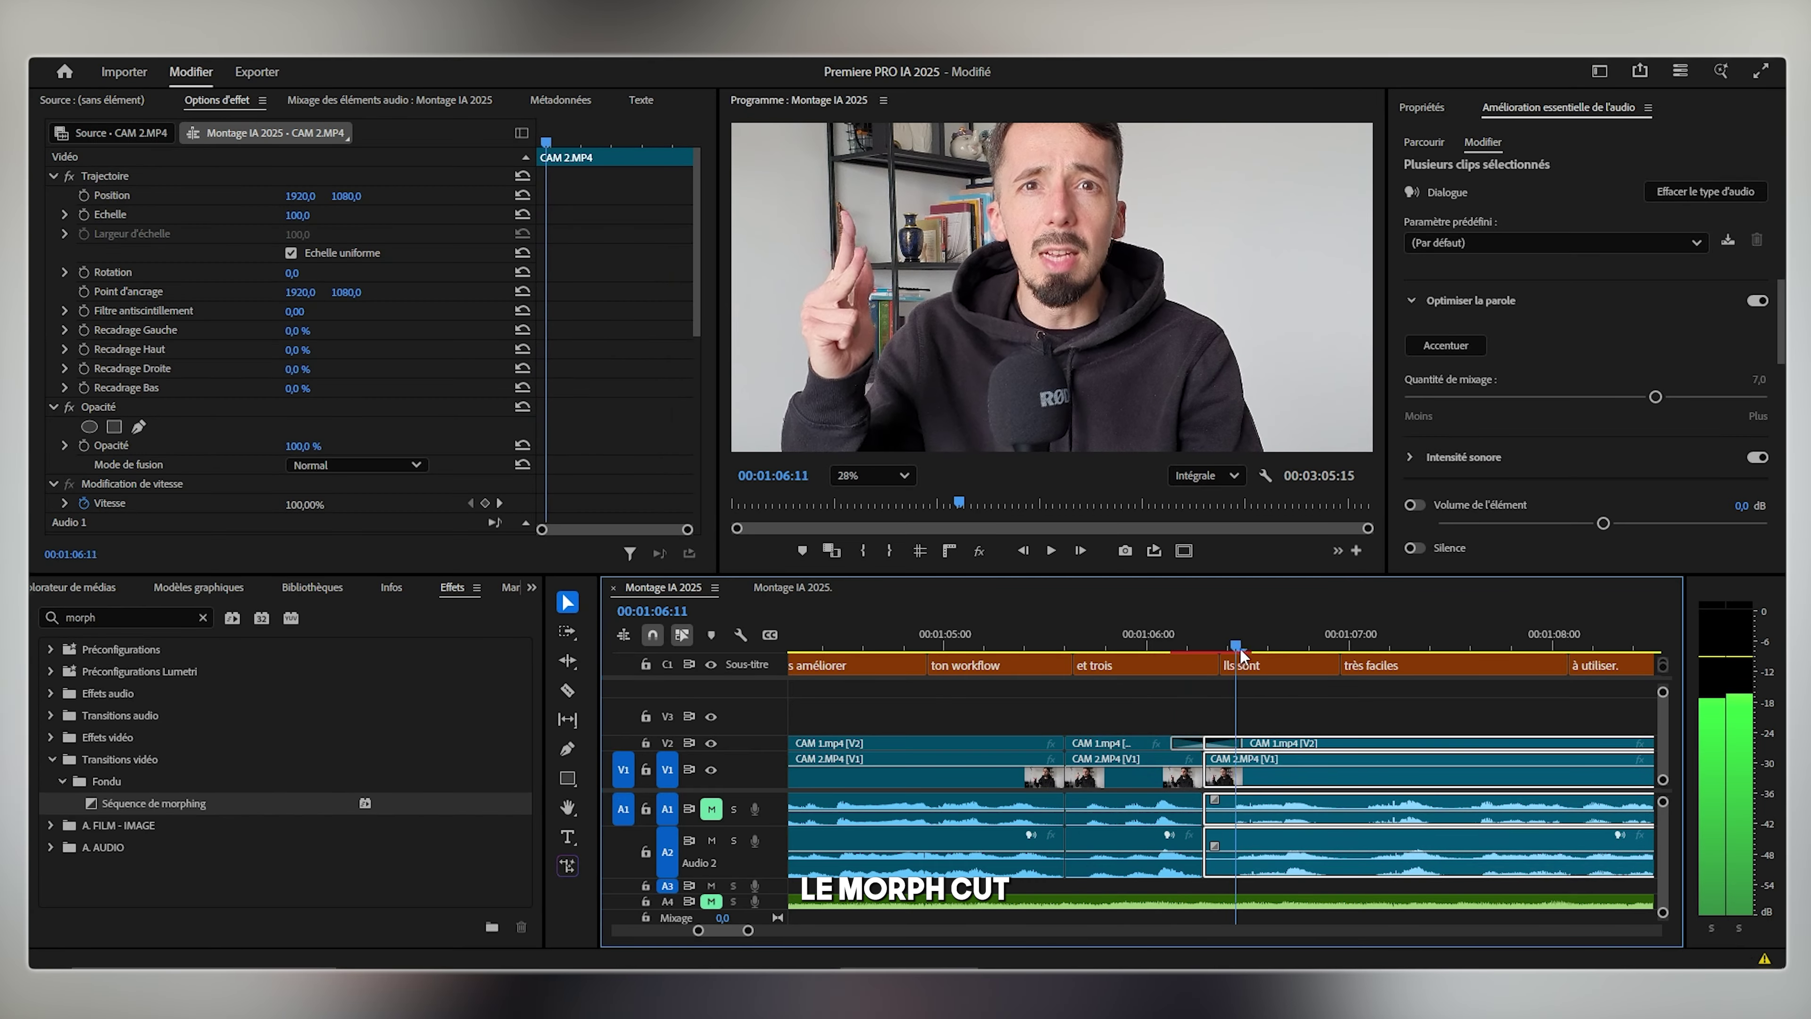
drag(1241, 656, 1223, 657)
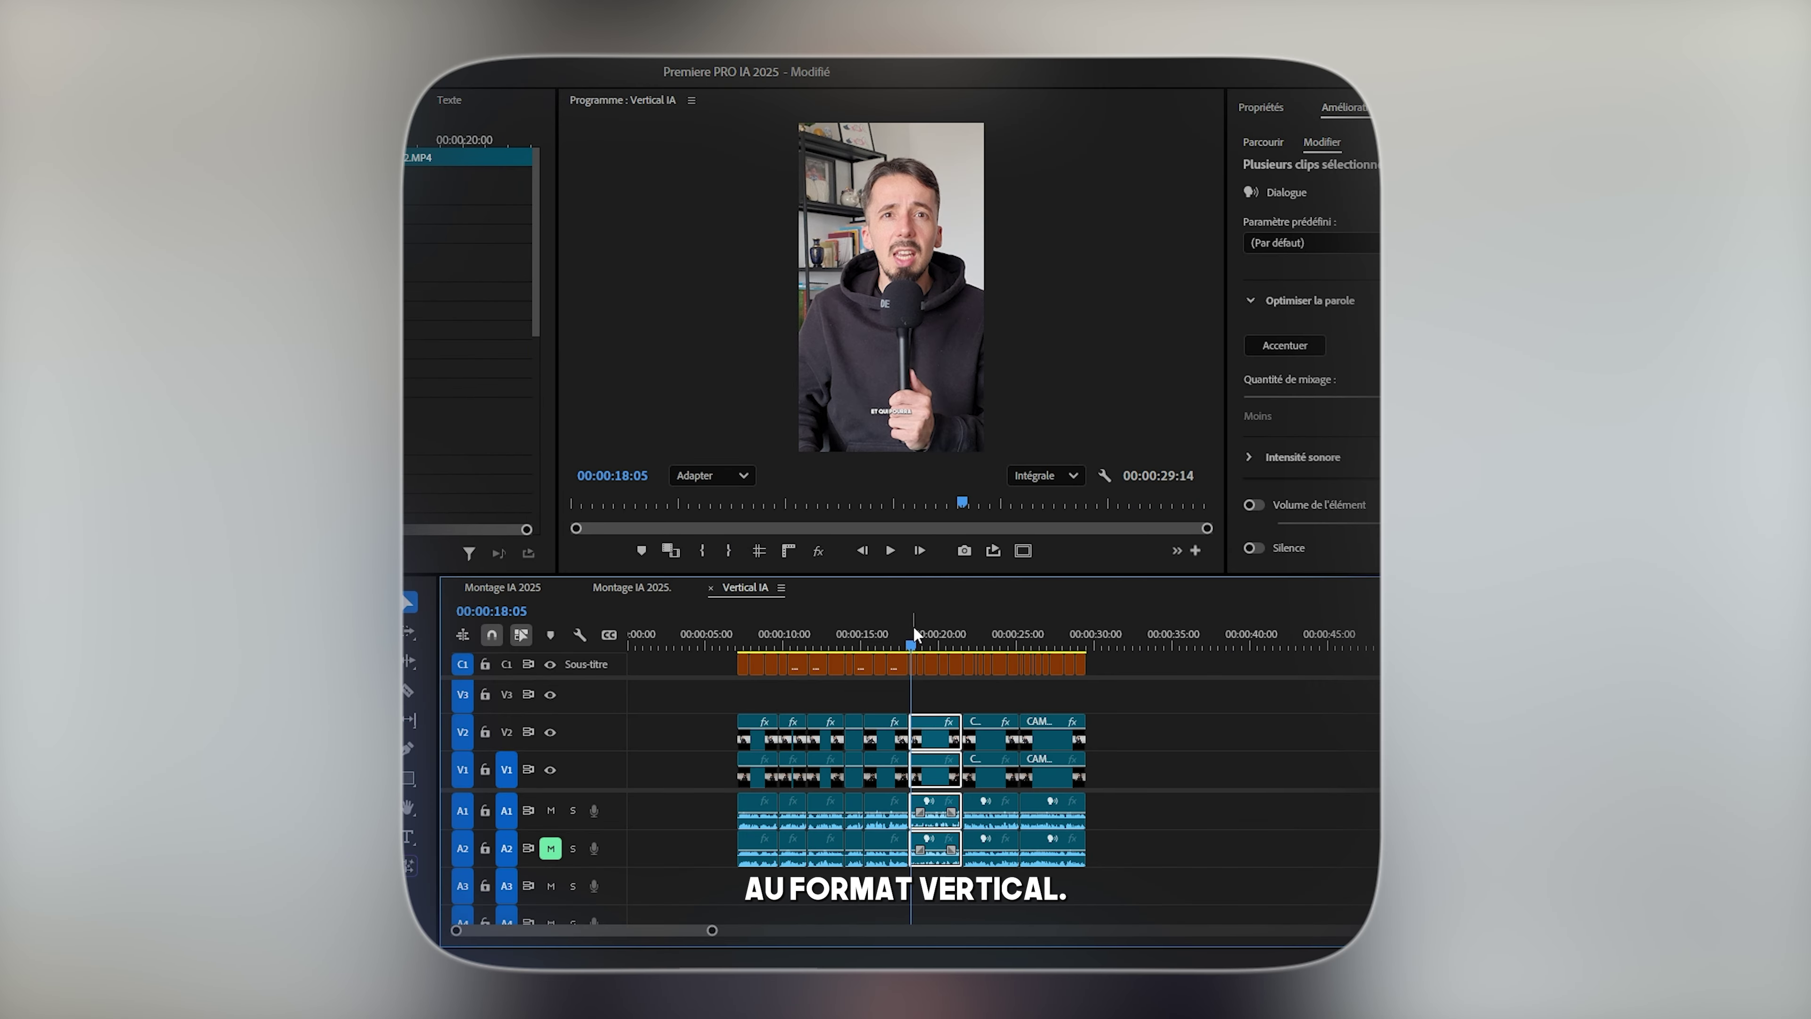
scroll(915, 631, up, 8)
drag(910, 640, 1026, 654)
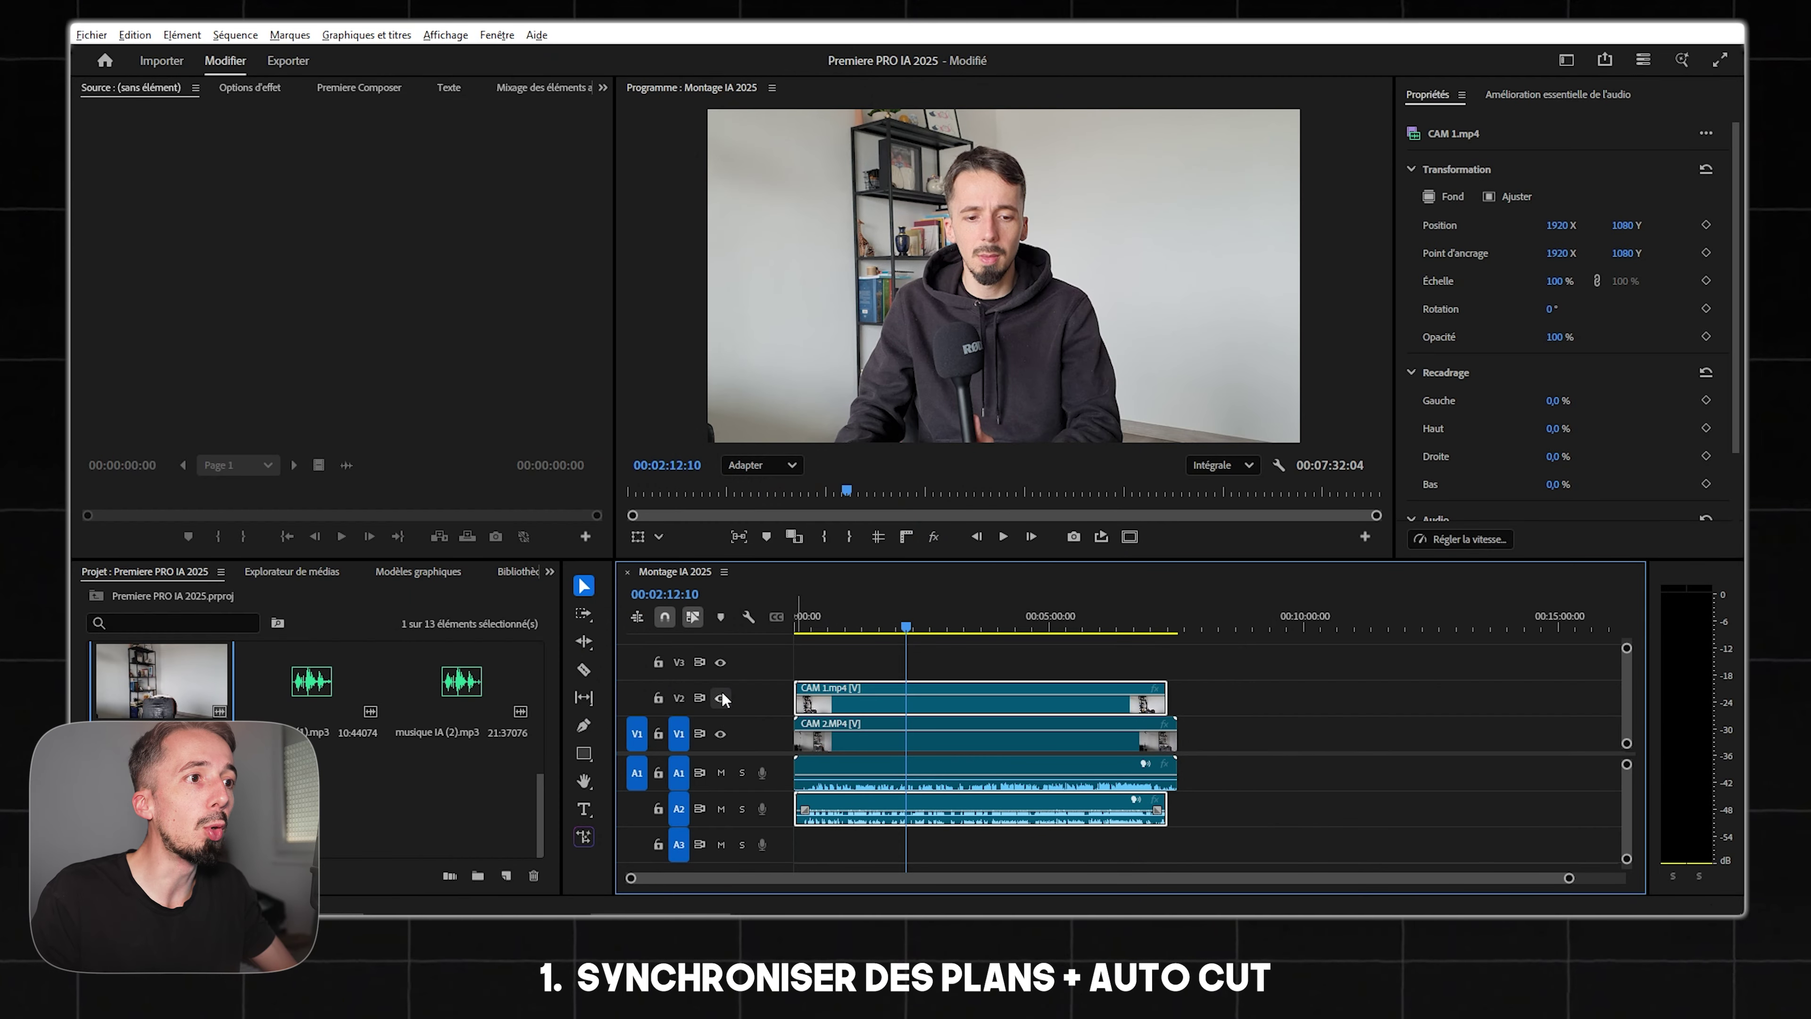
Compare the two camera angles by hiding the V2 video track and showing it again, with the preview fitted.
click(1016, 736)
click(979, 710)
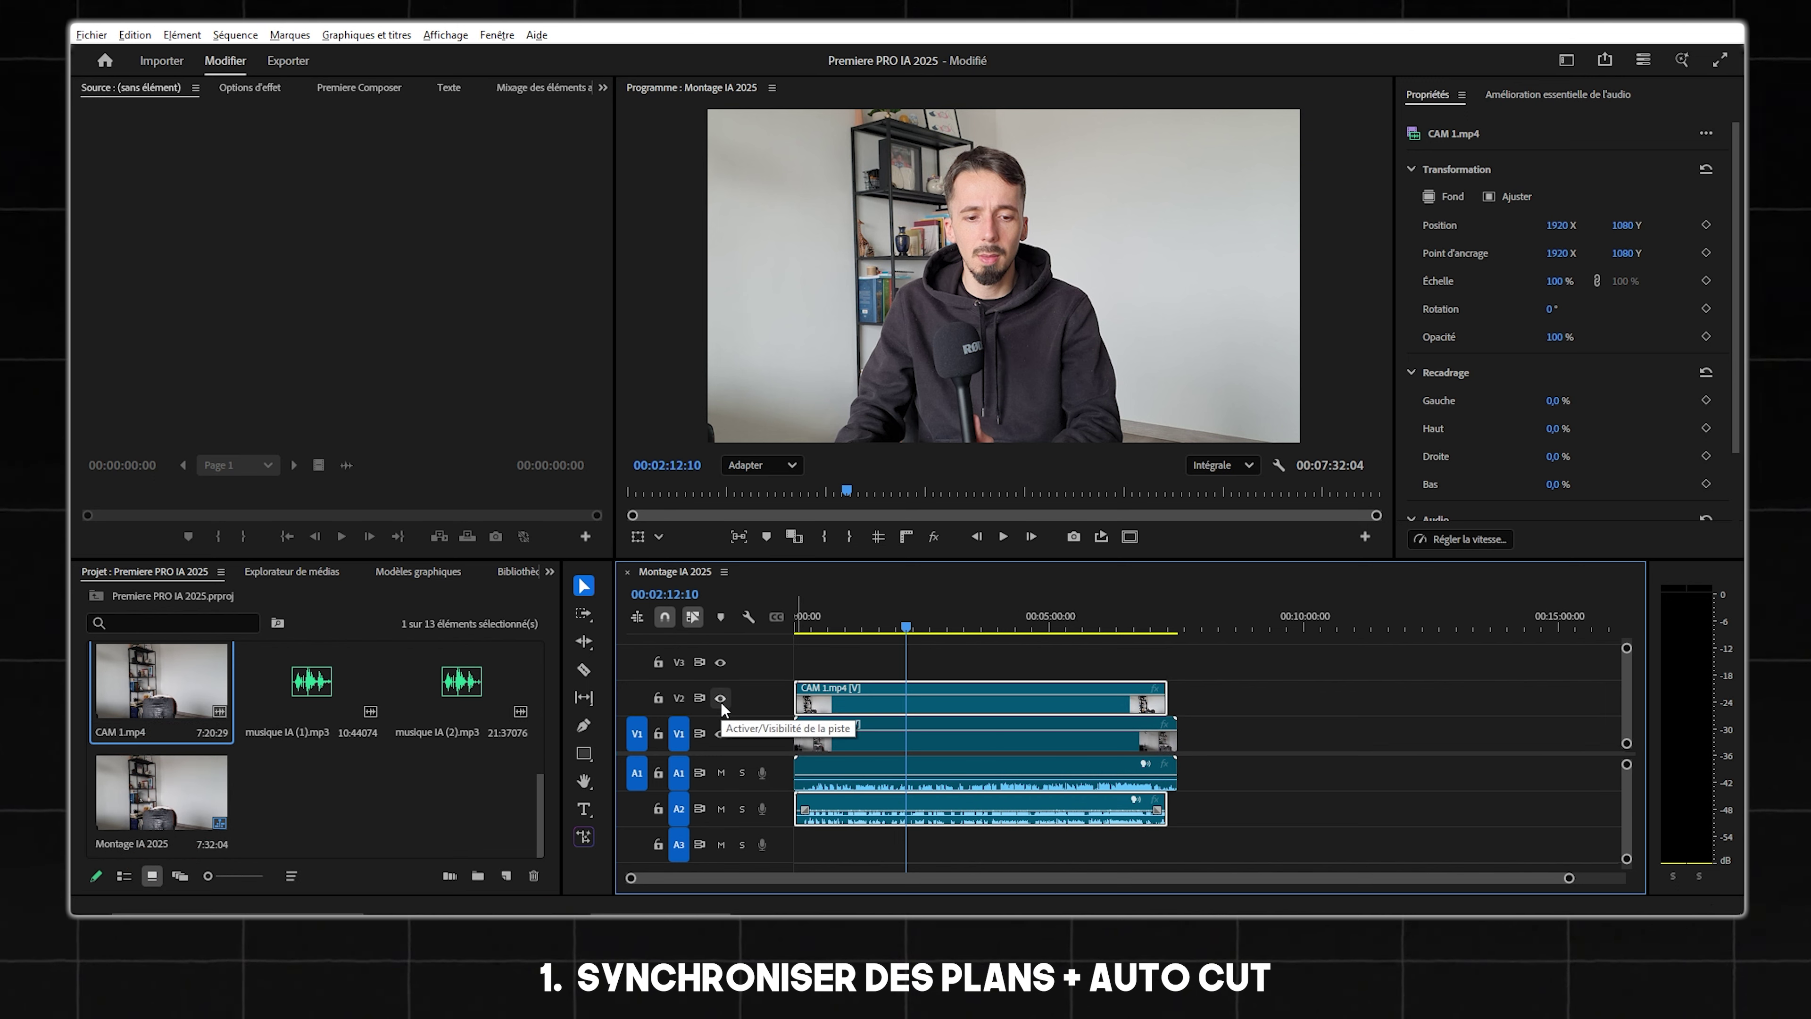
click(720, 700)
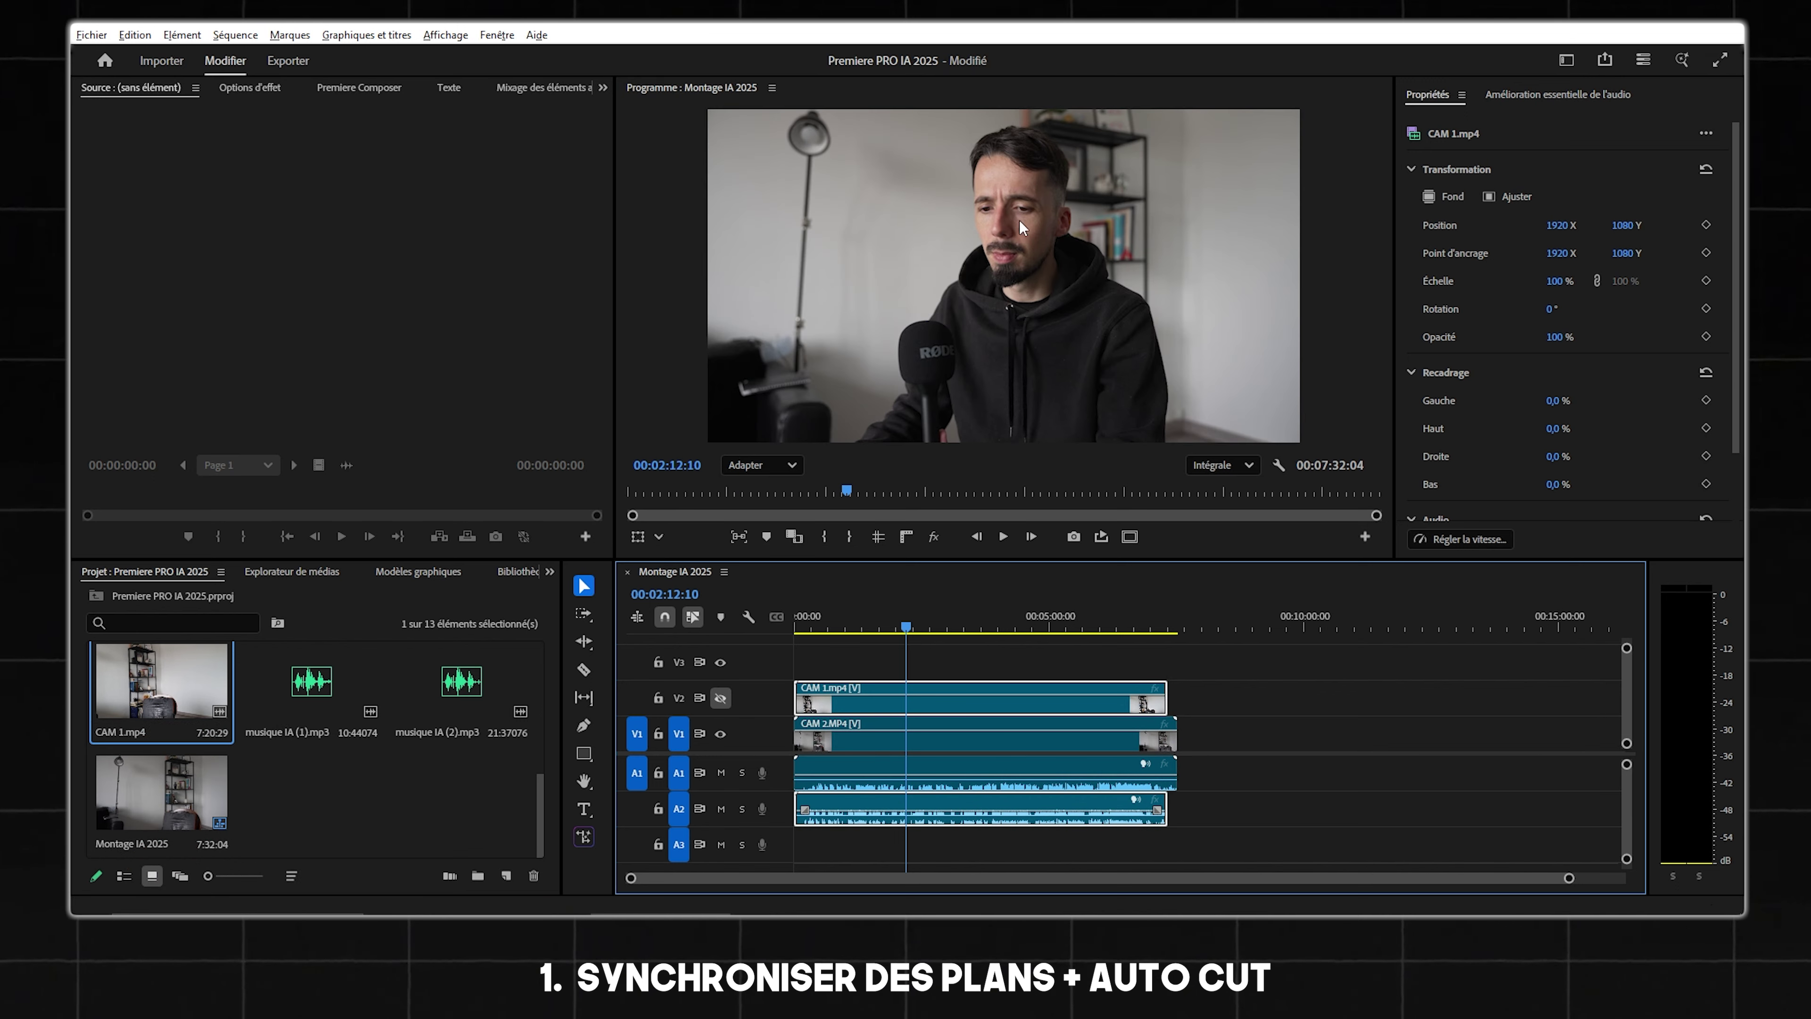
scroll(1013, 214, up, 2)
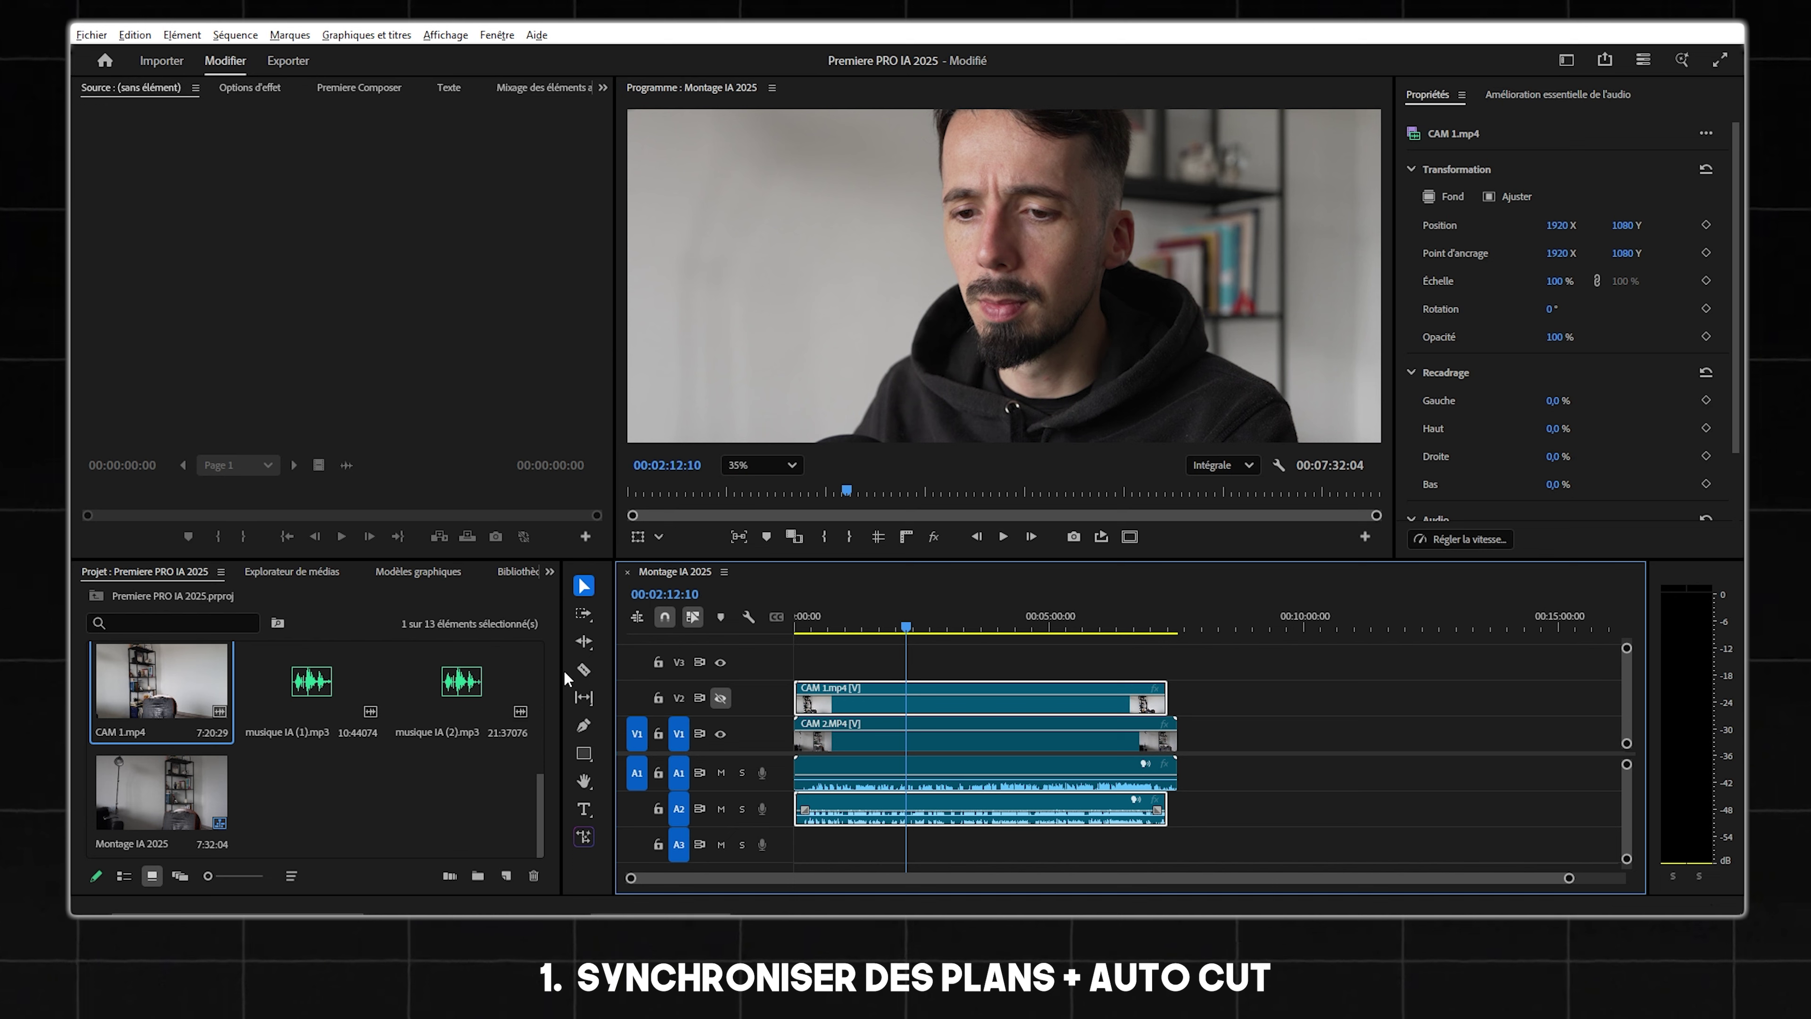
click(762, 476)
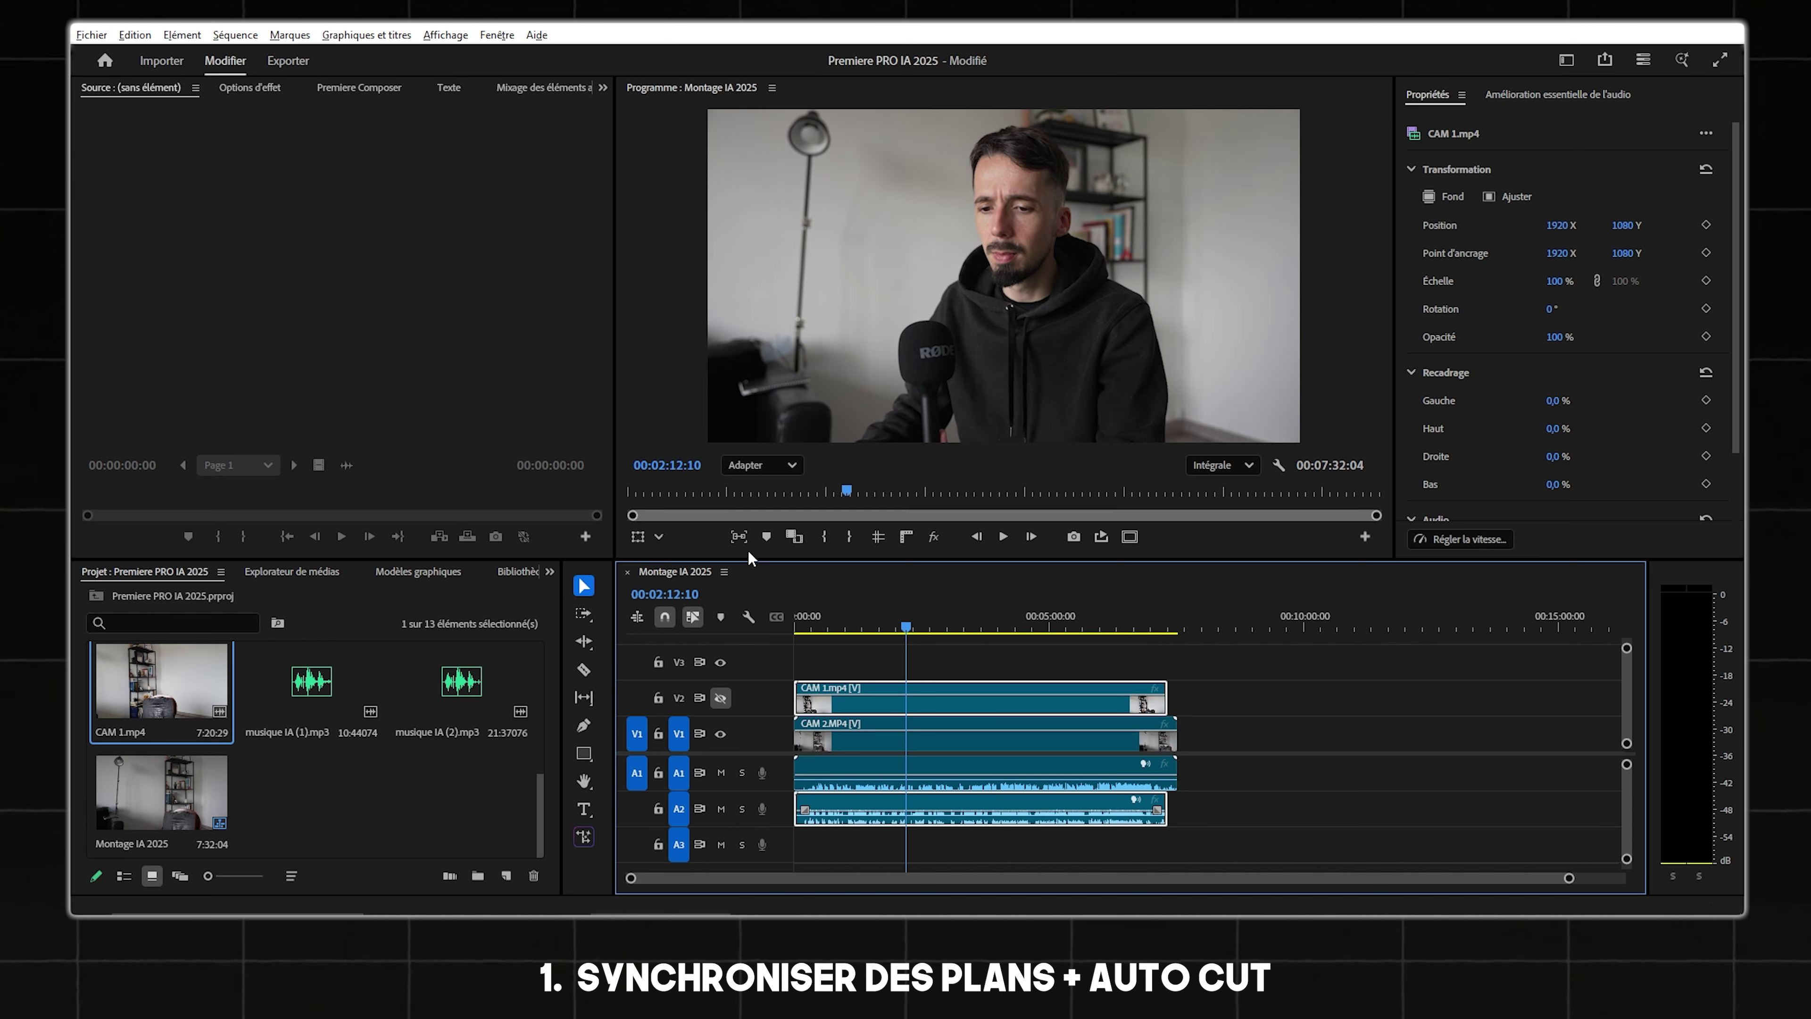
click(720, 698)
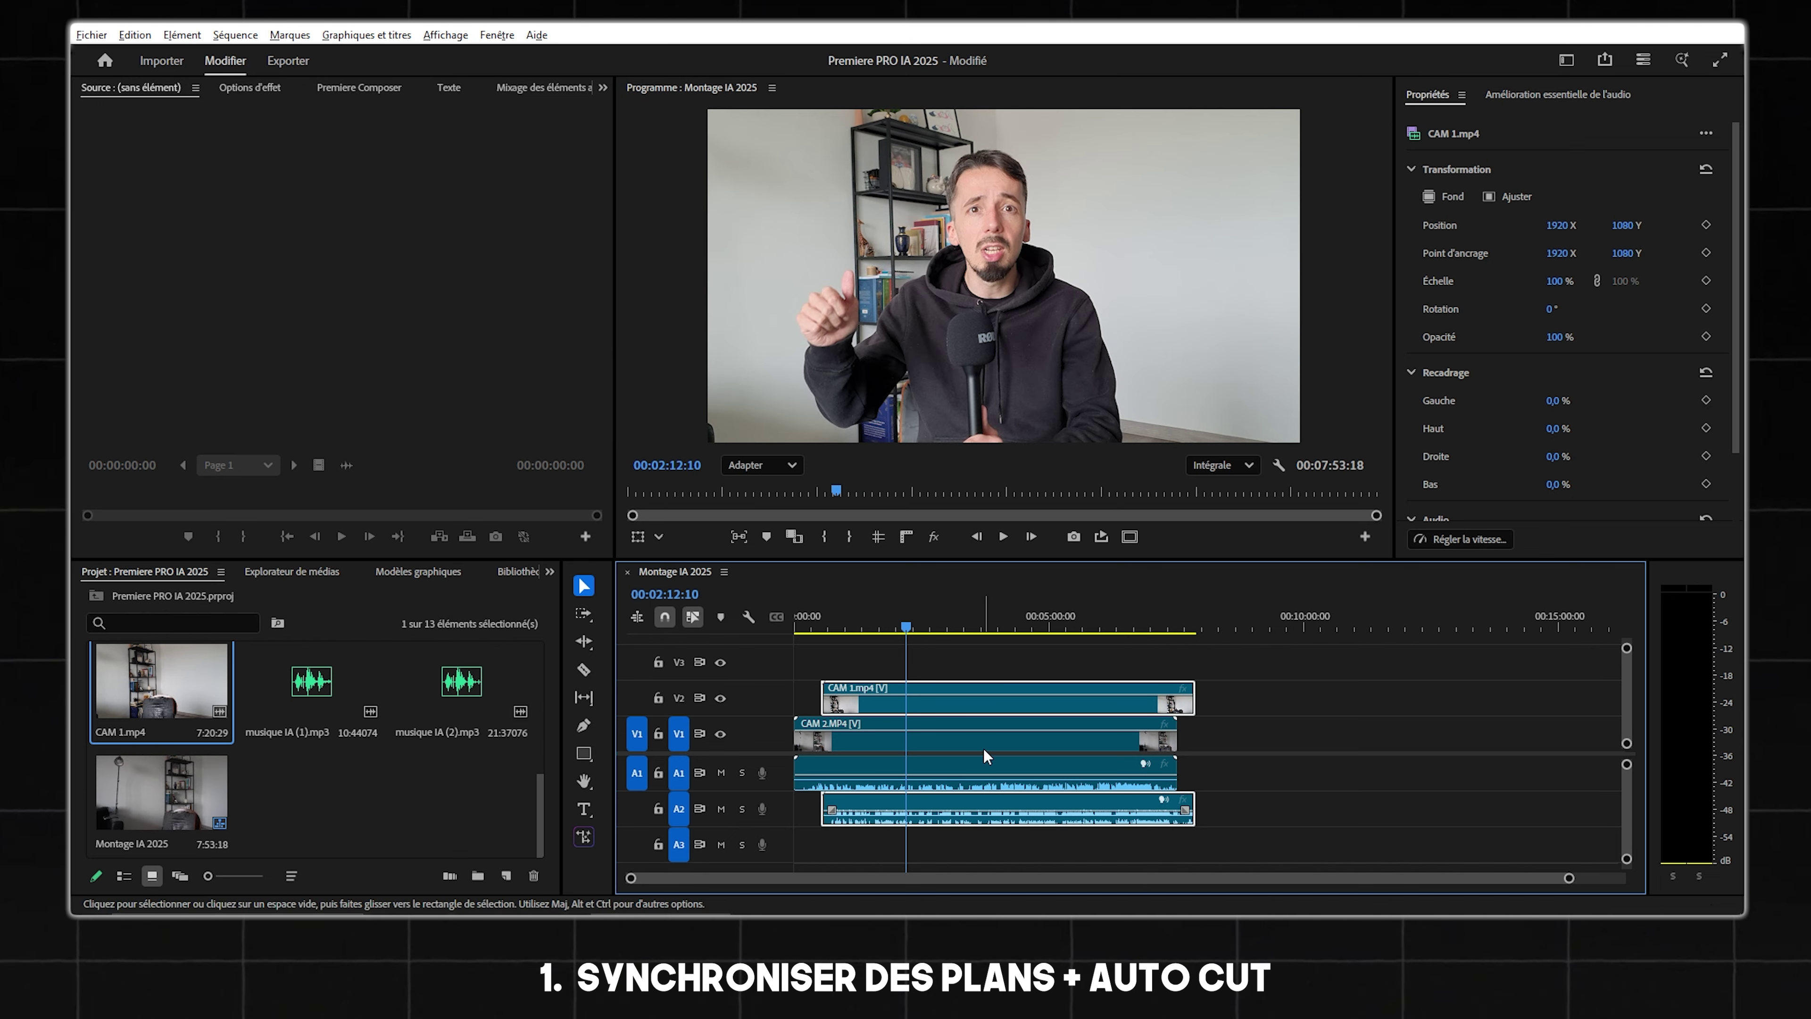
Shift the CAM 2 clip slightly later, and synchronise both camera clips by audio track channel using Mixage final.
drag(983, 747, 1002, 753)
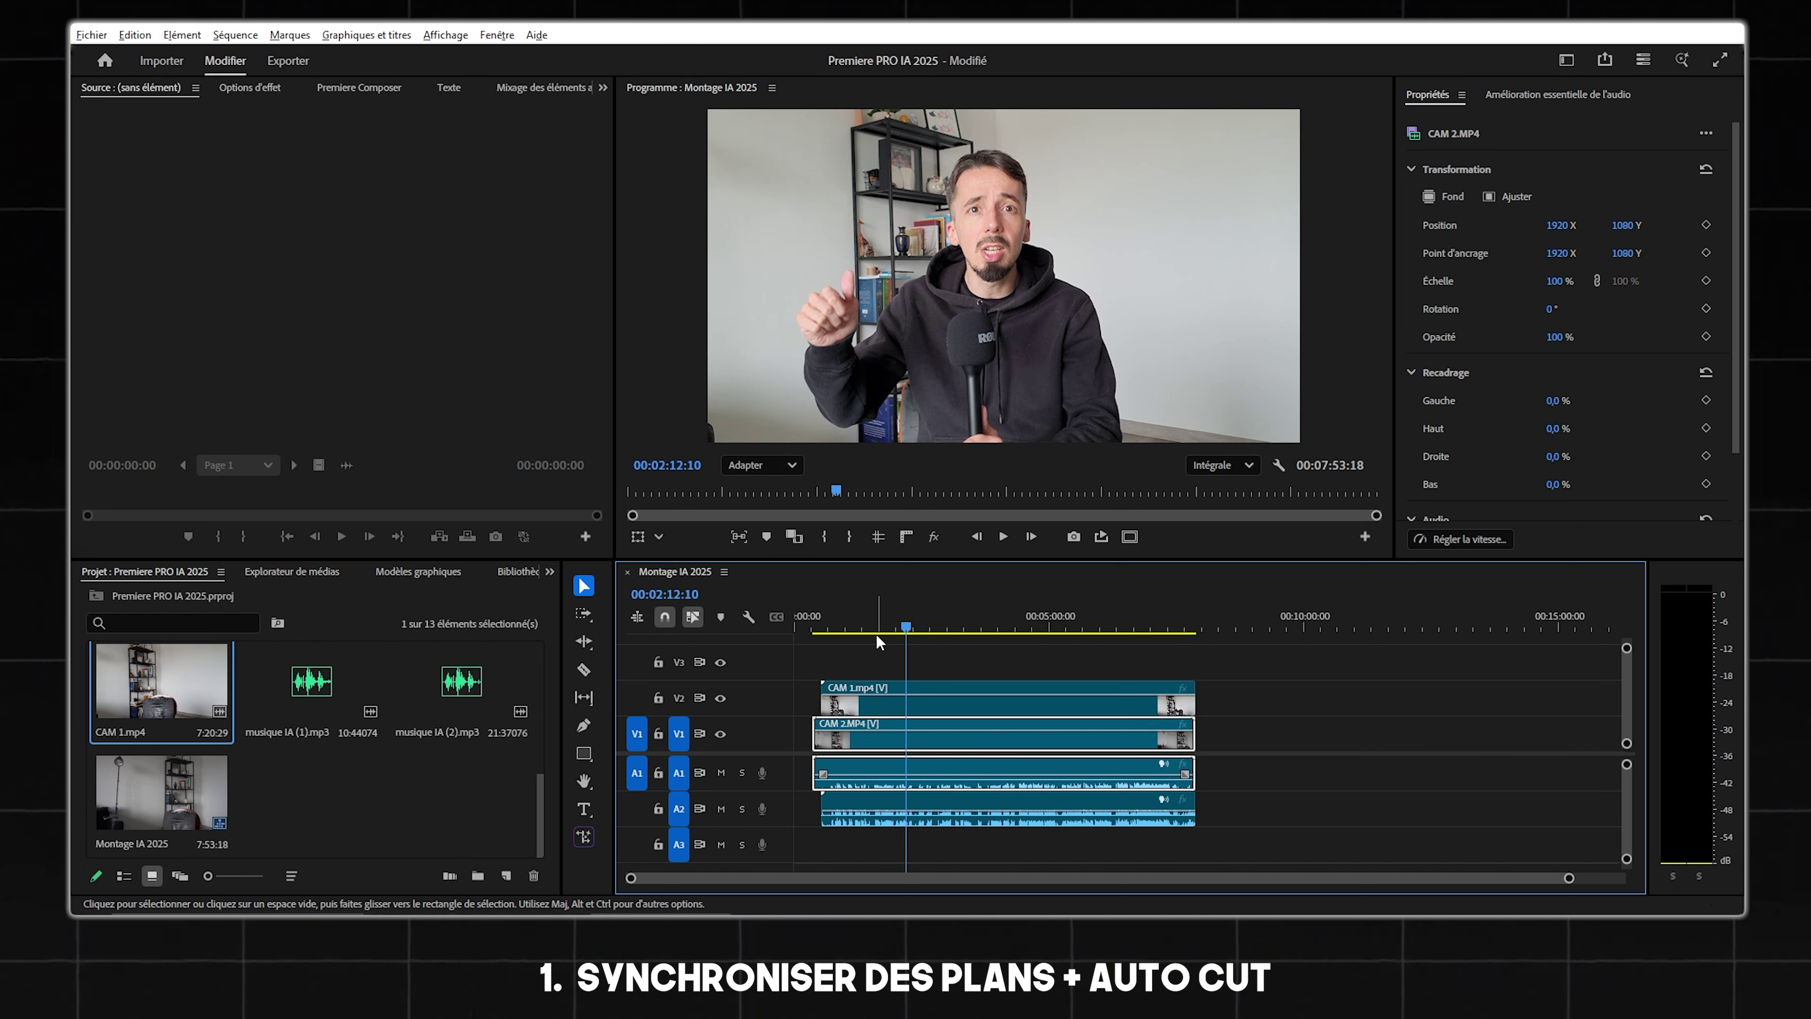
drag(859, 639, 935, 803)
right_click(921, 724)
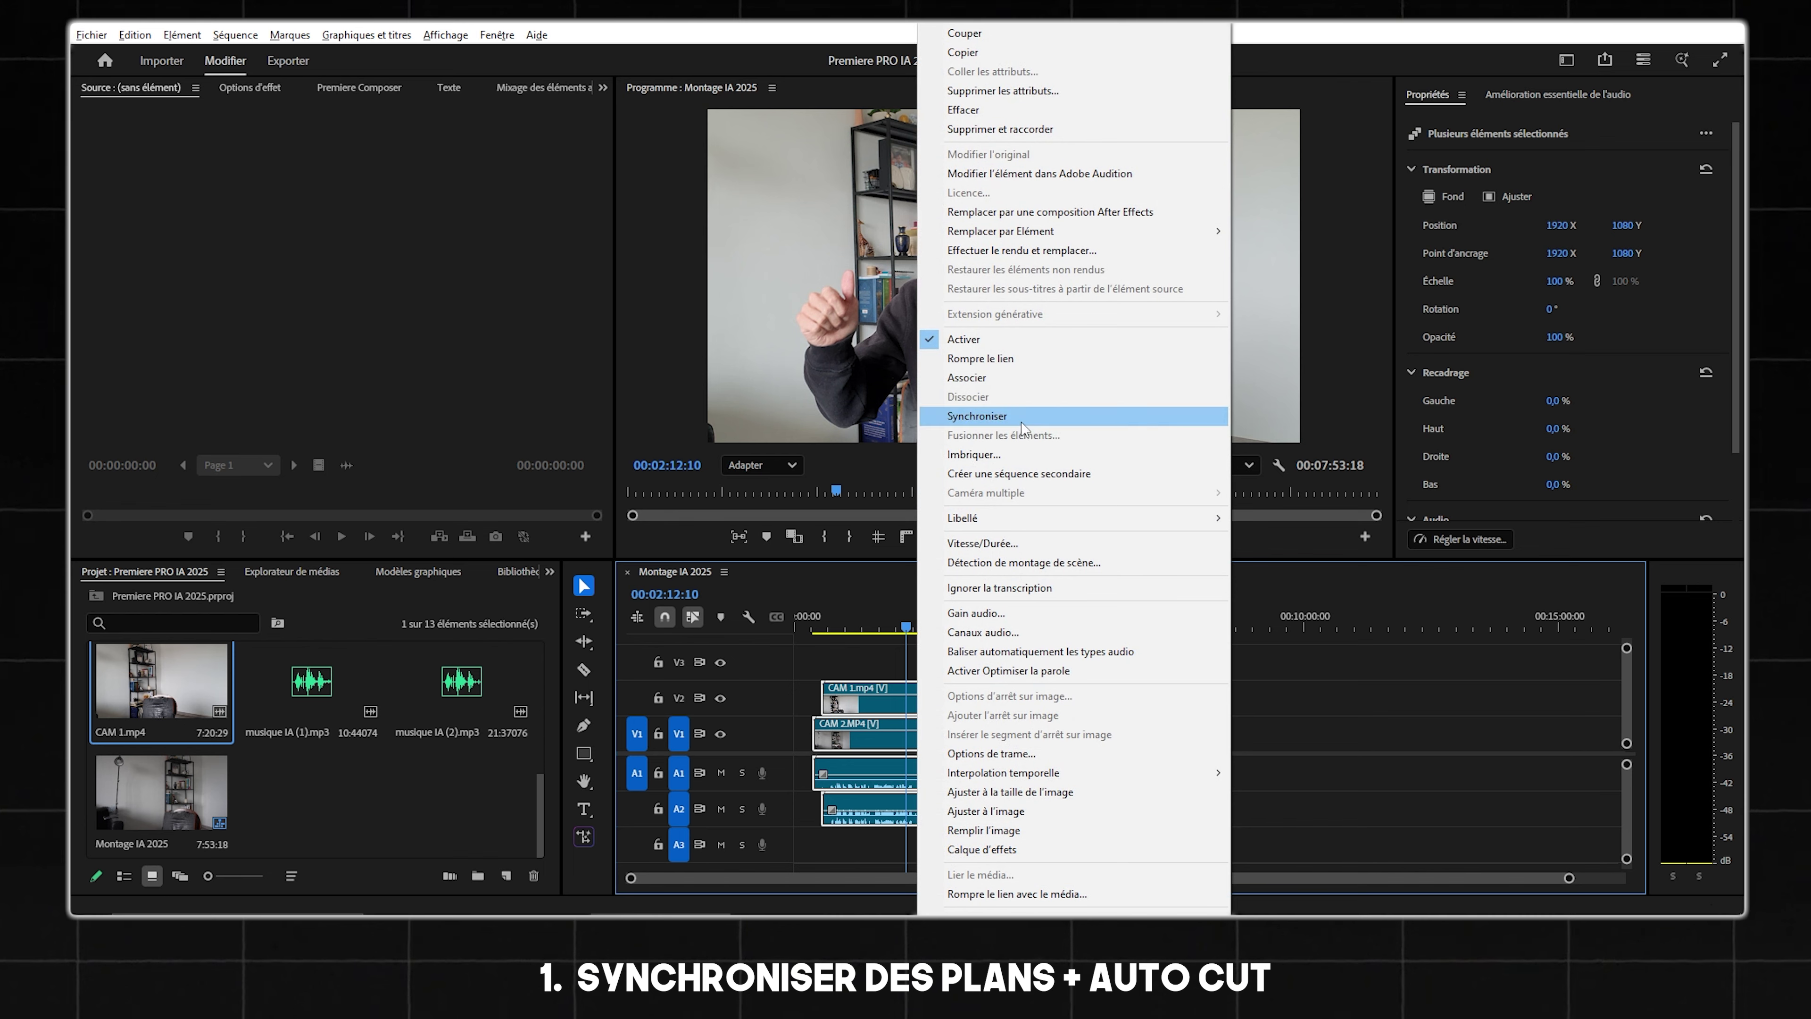
click(1001, 416)
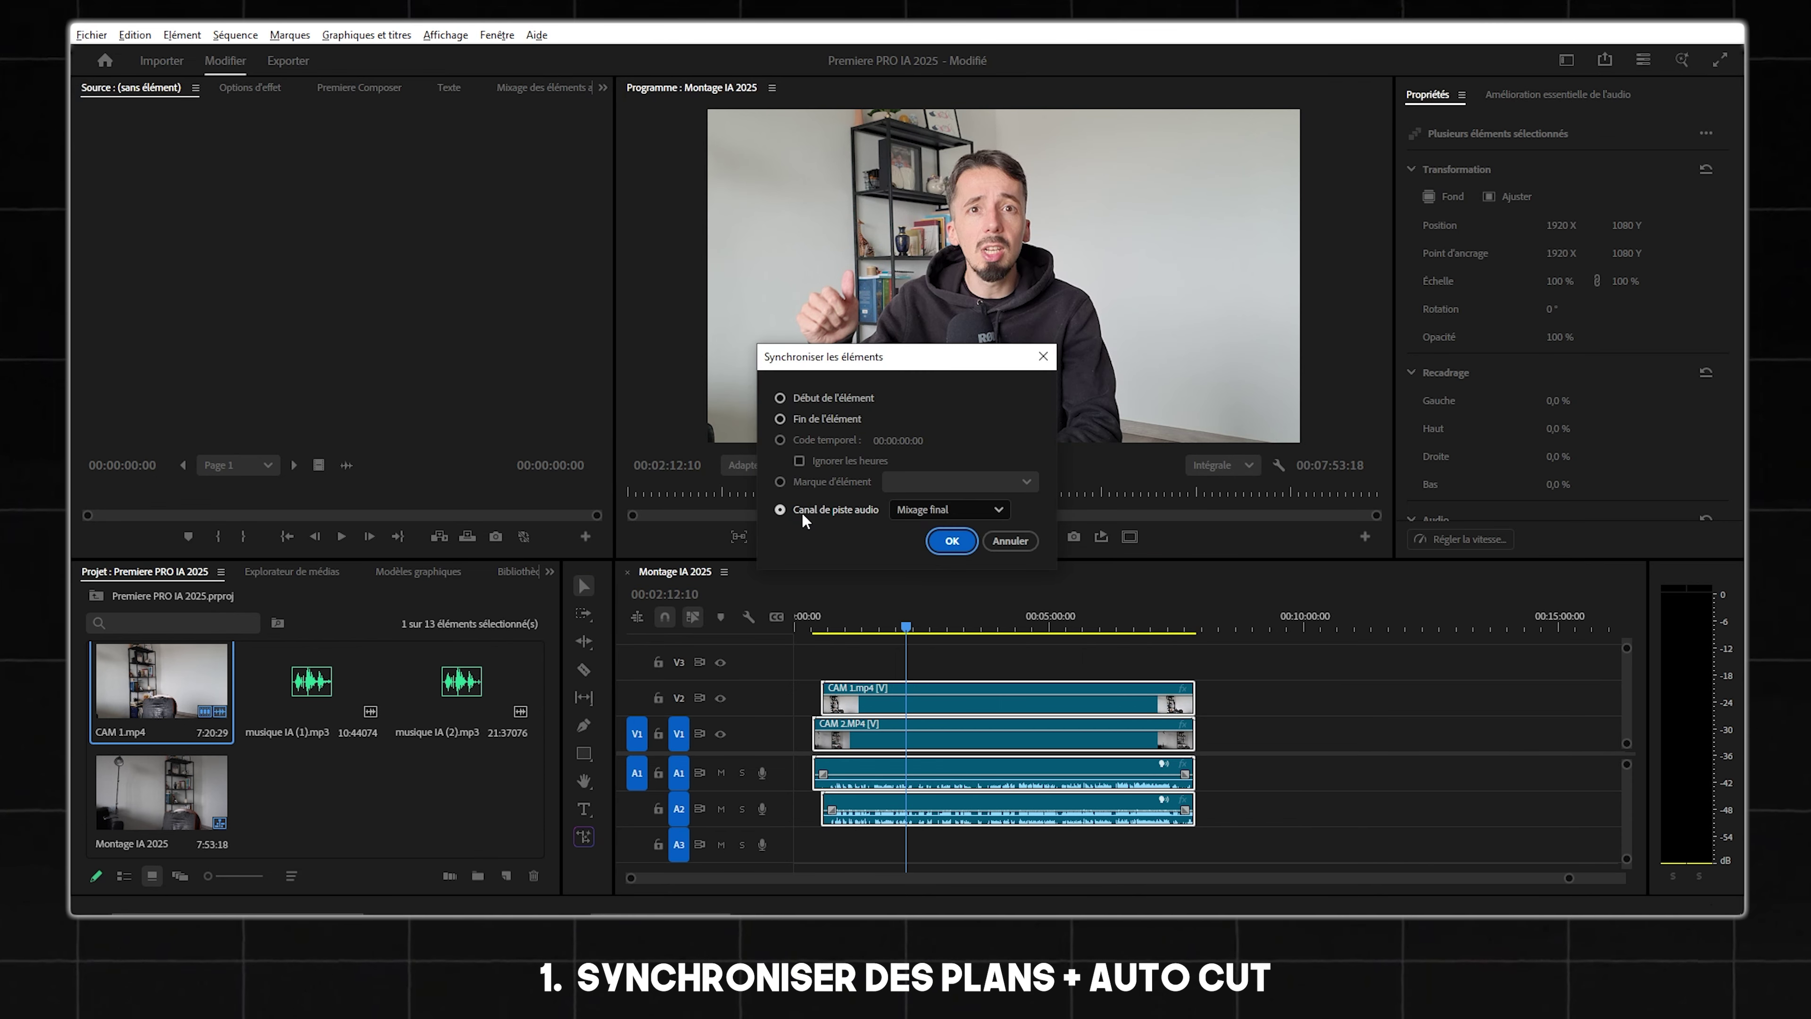
click(951, 543)
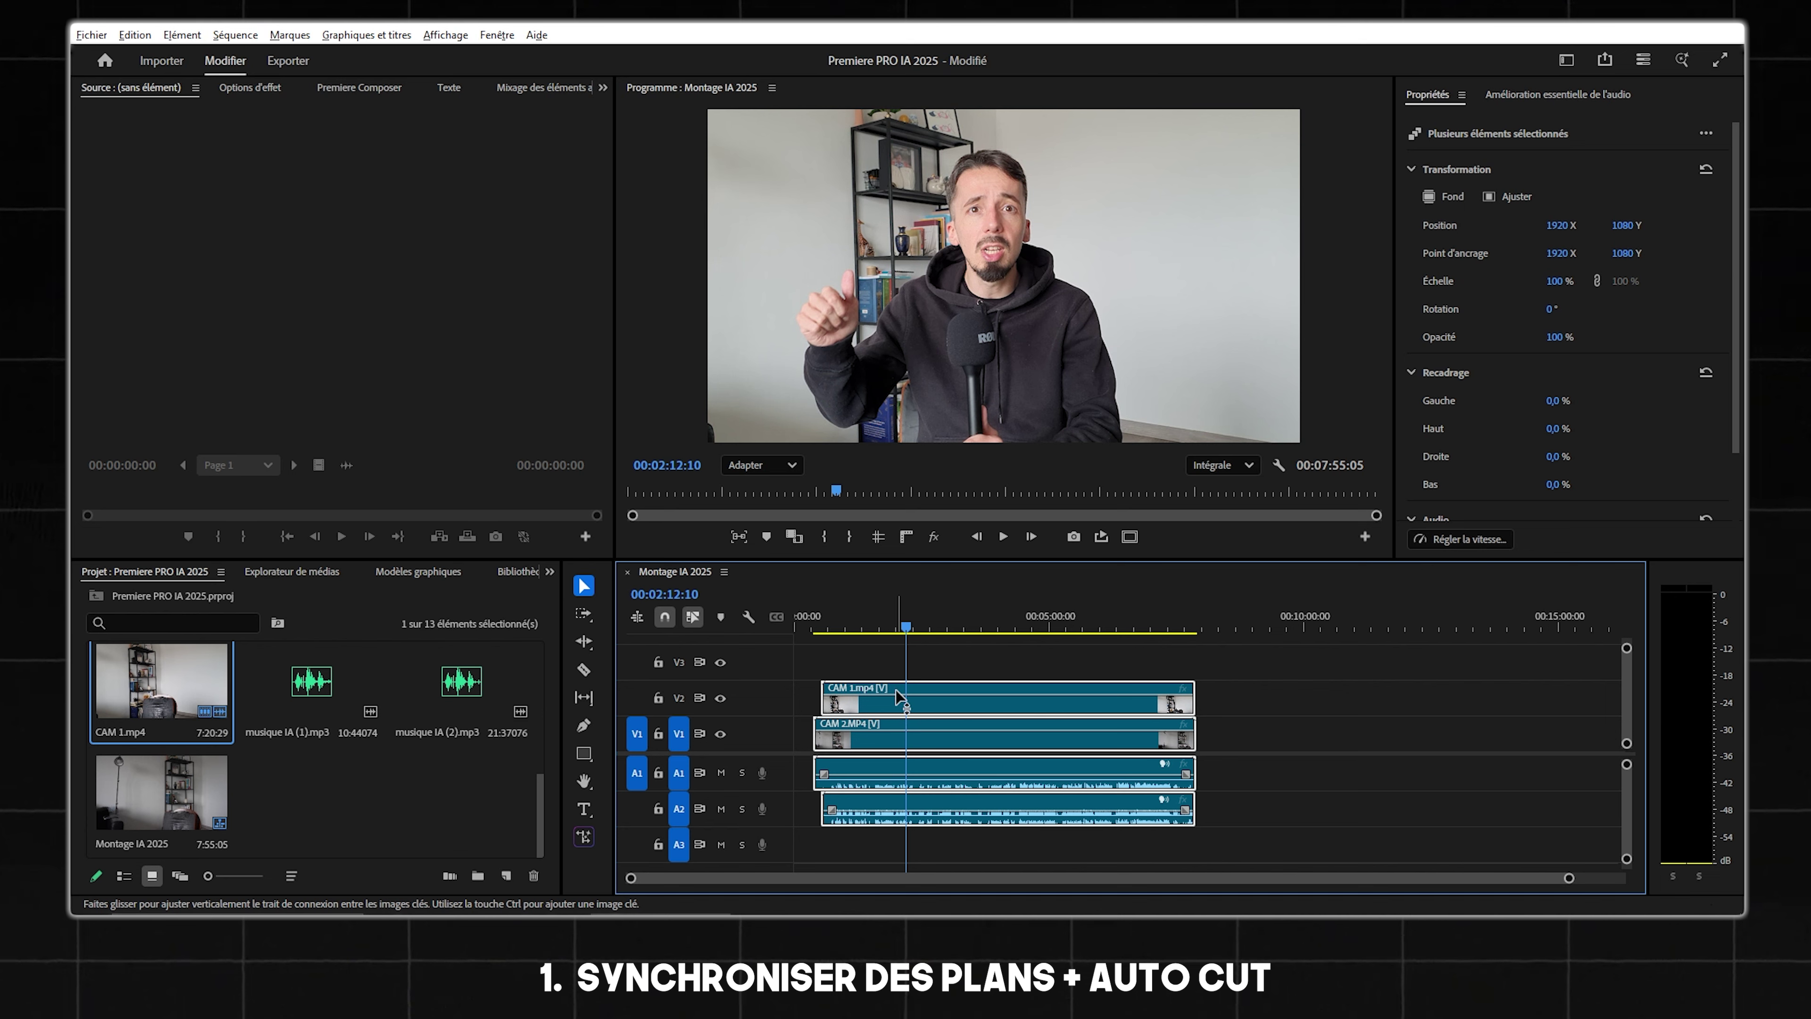
Unlink the synchronised CAM 1 and CAM 2 clips, and link all their video and audio together as one group.
right_click(922, 734)
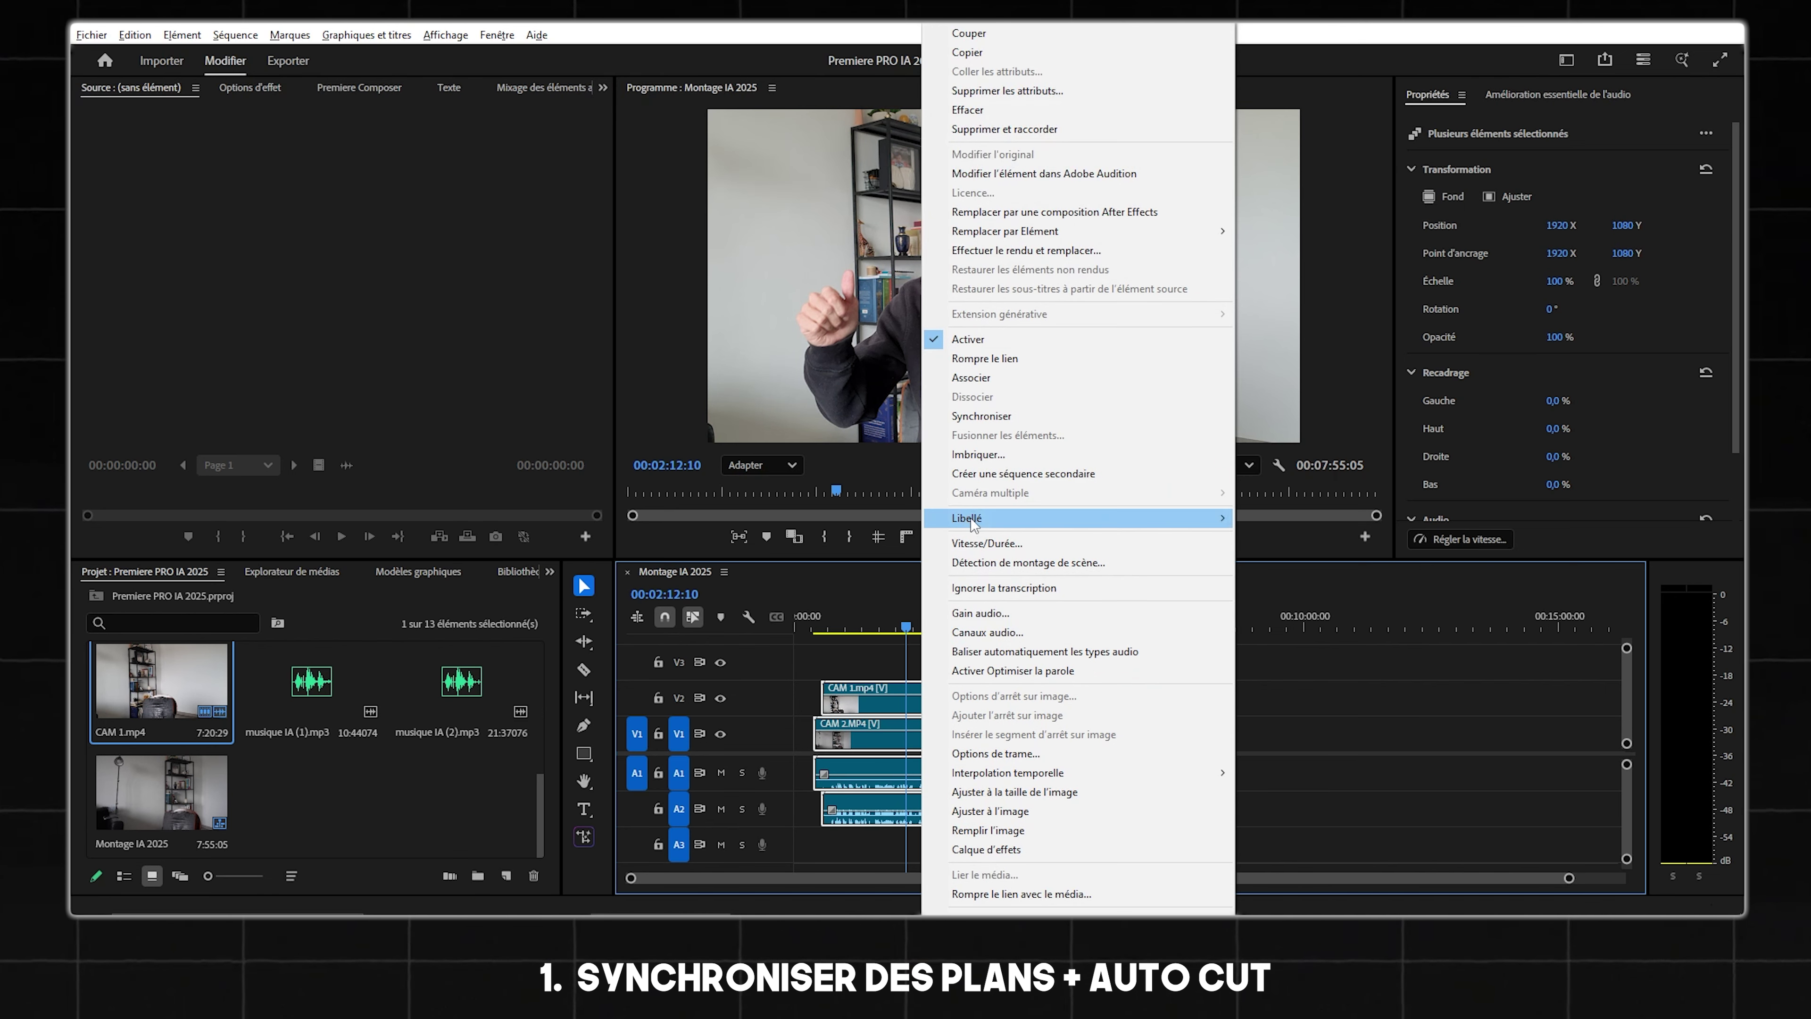
click(992, 361)
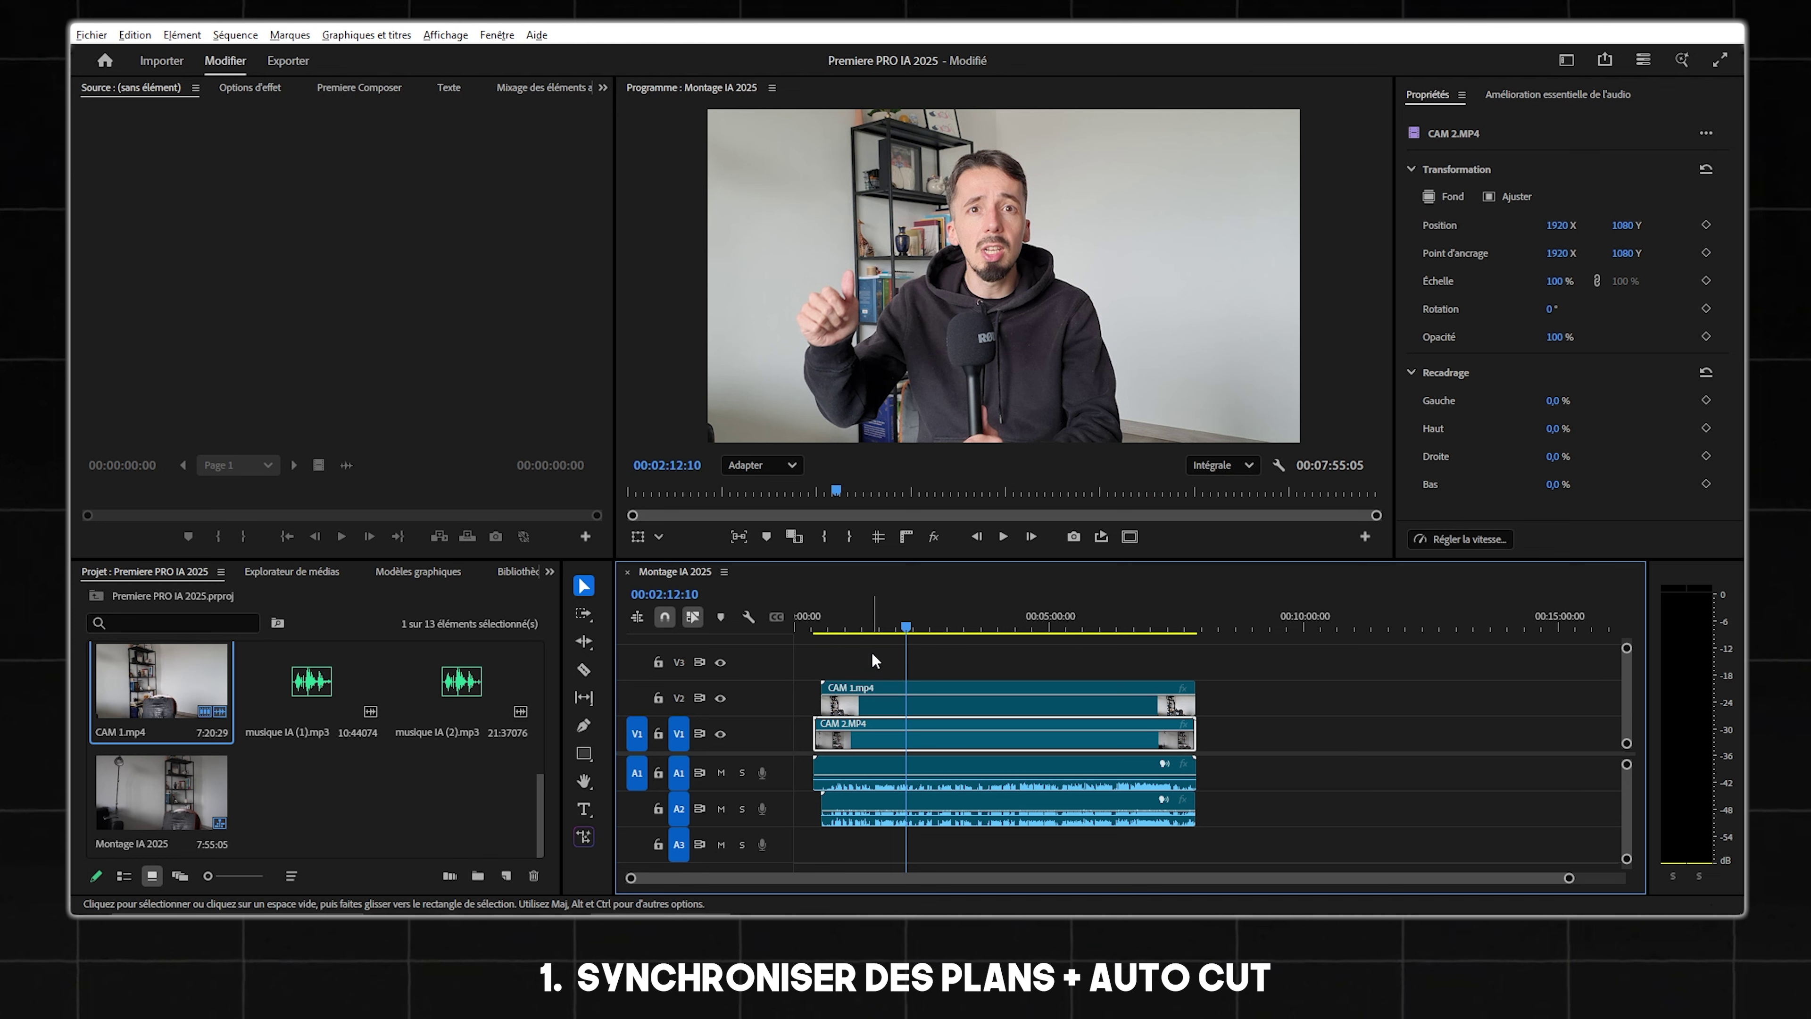
drag(869, 652, 900, 820)
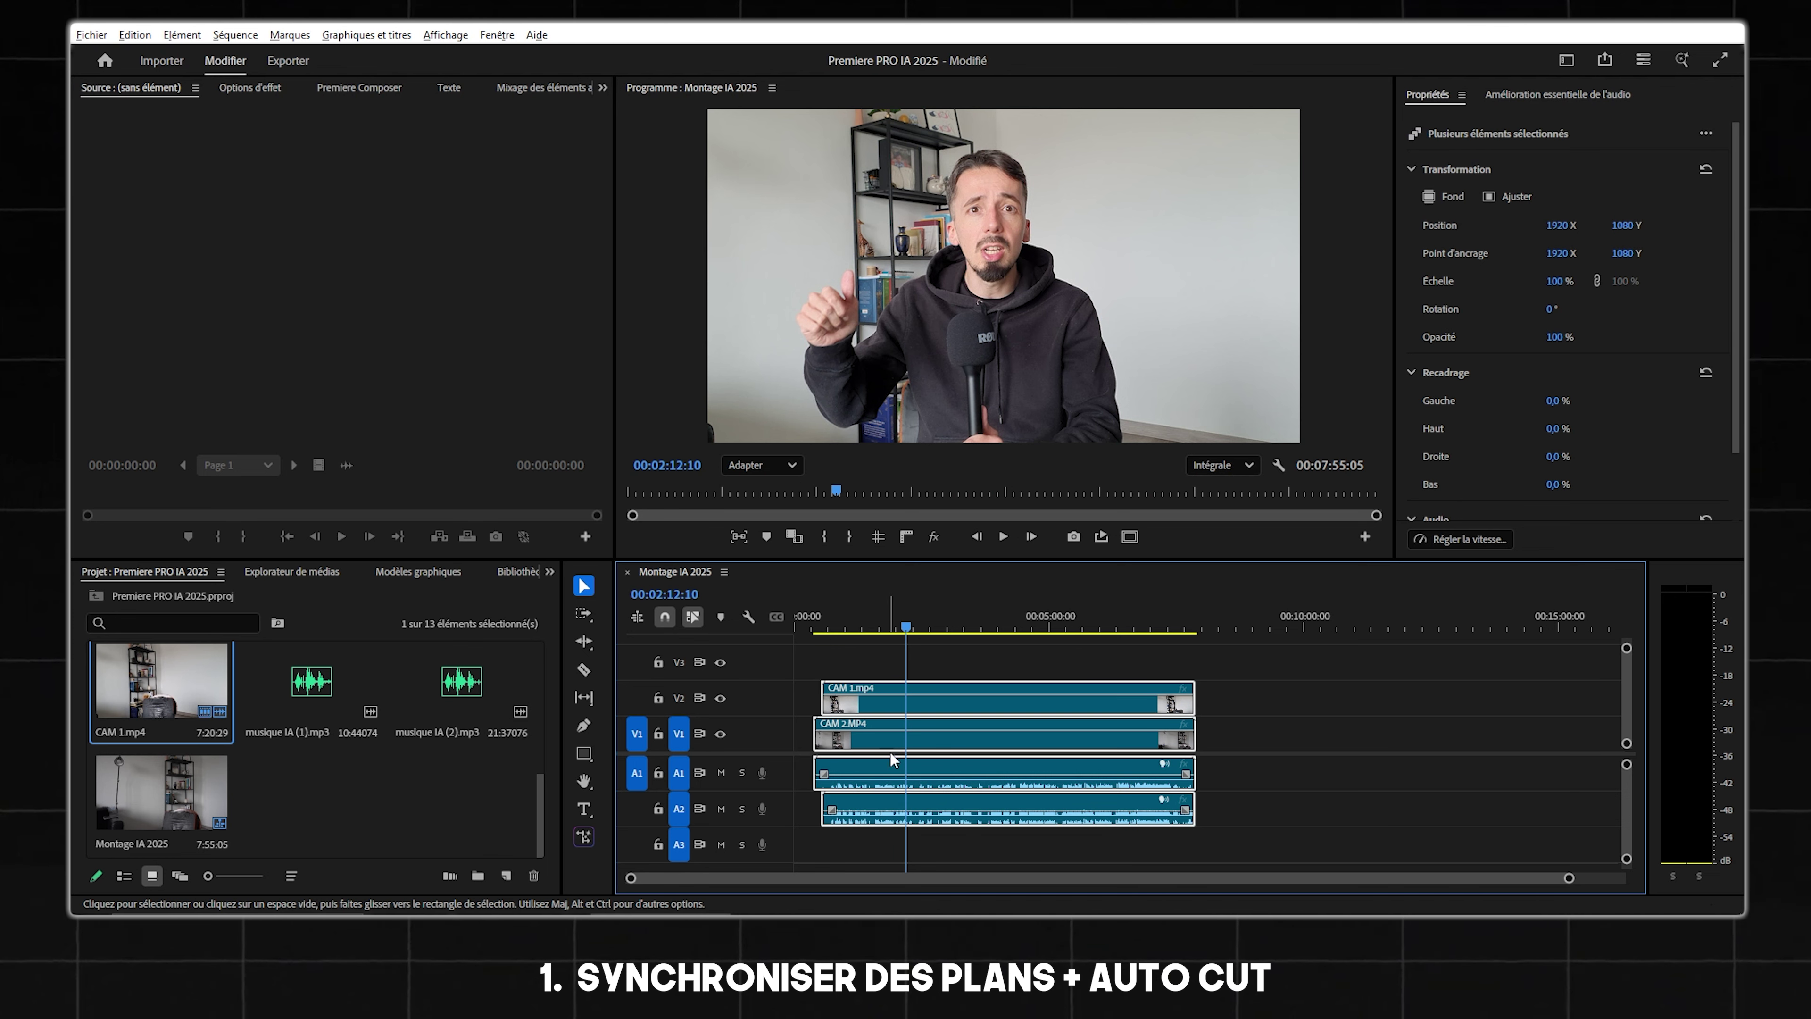
right_click(893, 760)
click(954, 361)
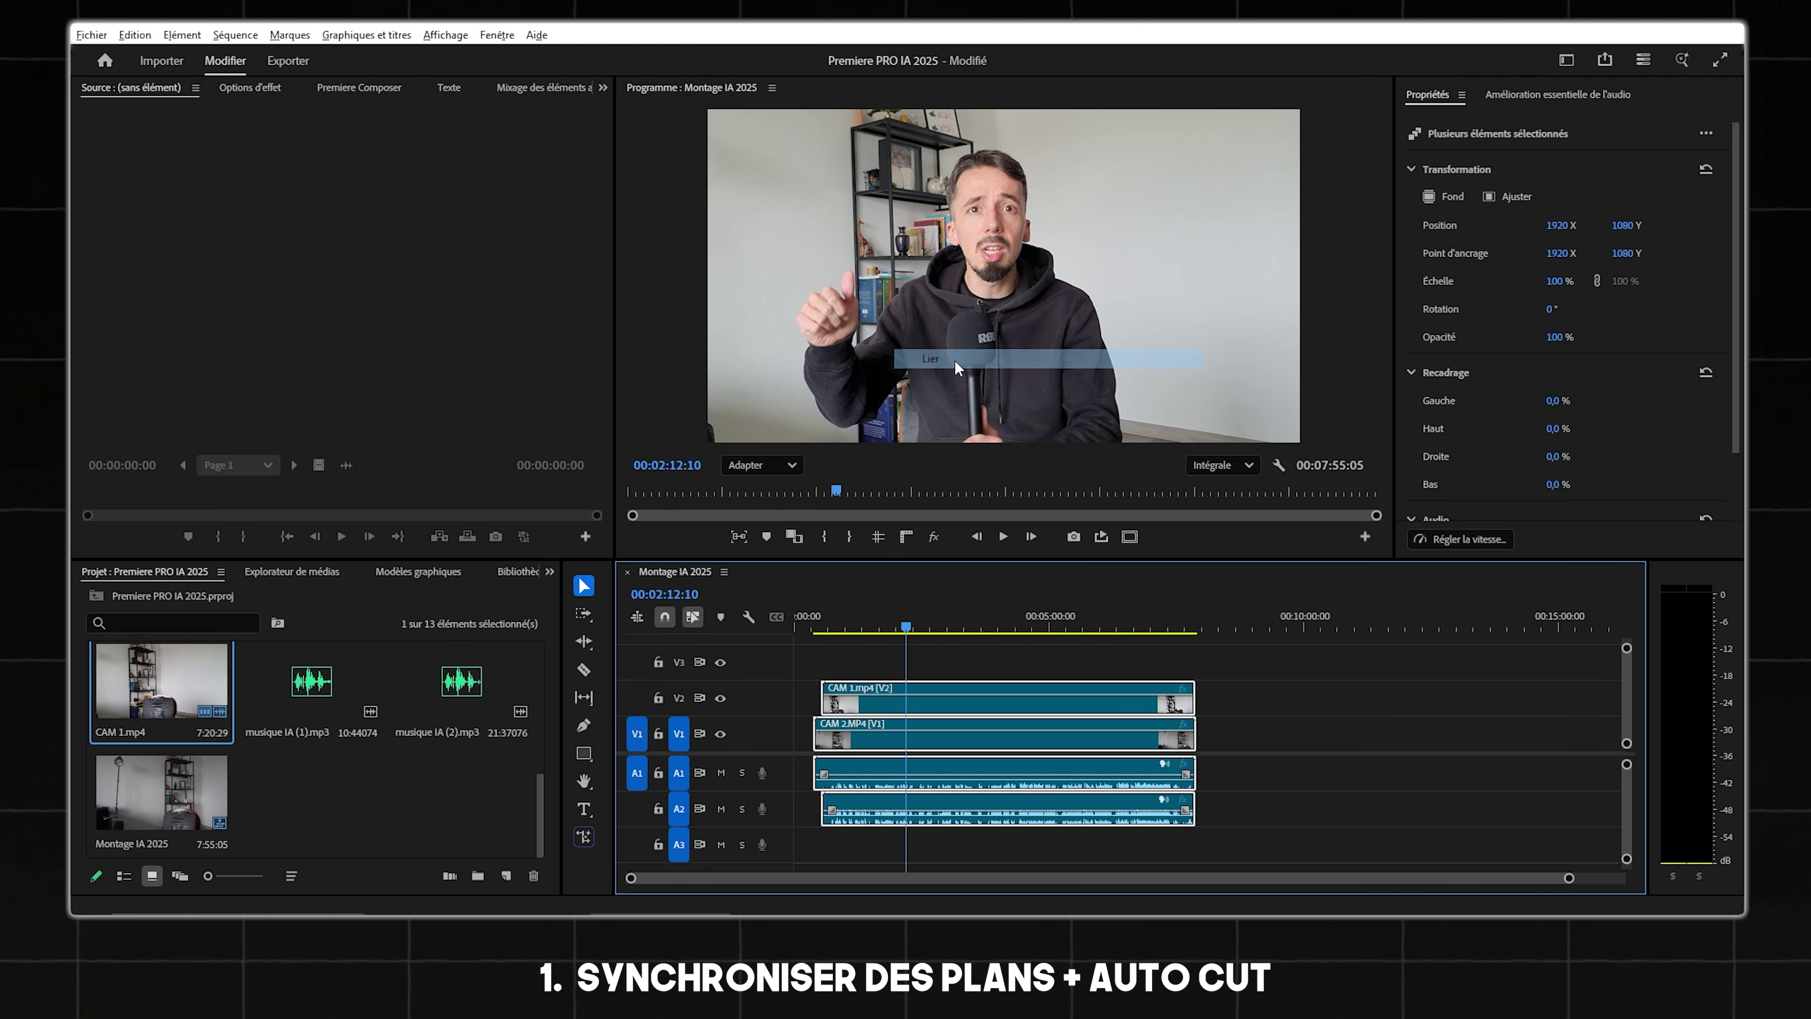
Try splitting the linked camera clips with the Razor tool around the four-minute mark, and undo the cut.
drag(907, 627, 964, 626)
click(1013, 646)
click(974, 714)
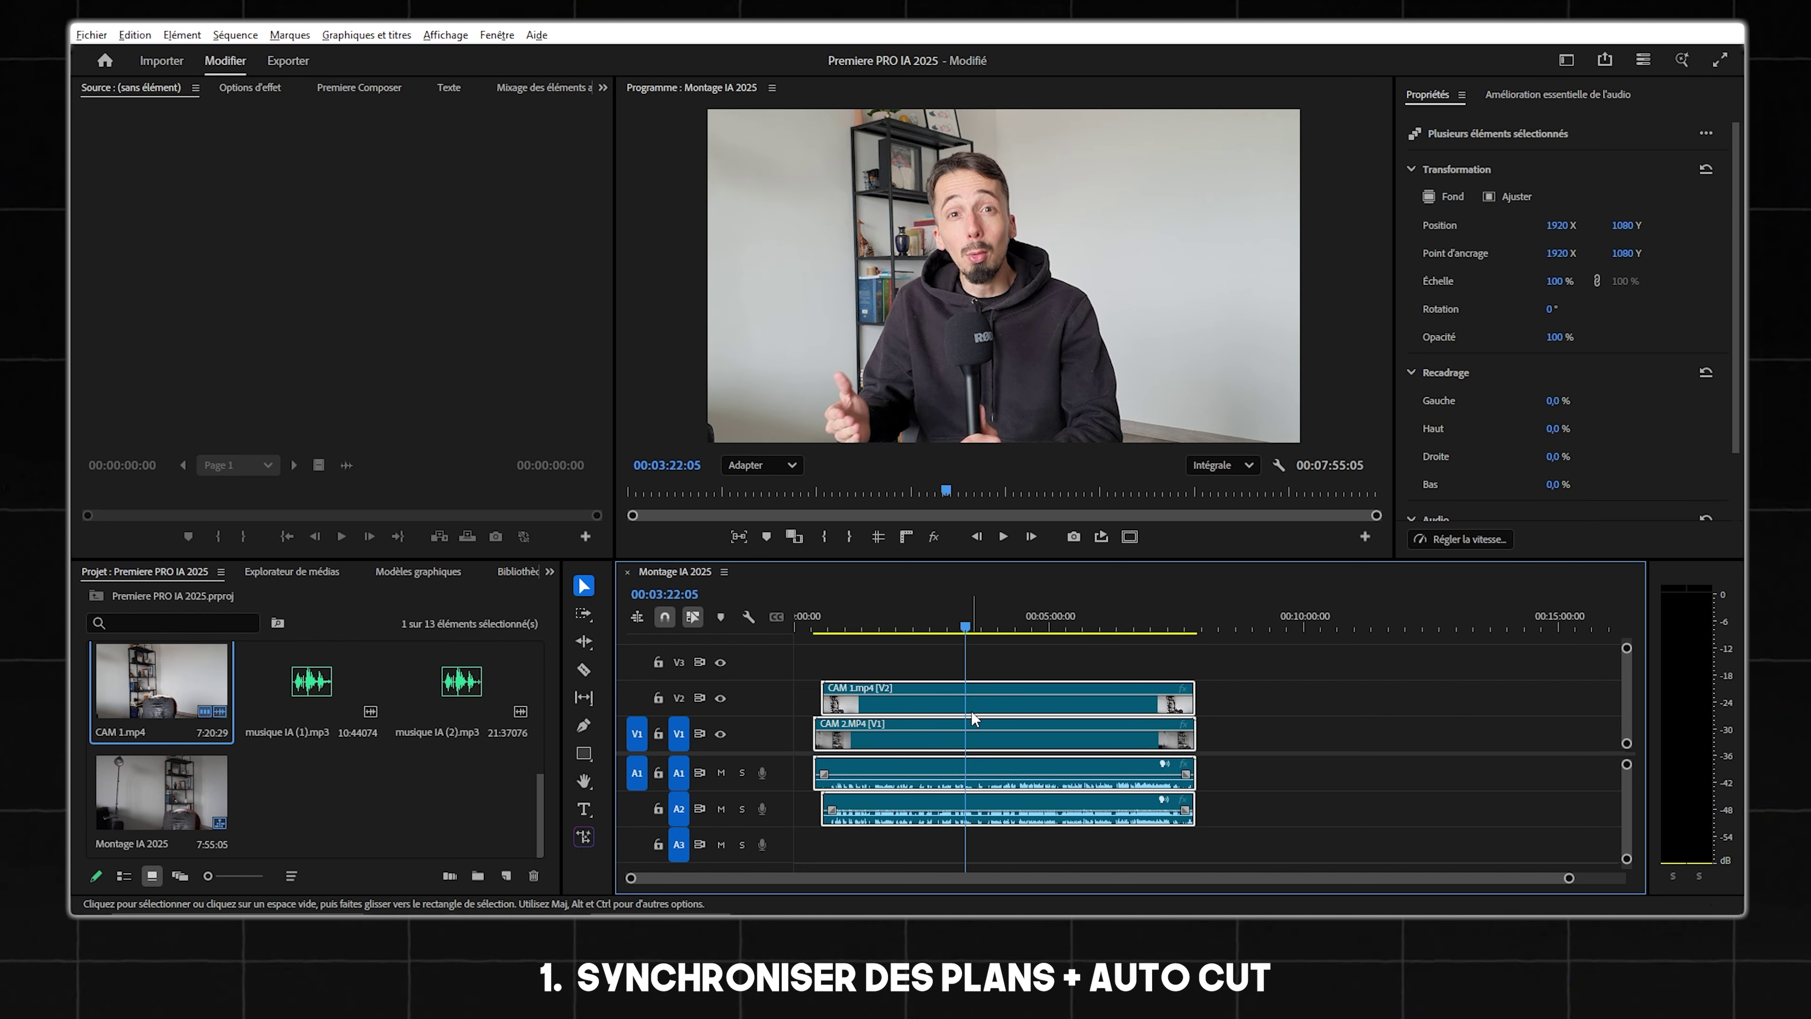
click(580, 675)
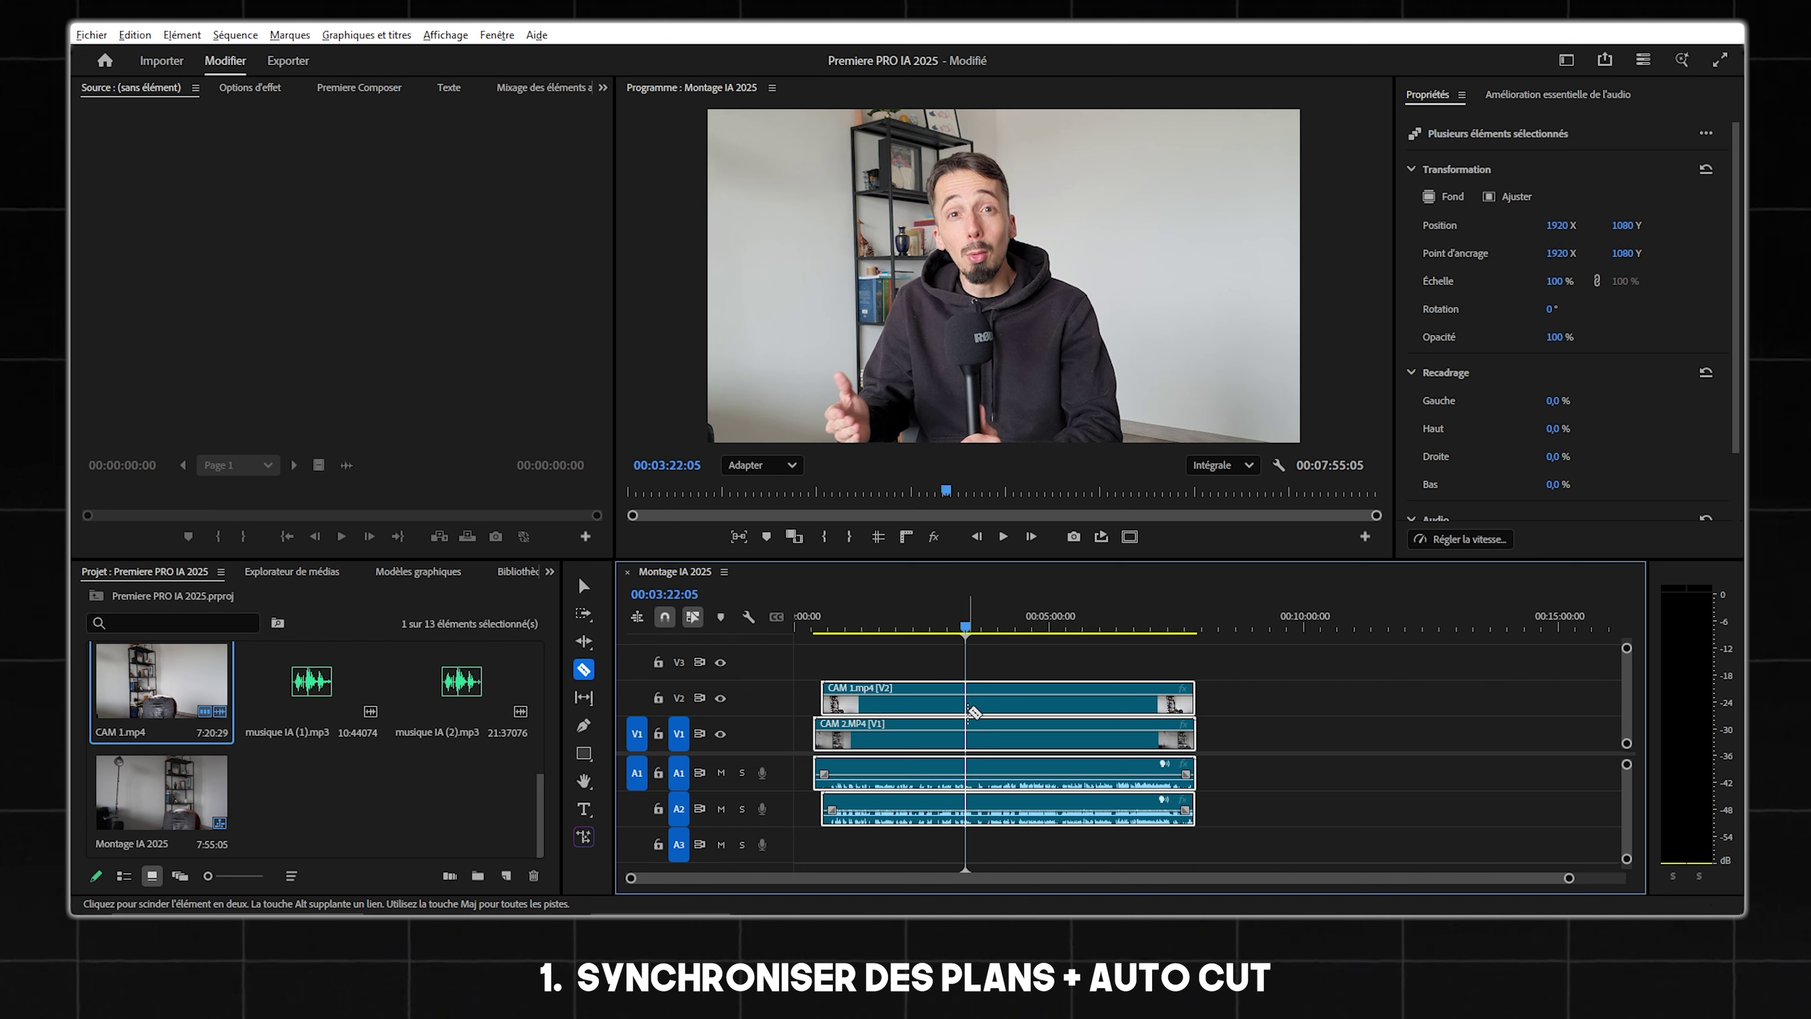
click(994, 706)
key(v)
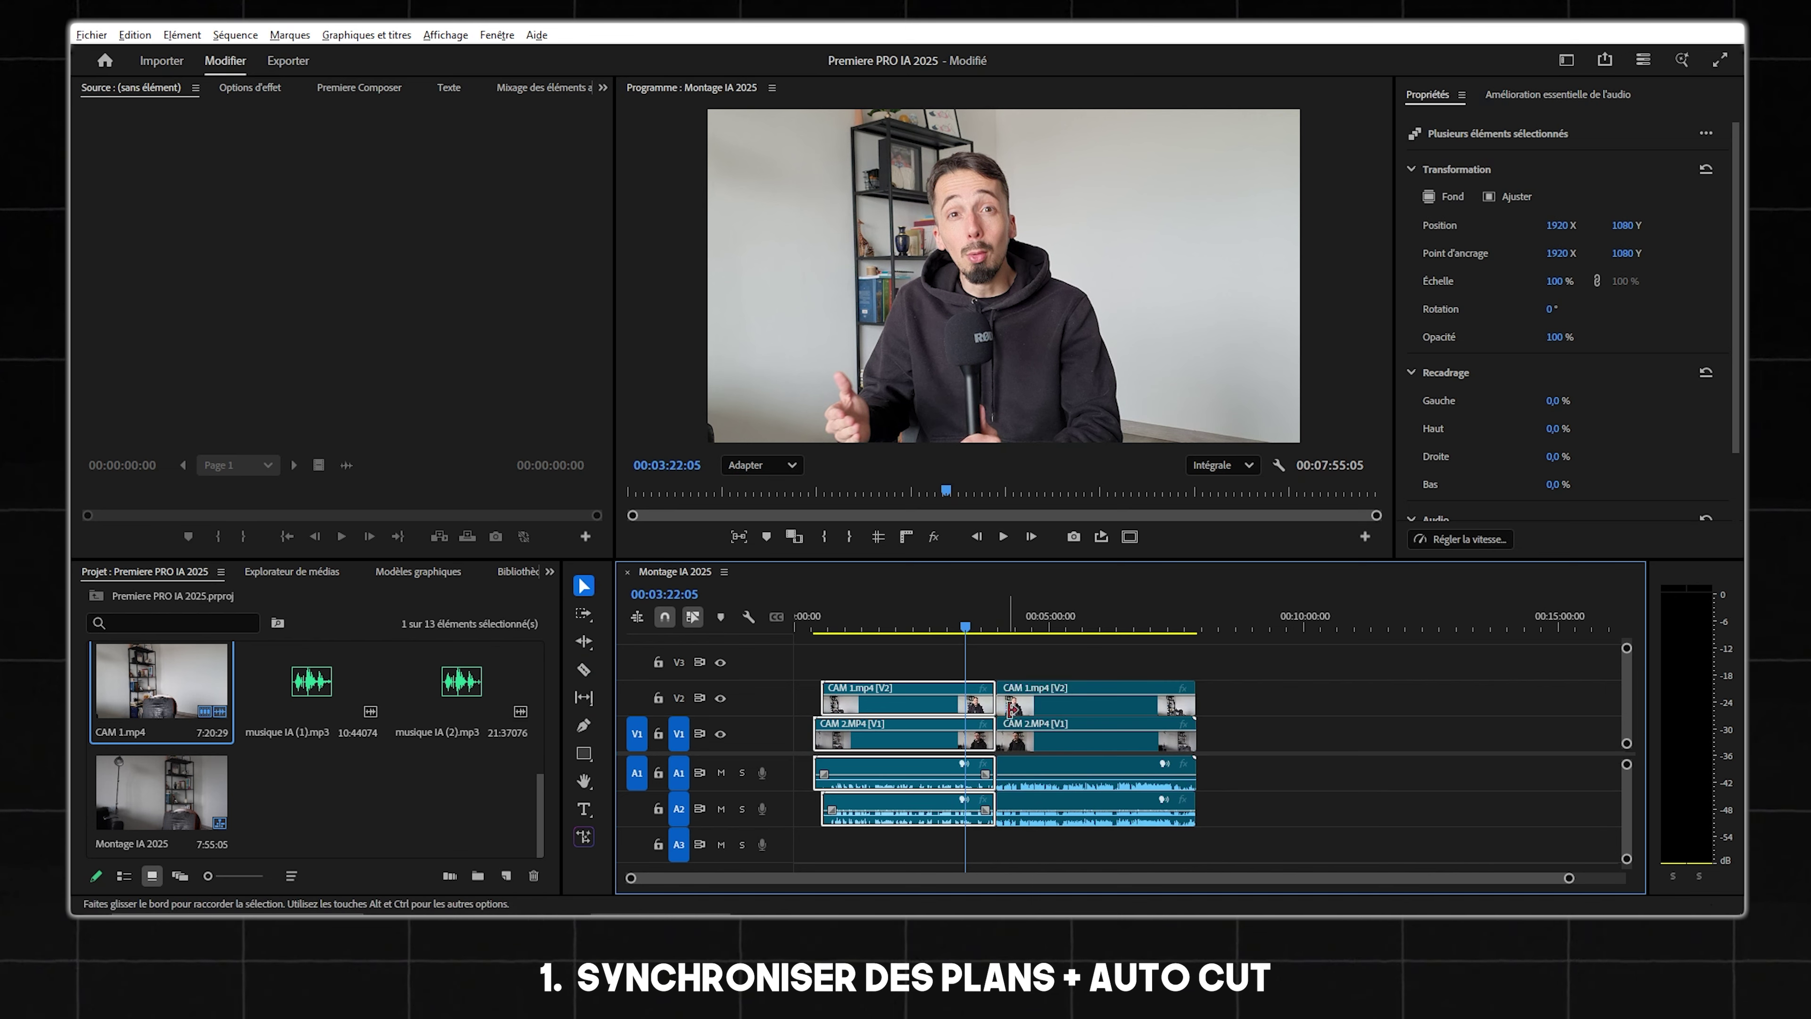
click(1001, 618)
key(ctrl+z)
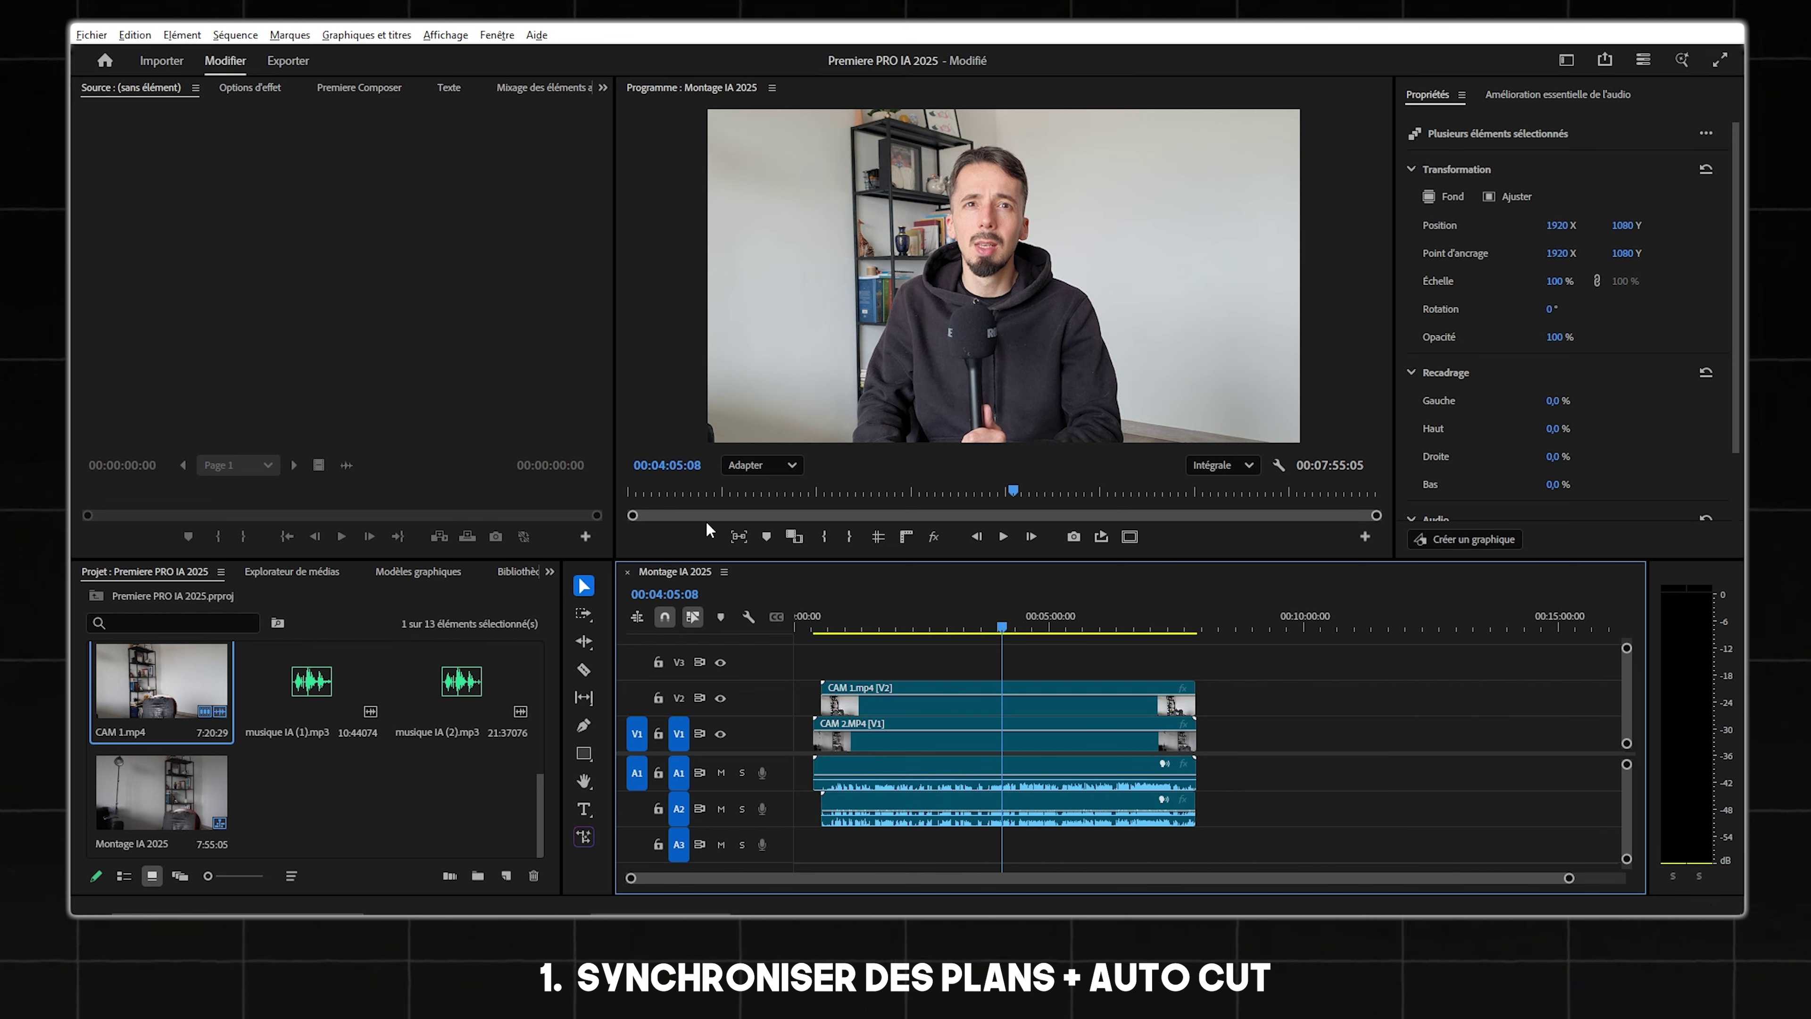
Check the synchronisation of the two cameras by toggling the V2 video track's visibility repeatedly.
click(720, 698)
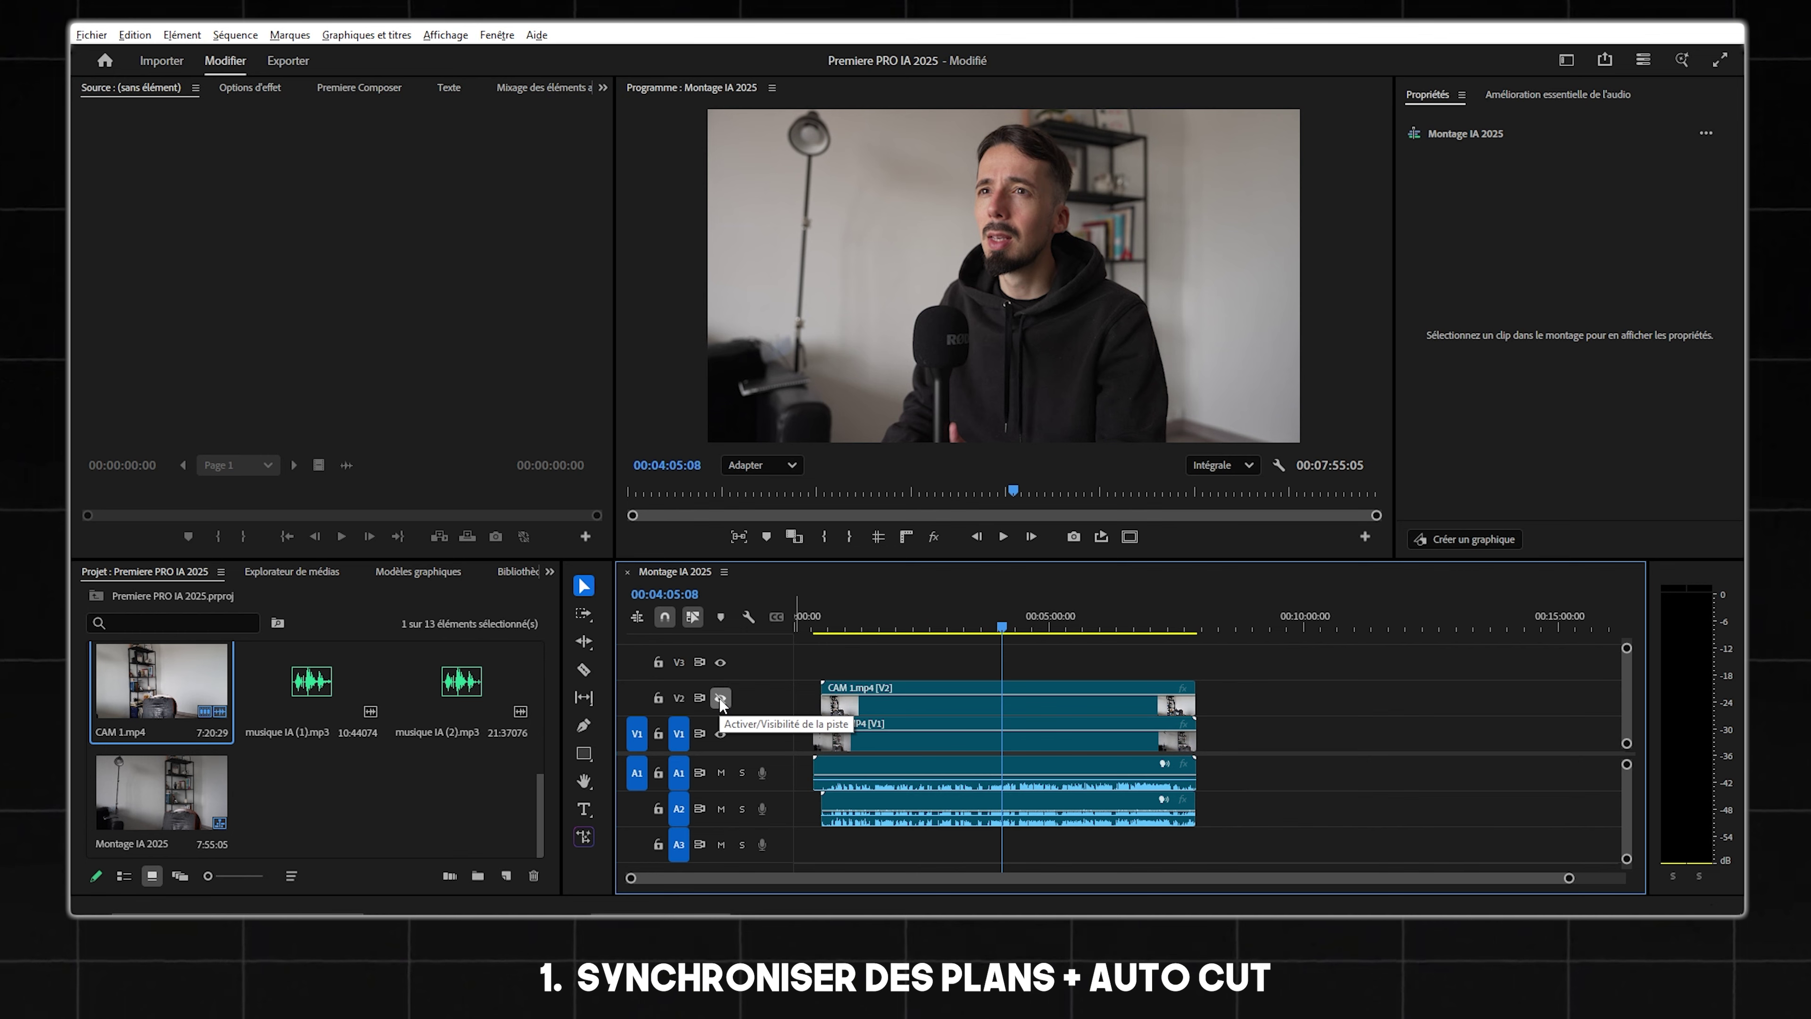
click(721, 702)
click(721, 702)
click(721, 703)
click(721, 704)
click(721, 701)
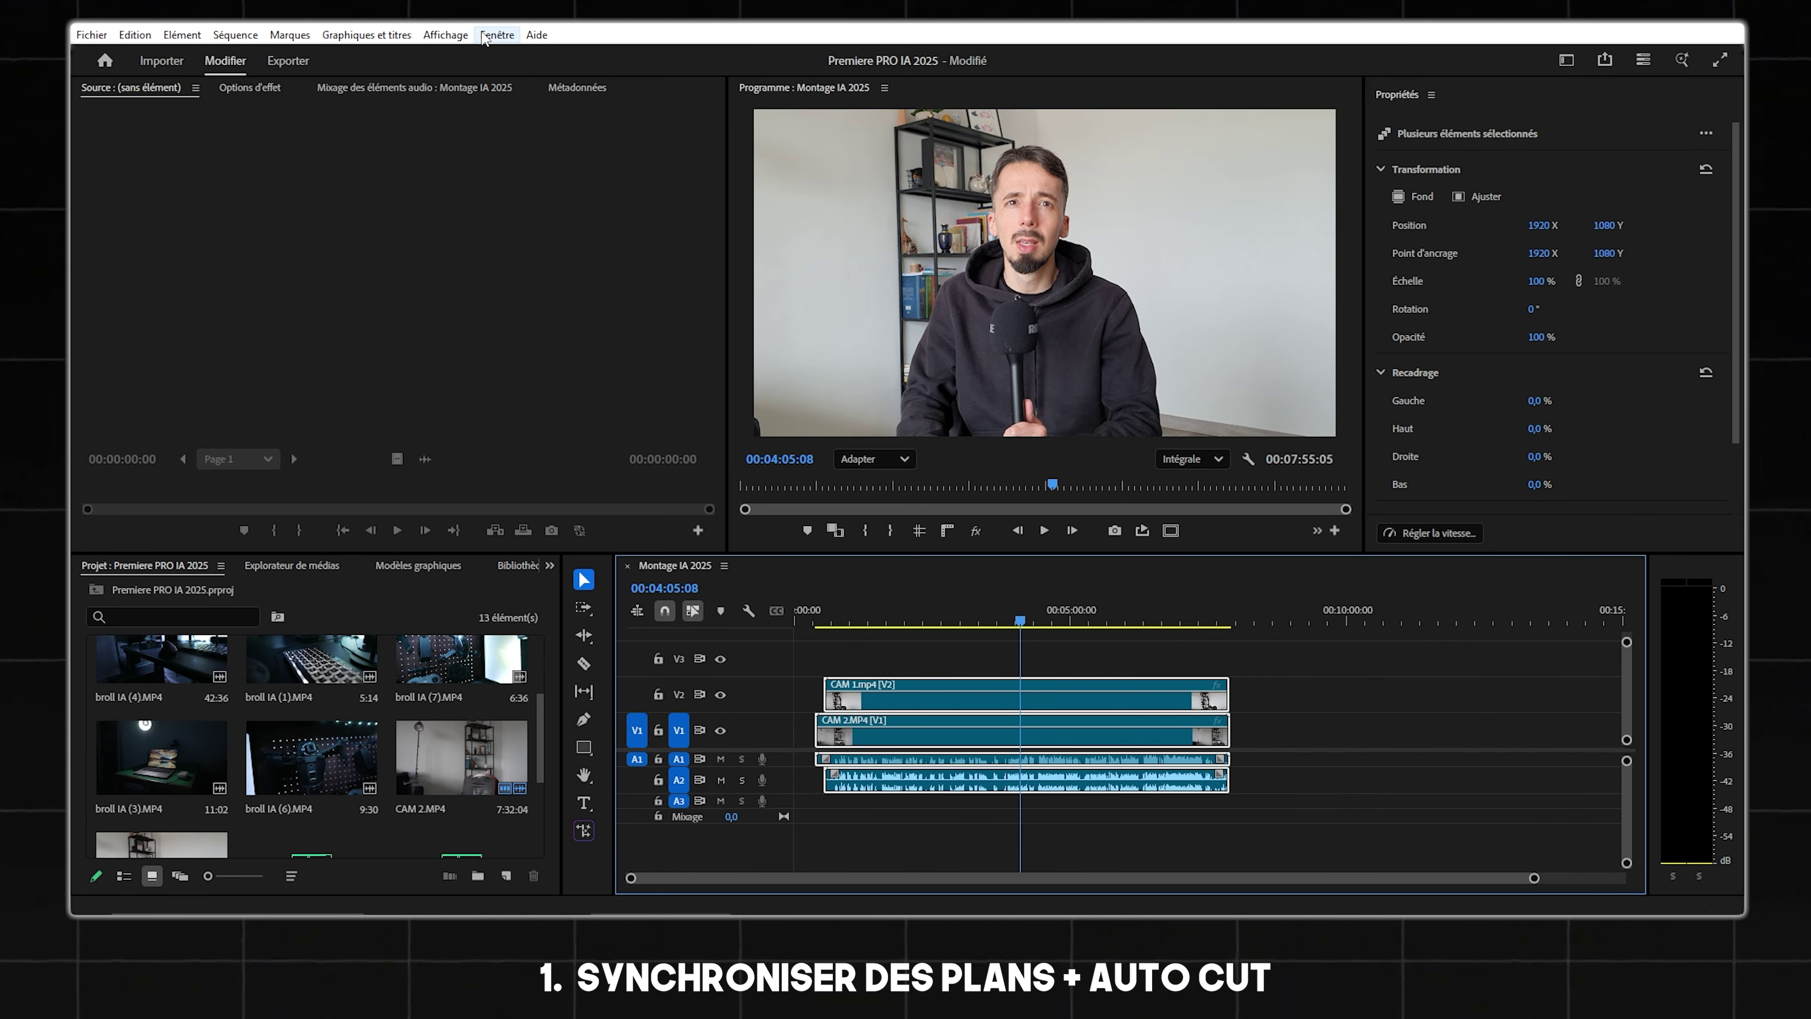
Transcribe the two source clips of the Montage IA 2025 sequence, and browse the resulting transcript.
click(487, 35)
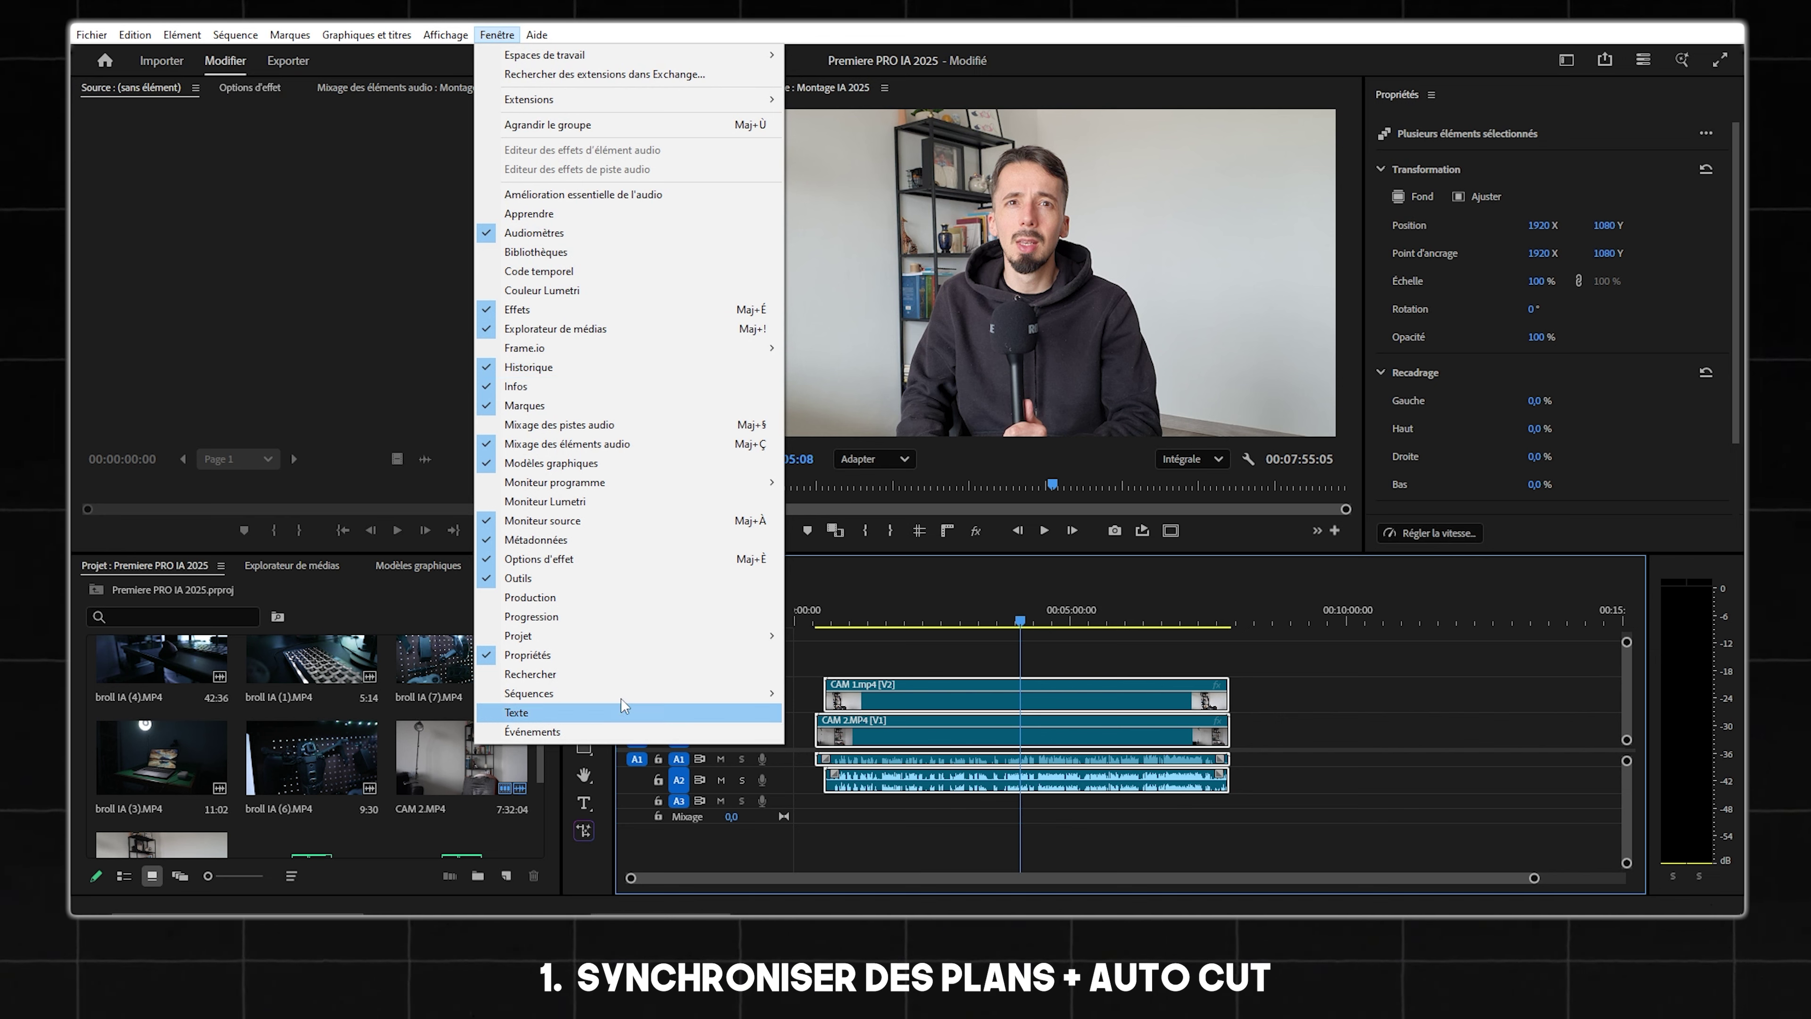
click(626, 713)
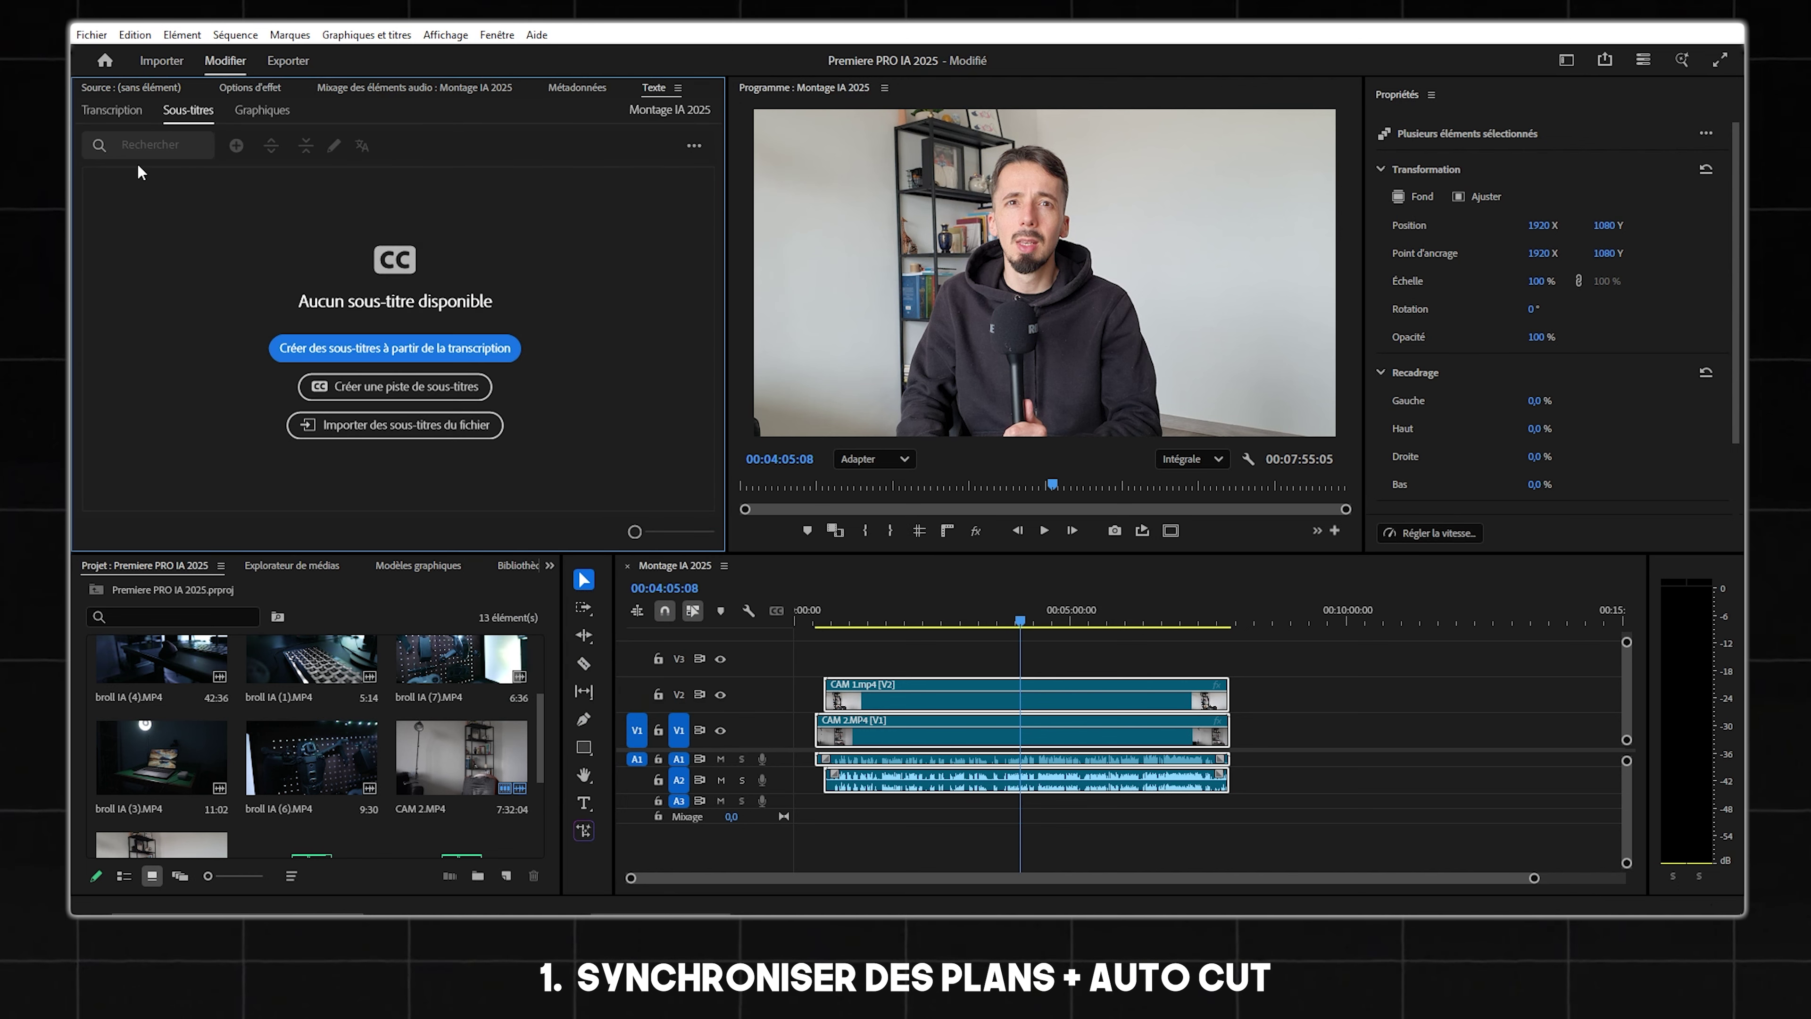
click(127, 113)
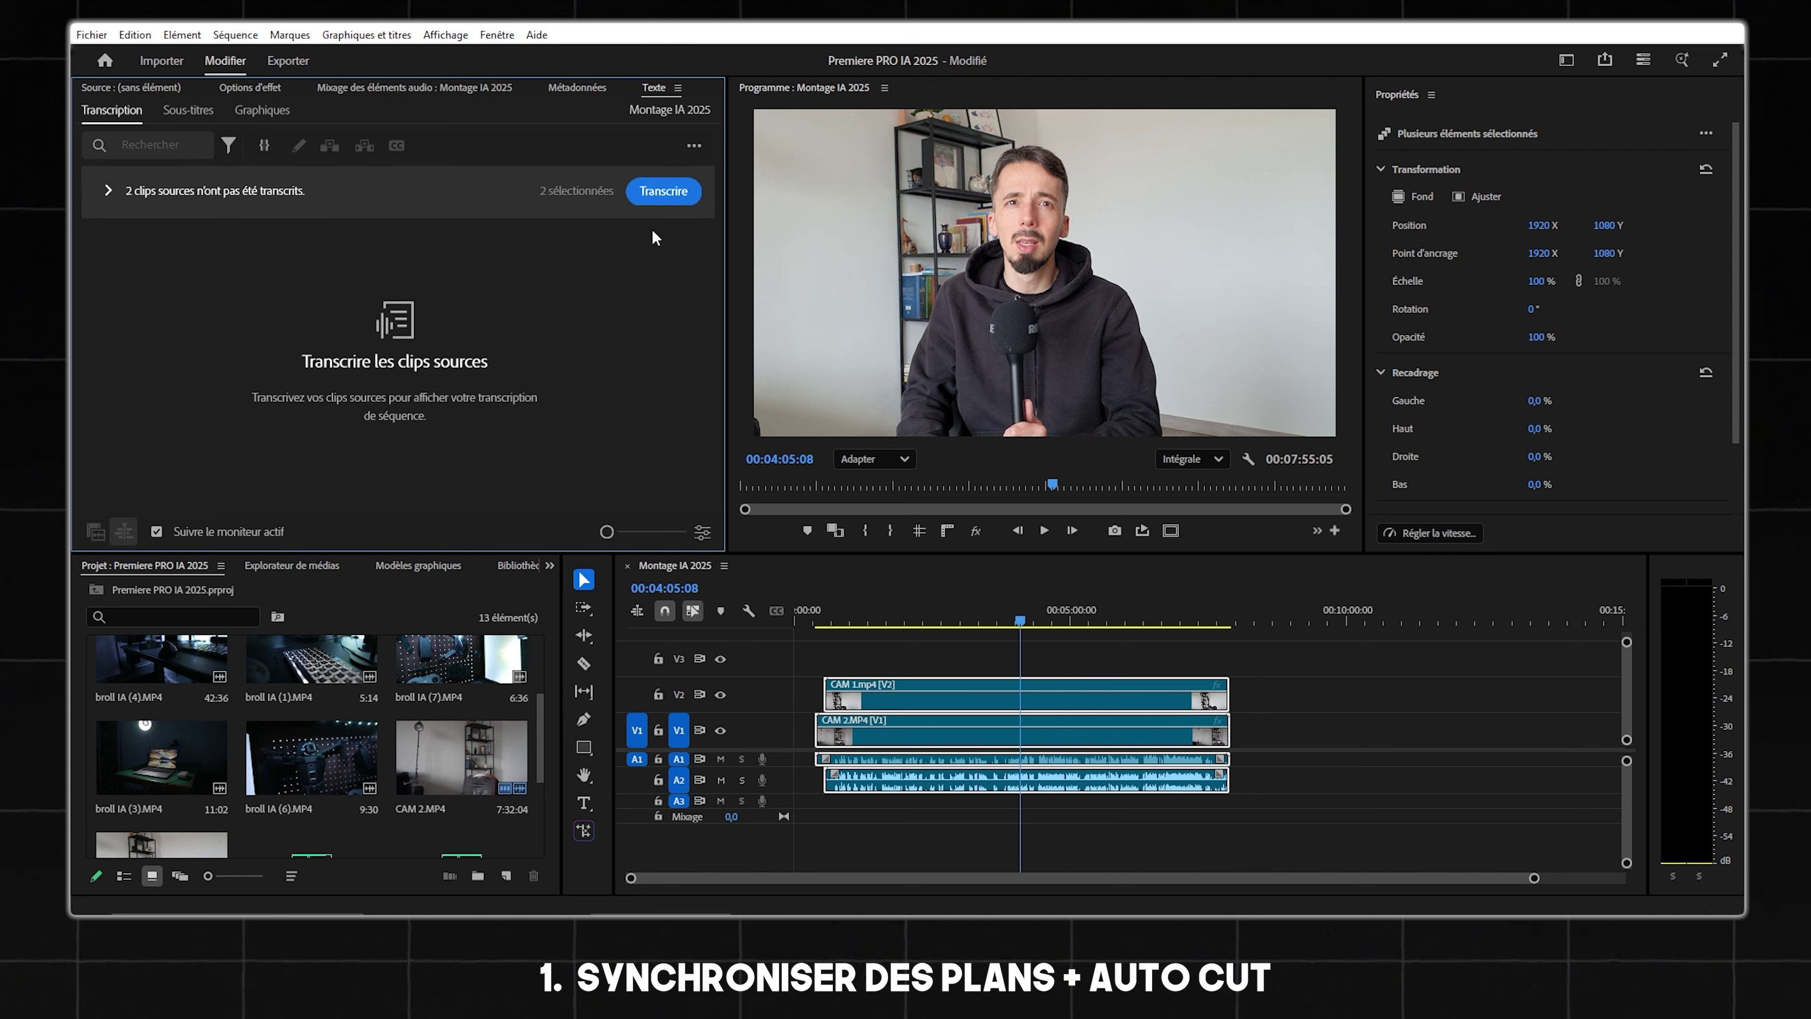
click(670, 196)
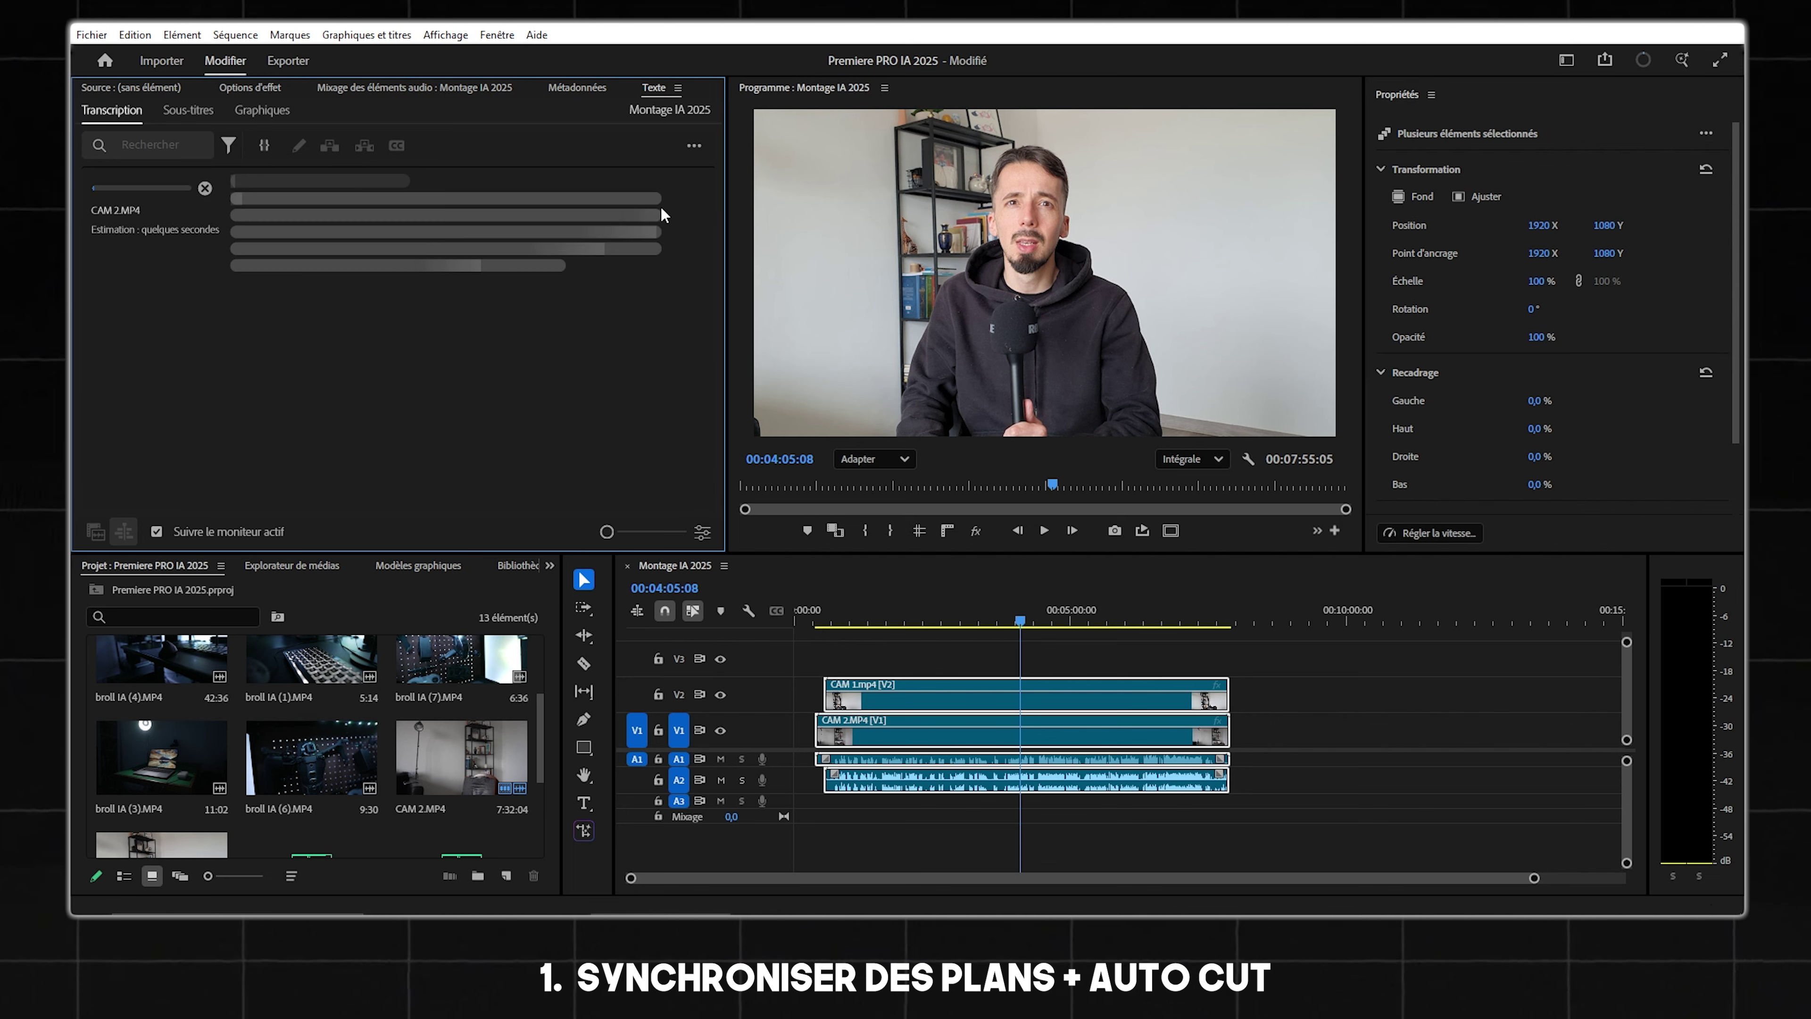
scroll(269, 327, down, 6)
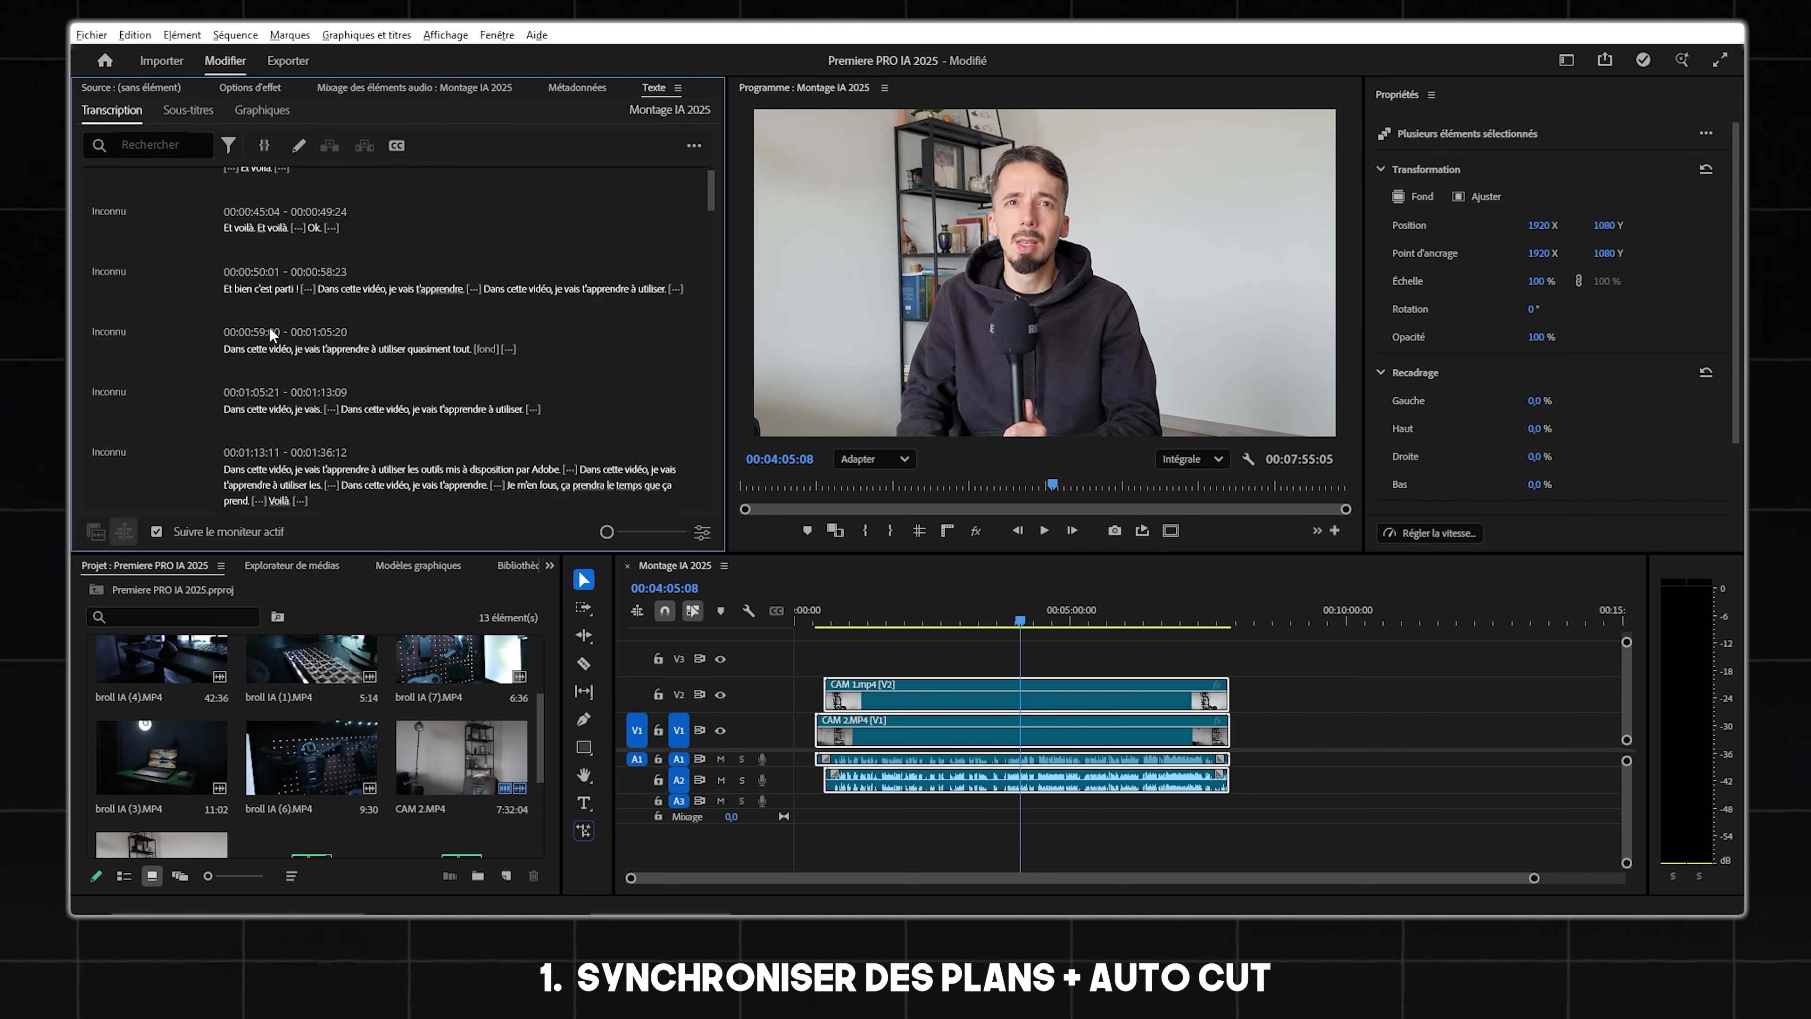
click(269, 326)
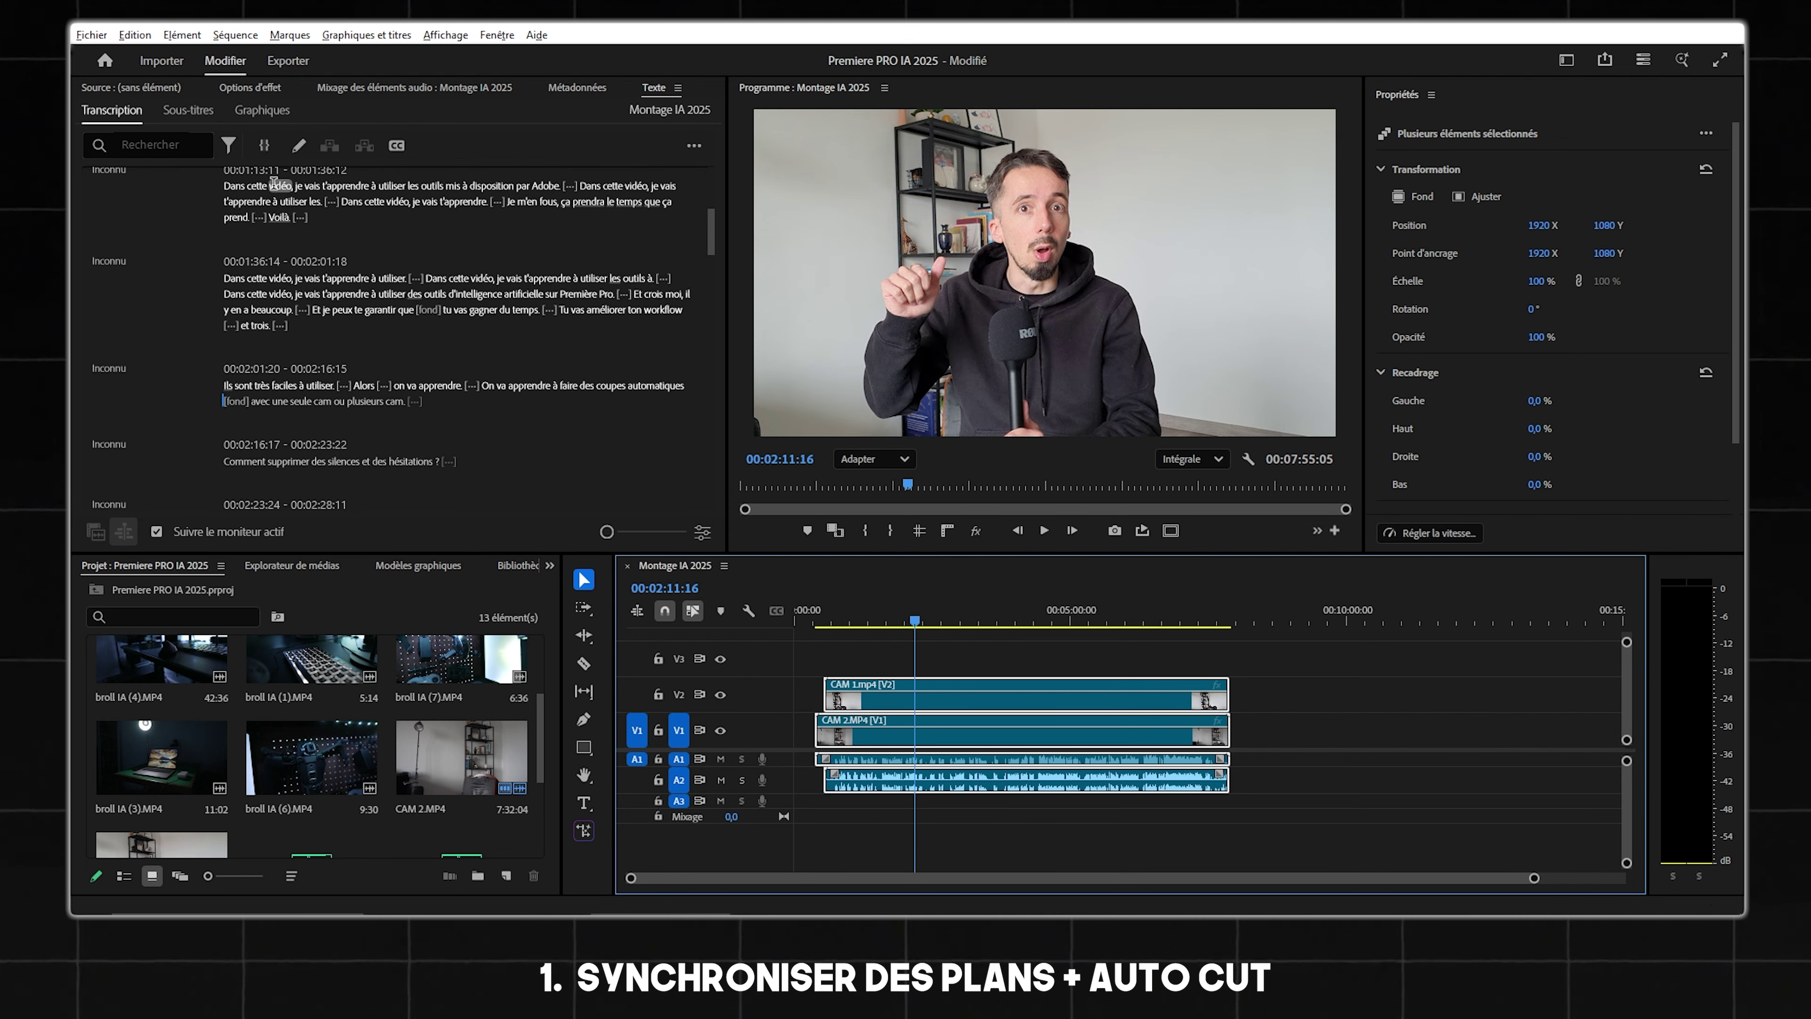
Review the transcript's display options, including the minimum pause duration and the search settings.
click(229, 147)
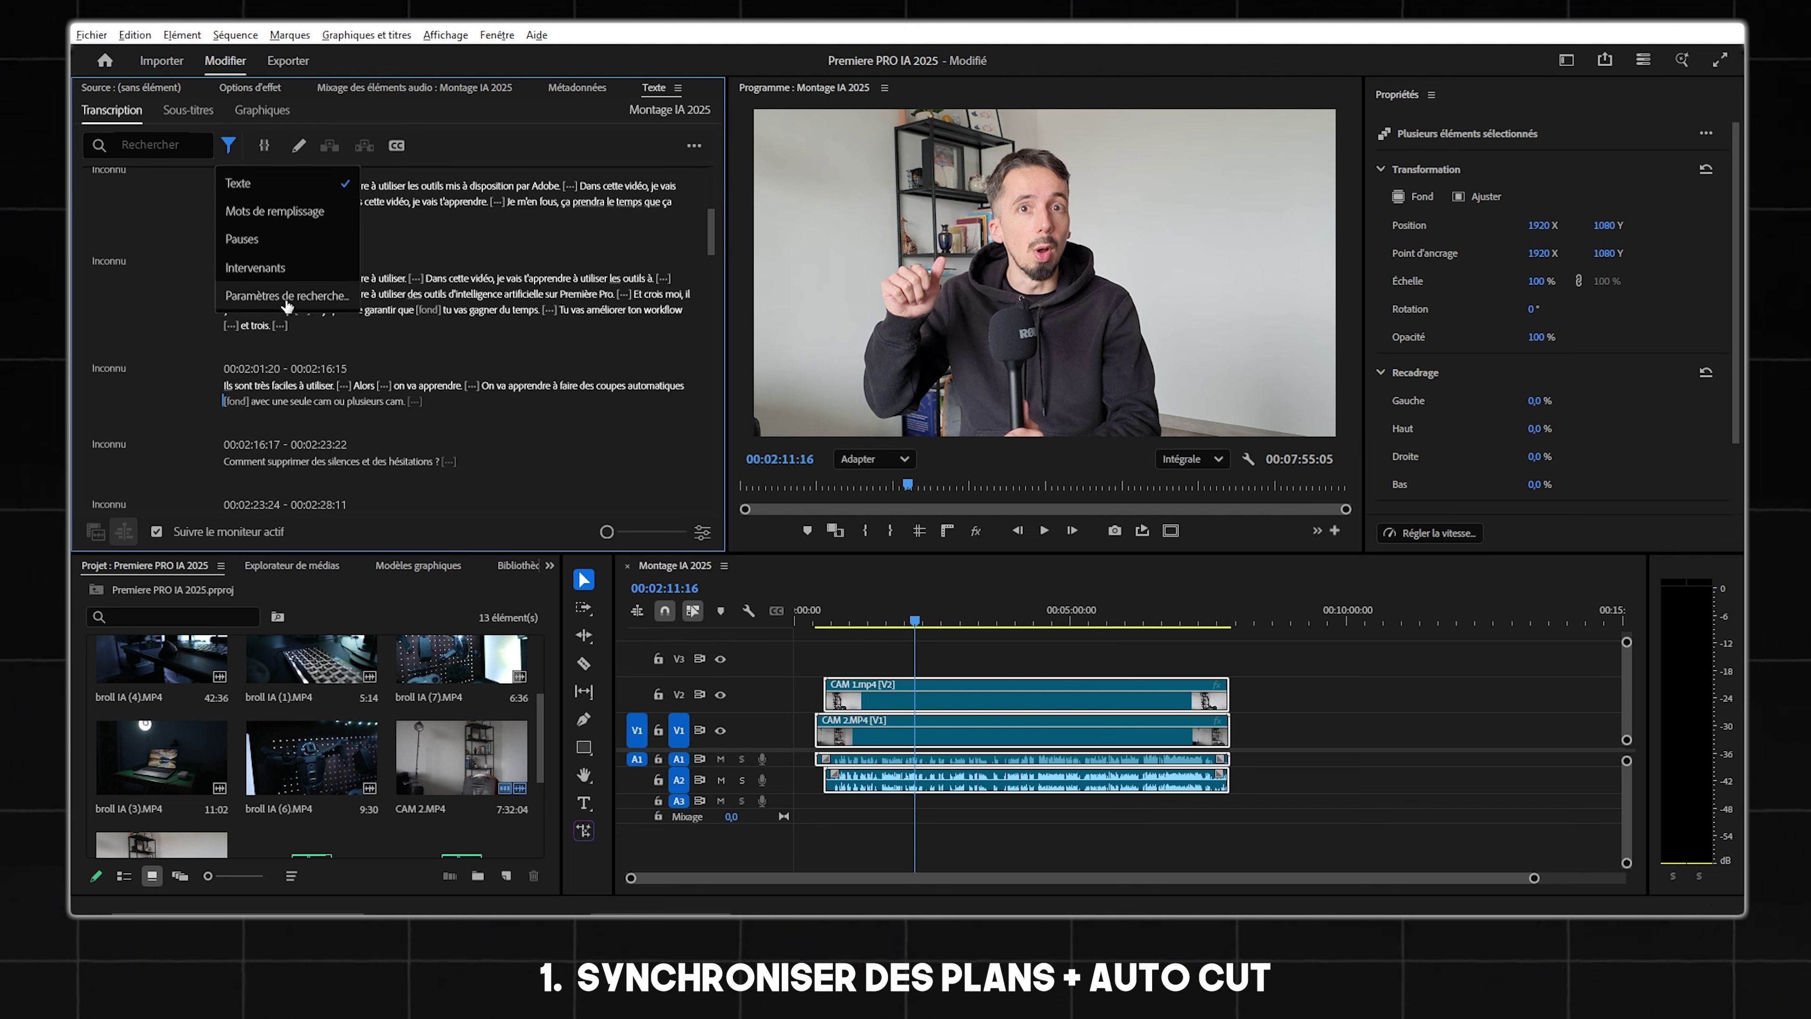
click(695, 147)
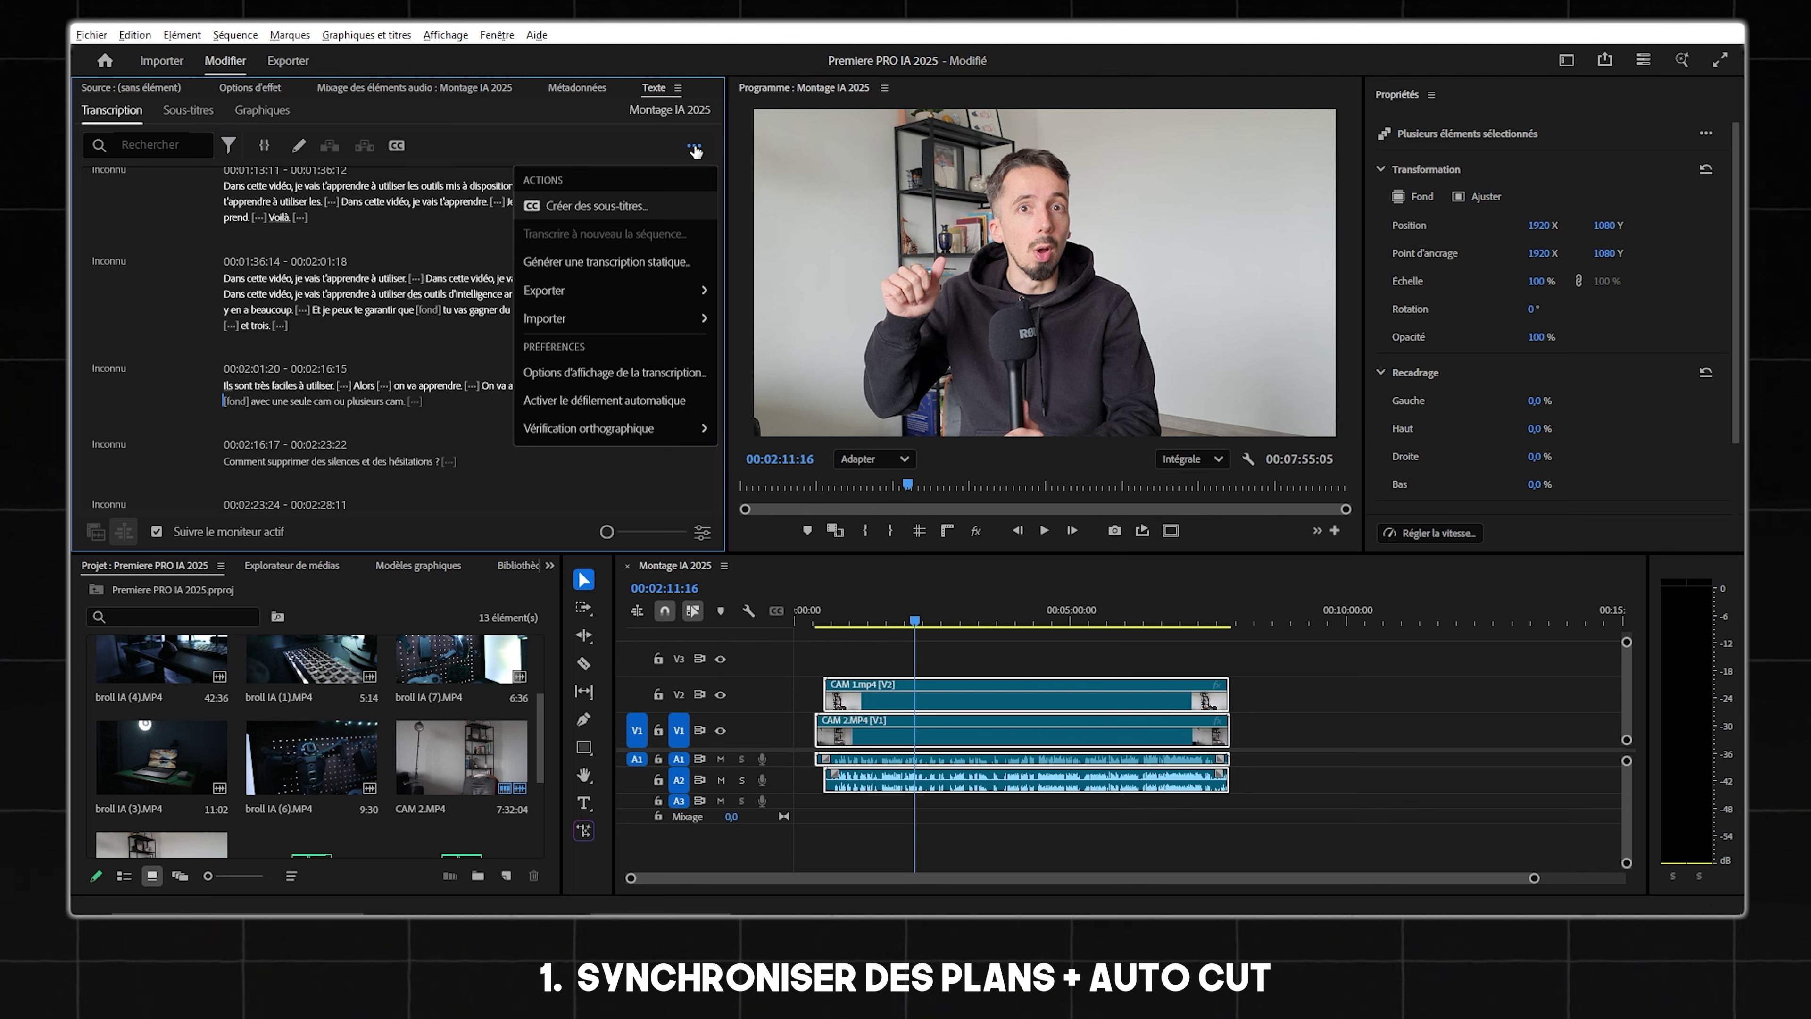
click(658, 379)
drag(764, 297, 797, 265)
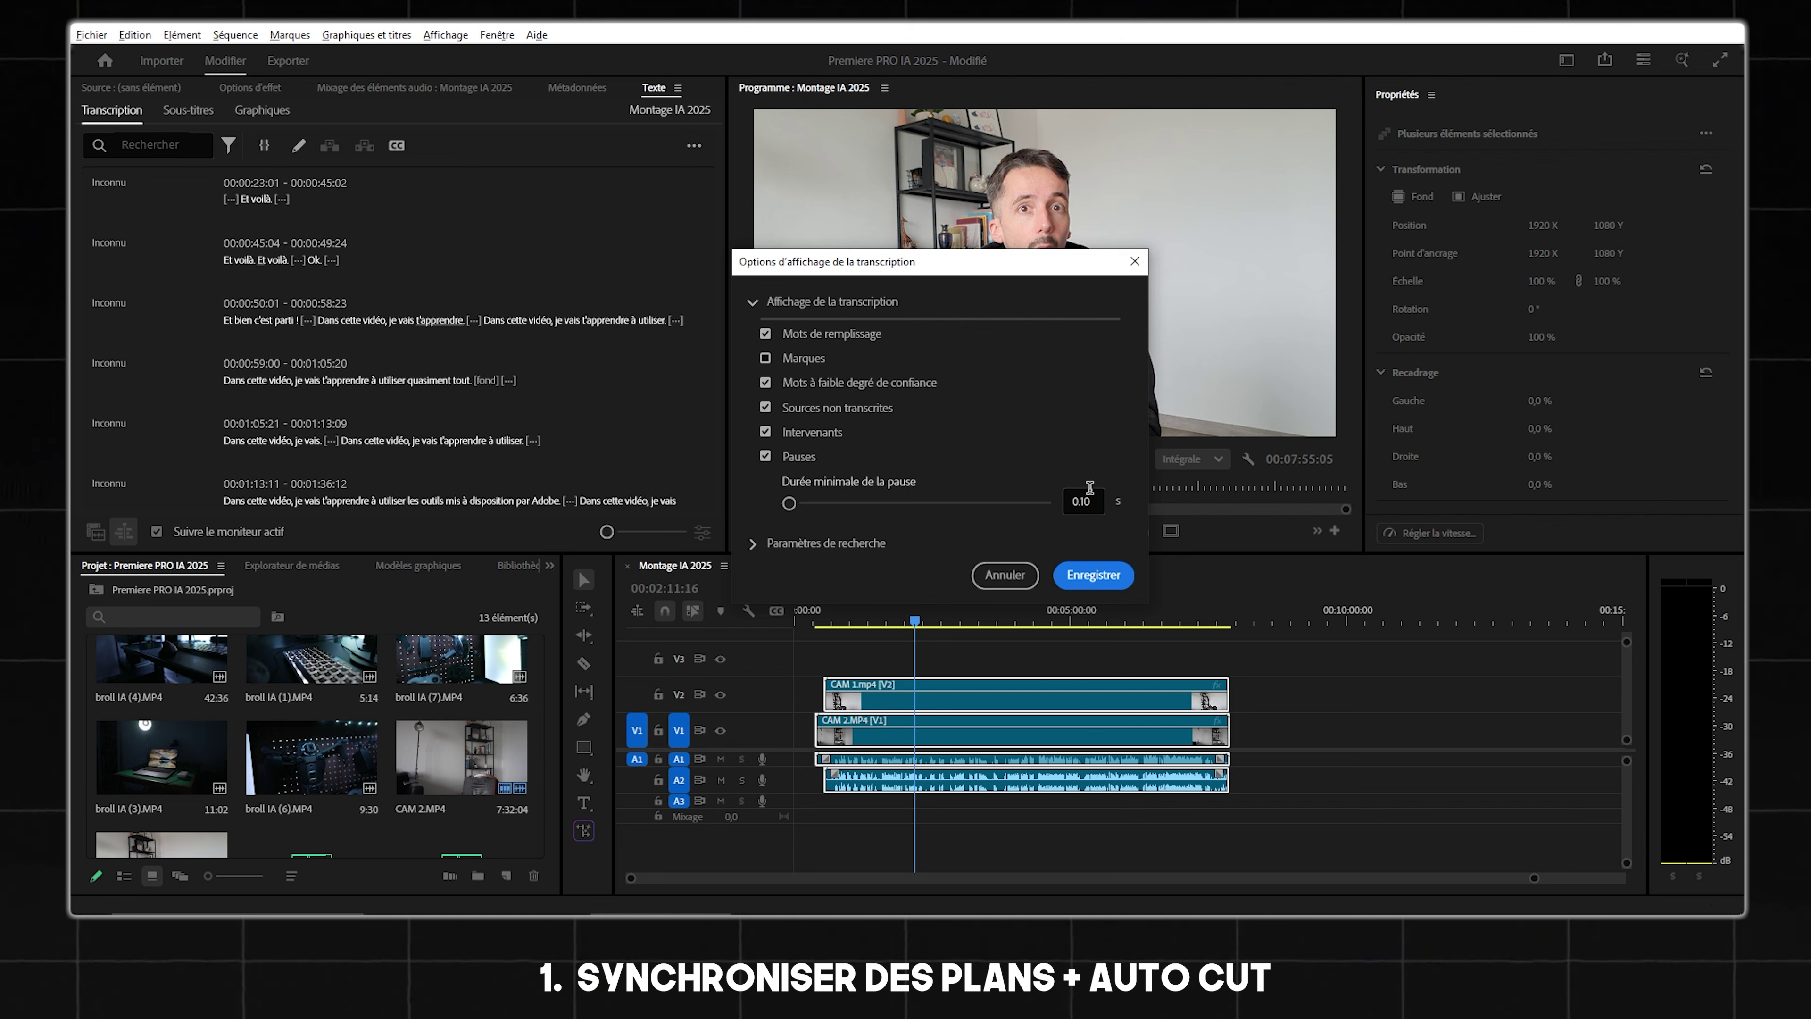
click(804, 543)
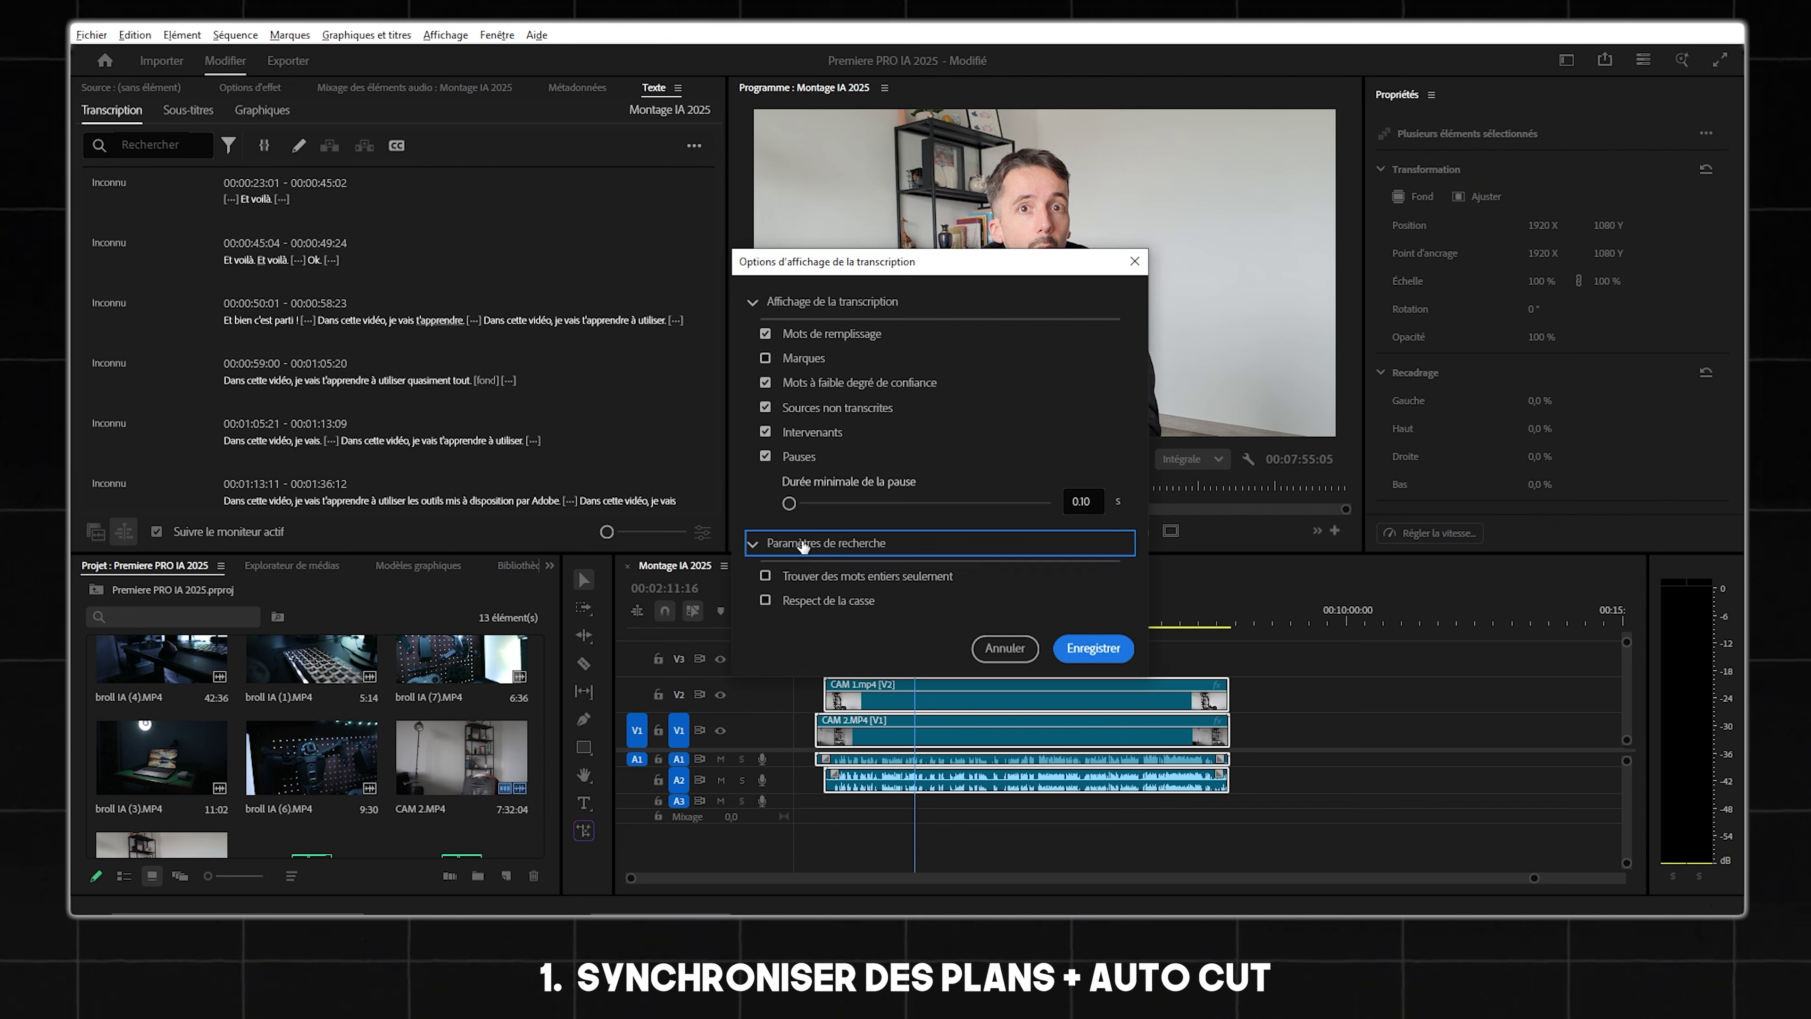
drag(828, 274, 849, 222)
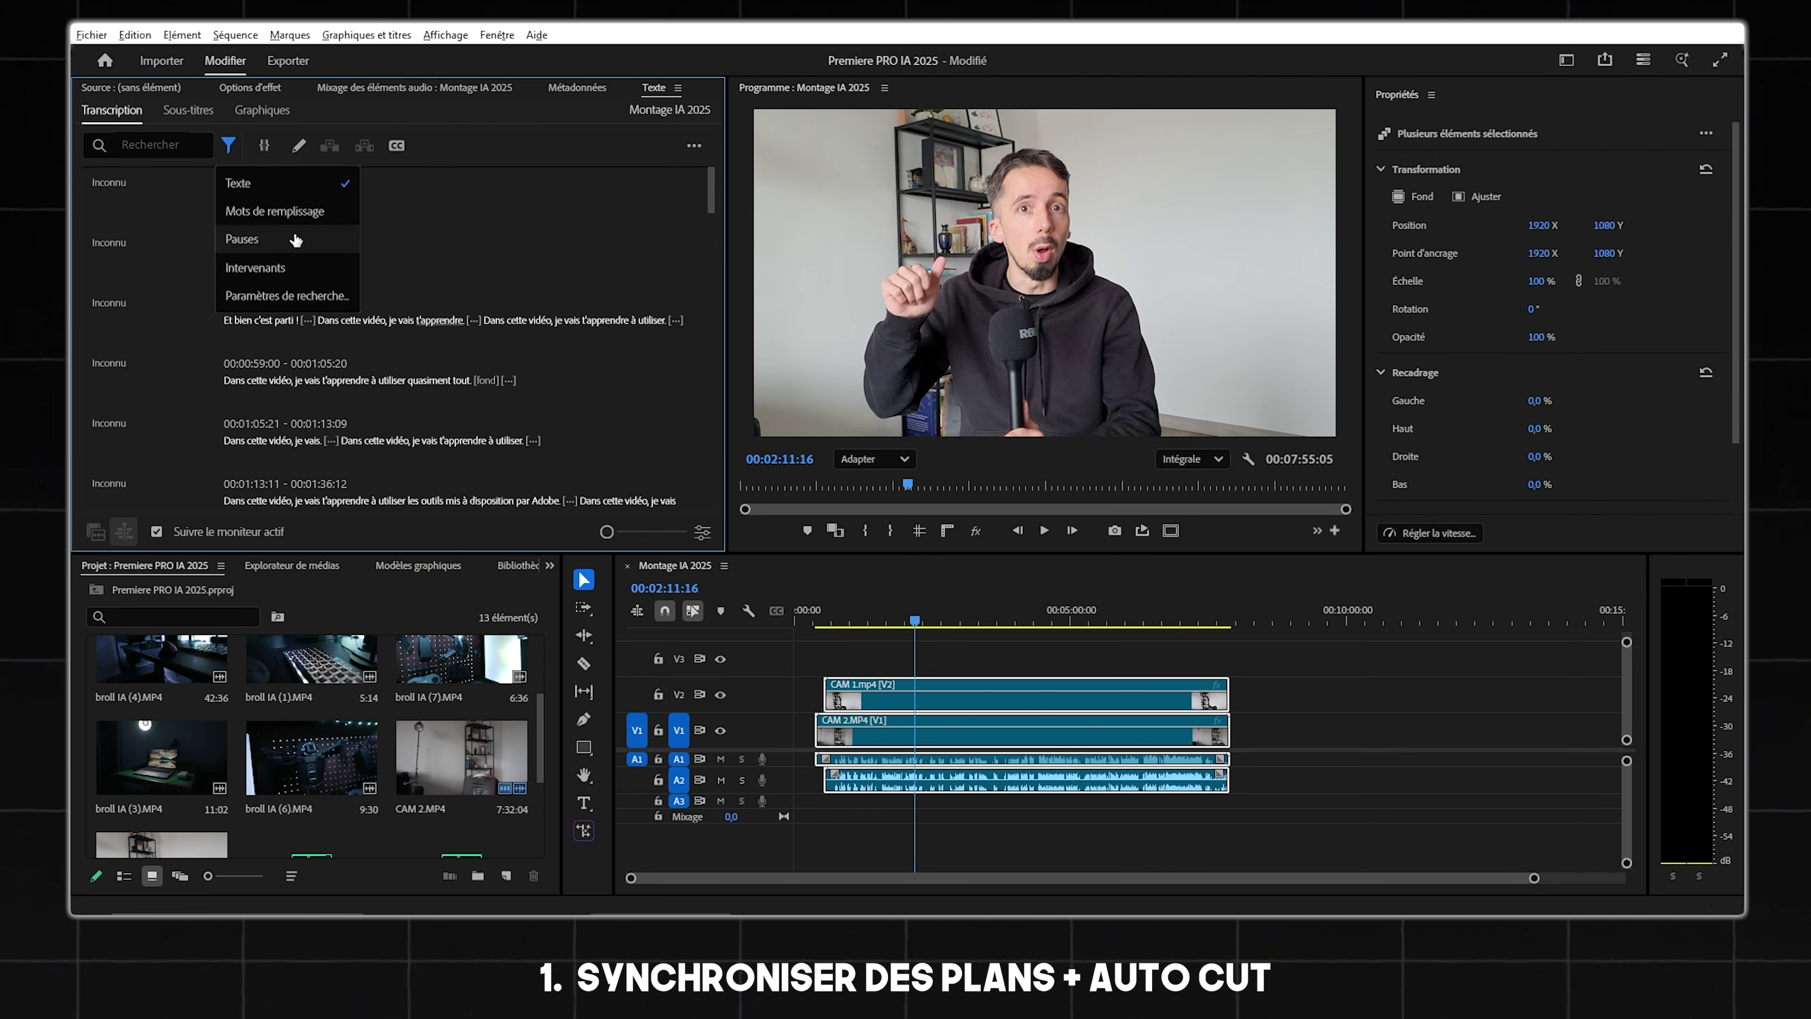
Filter the transcript for pauses, and delete all of them from the sequence using the Extraire option.
click(293, 229)
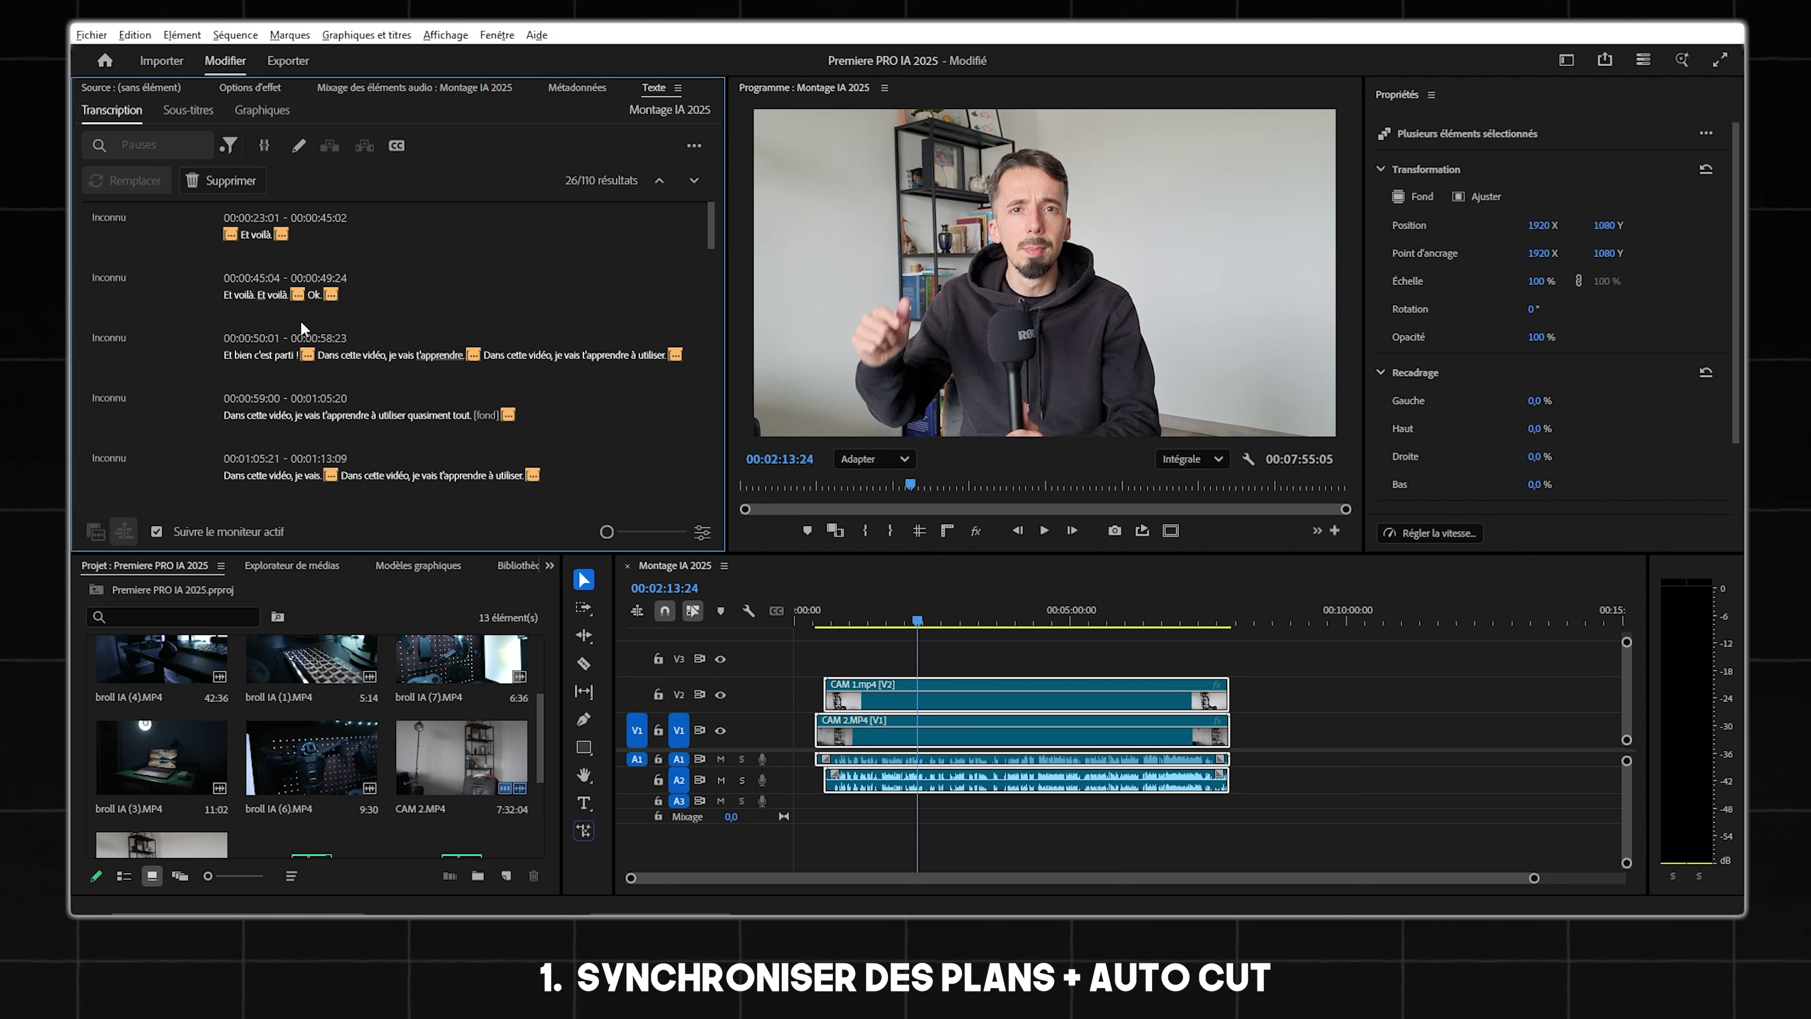
click(239, 187)
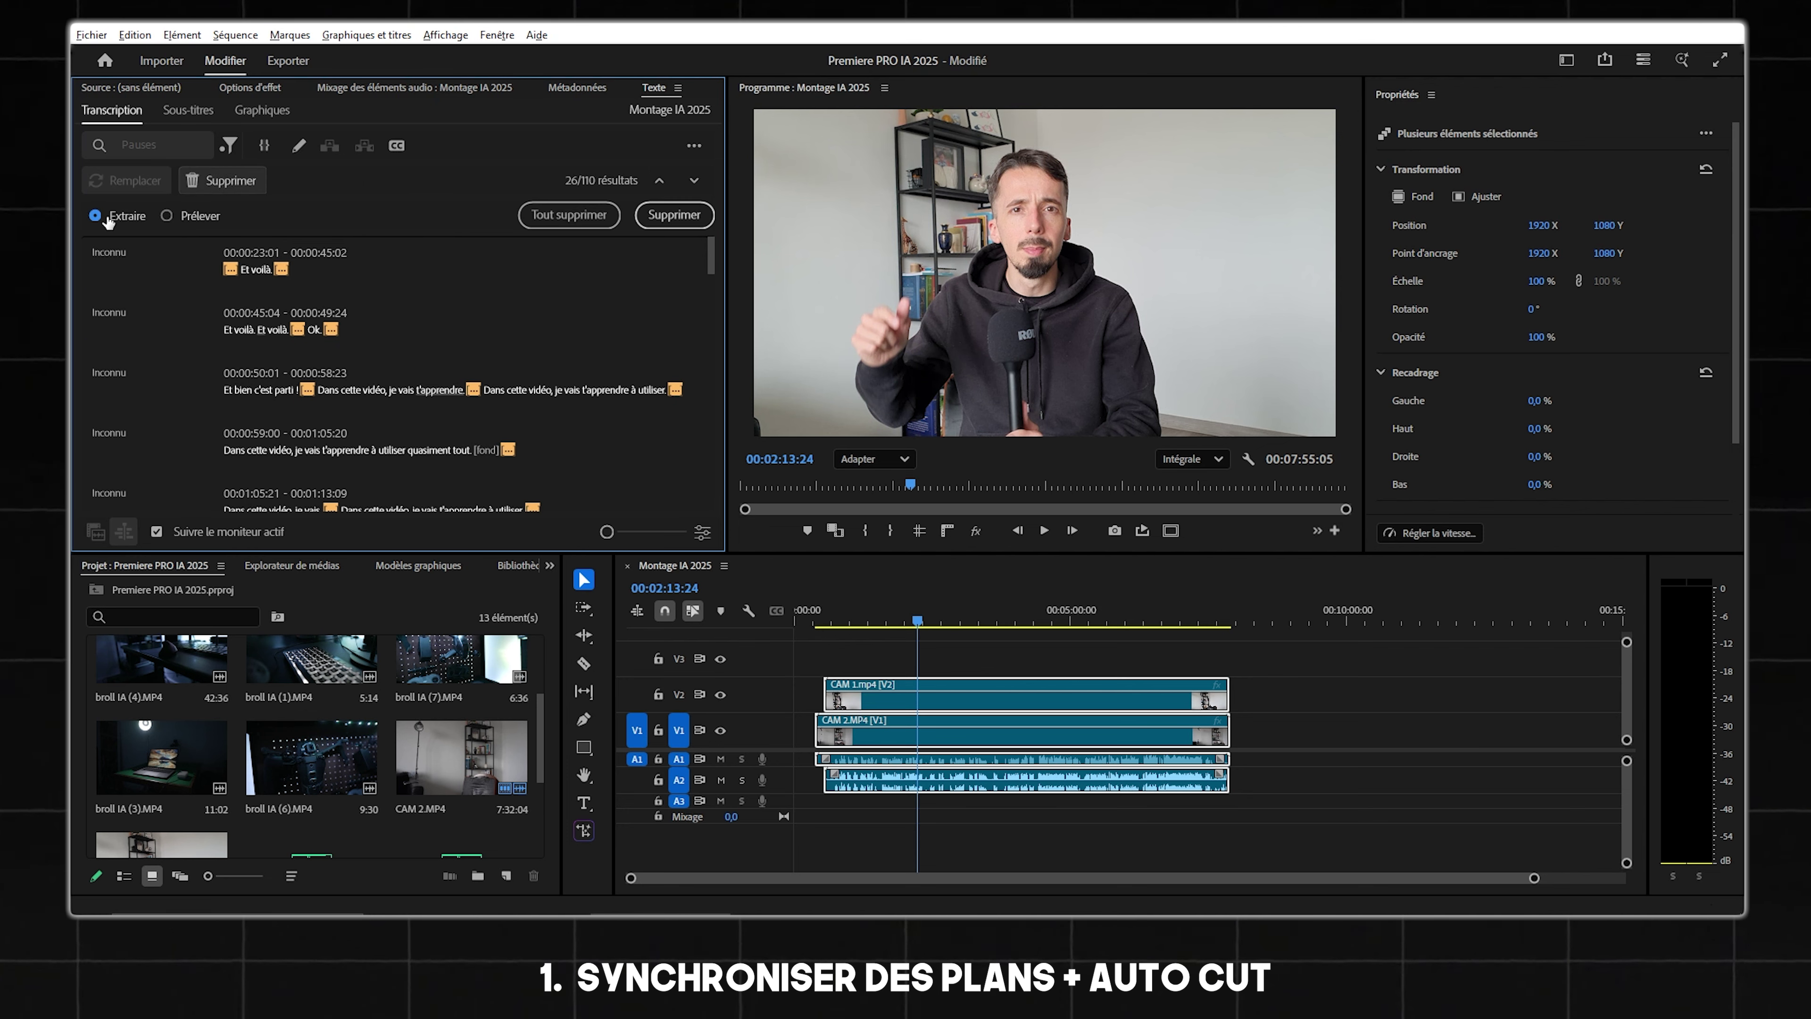
click(524, 217)
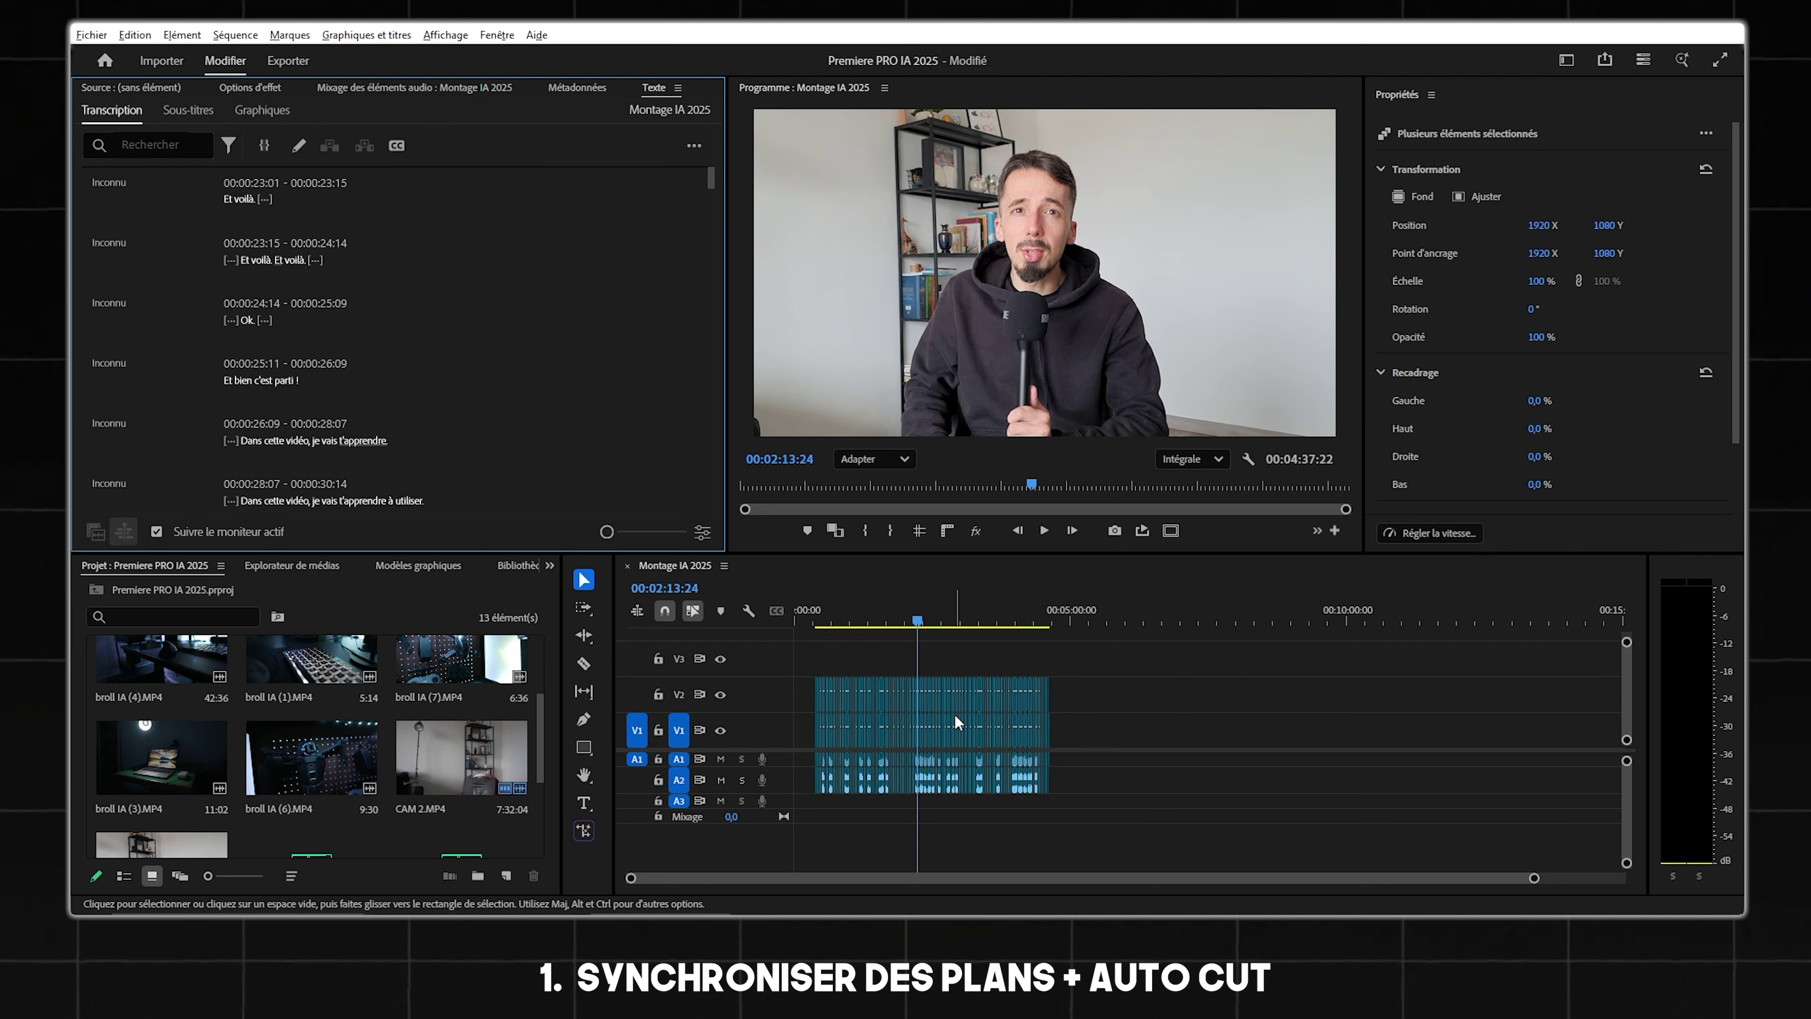
Disable the CAM 1.mp4 clip on track V2 near 00:01:34:14 in the cut sequence.
scroll(957, 723, up, 5)
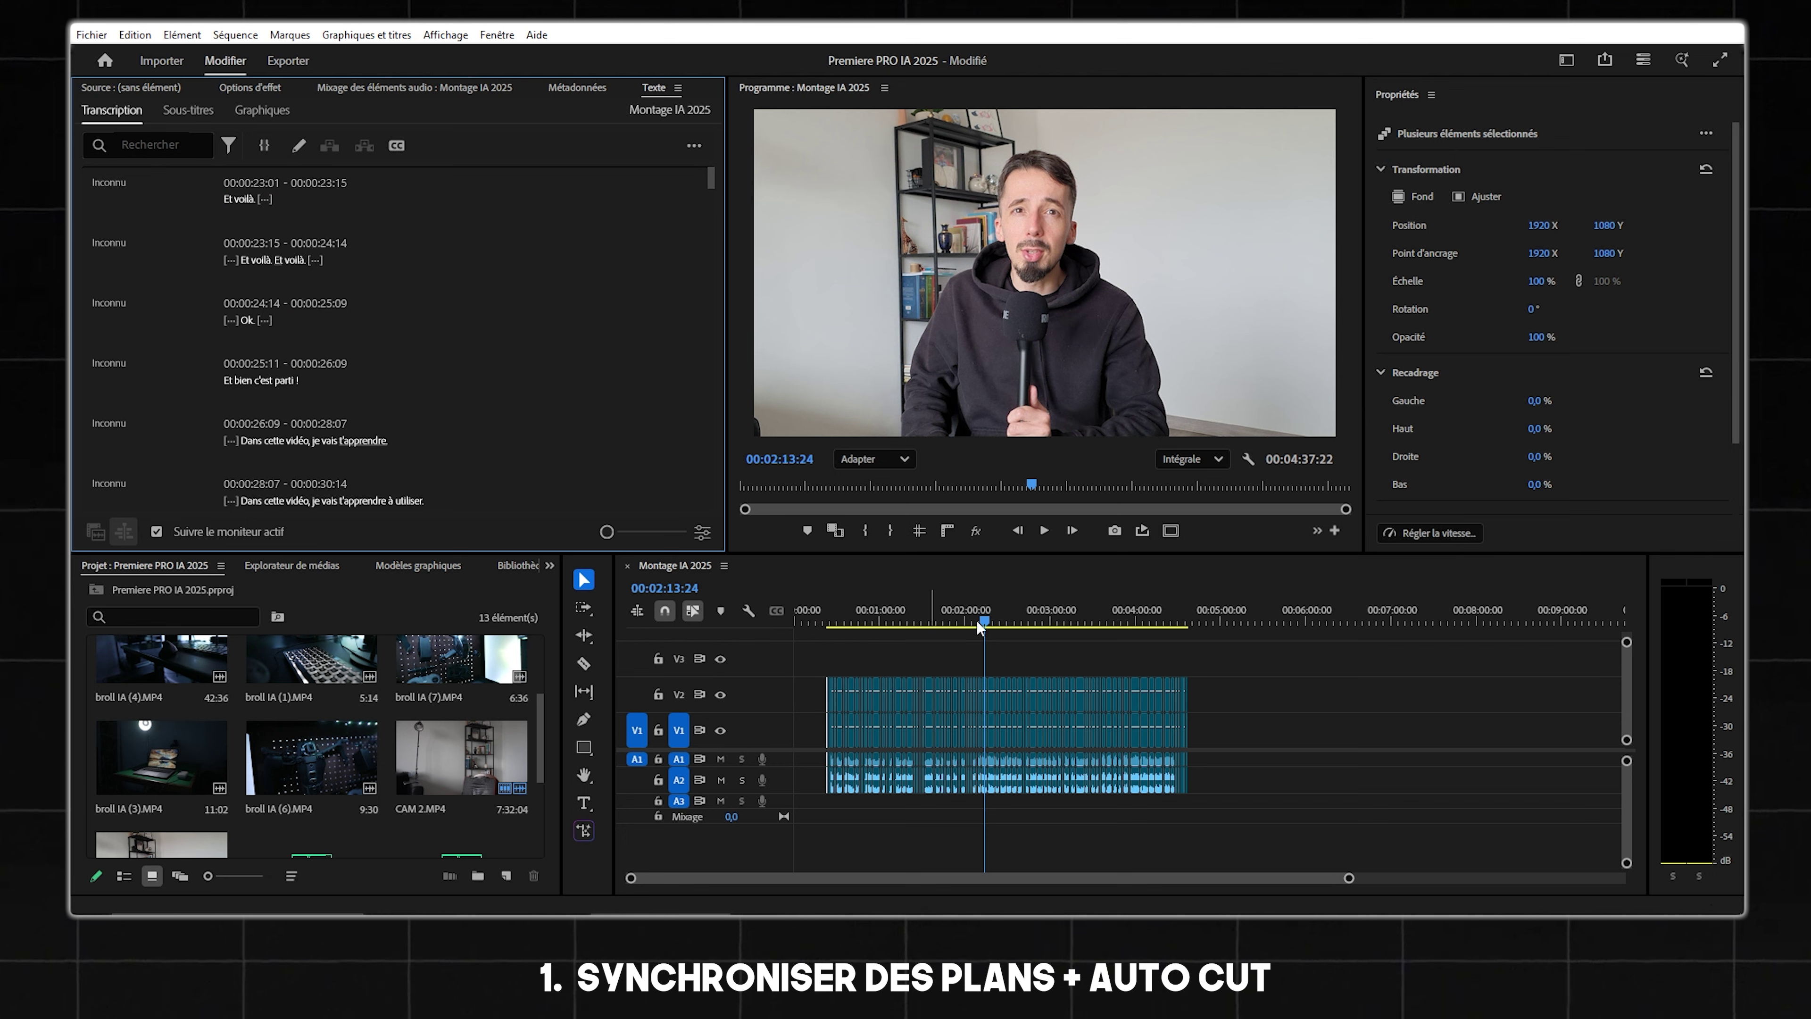
drag(1201, 654, 792, 767)
scroll(929, 721, up, 5)
click(998, 619)
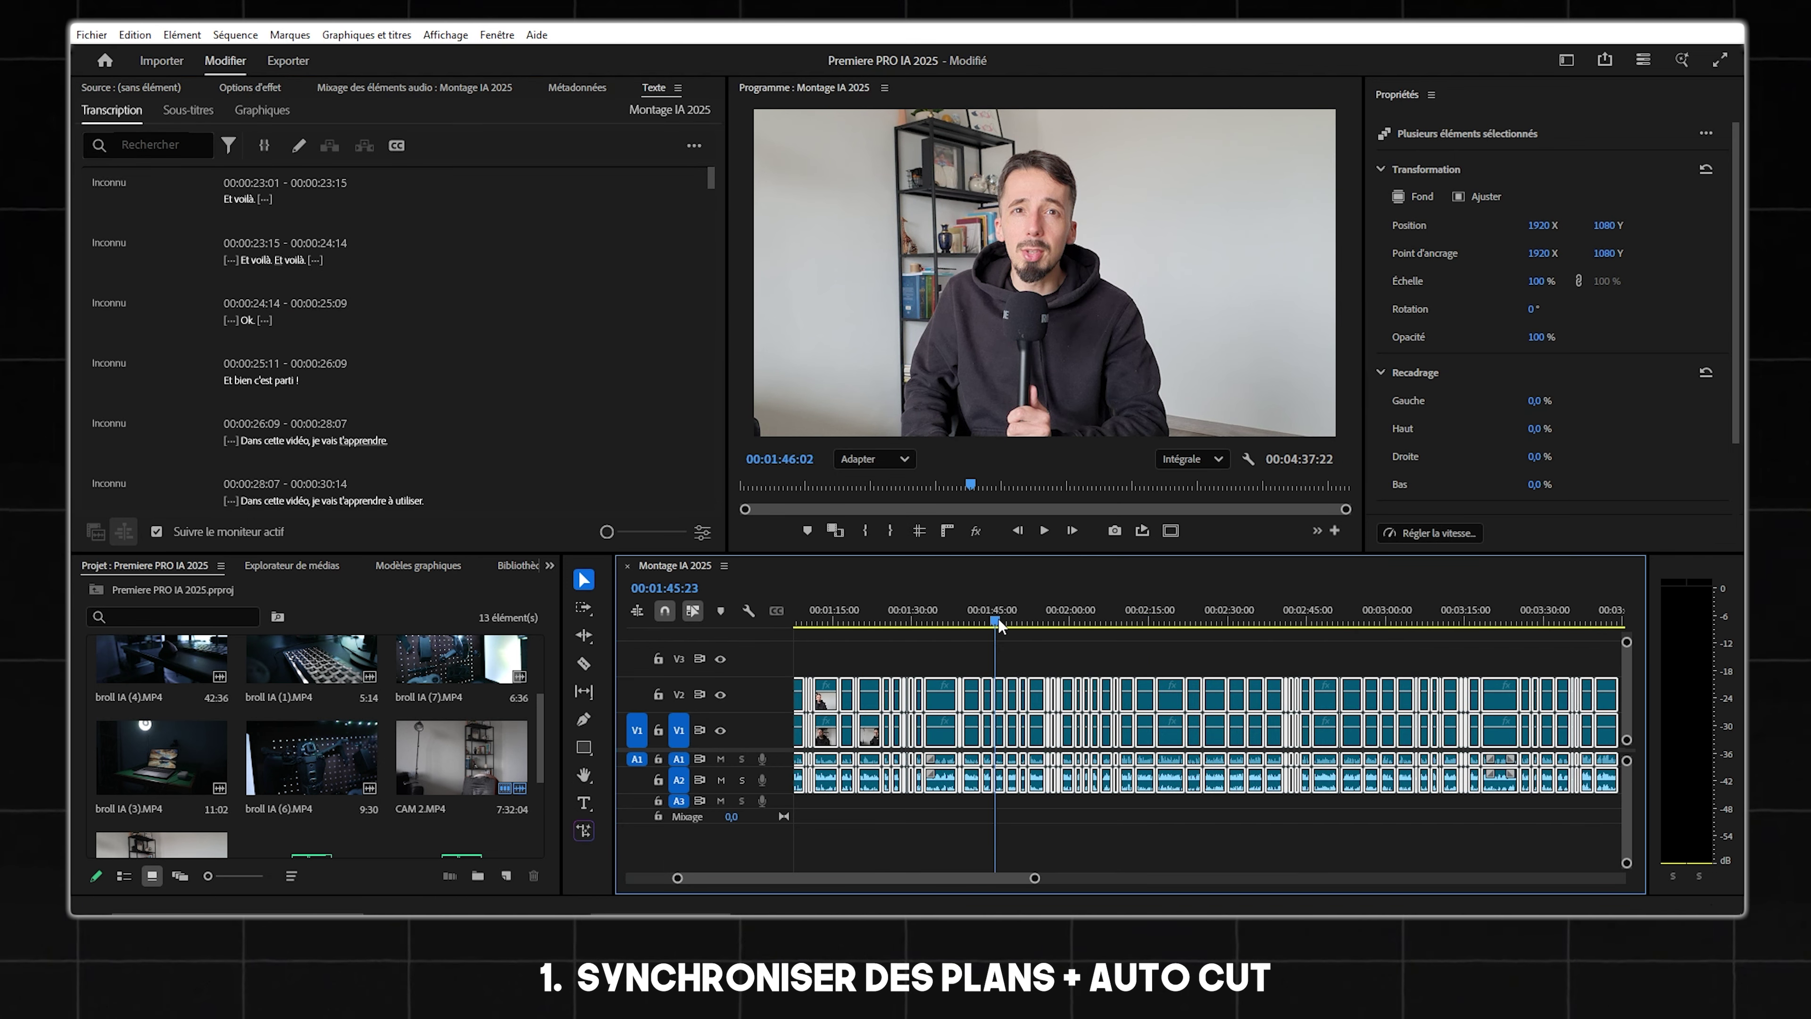
scroll(970, 664, up, 3)
scroll(970, 664, up, 4)
click(1053, 614)
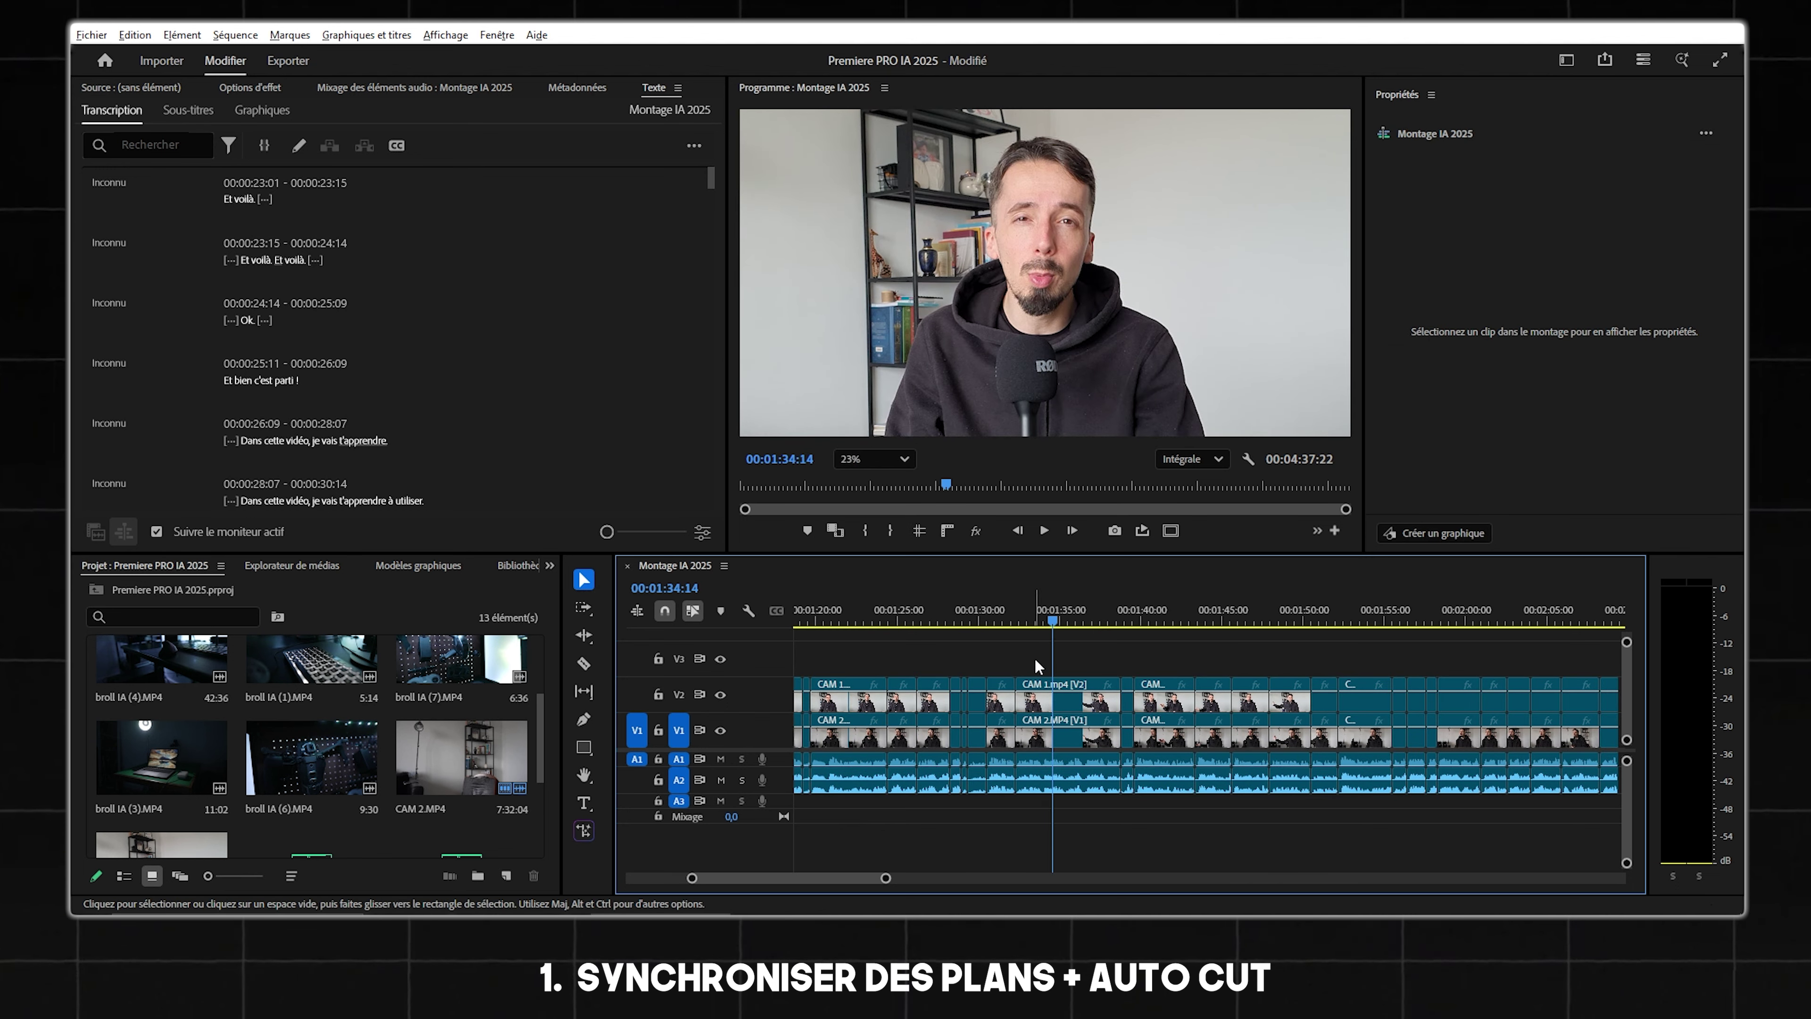
right_click(1045, 686)
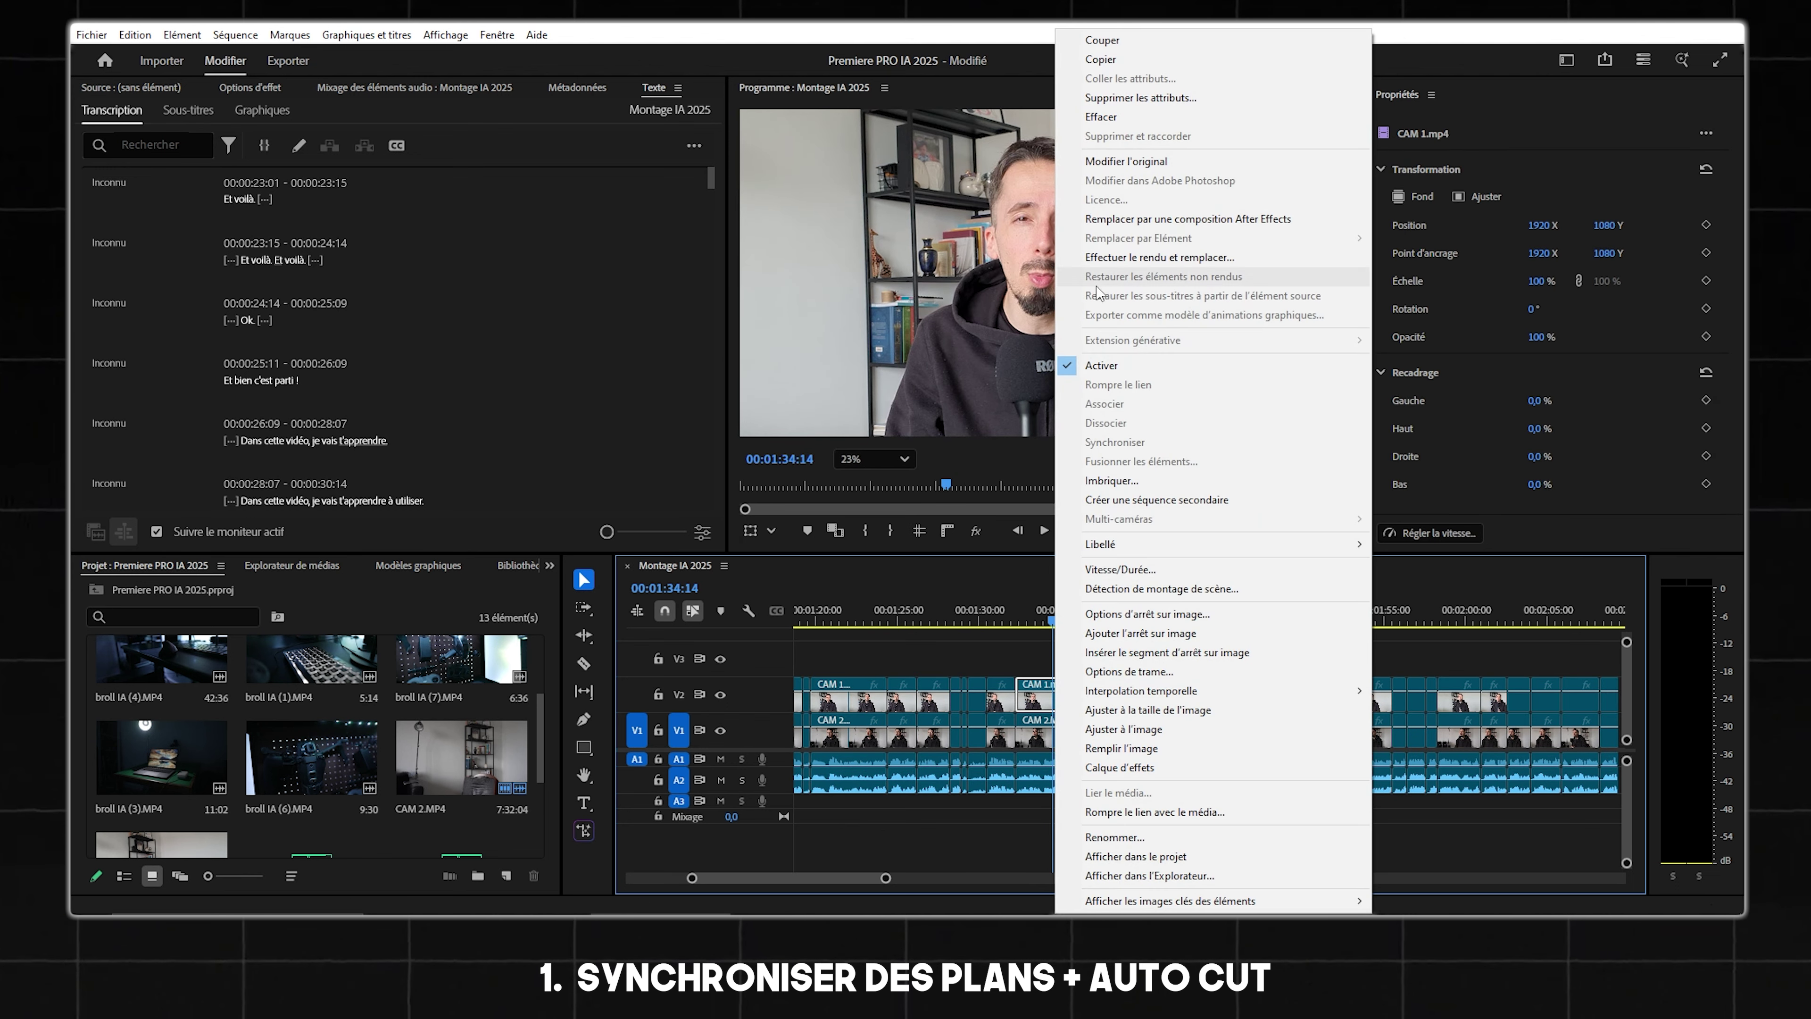
click(1088, 365)
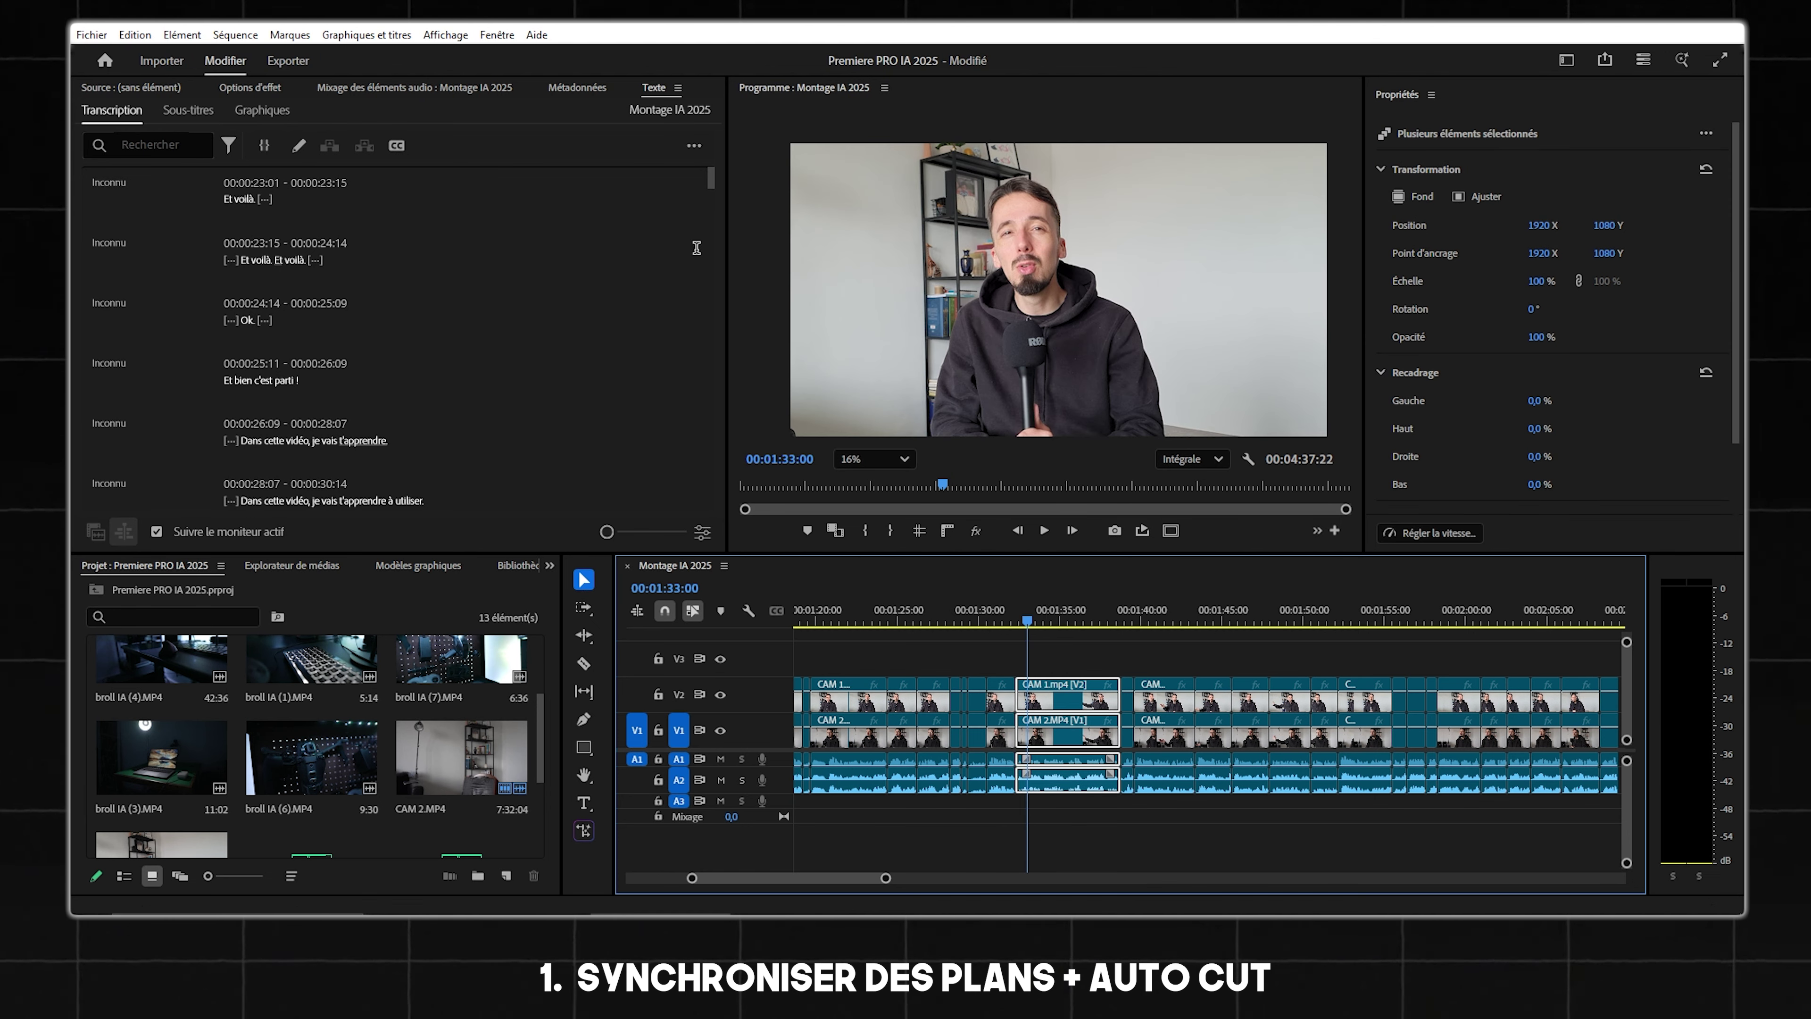
Filter the transcript for filler words, and delete all of them from the sequence using the Extraire option.
click(229, 145)
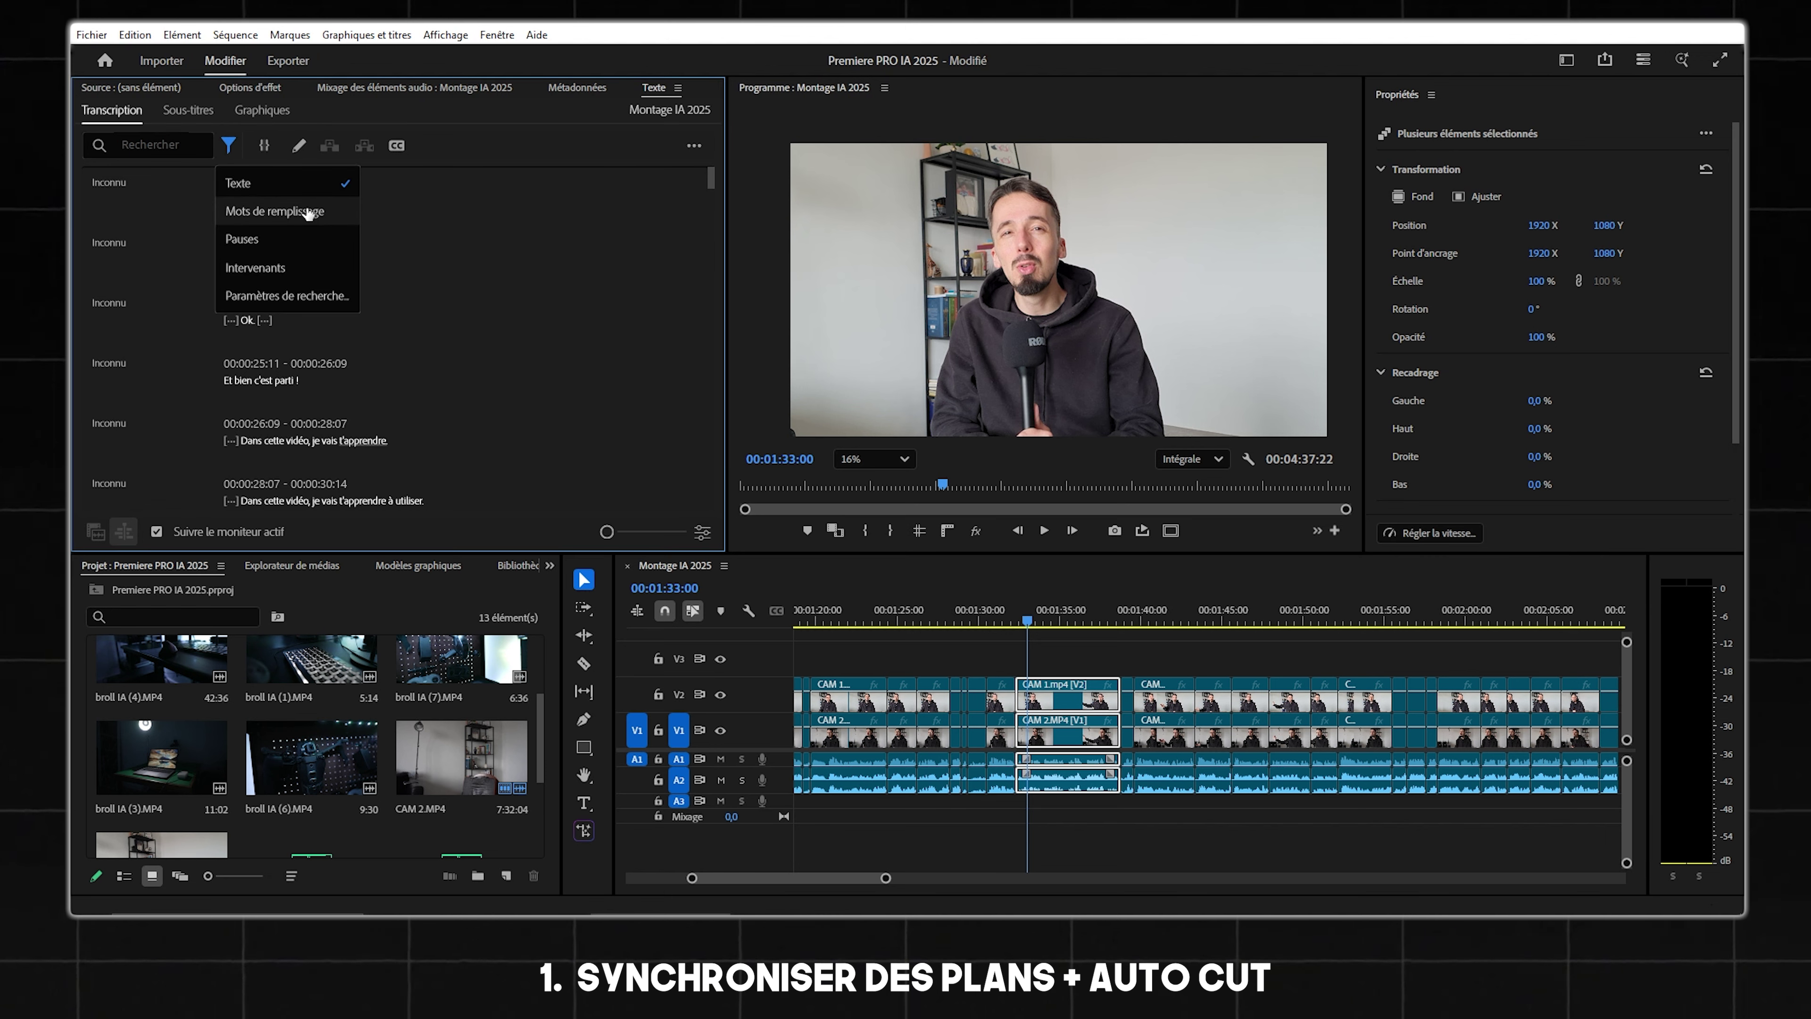
click(308, 213)
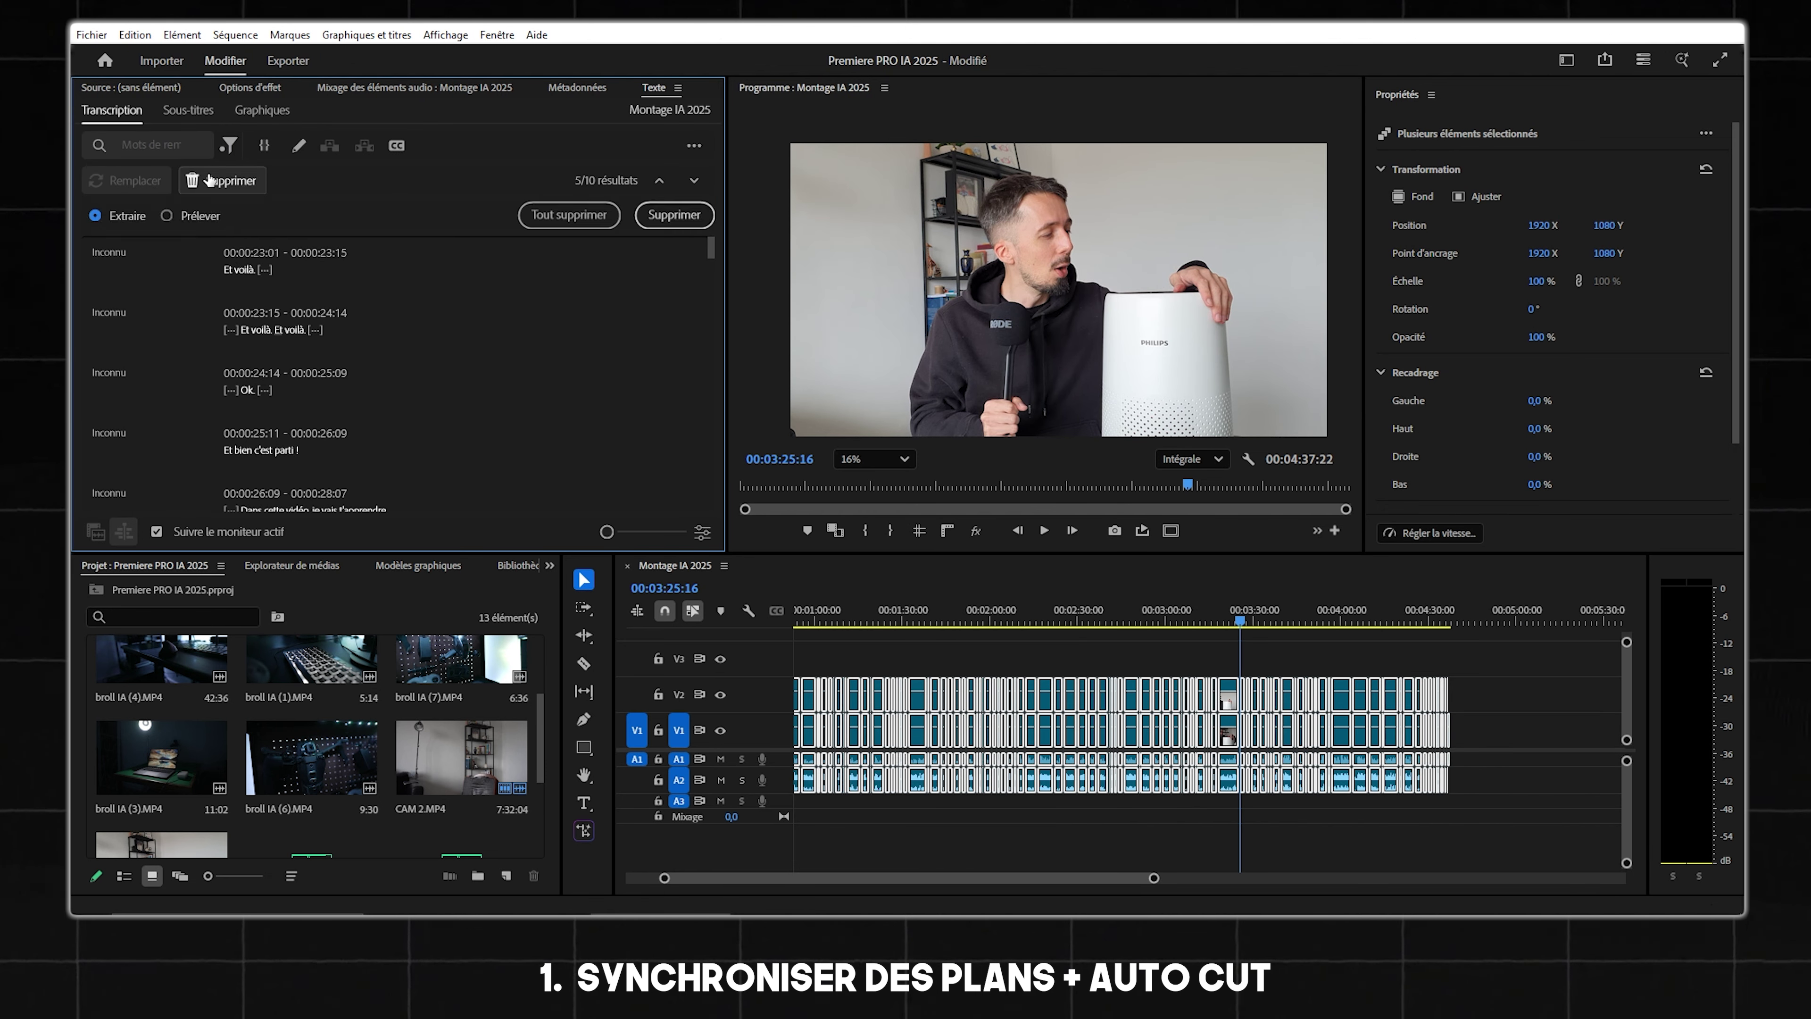
click(574, 223)
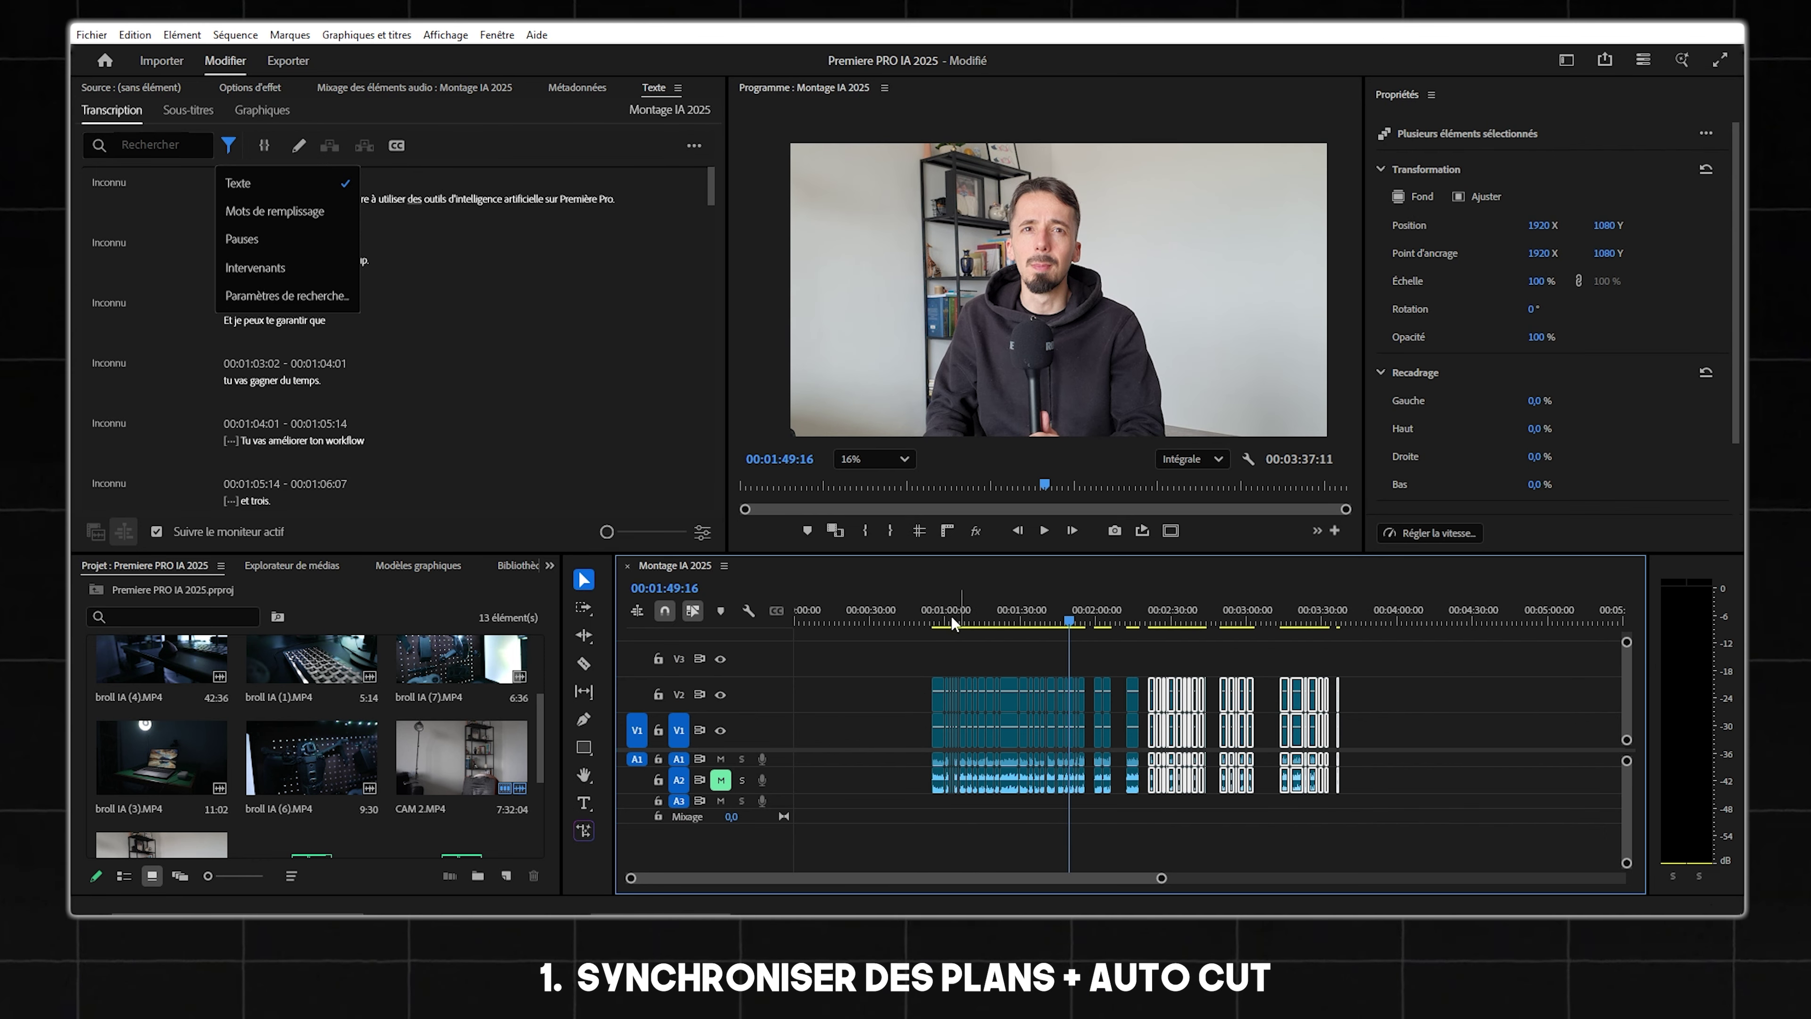
Close the gaps between the clips of the Montage IA 2025 sequence, and fit the whole sequence in view.
key(ctrl+z)
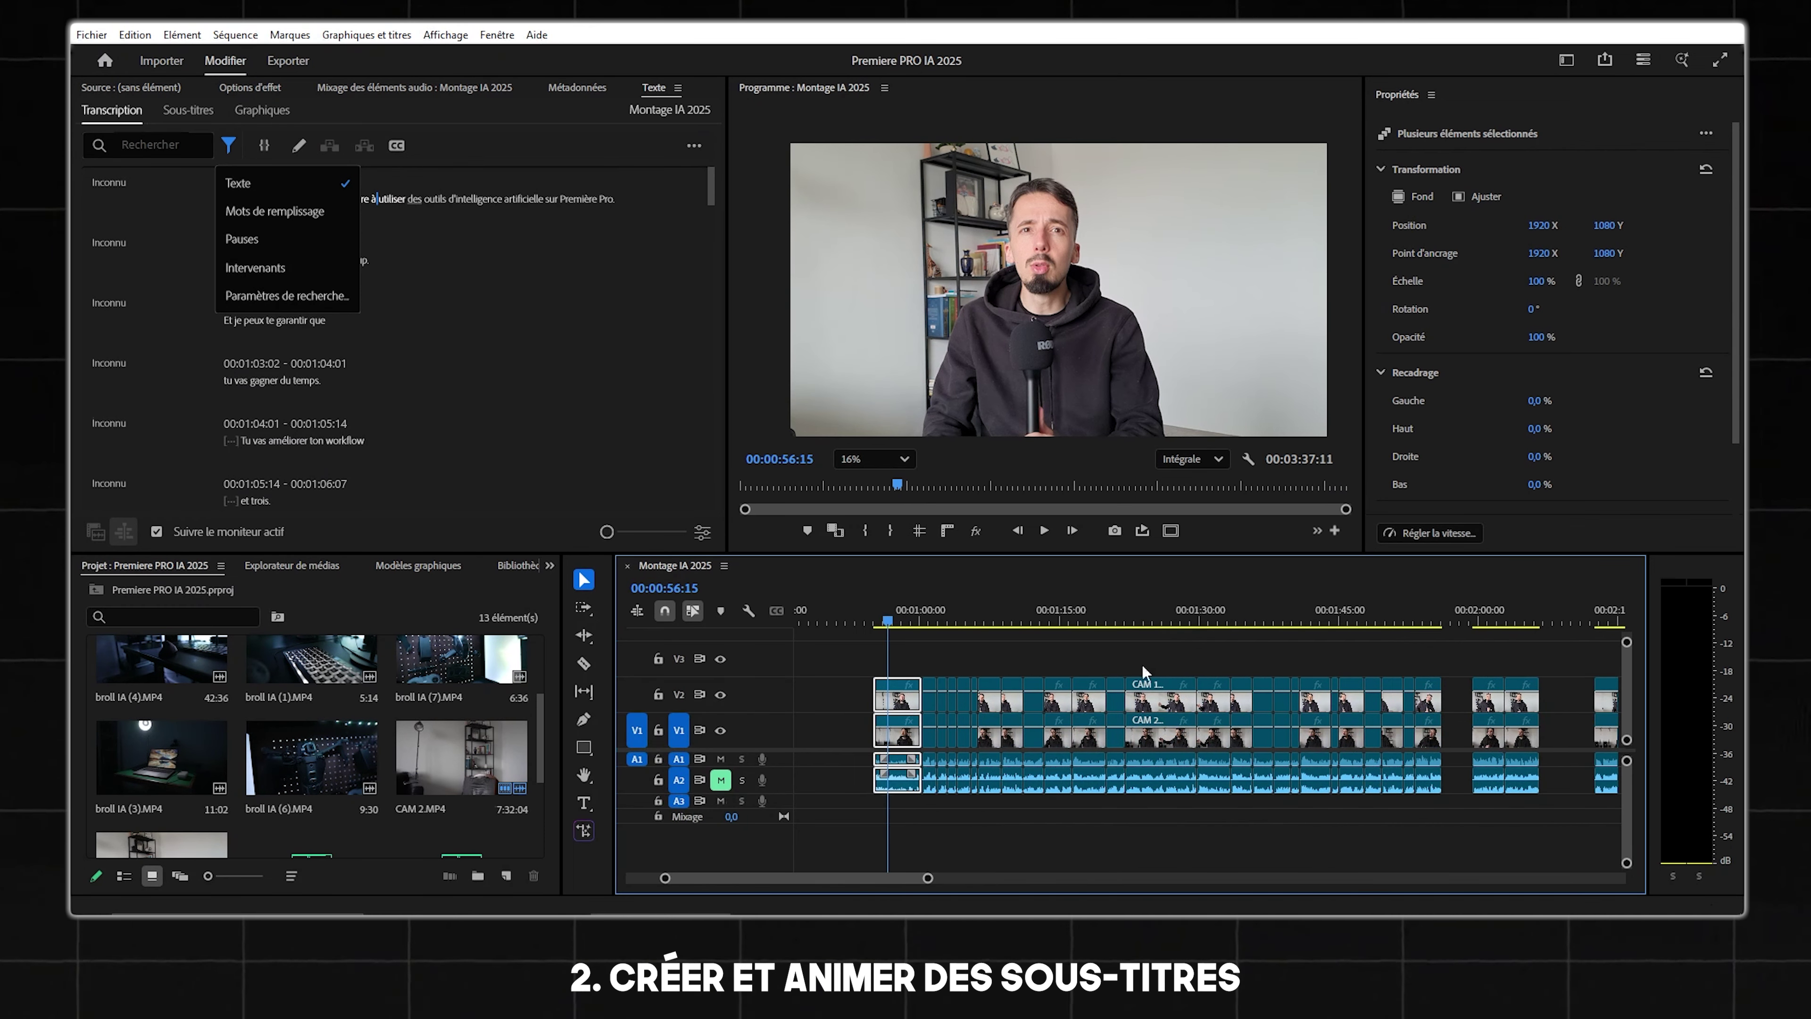
scroll(1143, 685, down, 5)
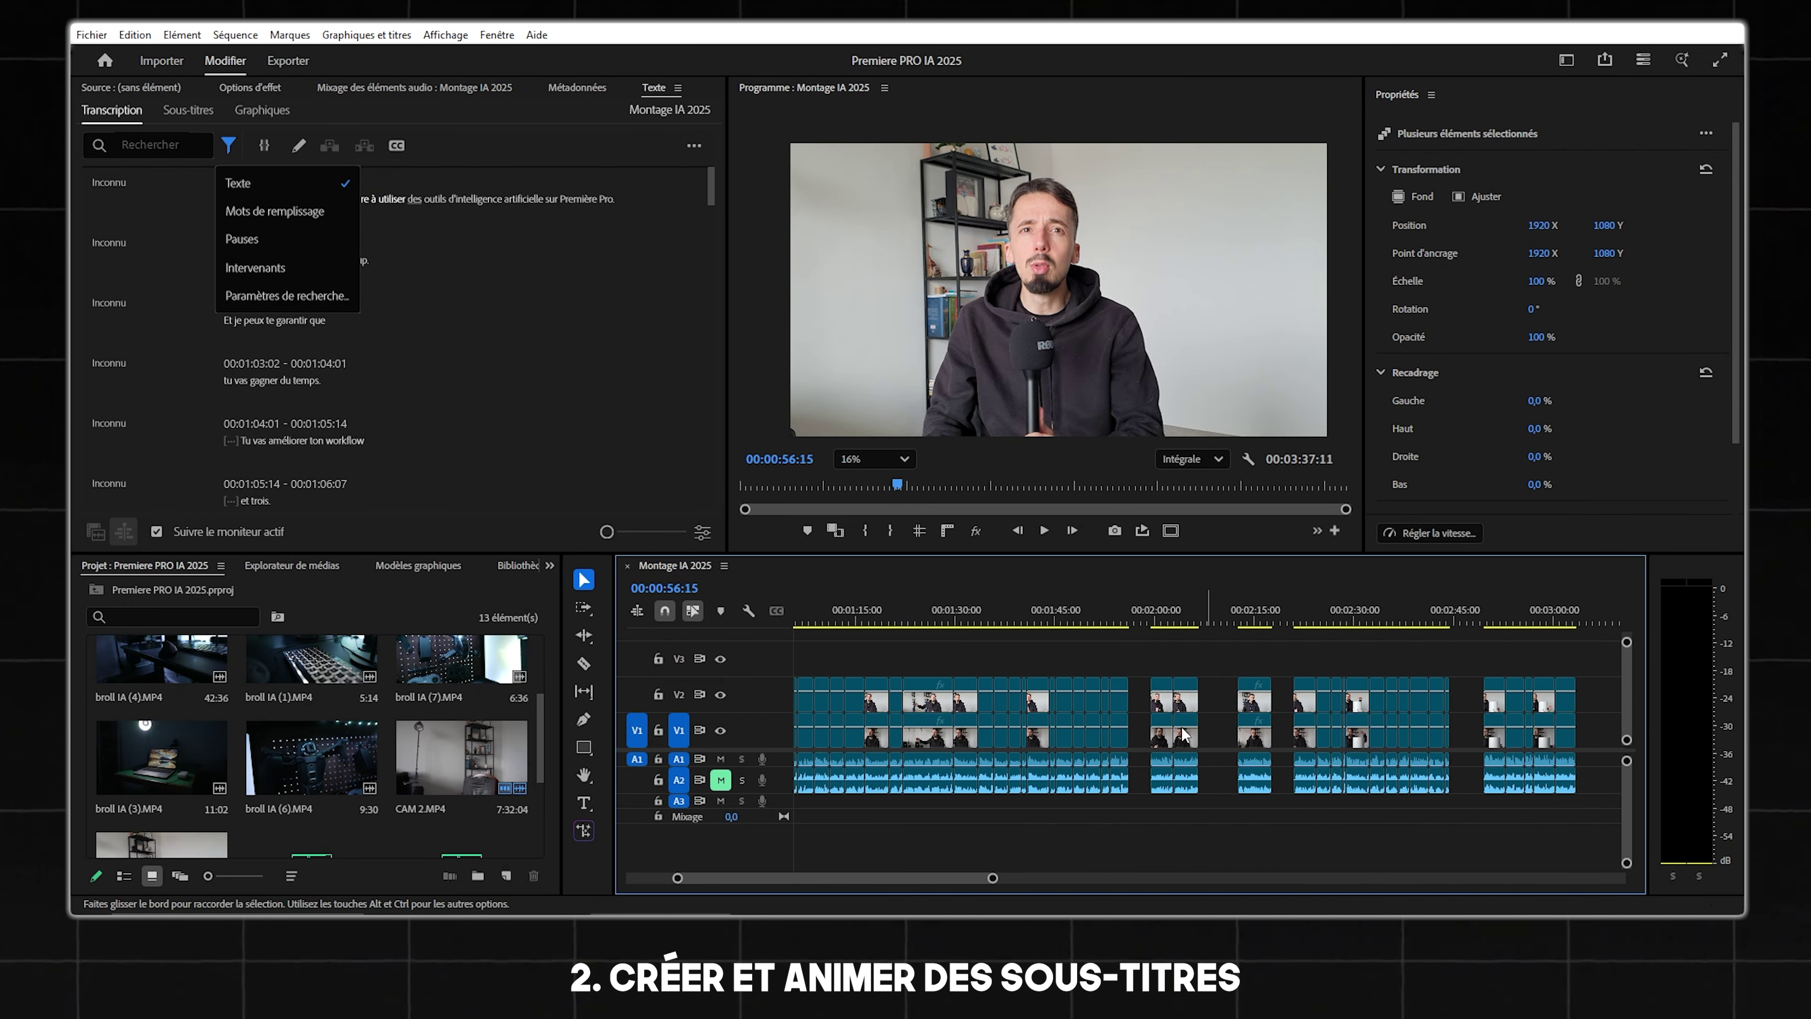
click(1141, 710)
key(Delete)
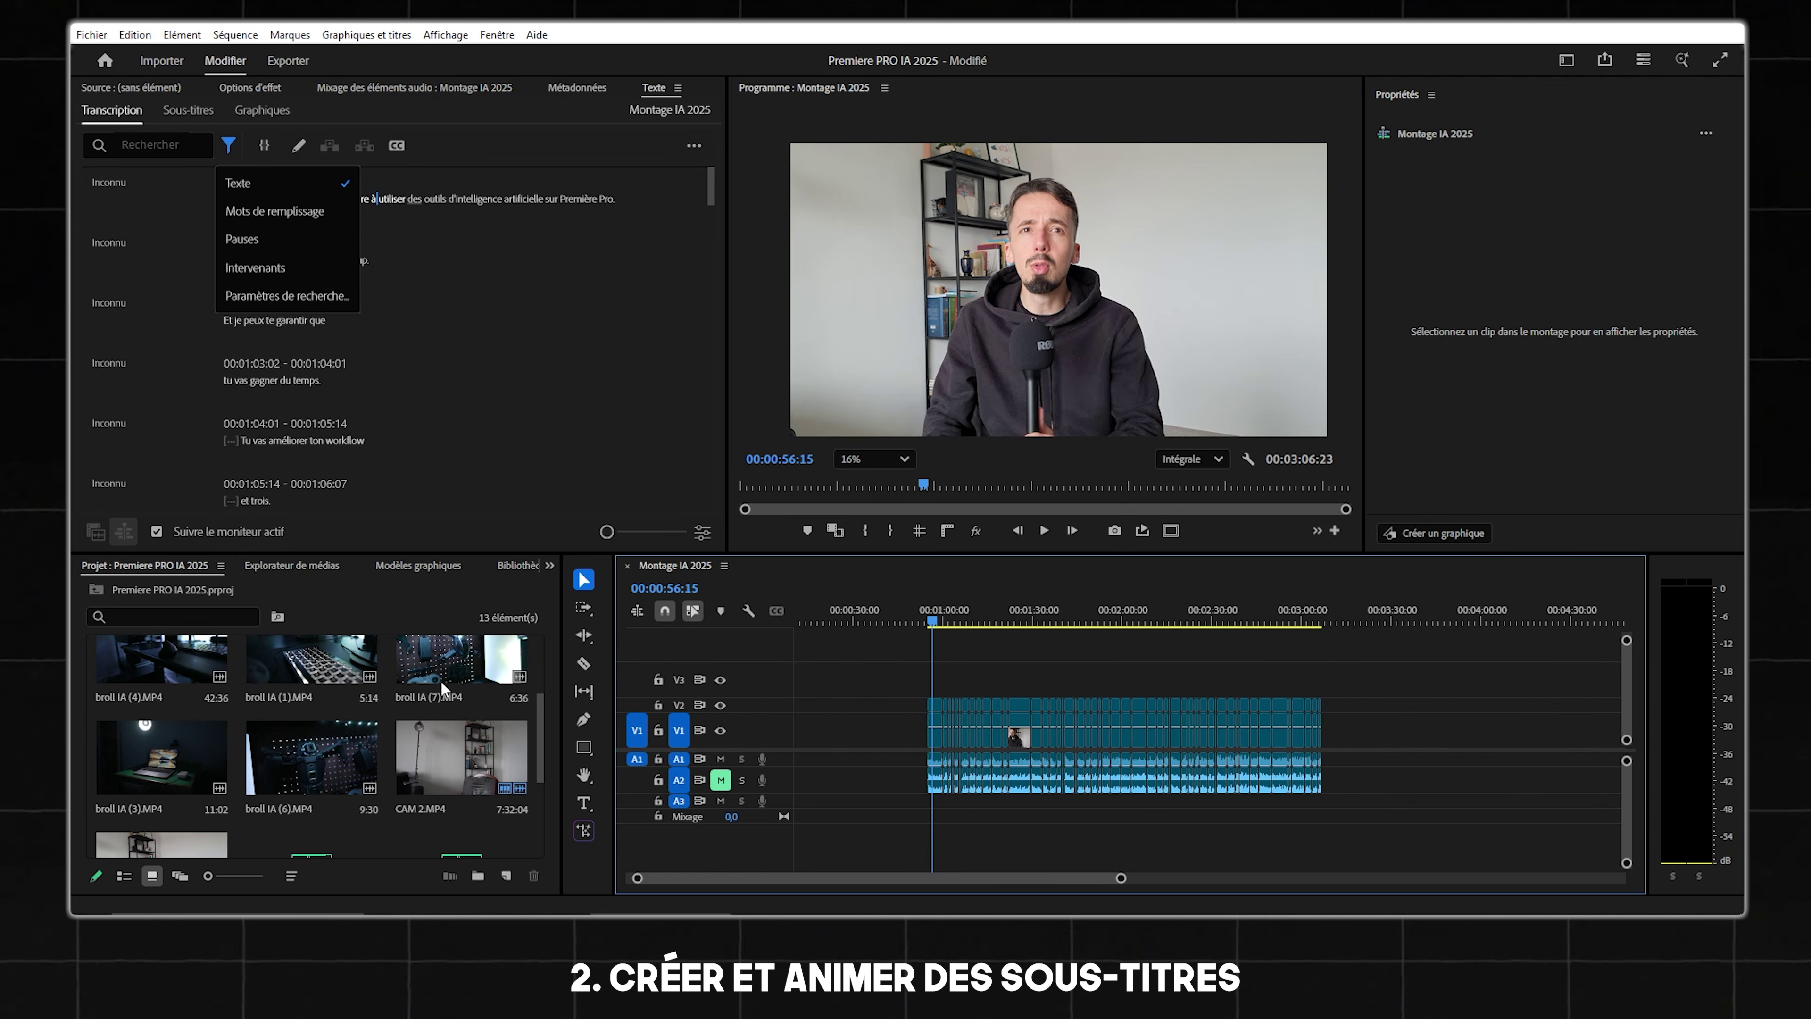
key(backslash)
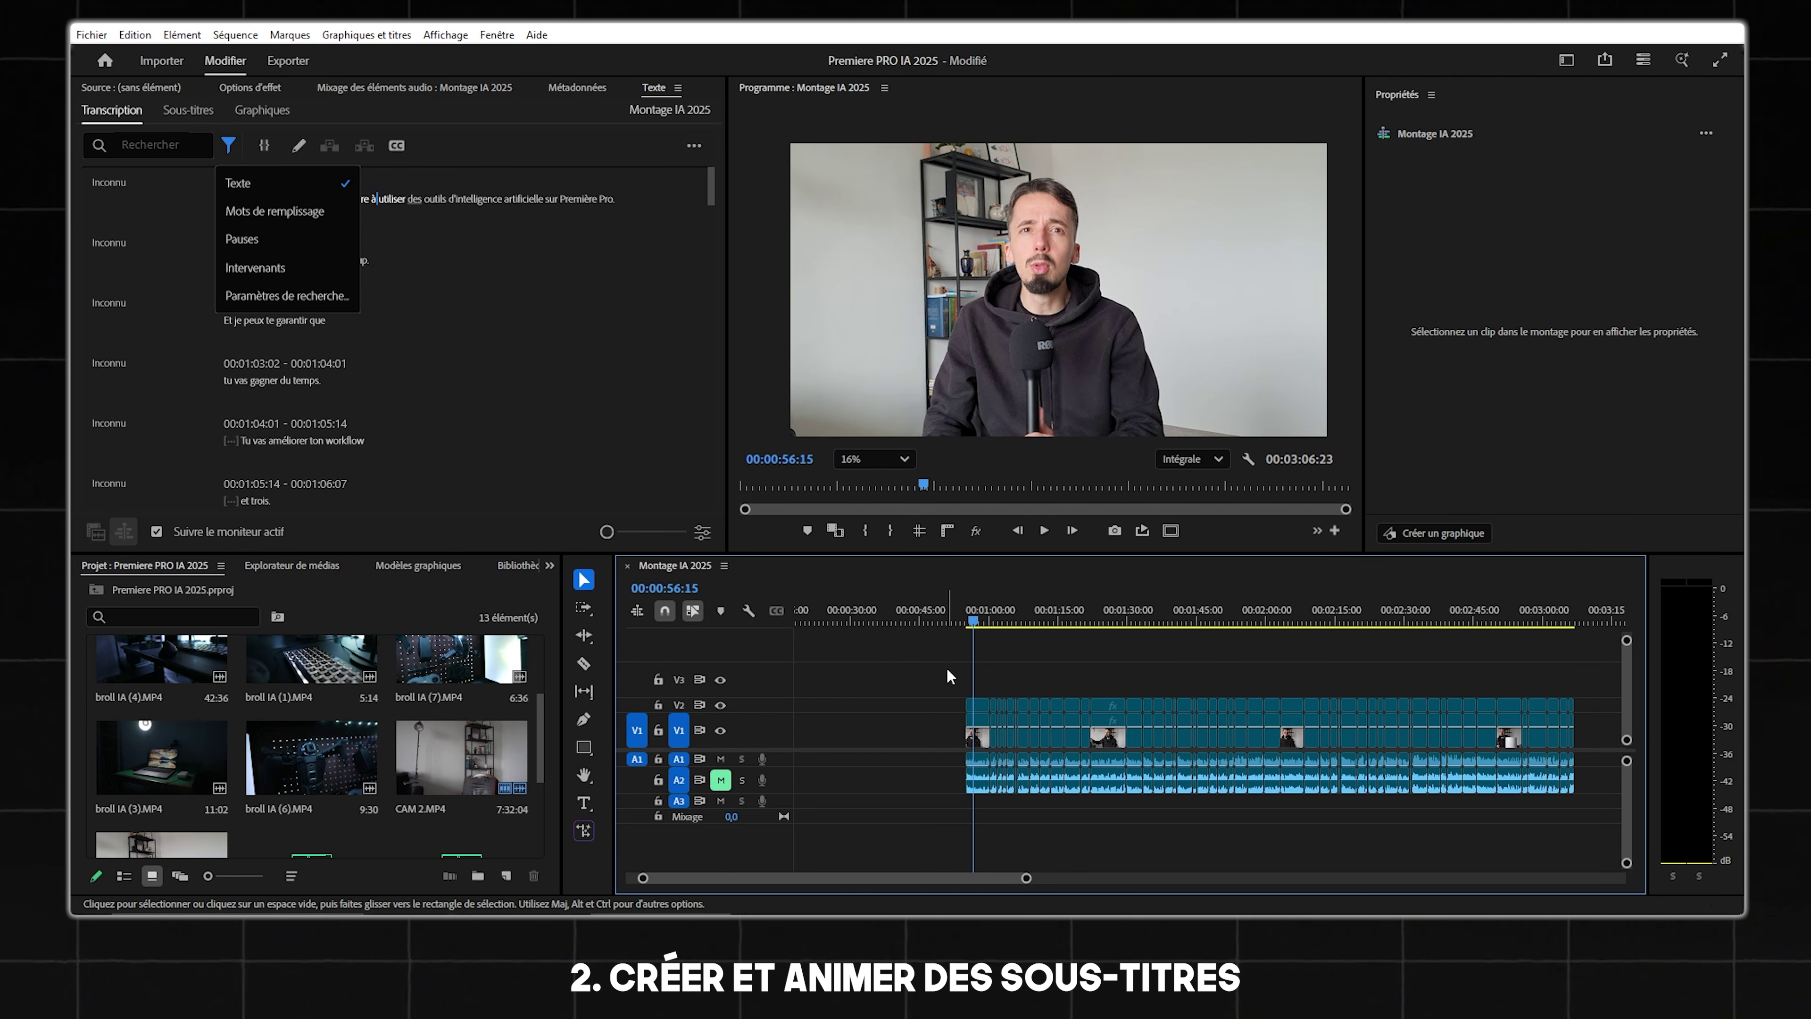
Create single-line captions from the transcript with a maximum length of 20 characters and a minimum duration of 2.5 seconds.
click(585, 301)
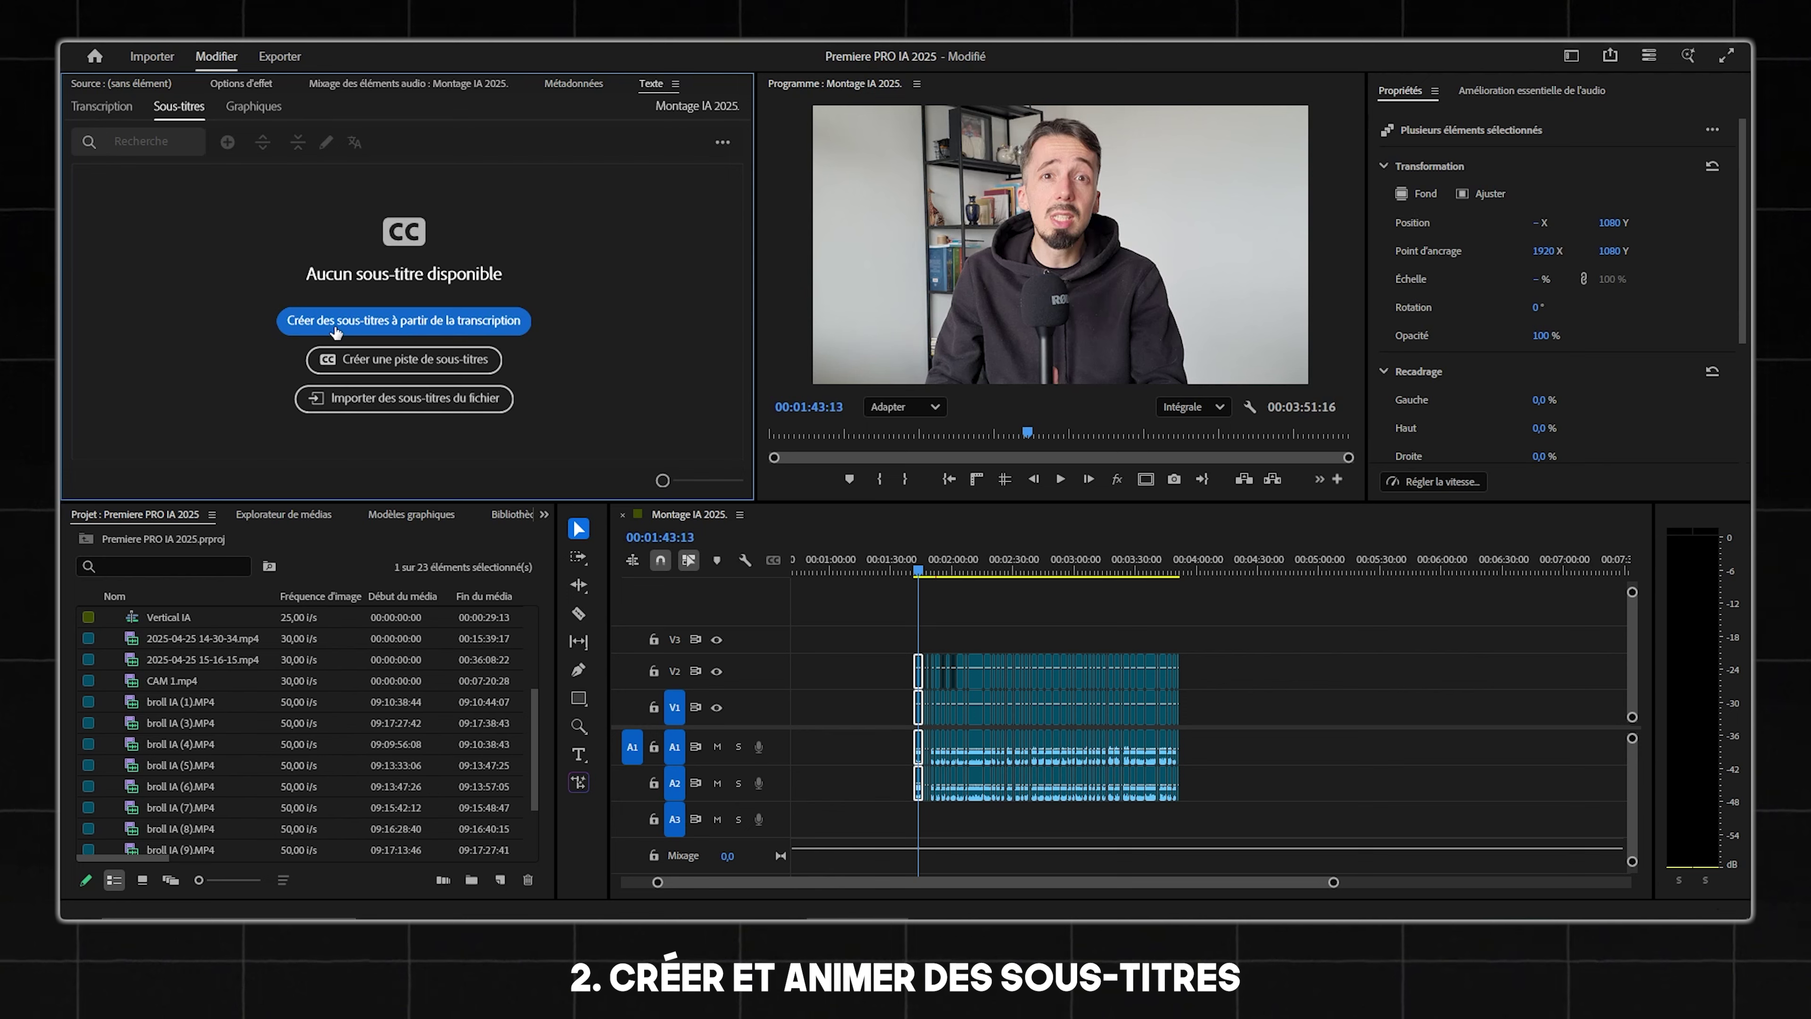
click(336, 325)
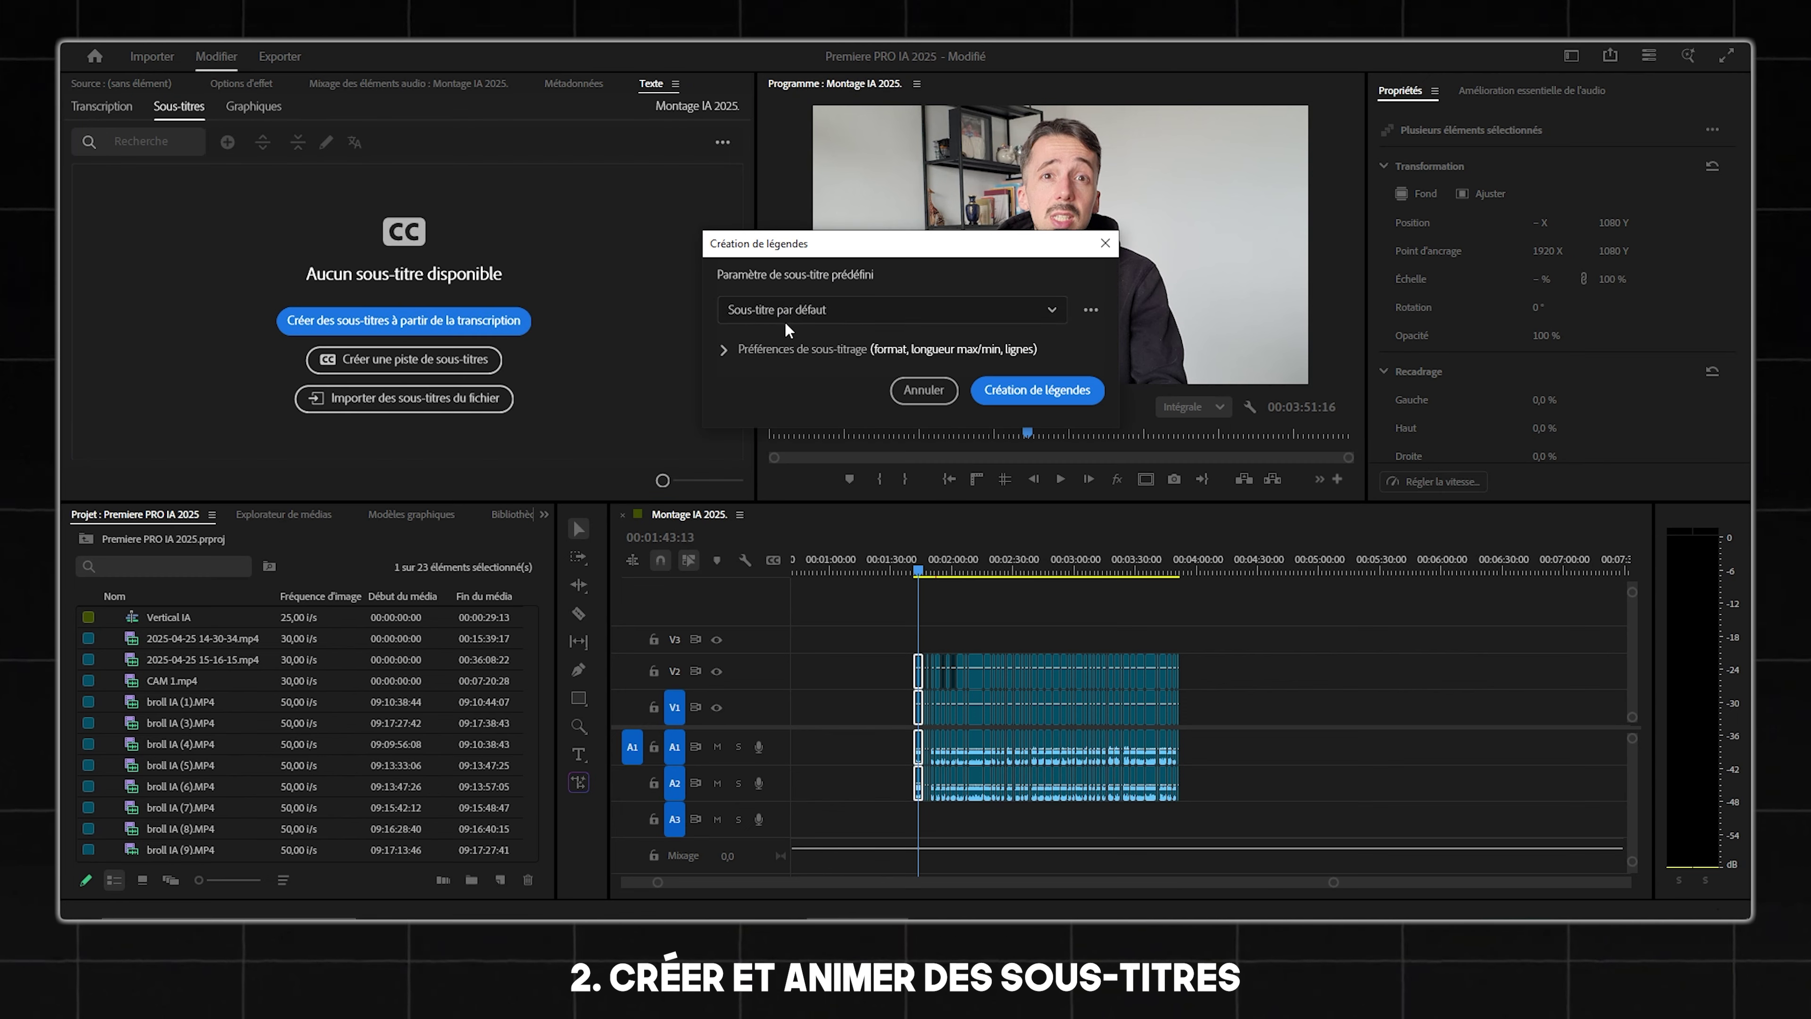
click(726, 351)
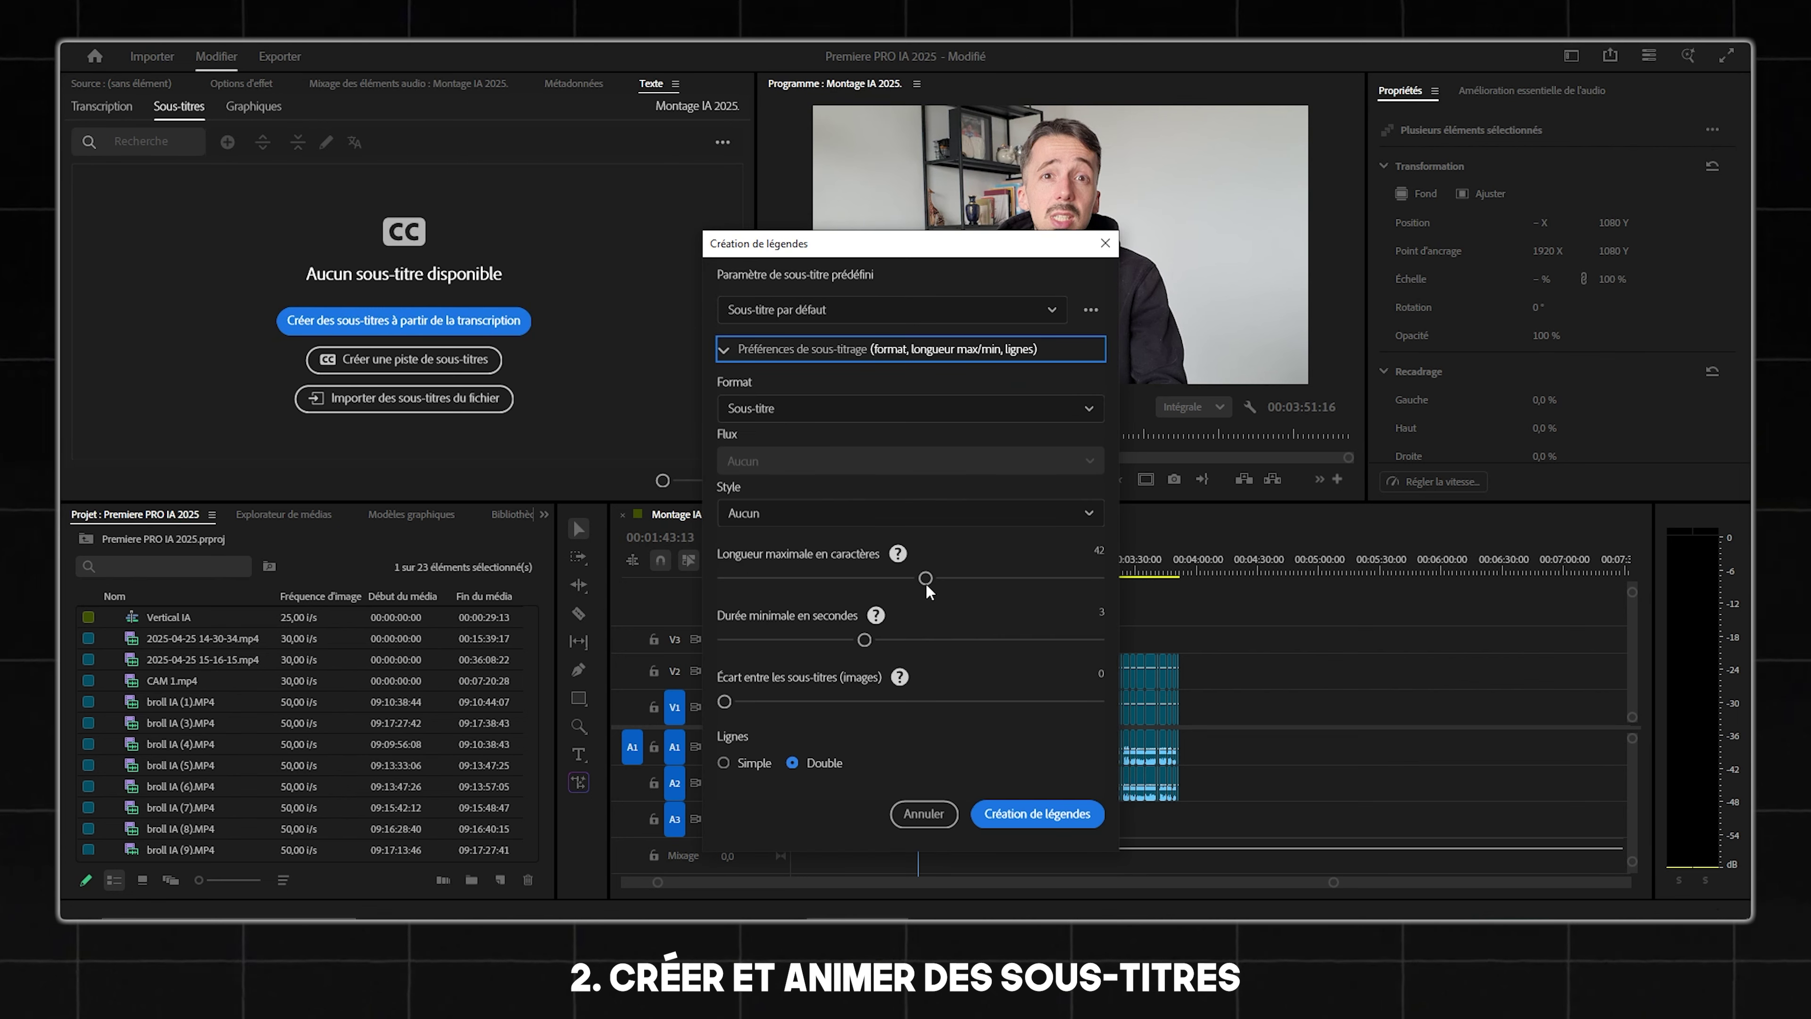
drag(925, 578, 863, 578)
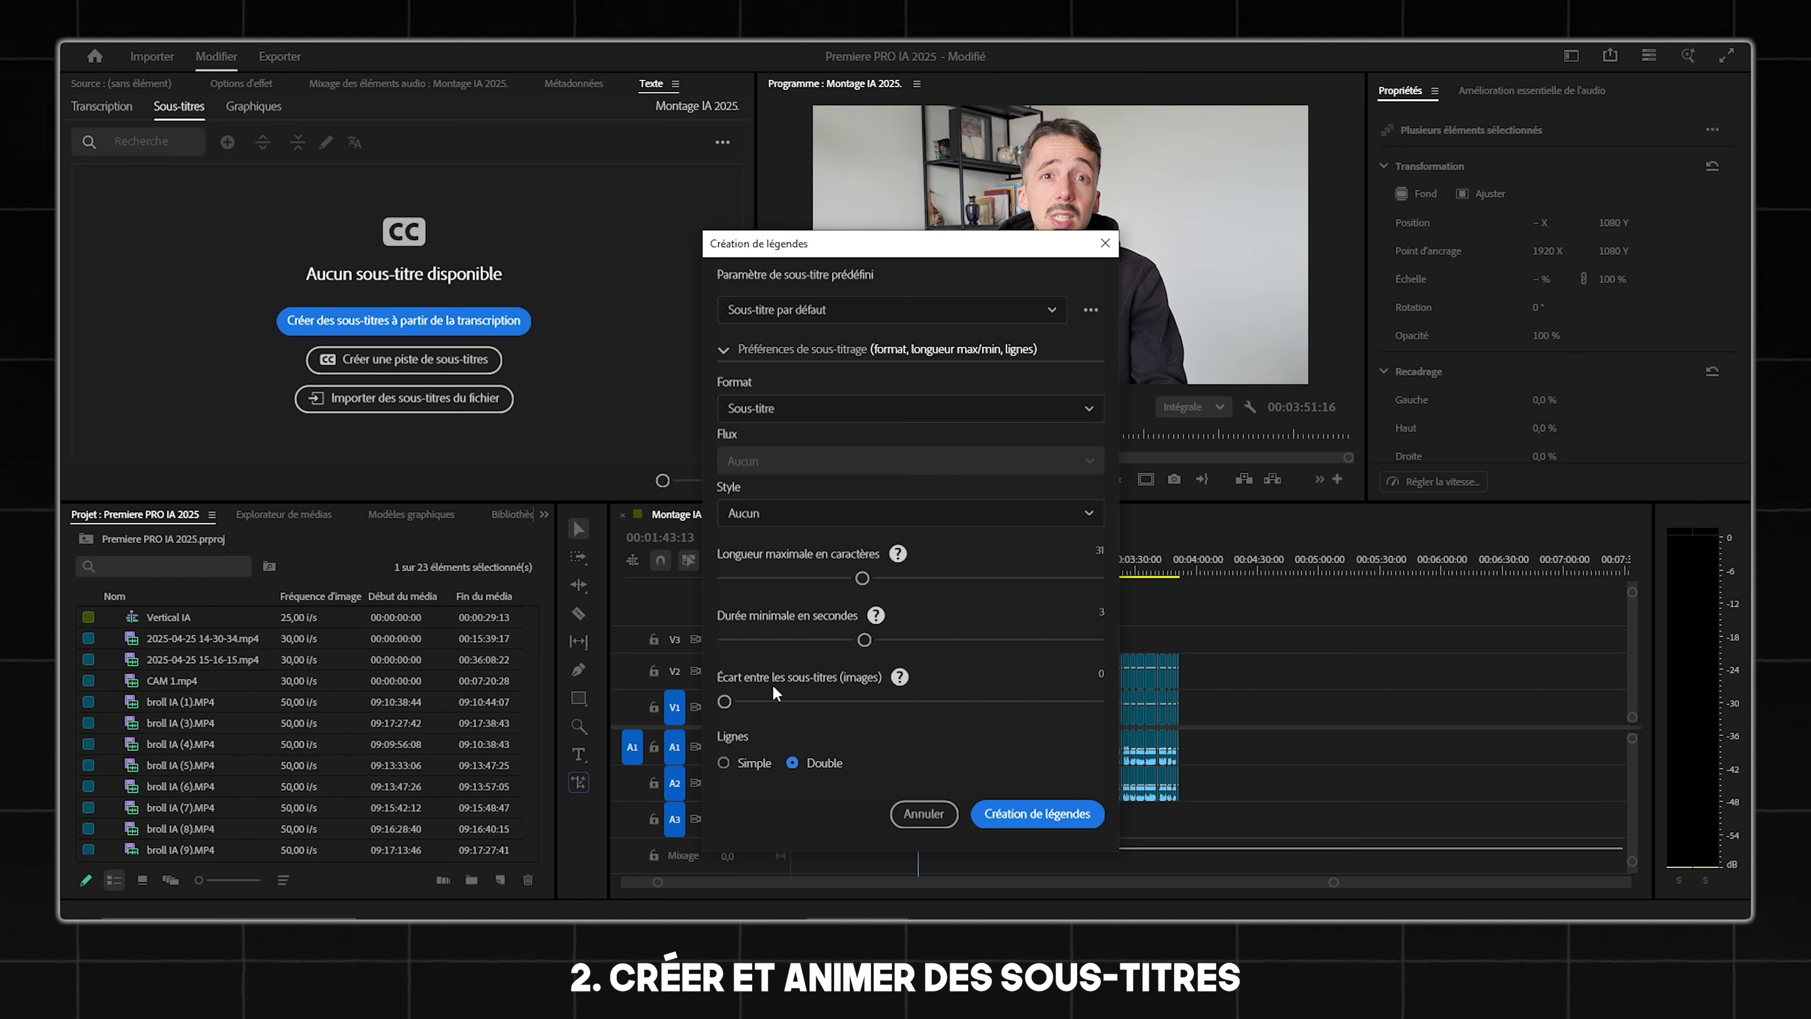
click(724, 763)
drag(862, 577, 798, 582)
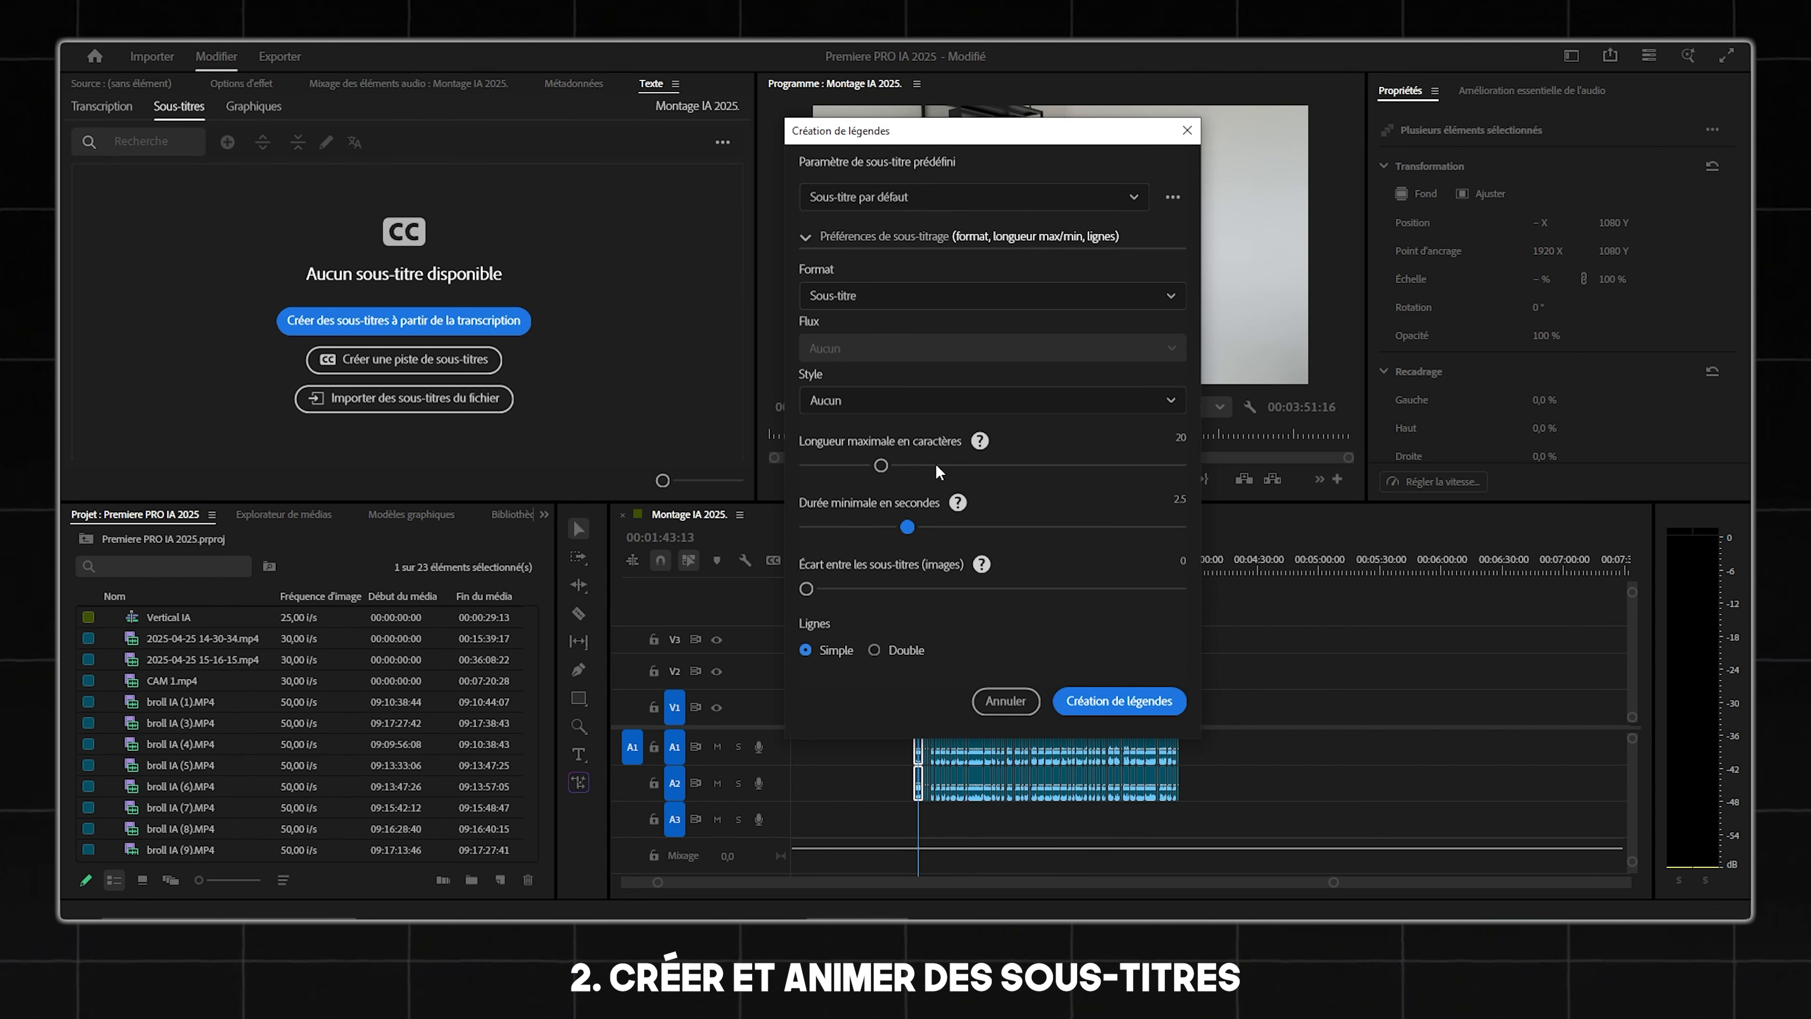
click(1102, 710)
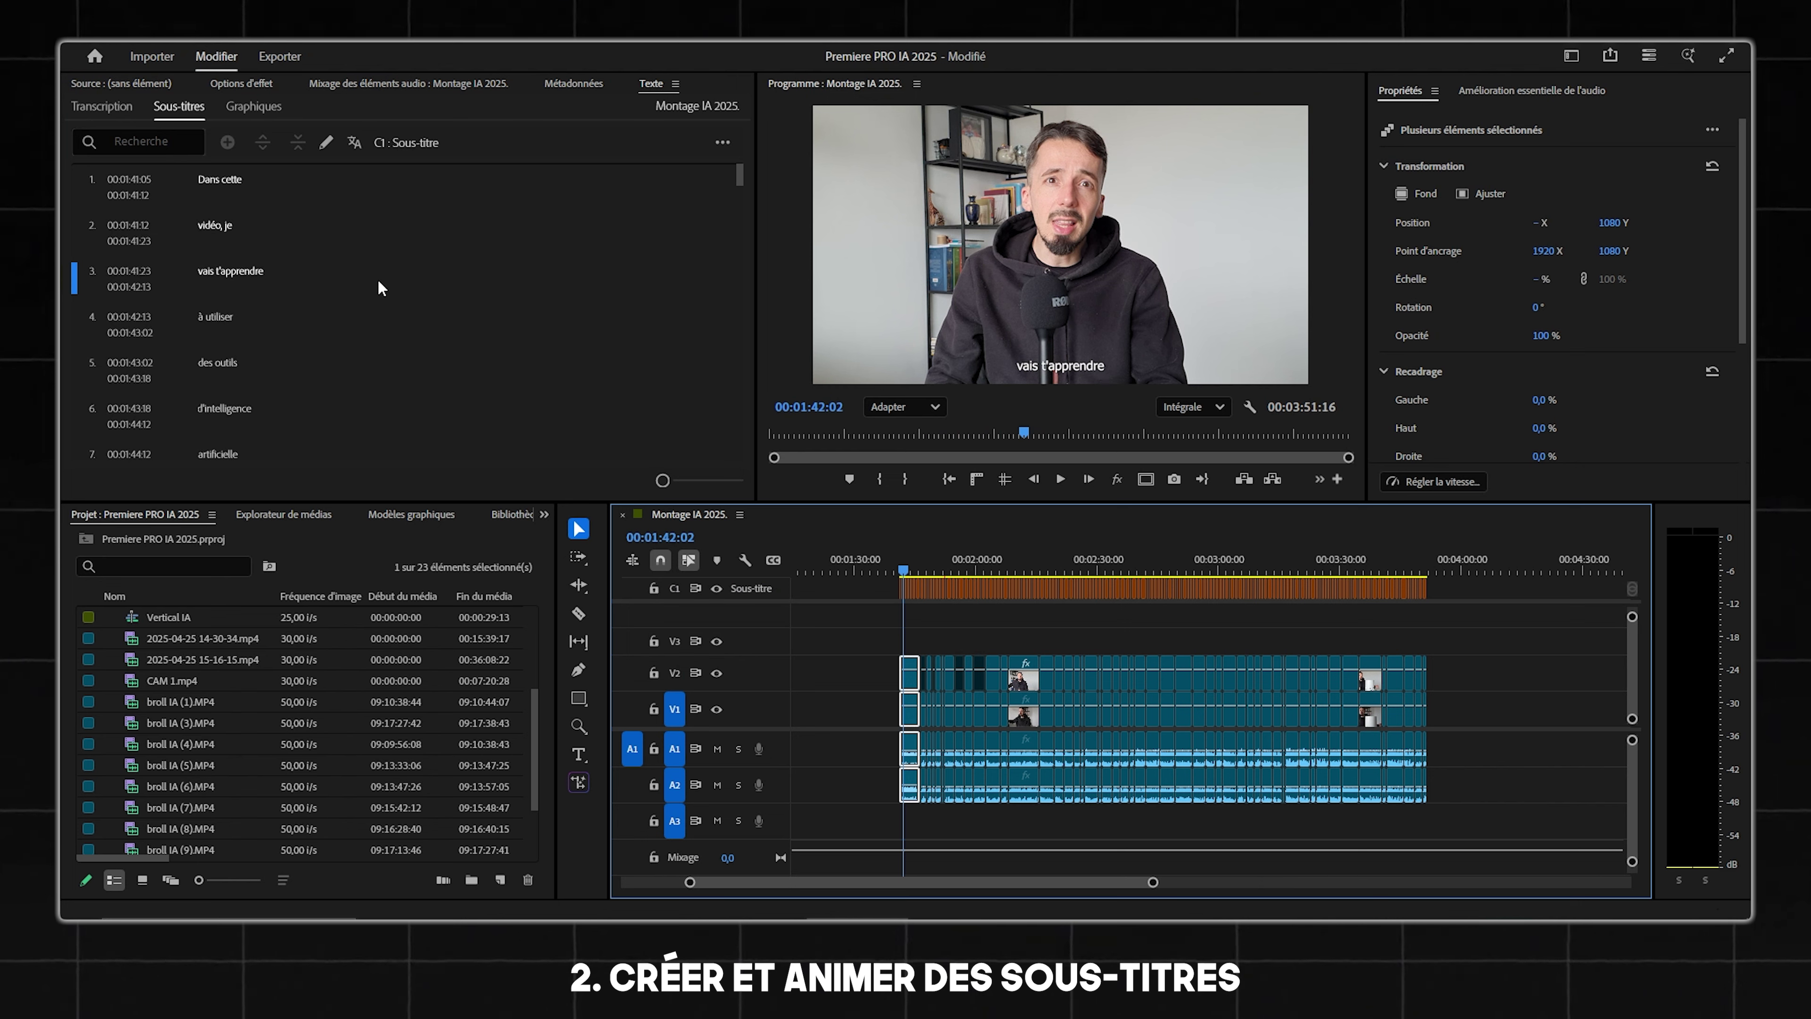
Browse the generated captions, jumping to "d'intelligence" and "il y en a beaucoup." in the sequence.
scroll(356, 209, down, 3)
click(228, 273)
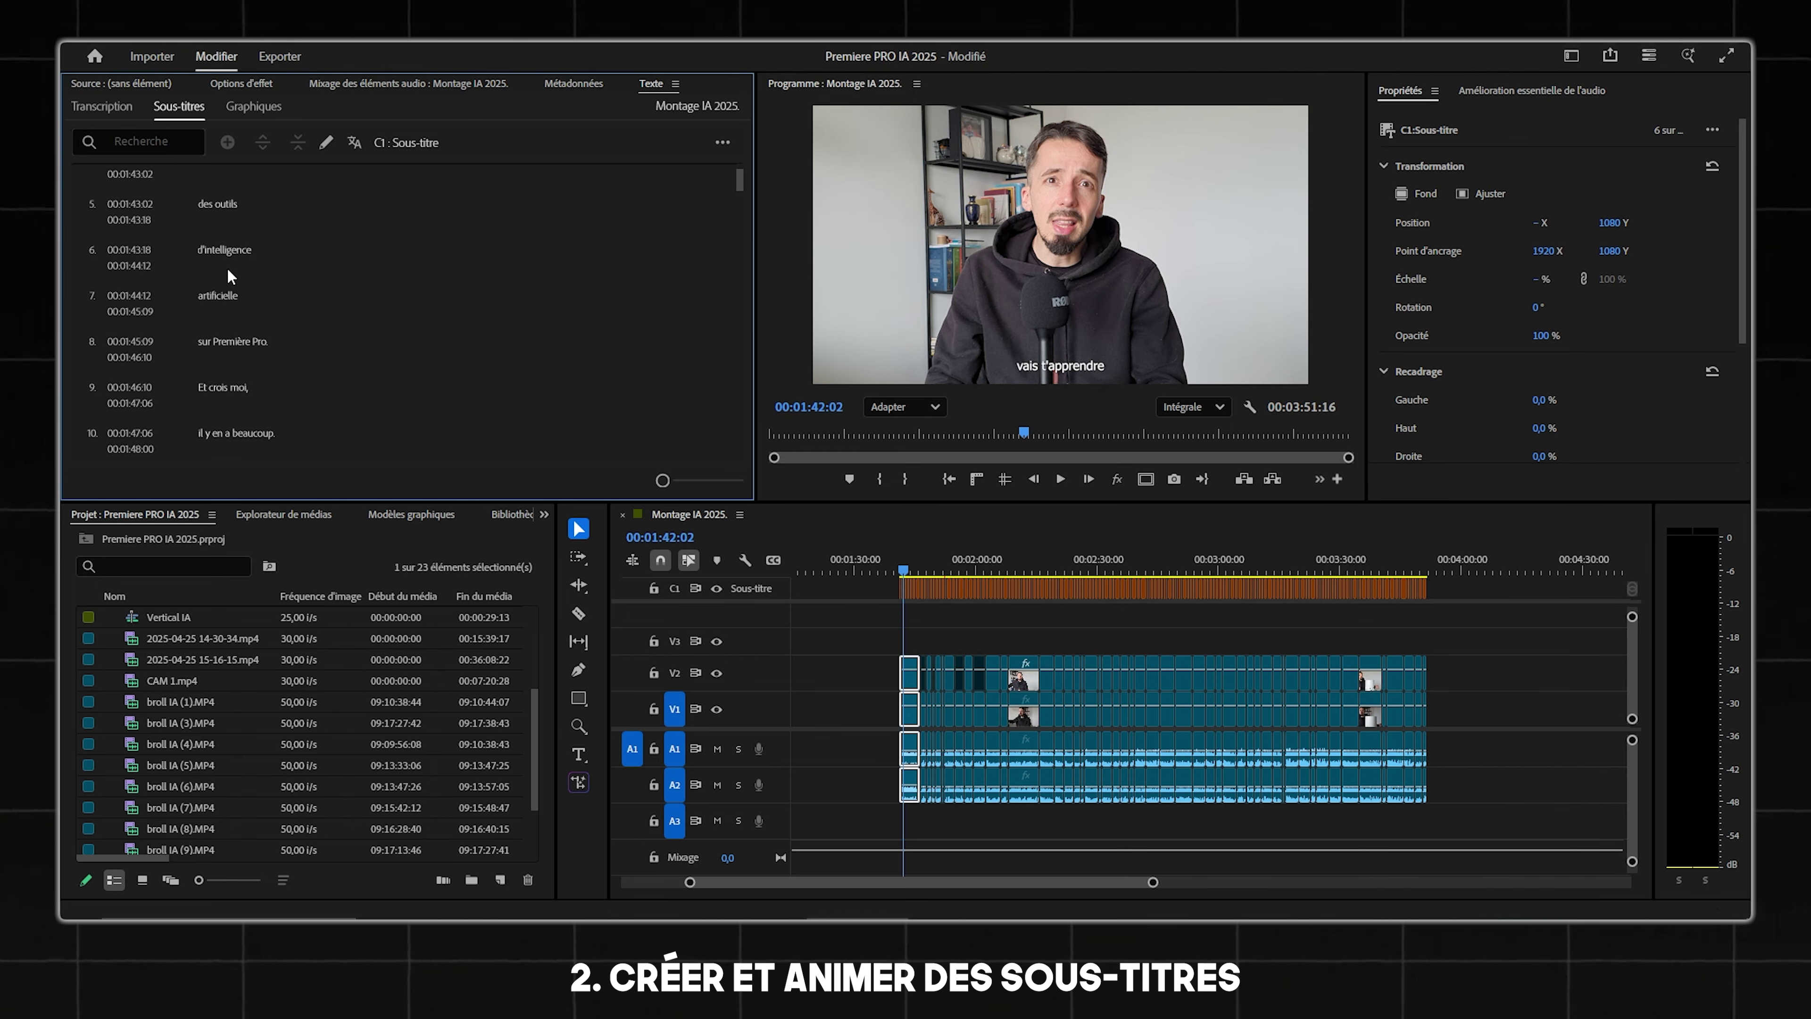
click(228, 274)
scroll(259, 329, down, 2)
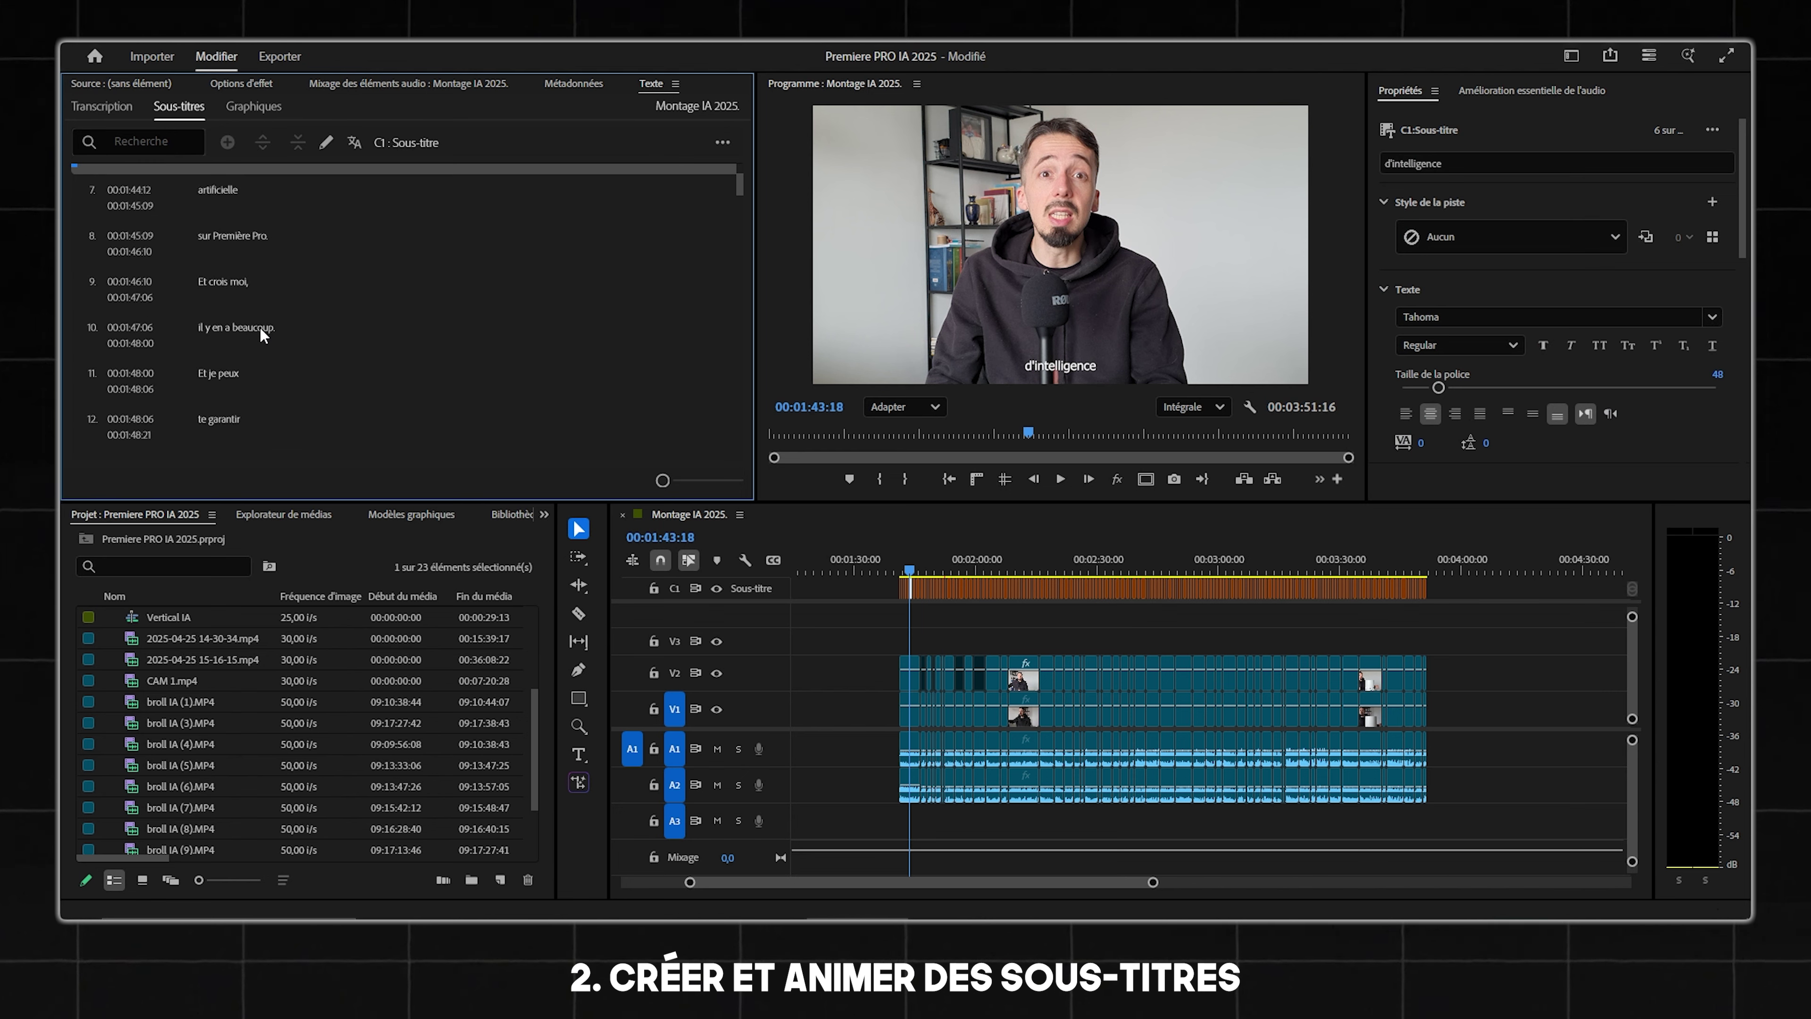
click(259, 325)
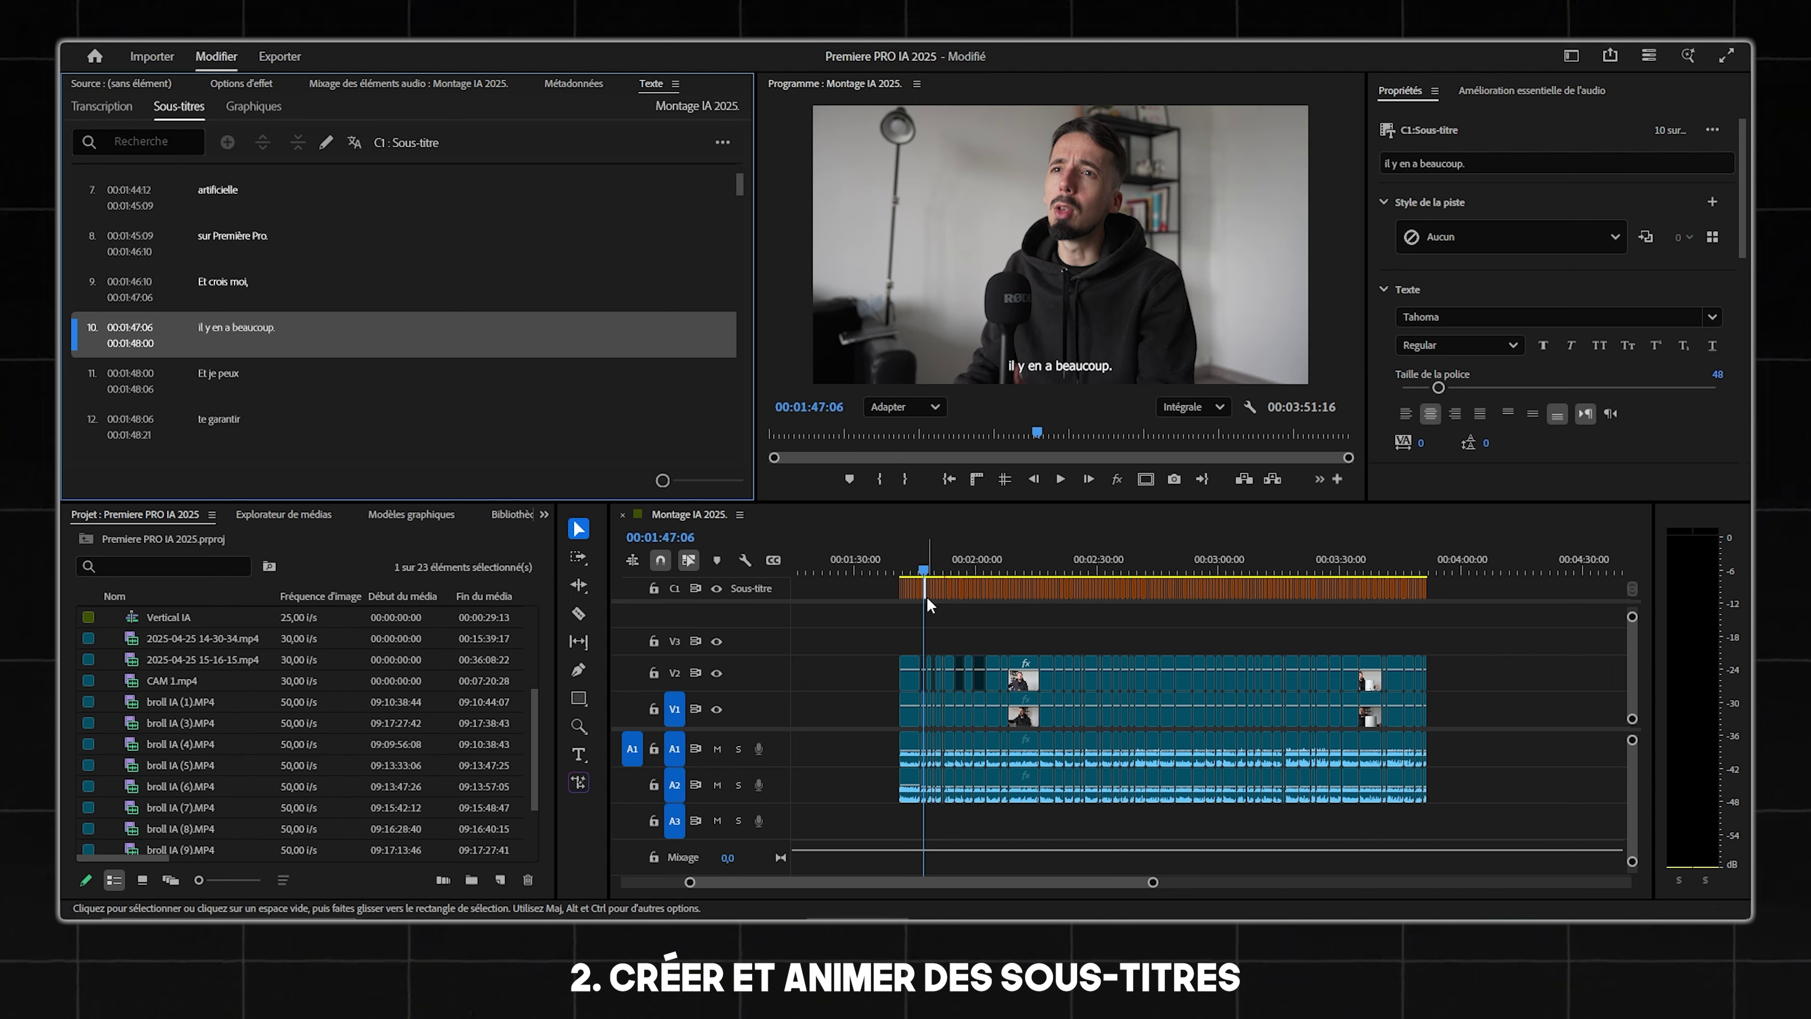
scroll(257, 369, down, 1)
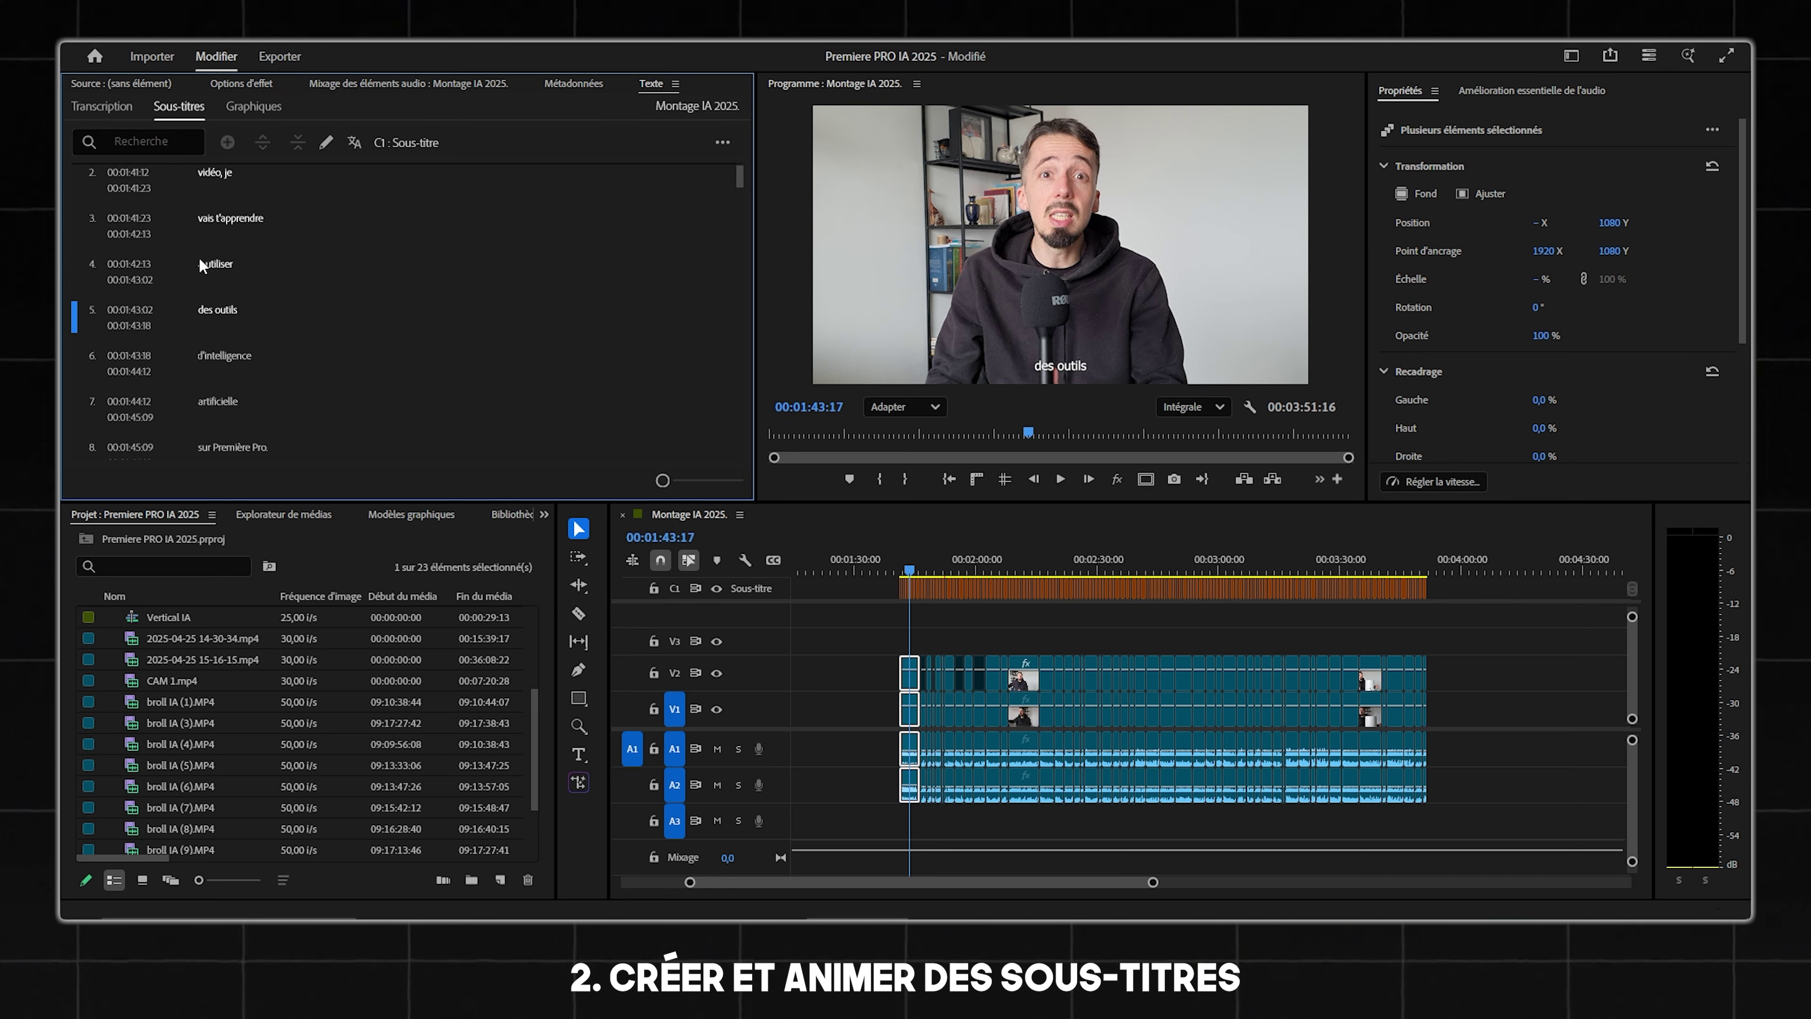
Change the text of the fifth caption to "les outils".
double_click(204, 312)
click(215, 311)
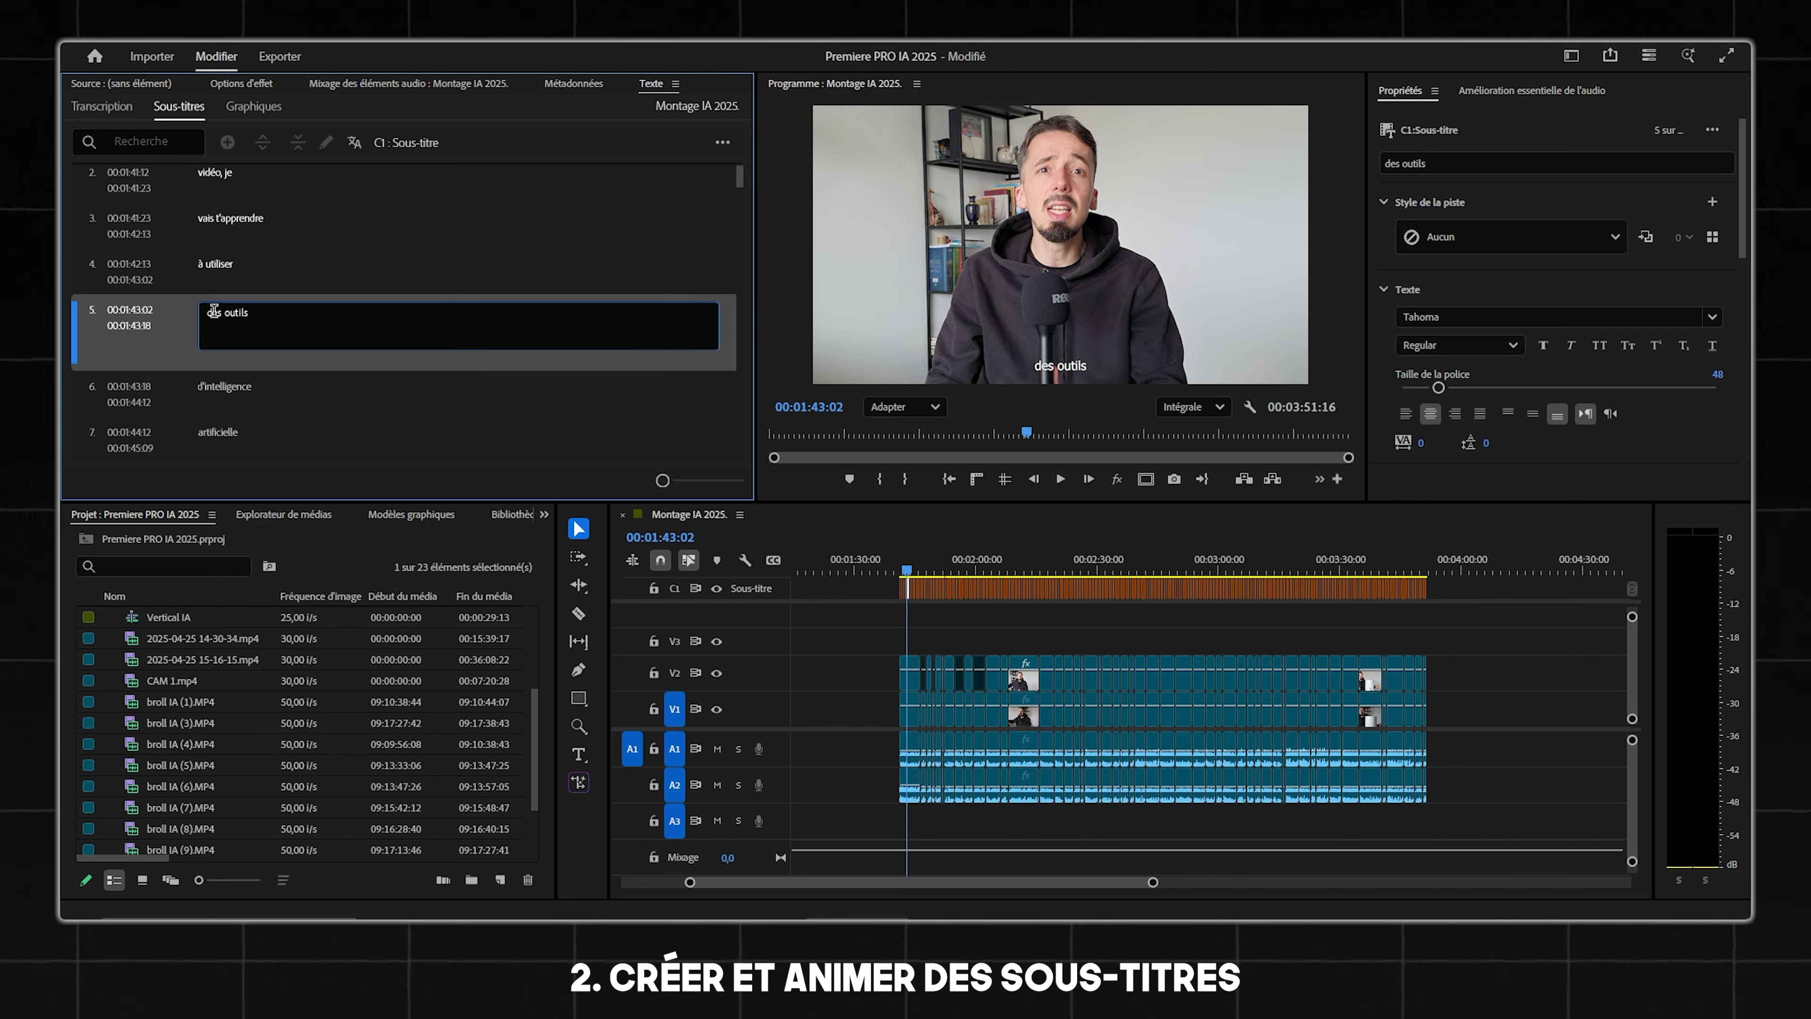
key(BackSpace)
text(l)
click(158, 318)
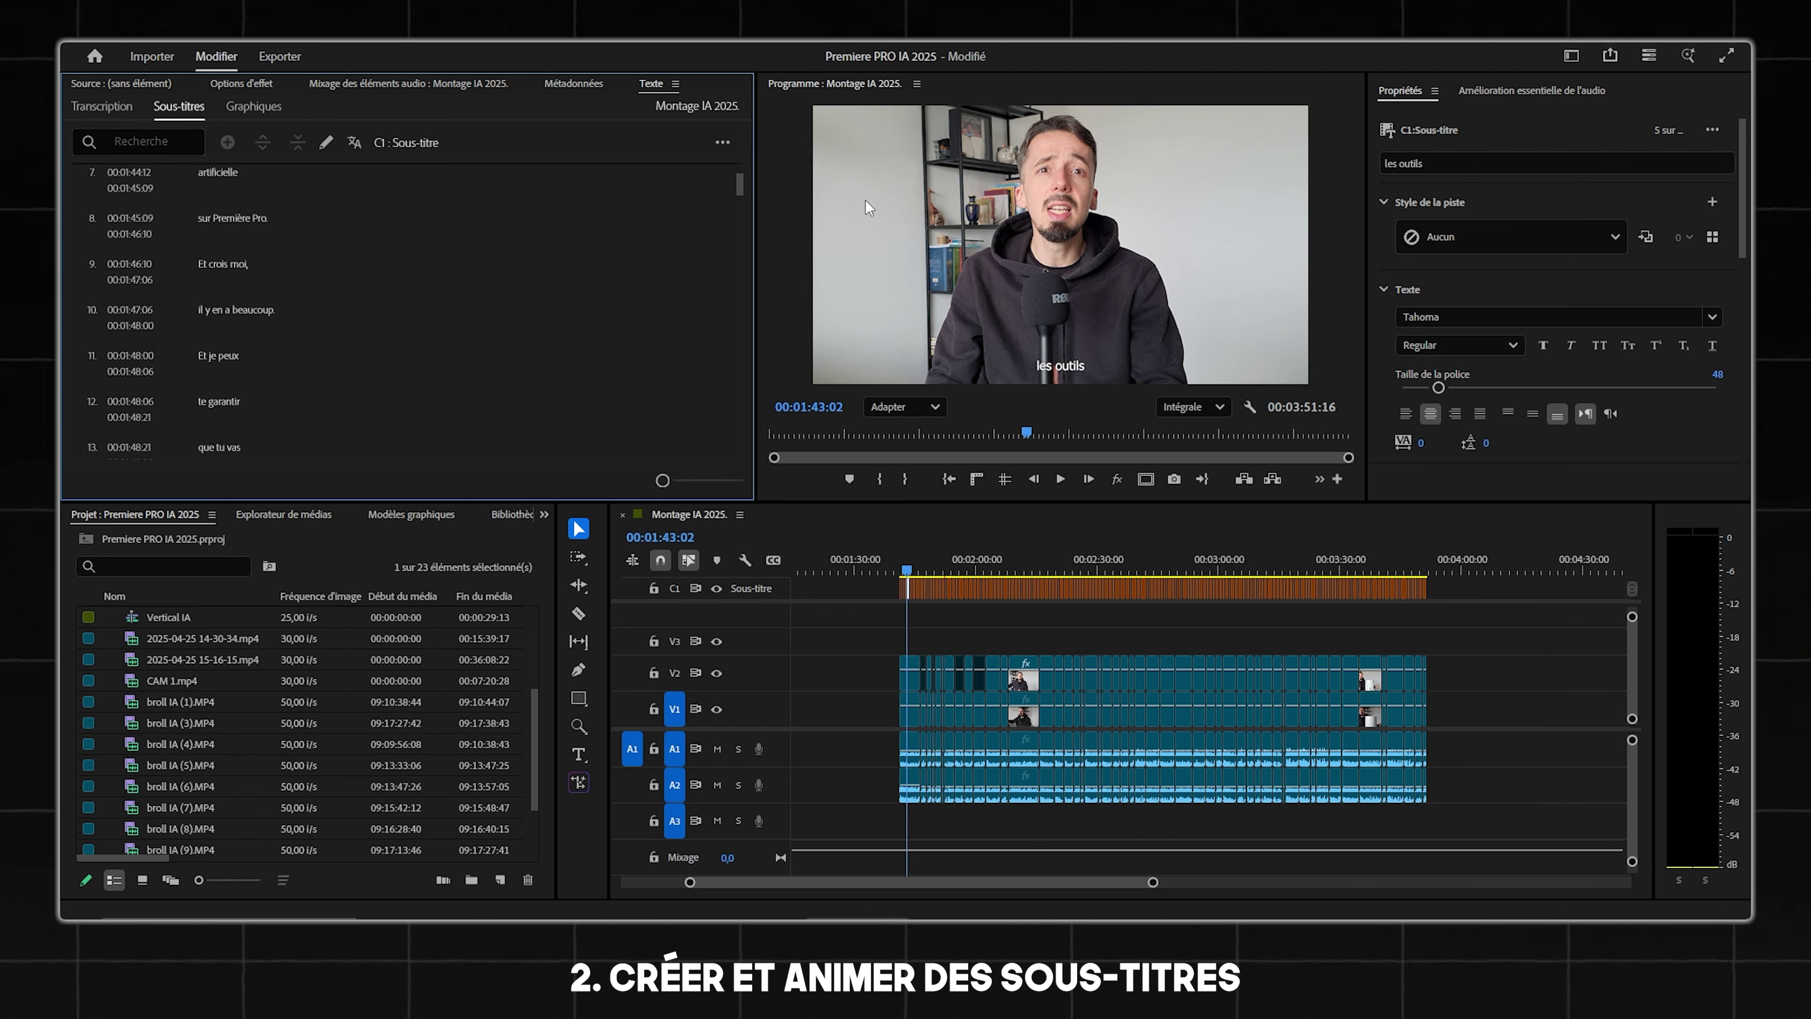
Merge the consecutive captions "Ils sont" and "très faciles" into one caption.
scroll(732, 302, down, 10)
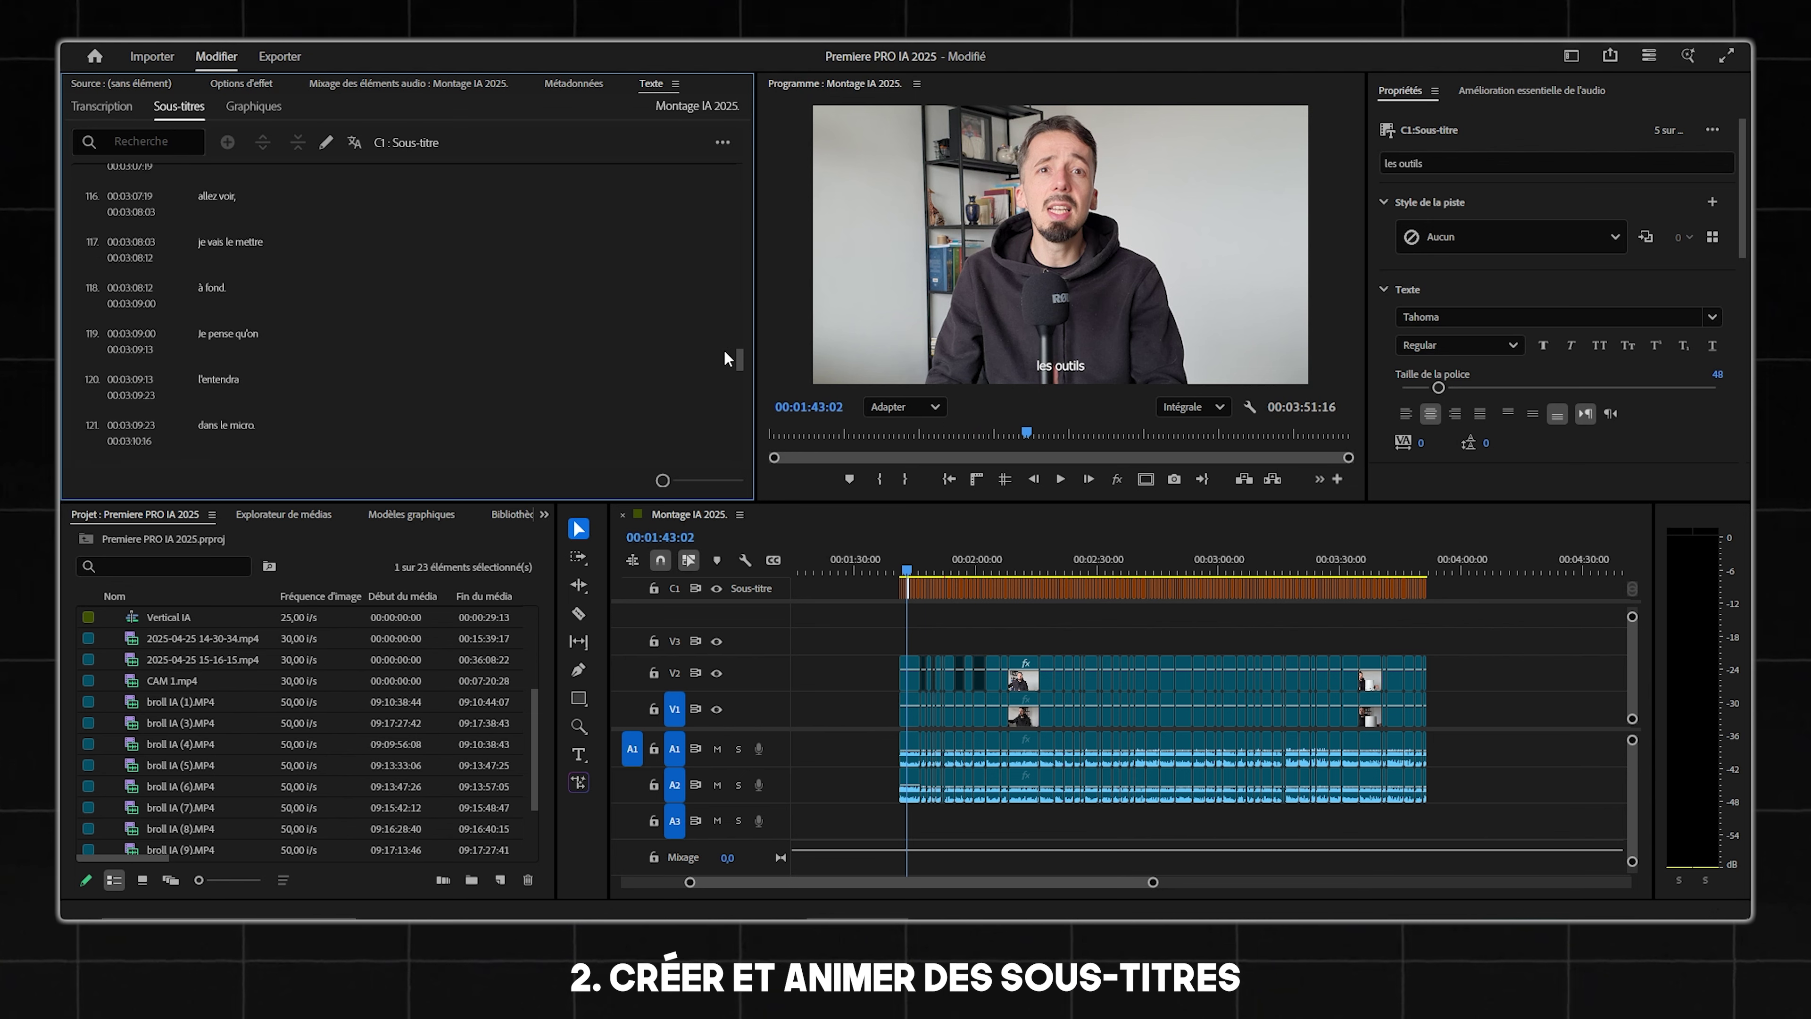
click(273, 239)
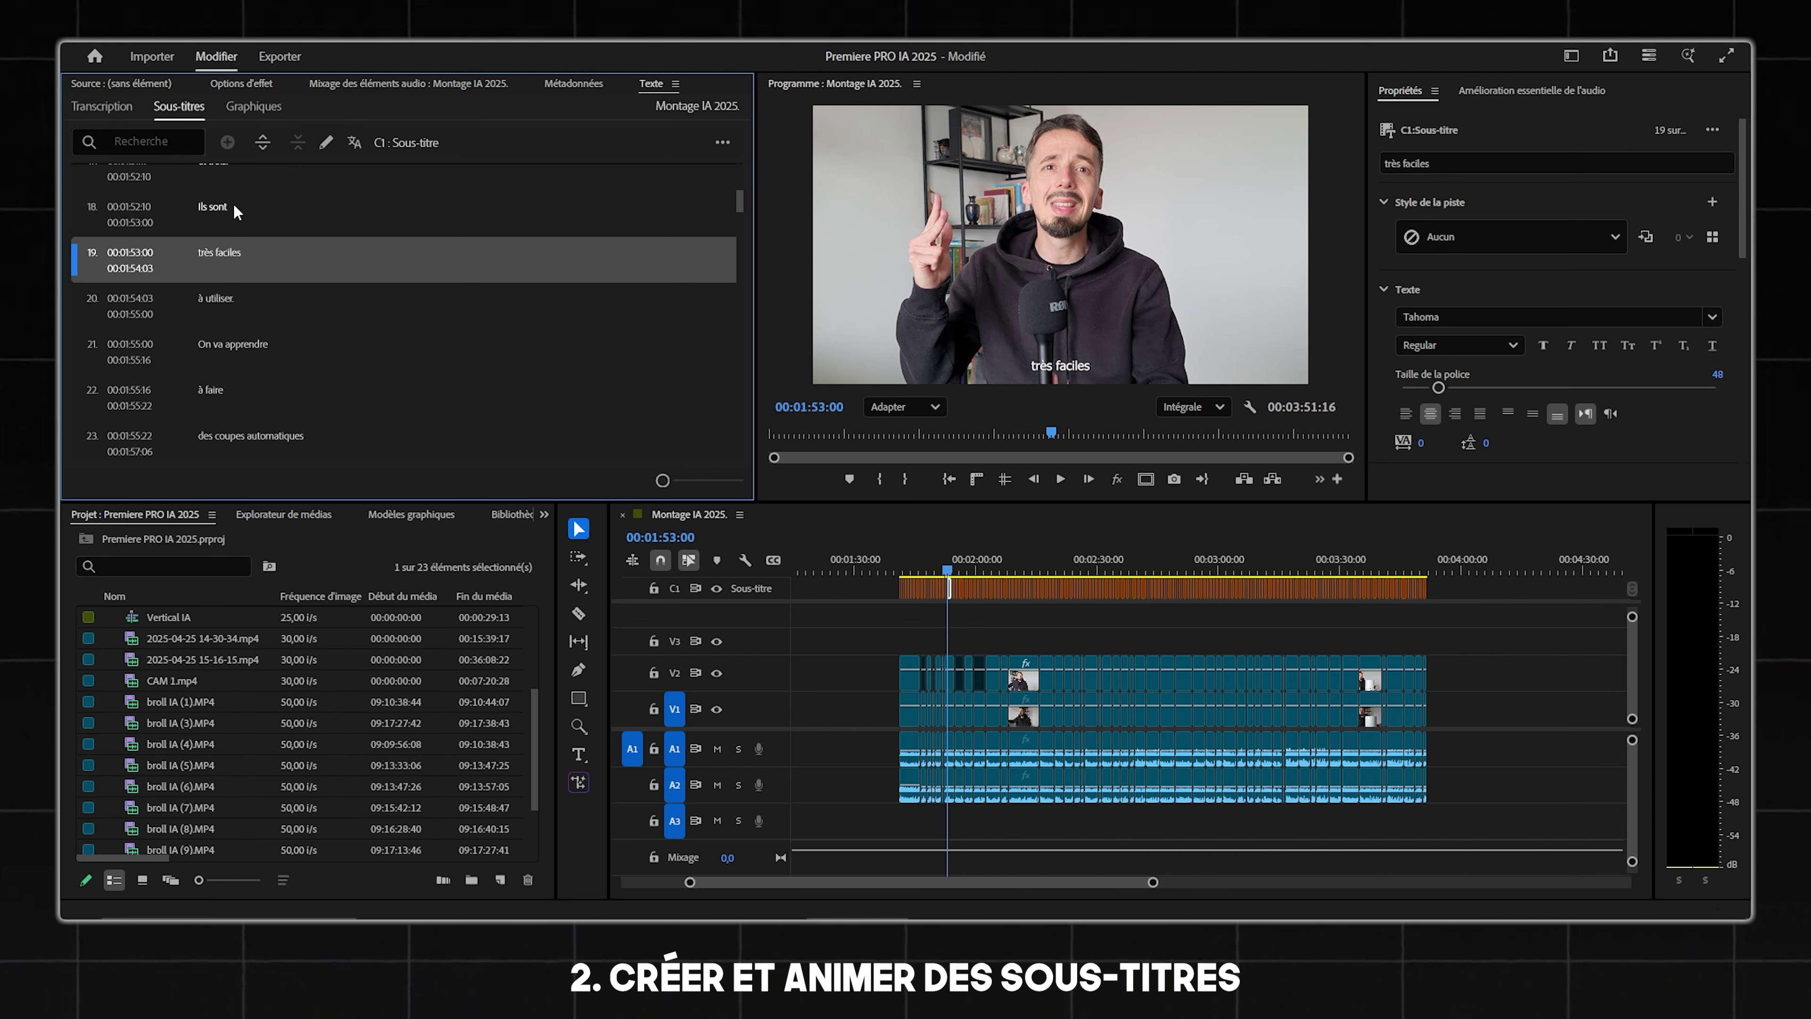
click(233, 221)
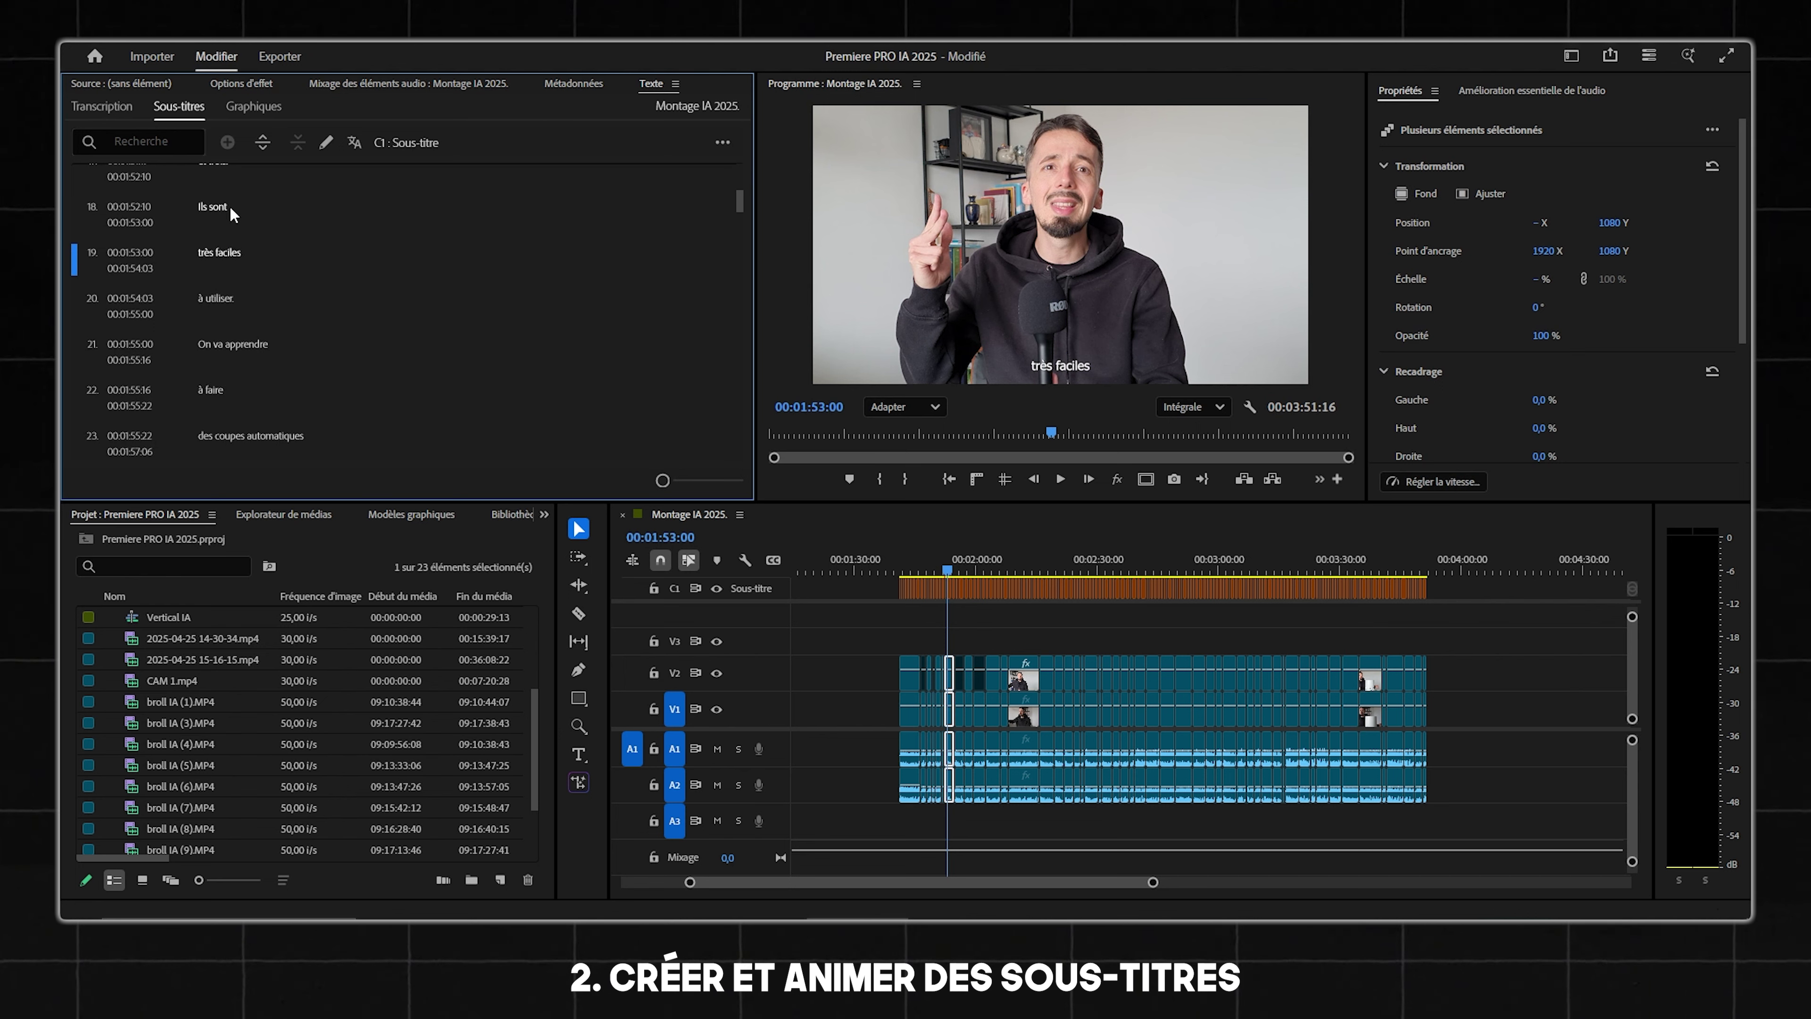
shift+click(235, 257)
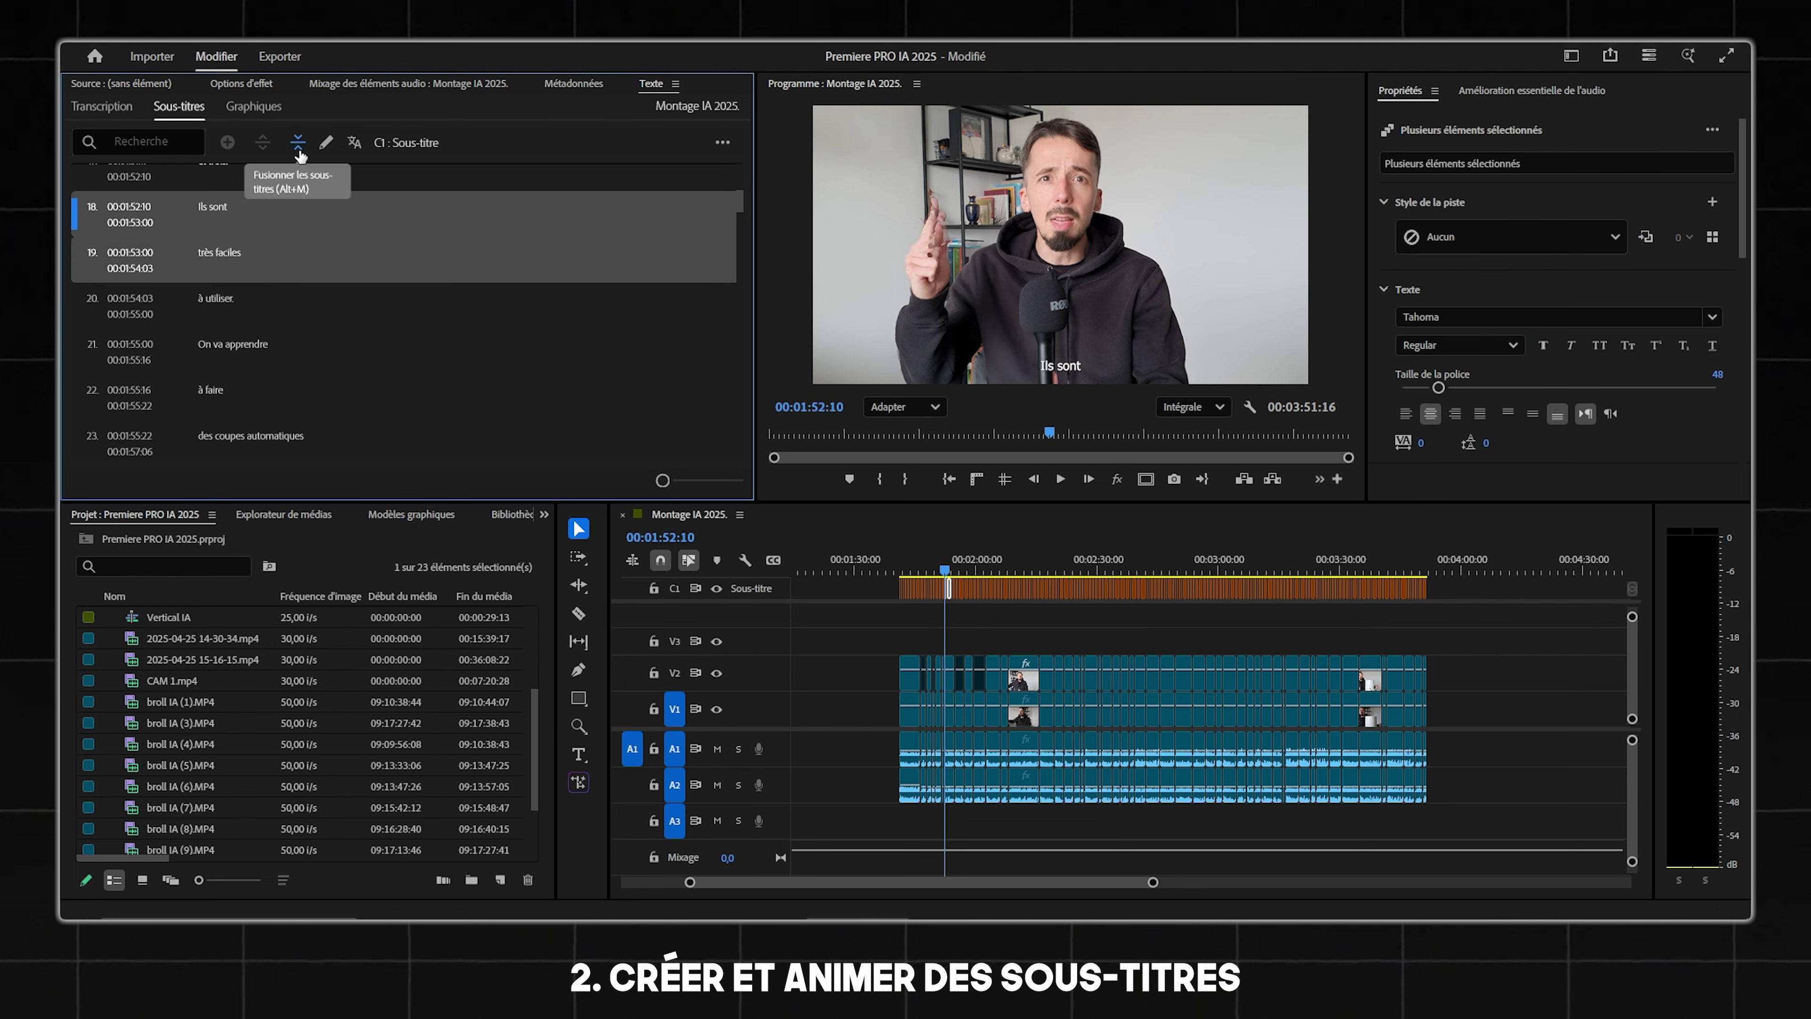
click(299, 153)
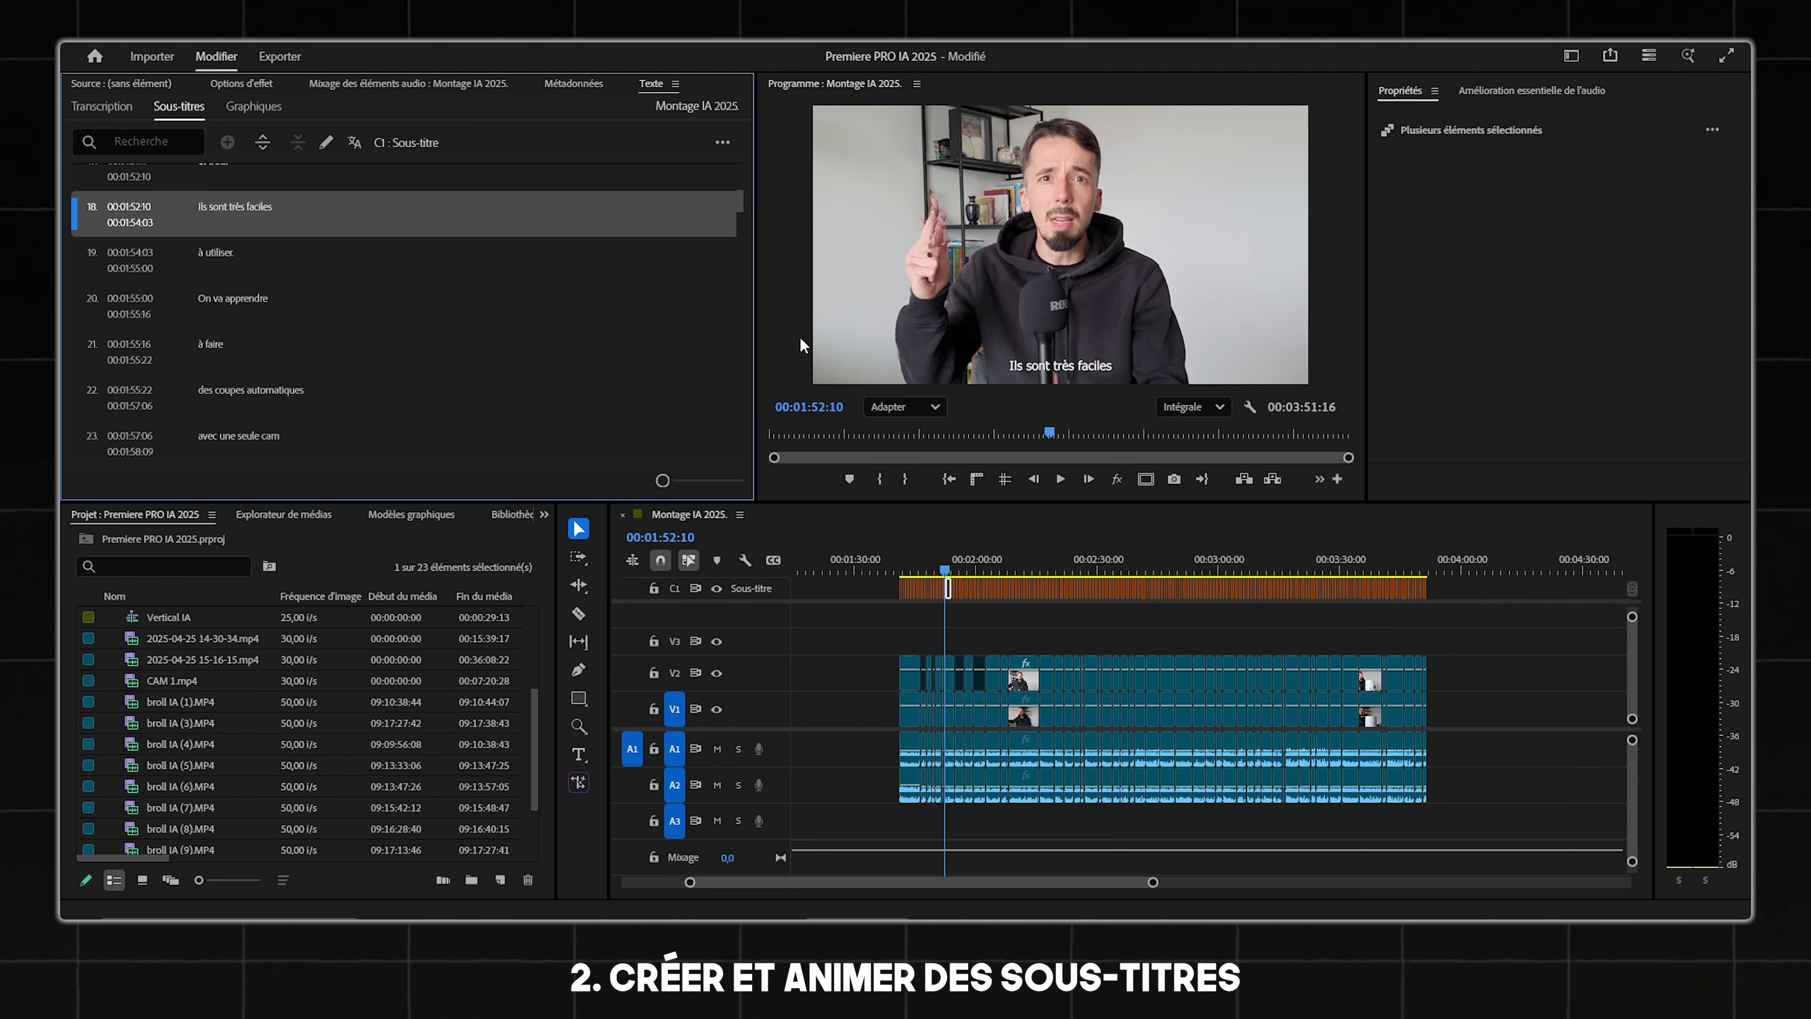
Split the "Ils sont très faciles" caption in two, and reduce the parts' texts to "Ils sont" and "très faciles".
click(259, 147)
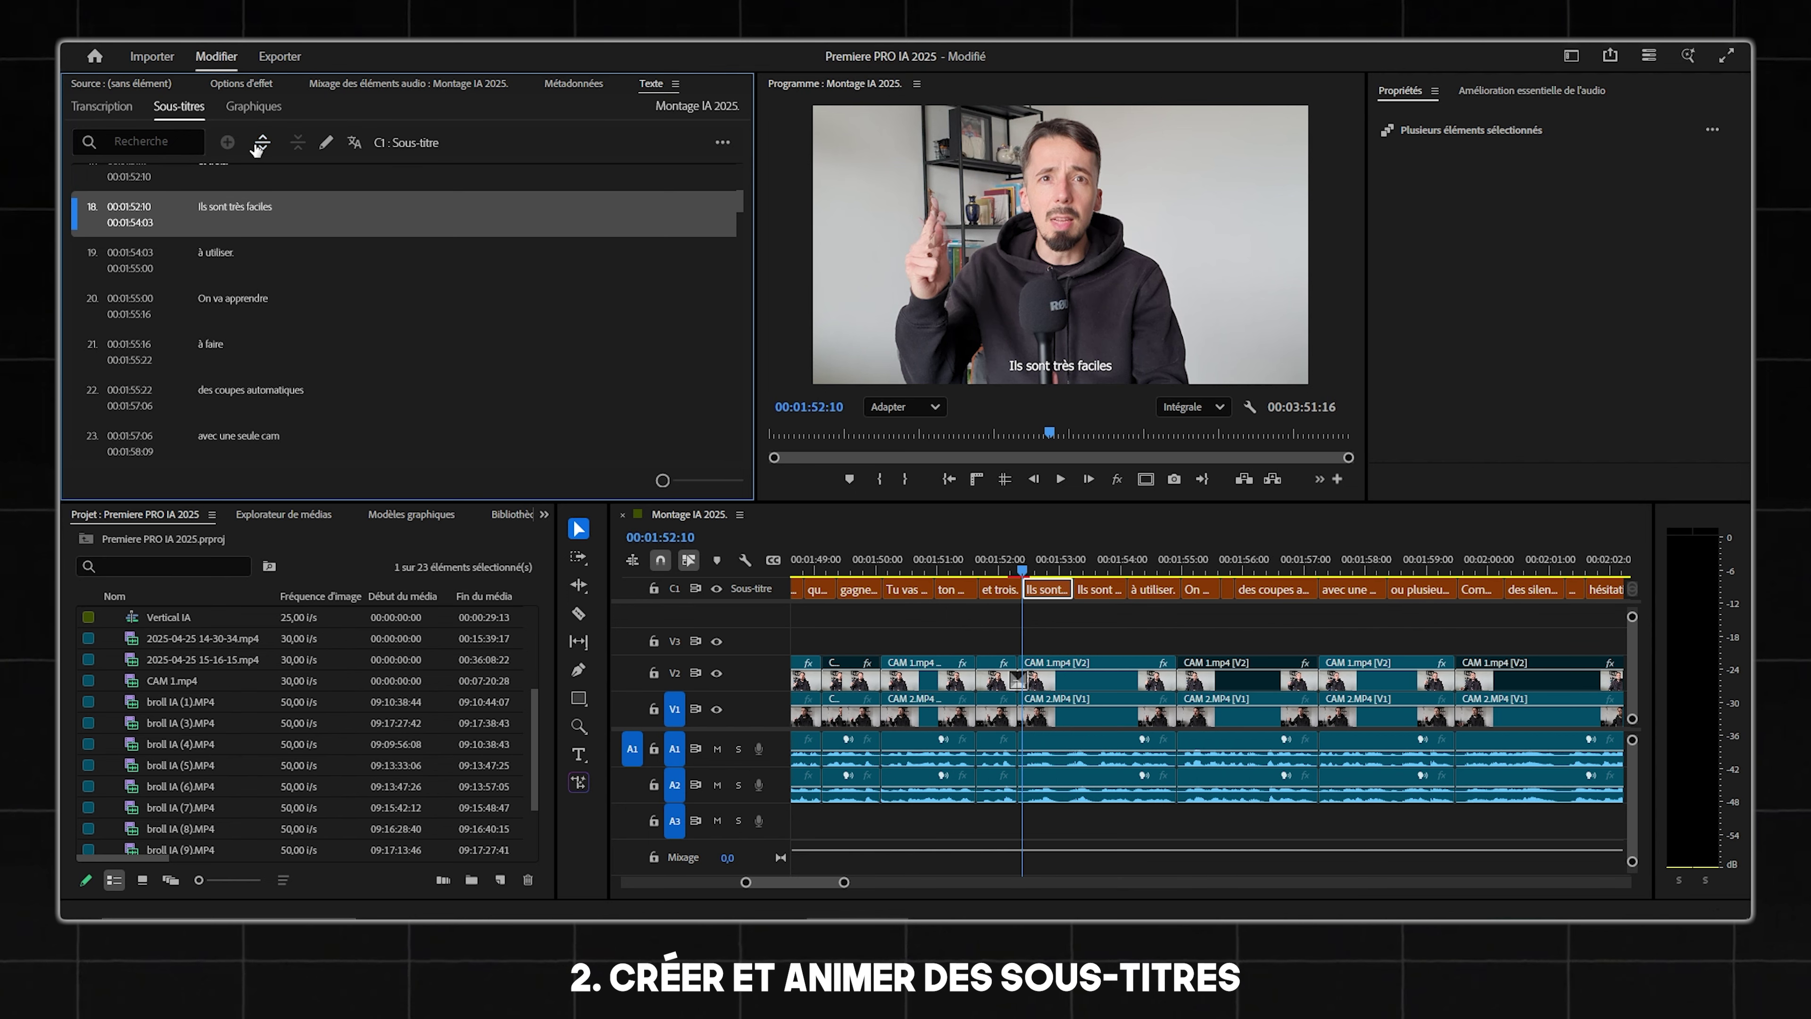
click(1047, 589)
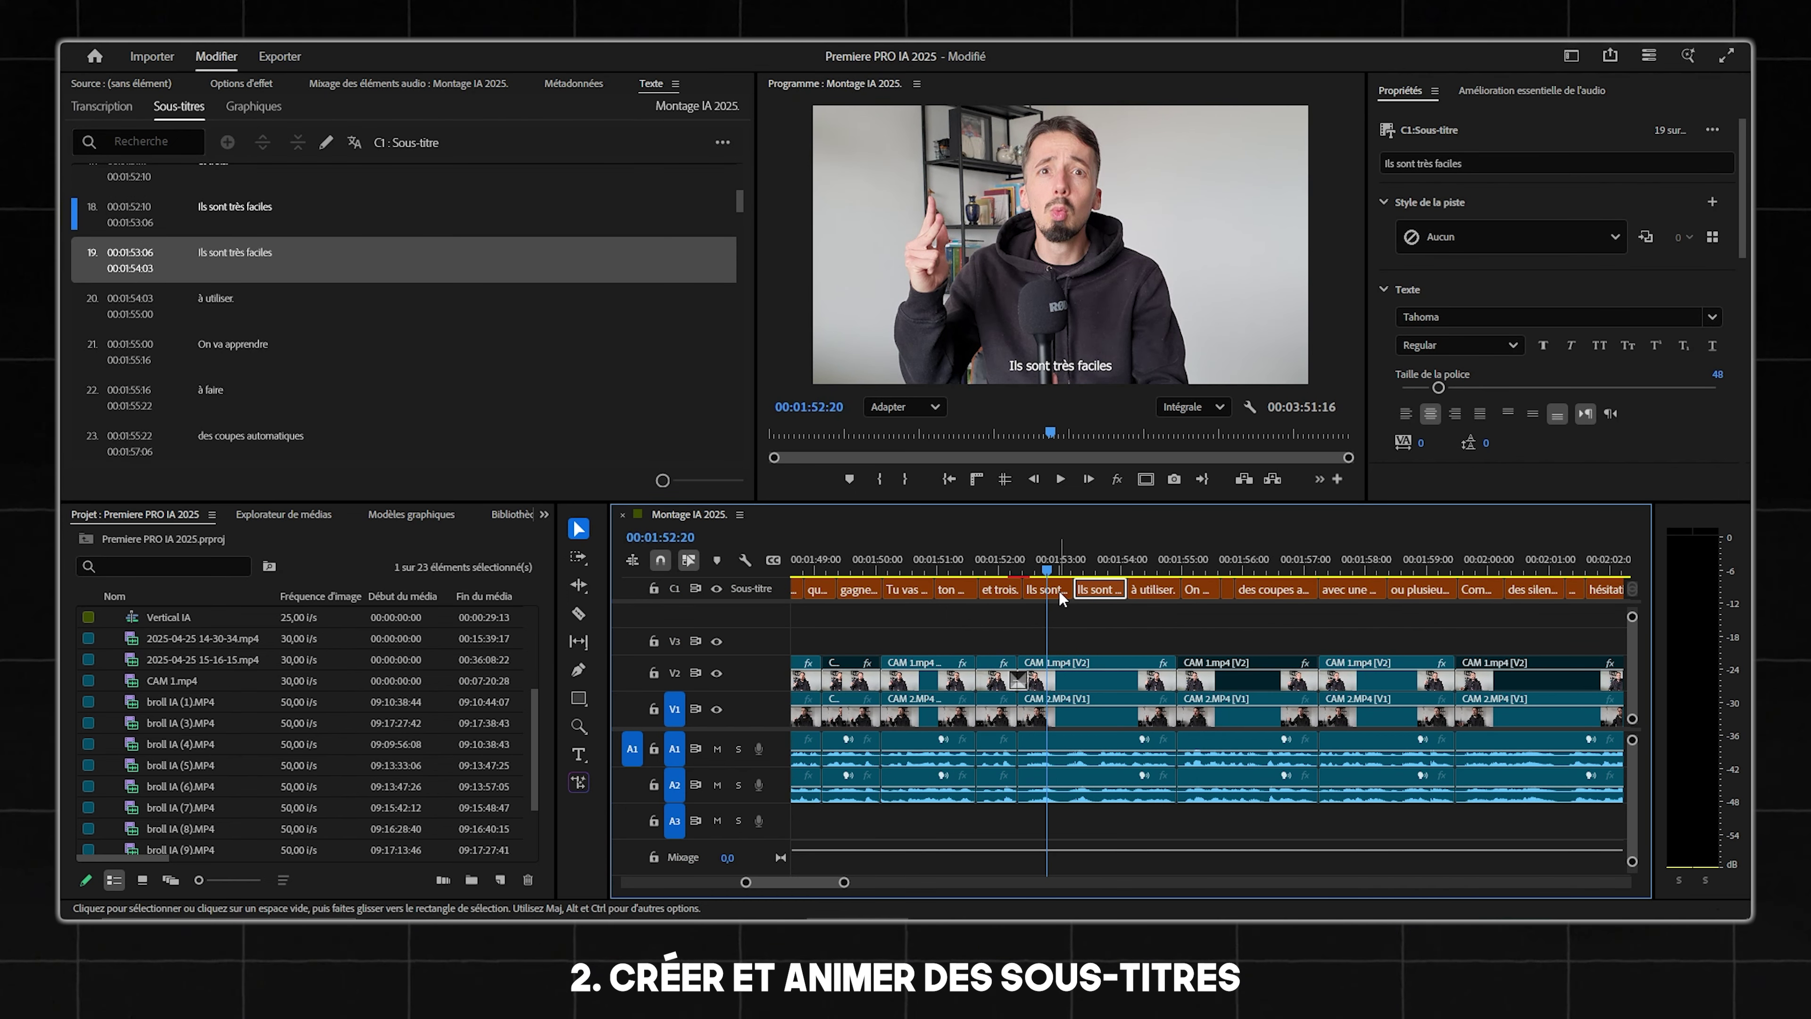
double_click(253, 212)
drag(240, 209, 400, 203)
key(BackSpace)
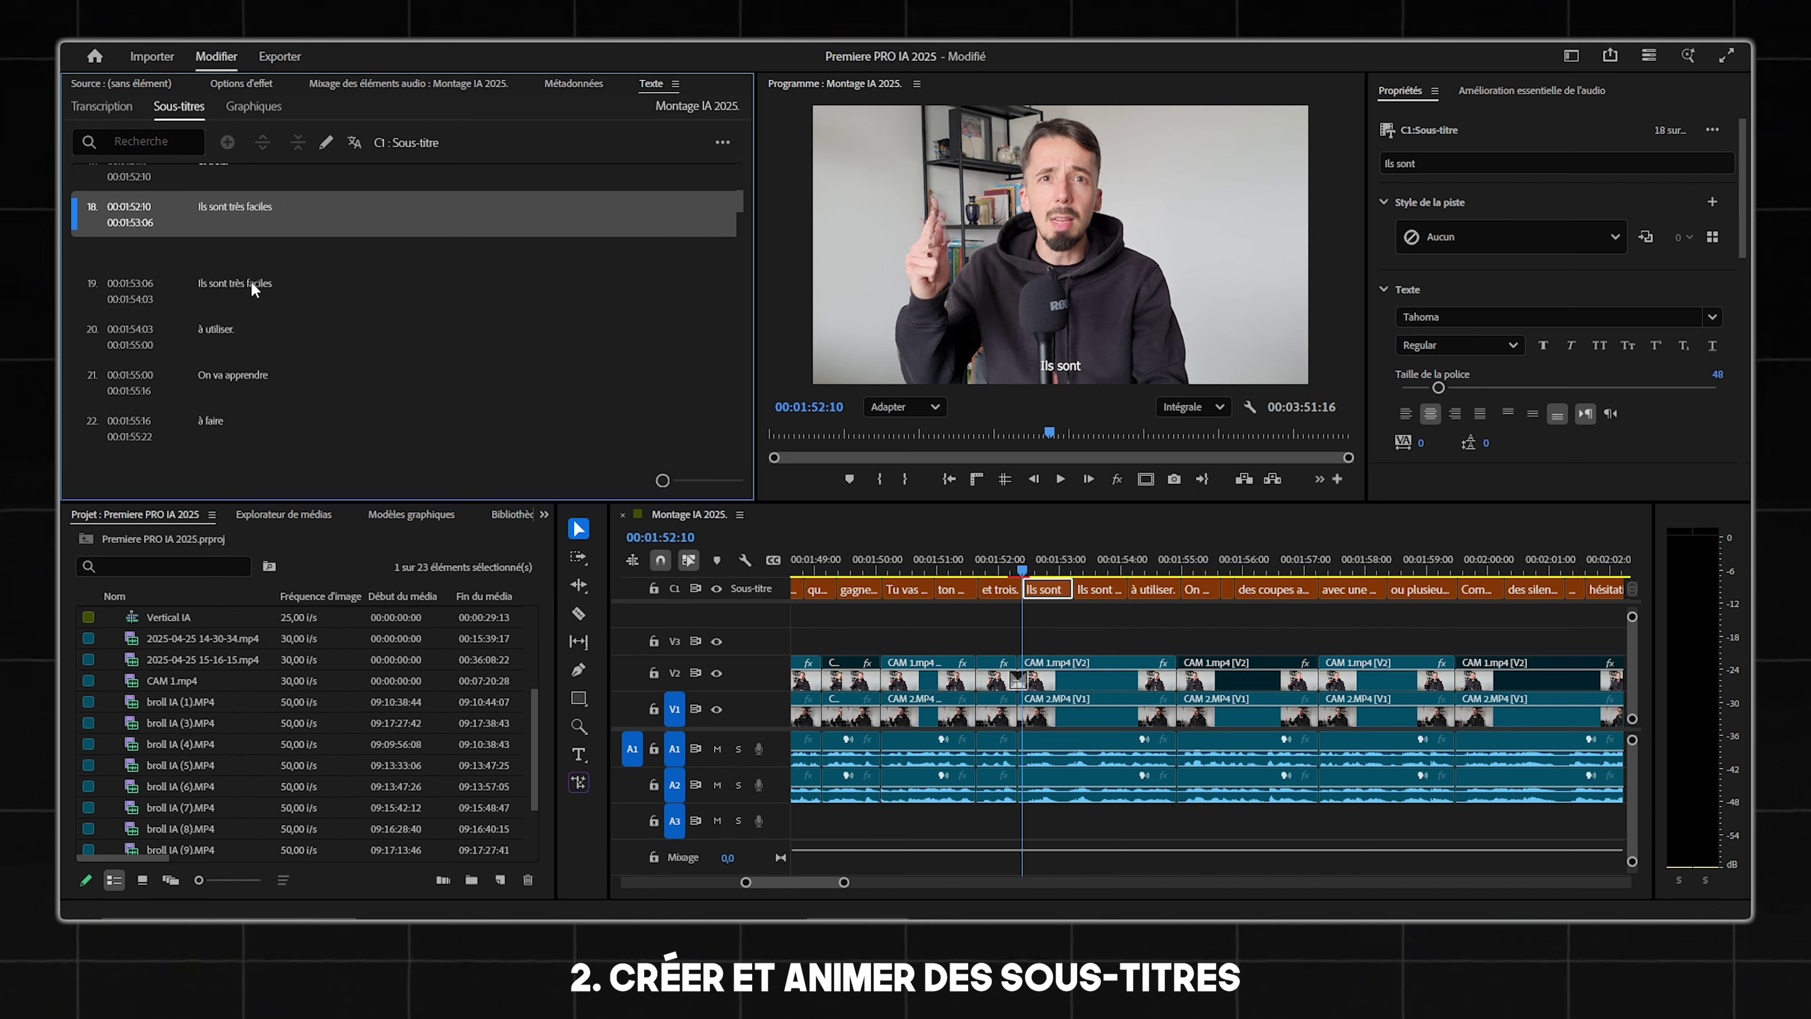
double_click(251, 281)
drag(241, 255, 207, 255)
key(BackSpace)
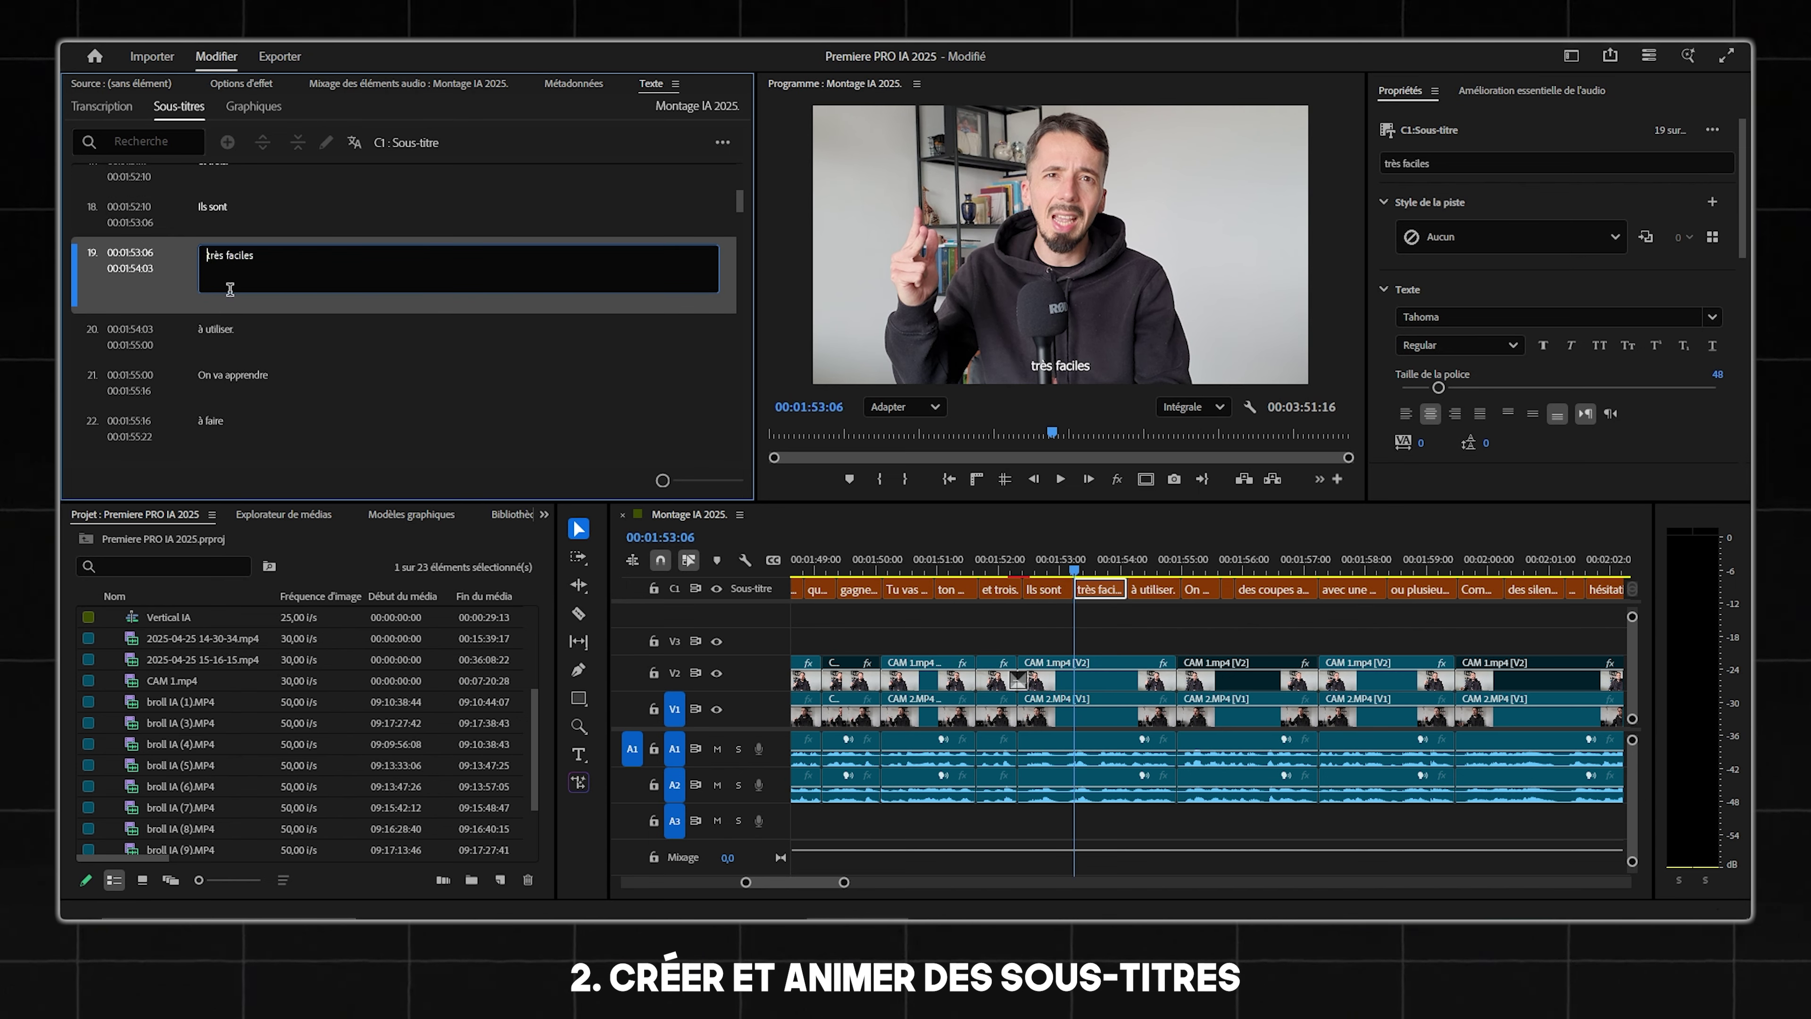
Move the boundary between the "Ils sont" and "très faciles" captions to 00:01:53:02 on the caption track.
click(273, 232)
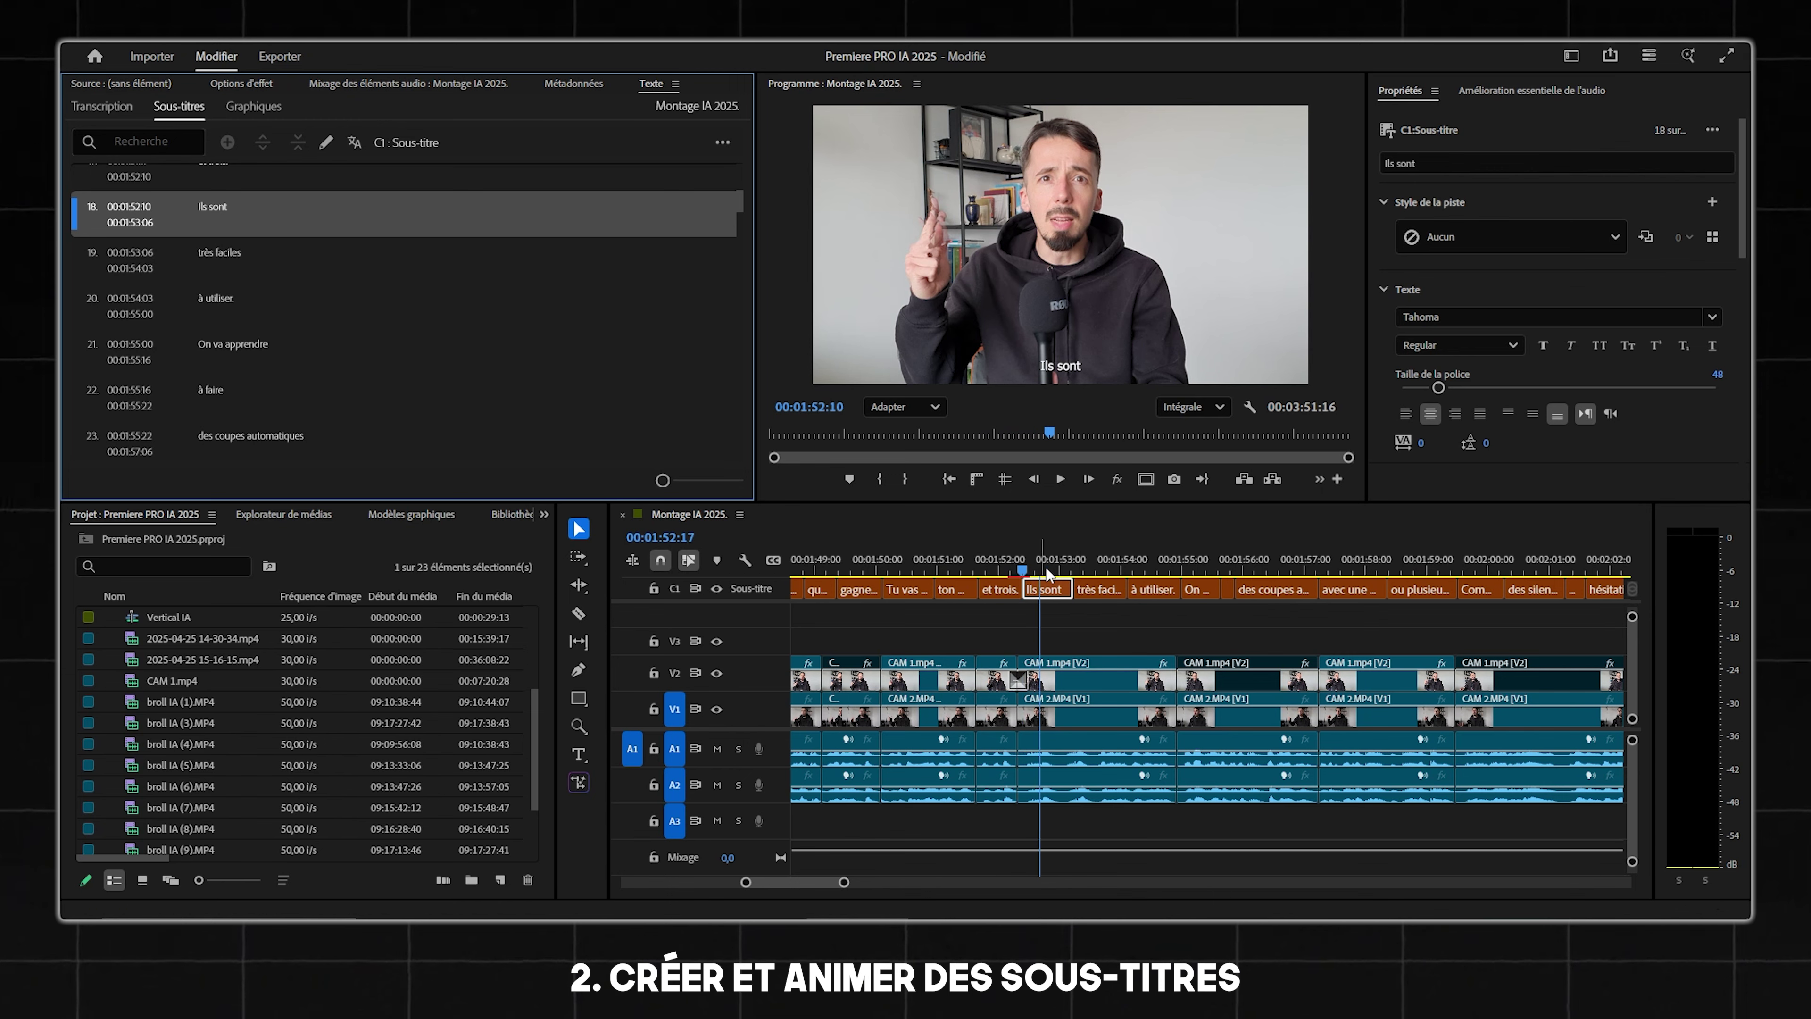
scroll(1077, 589, up, 3)
mouse_move(1075, 589)
mouse_down()
mouse_move(1022, 589)
mouse_move(1074, 592)
mouse_move(1046, 586)
mouse_up()
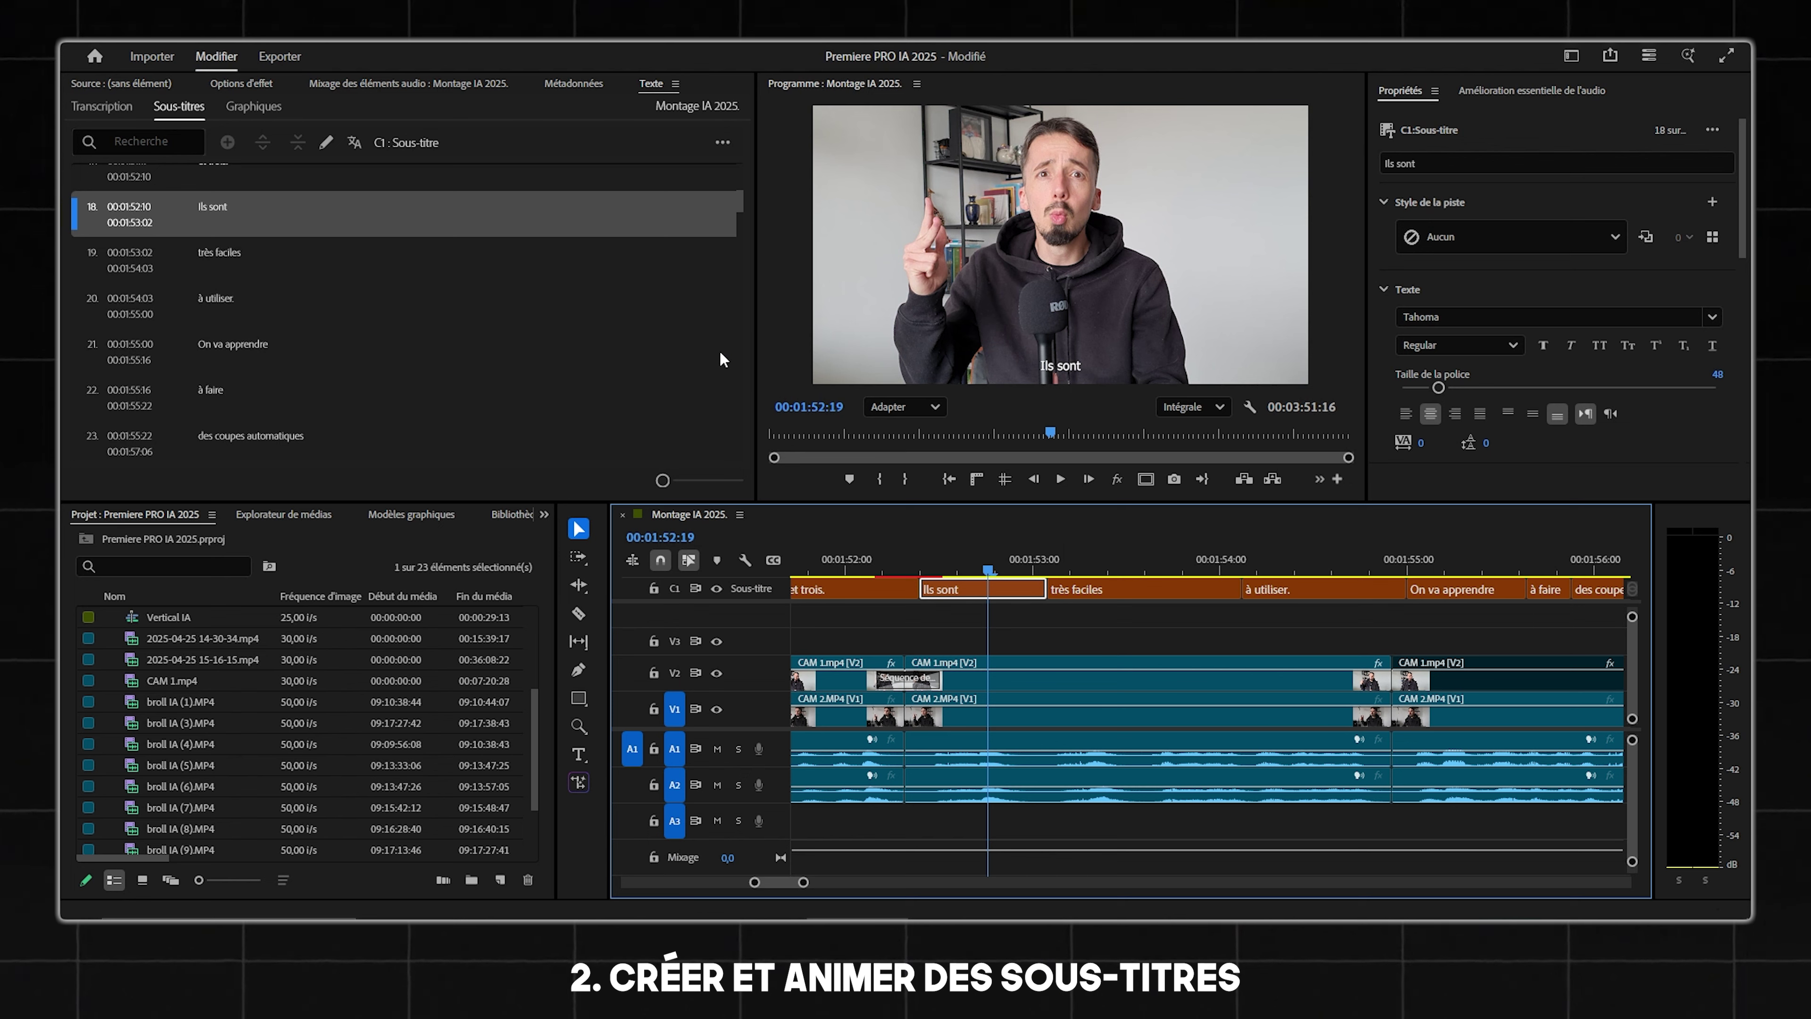
Set up a translation of the captions from auto-detected French into English, keeping the Sous-titre format.
click(354, 143)
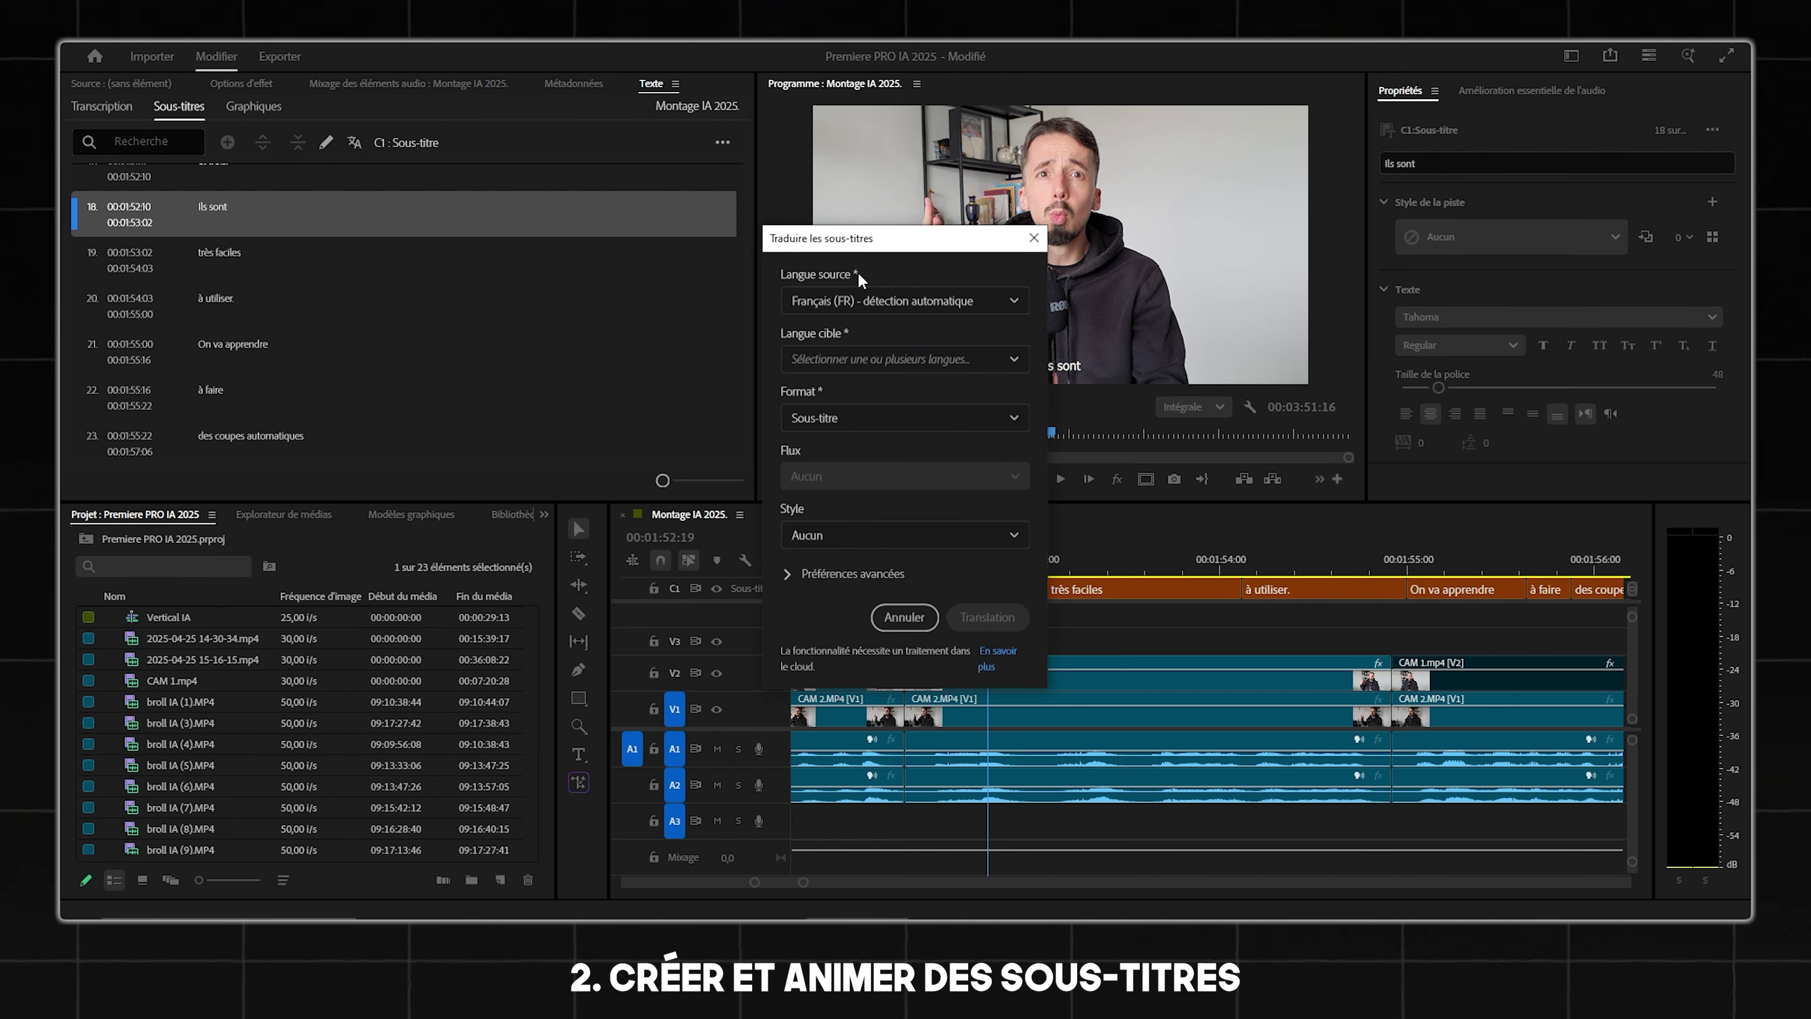
click(837, 359)
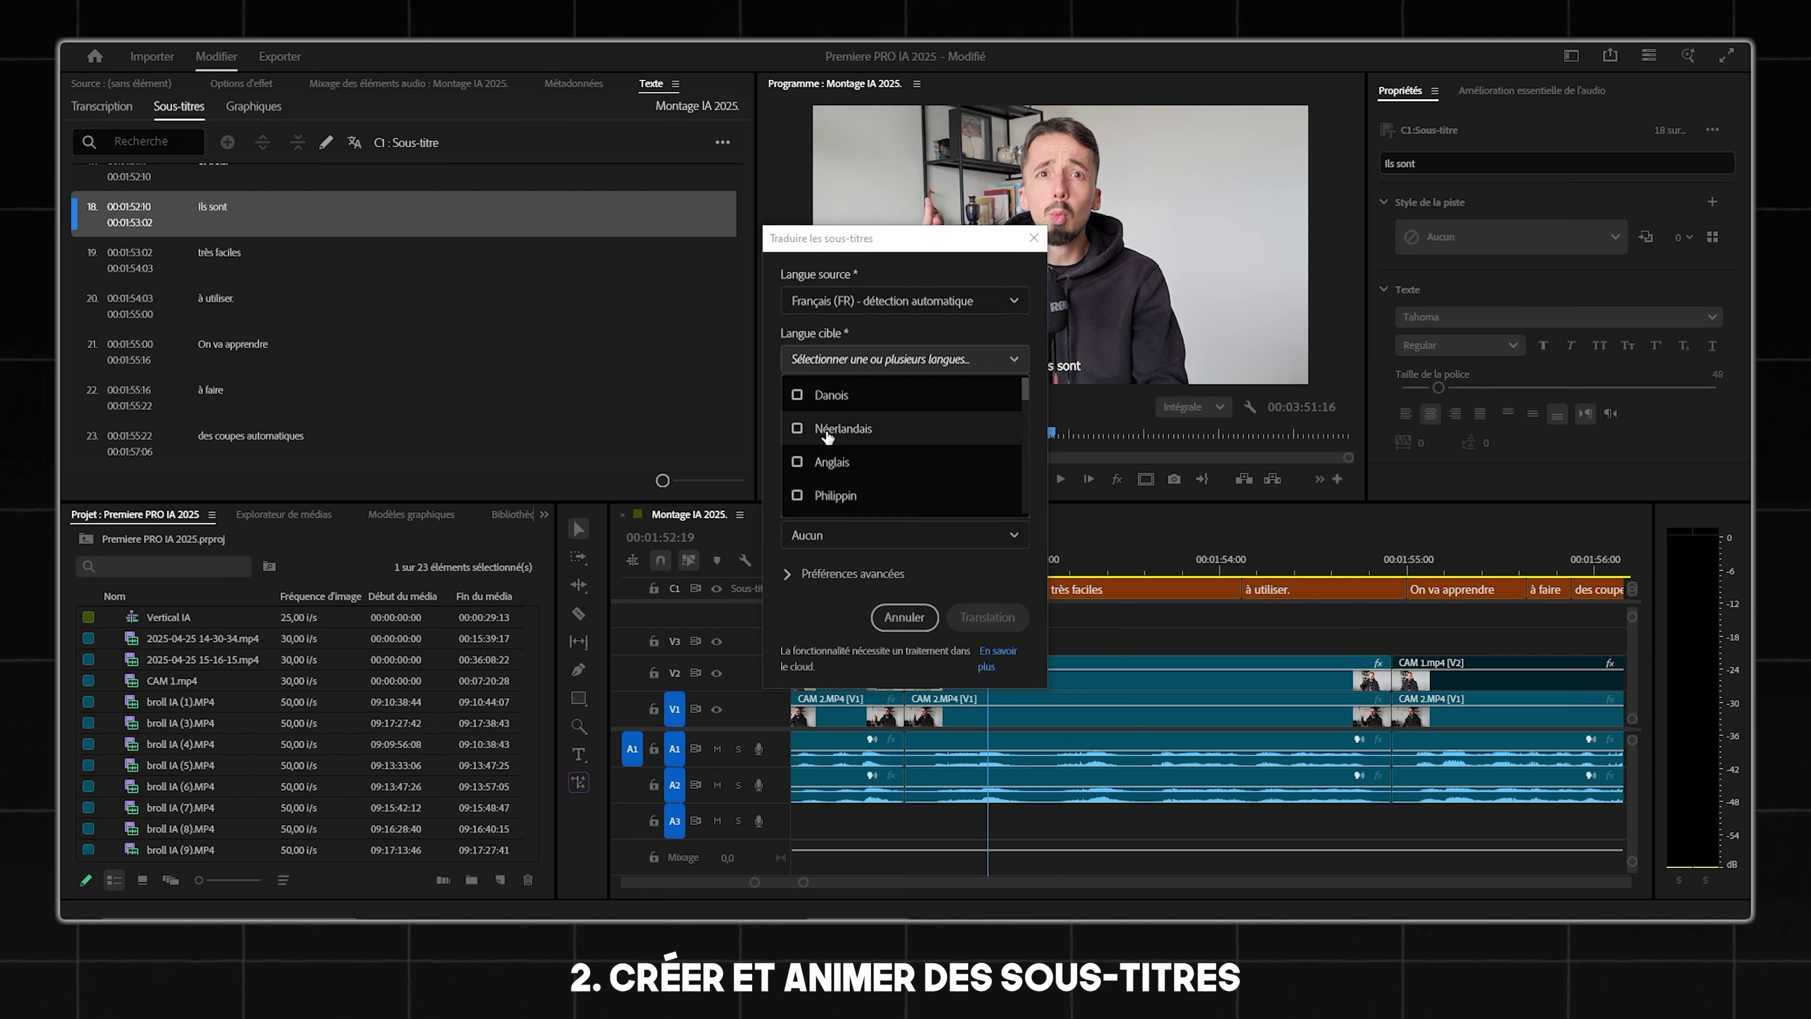
click(831, 462)
click(882, 322)
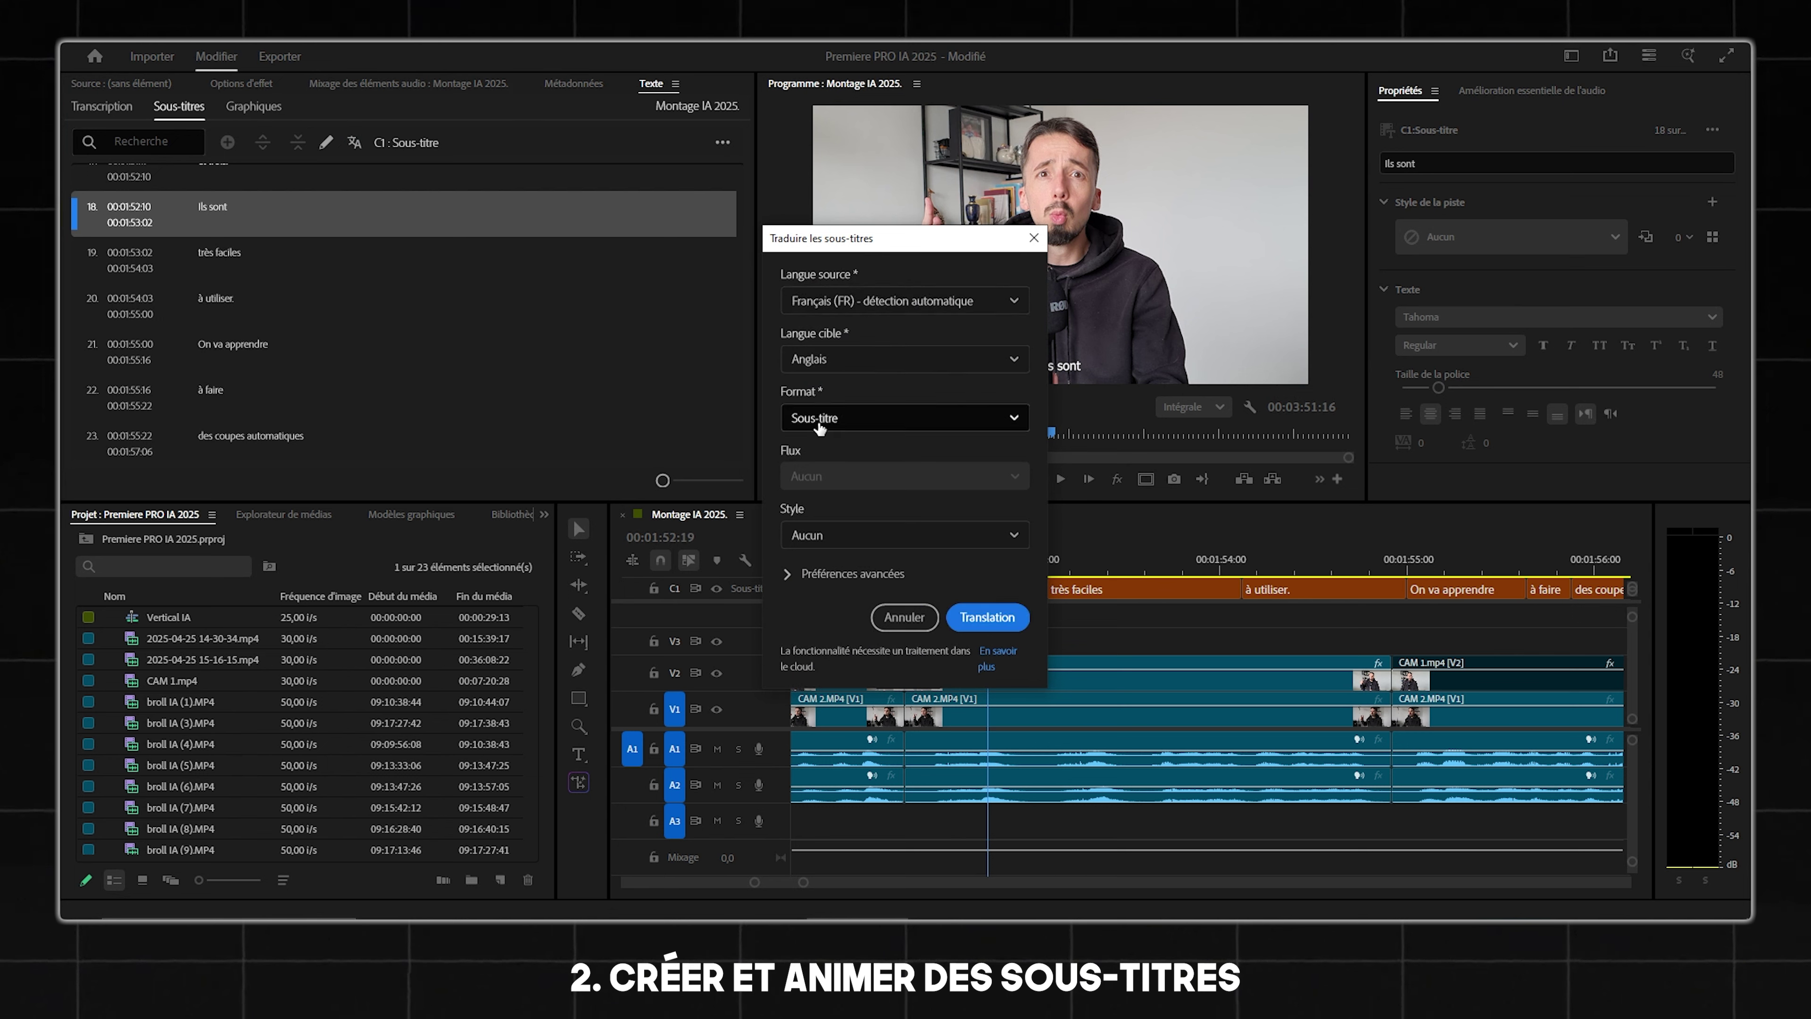
click(819, 421)
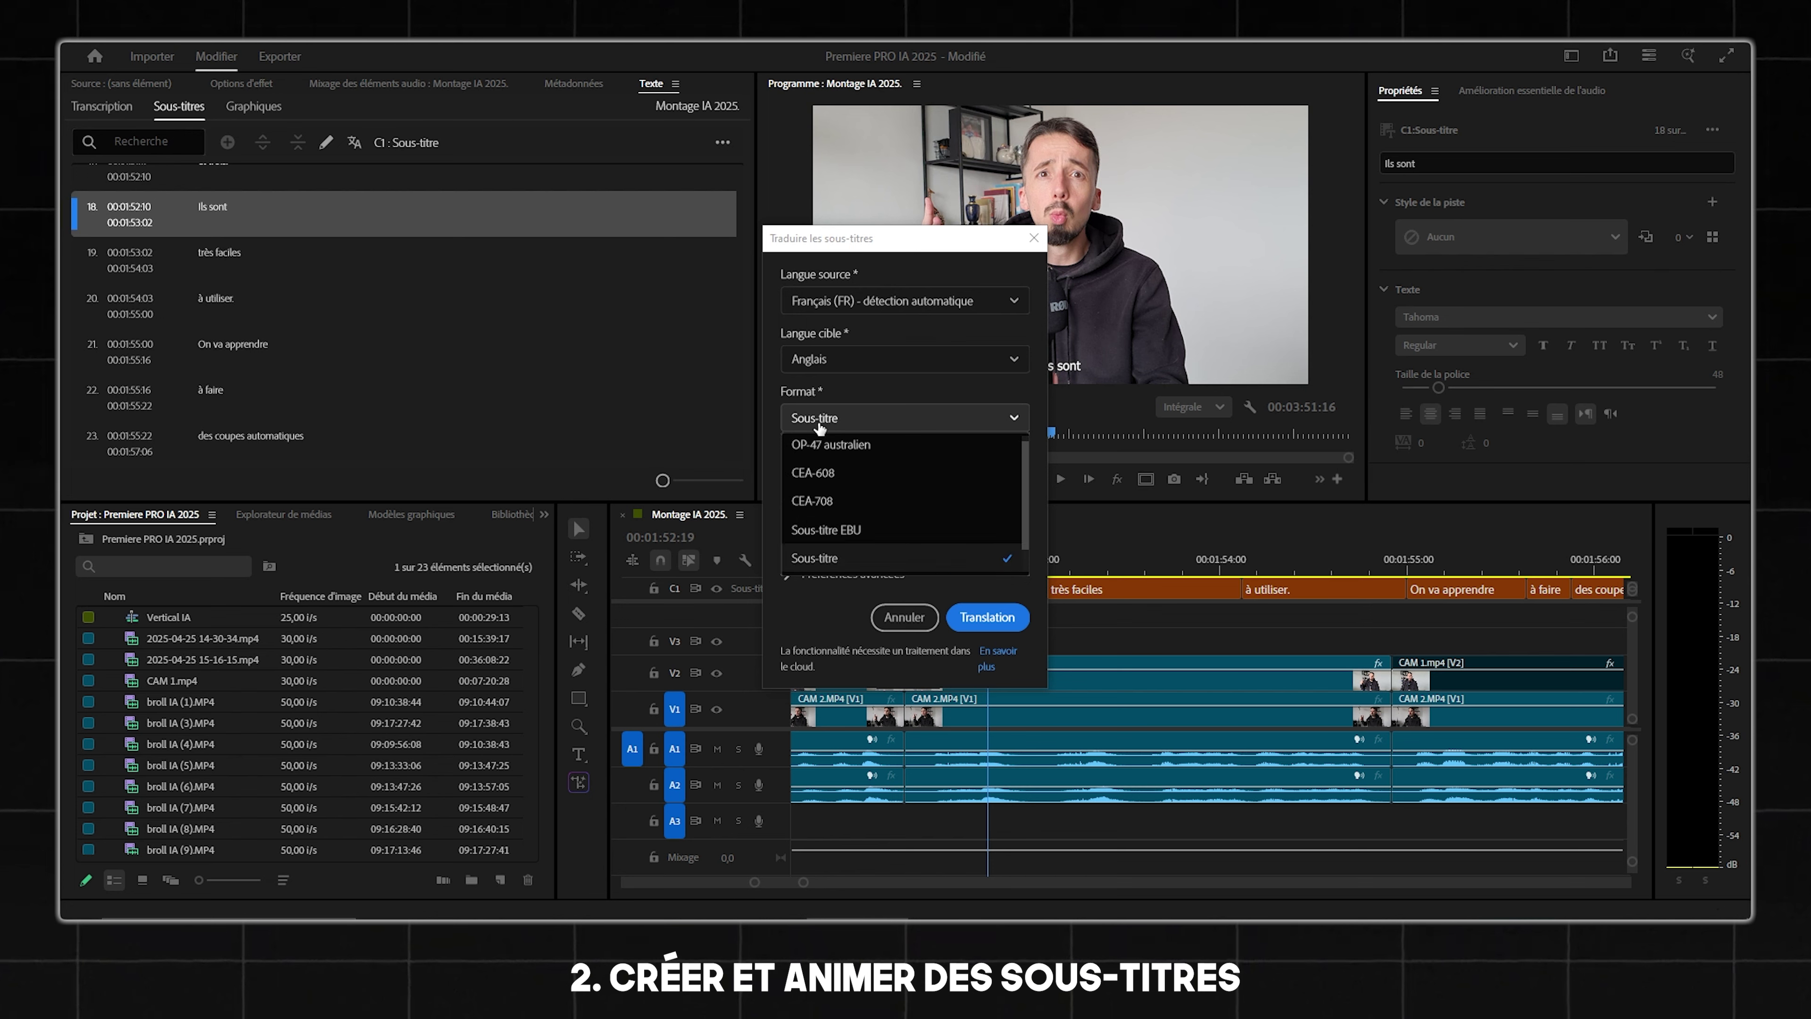
click(819, 423)
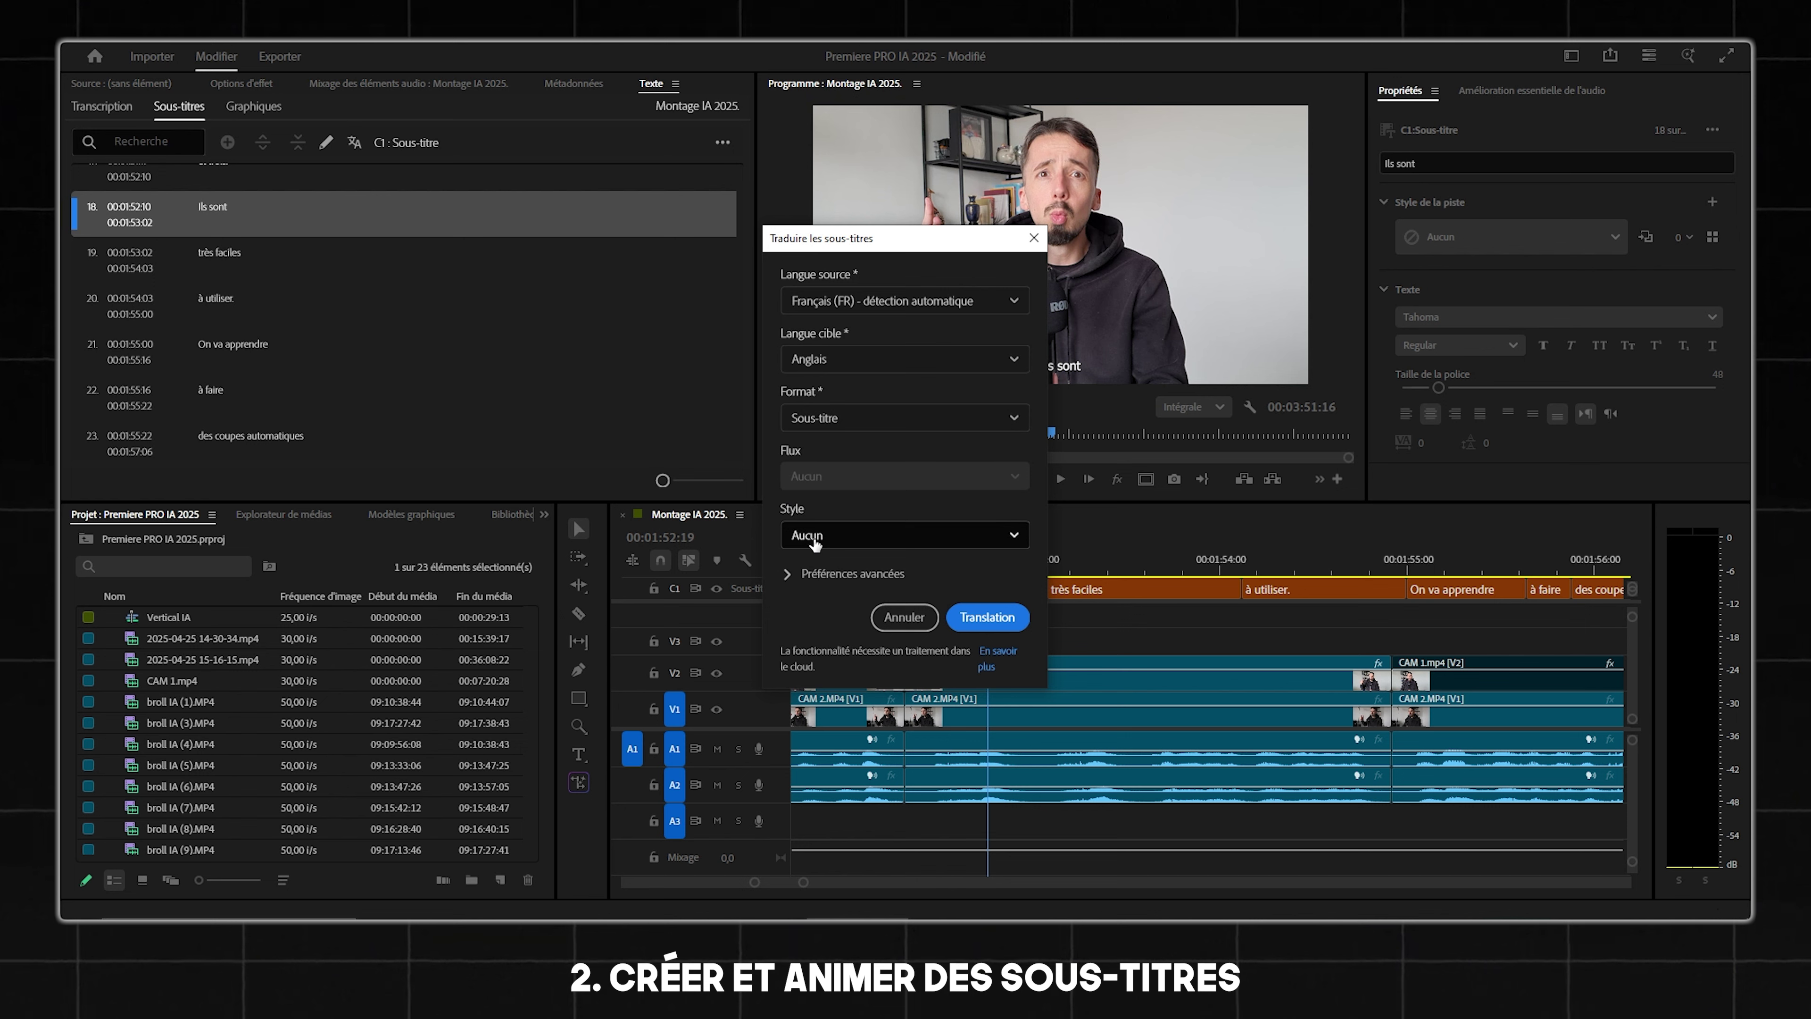
Limit the translated captions to 20 characters, a minimum duration of 2.5 seconds and single lines, and run the translation.
click(788, 575)
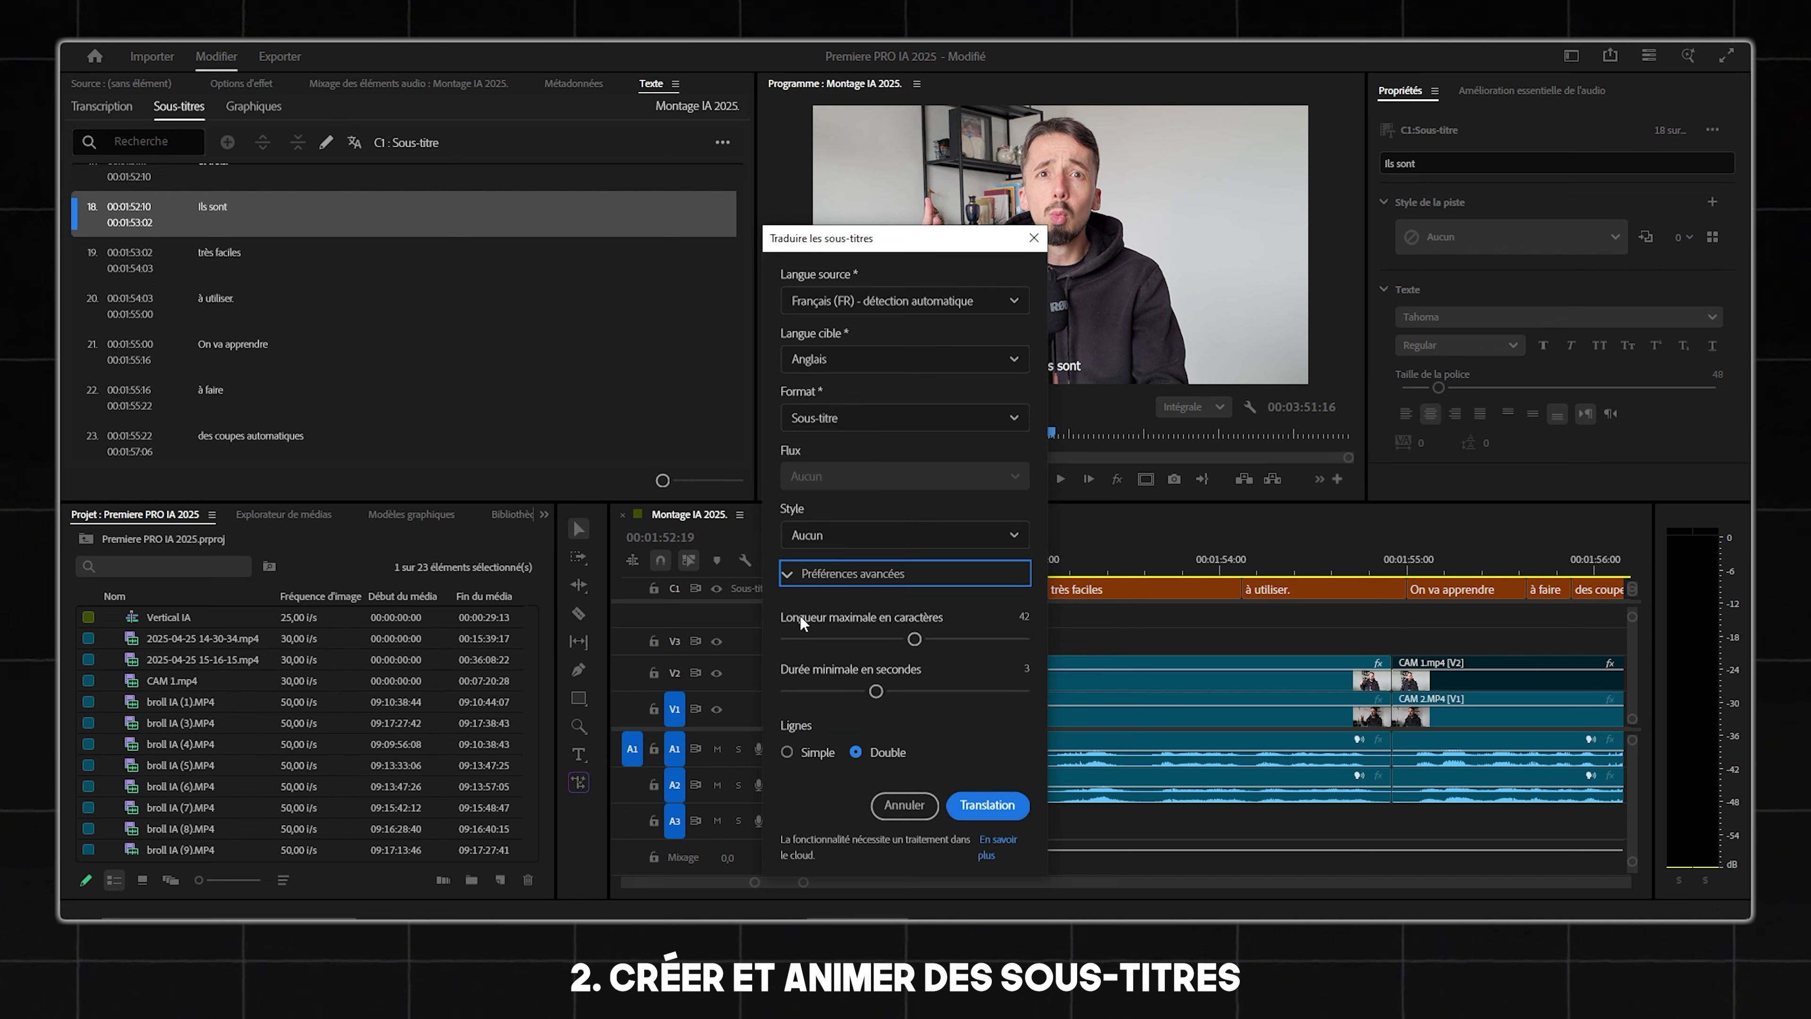
drag(915, 636, 851, 691)
click(805, 760)
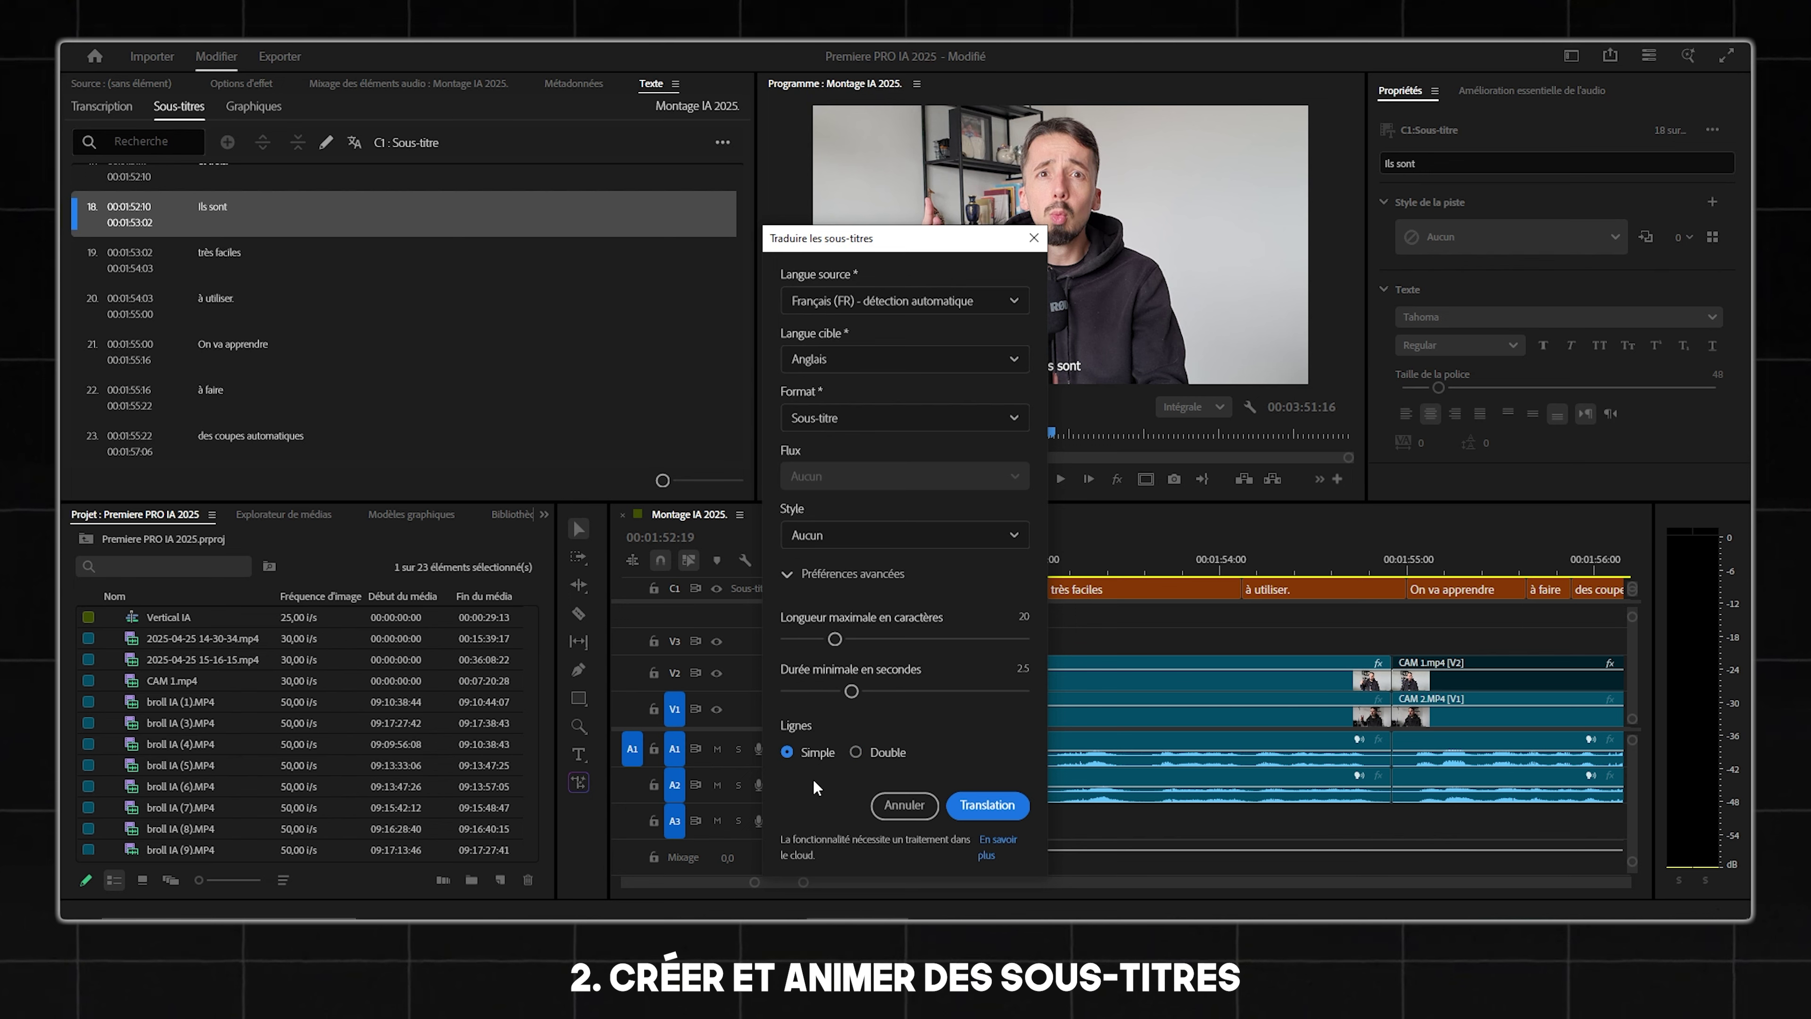
click(970, 806)
Toggle the visibility of the French and English caption tracks to compare them, leaving only the French captions on C1 shown.
click(718, 608)
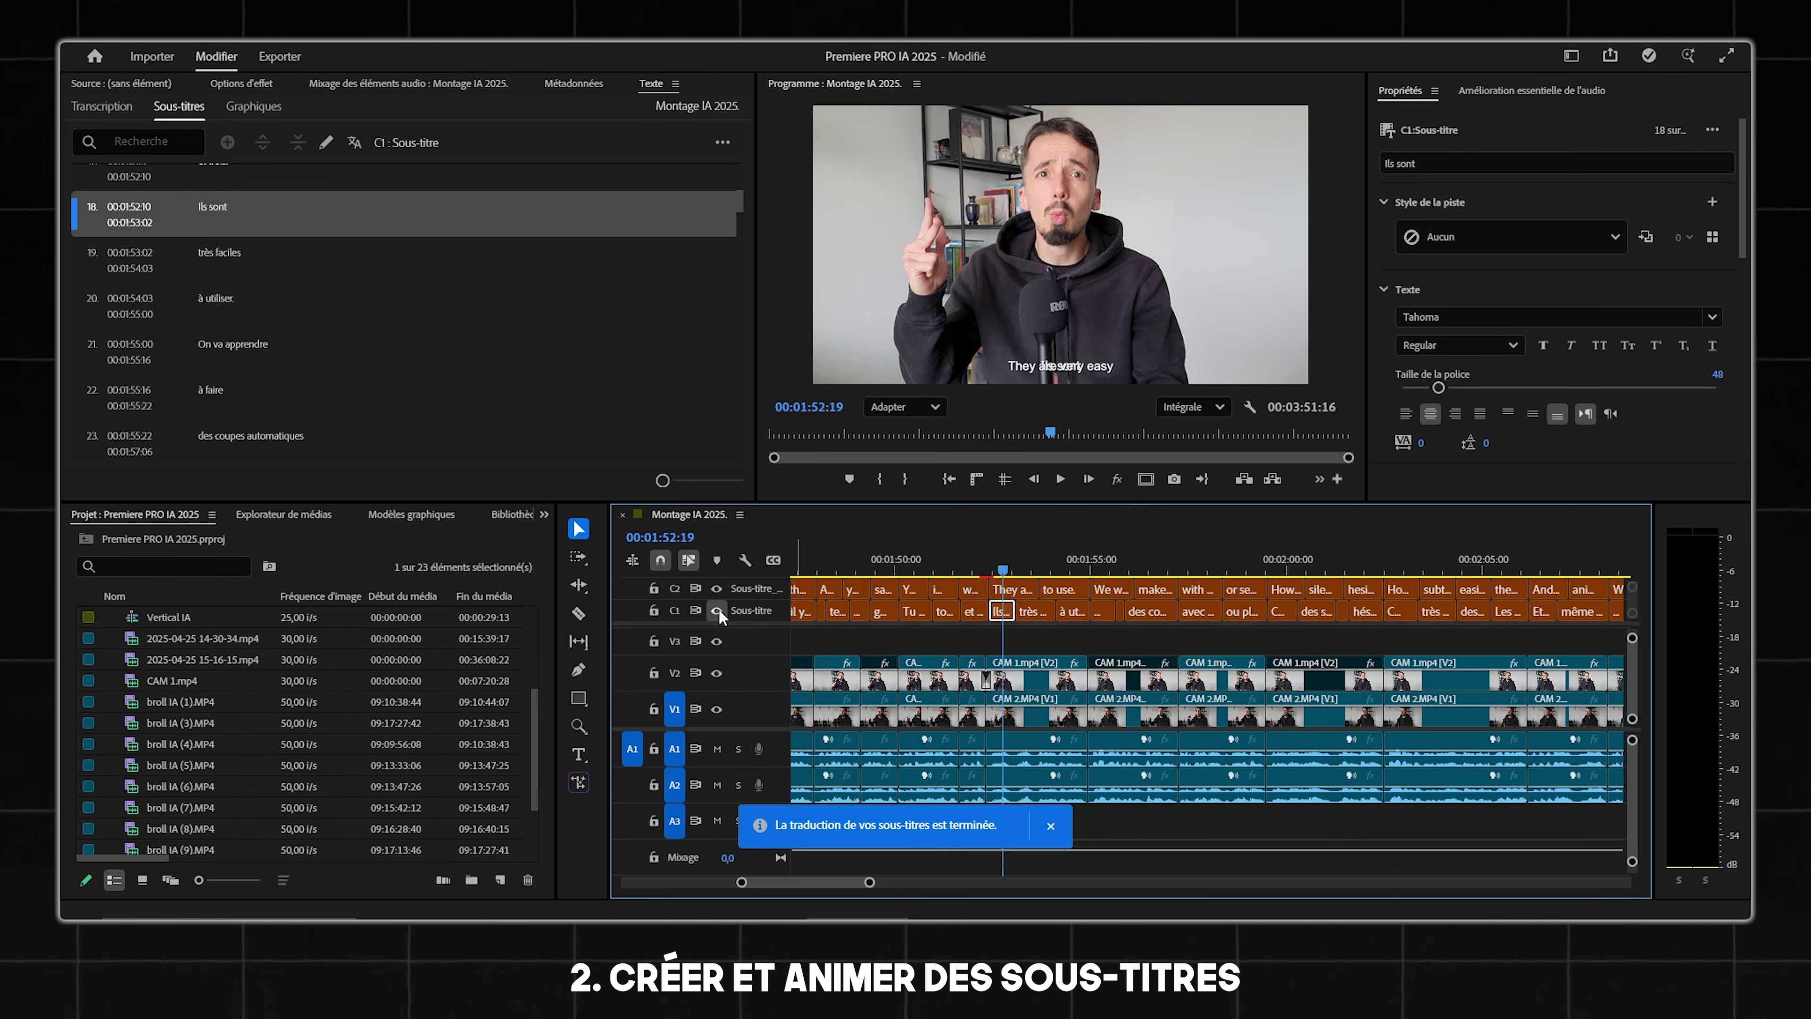
click(717, 610)
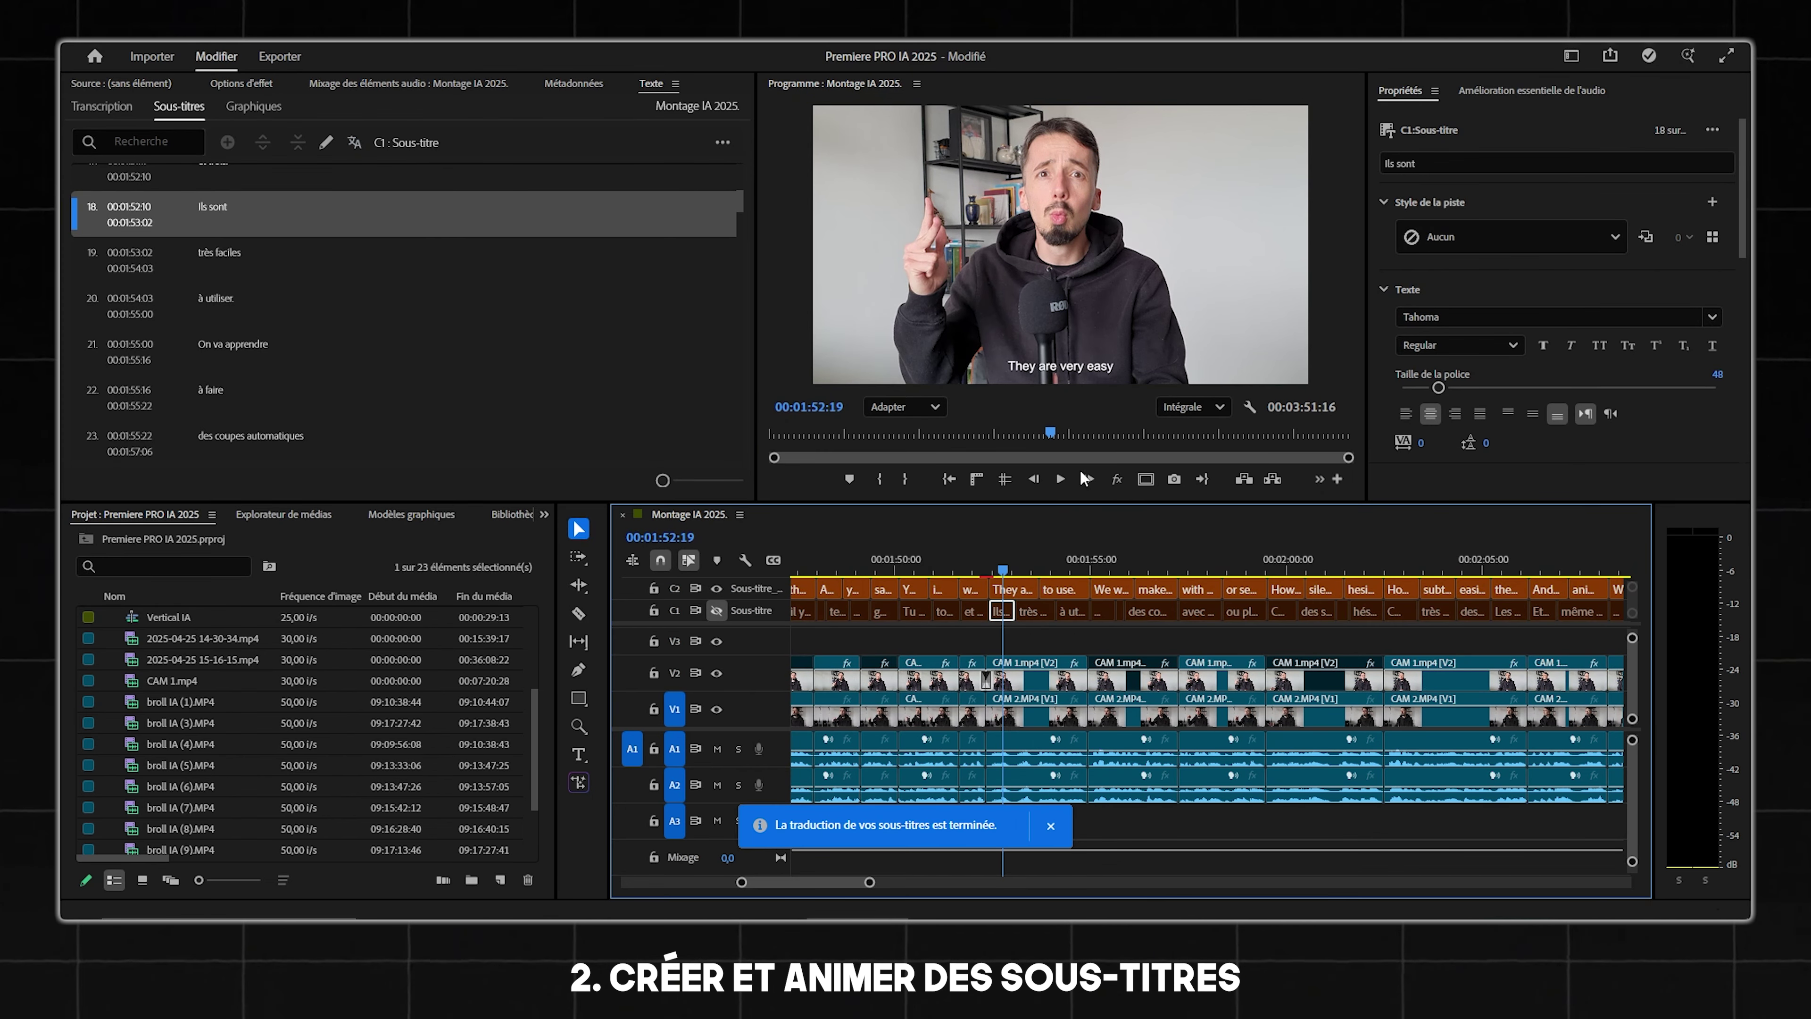
click(717, 590)
click(719, 610)
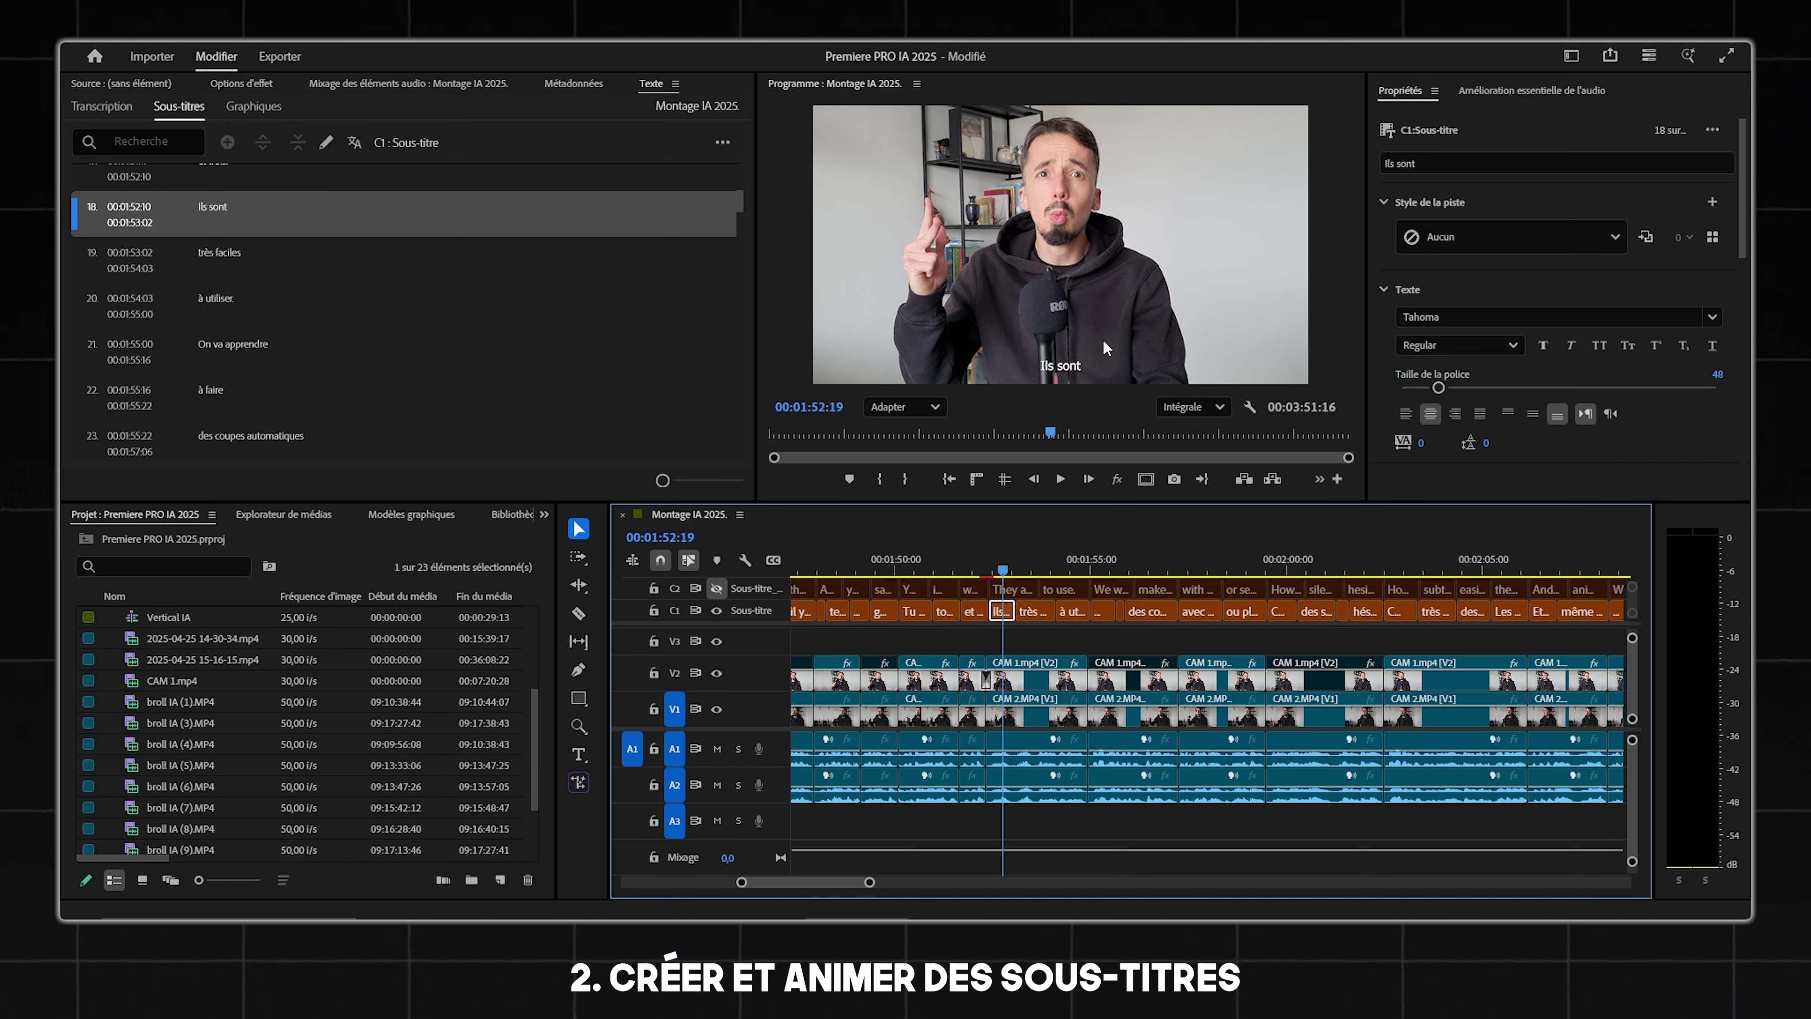
click(717, 608)
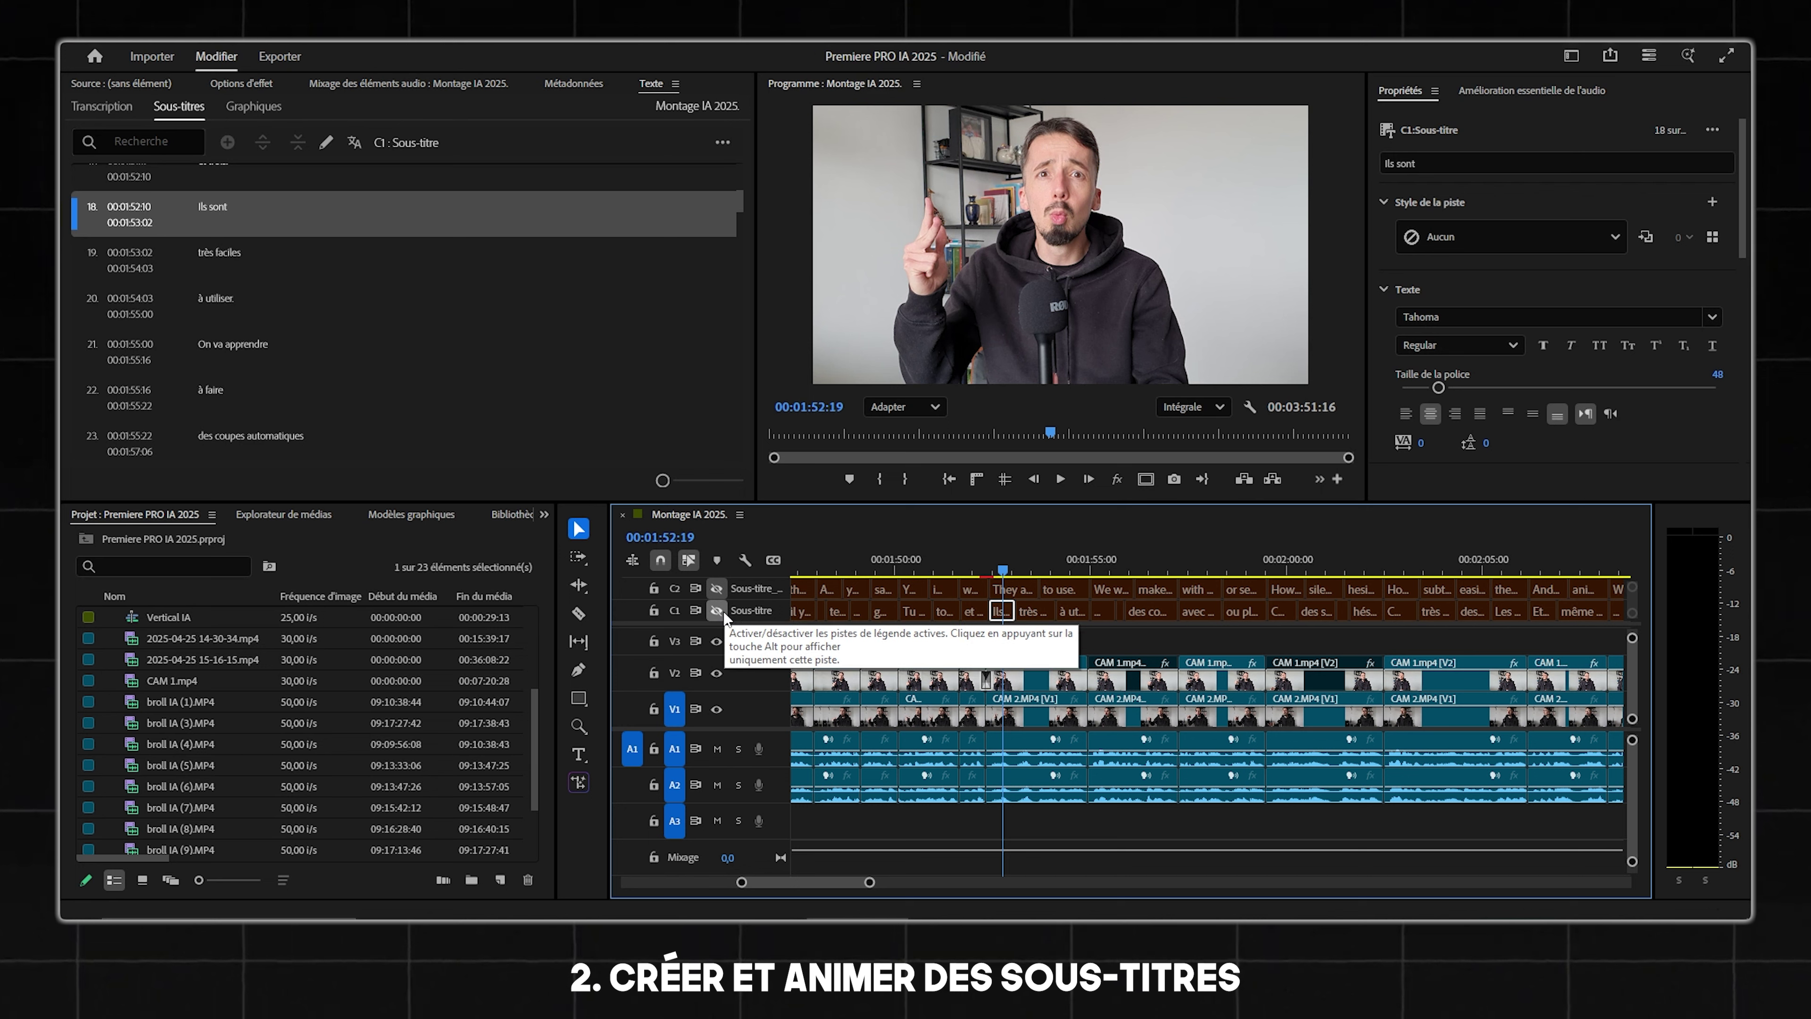
click(717, 589)
click(717, 610)
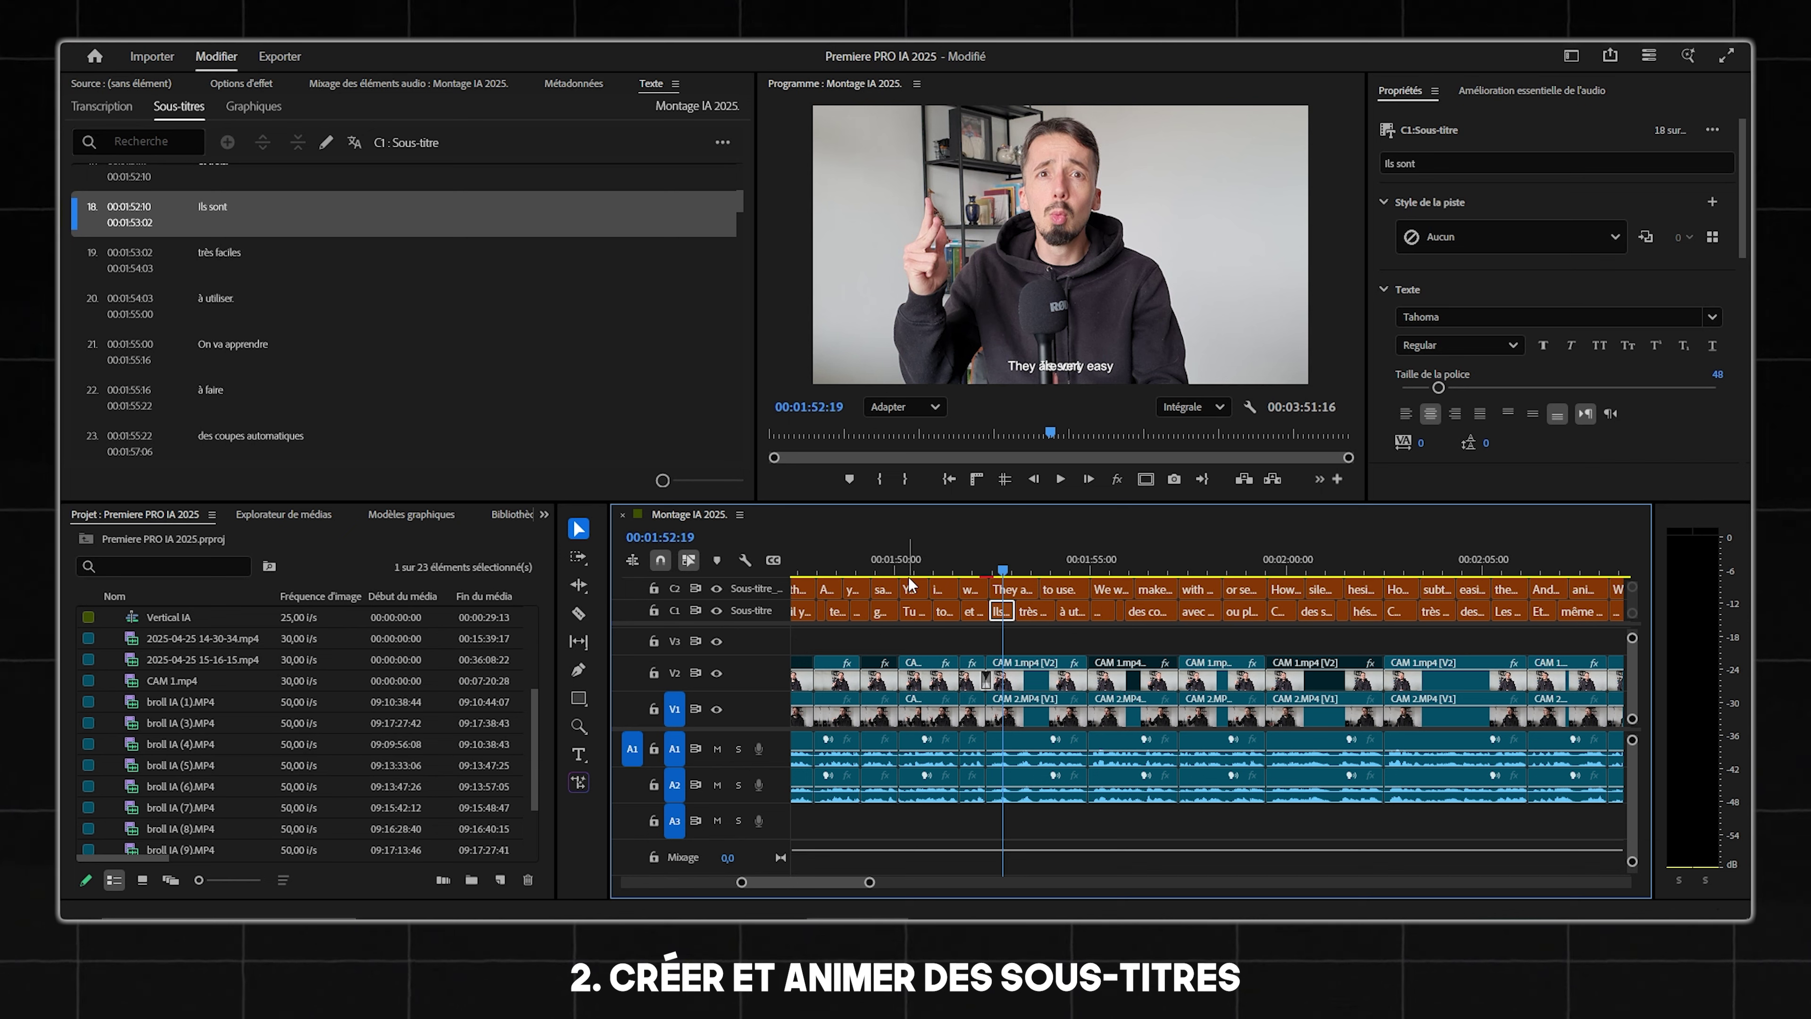
Try changing the horizontal position and opacity of all V2 clips at once, and undo both changes.
scroll(968, 585, down, 3)
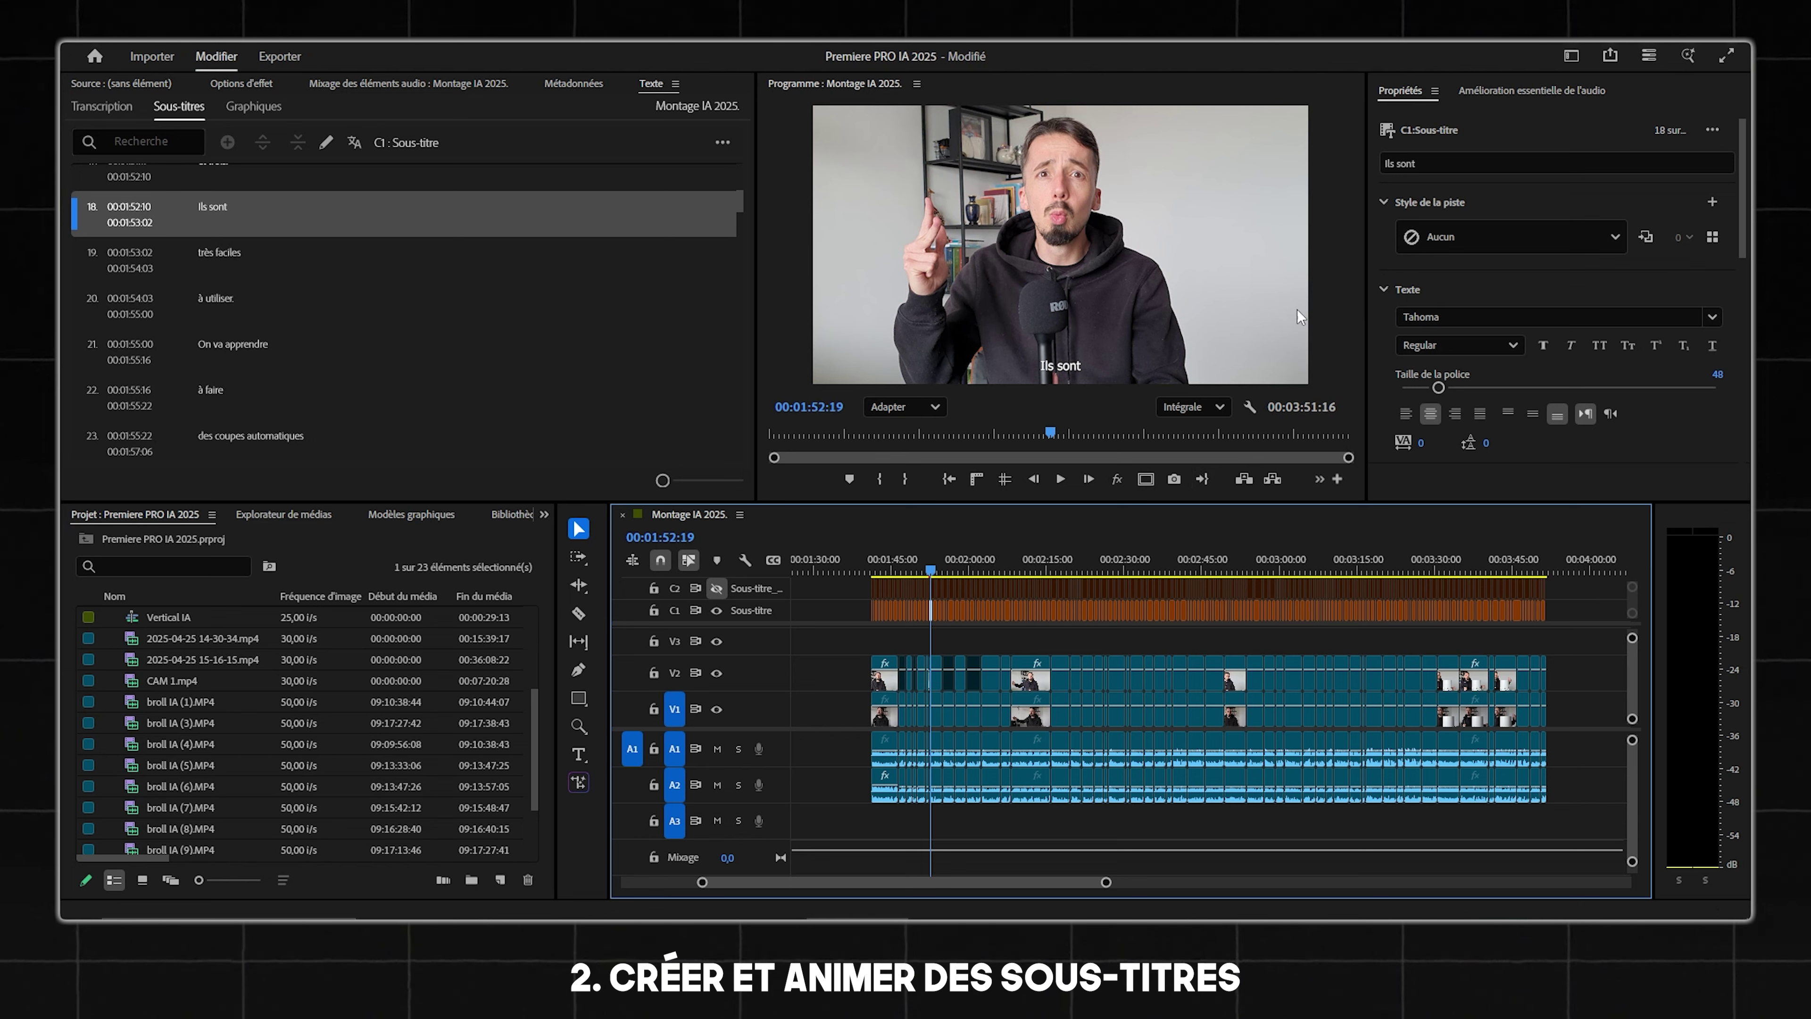
scroll(1121, 630, down, 2)
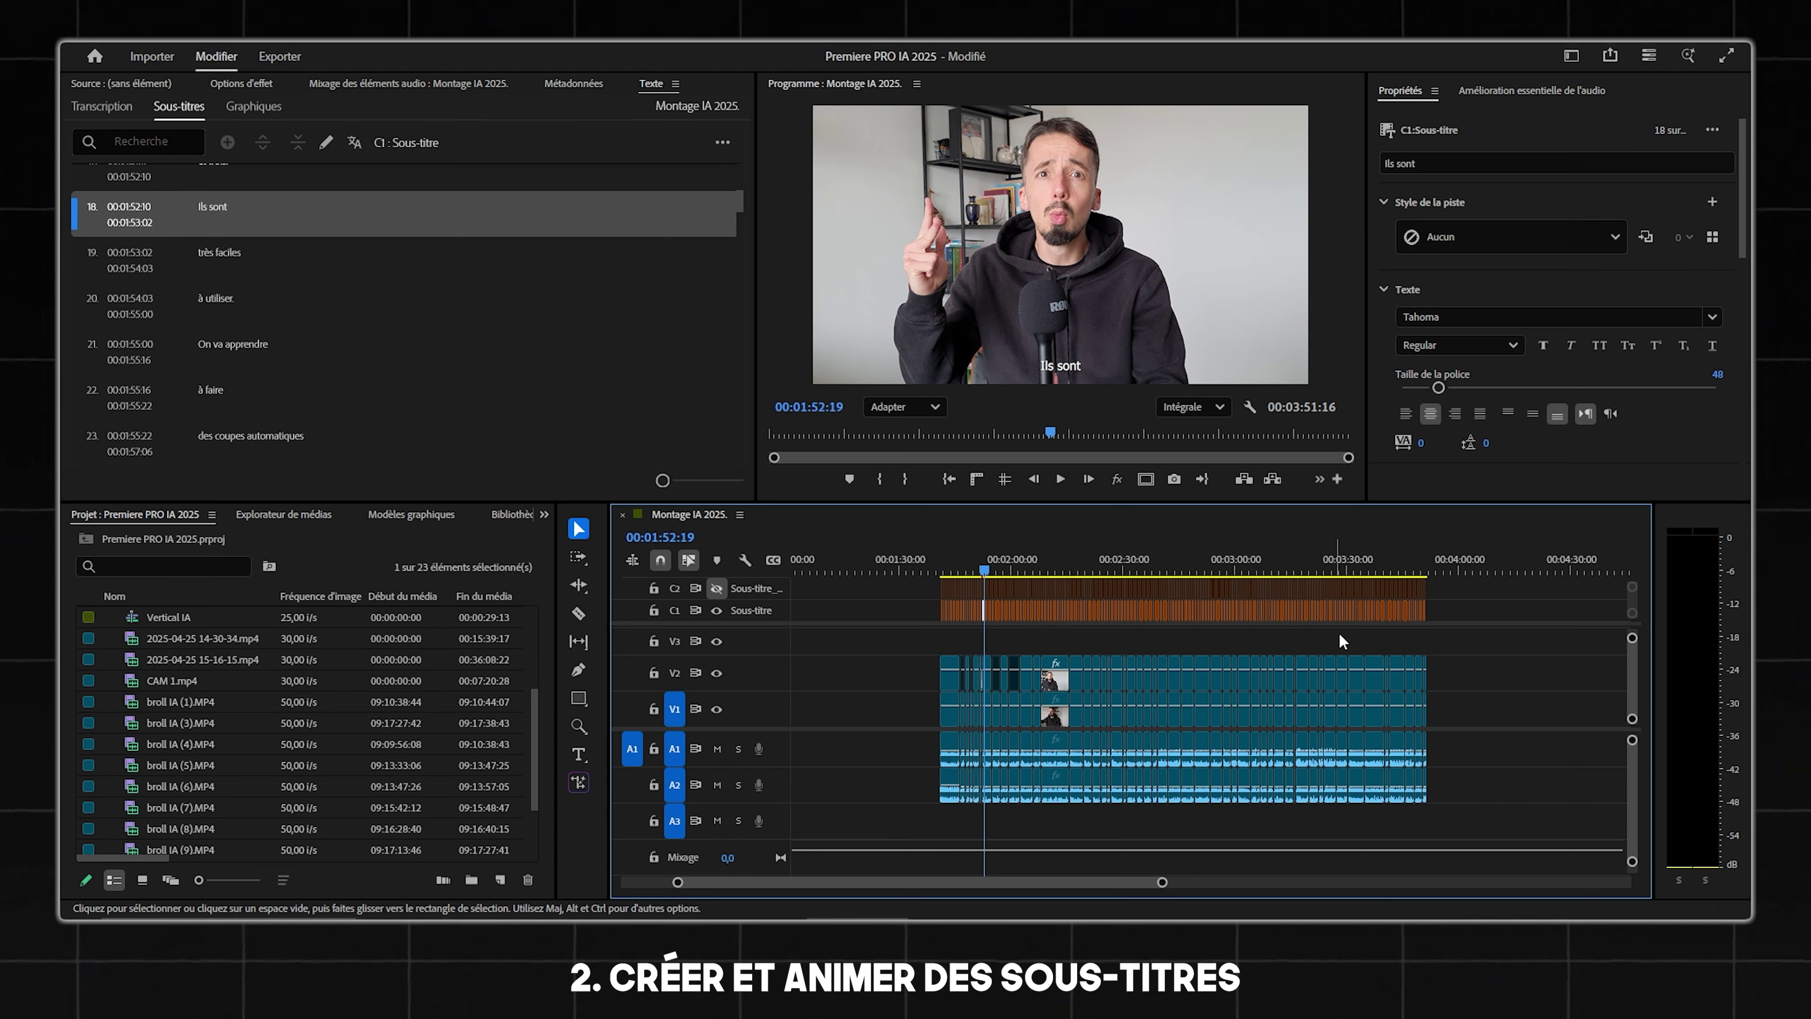
click(1235, 650)
drag(1462, 646, 910, 674)
drag(1546, 225, 1415, 242)
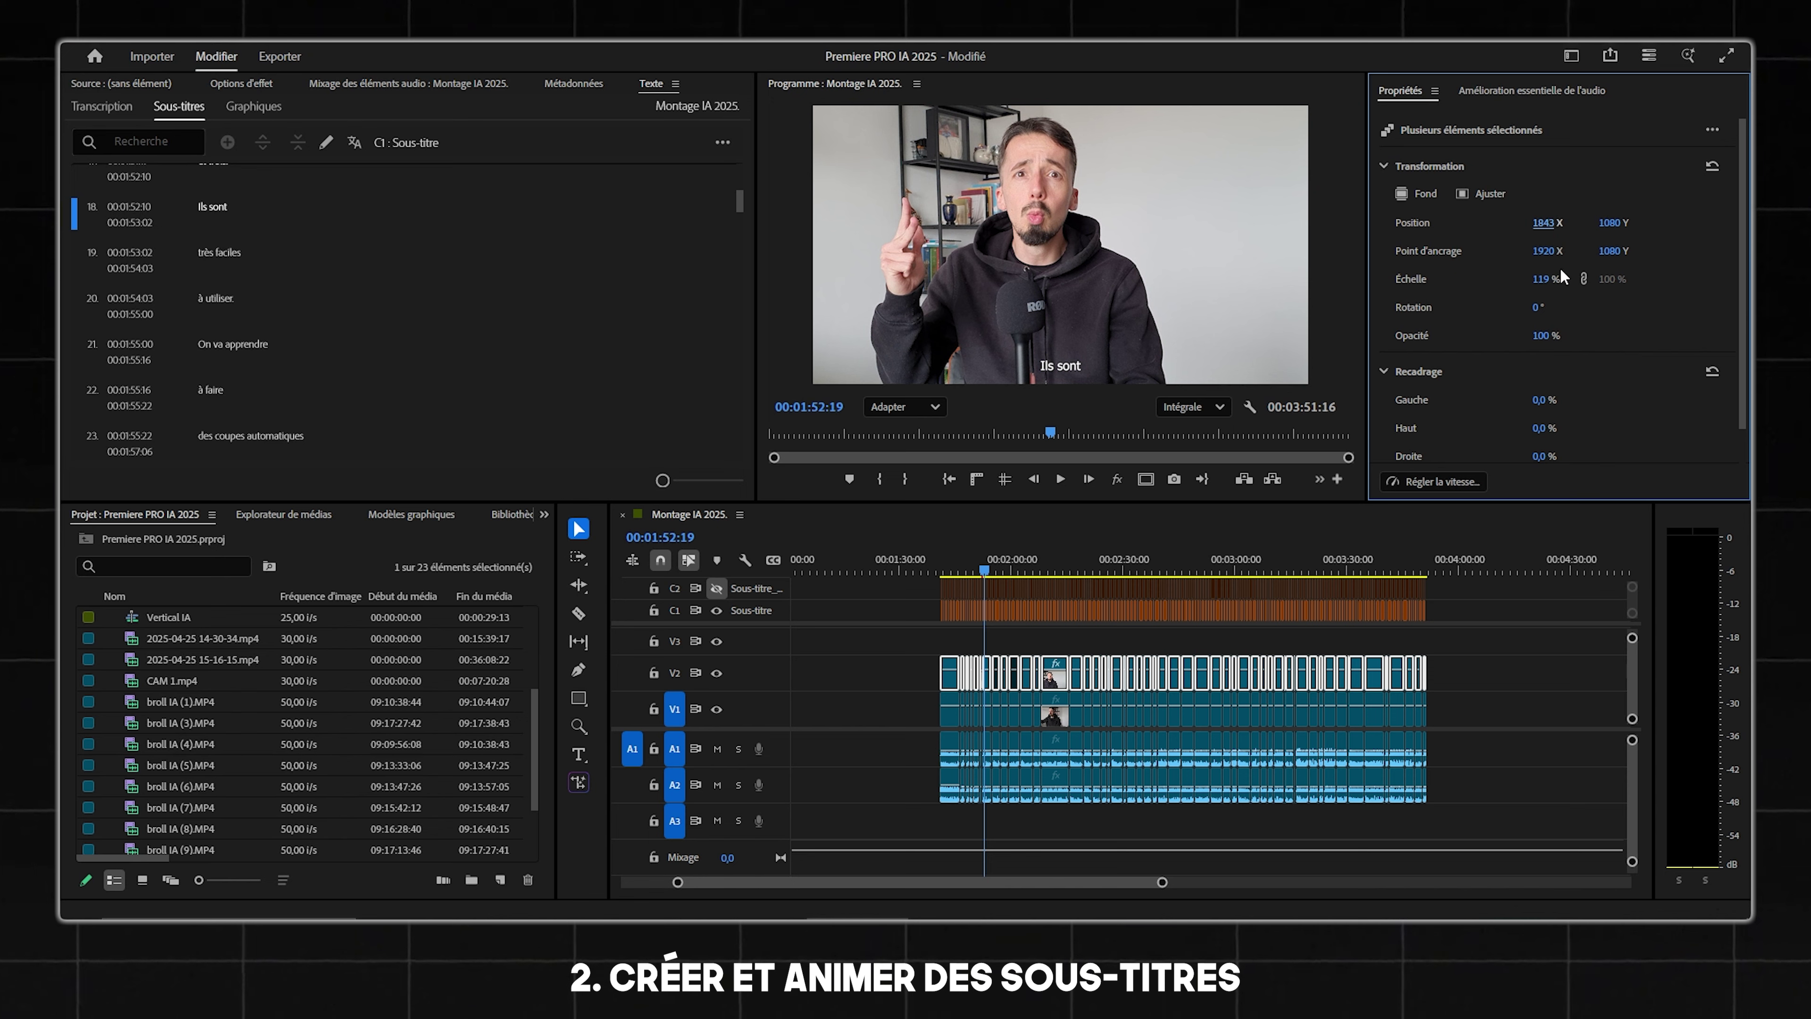
drag(1541, 337, 1460, 343)
key(ctrl+z)
key(ctrl+z)
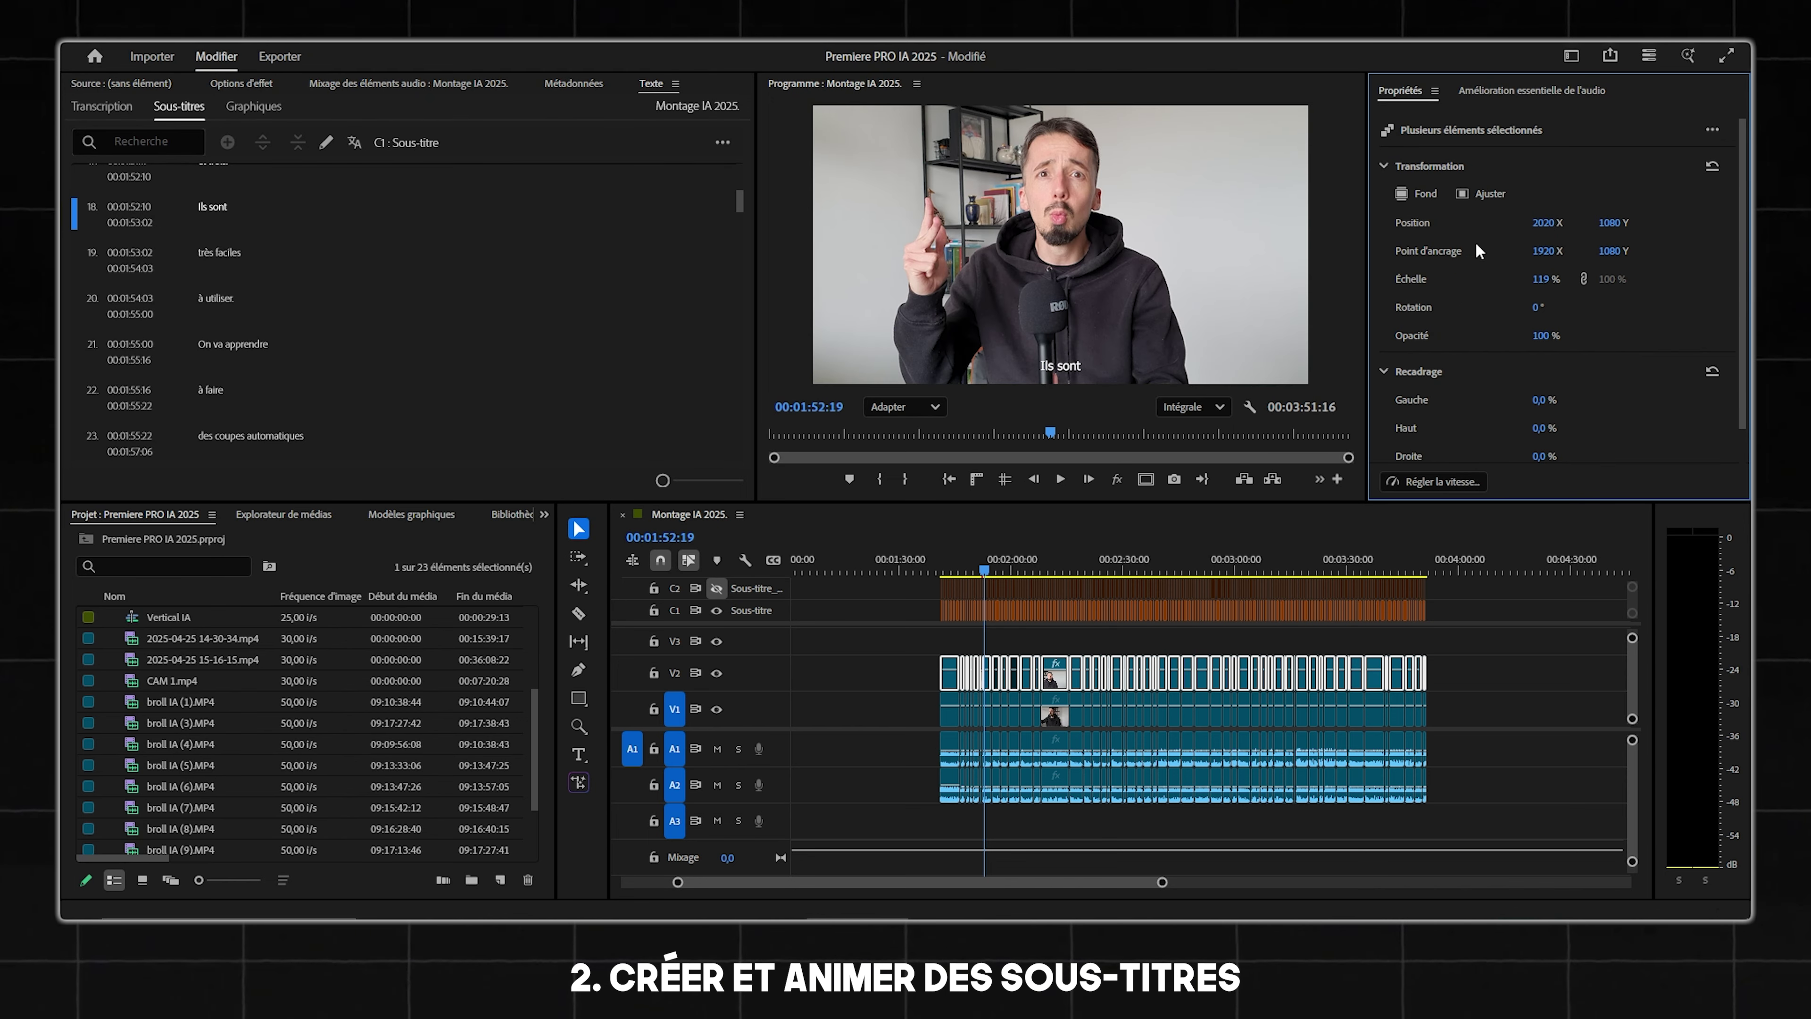
Compare the effect controls available for a single CAM 1 clip with those for several selected V2 clips.
click(229, 84)
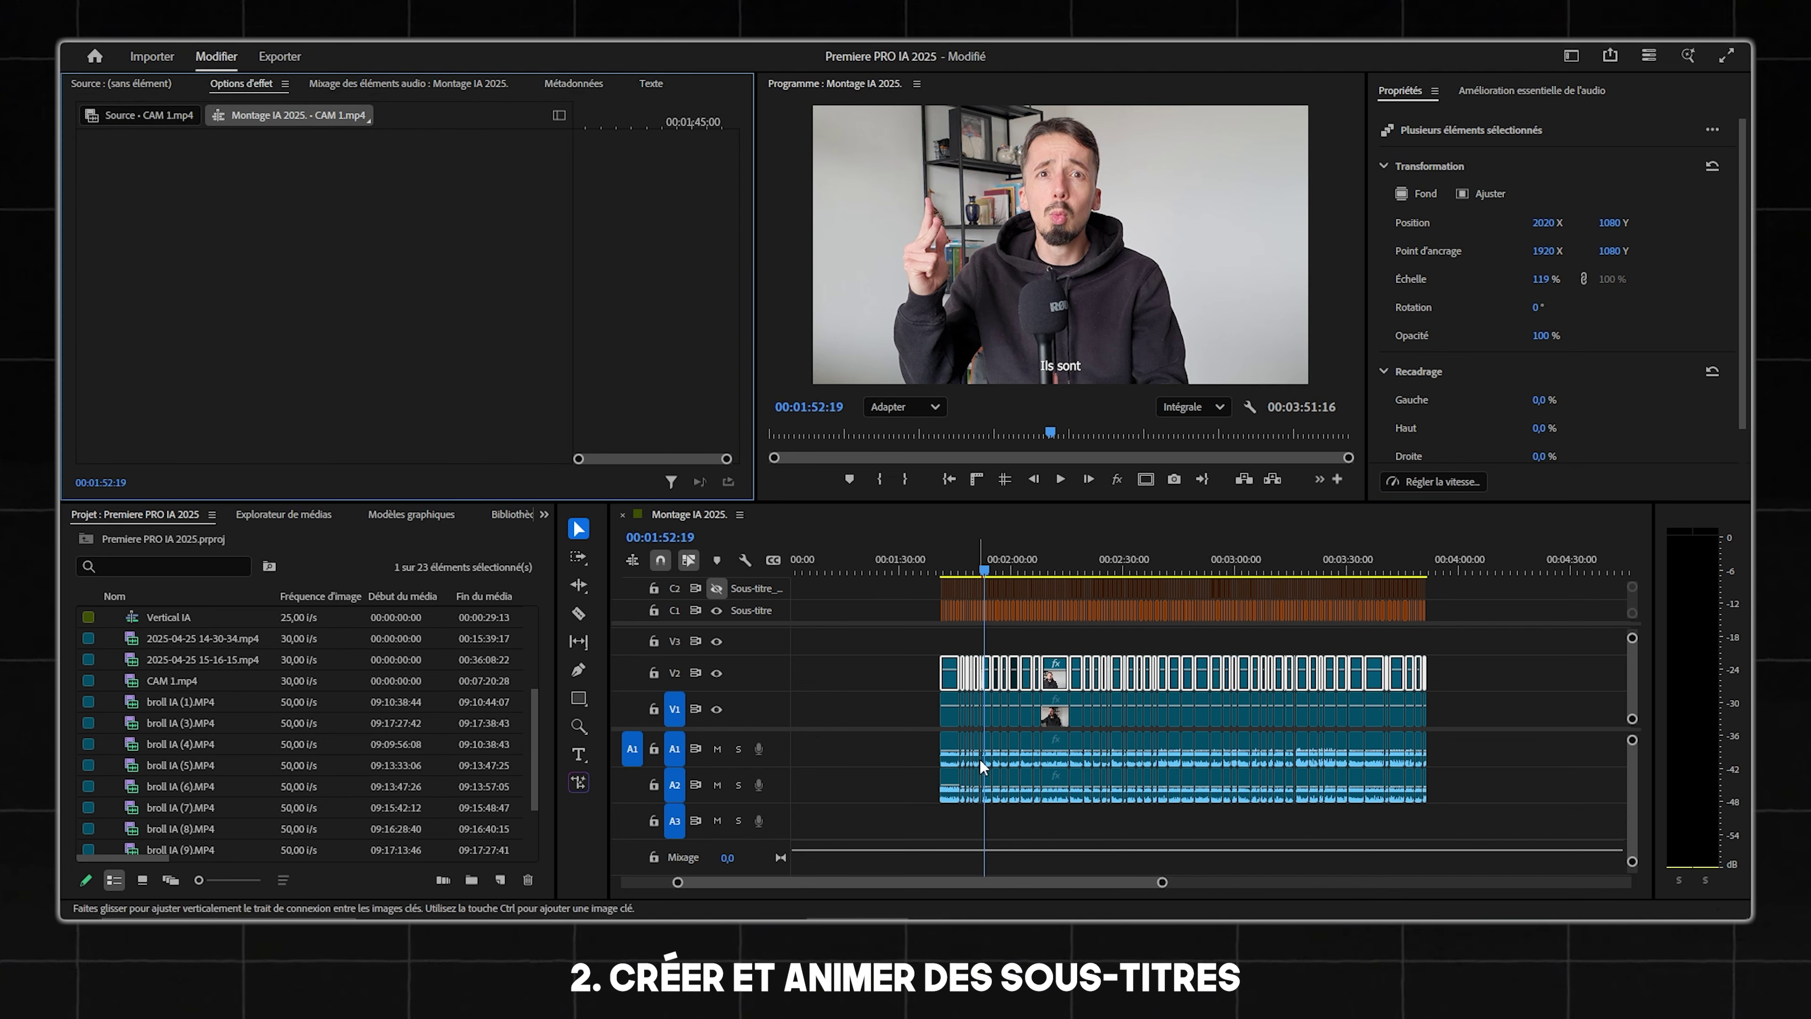
click(991, 641)
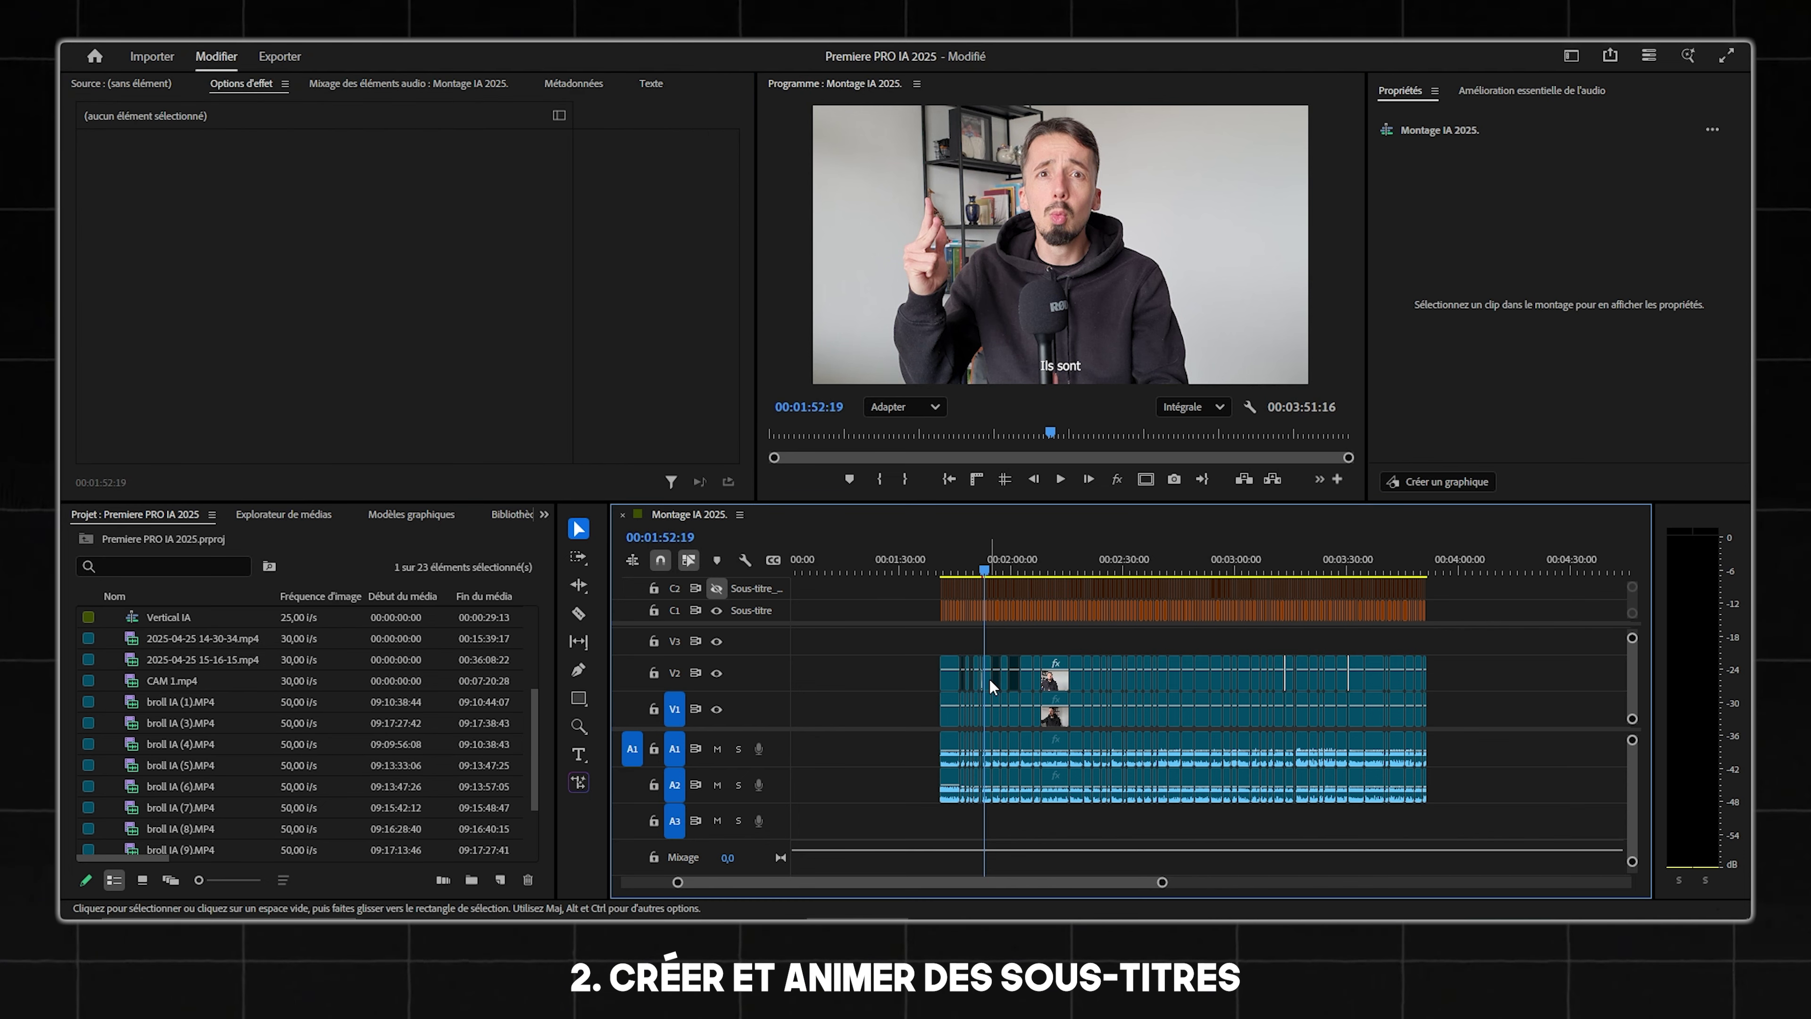
key(equal)
key(equal)
key(equal)
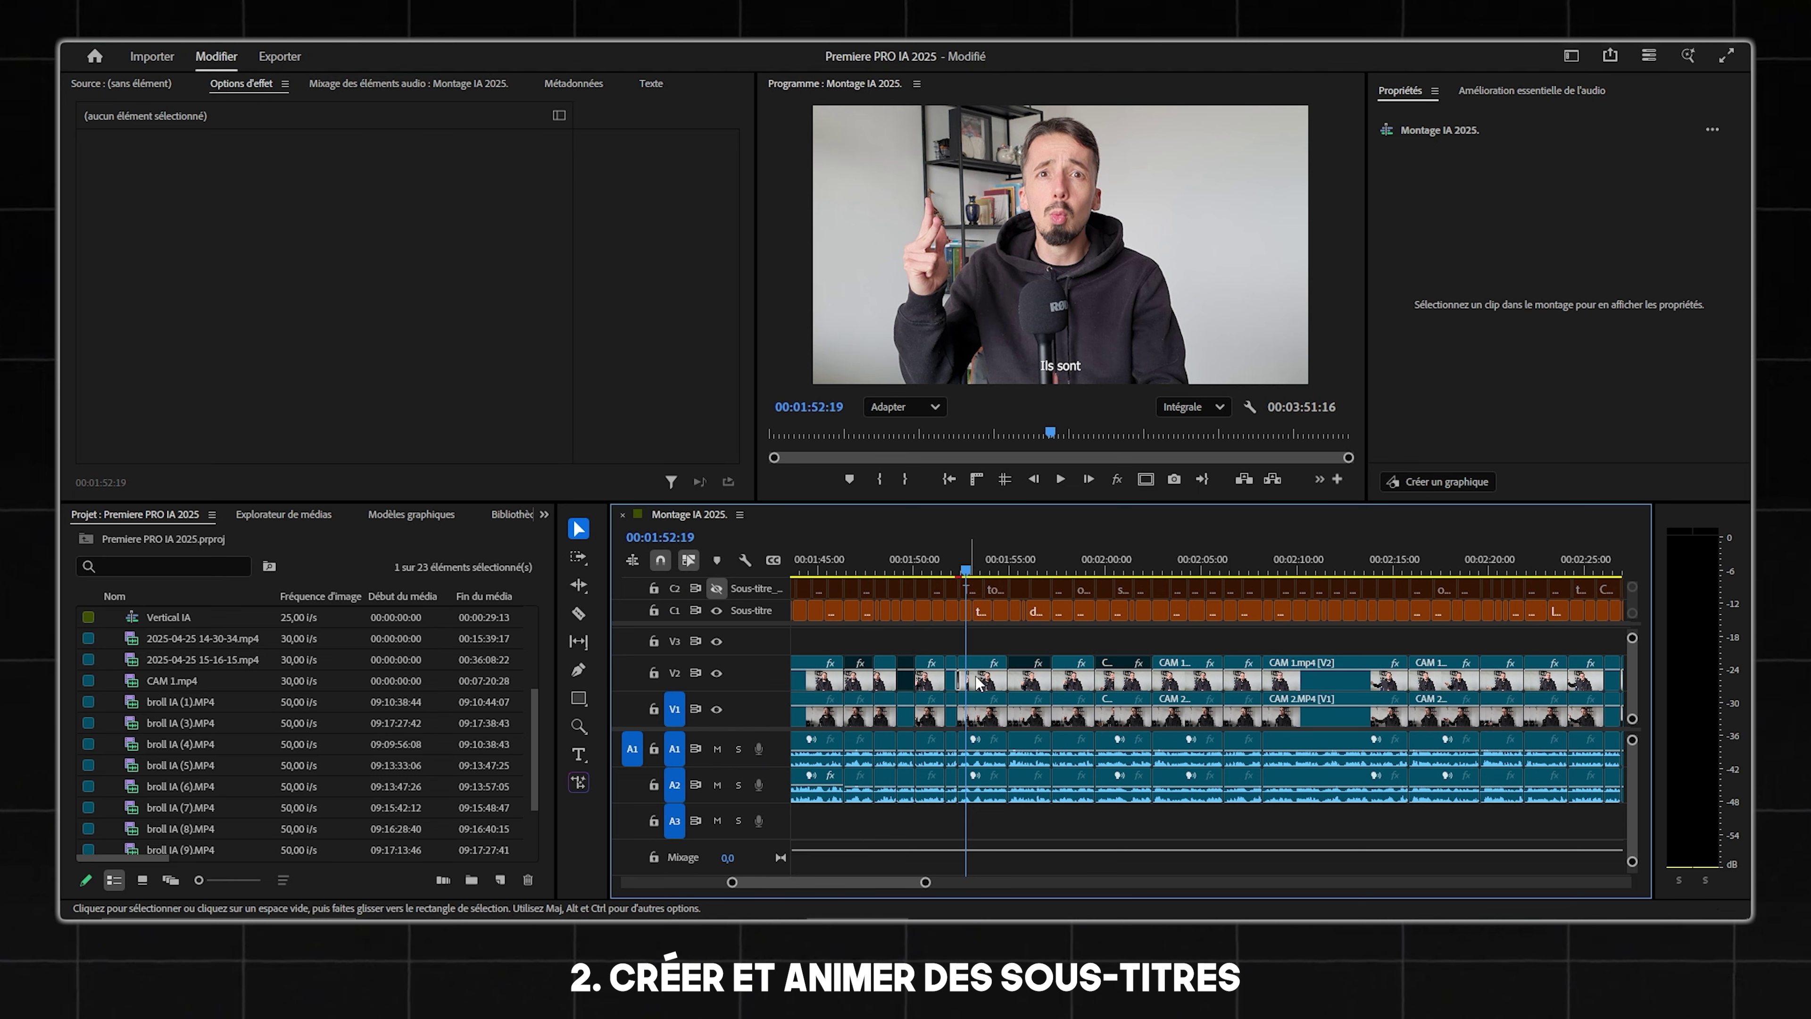
click(976, 683)
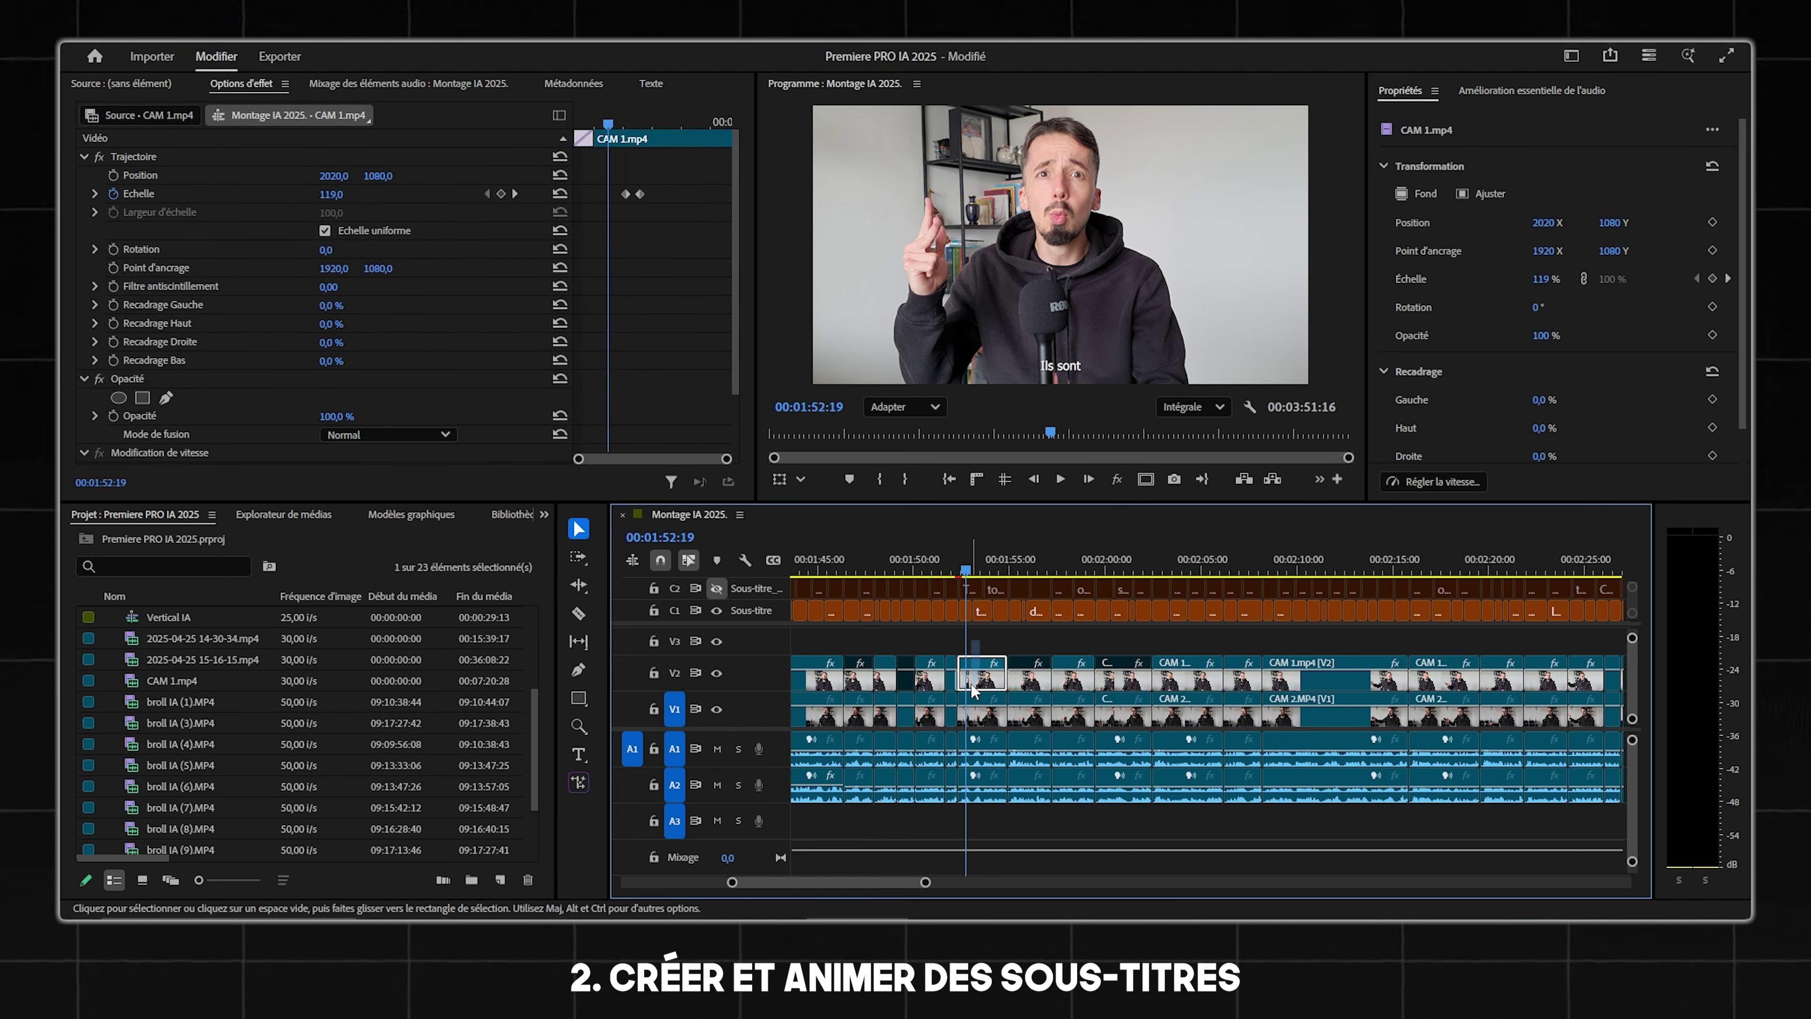
key(minus)
drag(856, 640, 992, 682)
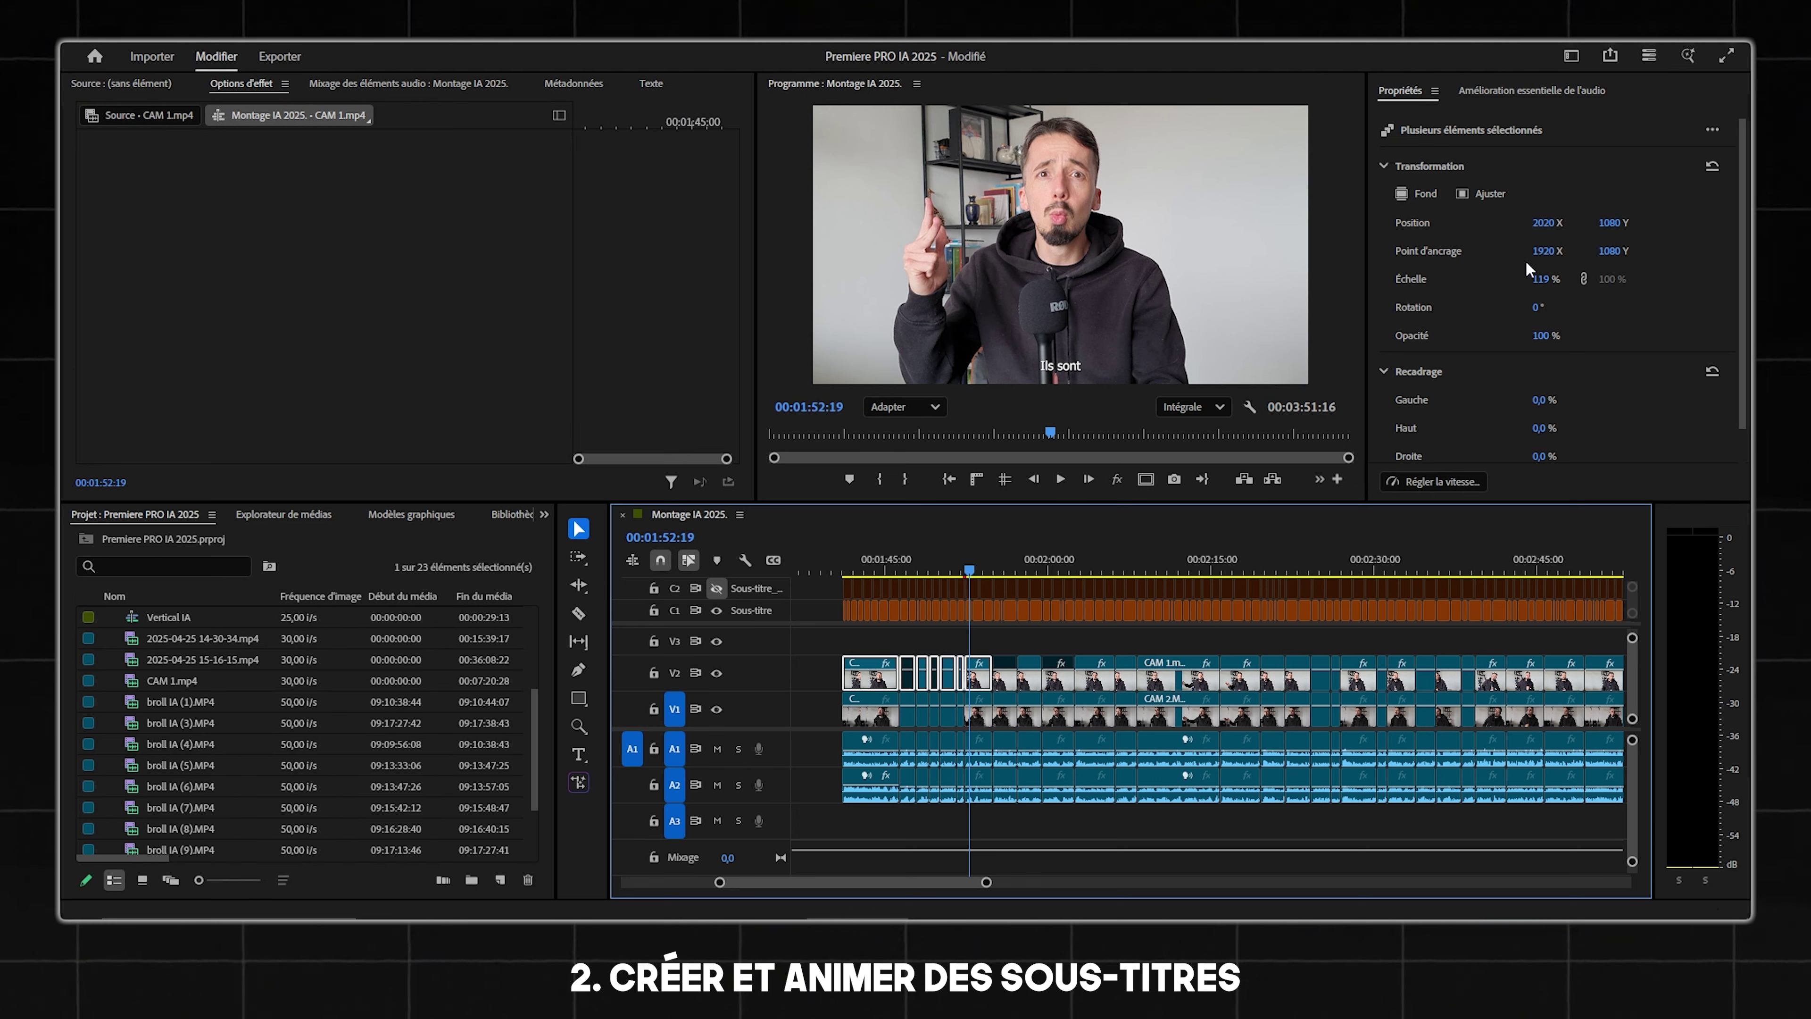
key(minus)
drag(871, 643, 1236, 674)
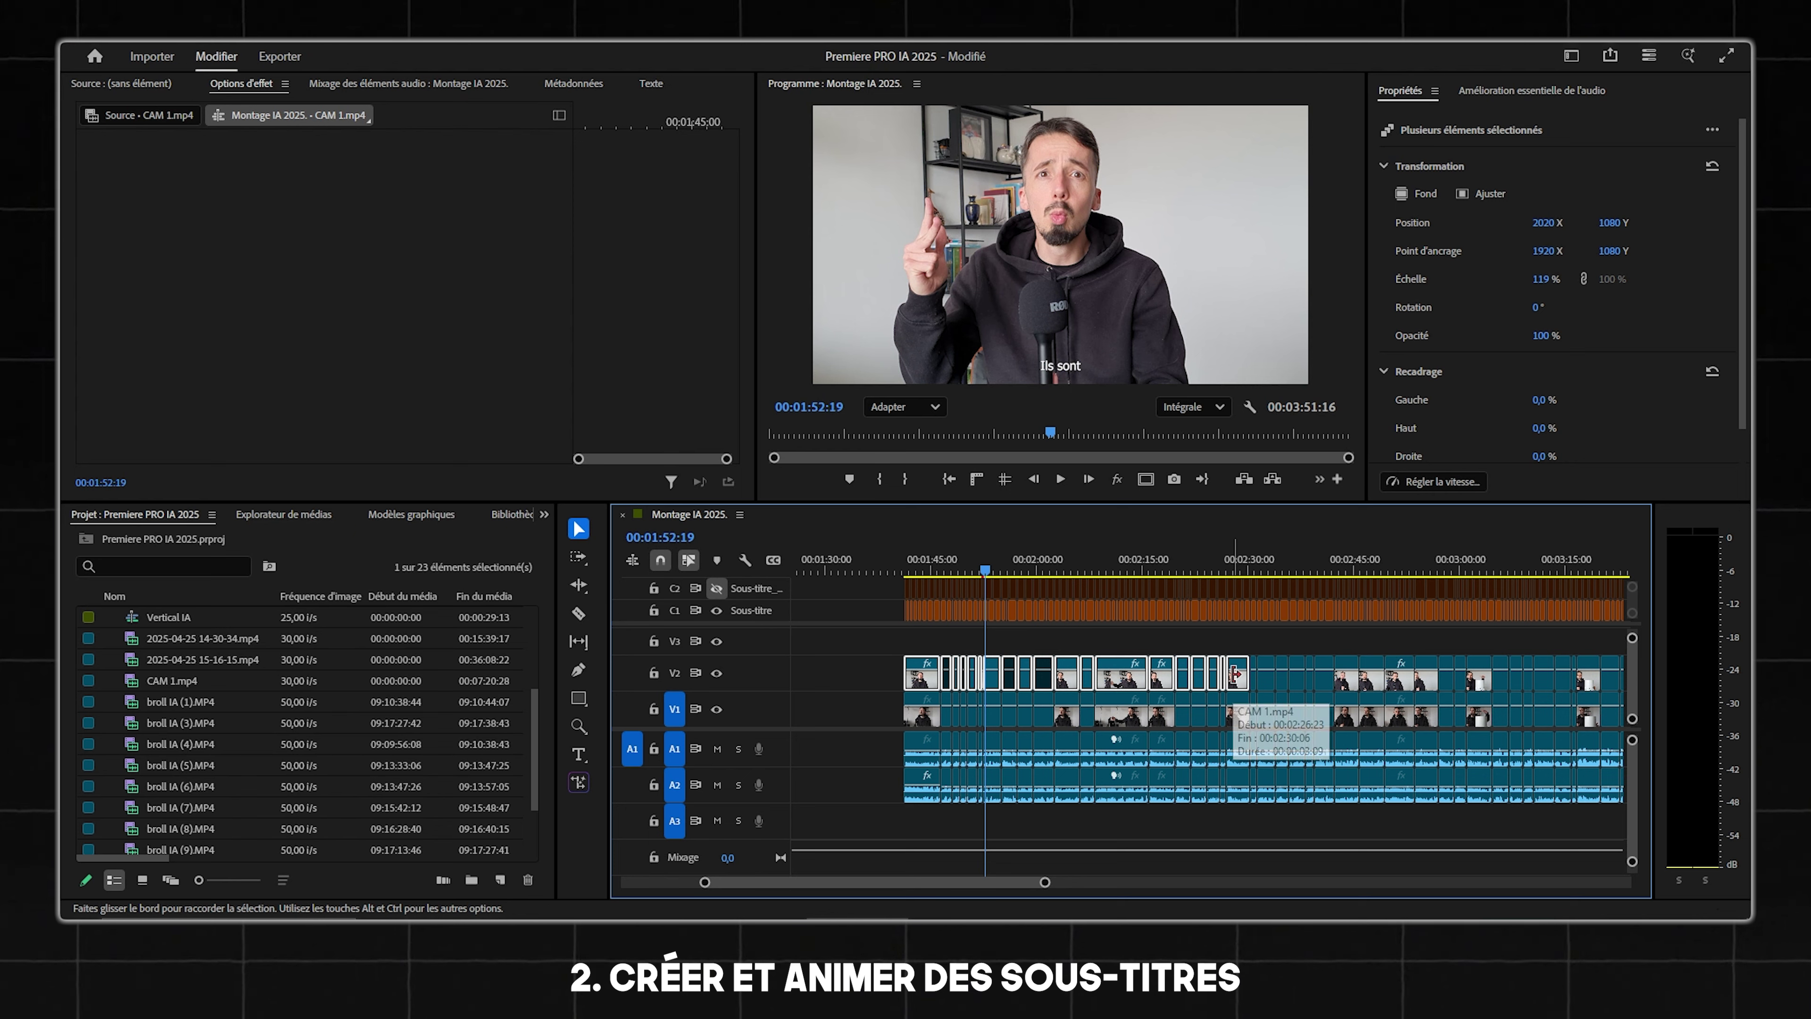
Set the vertical offset of all French captions on C1 to -32 and their font to The Next Font.
click(932, 560)
scroll(911, 612, down, 4)
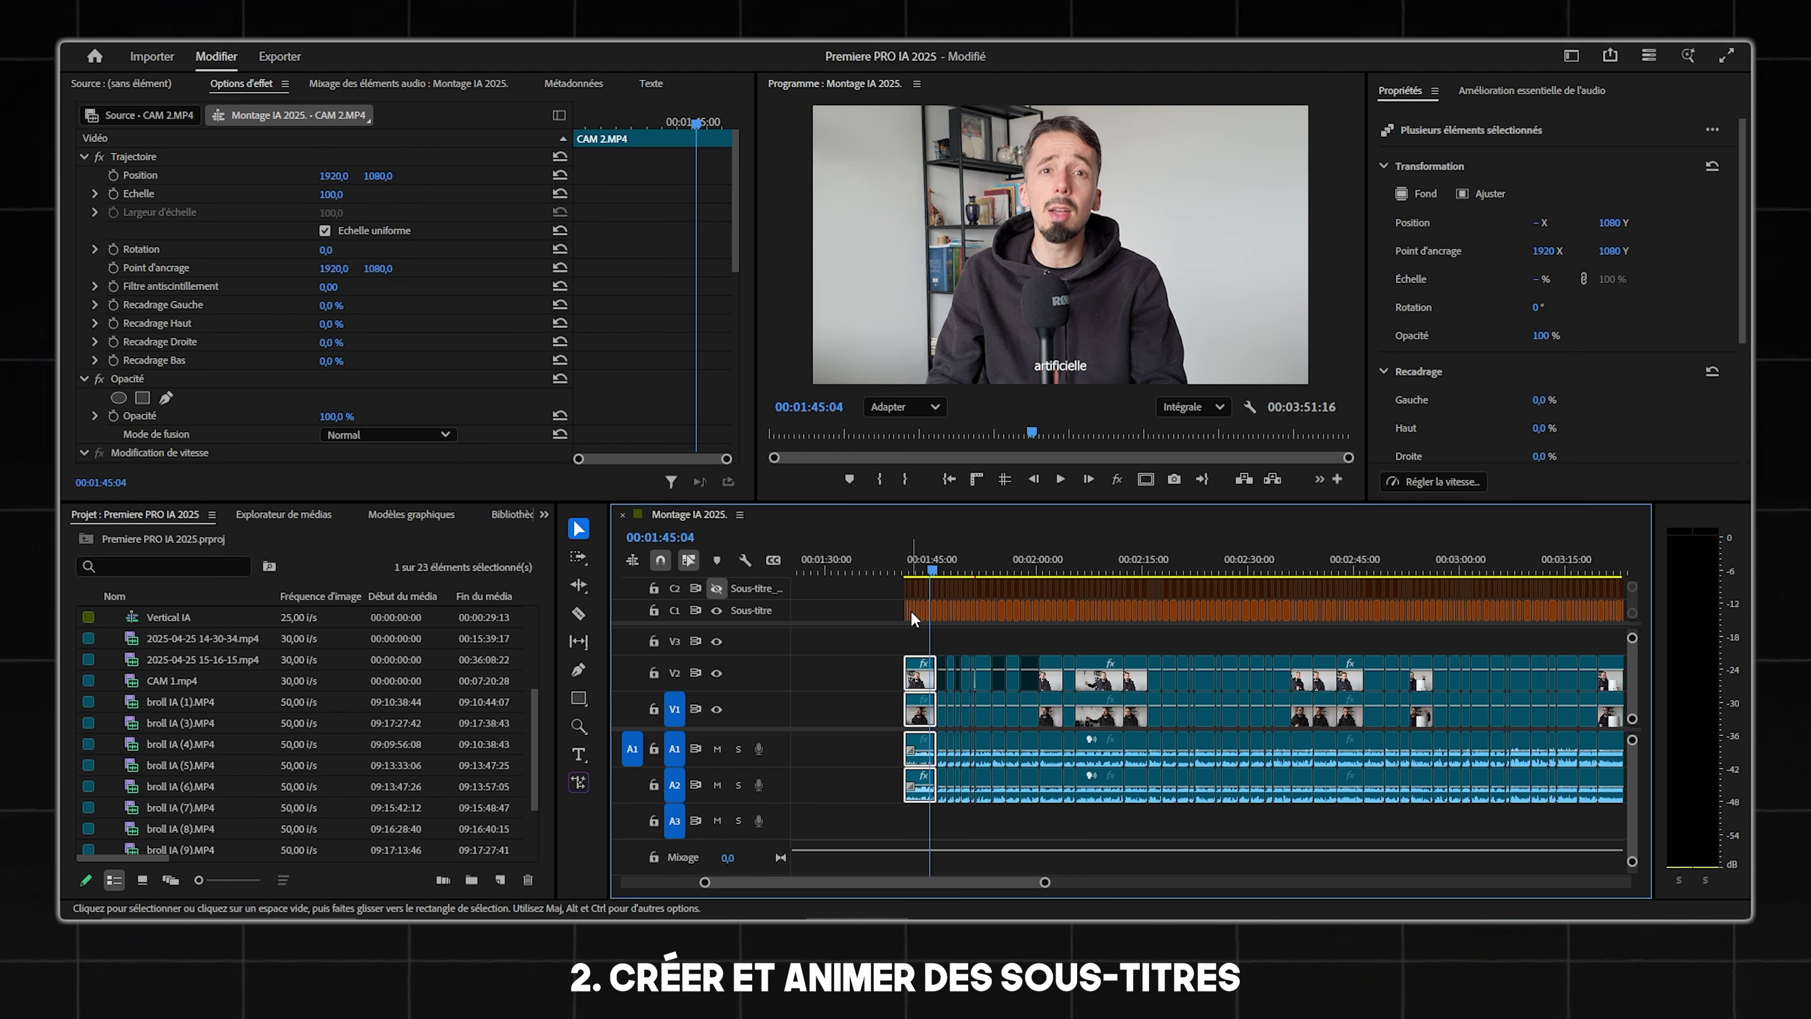
drag(1328, 606, 876, 611)
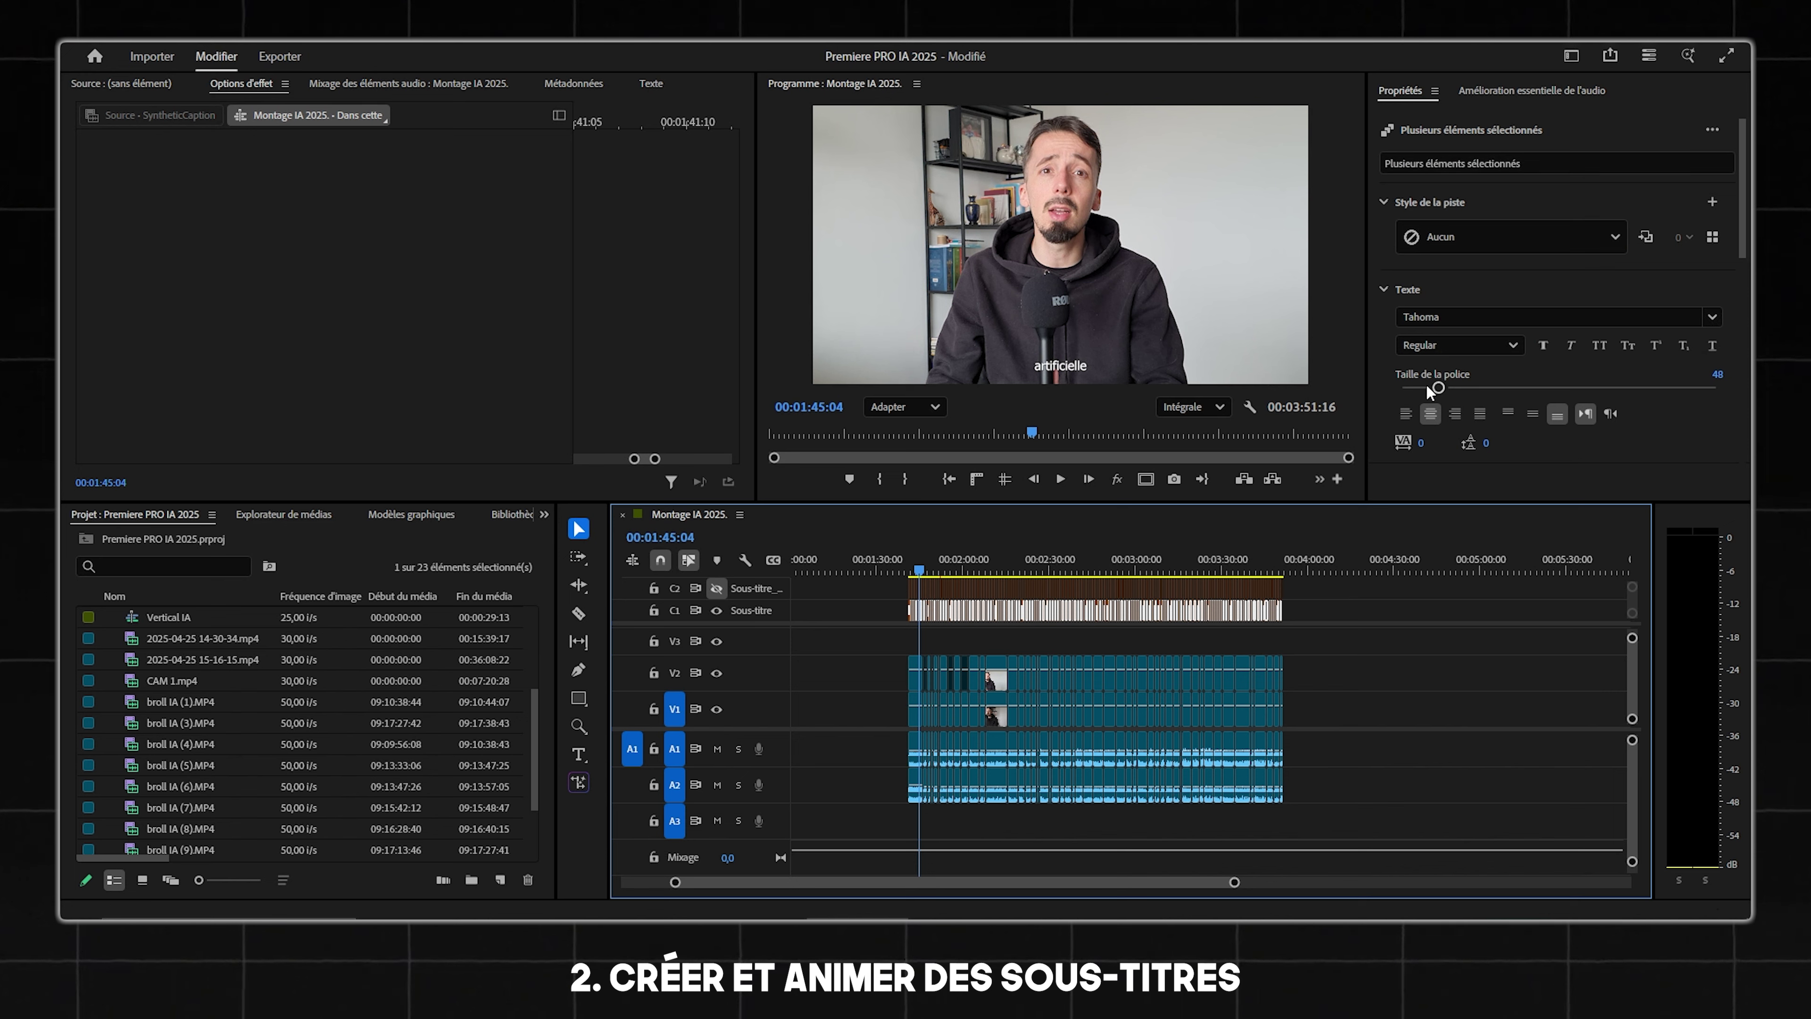
scroll(1390, 381, down, 3)
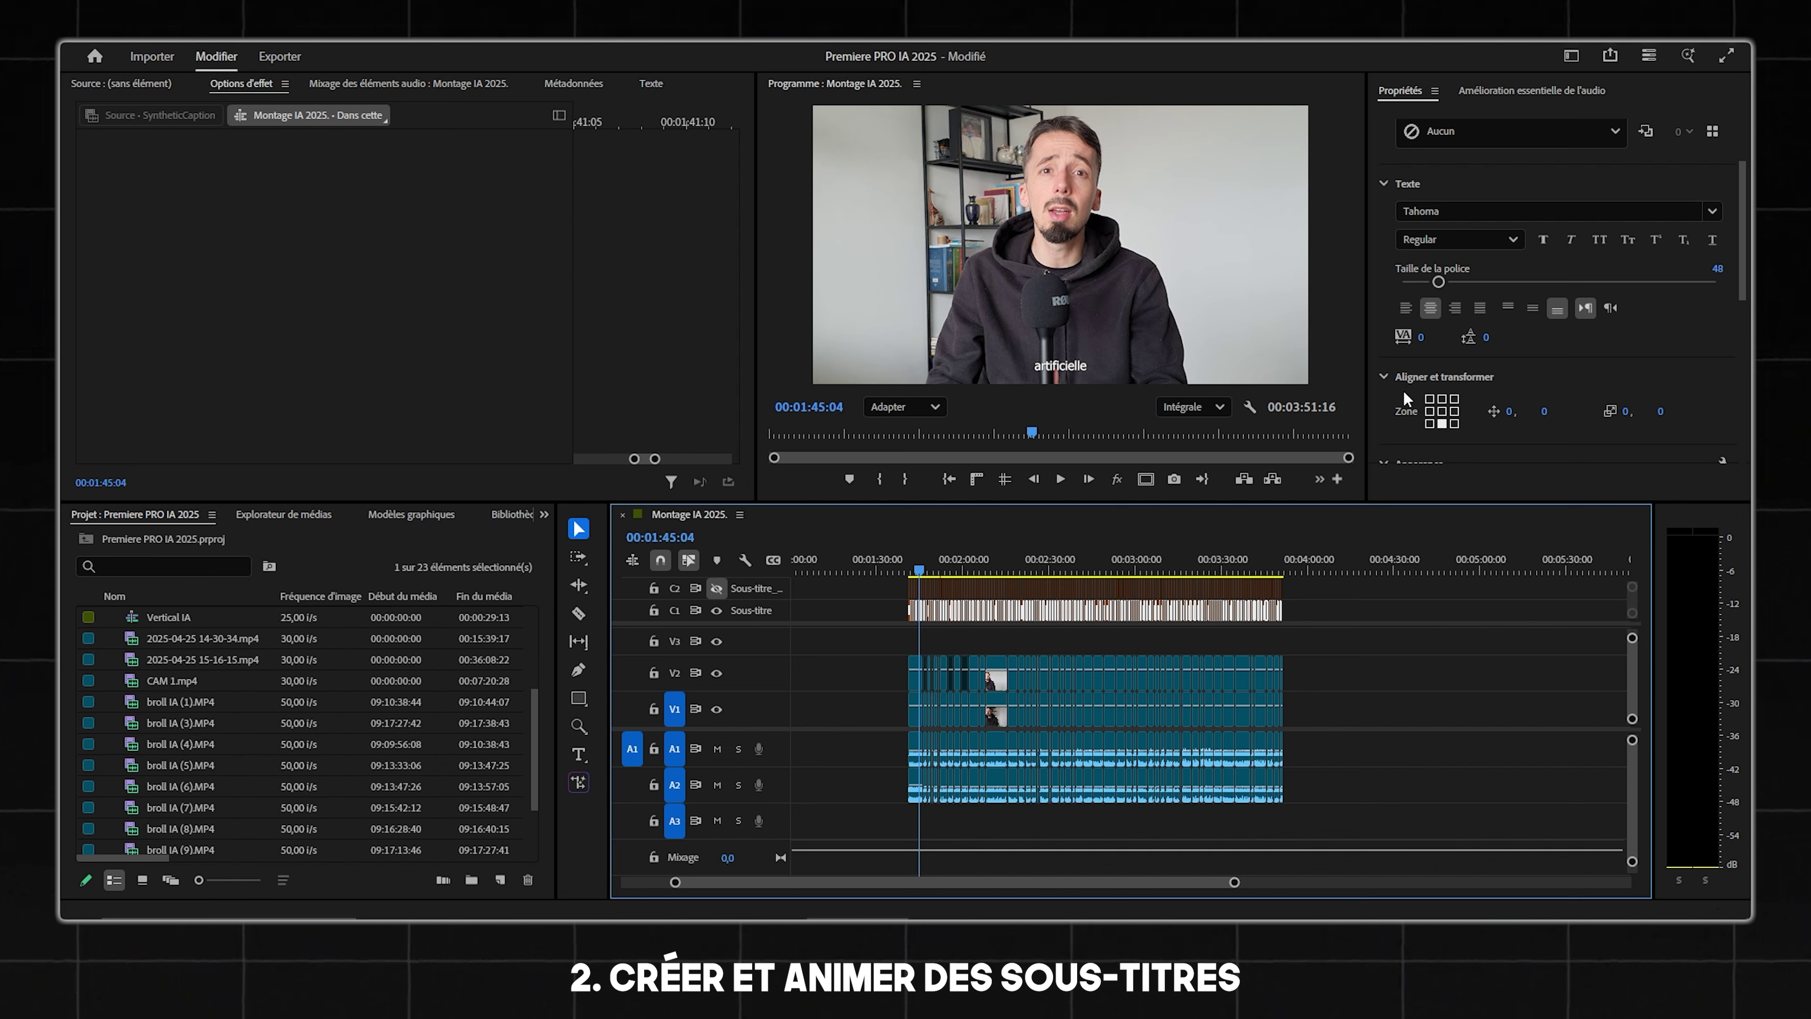
mouse_move(1543, 411)
mouse_down()
mouse_move(1511, 412)
mouse_move(1558, 414)
mouse_up()
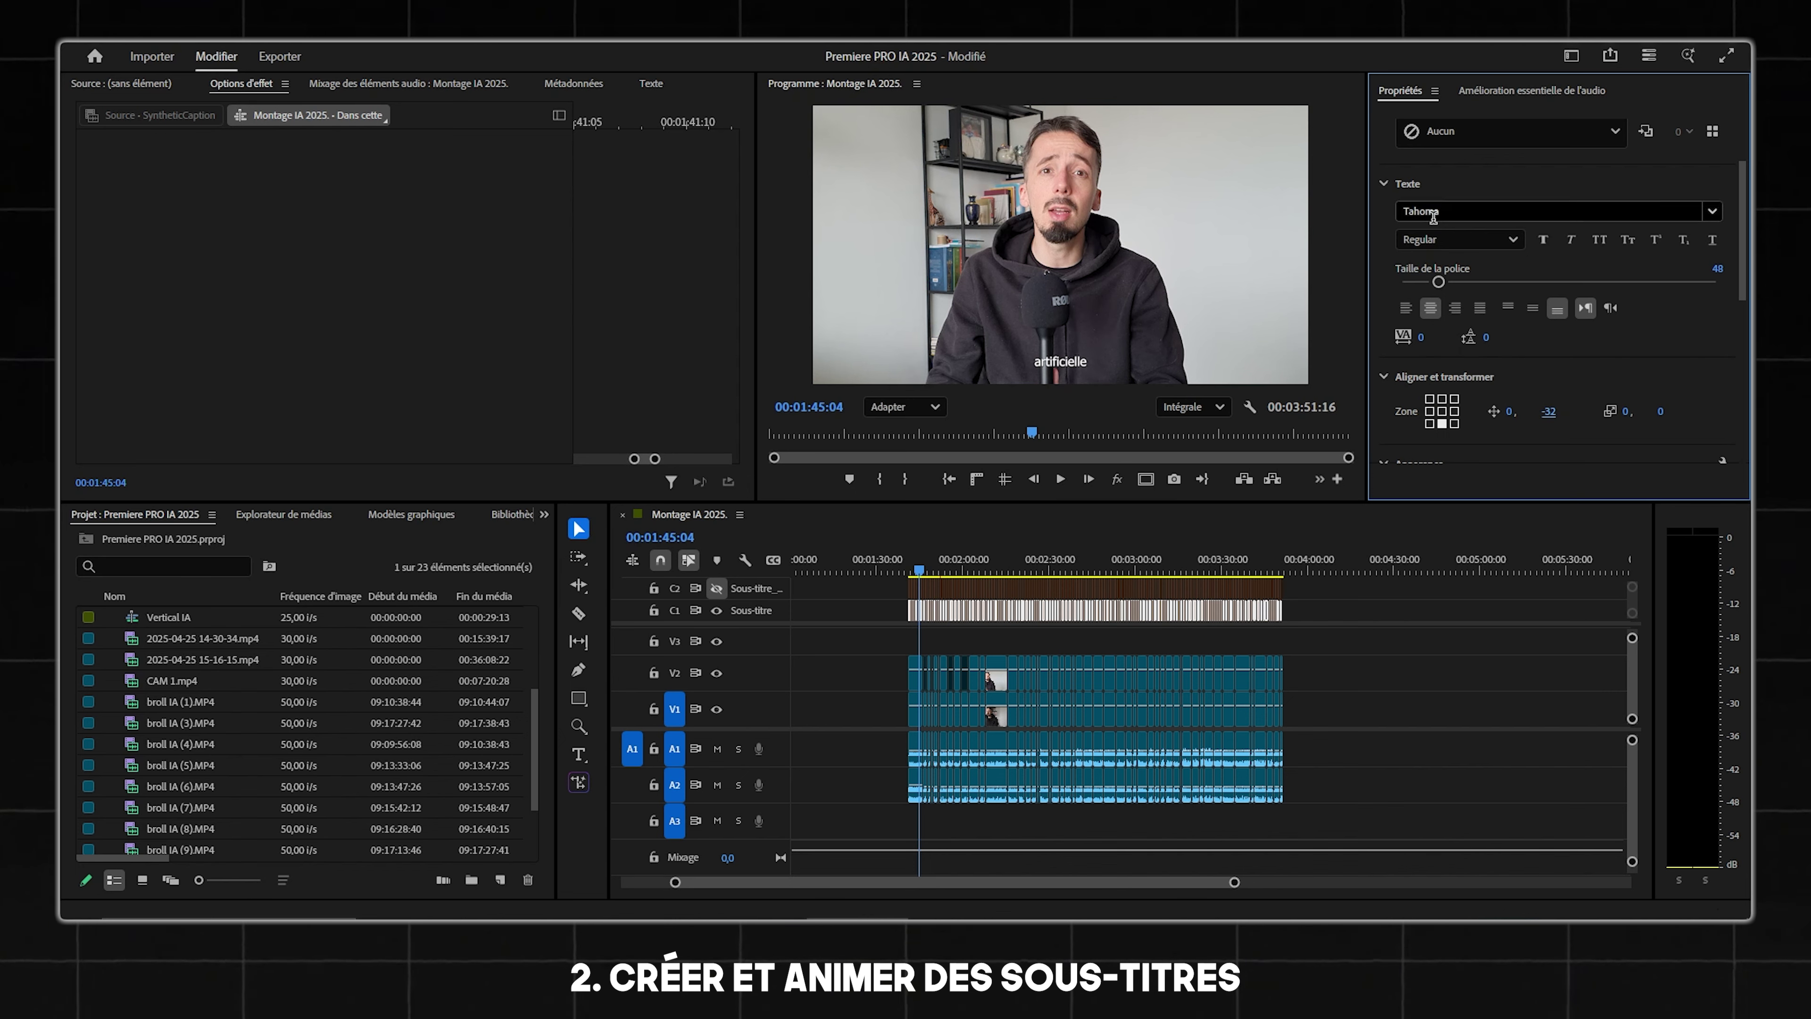
click(1452, 214)
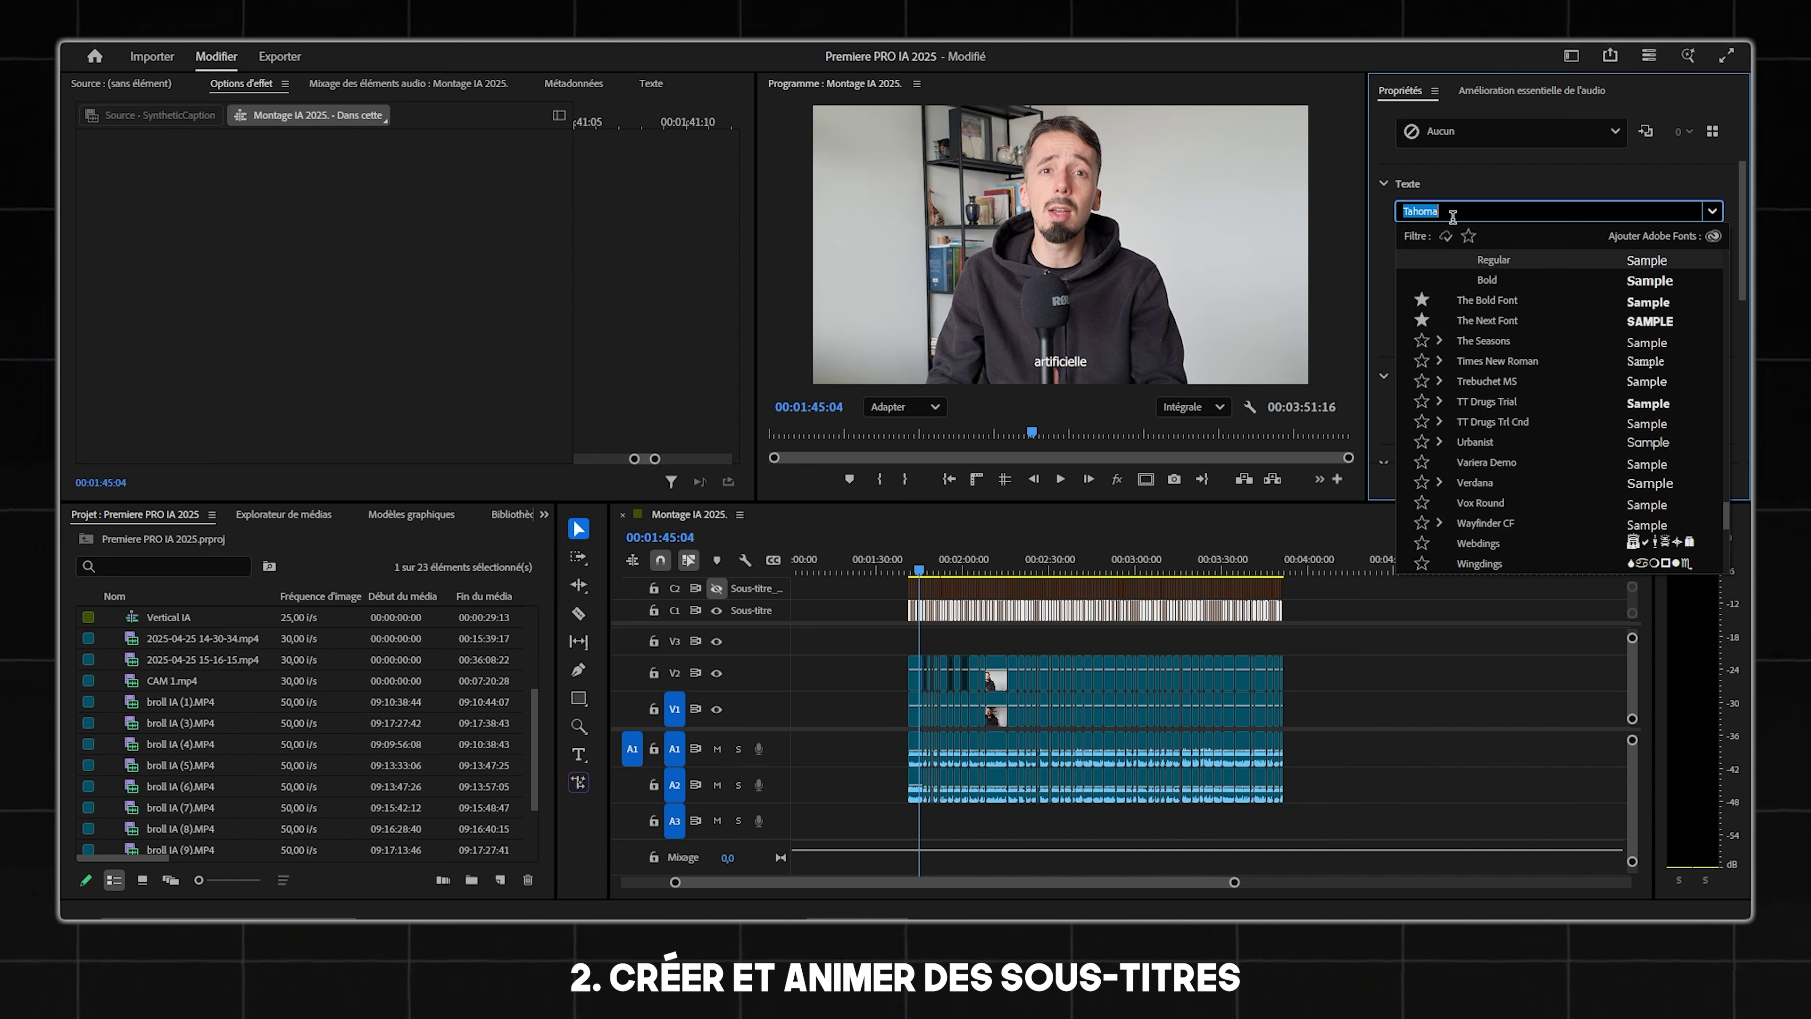
click(1505, 325)
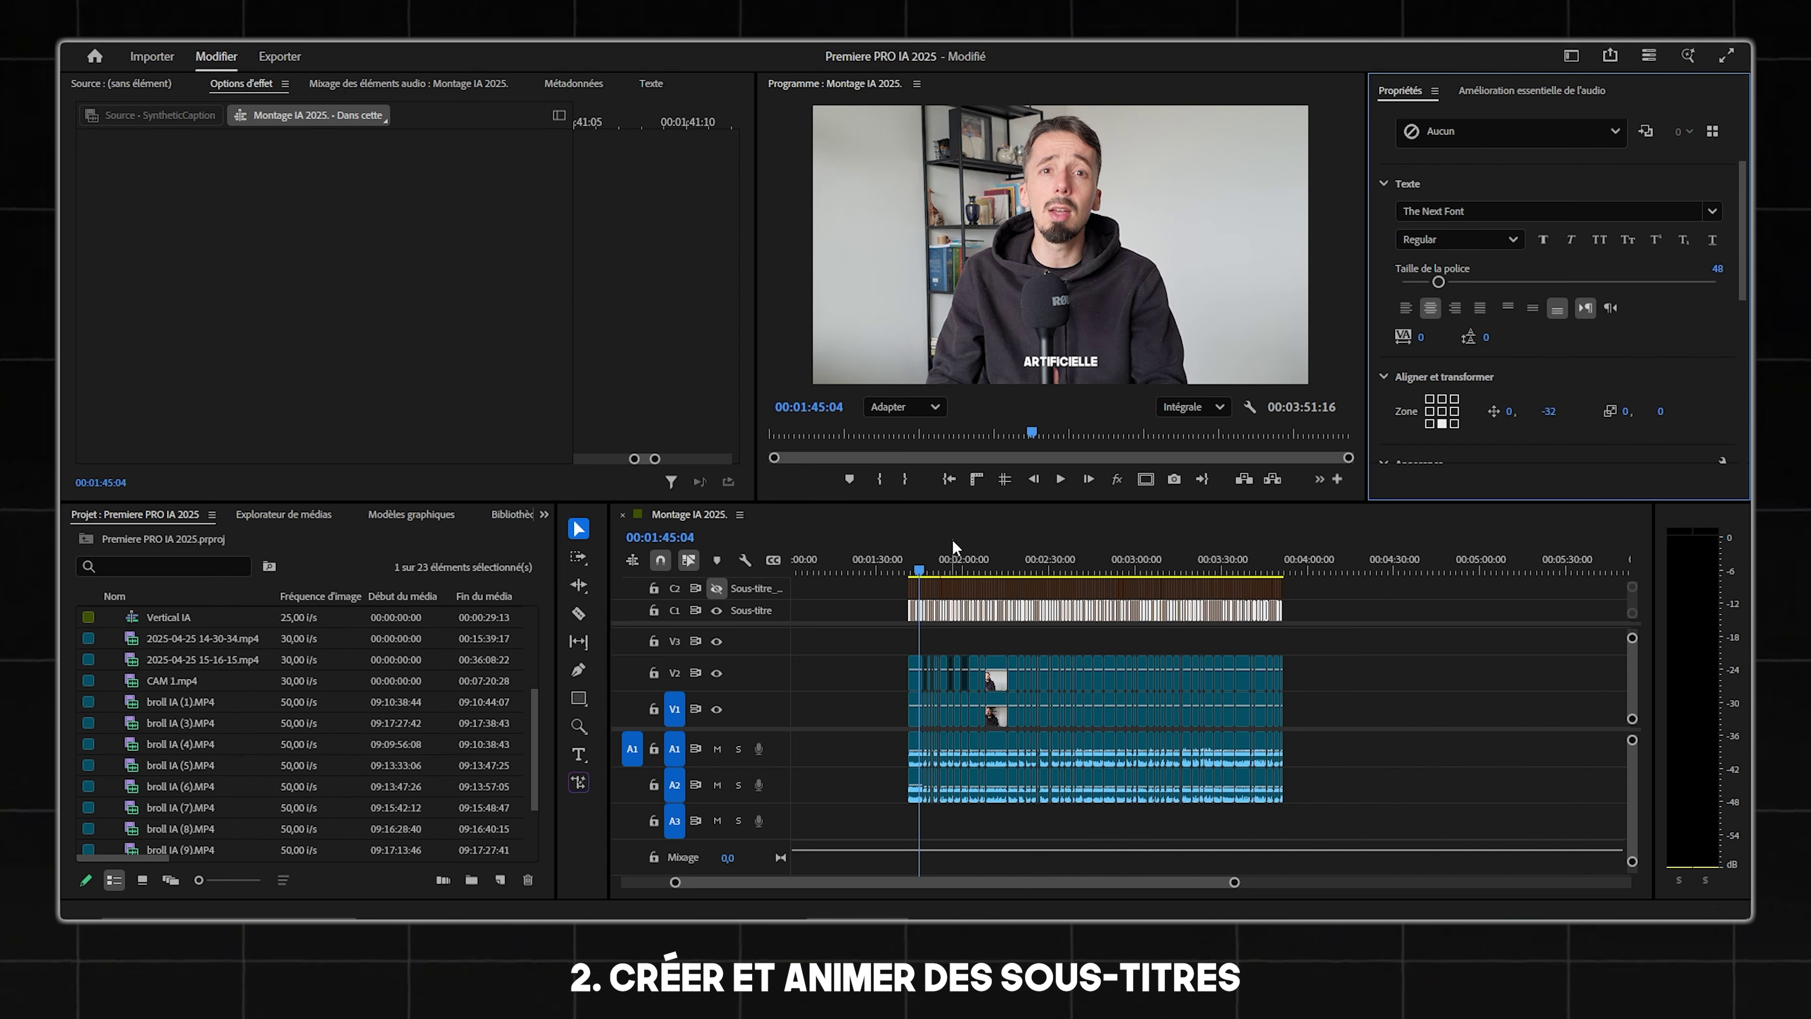
Check the French caption styling at other points up to 00:02:26:22, and reselect all C1 captions to review their properties.
click(979, 560)
click(1041, 560)
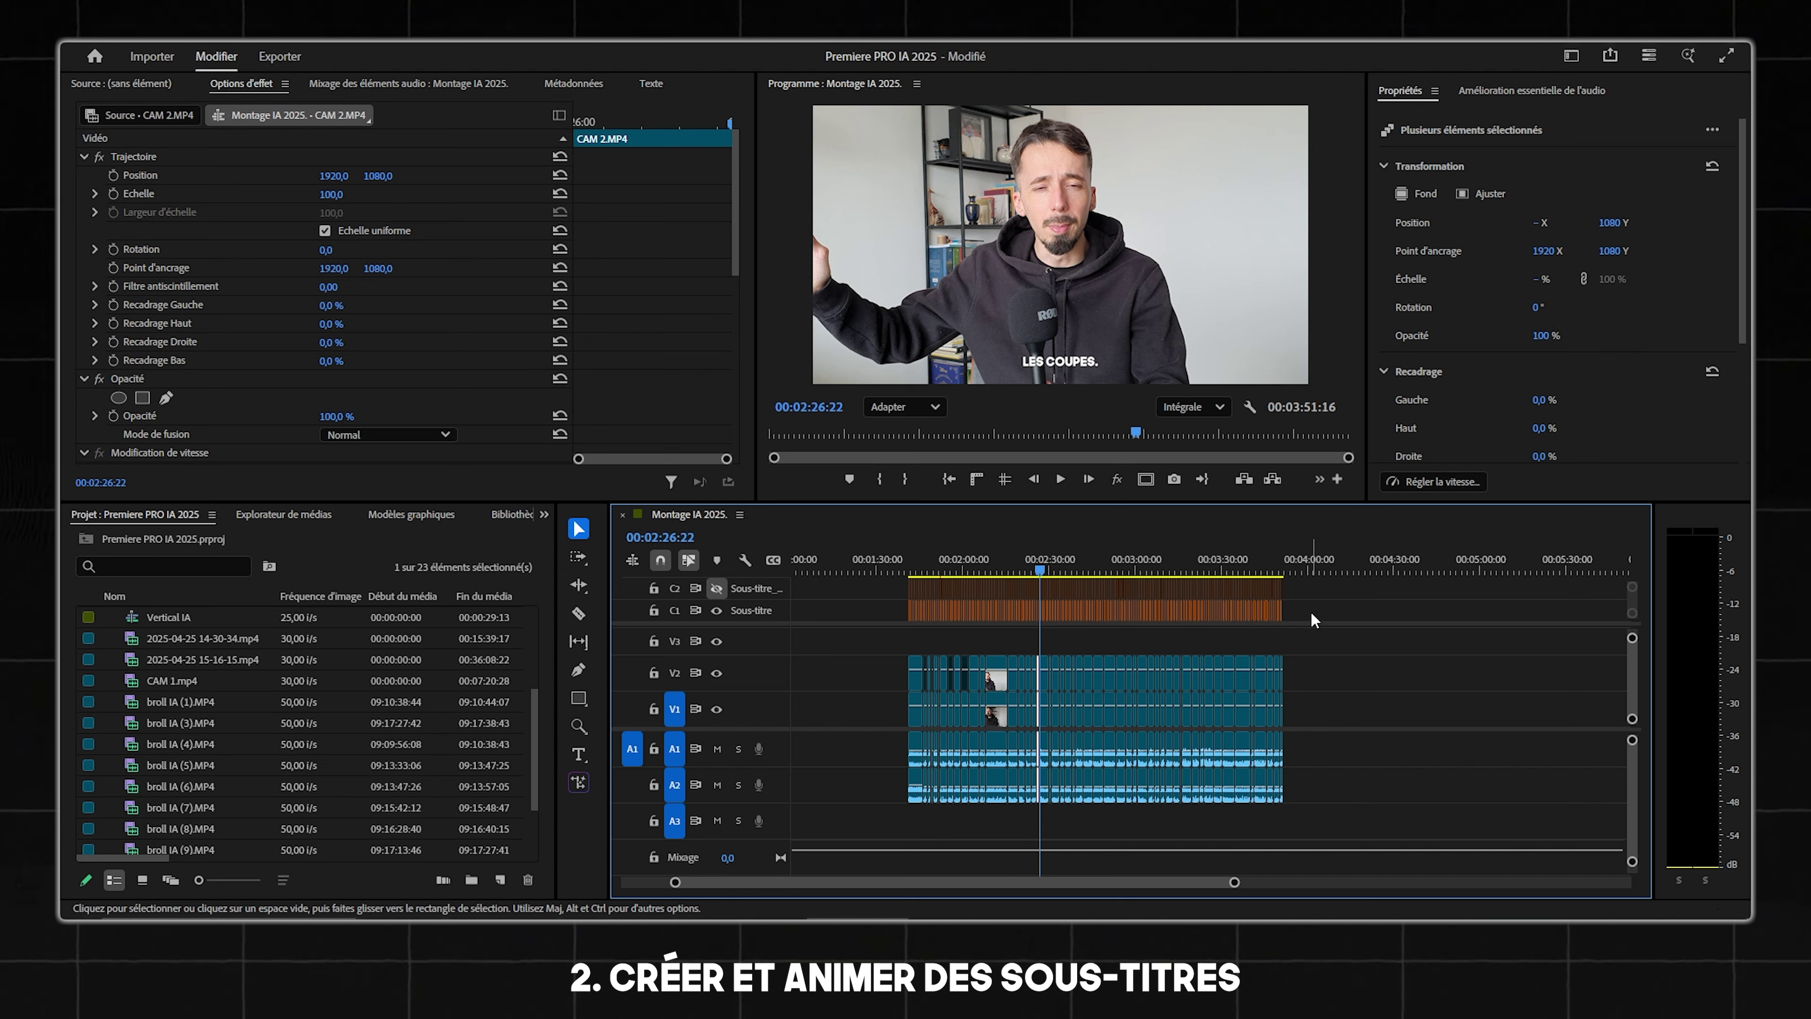
drag(1277, 614, 900, 615)
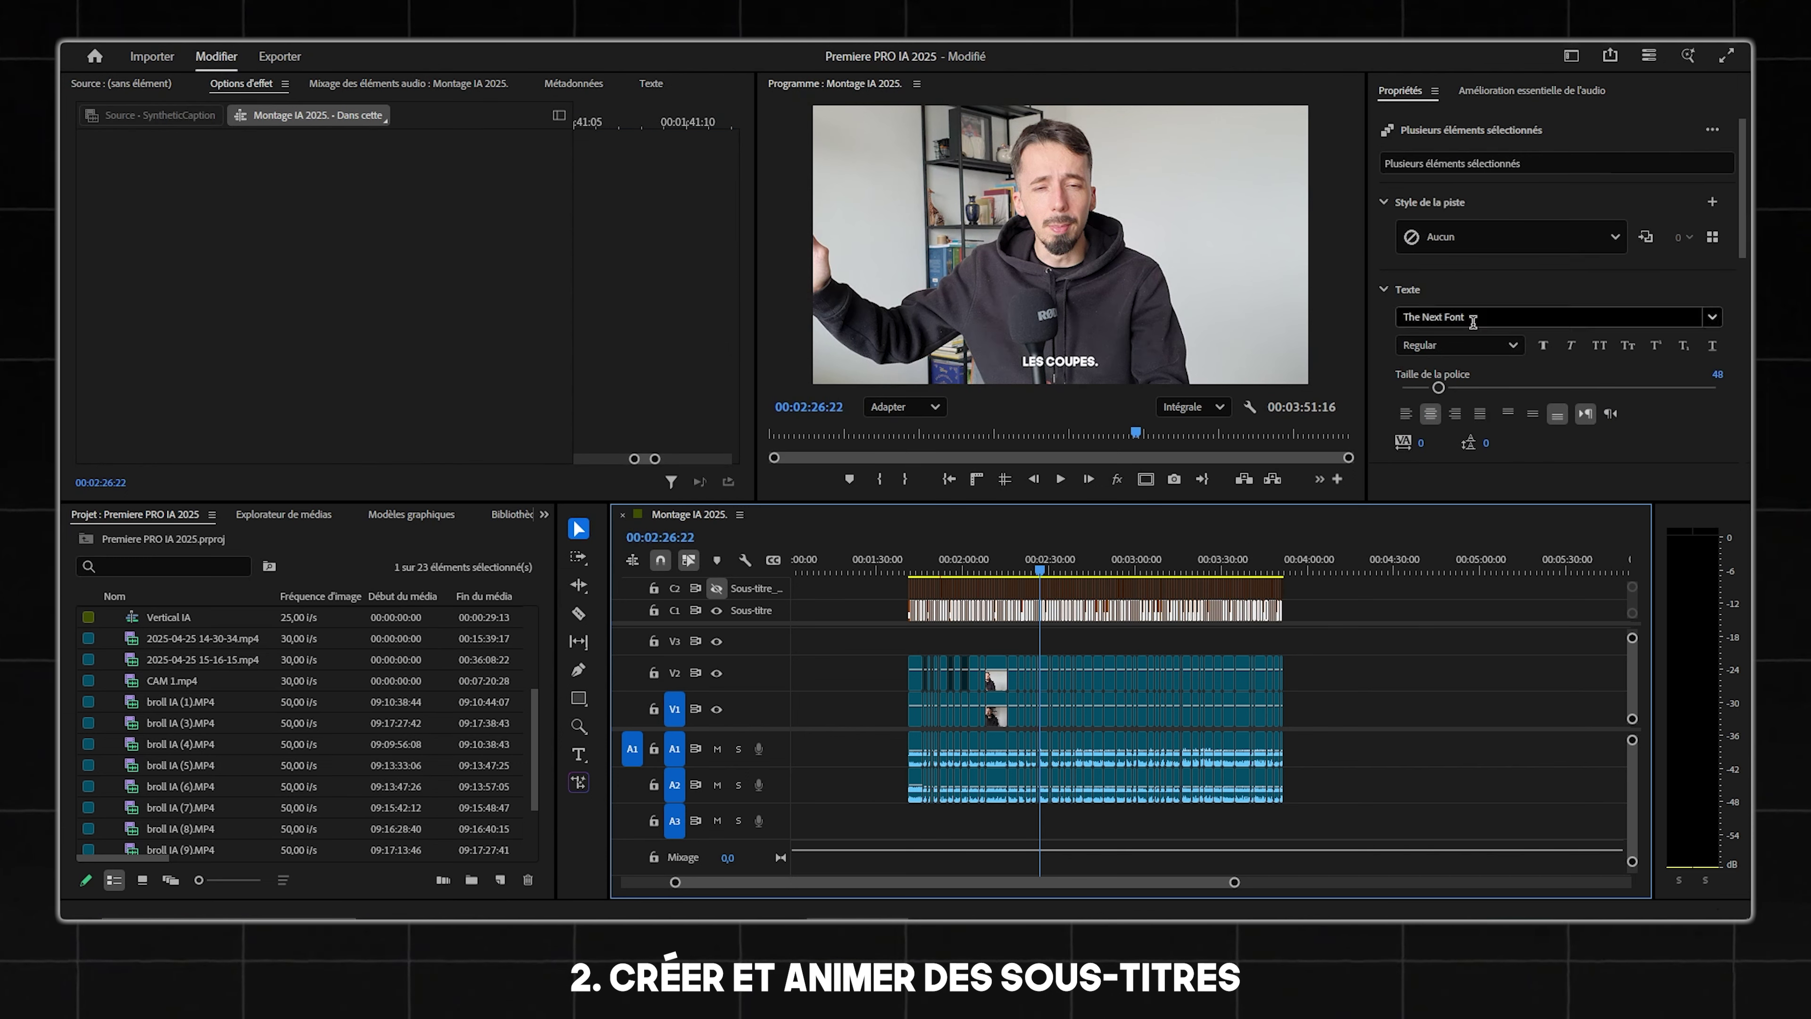
scroll(1378, 411, down, 2)
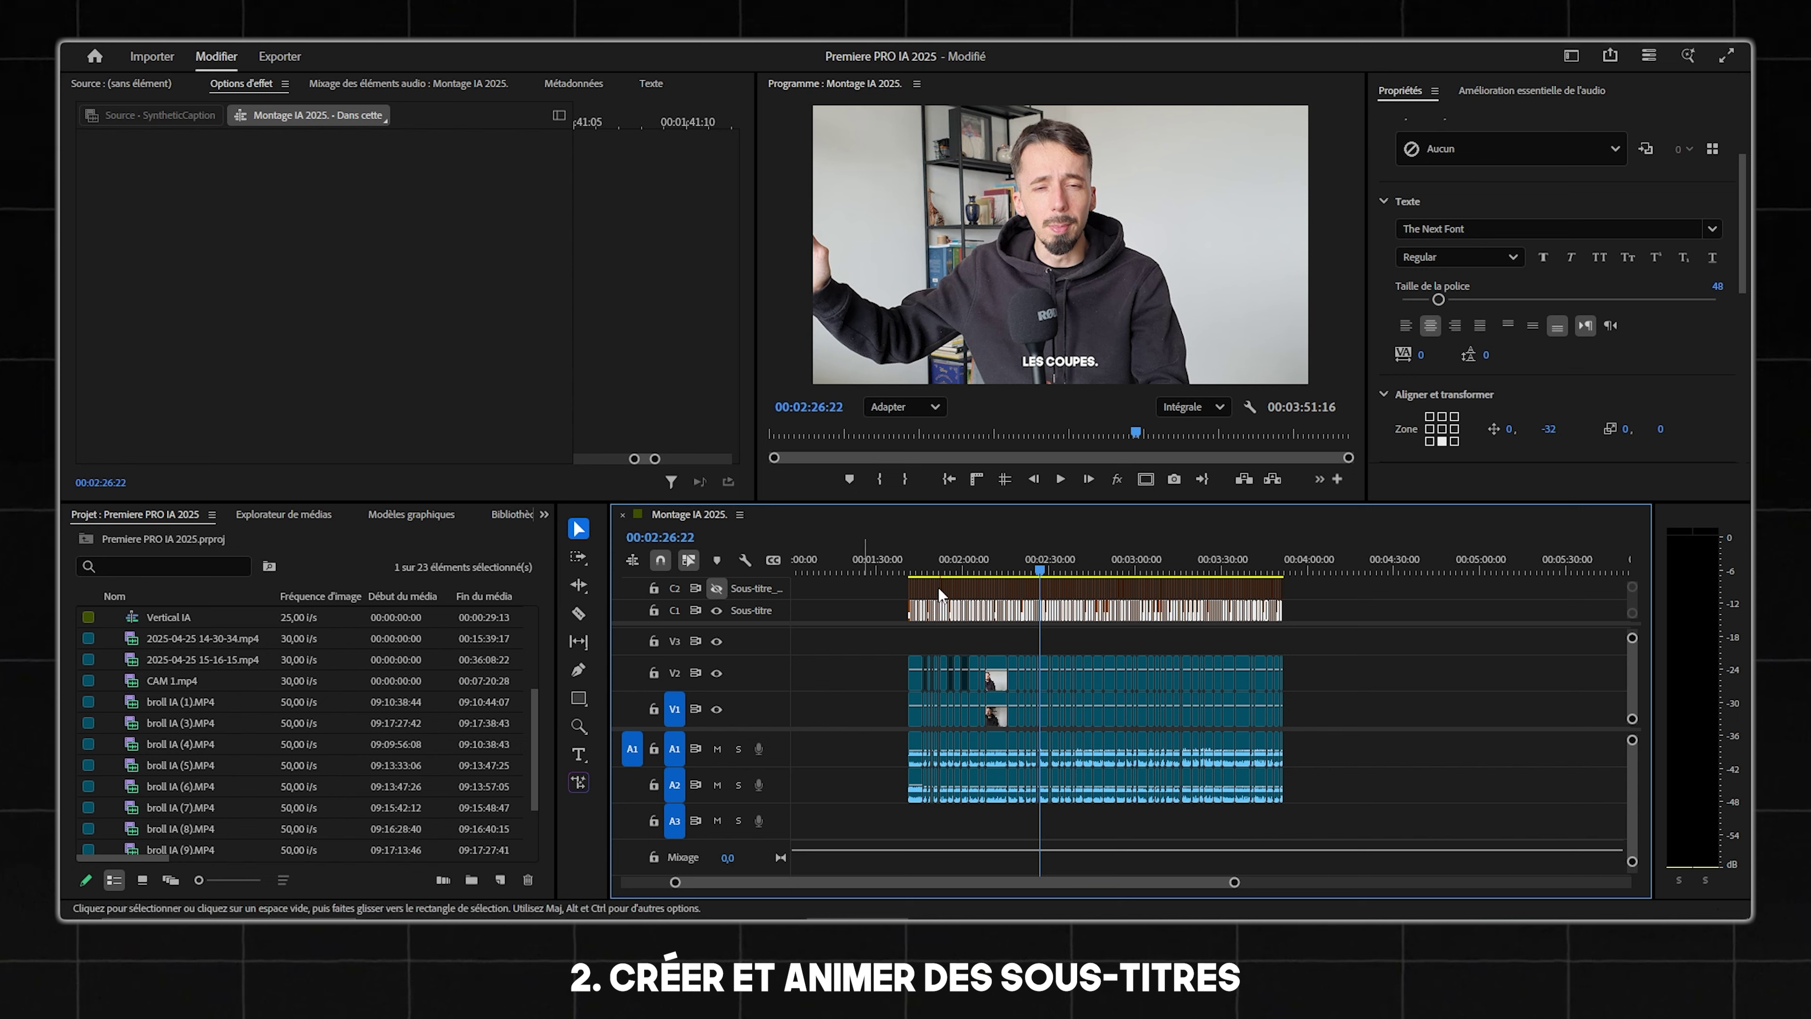
Show the English caption track C2 and align all its captions to the top-centre zone of the frame.
click(718, 589)
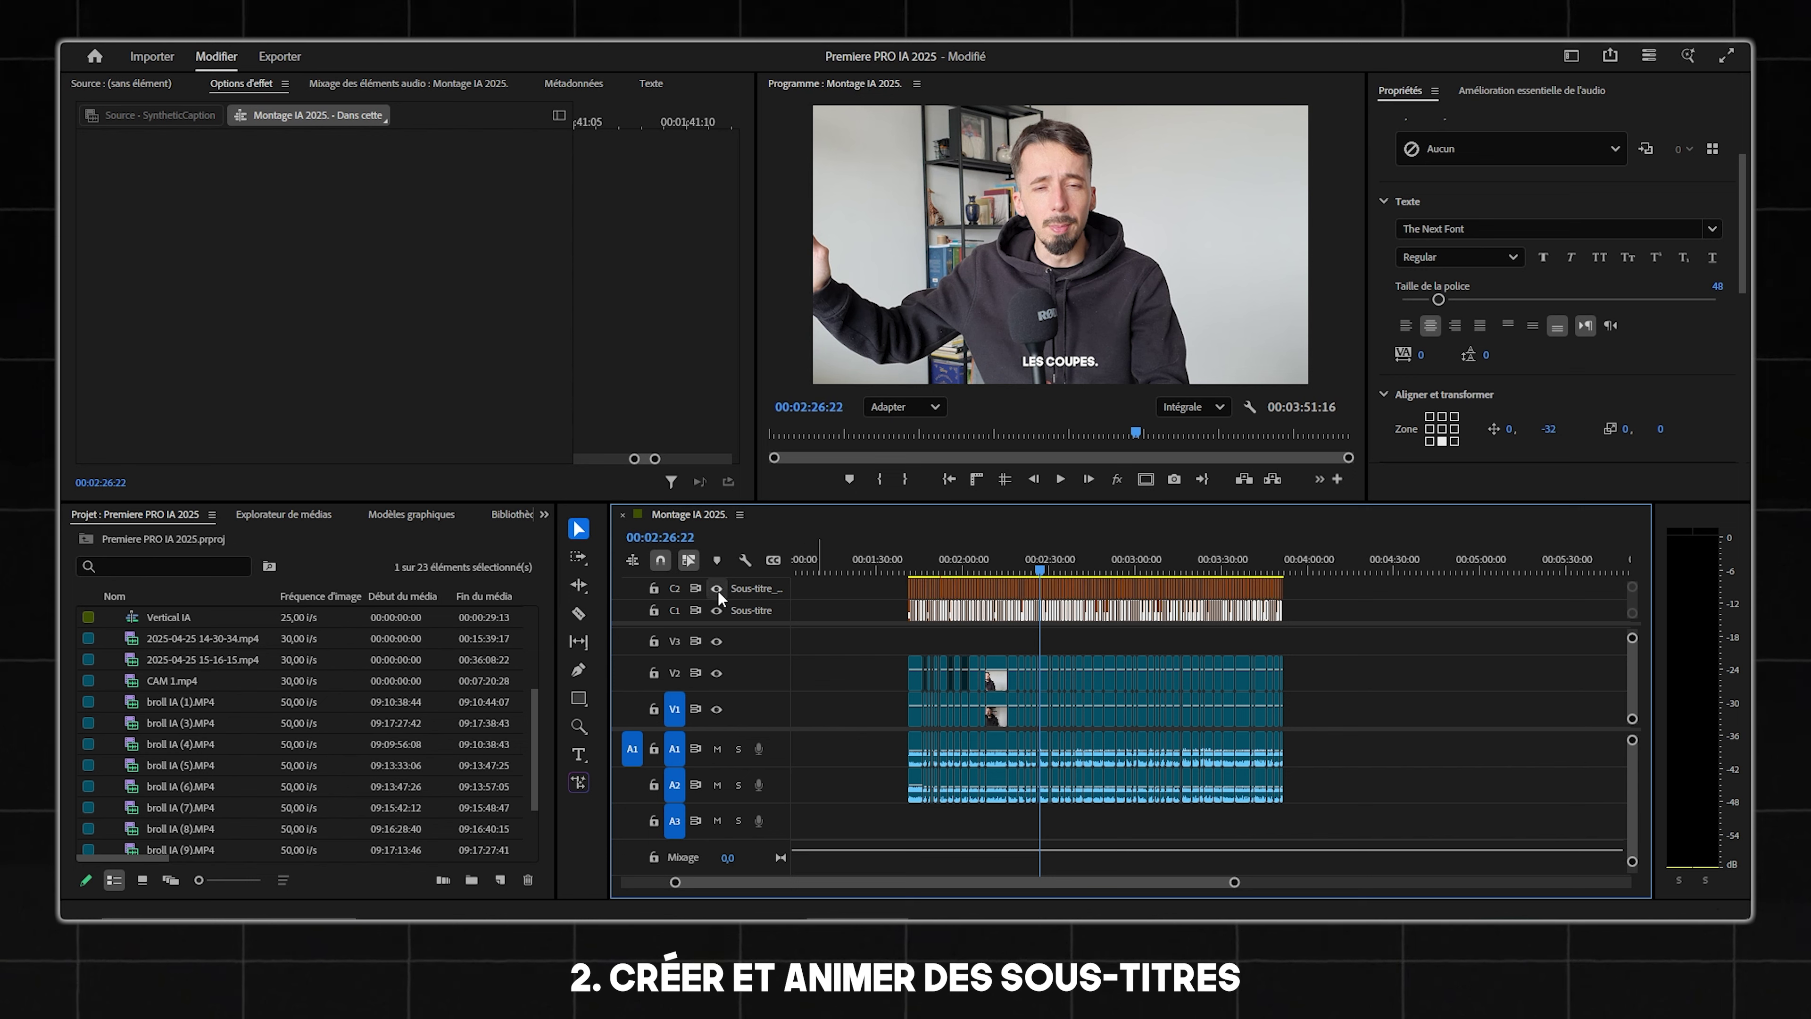
drag(1349, 572, 858, 598)
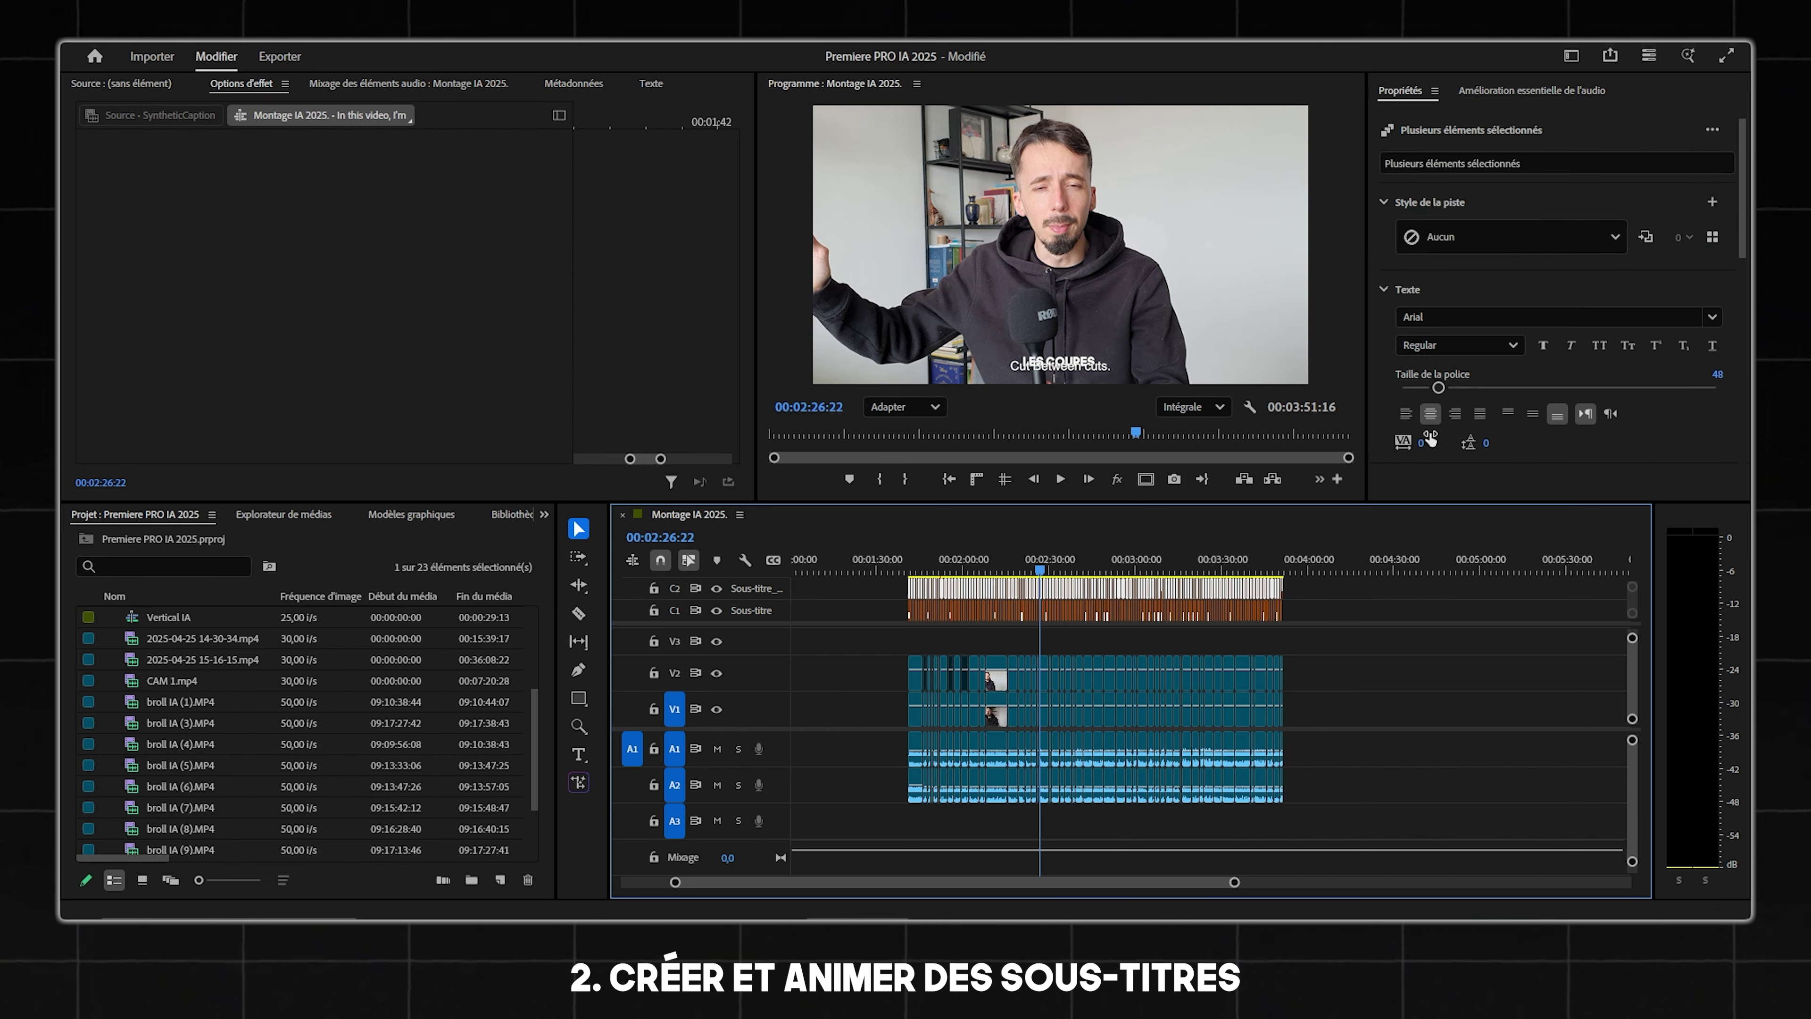
scroll(1429, 438, down, 3)
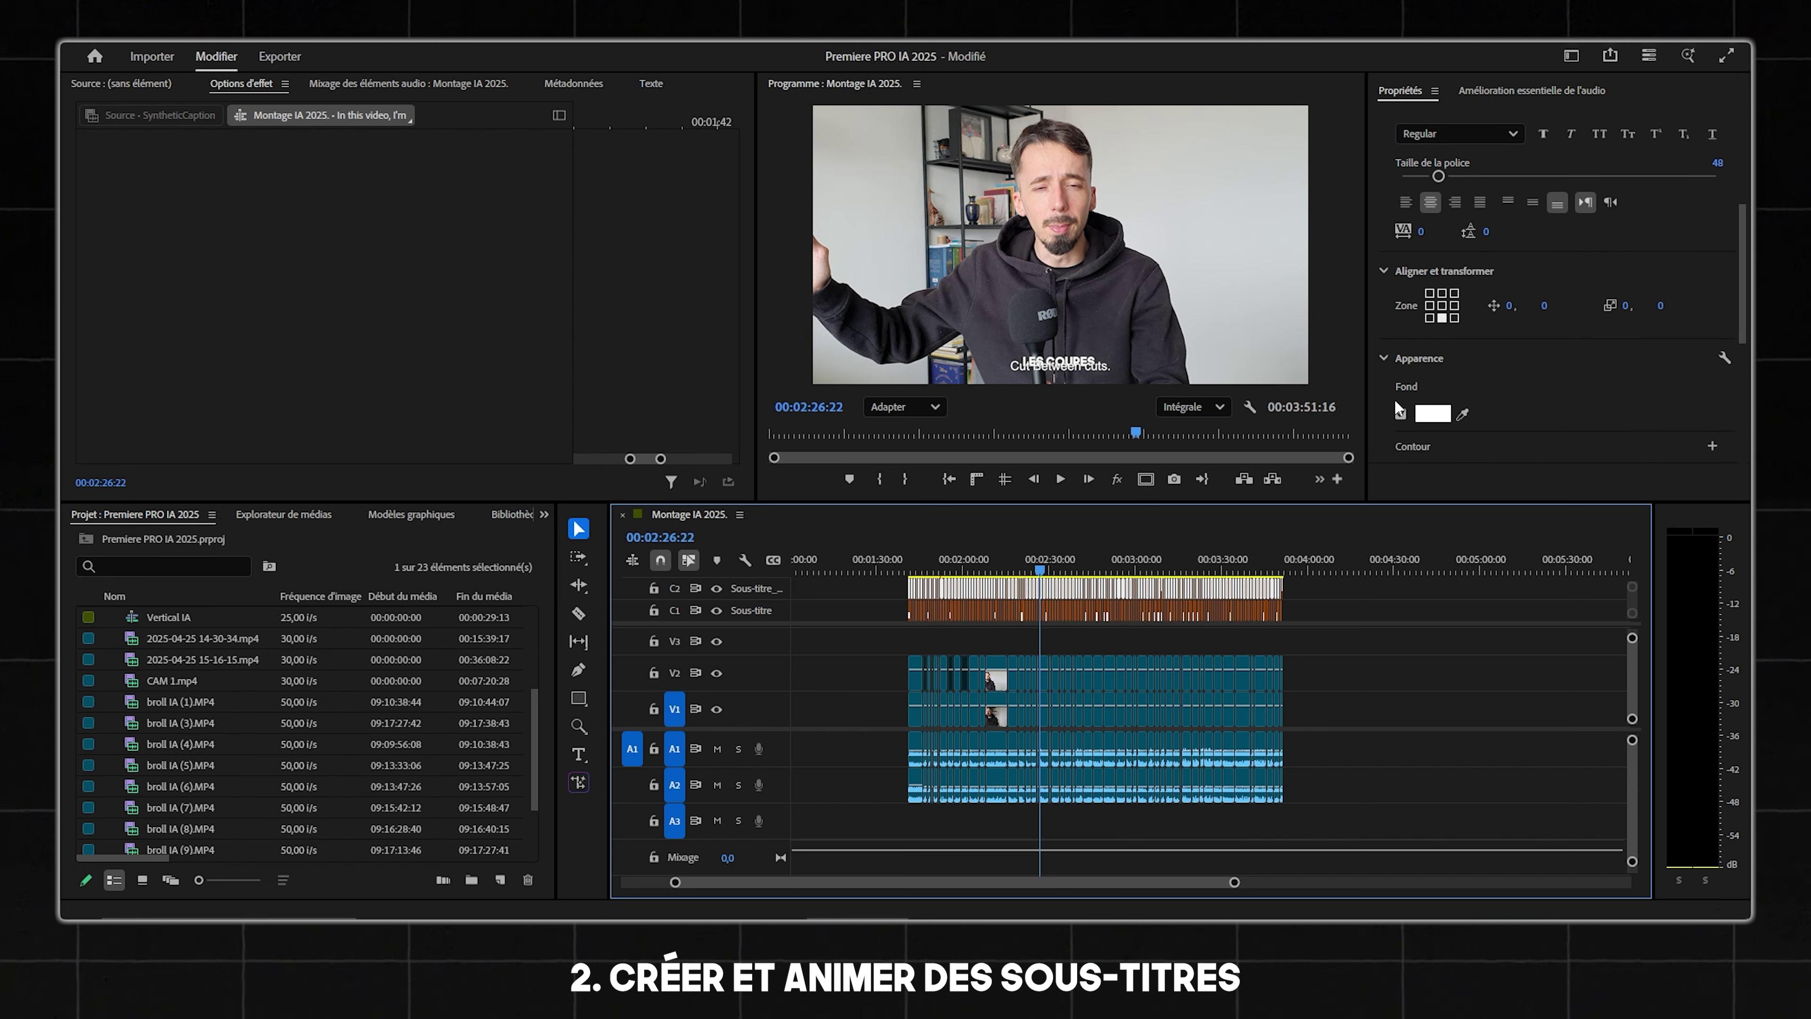
click(1442, 294)
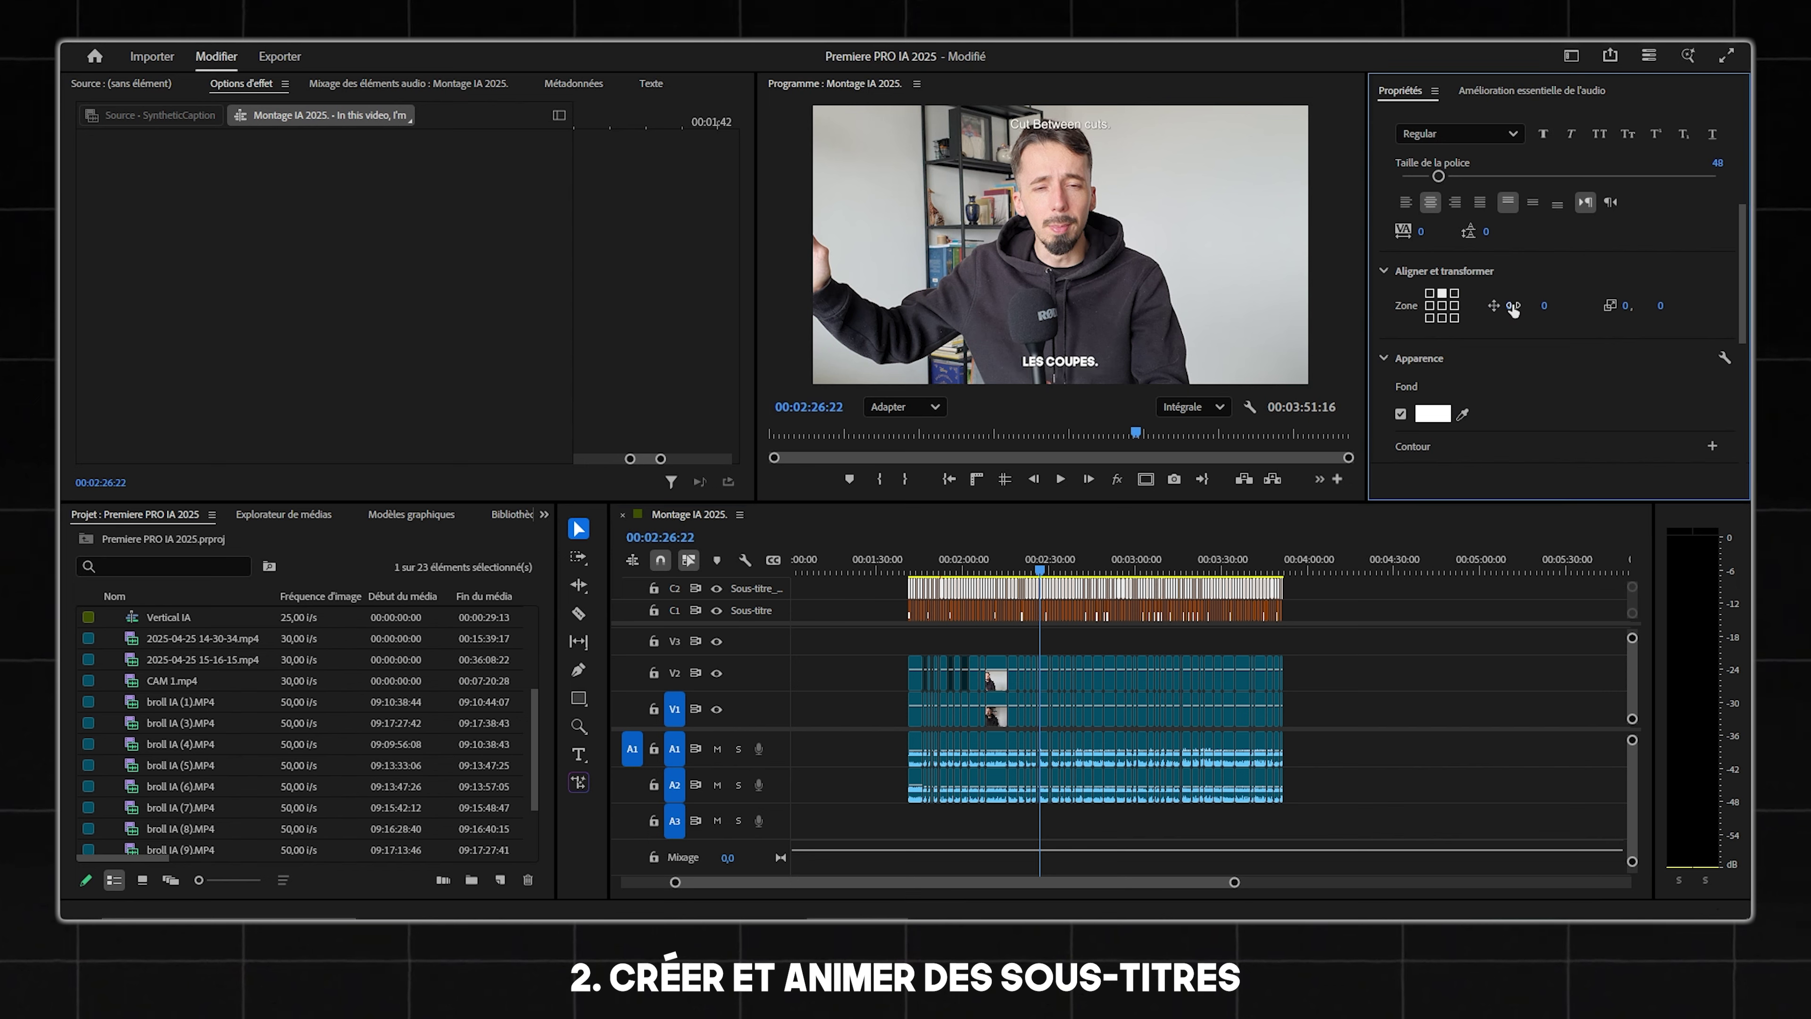
Set the vertical offset of all English captions on C2 to 108 and their font to The Next Font.
drag(1544, 306, 1611, 313)
scroll(1377, 214, up, 3)
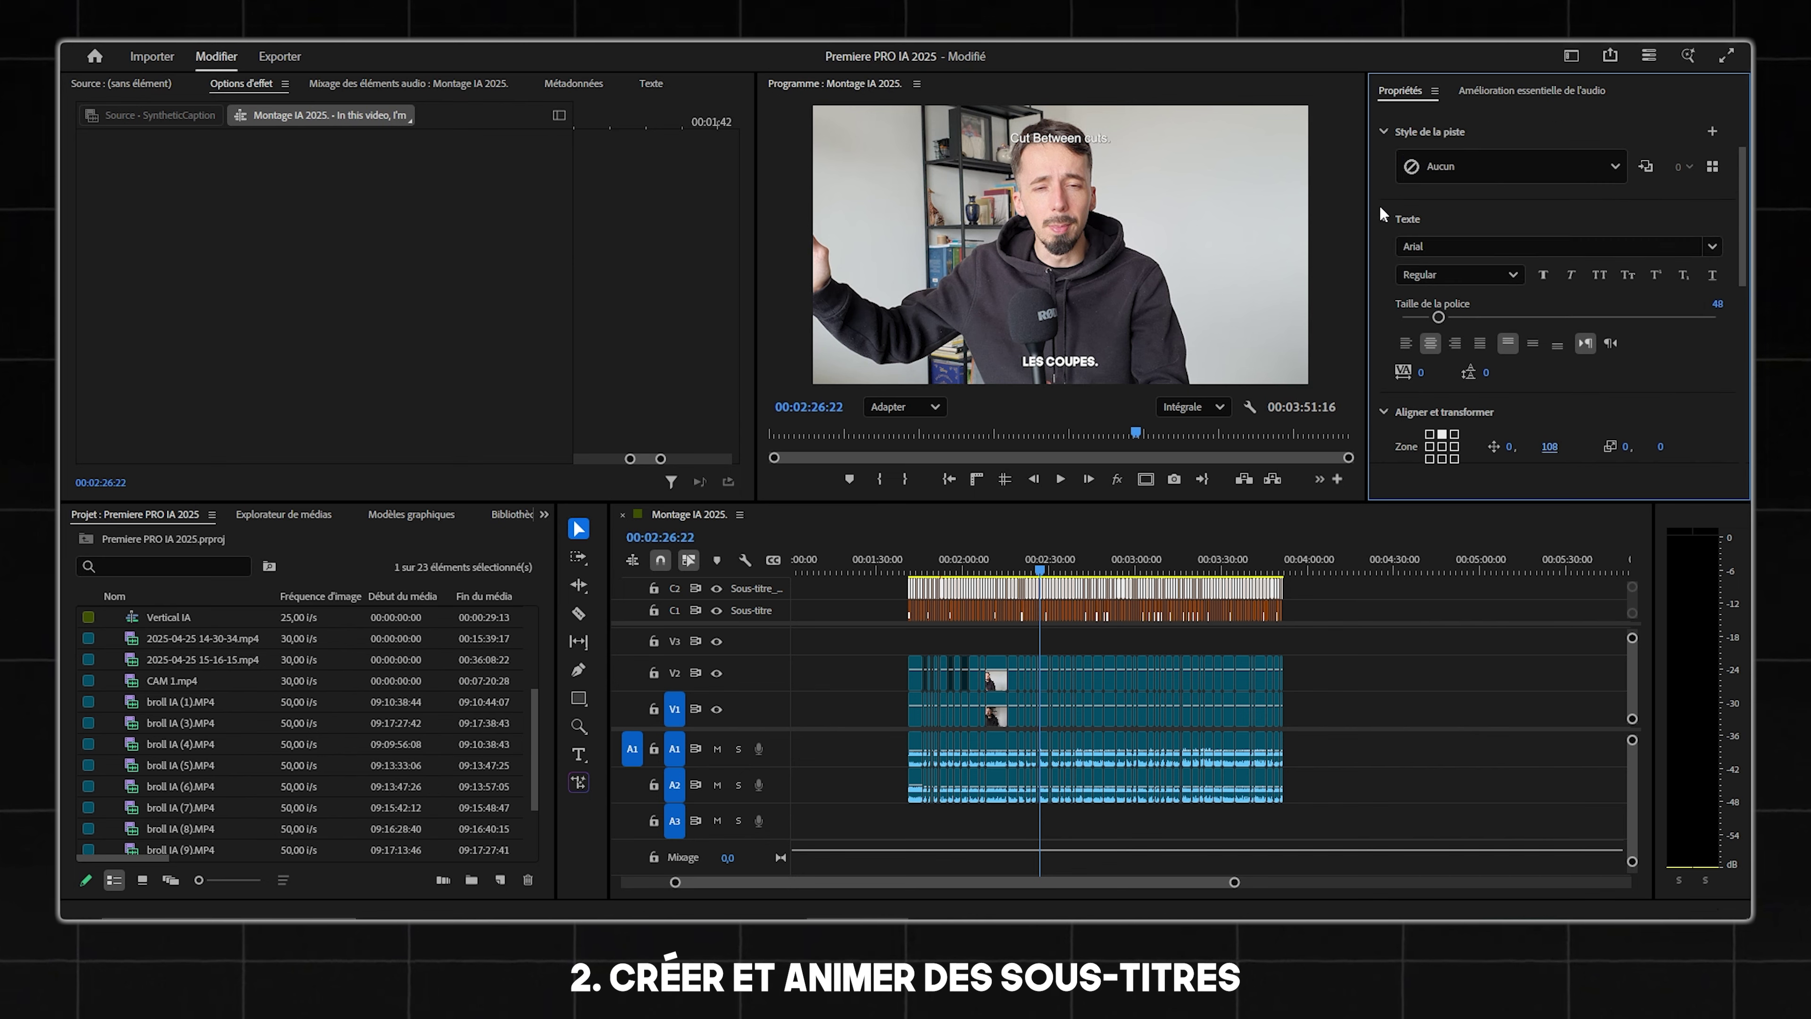
click(1442, 246)
scroll(1492, 371, up, 5)
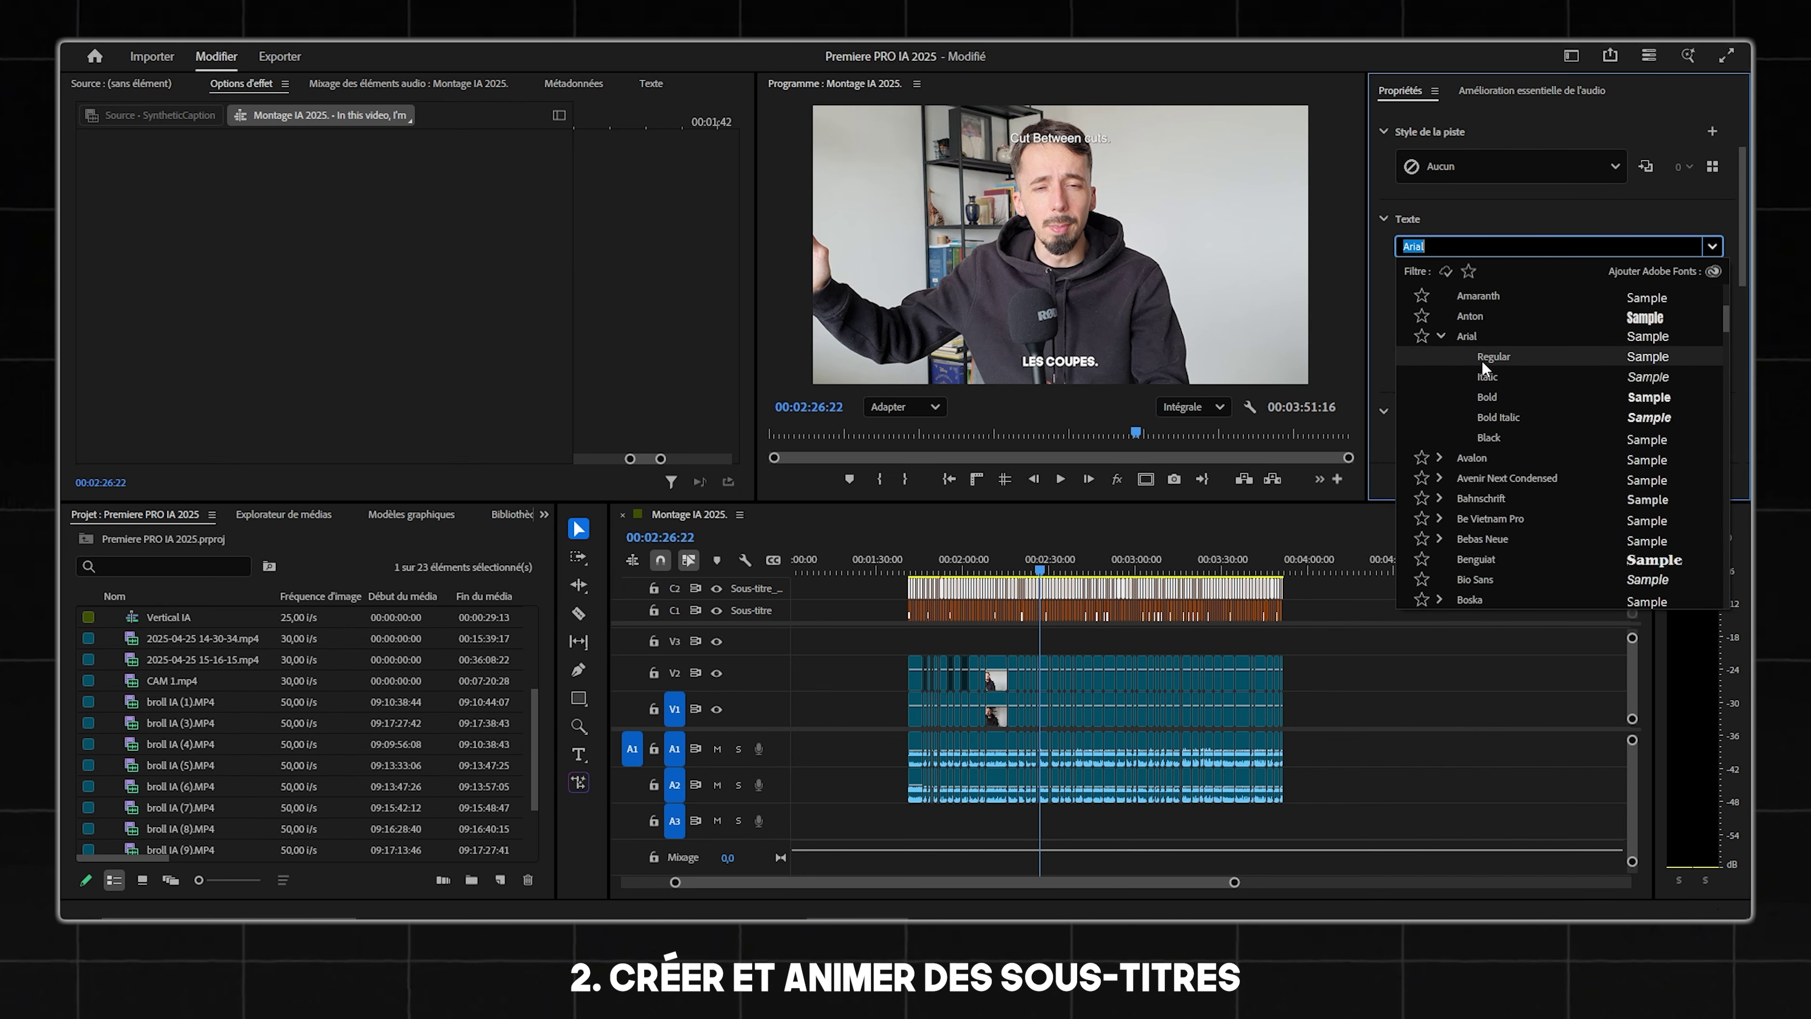
click(1522, 298)
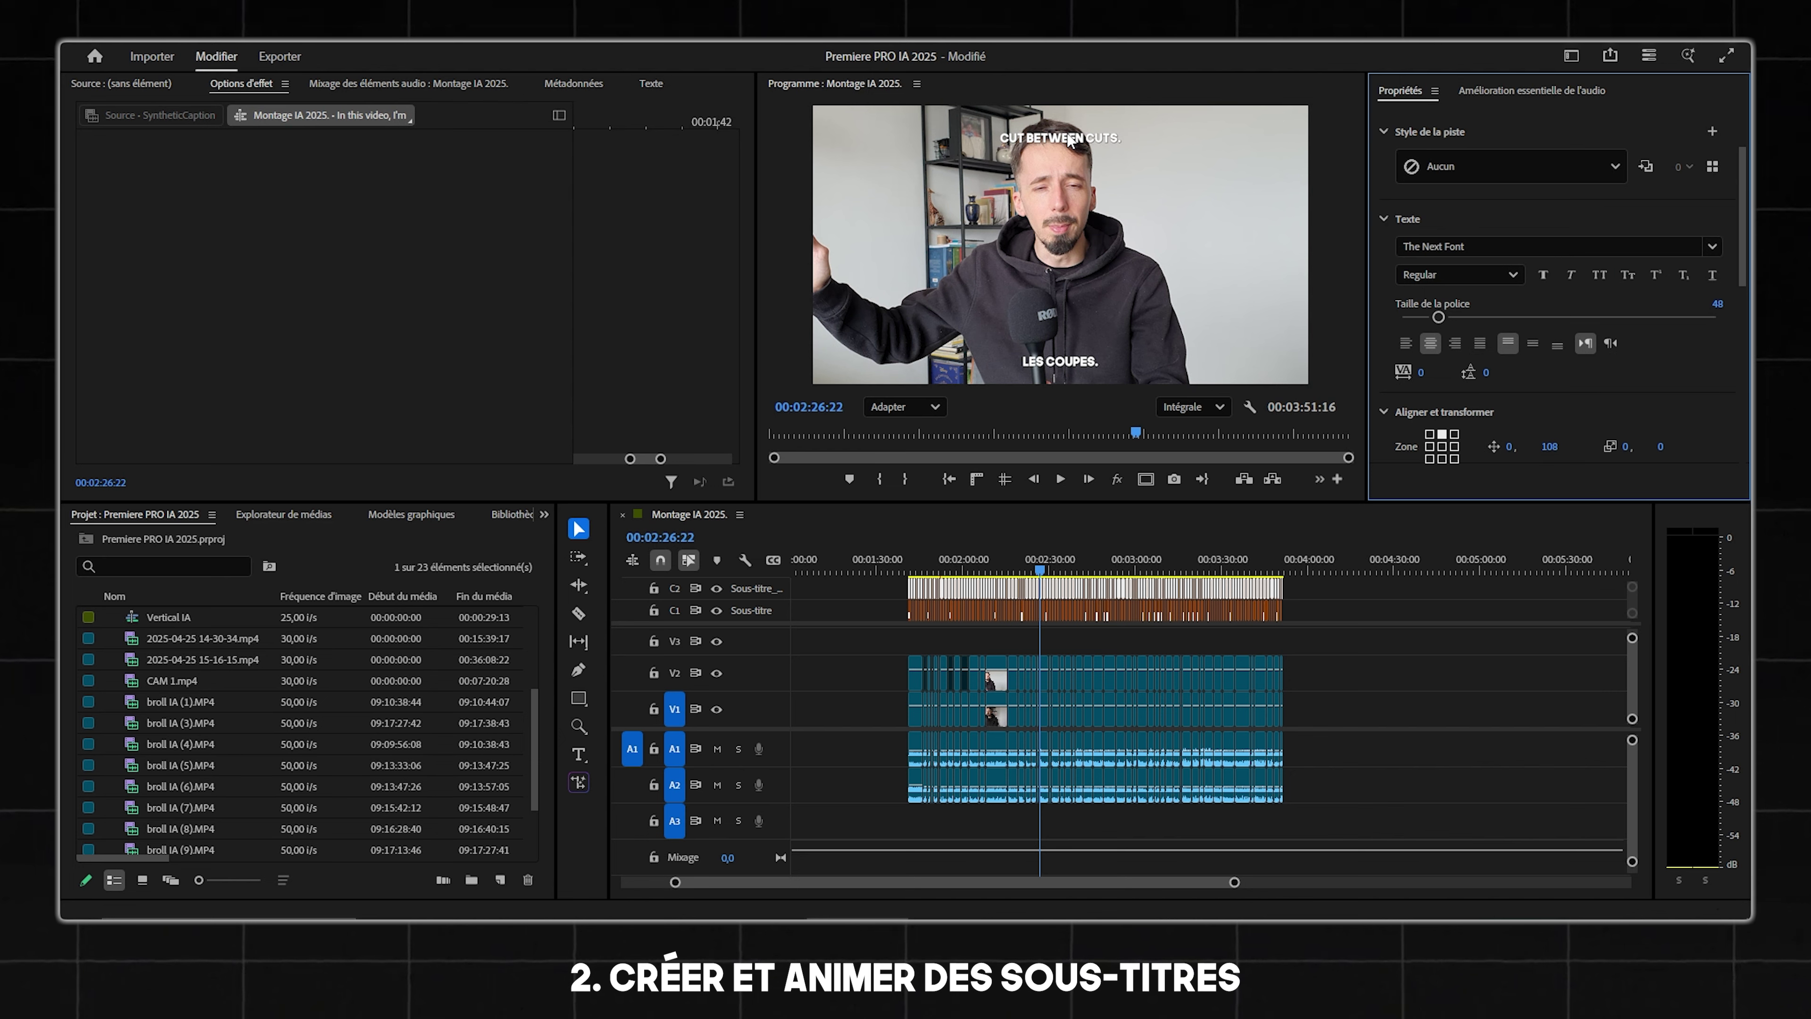
drag(1069, 139, 946, 335)
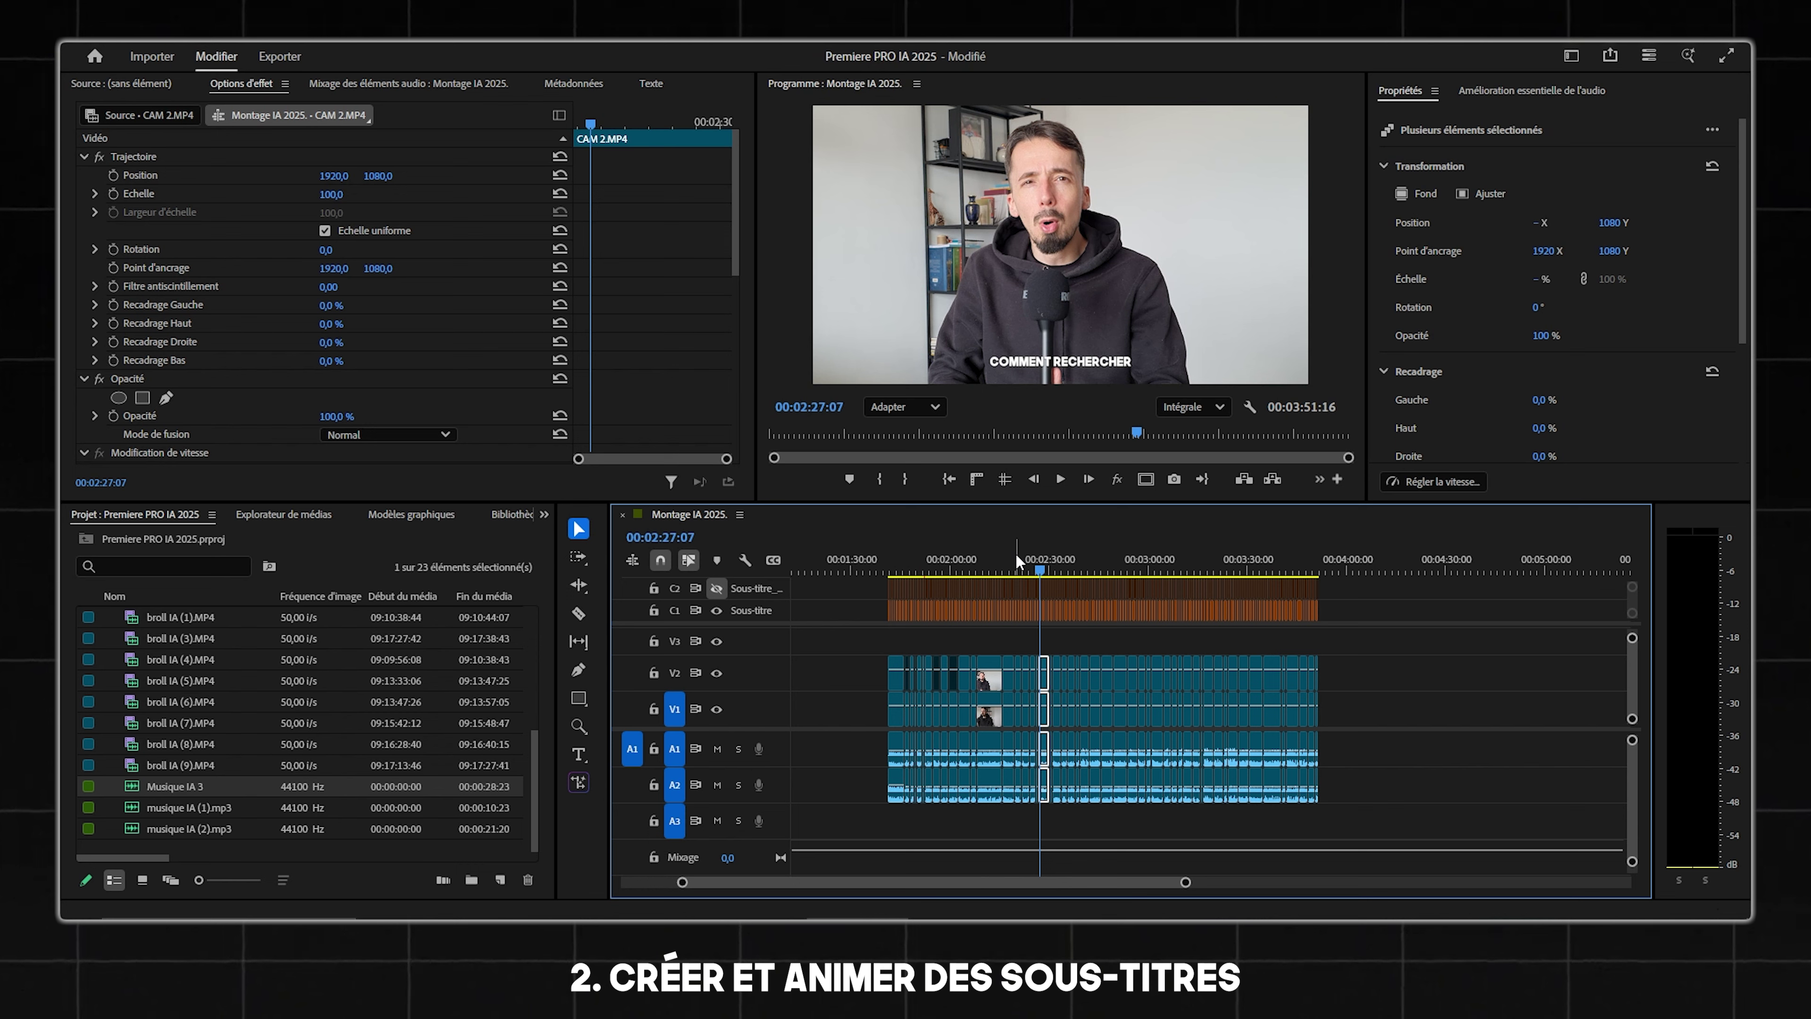
Select all French captions on C1 and upgrade them to graphics.
scroll(1014, 557, up, 1)
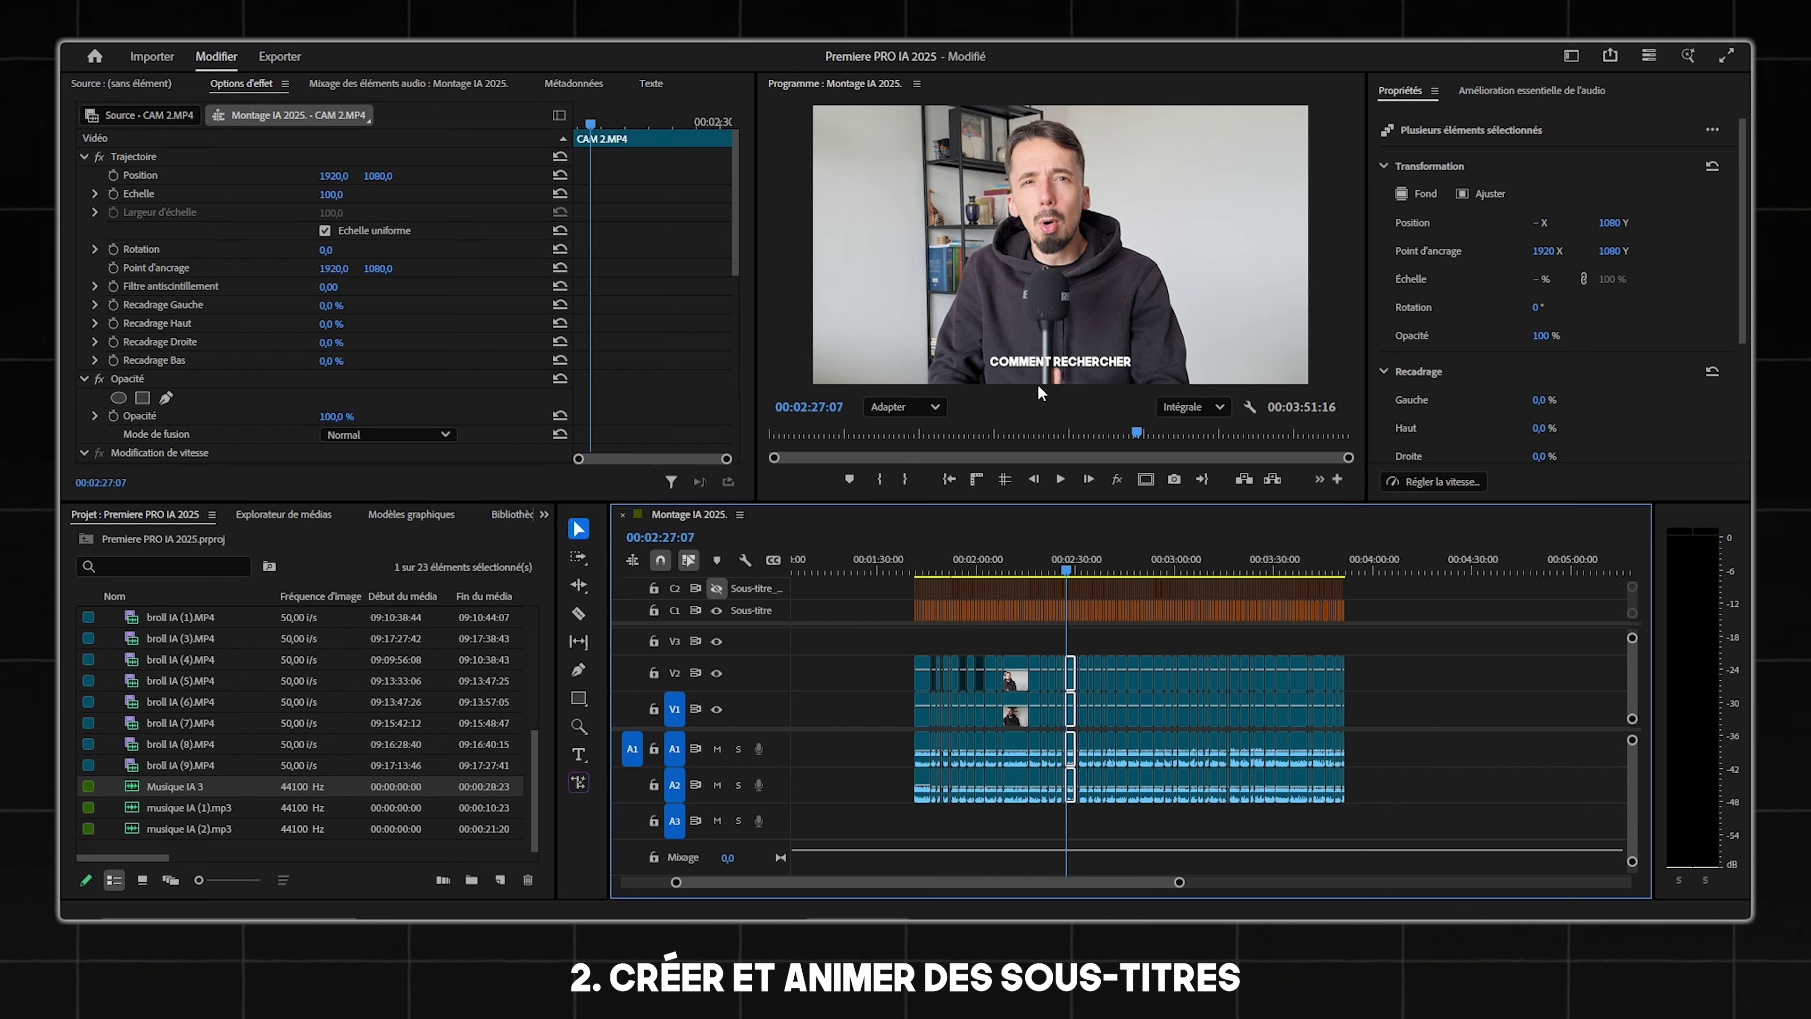
click(1386, 614)
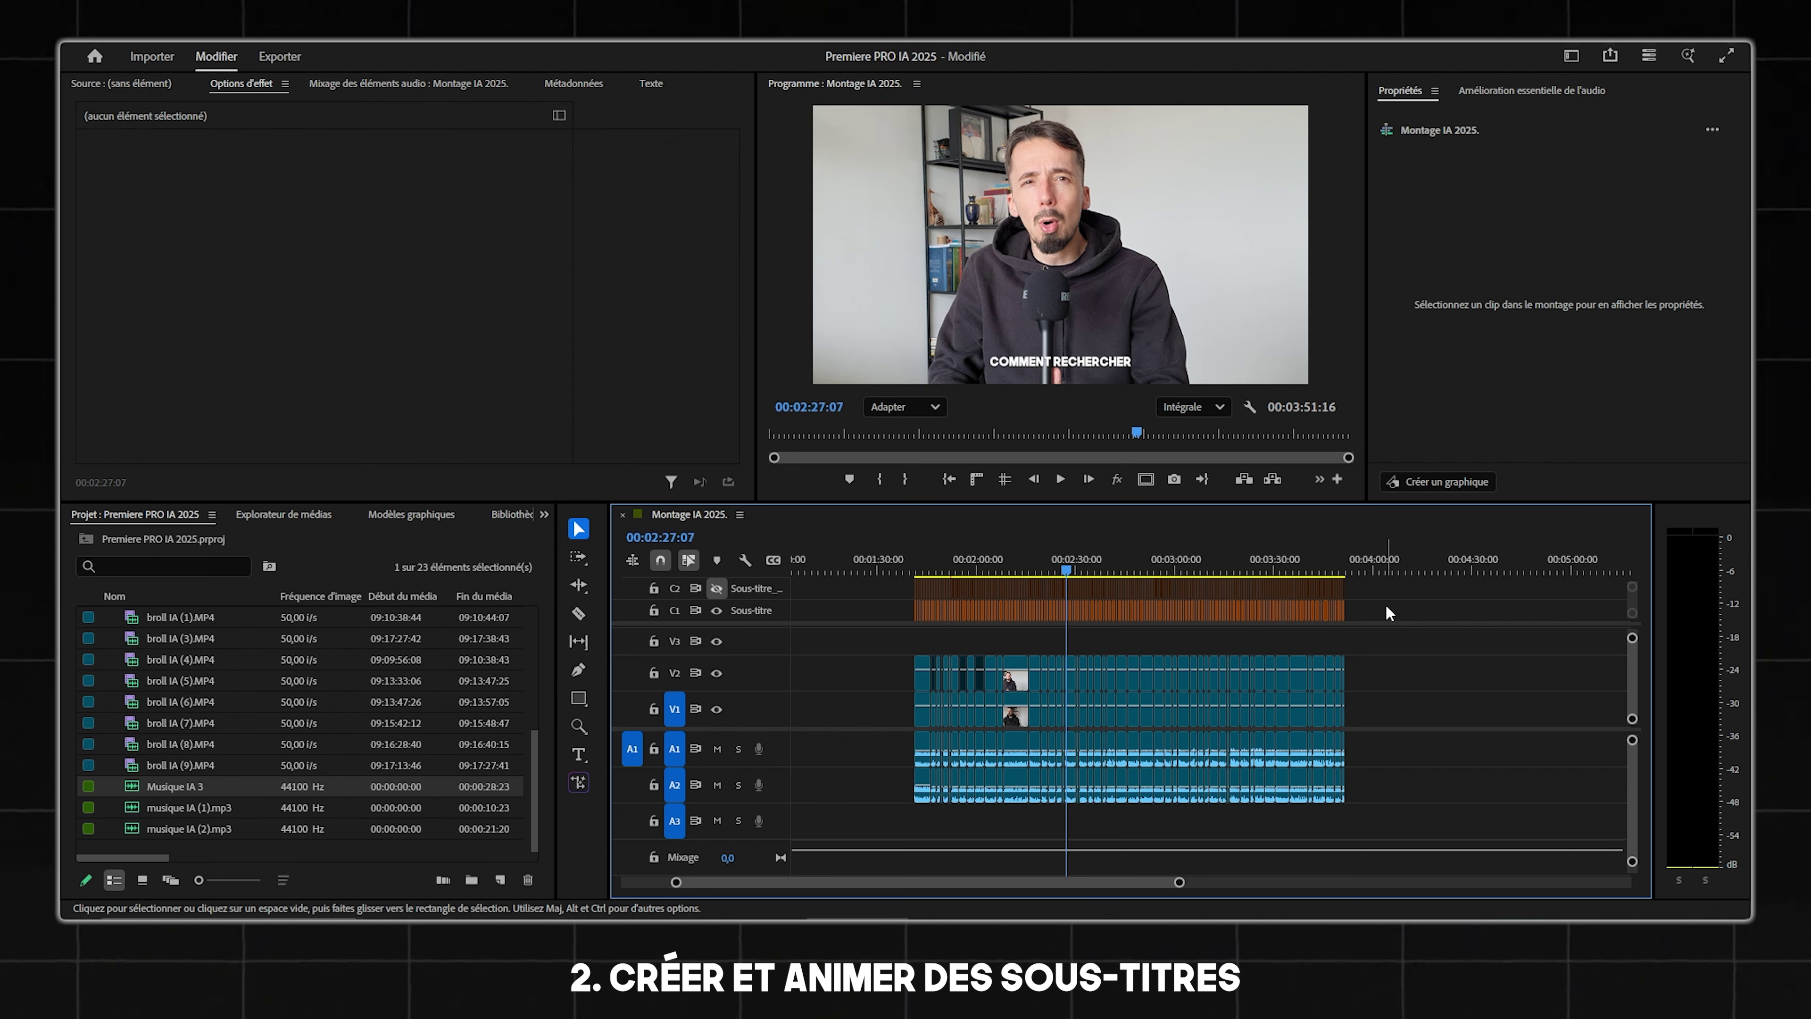
drag(1386, 607, 874, 616)
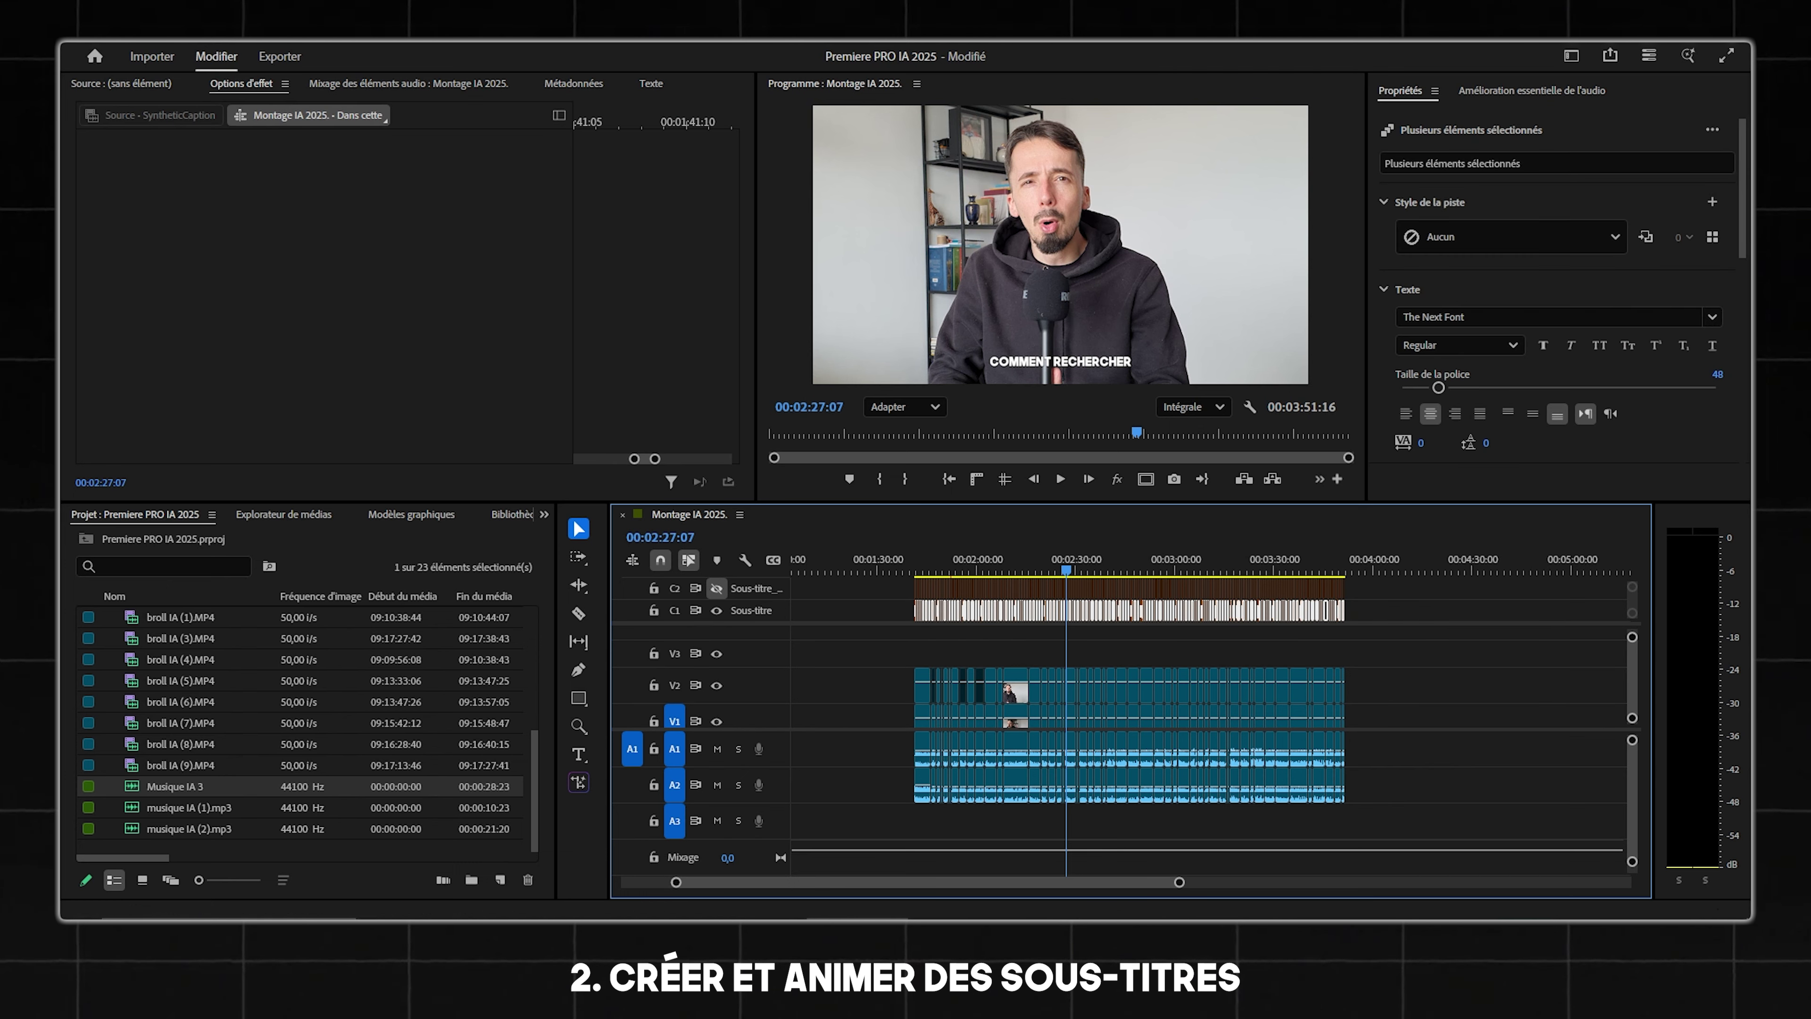
click(352, 42)
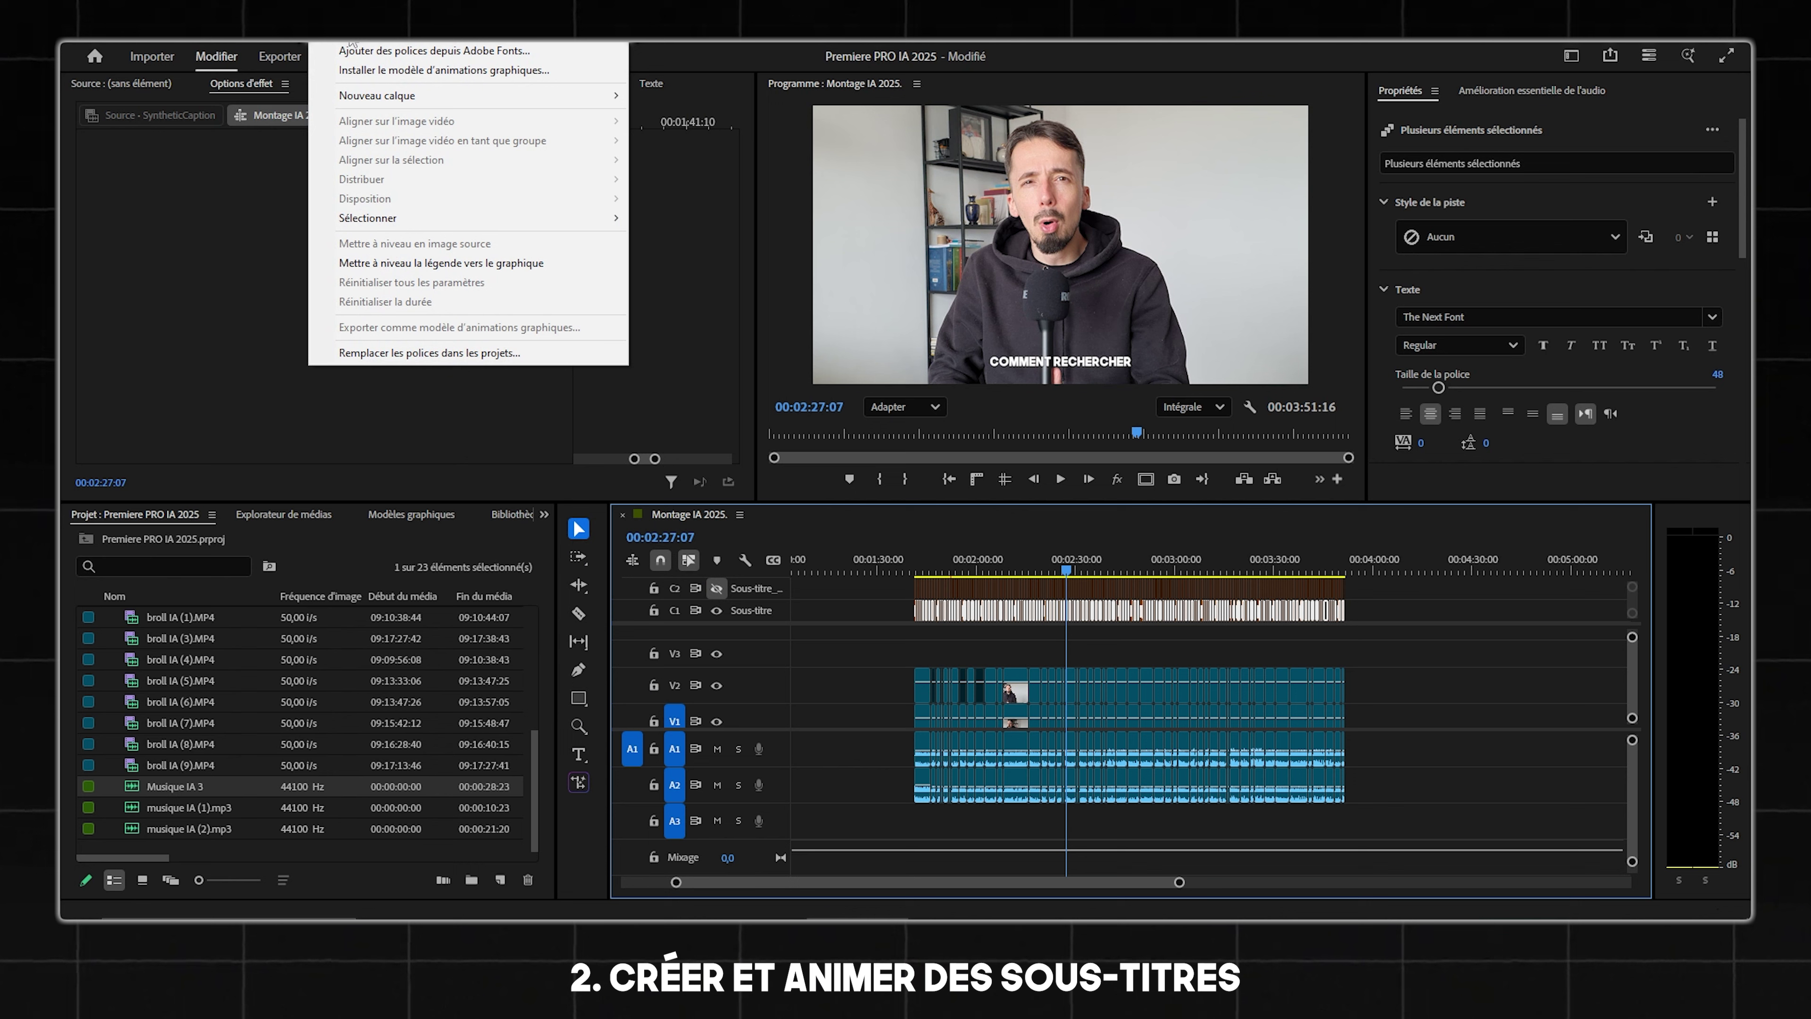
click(408, 266)
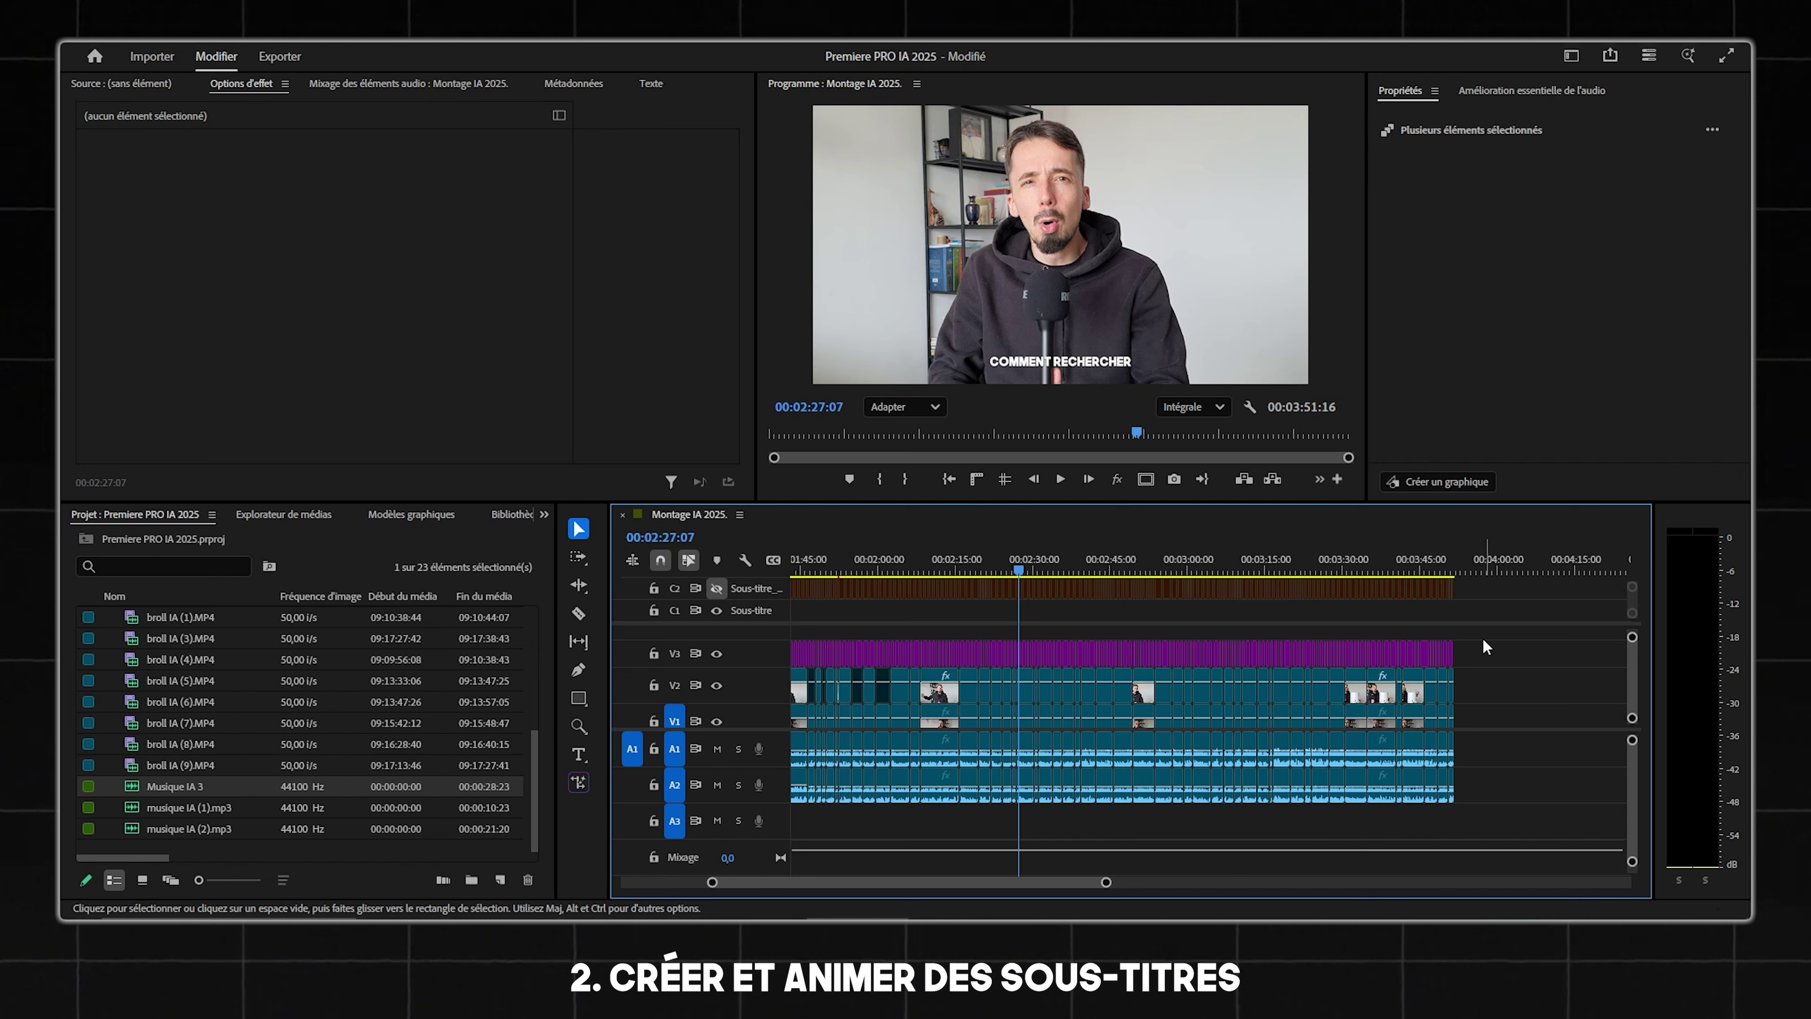
Examine the motion and transform settings available for the first caption graphic on V3.
alt+scroll(1484, 648, down, 2)
drag(1476, 633, 947, 663)
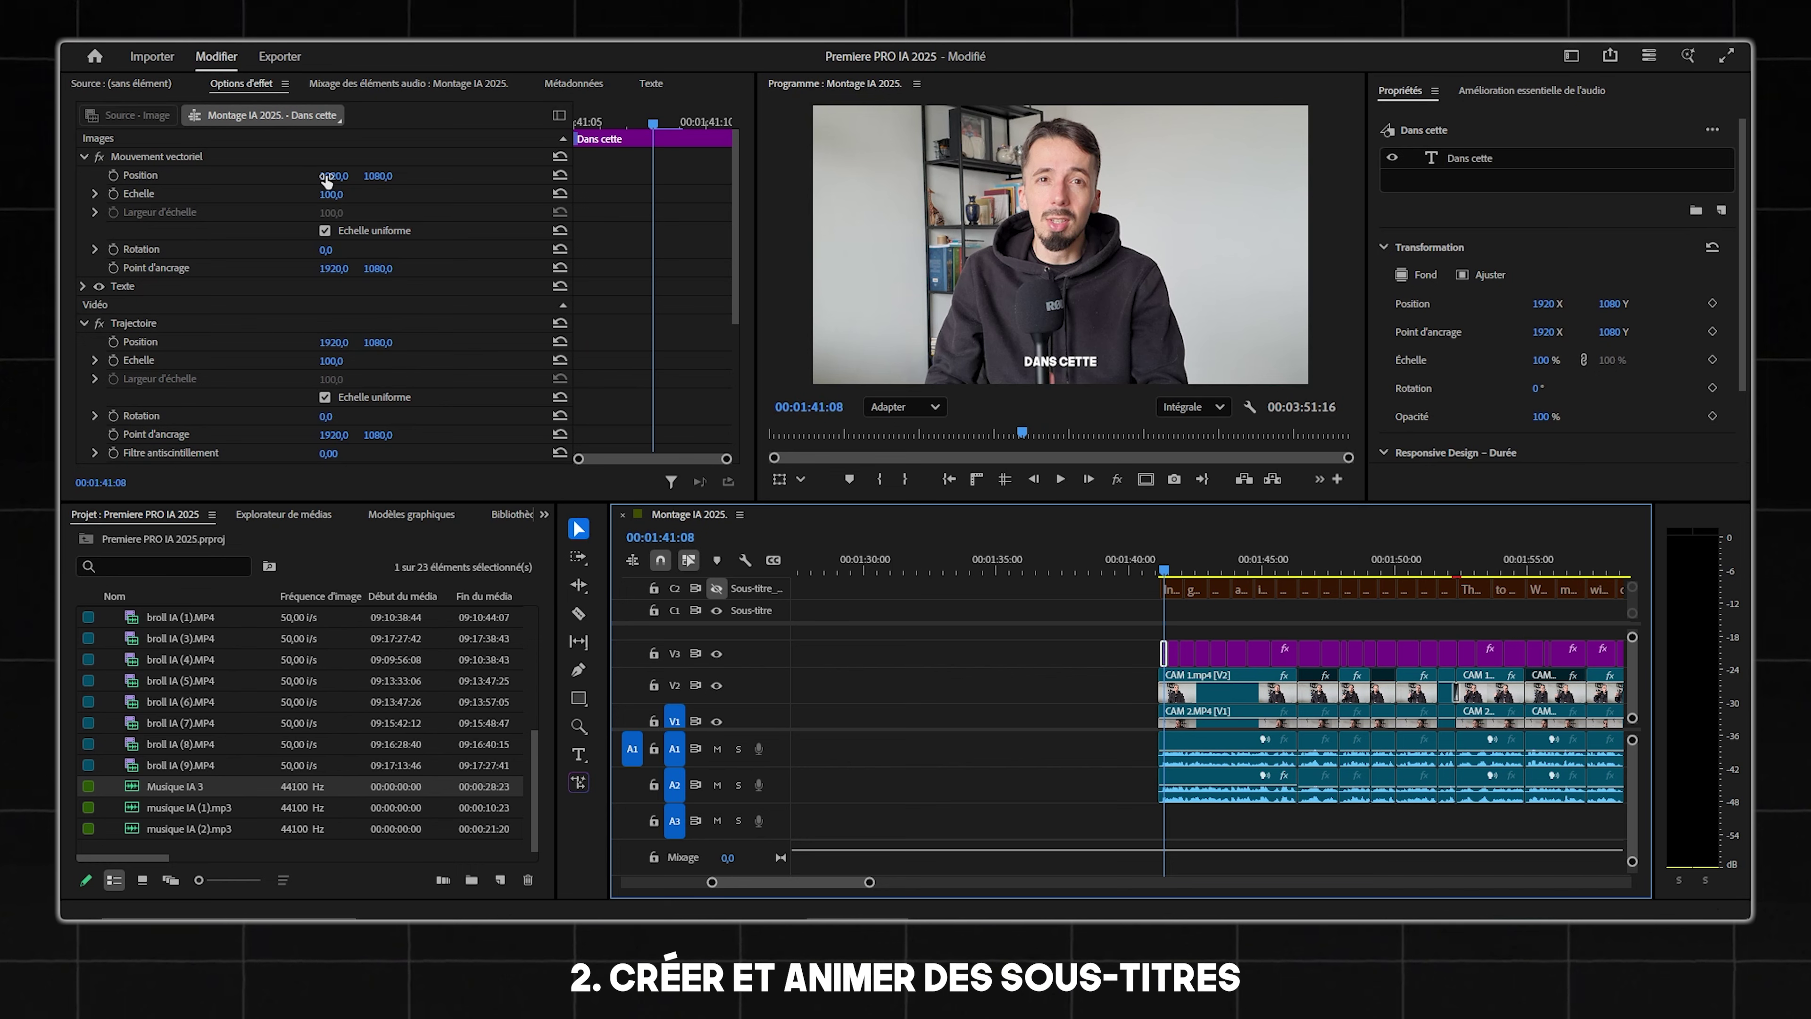
scroll(220, 293, down, 4)
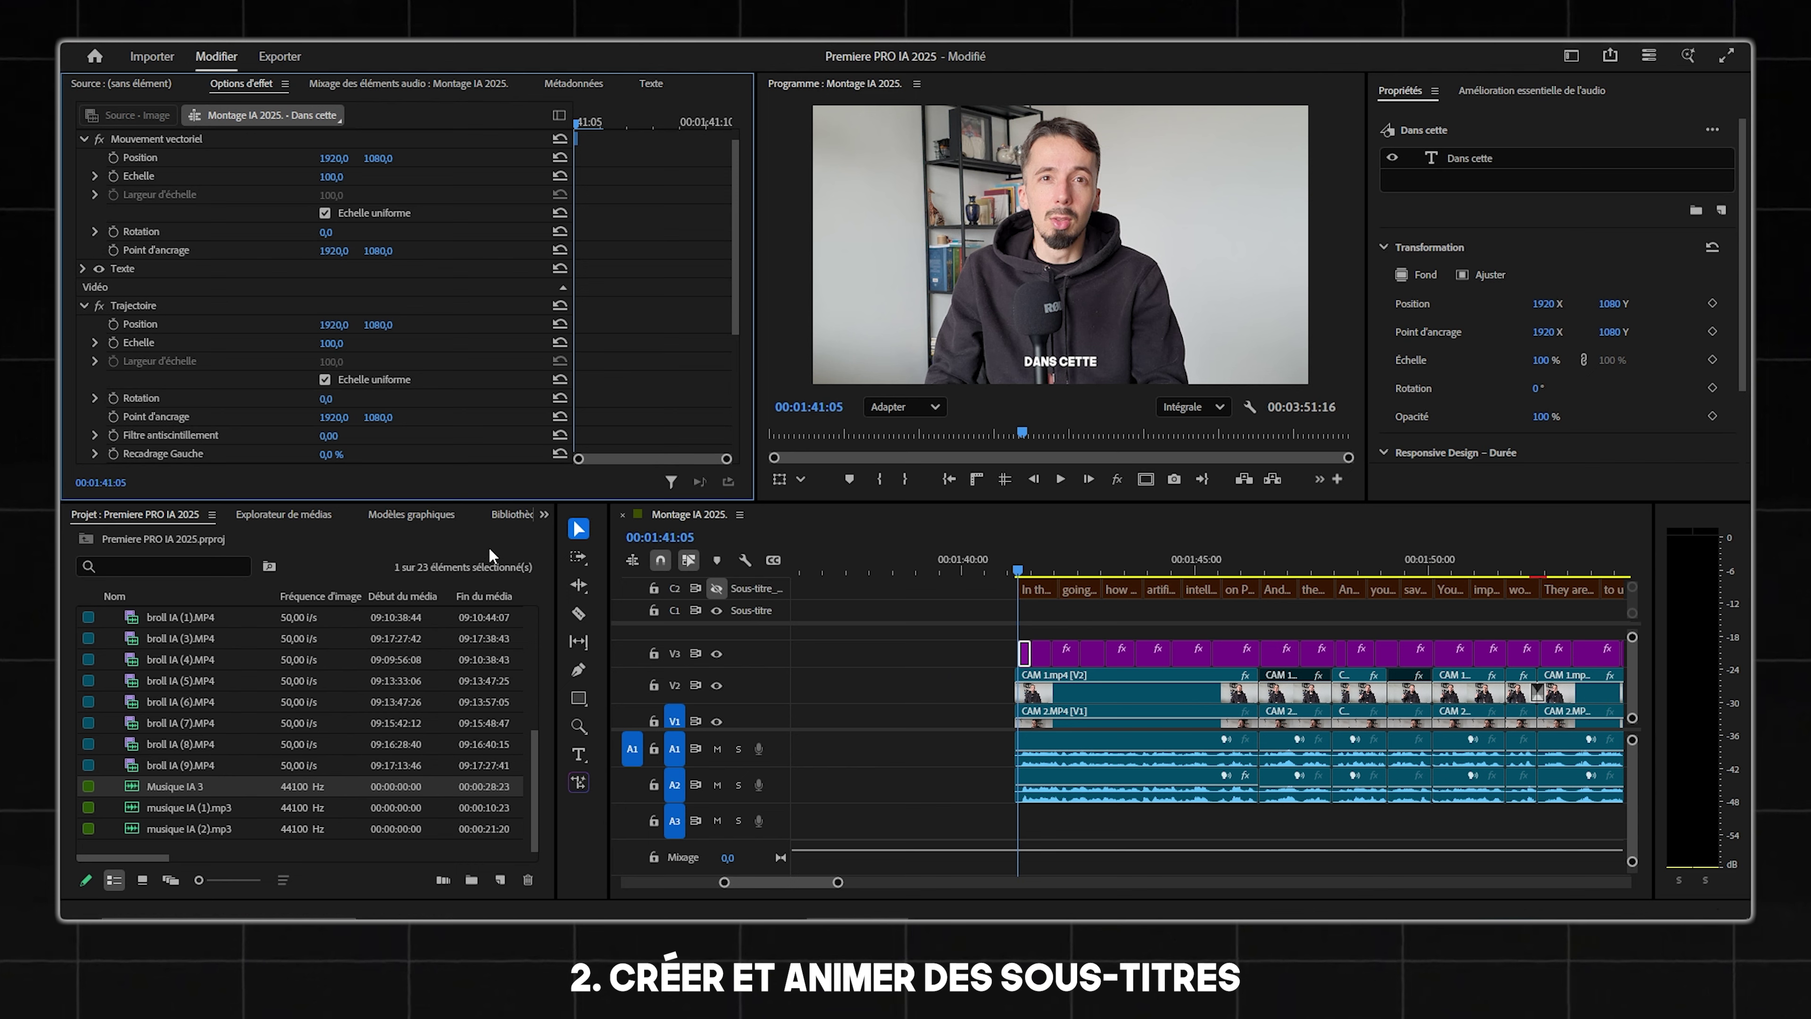
Apply the "Sous titre Clean I" effect preset to all caption graphics on V3.
click(544, 515)
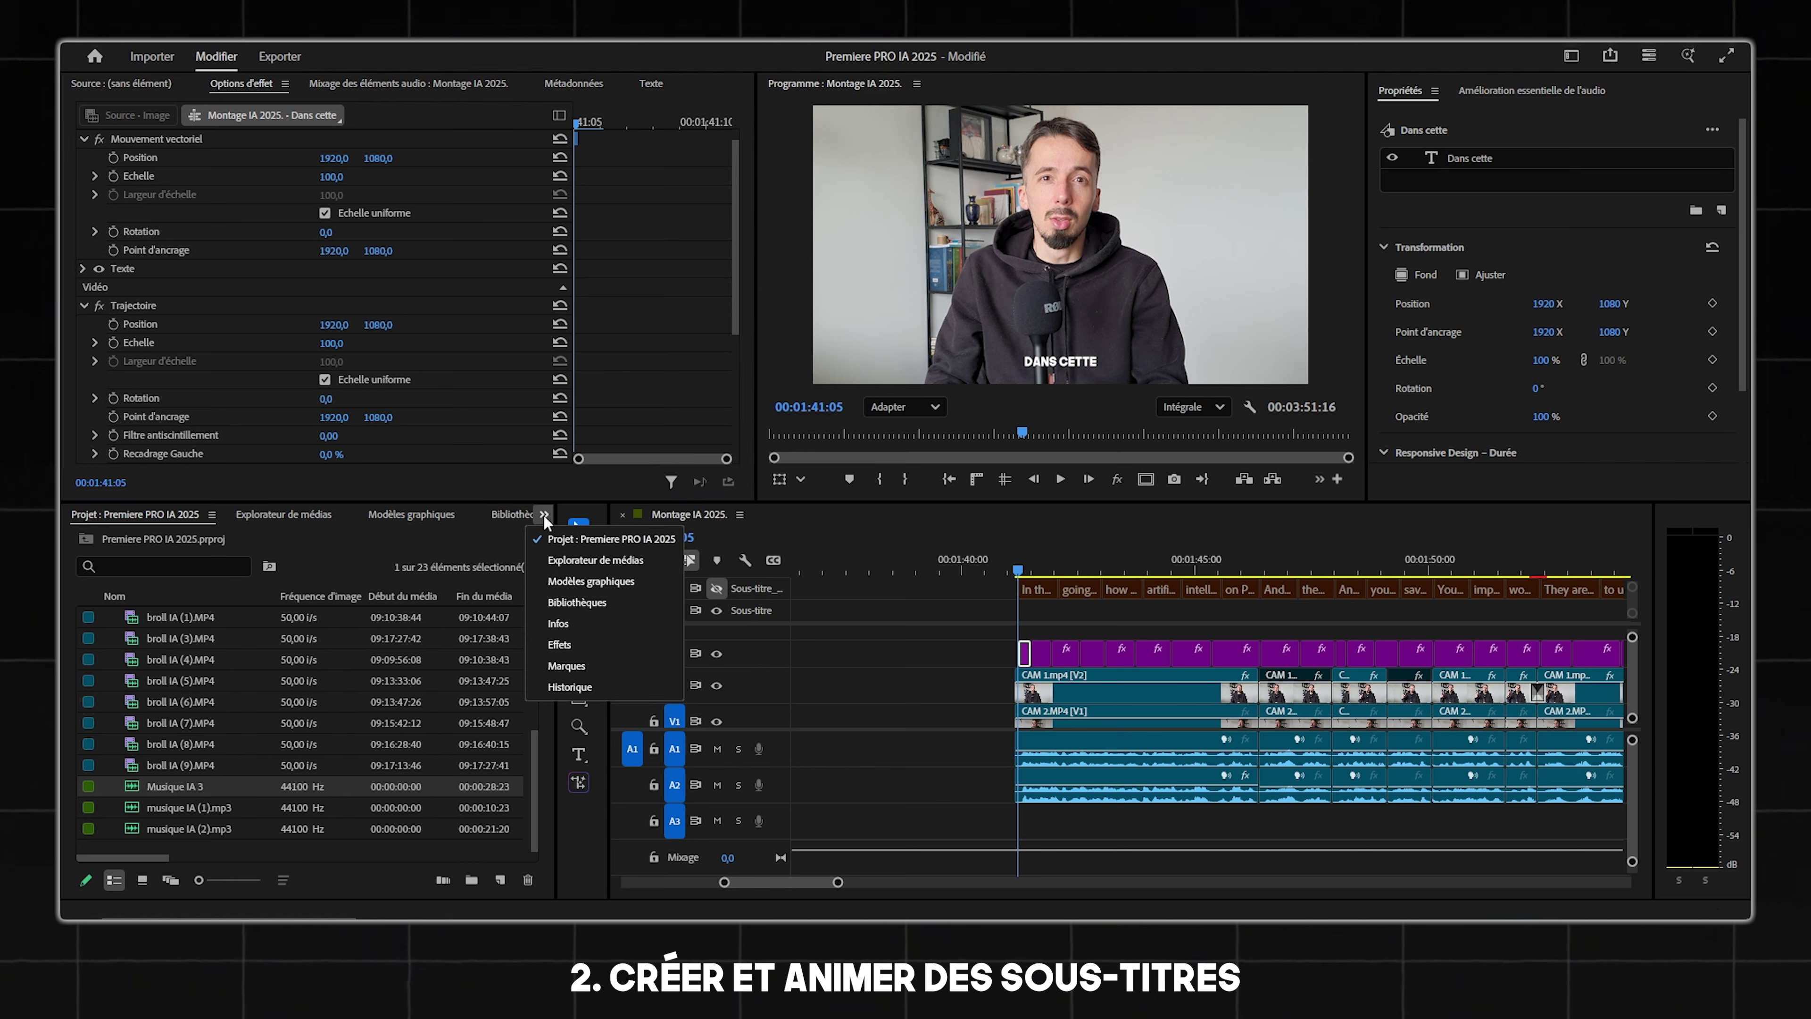
click(559, 644)
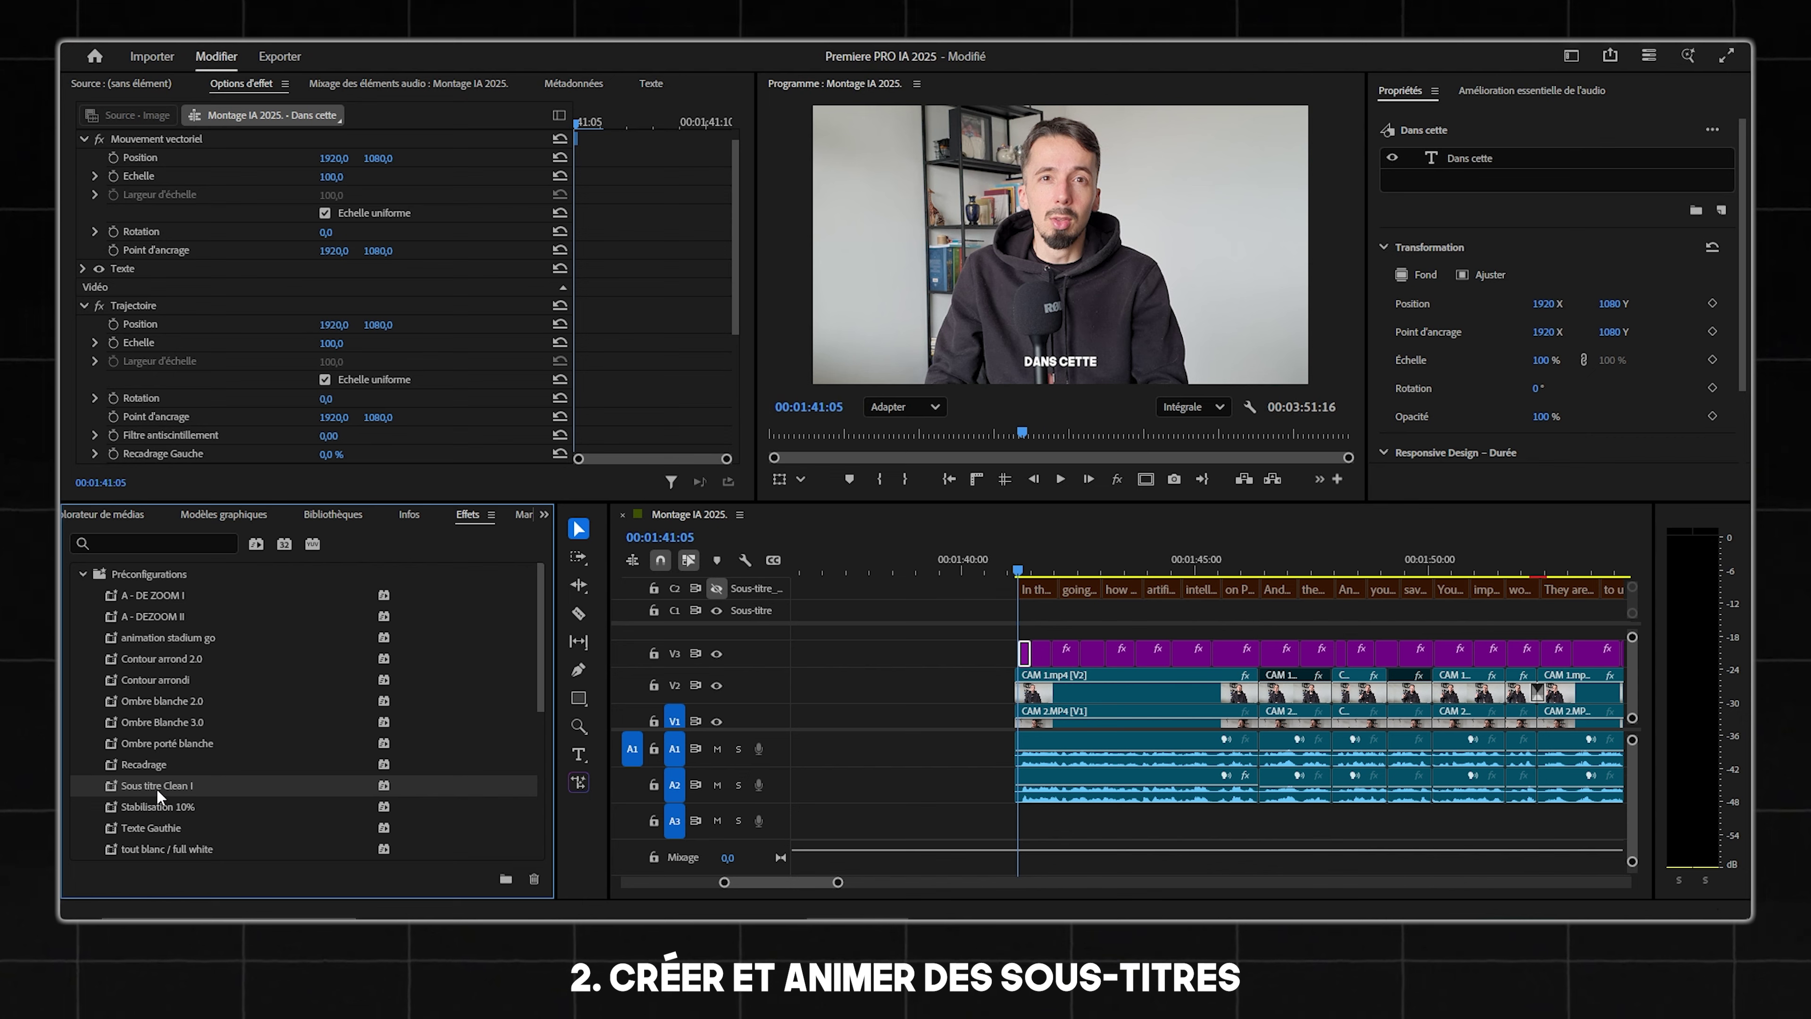
scroll(981, 671, down, 5)
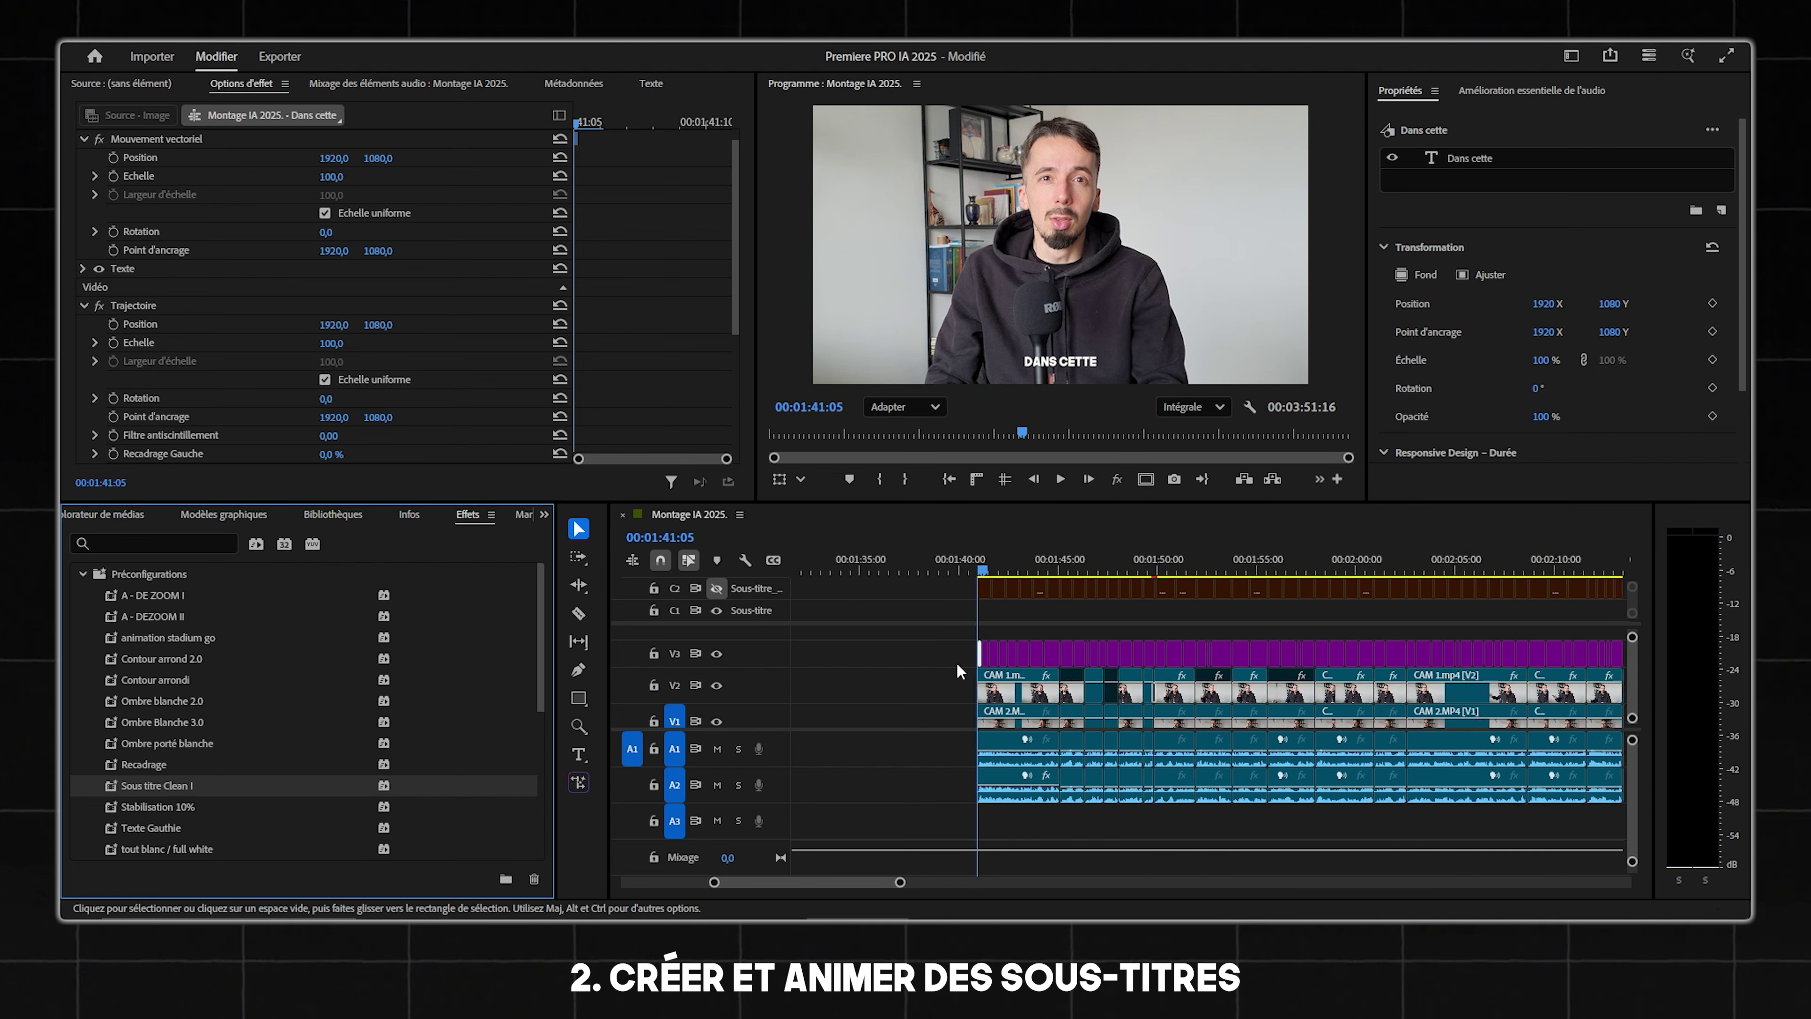
scroll(979, 671, down, 3)
drag(1480, 630, 942, 650)
scroll(962, 652, up, 8)
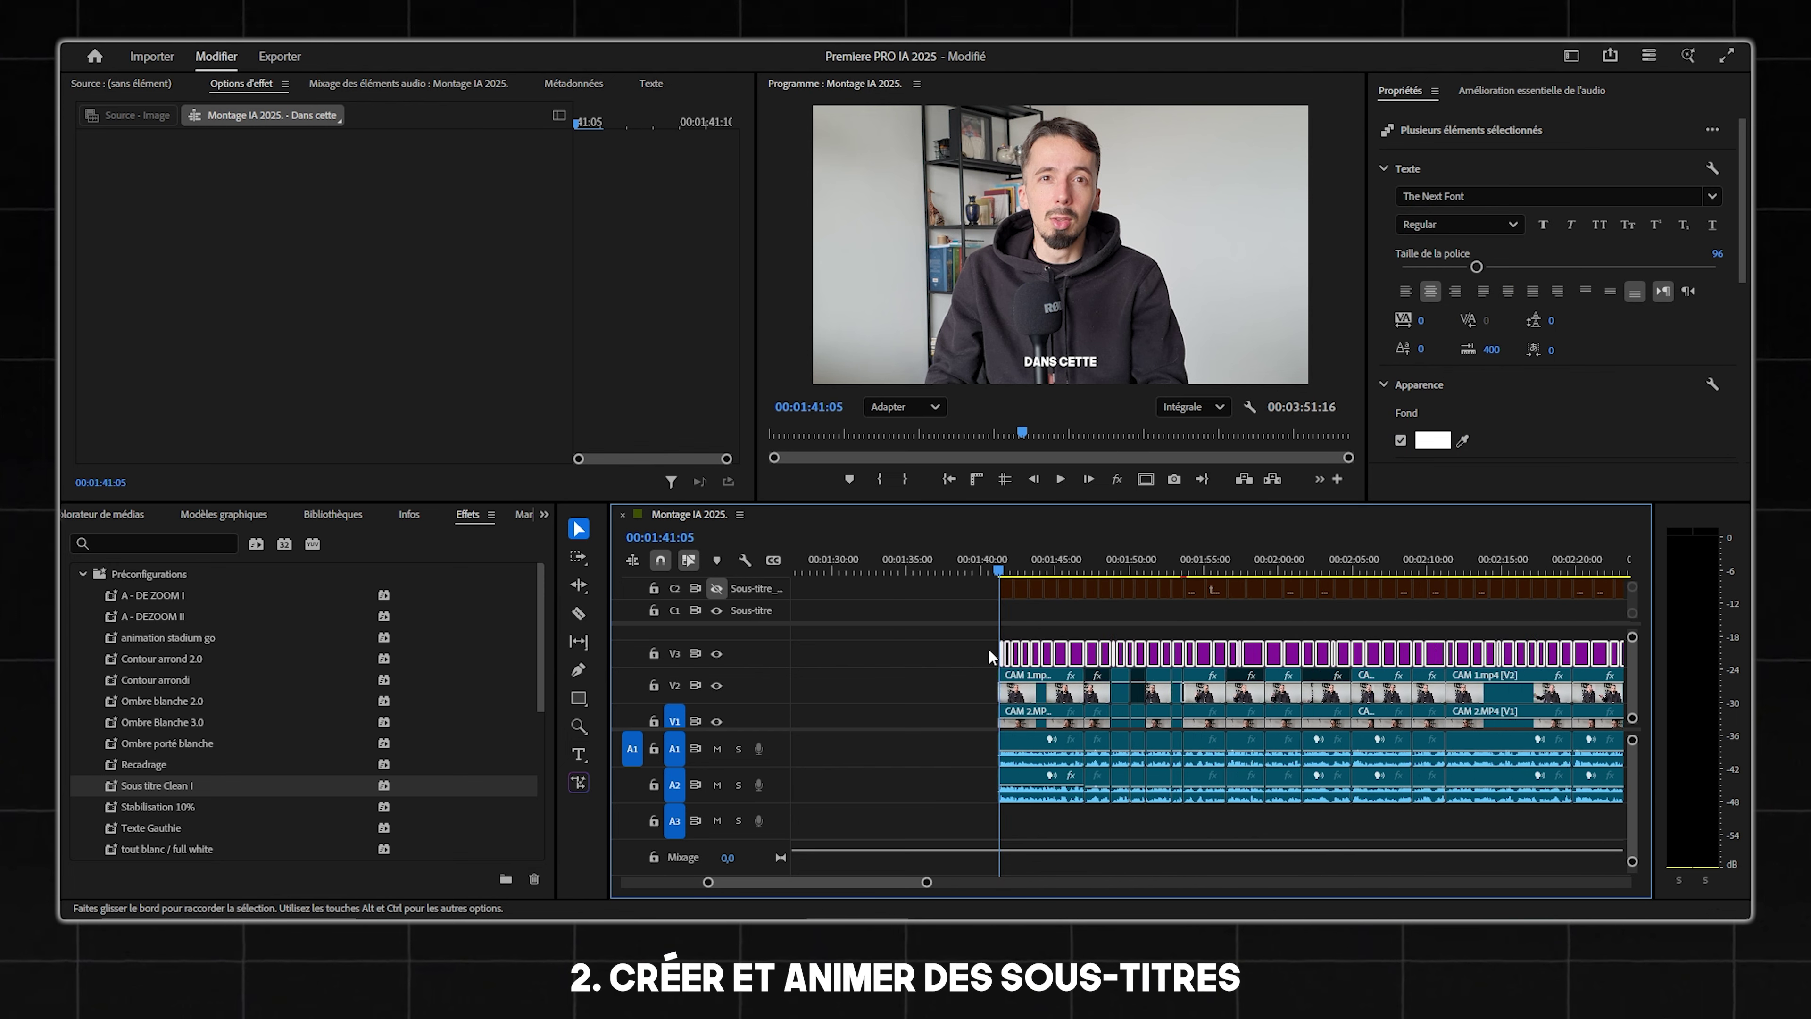
drag(158, 782, 1045, 653)
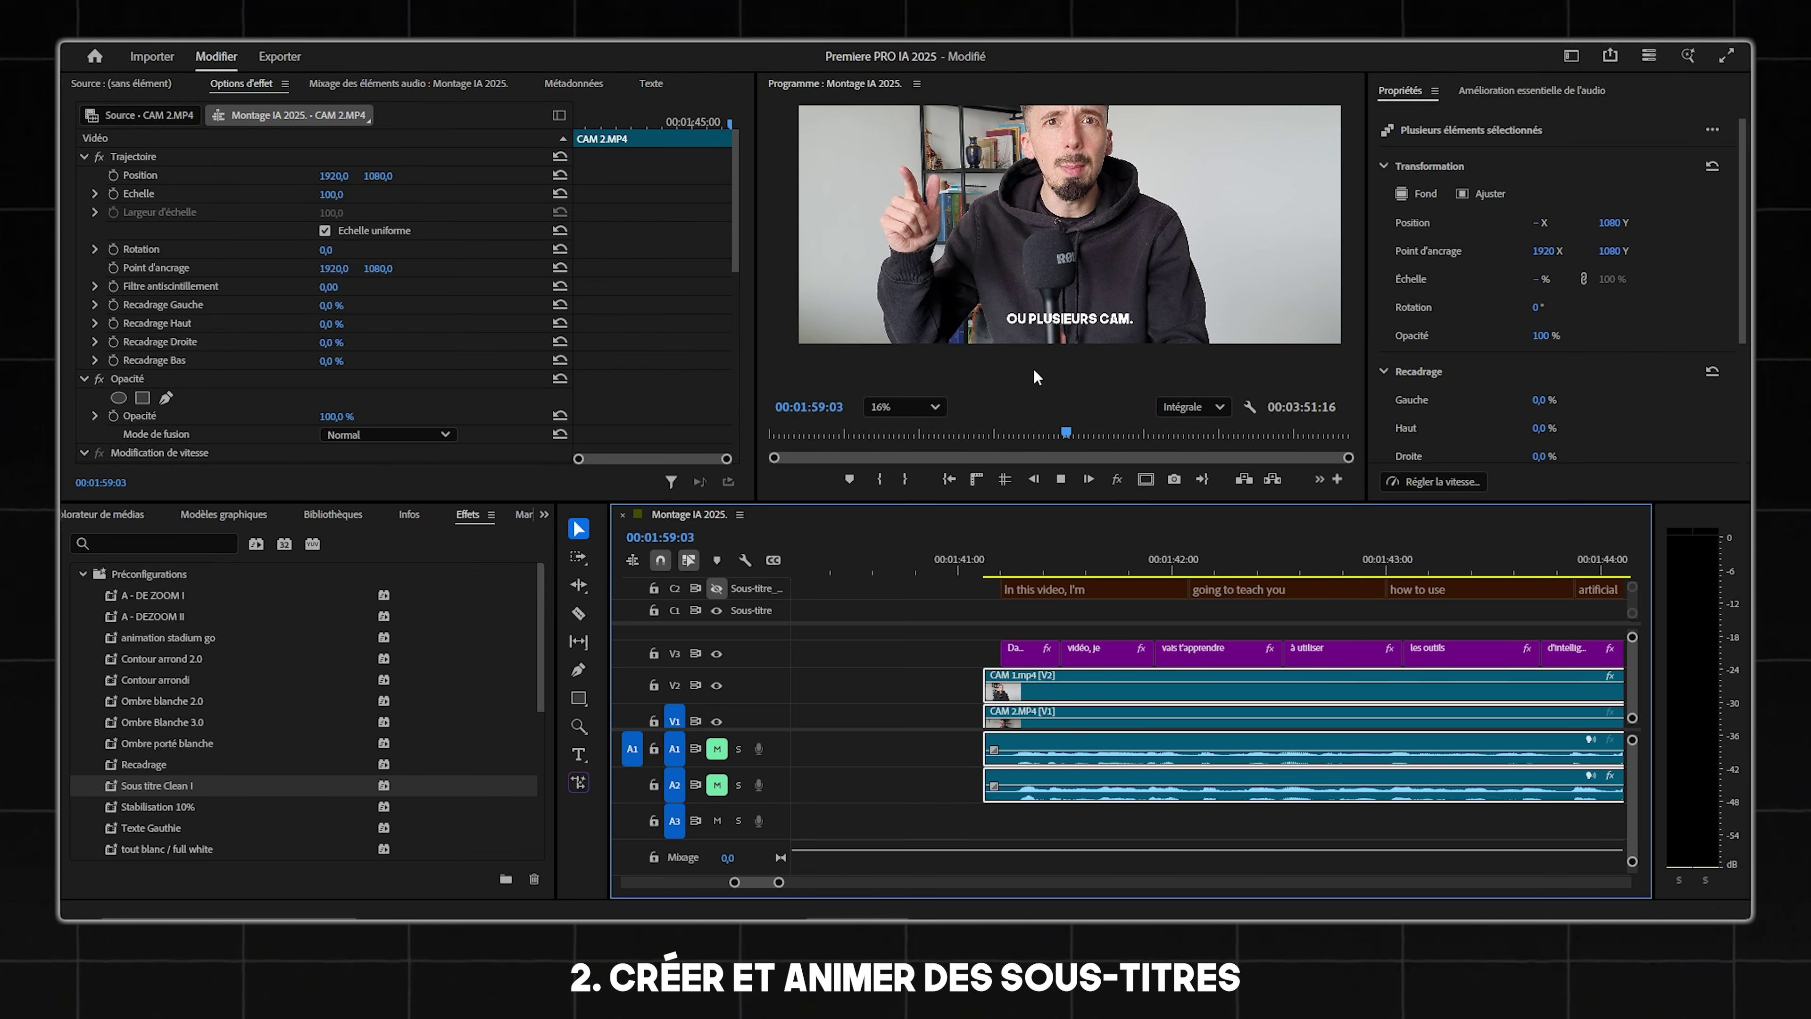
Examine the scale width keyframes of the preset's Transformation effect on the first caption, "Dans cette".
click(1020, 570)
click(1021, 655)
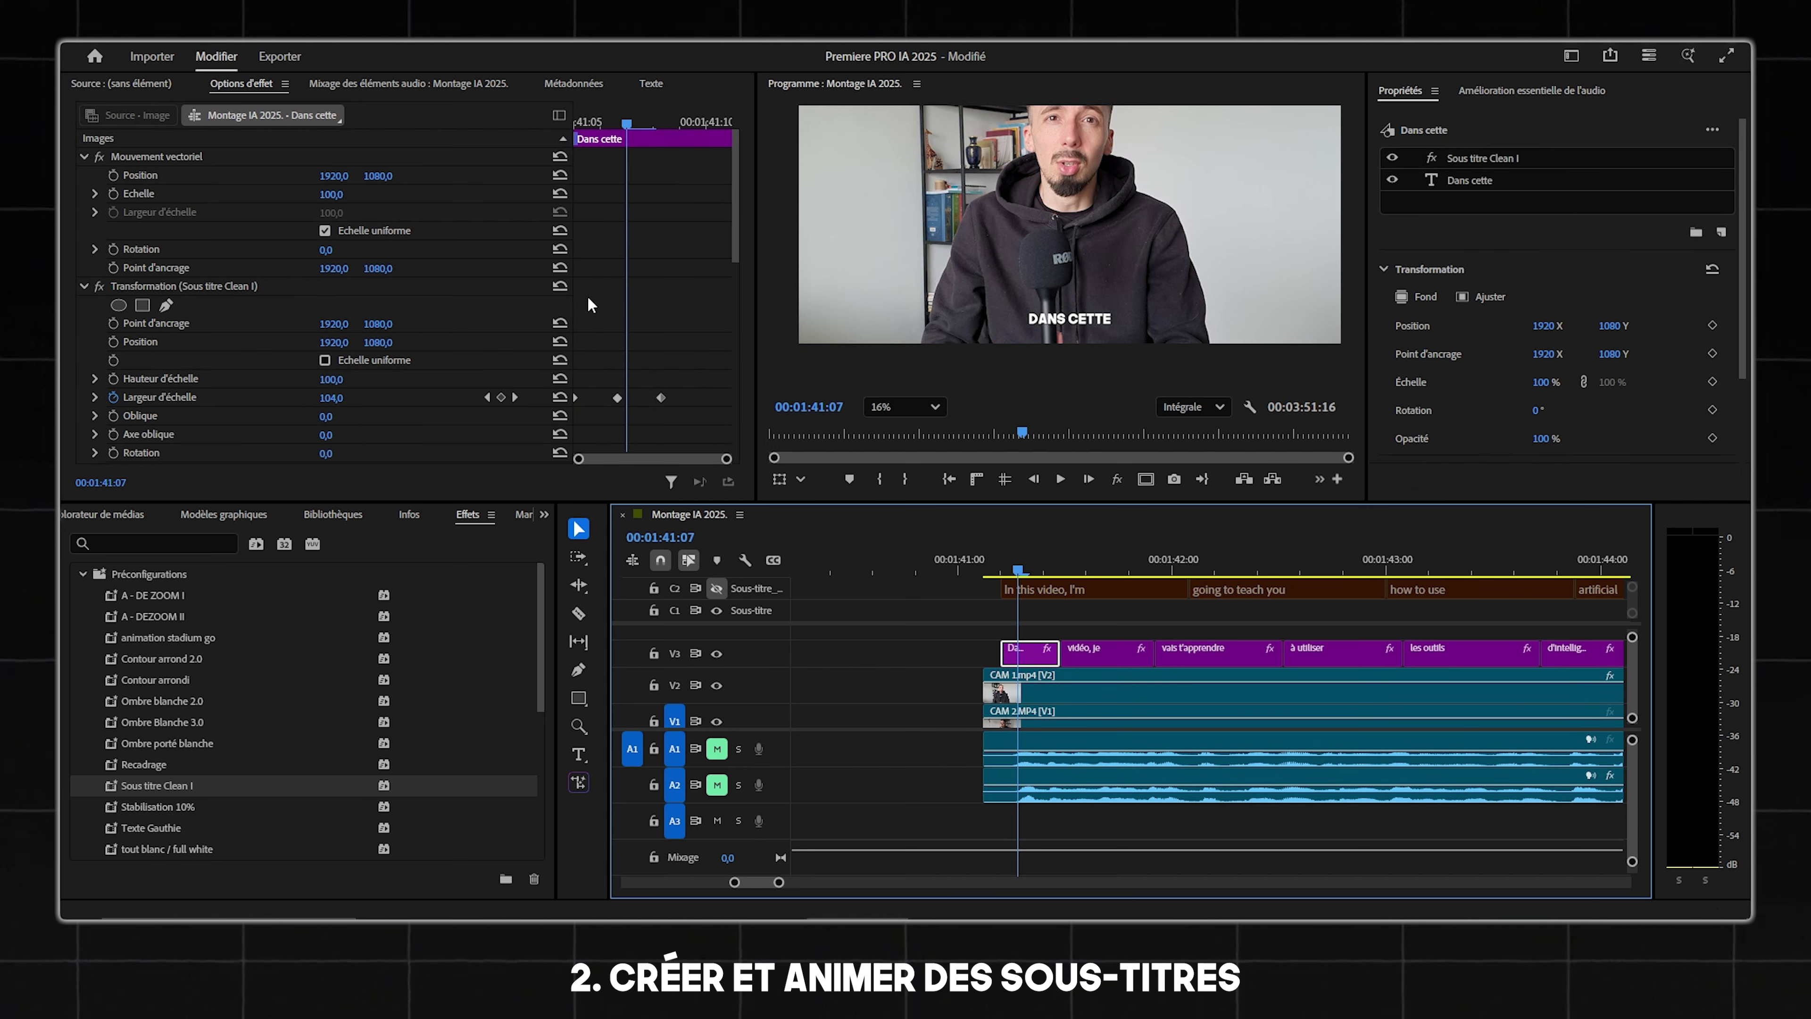
click(209, 286)
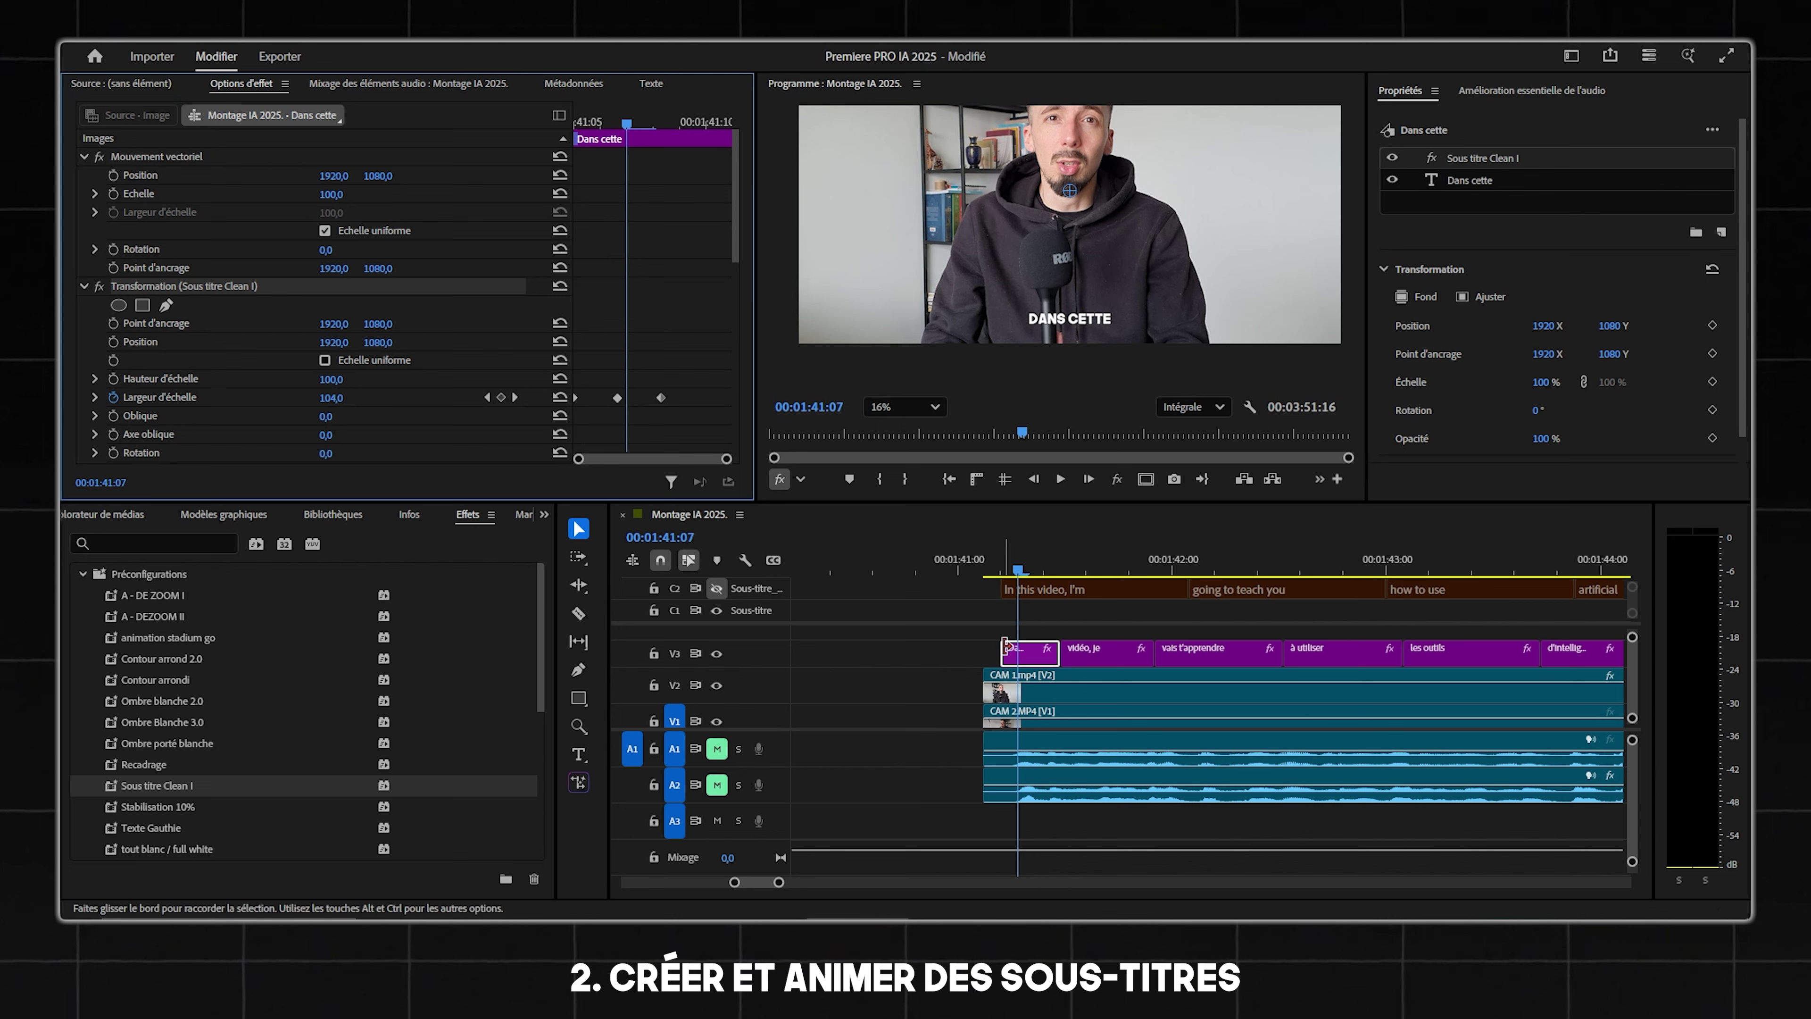
click(186, 395)
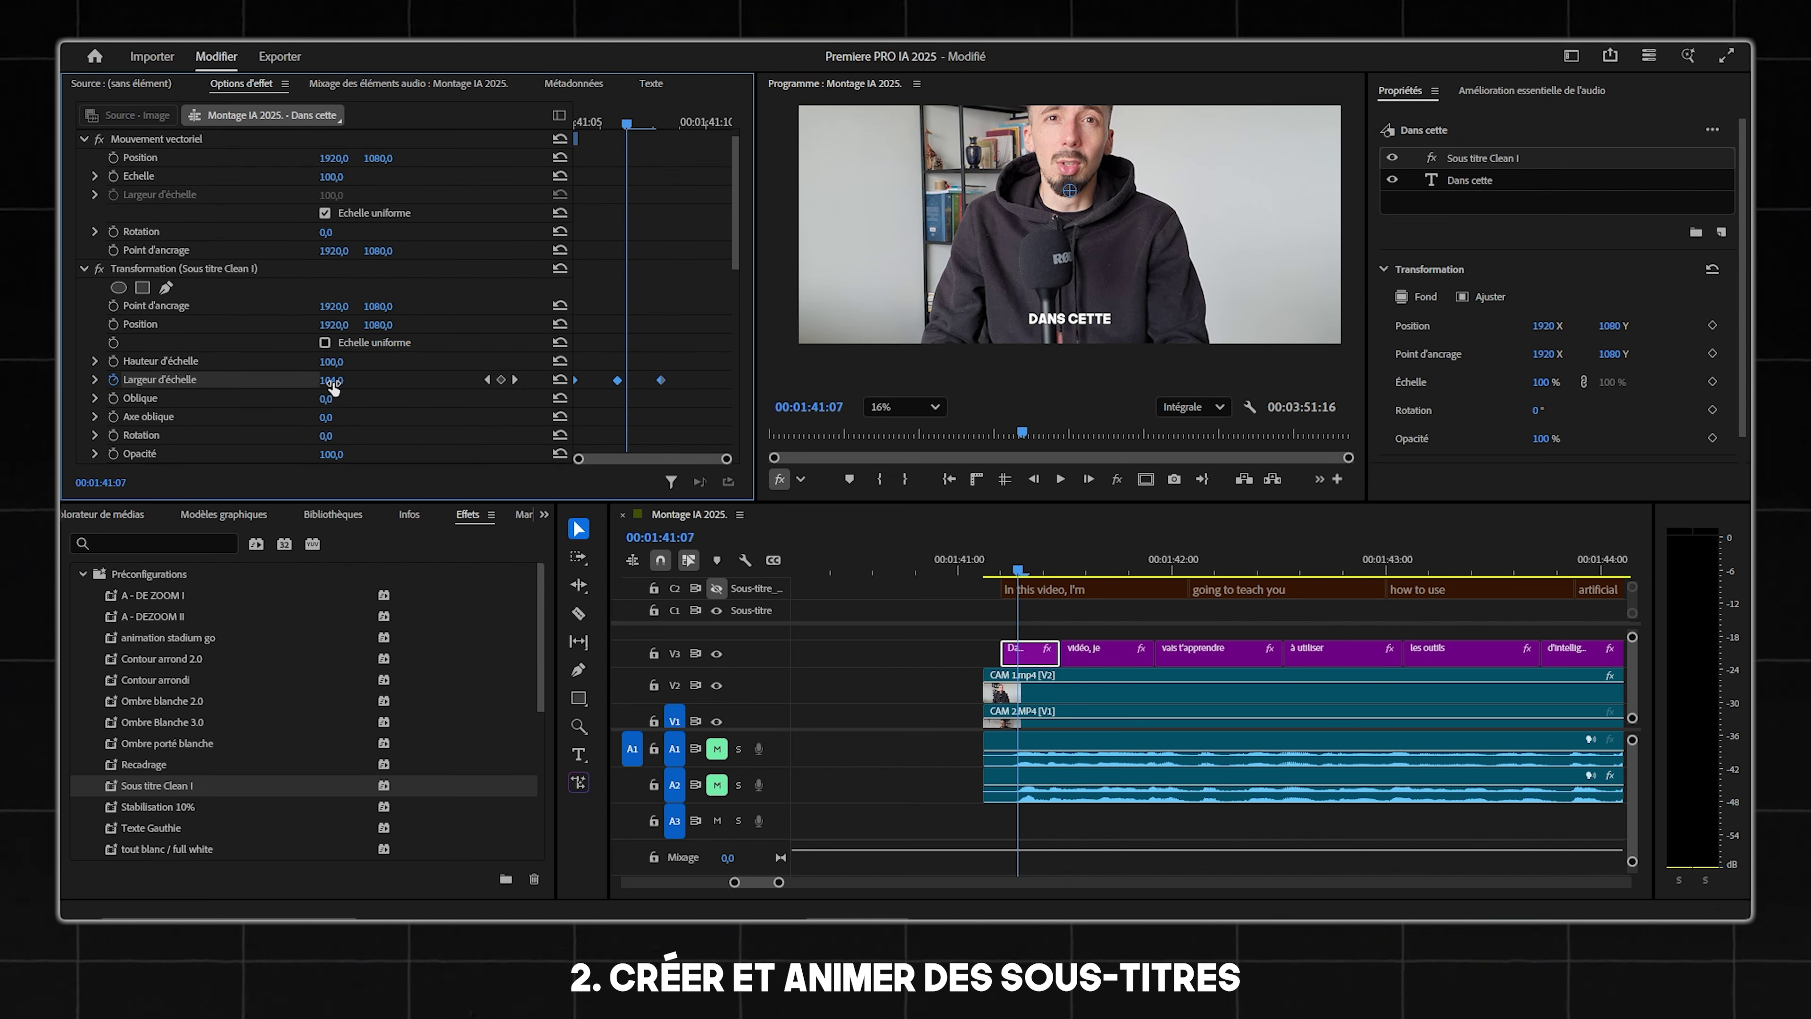
drag(625, 118, 546, 144)
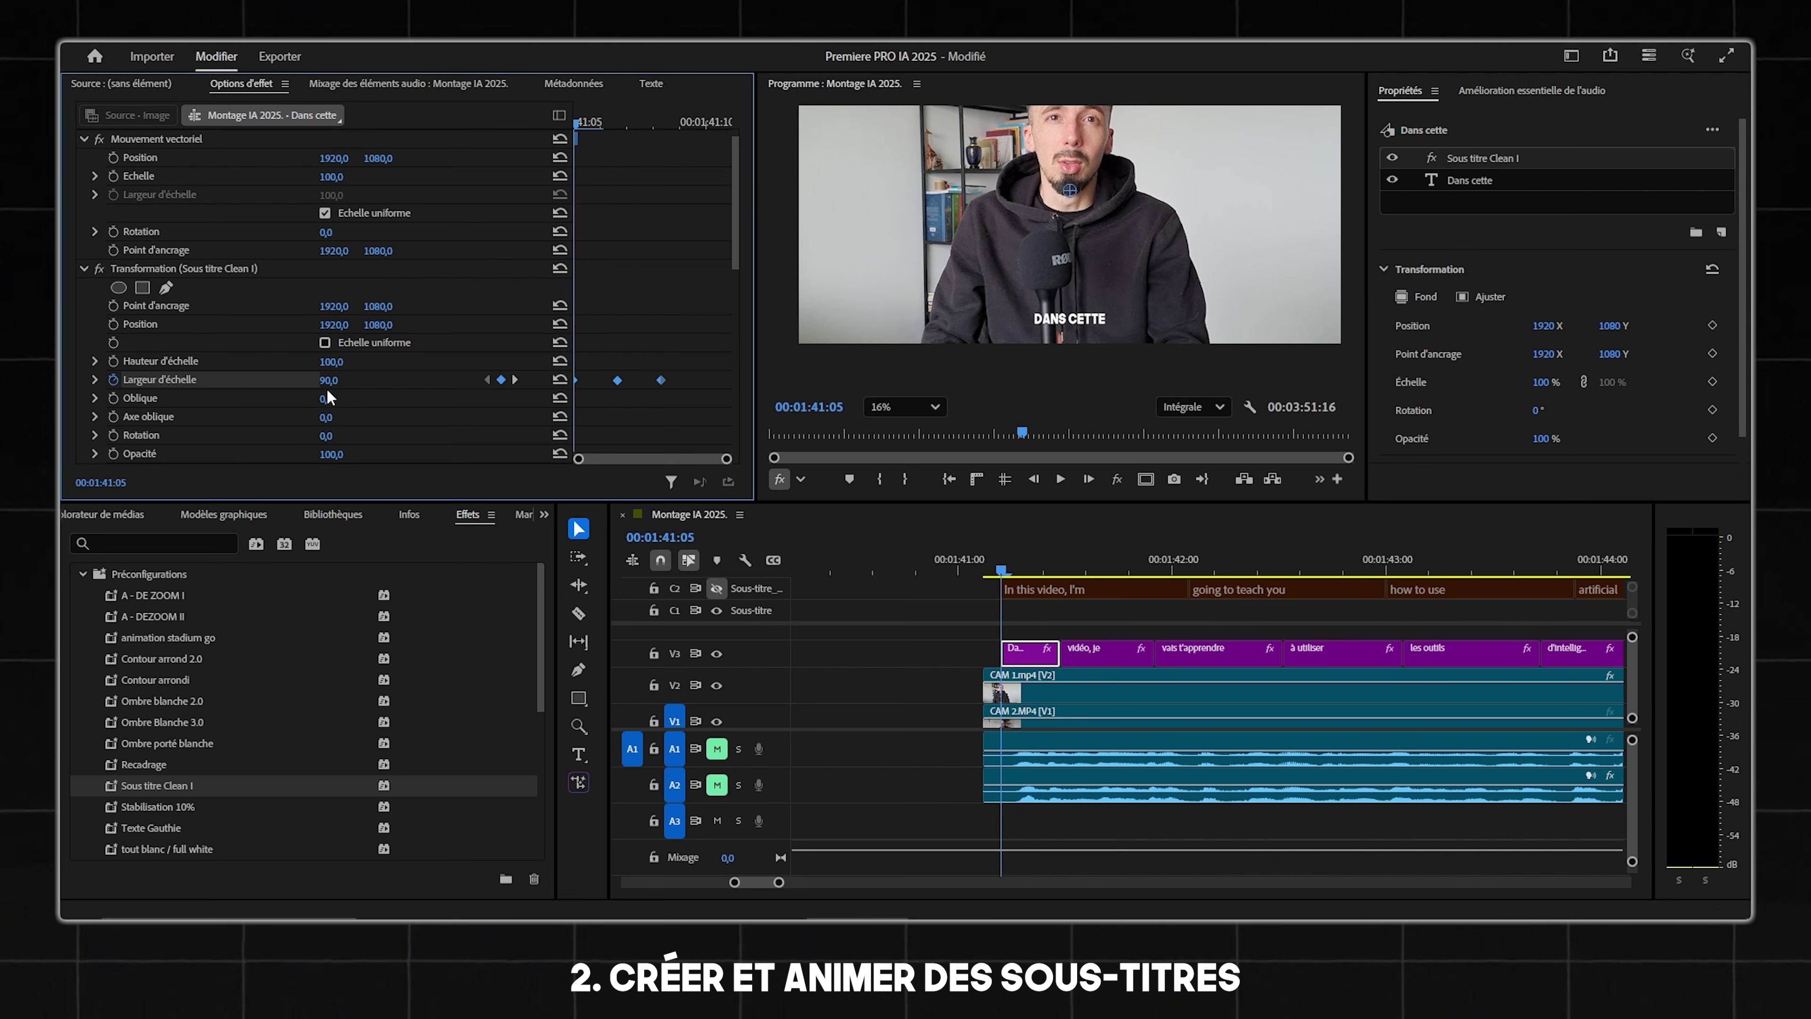
click(613, 118)
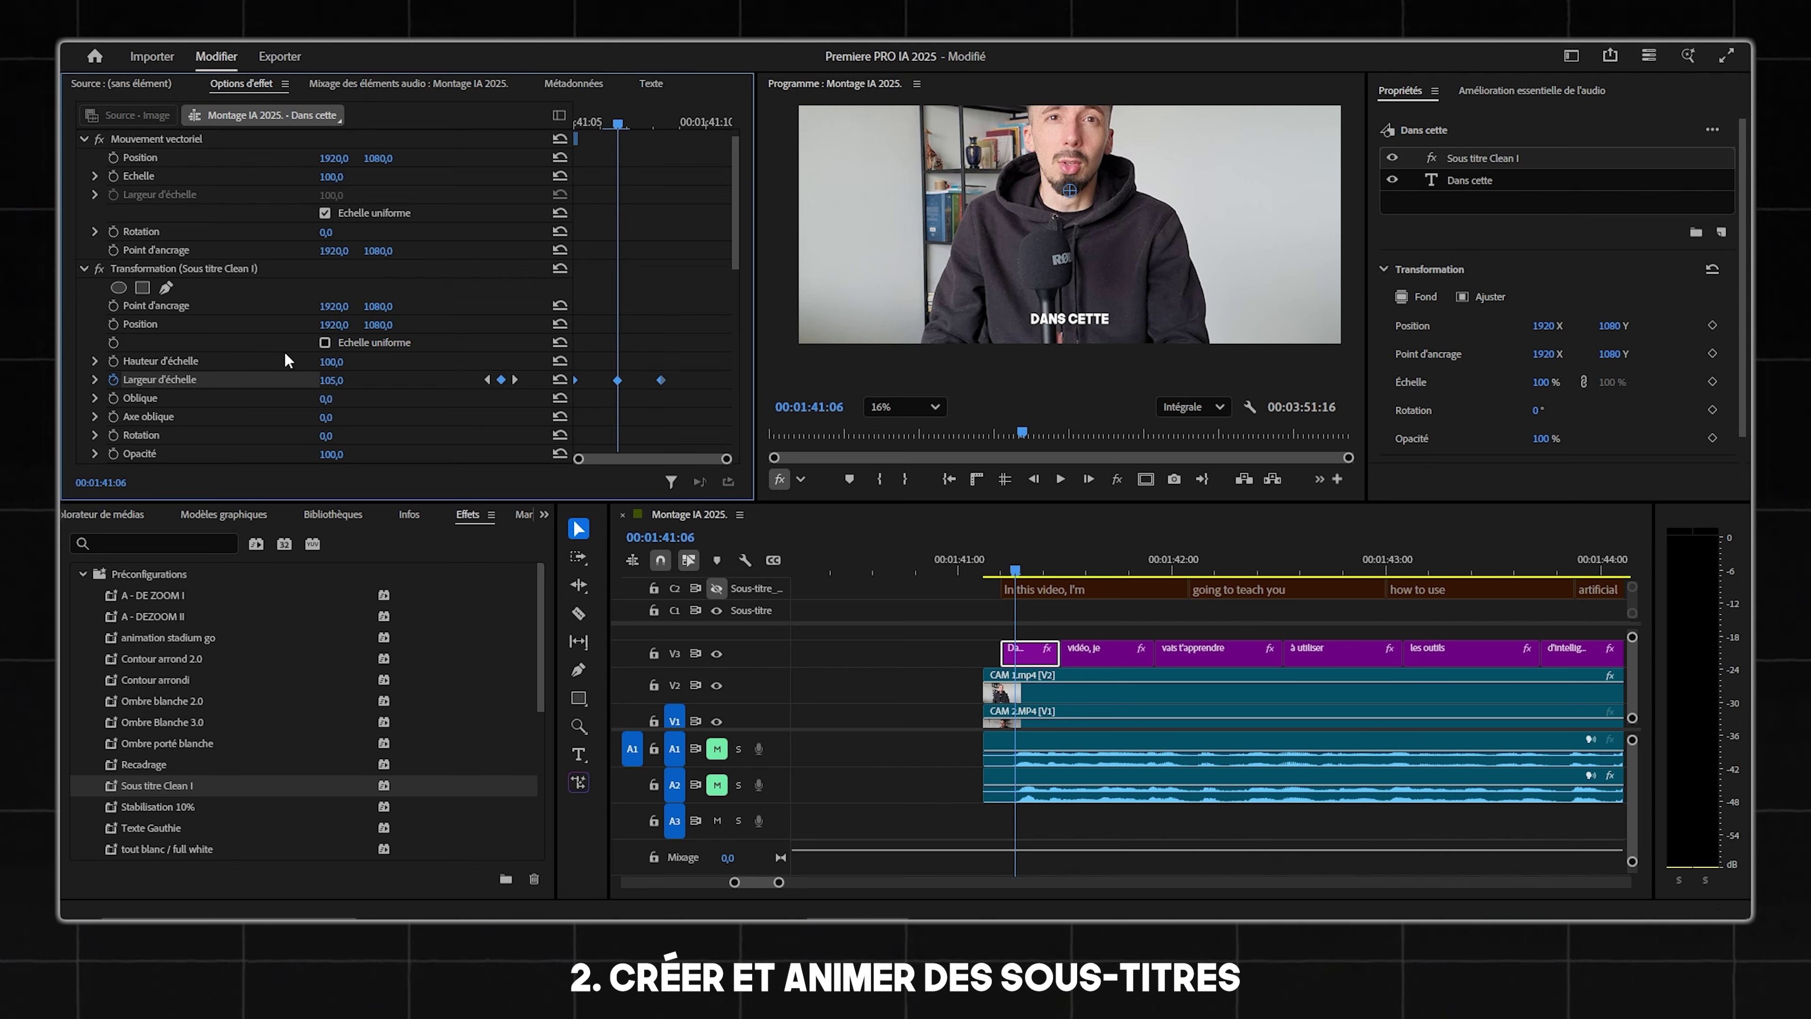
click(661, 122)
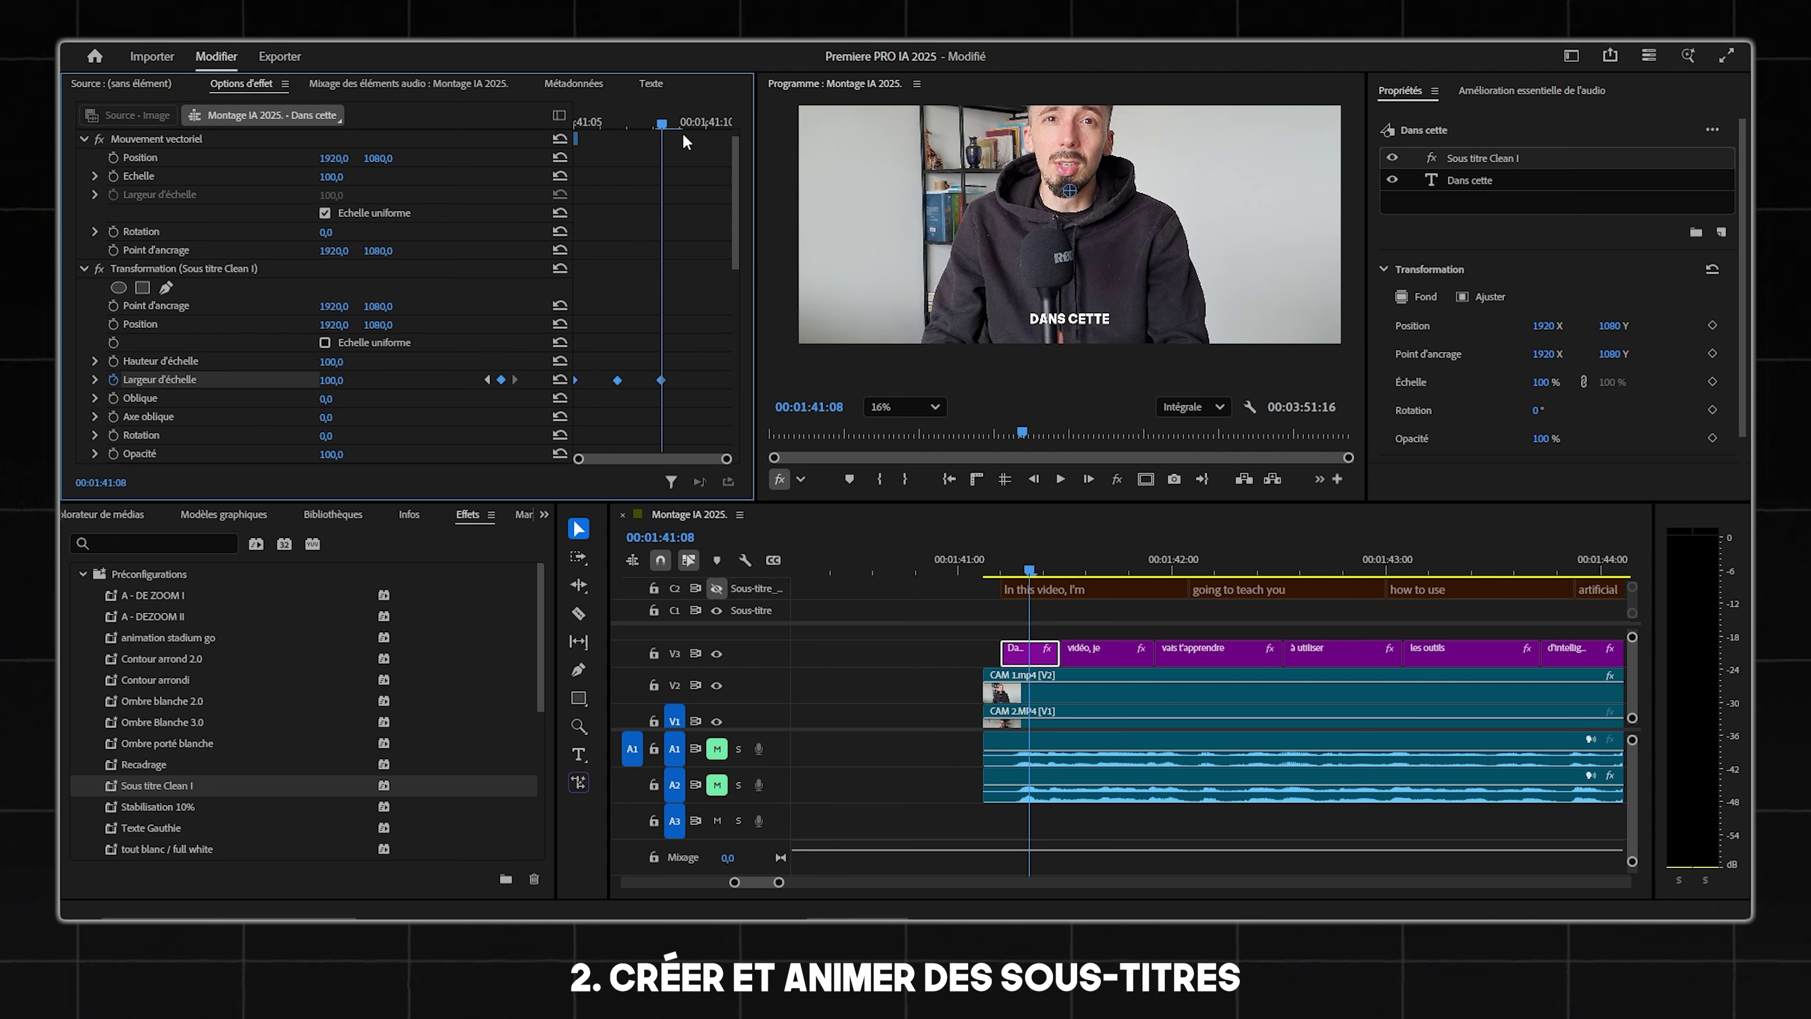
drag(630, 118, 660, 130)
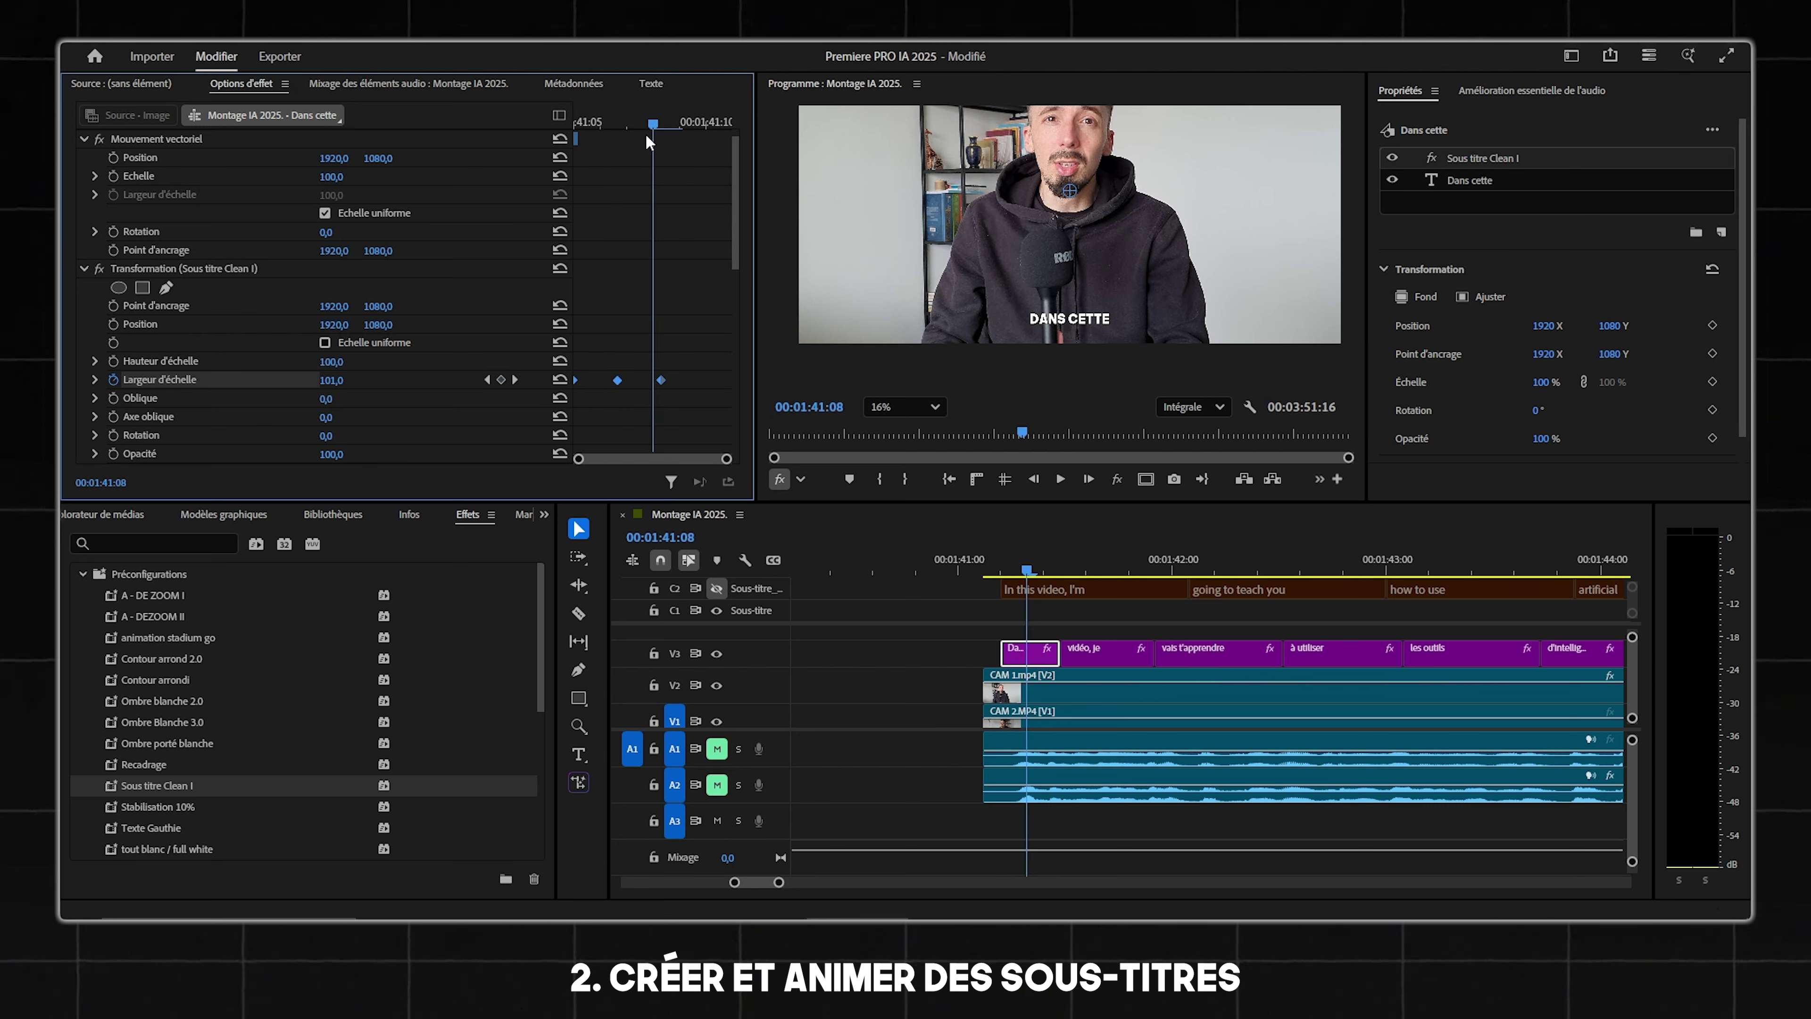
Try to save the caption's Transformation effect as a preset anchored to the in point.
right_click(180, 271)
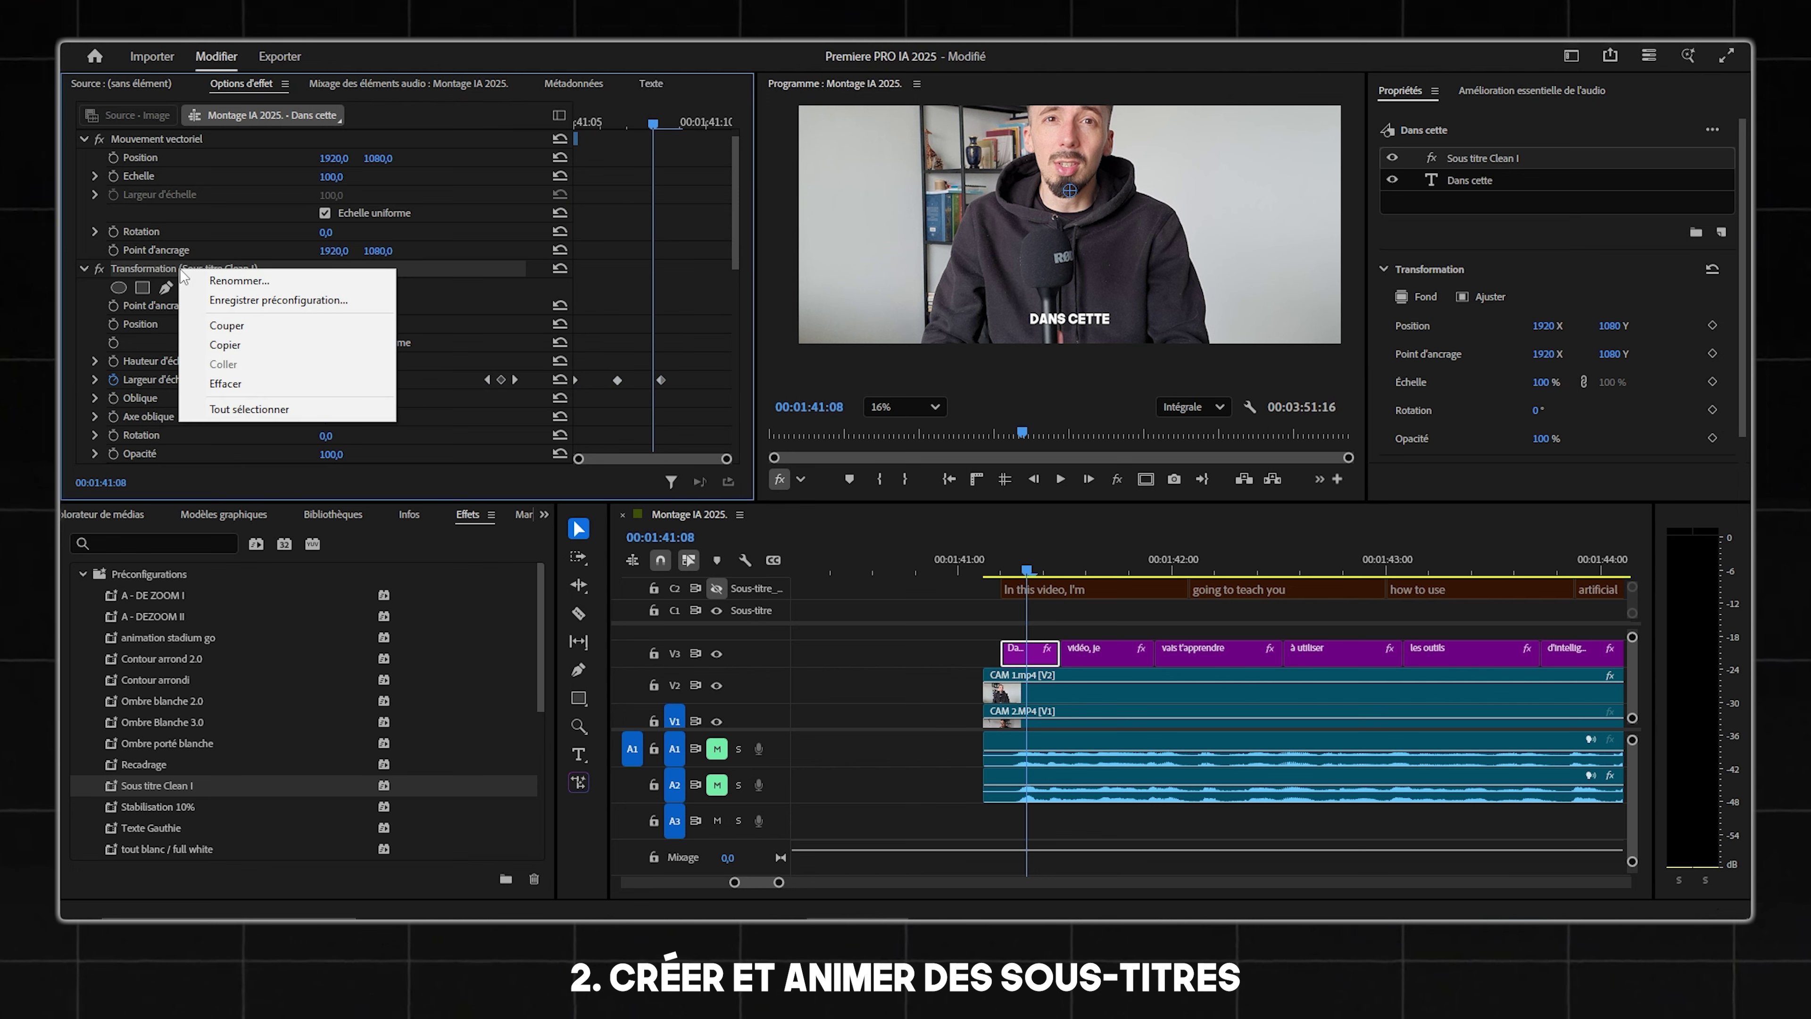
click(259, 301)
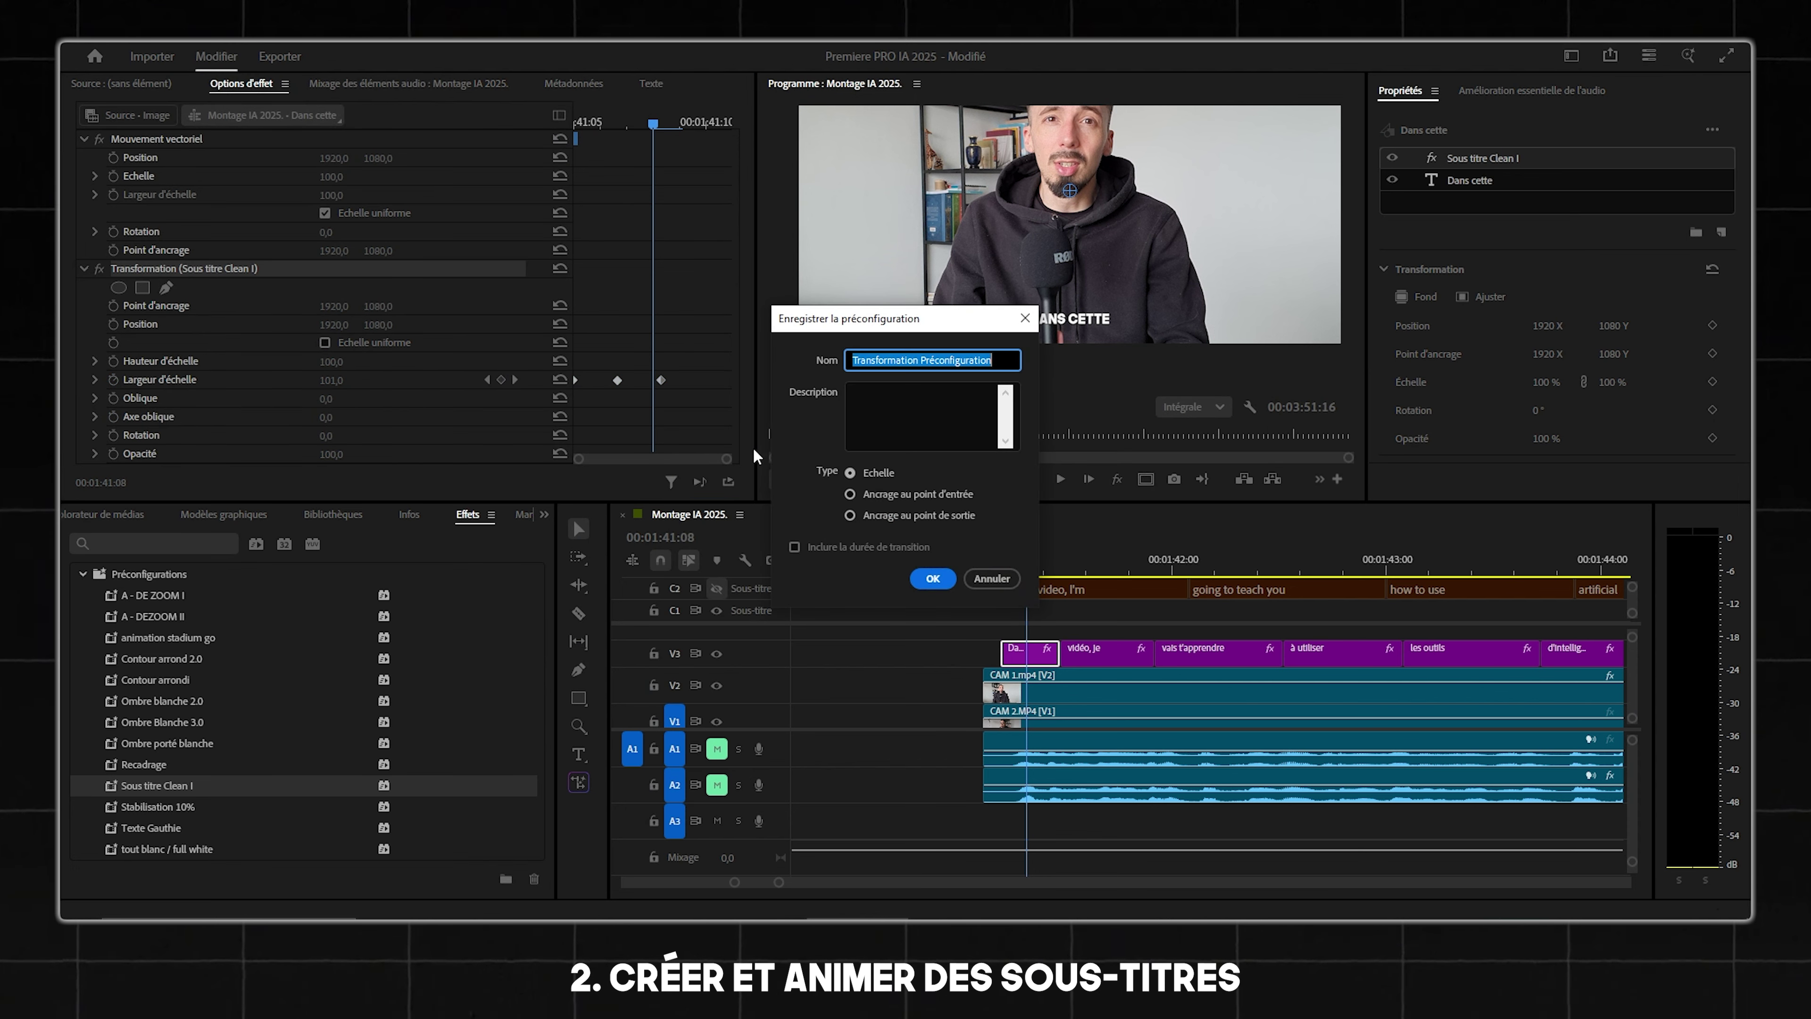
click(880, 497)
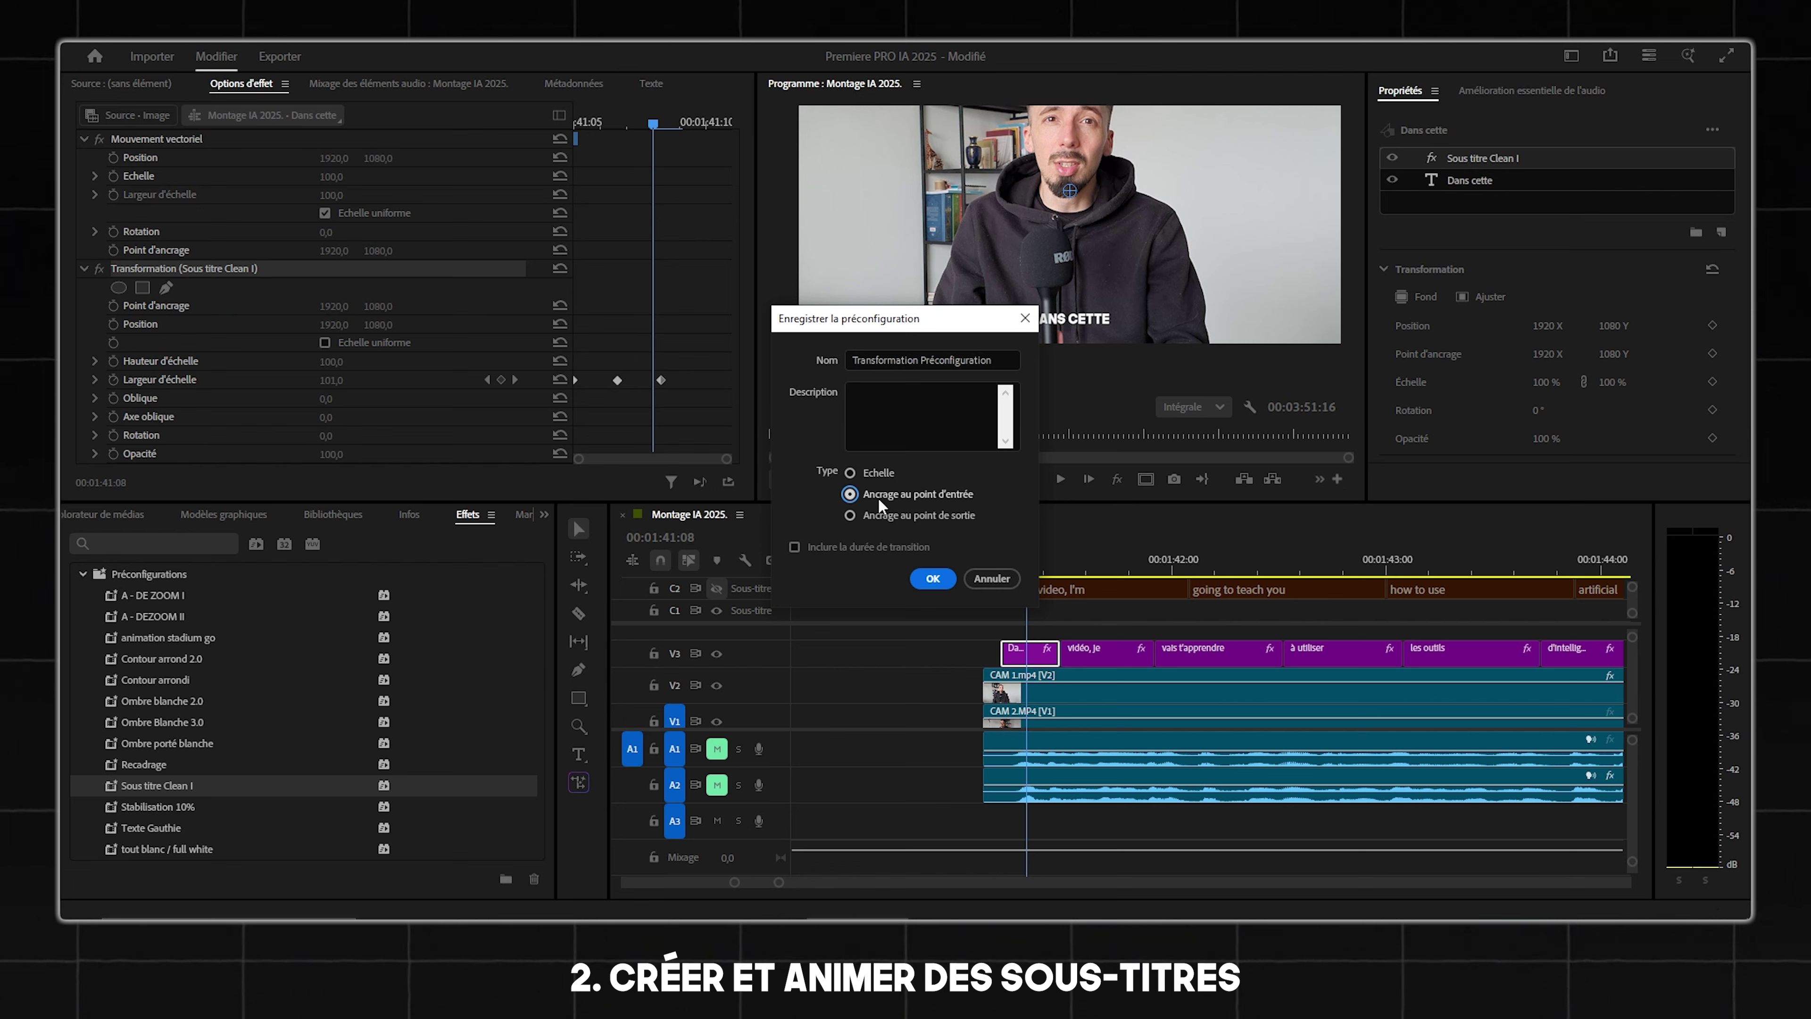
key(ctrl)
key(ctrl)
key(ctrl)
click(989, 576)
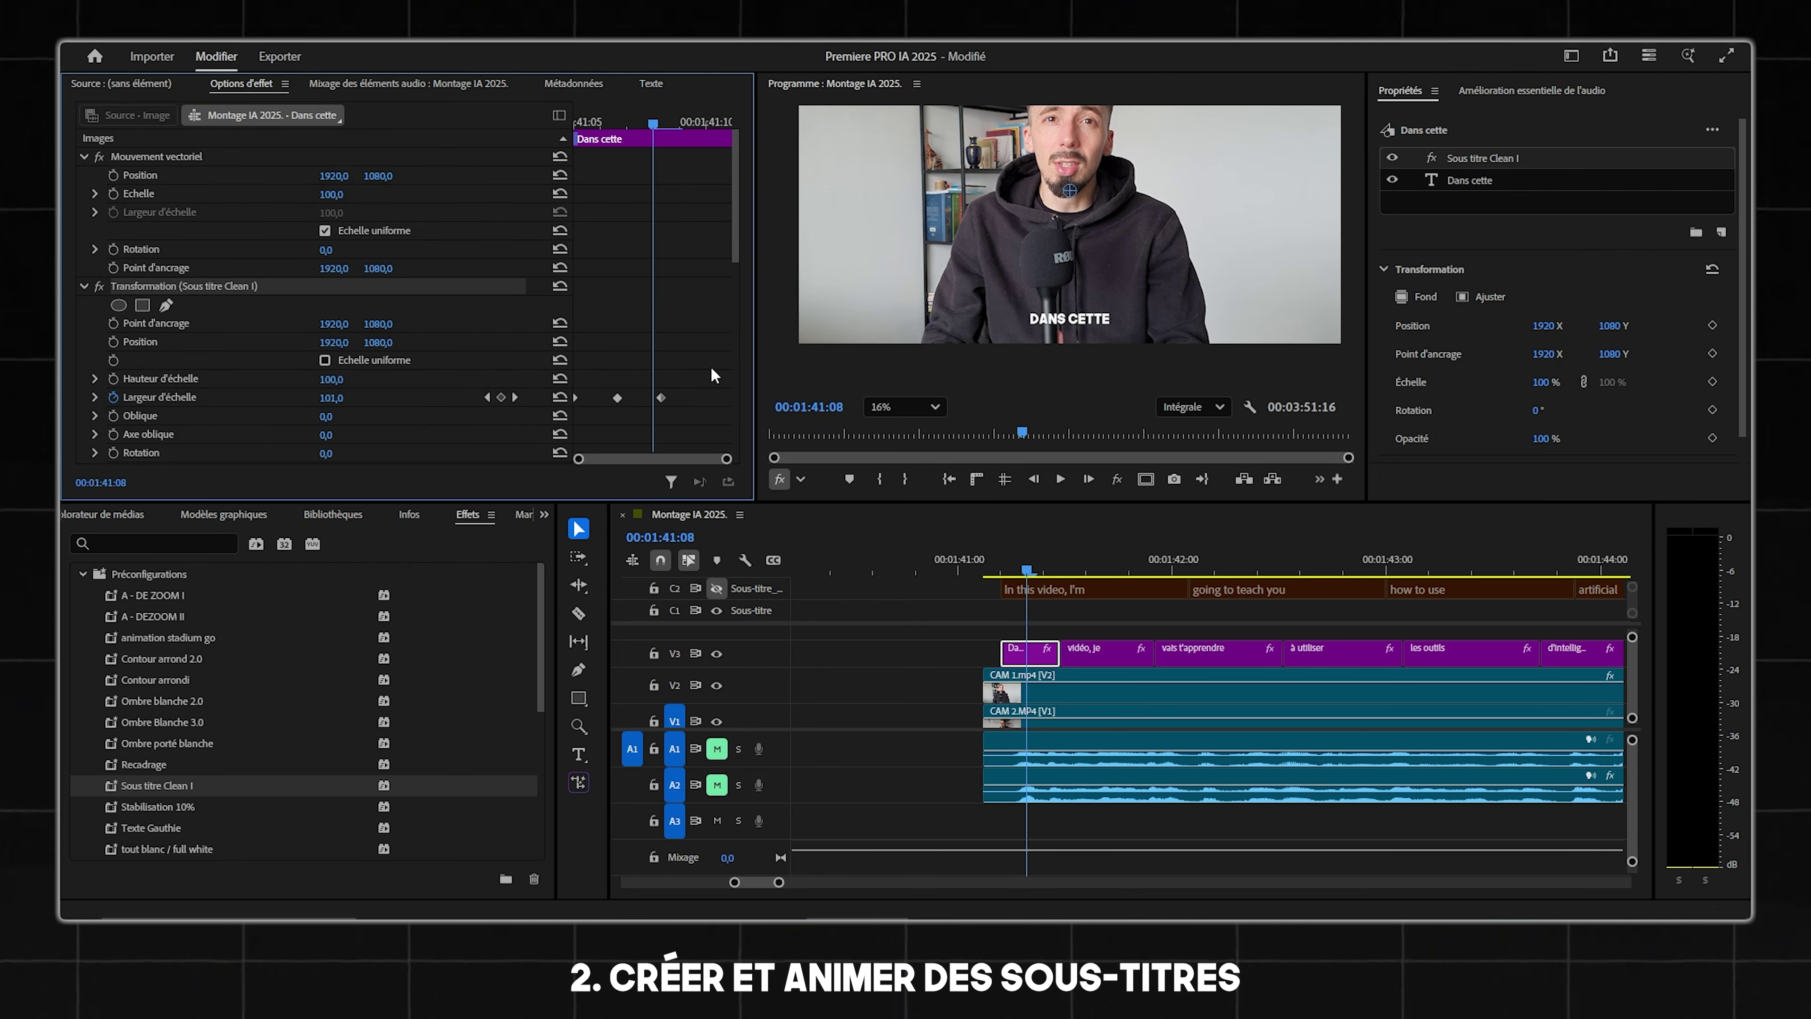
Preview the animated captions at the start of the edit up to 00:01:43:19.
scroll(1079, 680, down, 1)
scroll(1079, 680, down, 1)
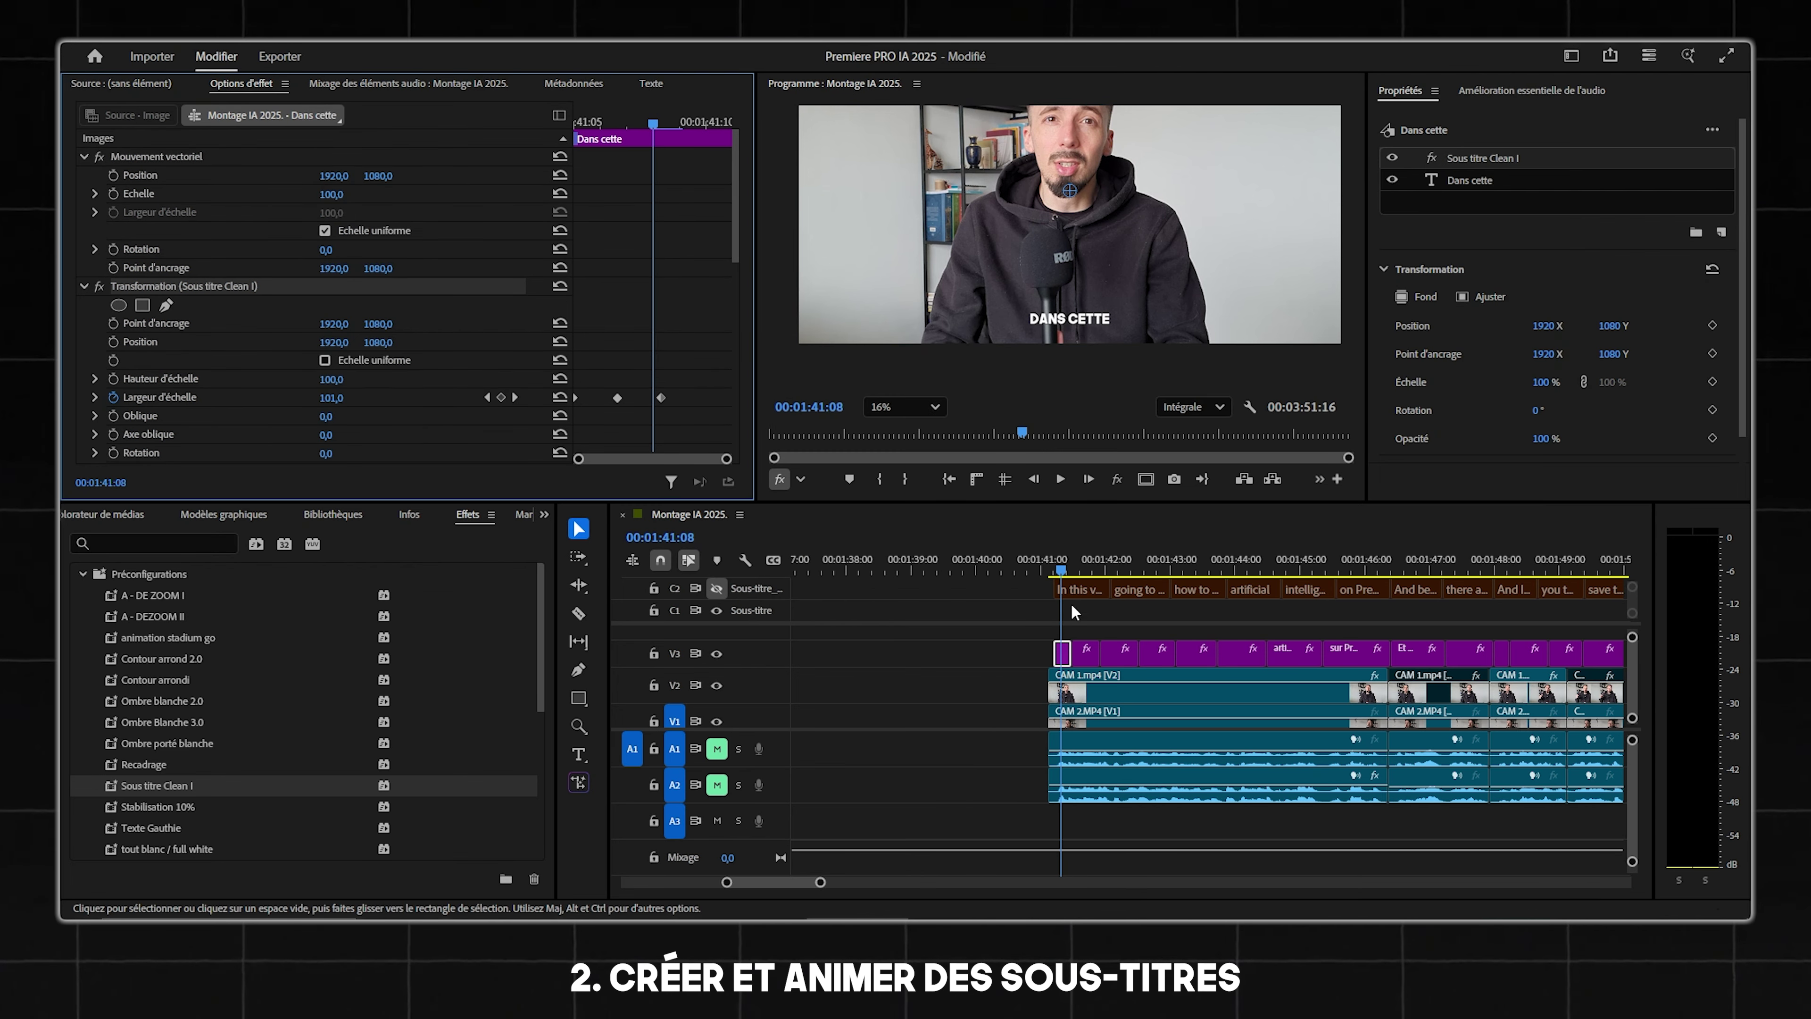
drag(1070, 560, 1154, 589)
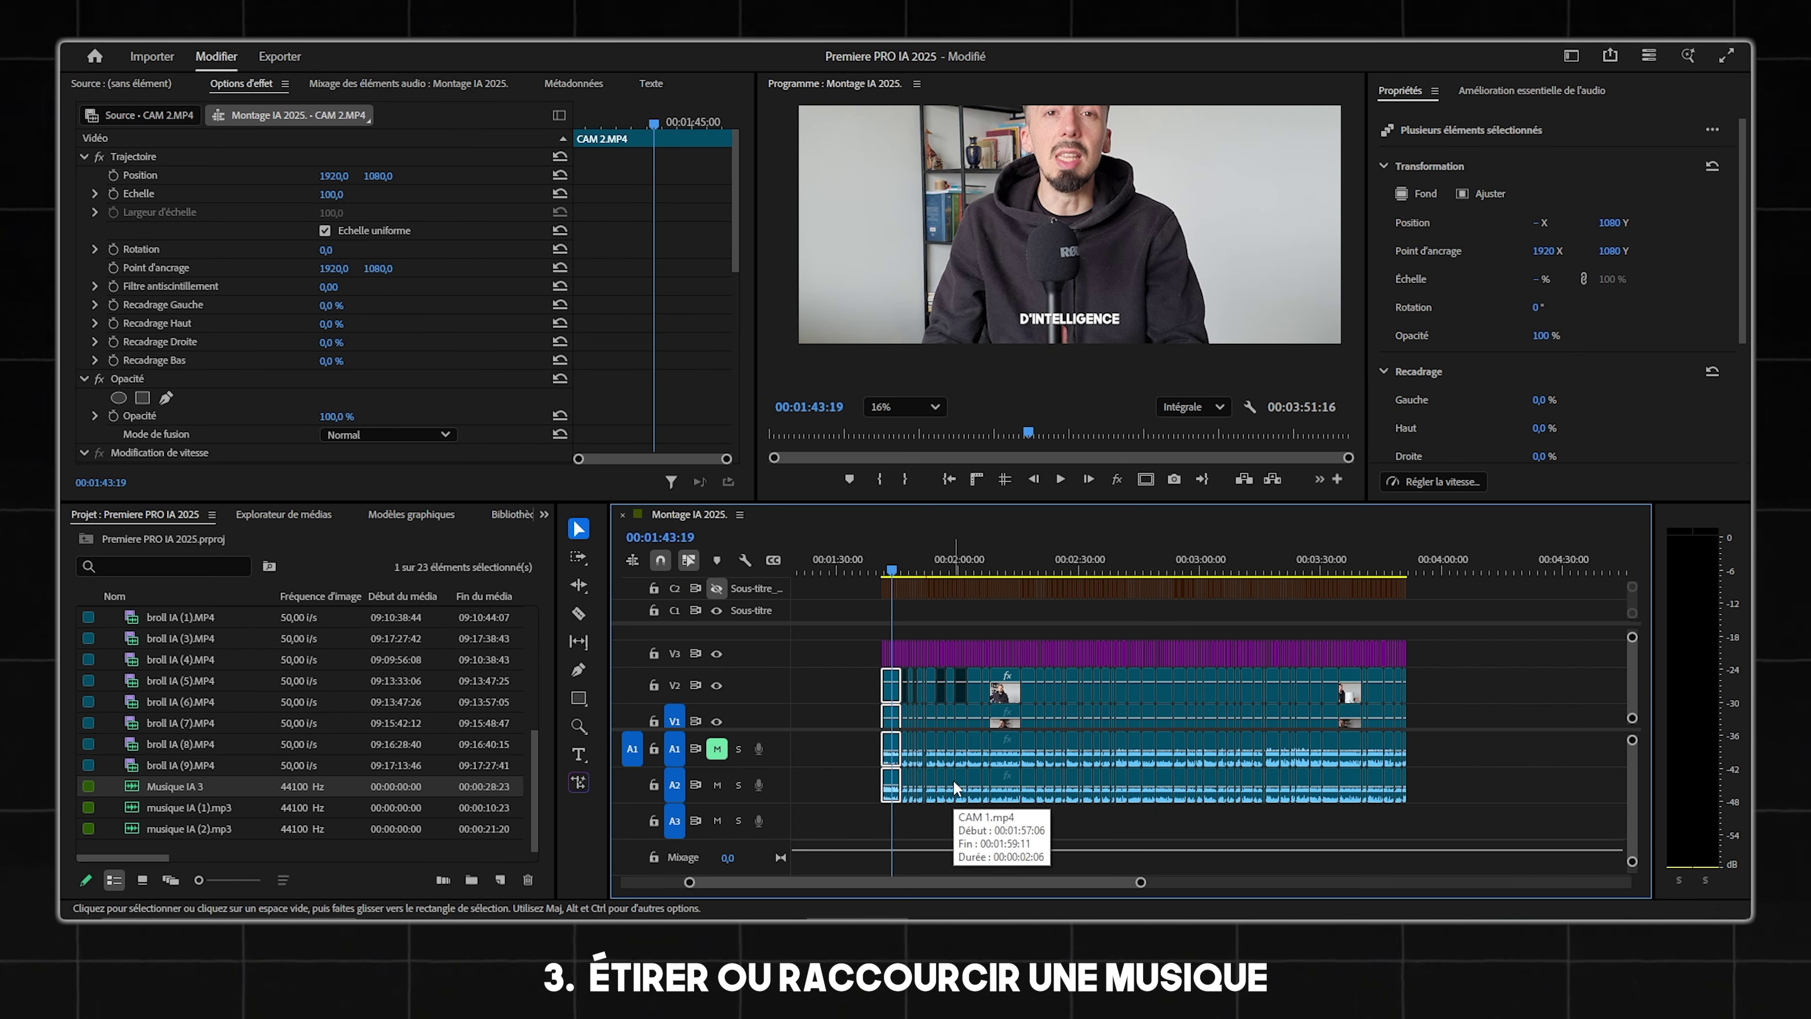
Place Musique IA 3 on track A3 at the start of the edit and try to lengthen it from its end edge.
click(170, 788)
drag(170, 788, 881, 828)
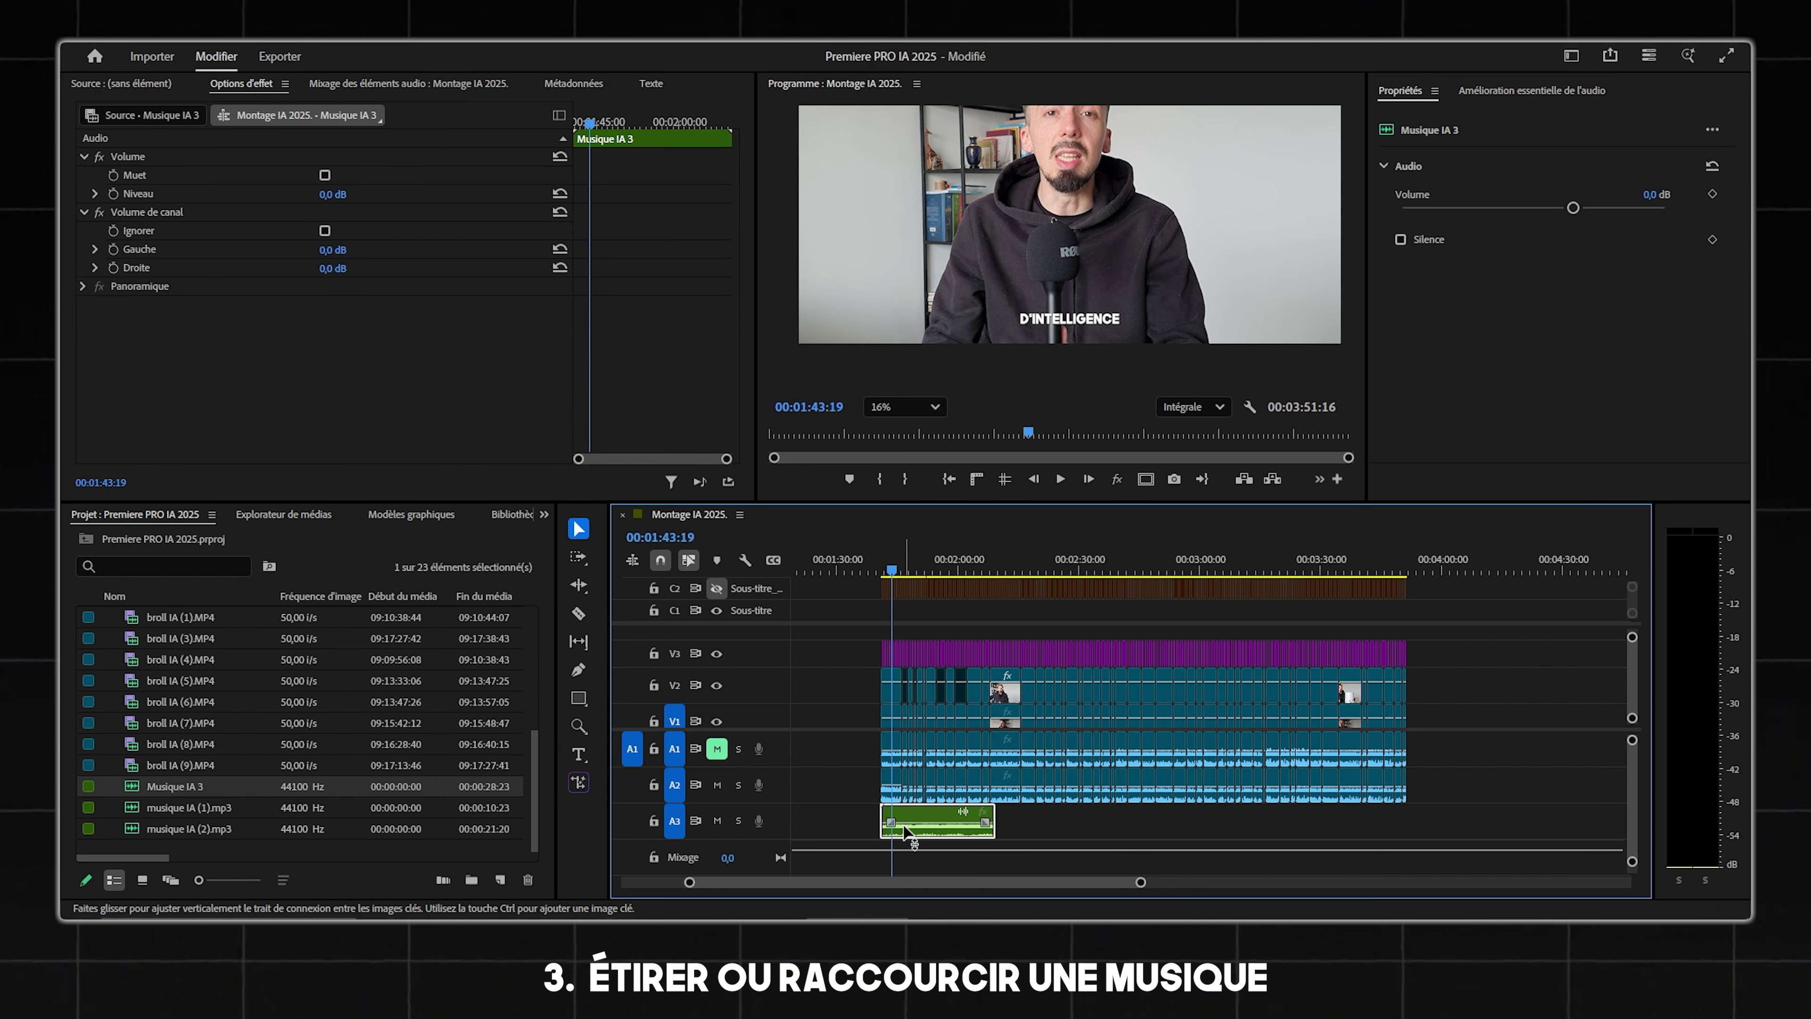
drag(992, 822, 1090, 822)
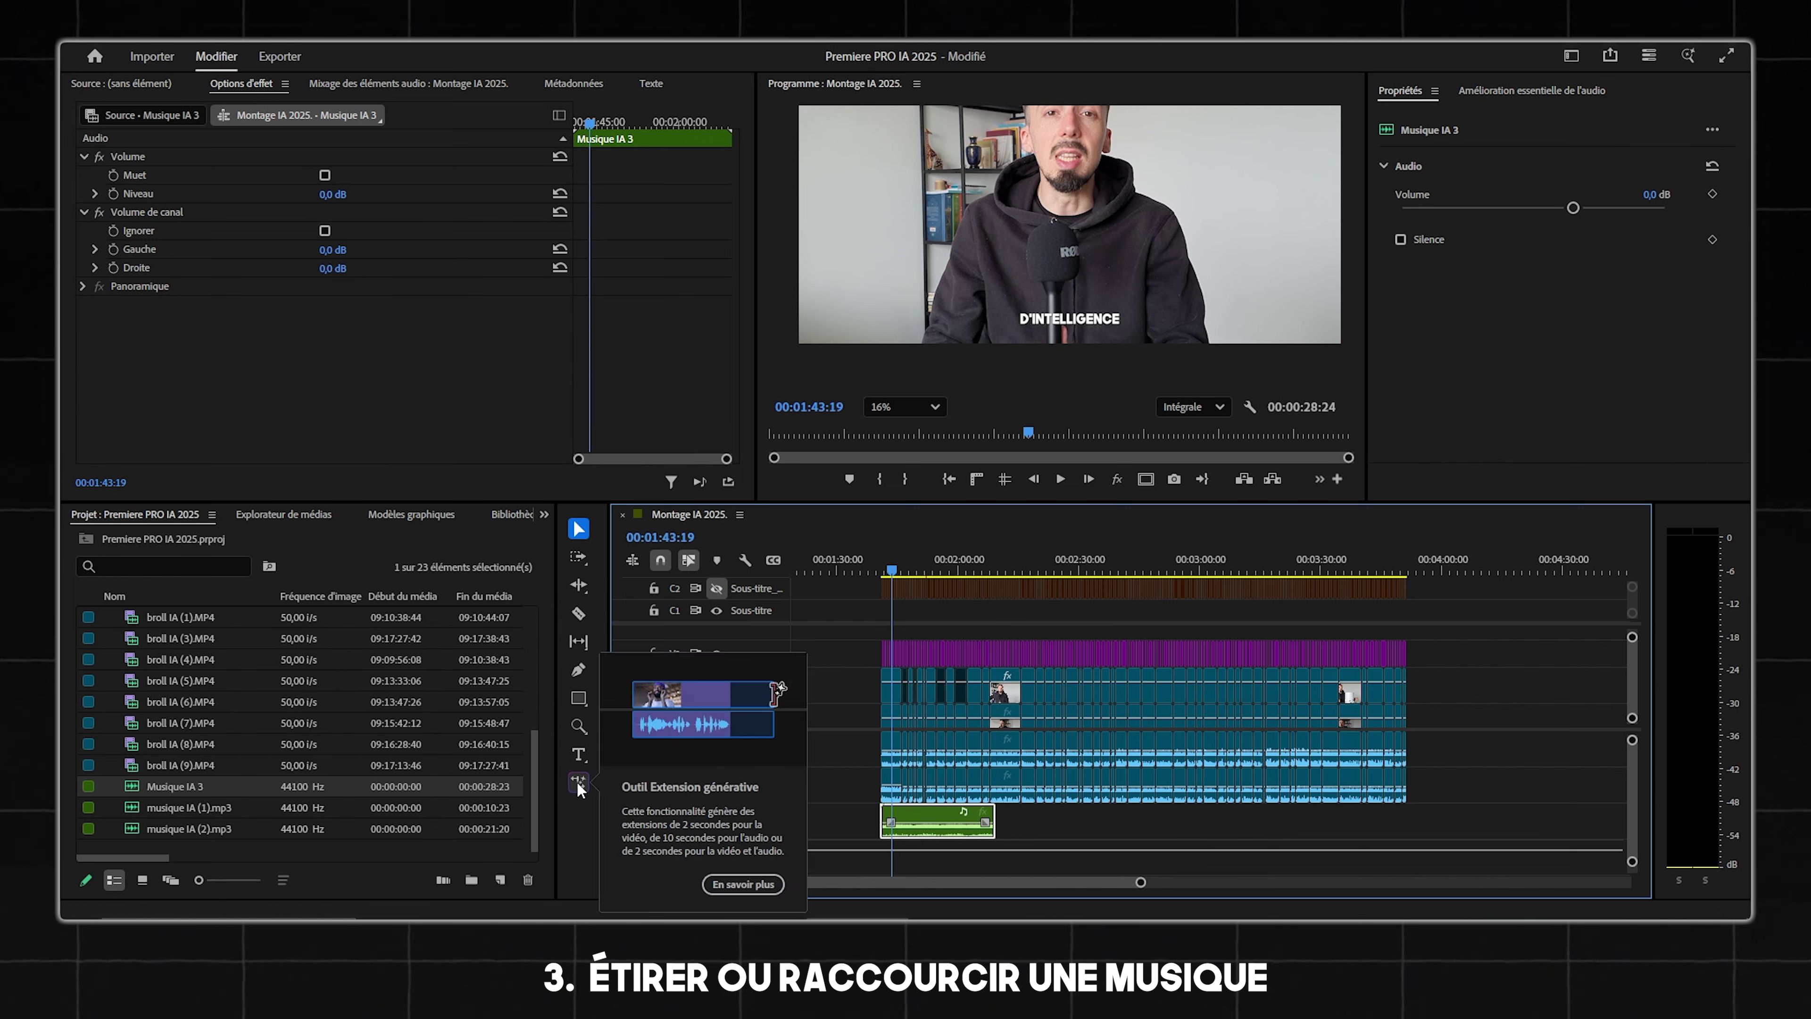
Remix the A3 music with the Remix tool to a target duration of 00:02:15:21, and enlarge the track to view its waveform.
click(583, 588)
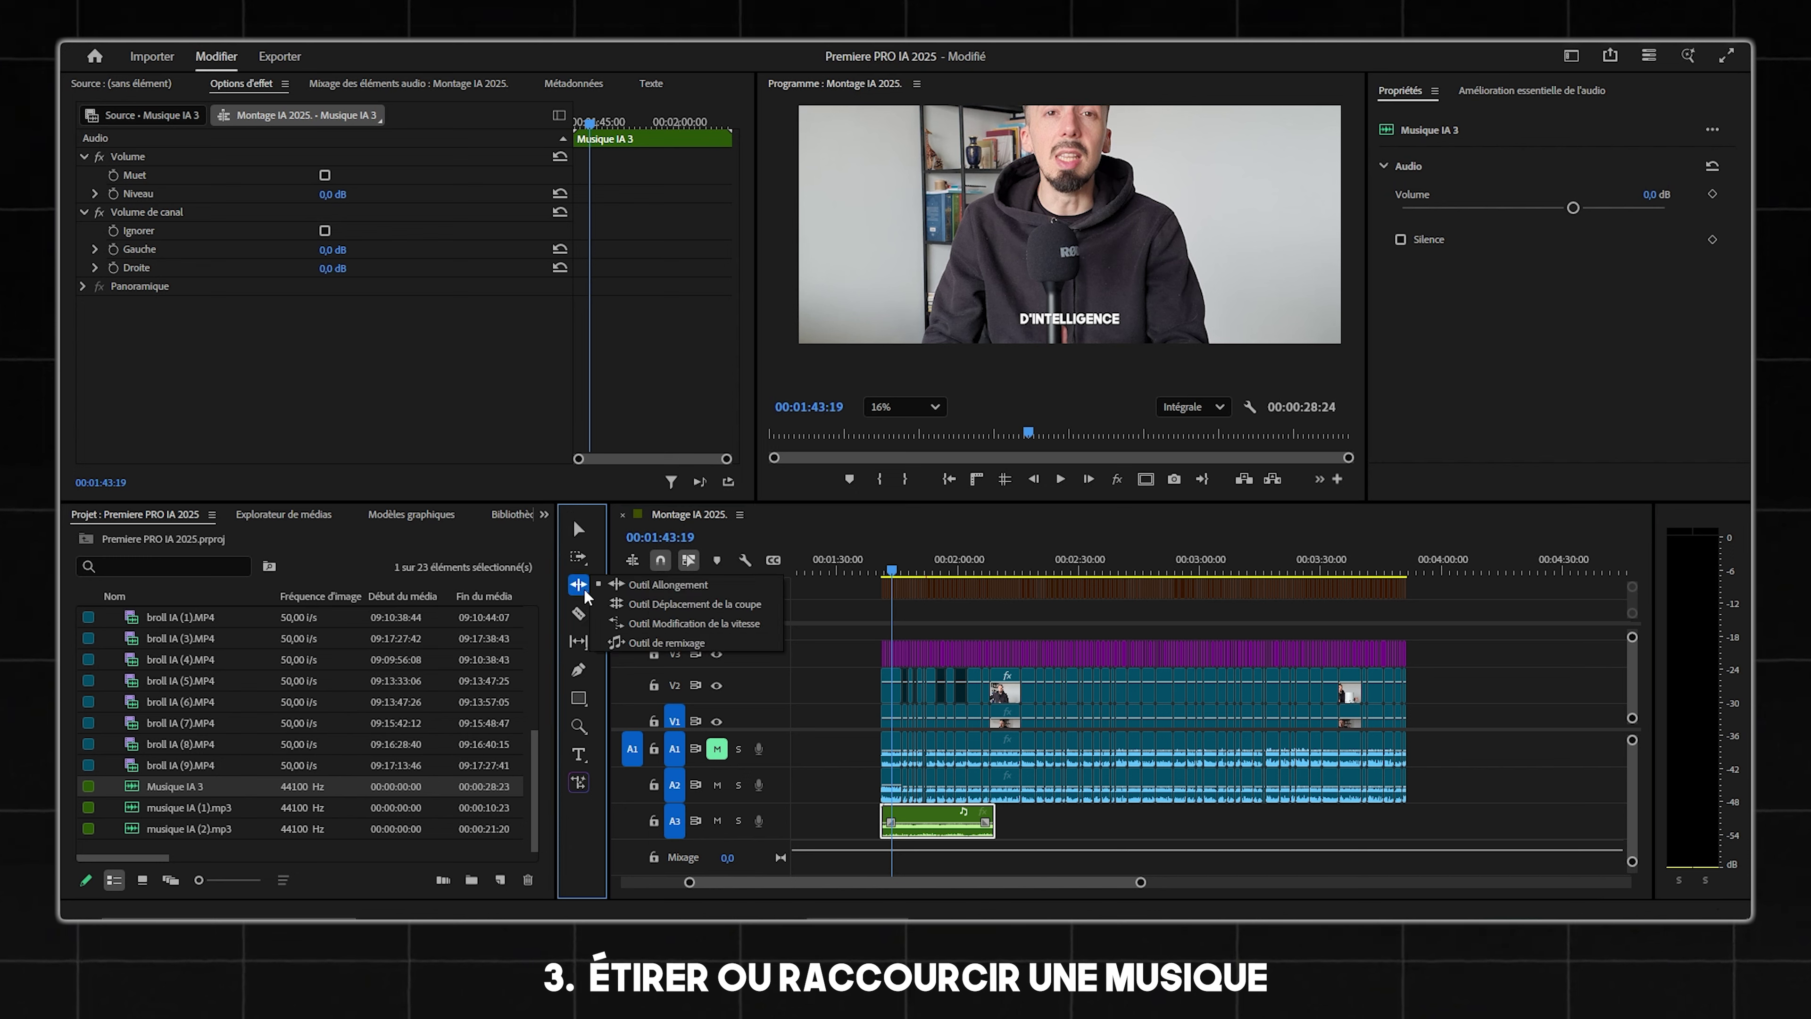
click(641, 646)
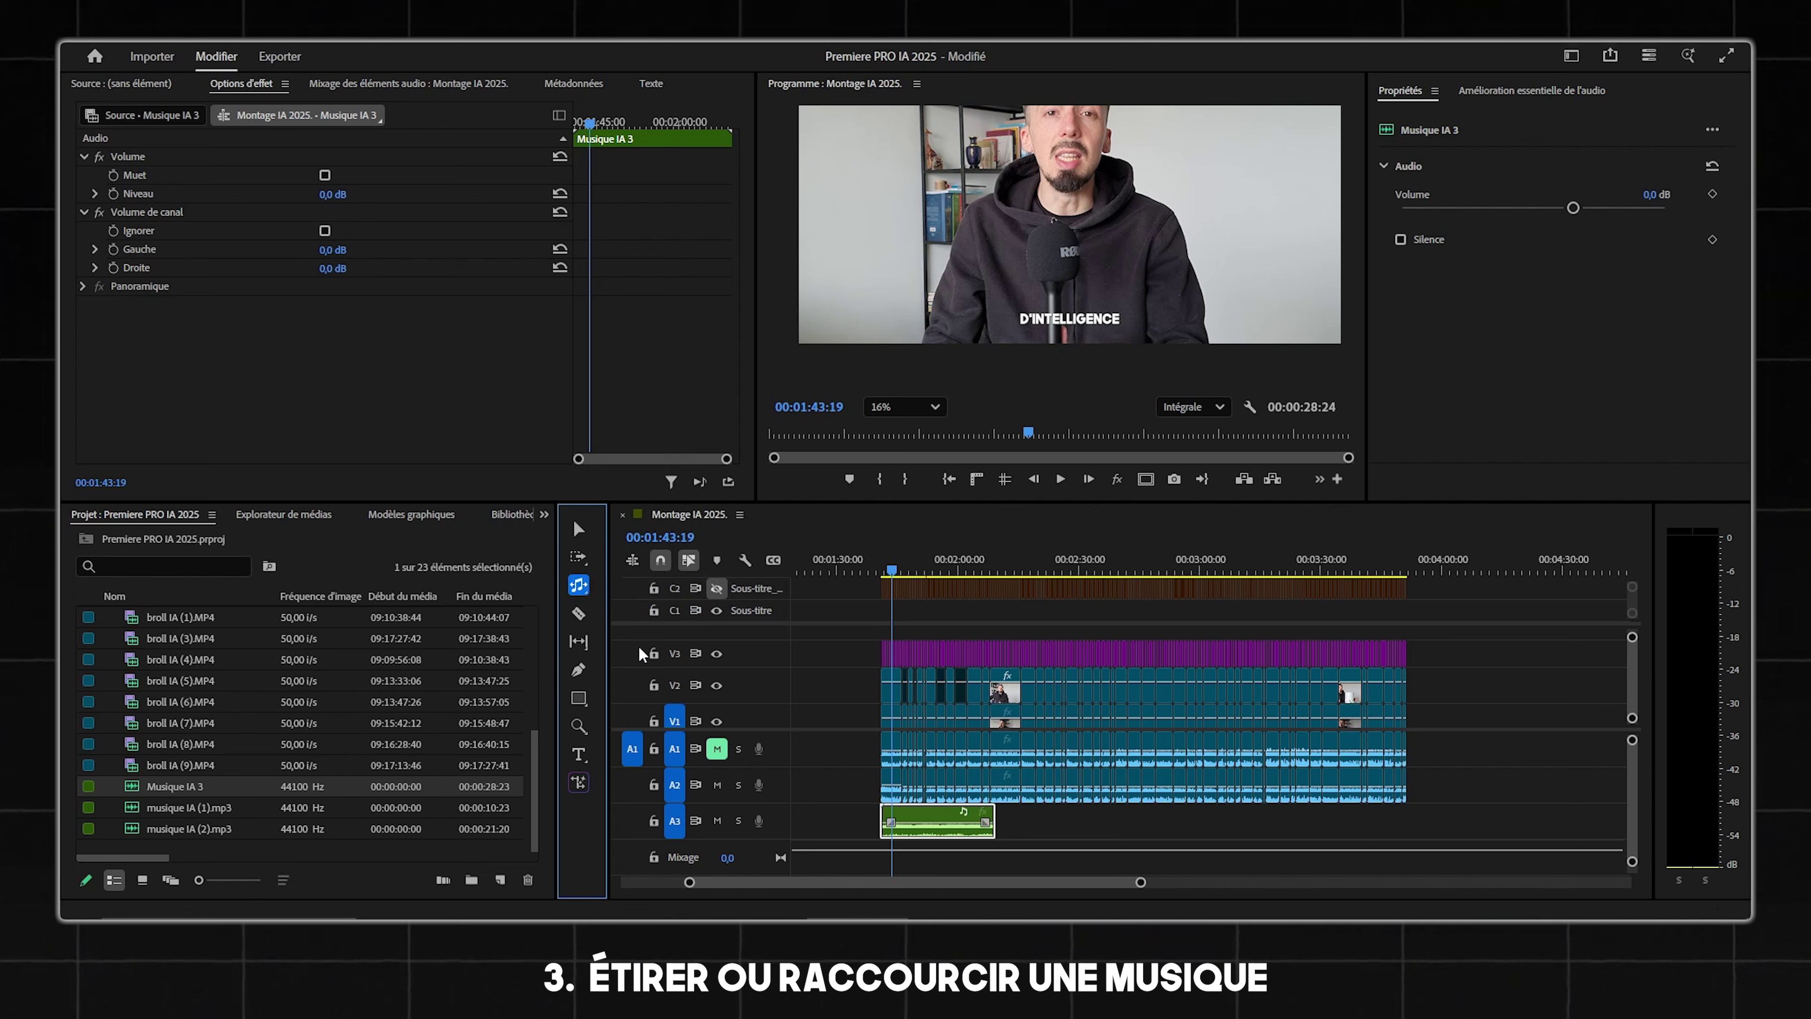
drag(997, 823, 1427, 827)
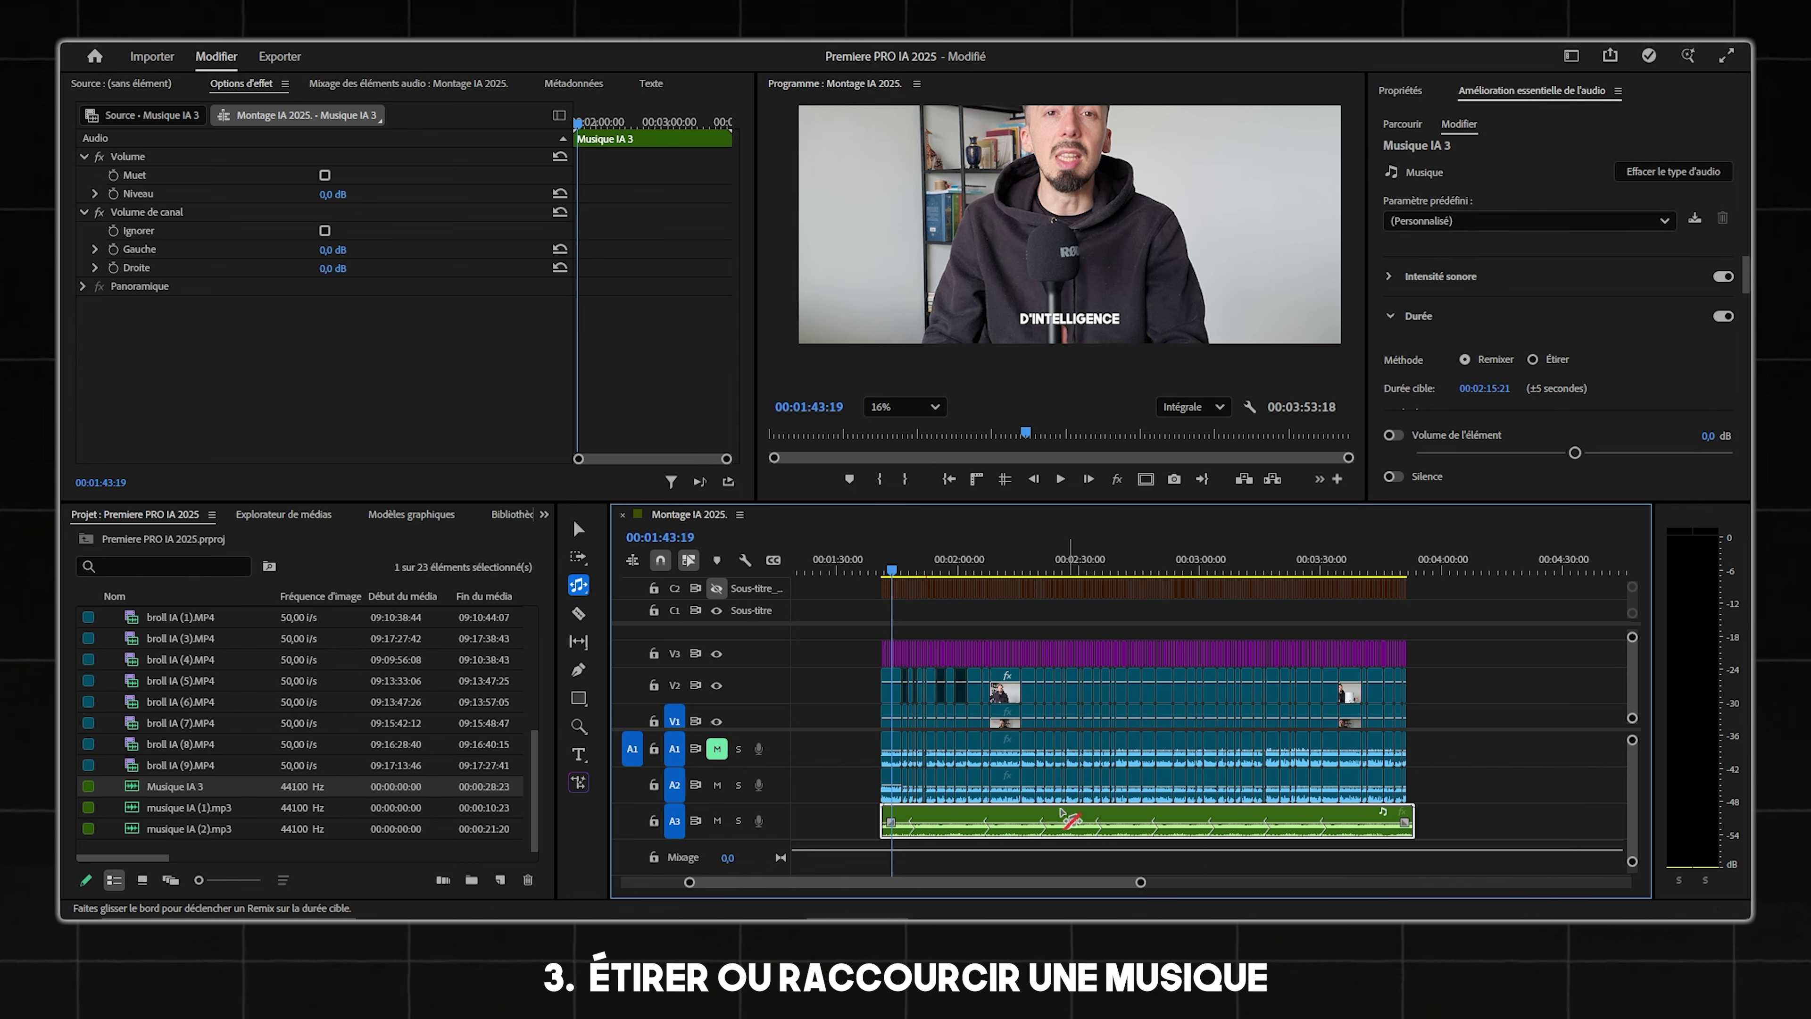
scroll(760, 828, up, 3)
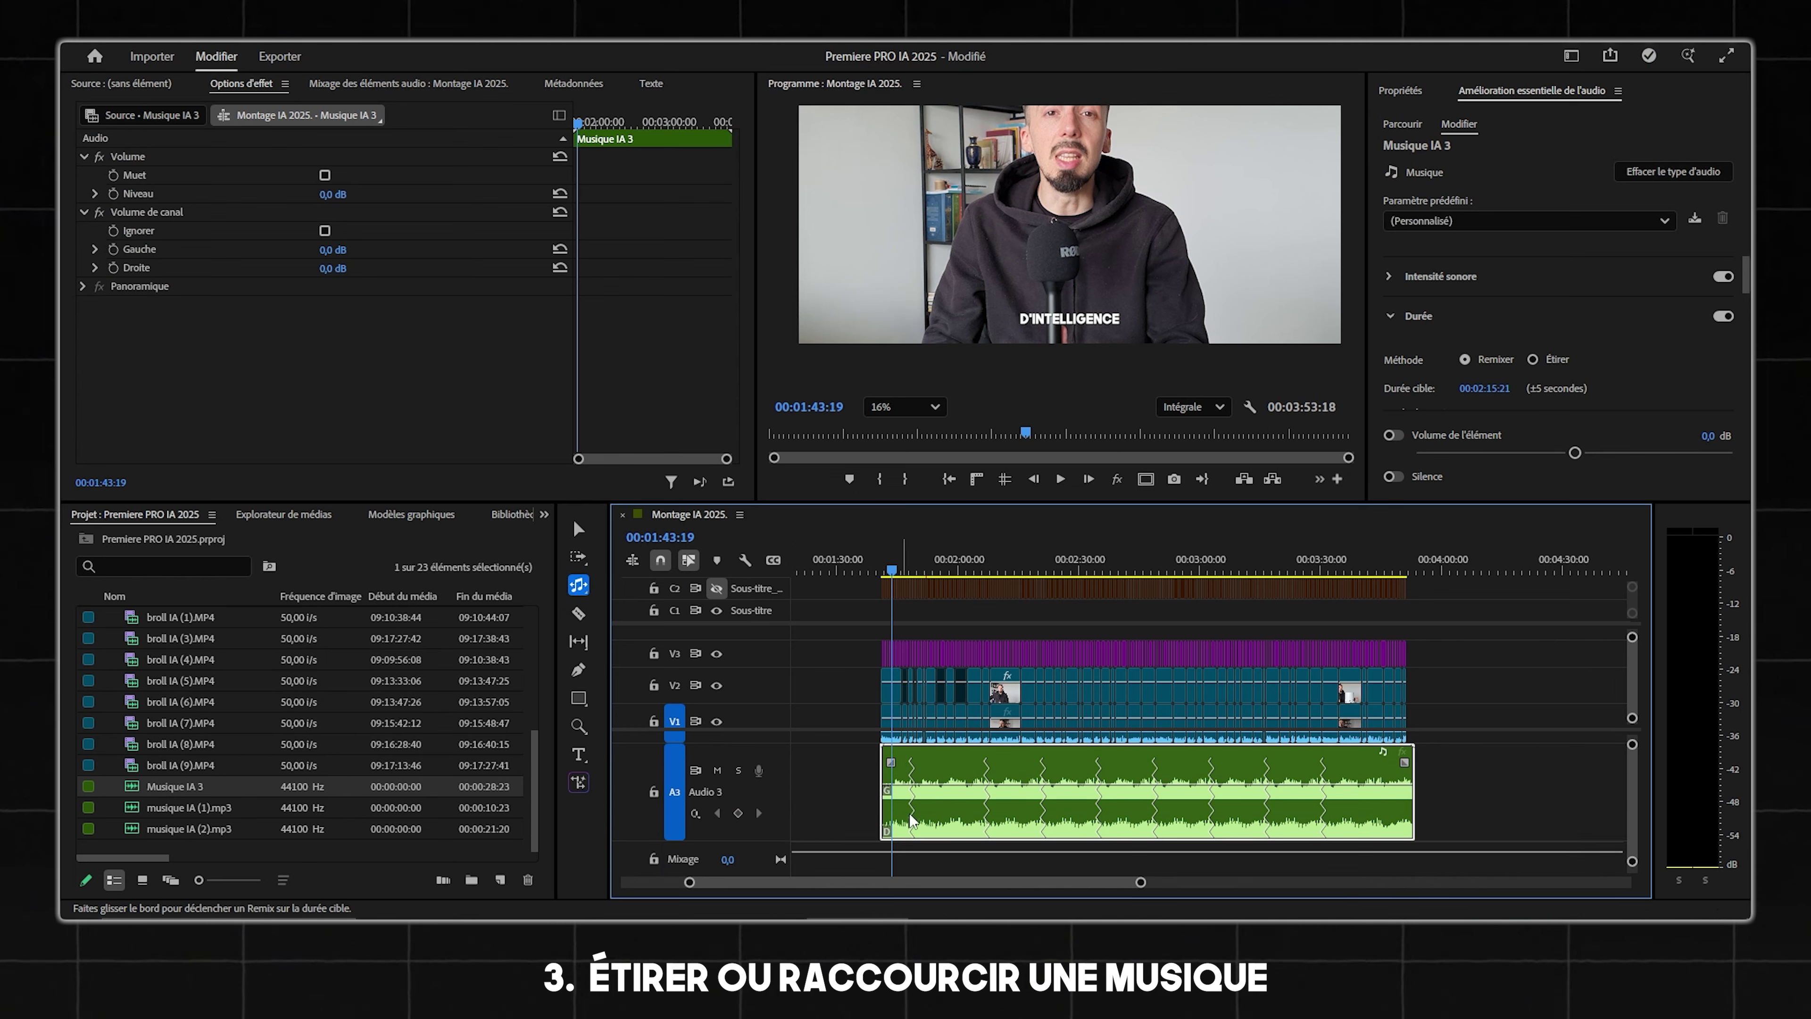
Solo track A3 and listen to the remixed music across its edit points up to 00:02:11:04.
click(738, 770)
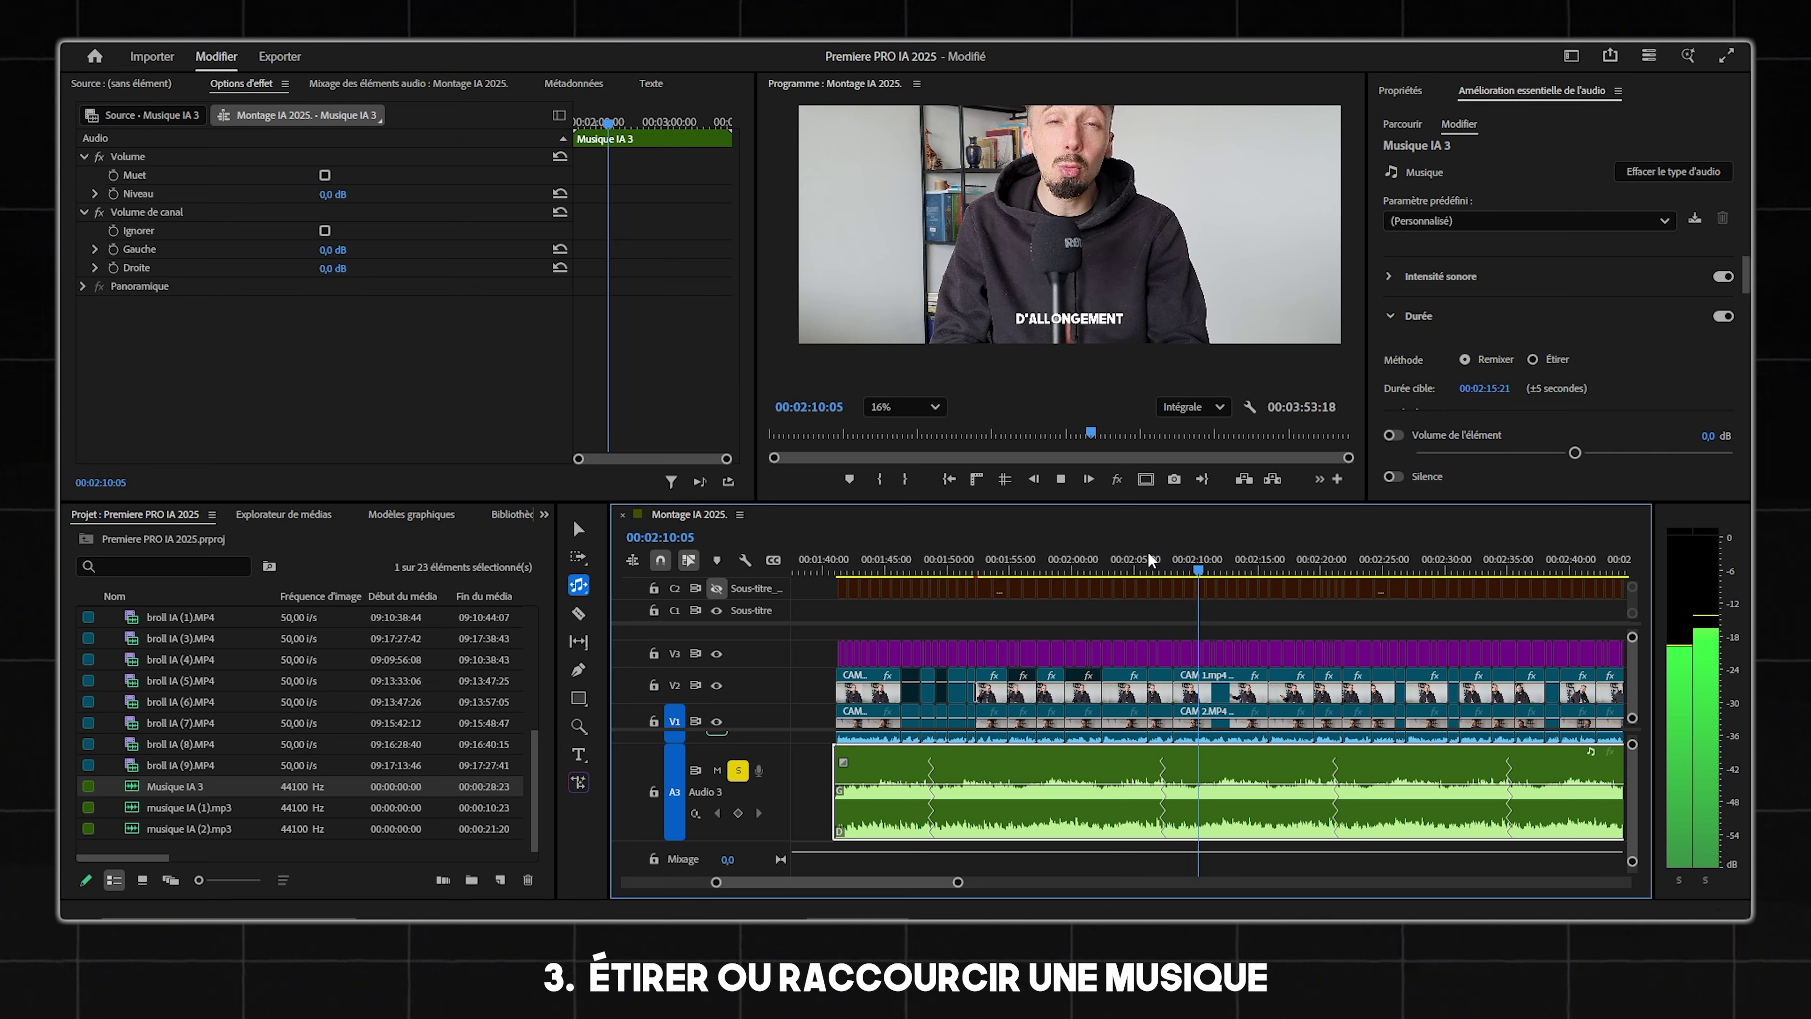
key(space)
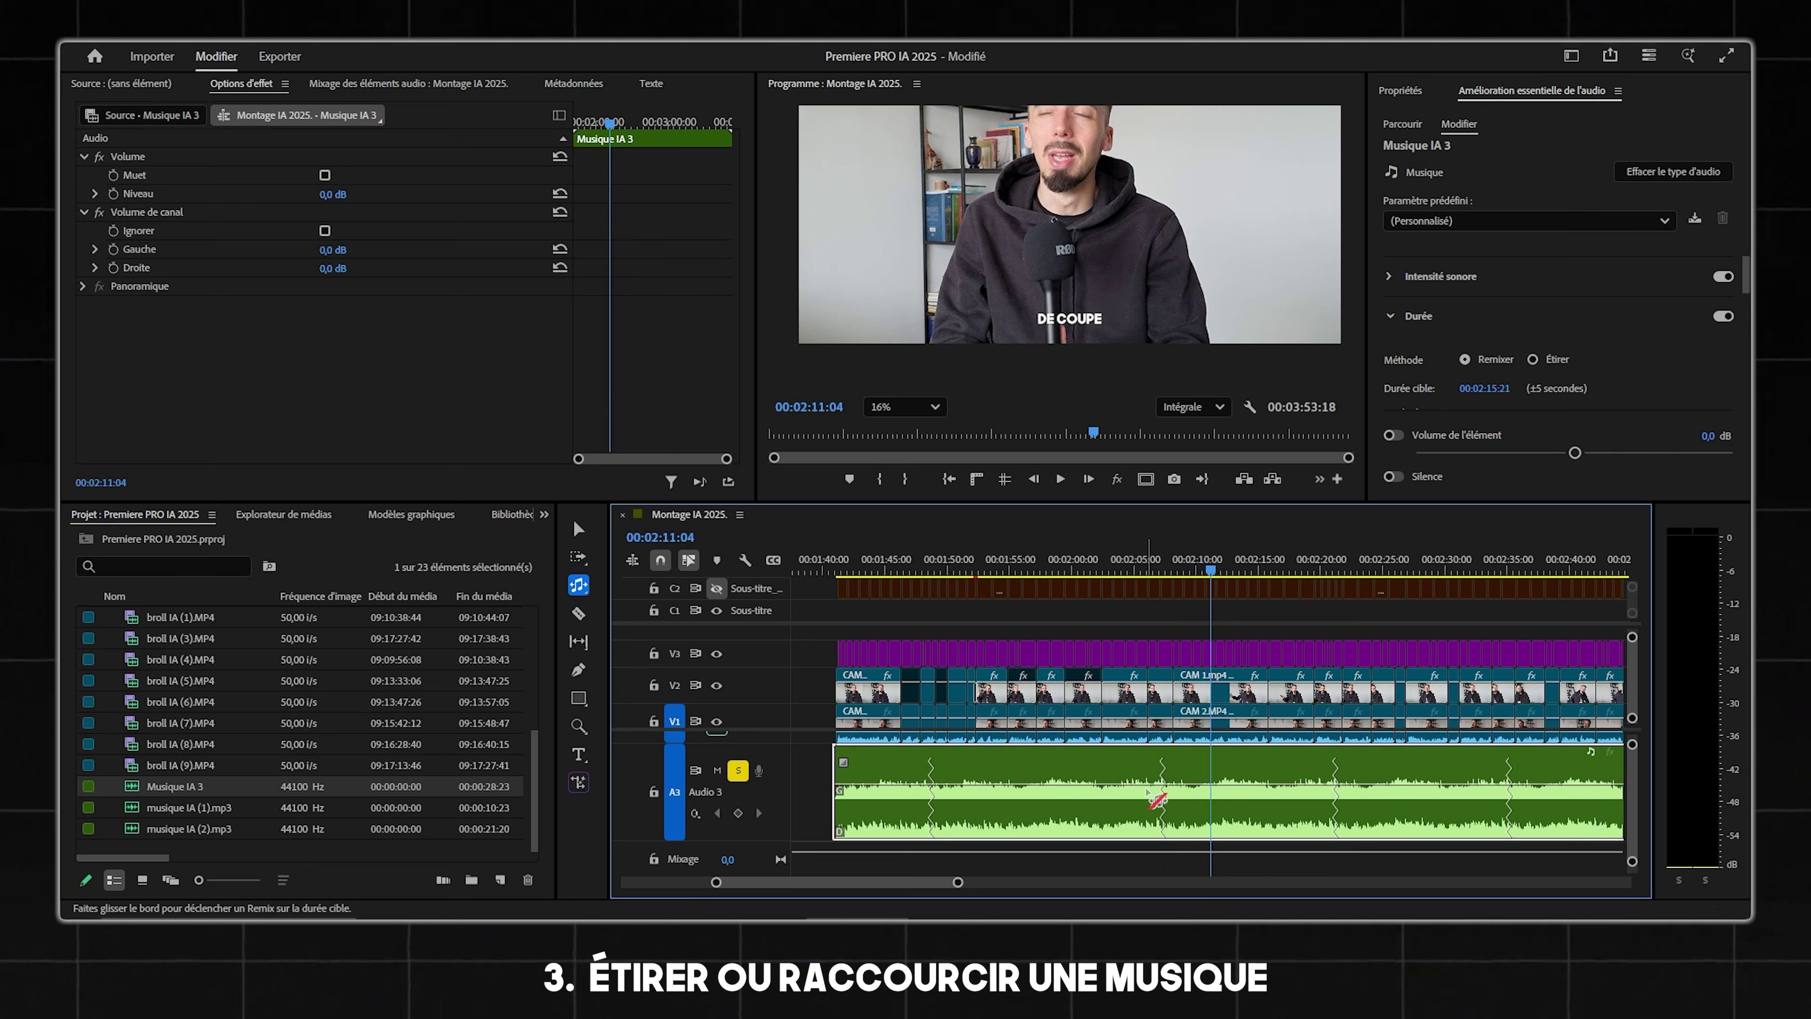
Lower the A3 music's volume to -26.4 dB and play the start of the edit to check its balance with the voice.
key(v)
scroll(1136, 793, down, 3)
scroll(1136, 793, right, 1)
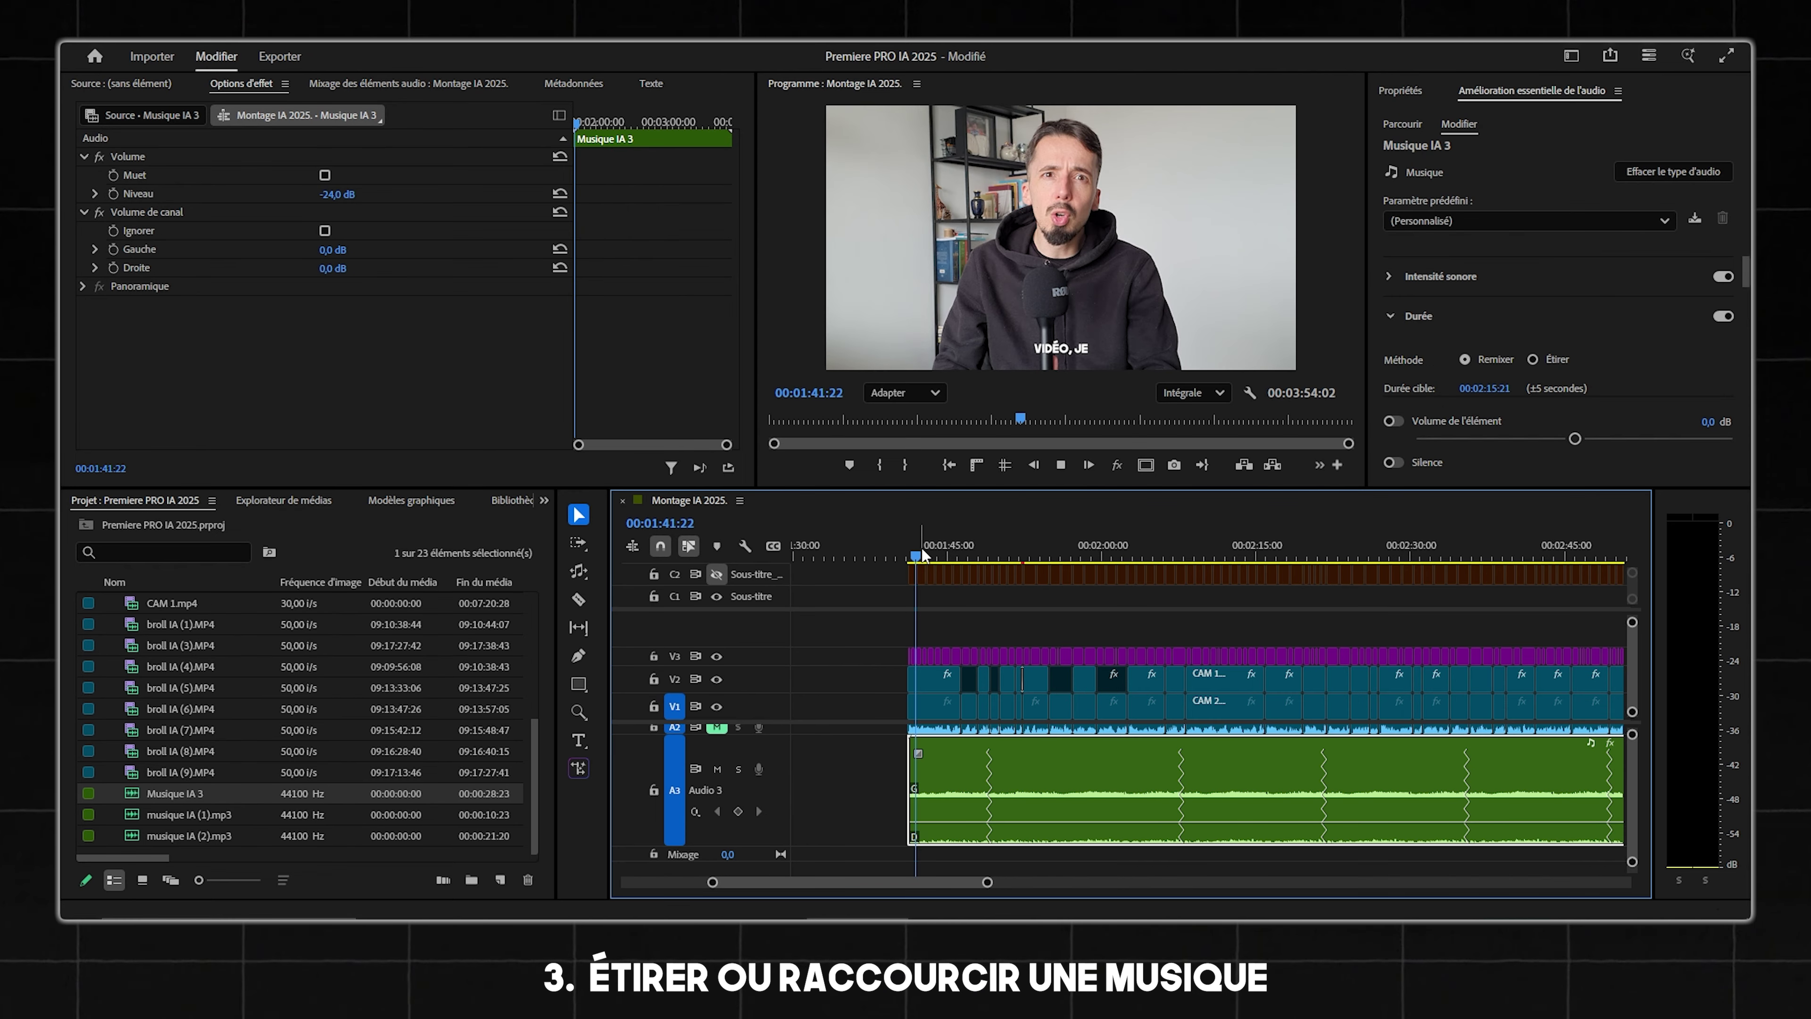
key(space)
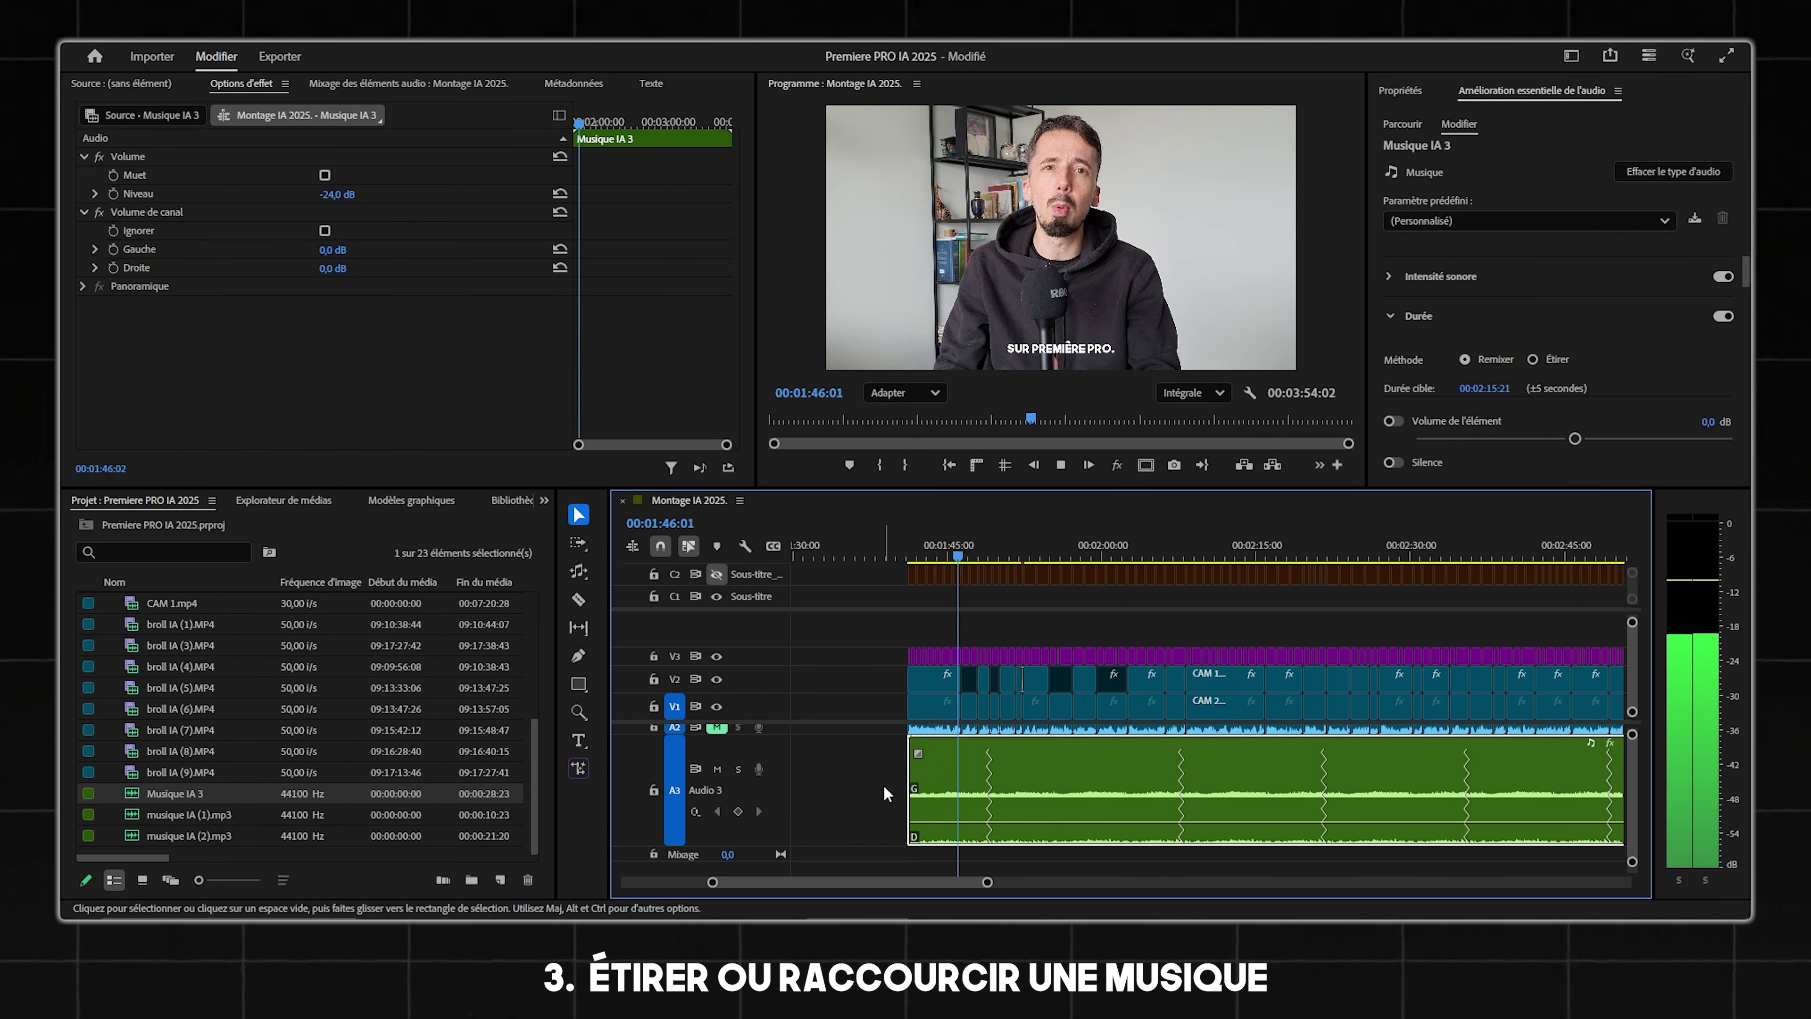
key(space)
scroll(942, 838, up, 2)
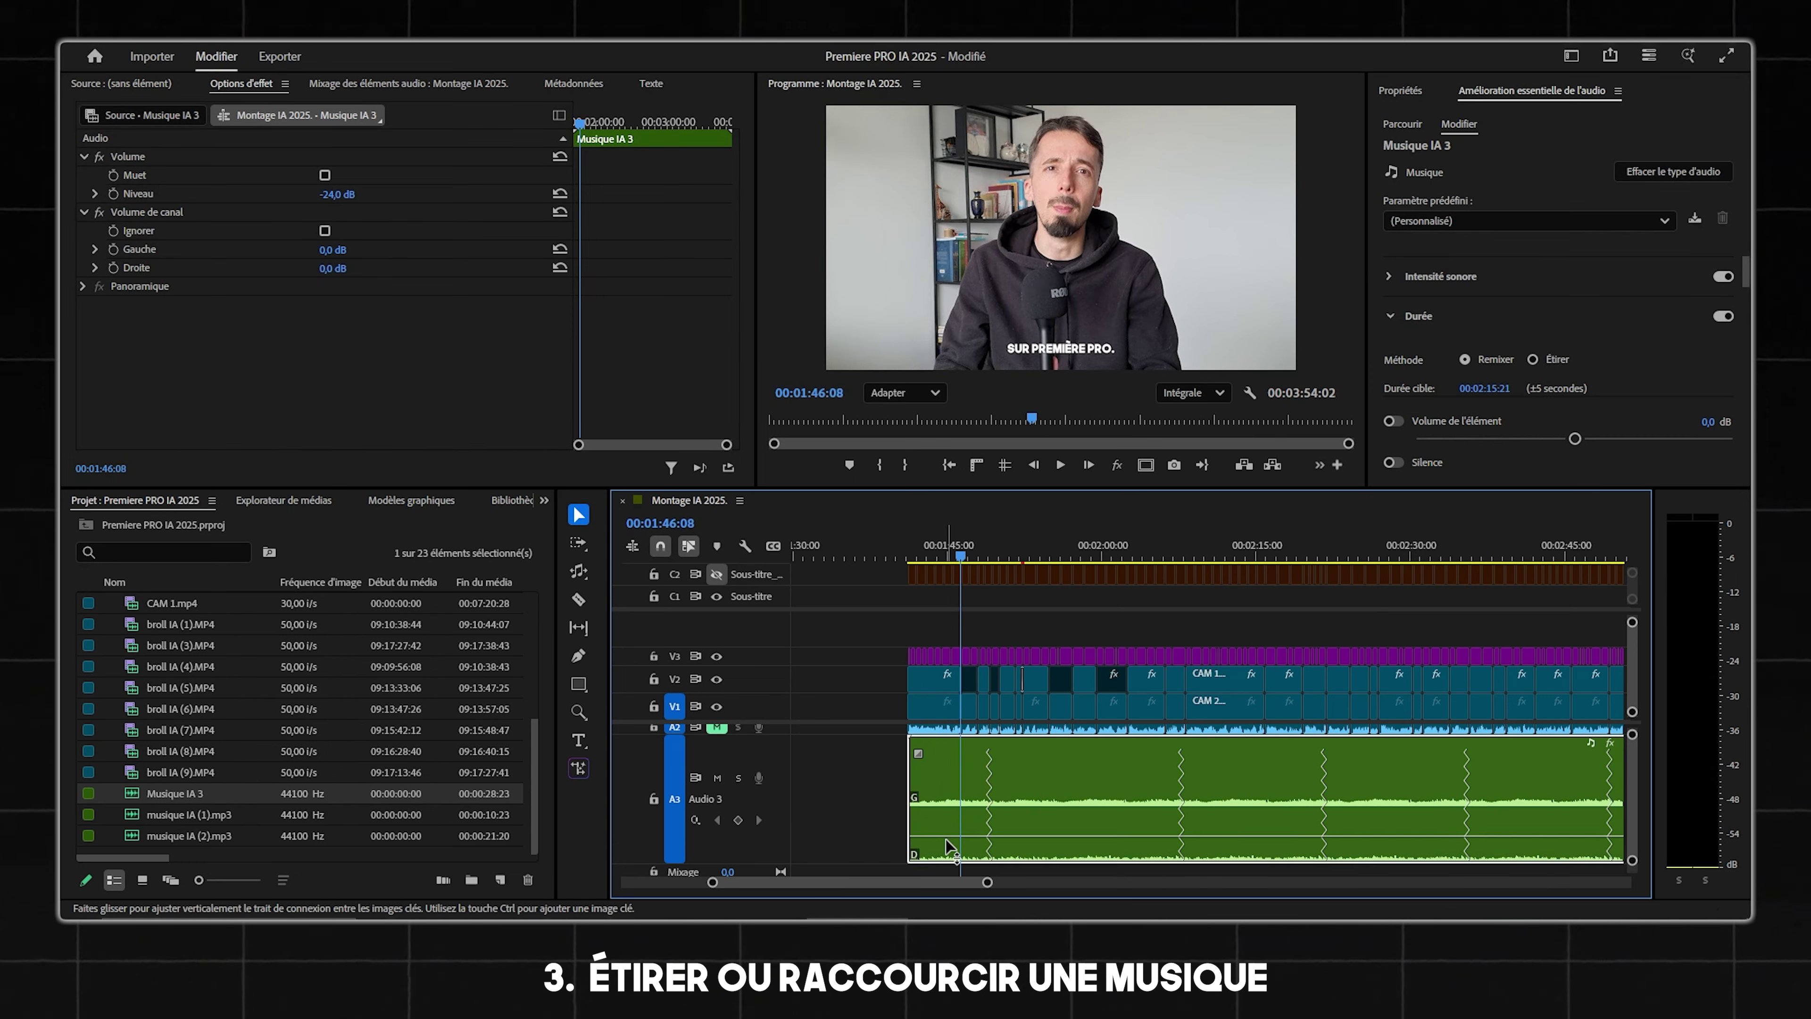
drag(947, 842, 948, 844)
key(space)
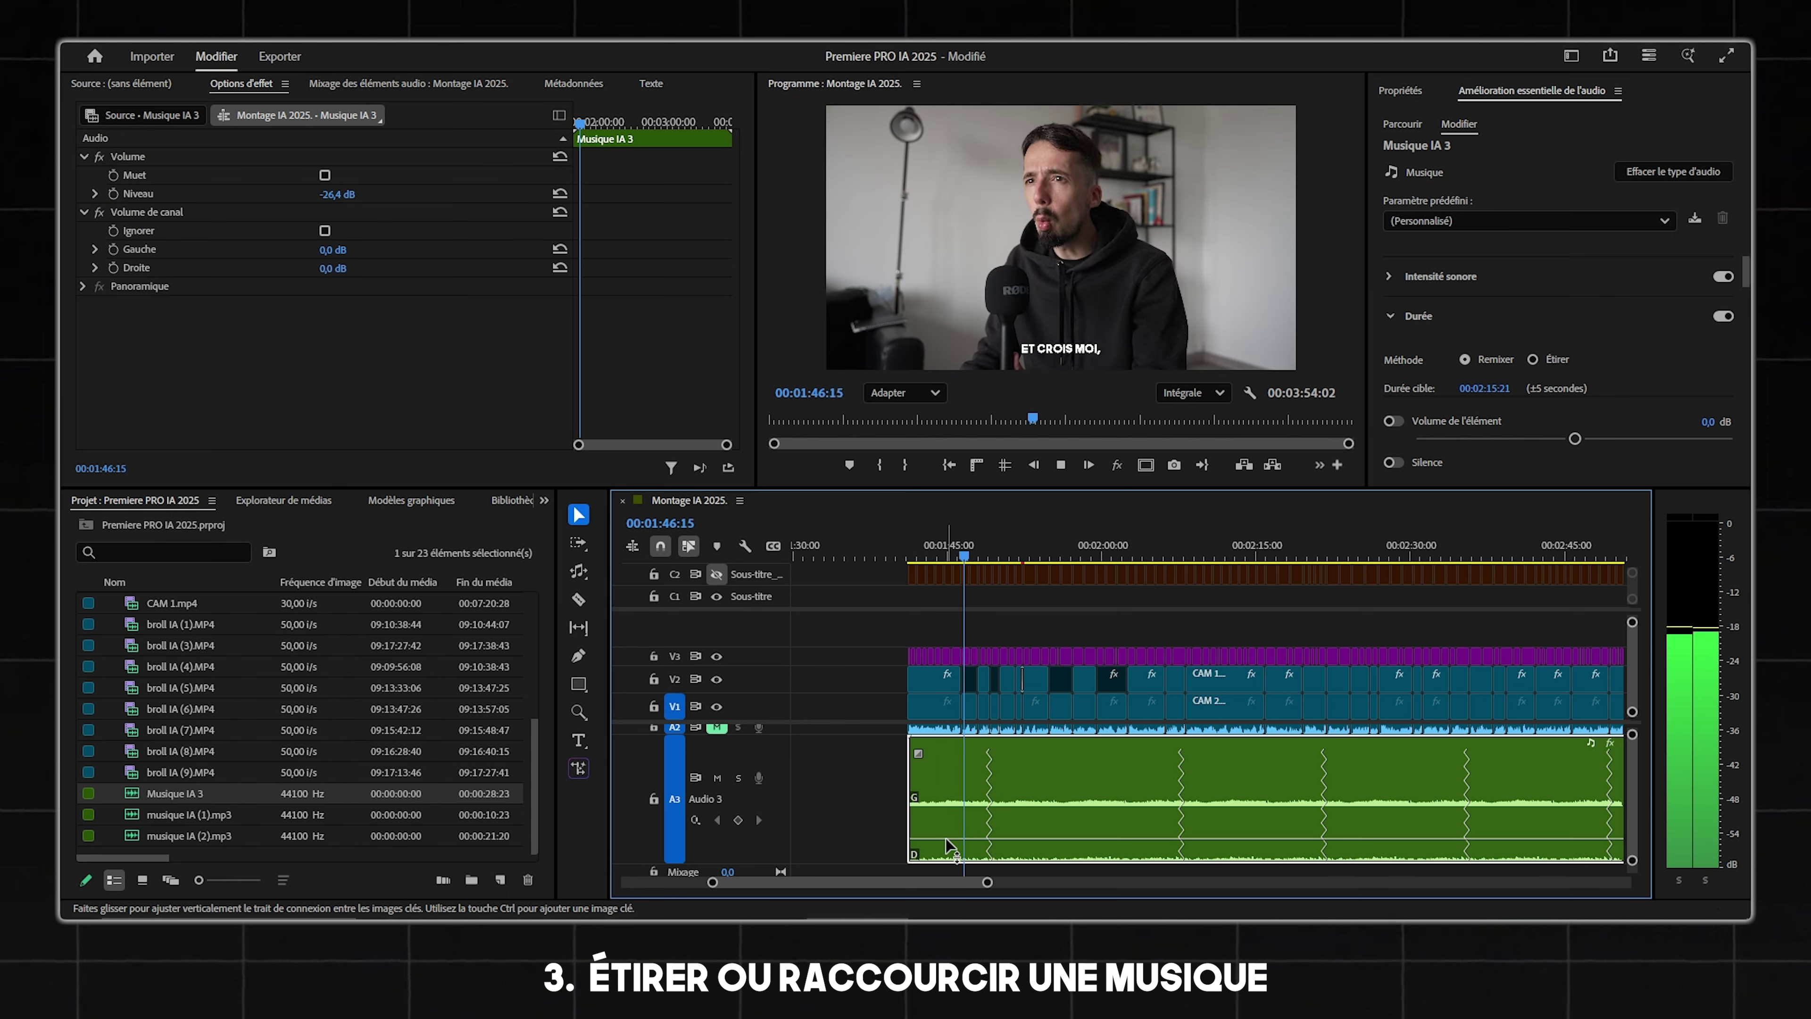
key(space)
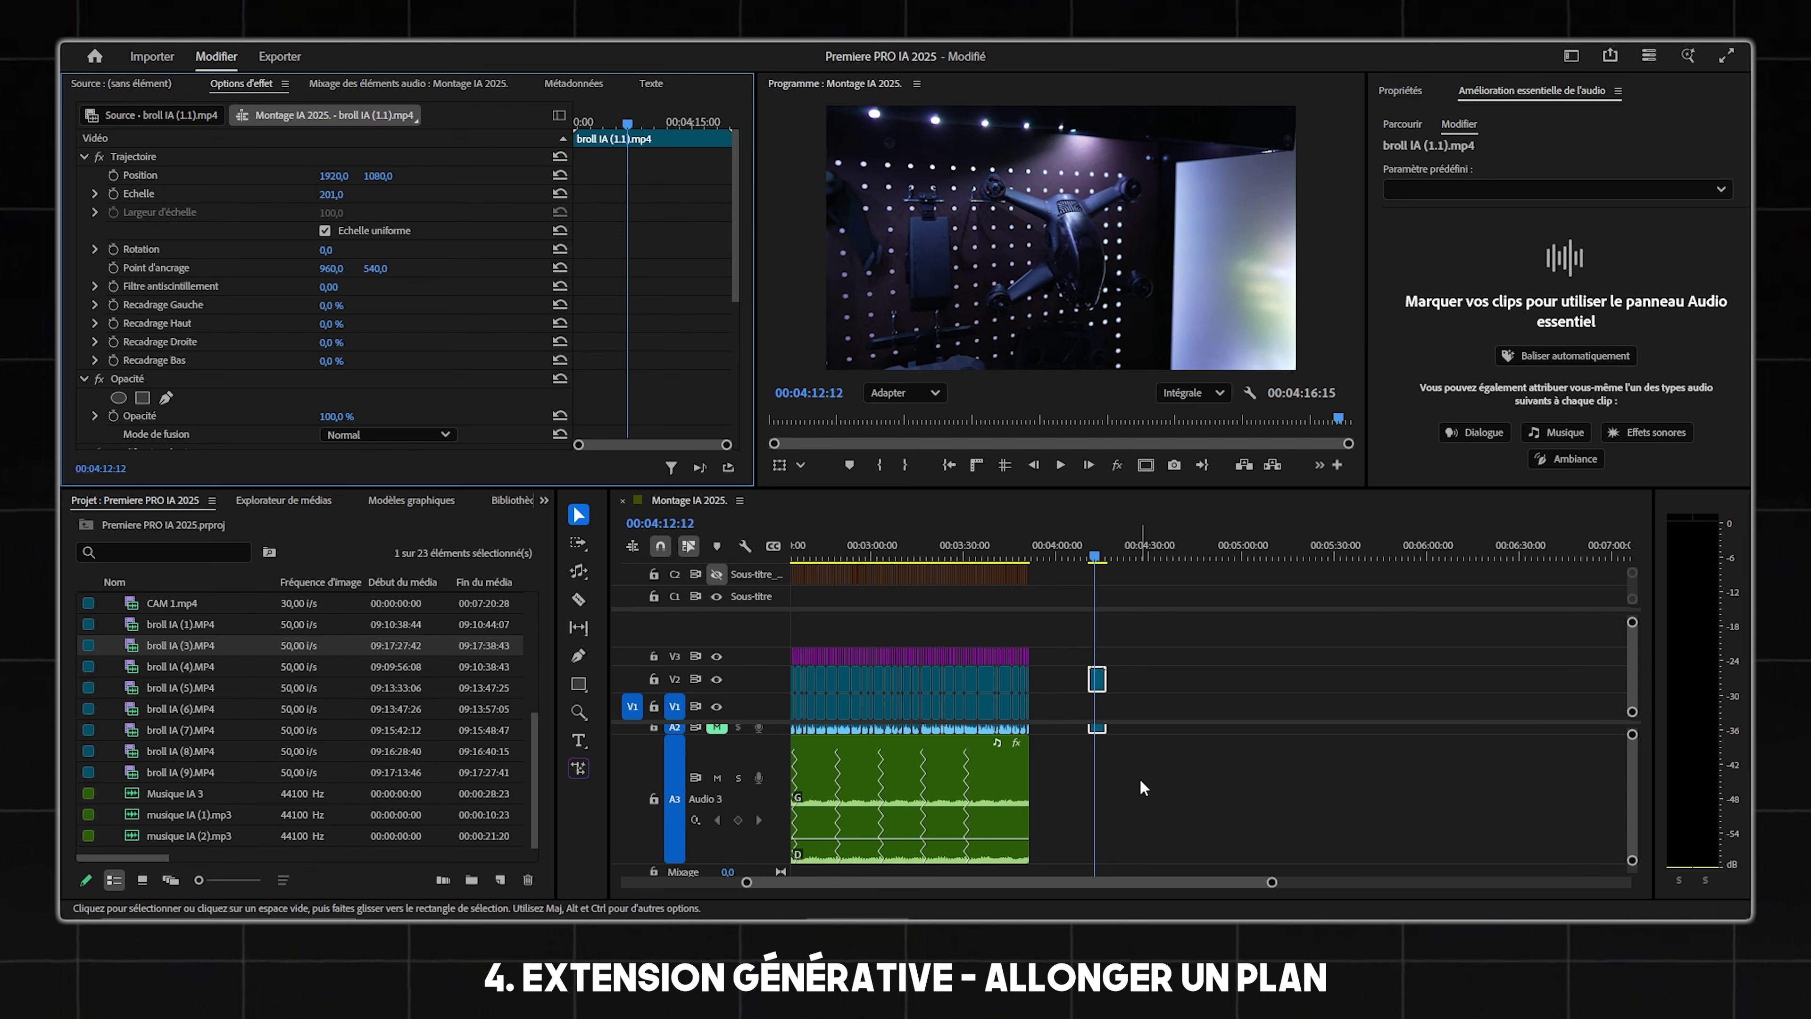
Lengthen the end of the broll IA (1.1).mp4 clip on V2 by about 2 seconds with the Generative Extend tool.
key(=)
key(=)
drag(1152, 558, 1126, 586)
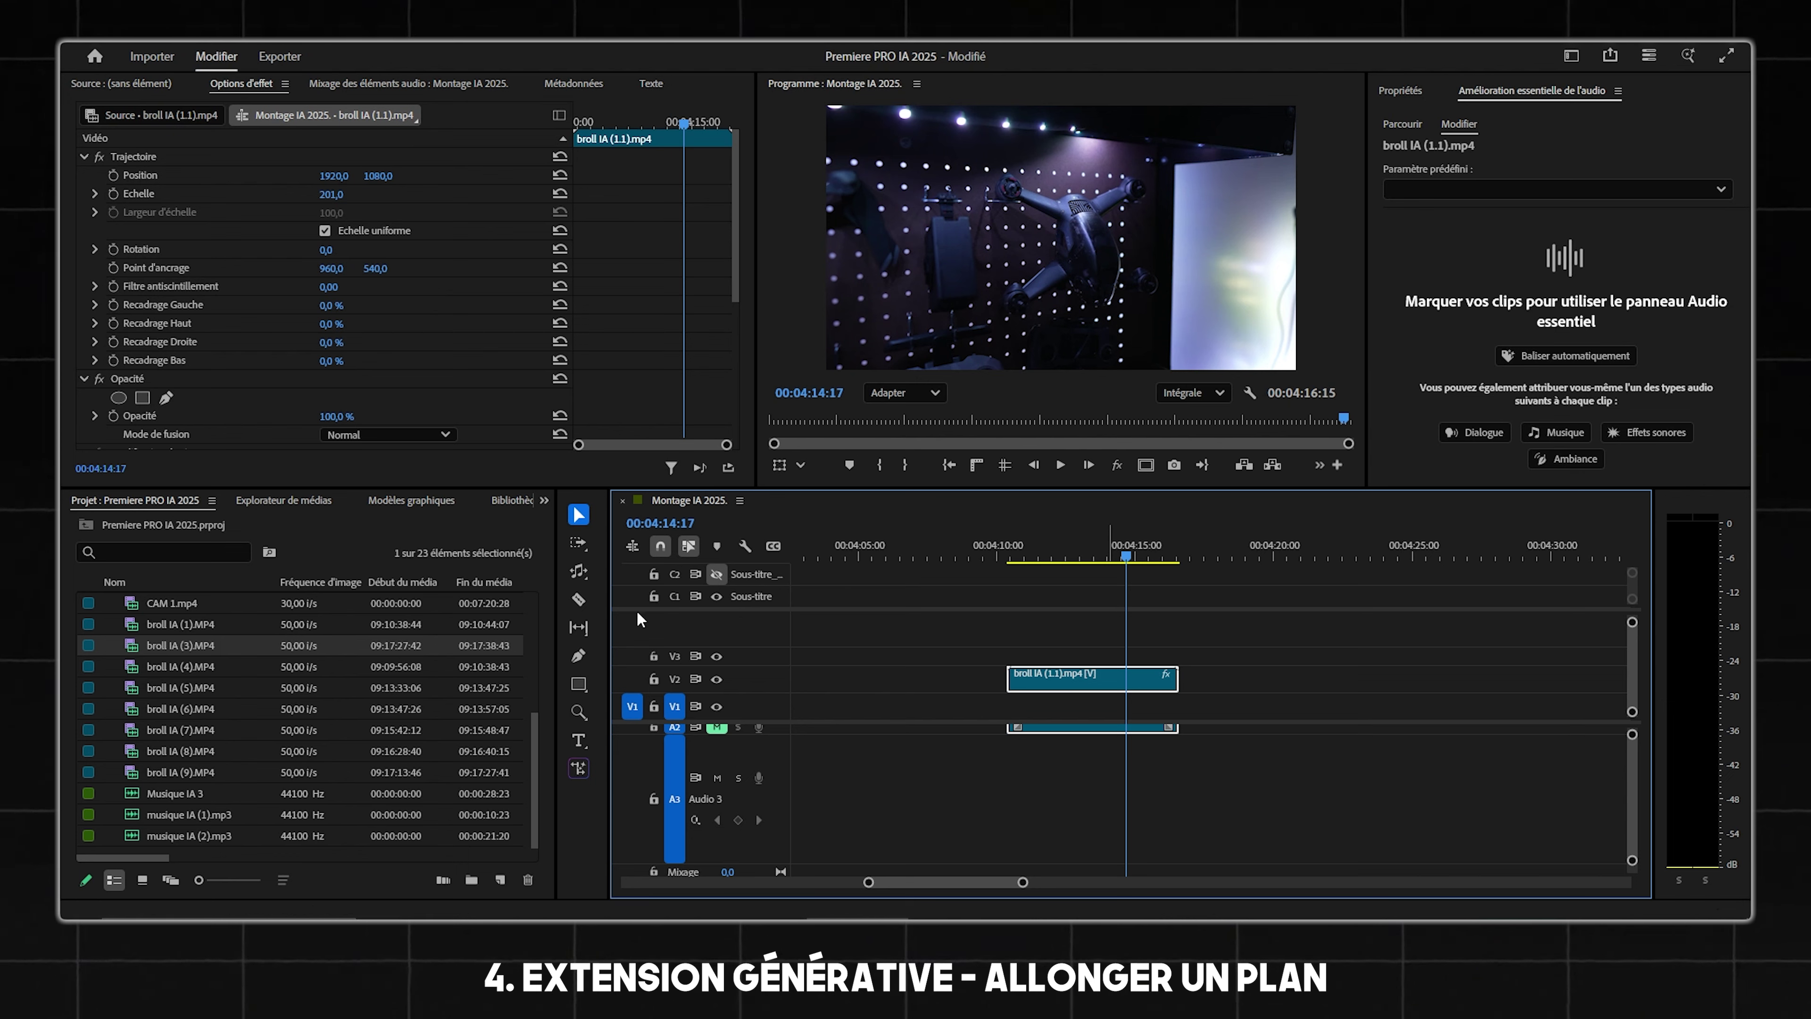
click(578, 569)
click(580, 569)
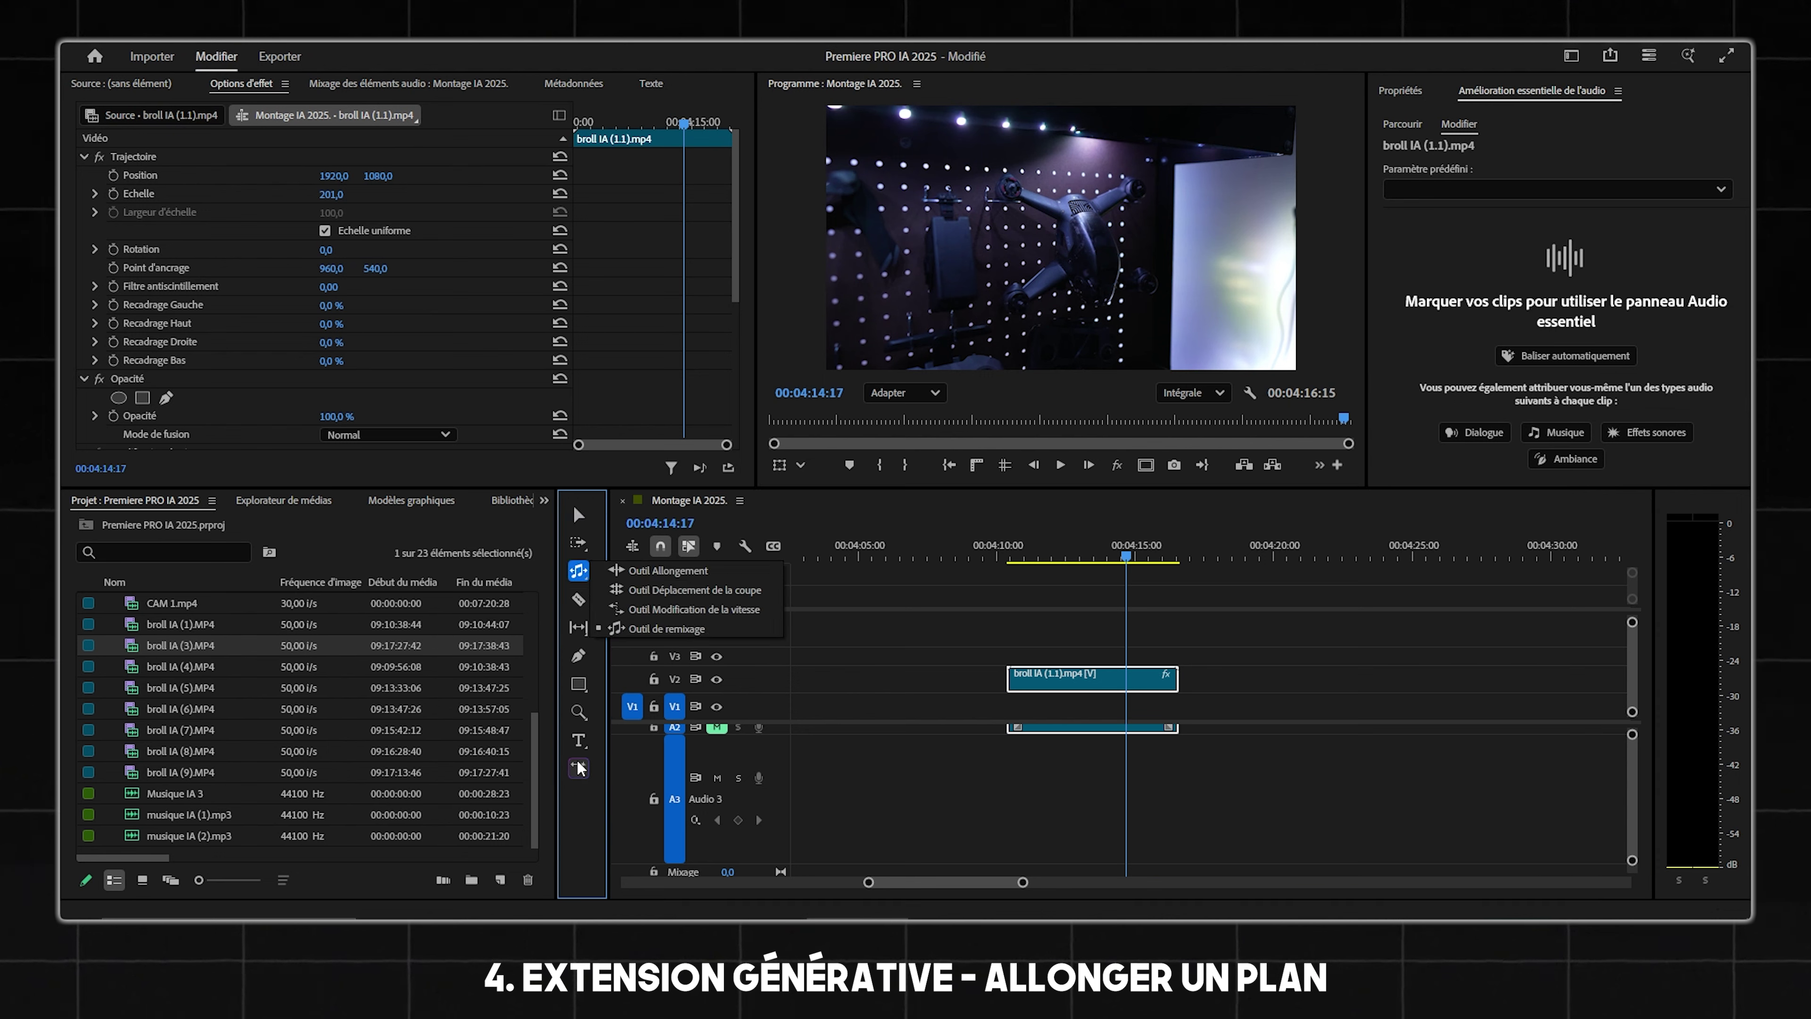
click(582, 767)
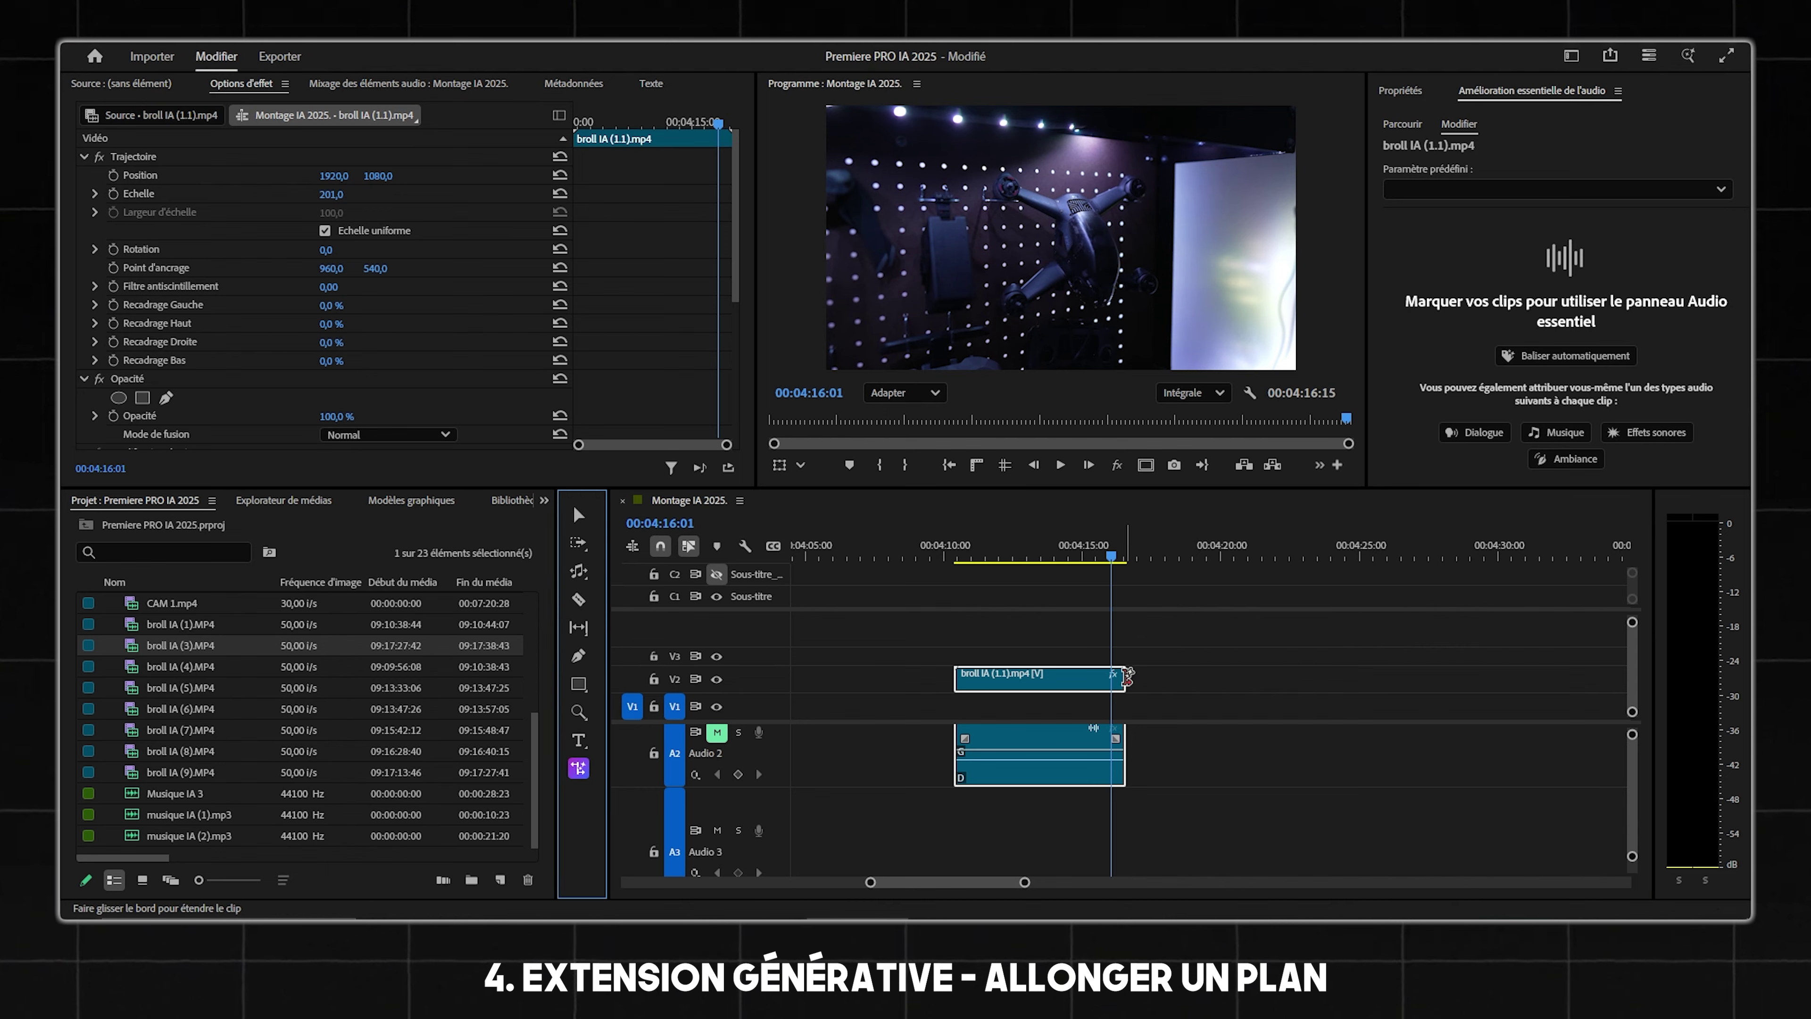
drag(1124, 679, 1212, 678)
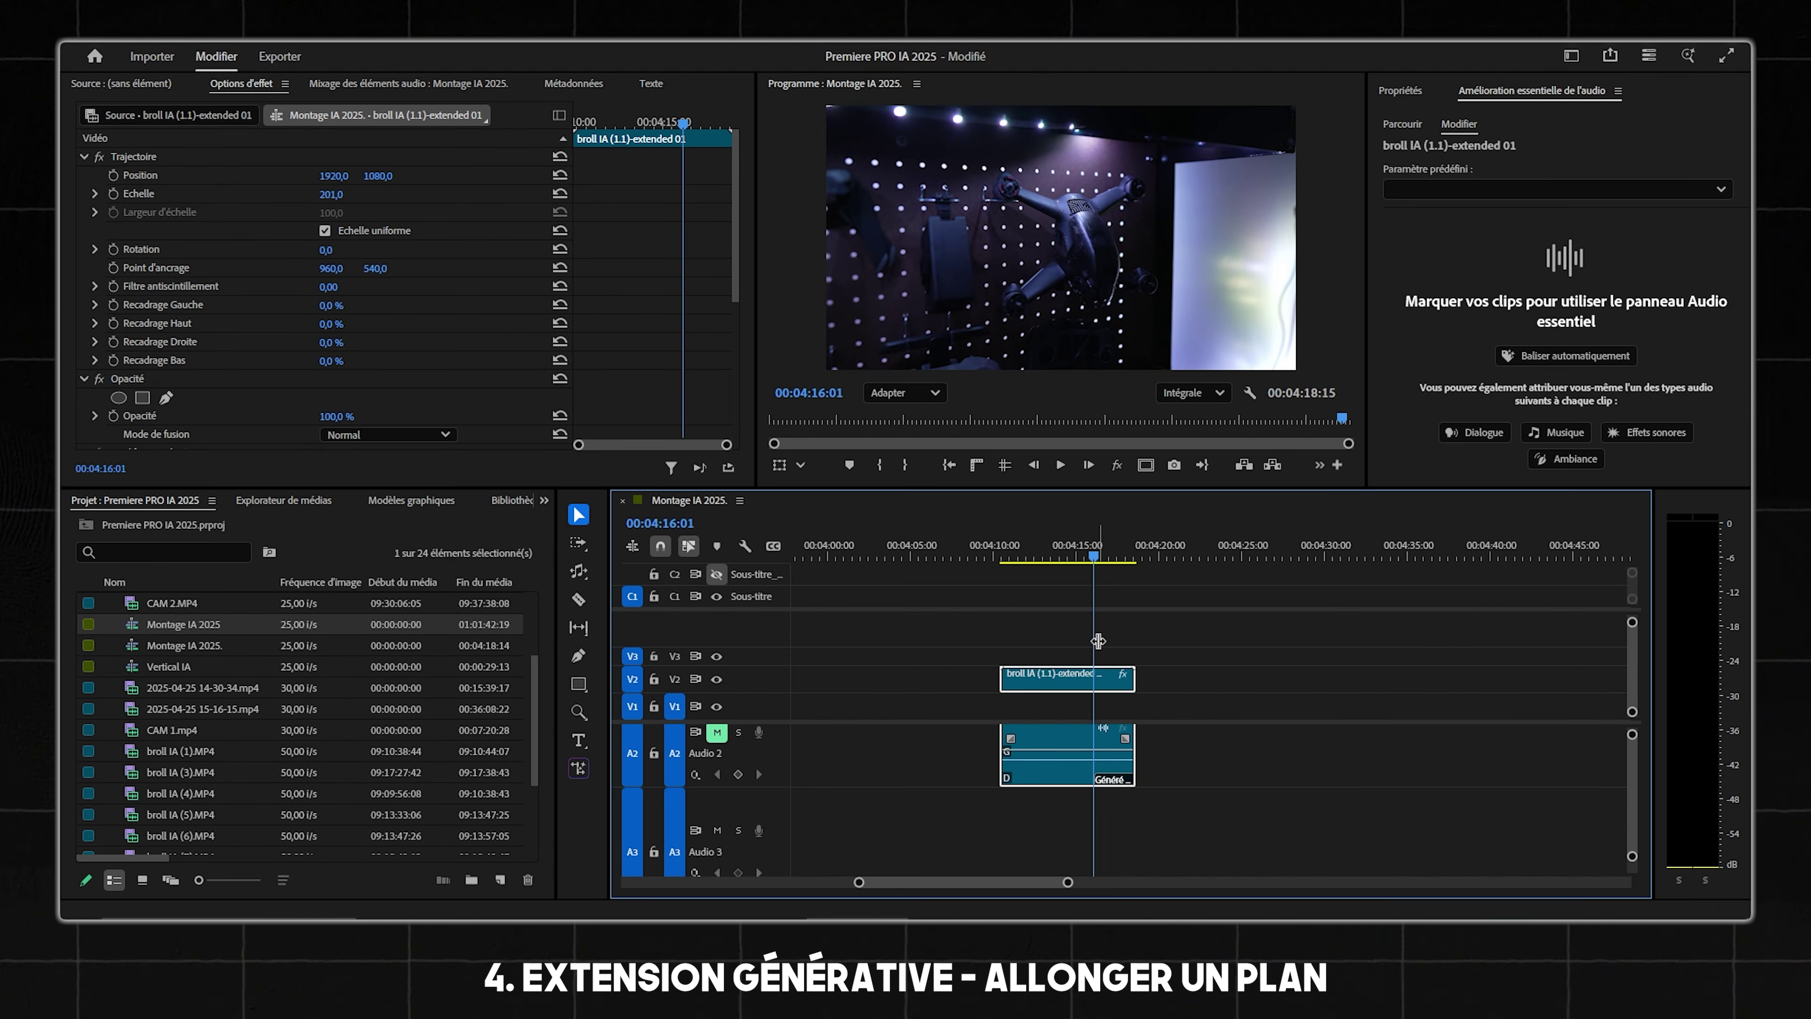
Examine the AI-generated end of the extended drone clip, comparing frames from 00:04:16:02 to 00:04:18:08.
scroll(1098, 641, up, 5)
click(1094, 547)
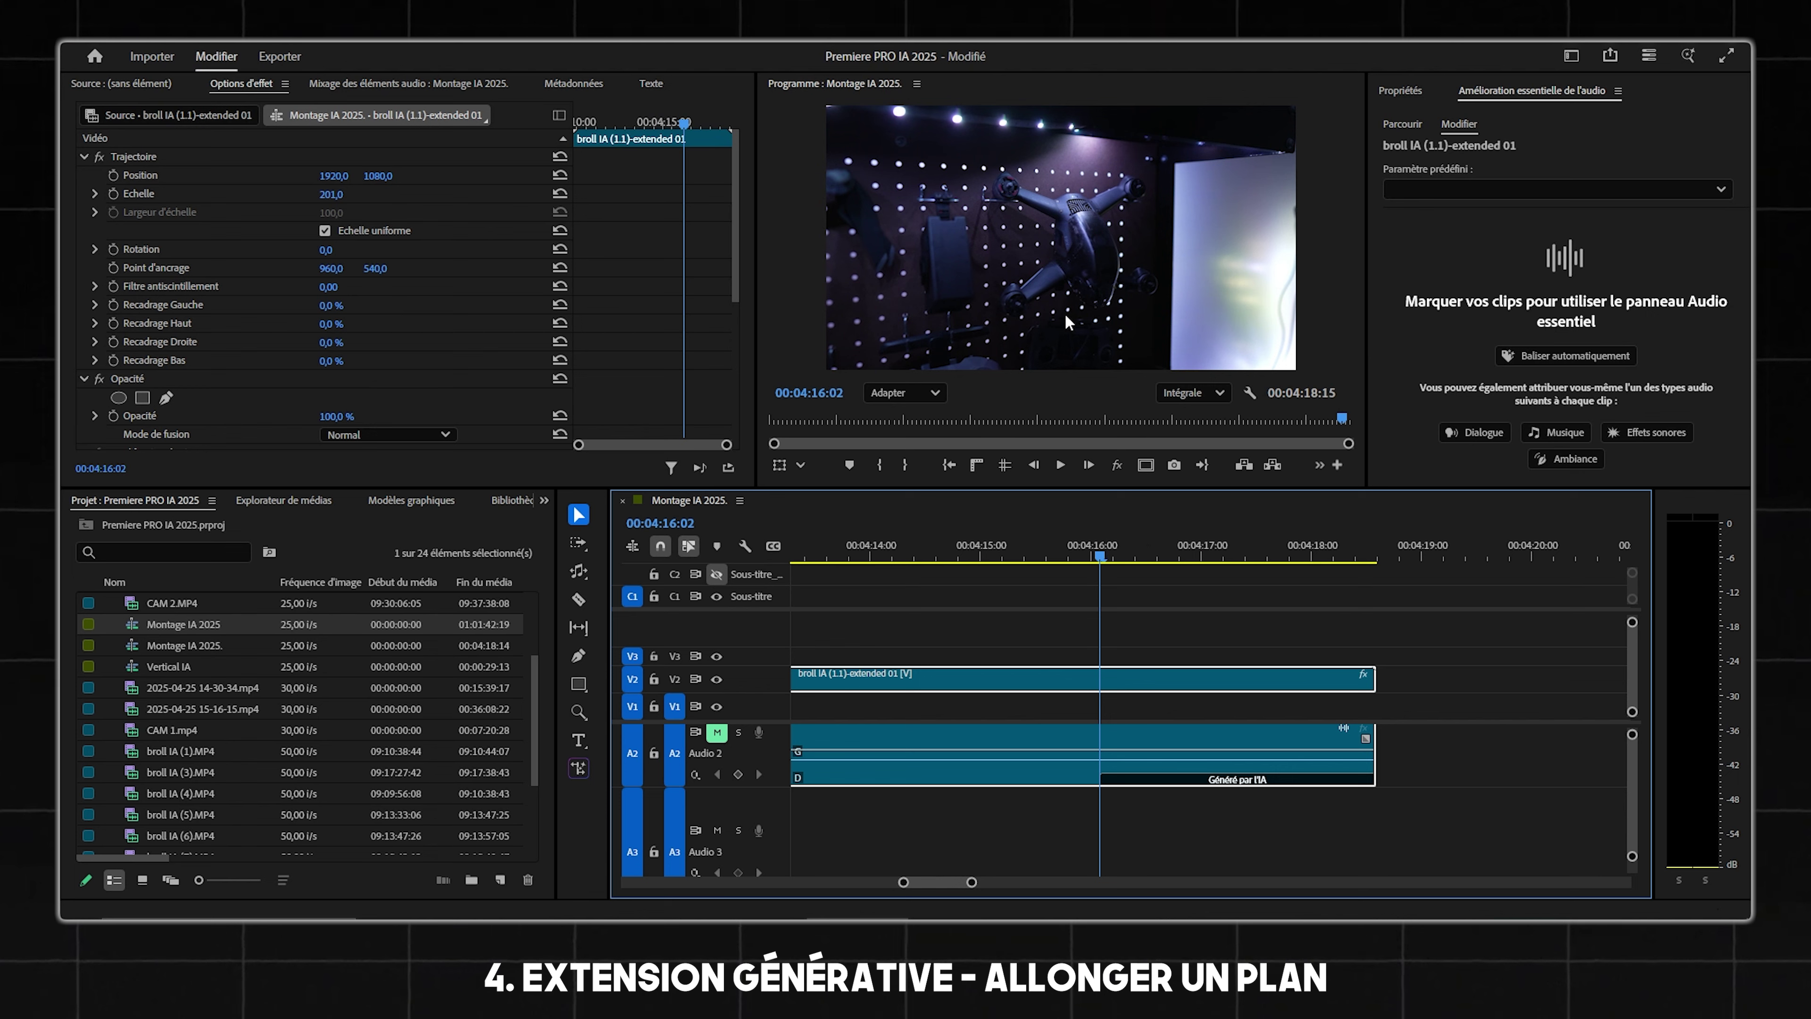
drag(1124, 557, 1307, 628)
scroll(1094, 165, up, 1)
scroll(1094, 166, up, 2)
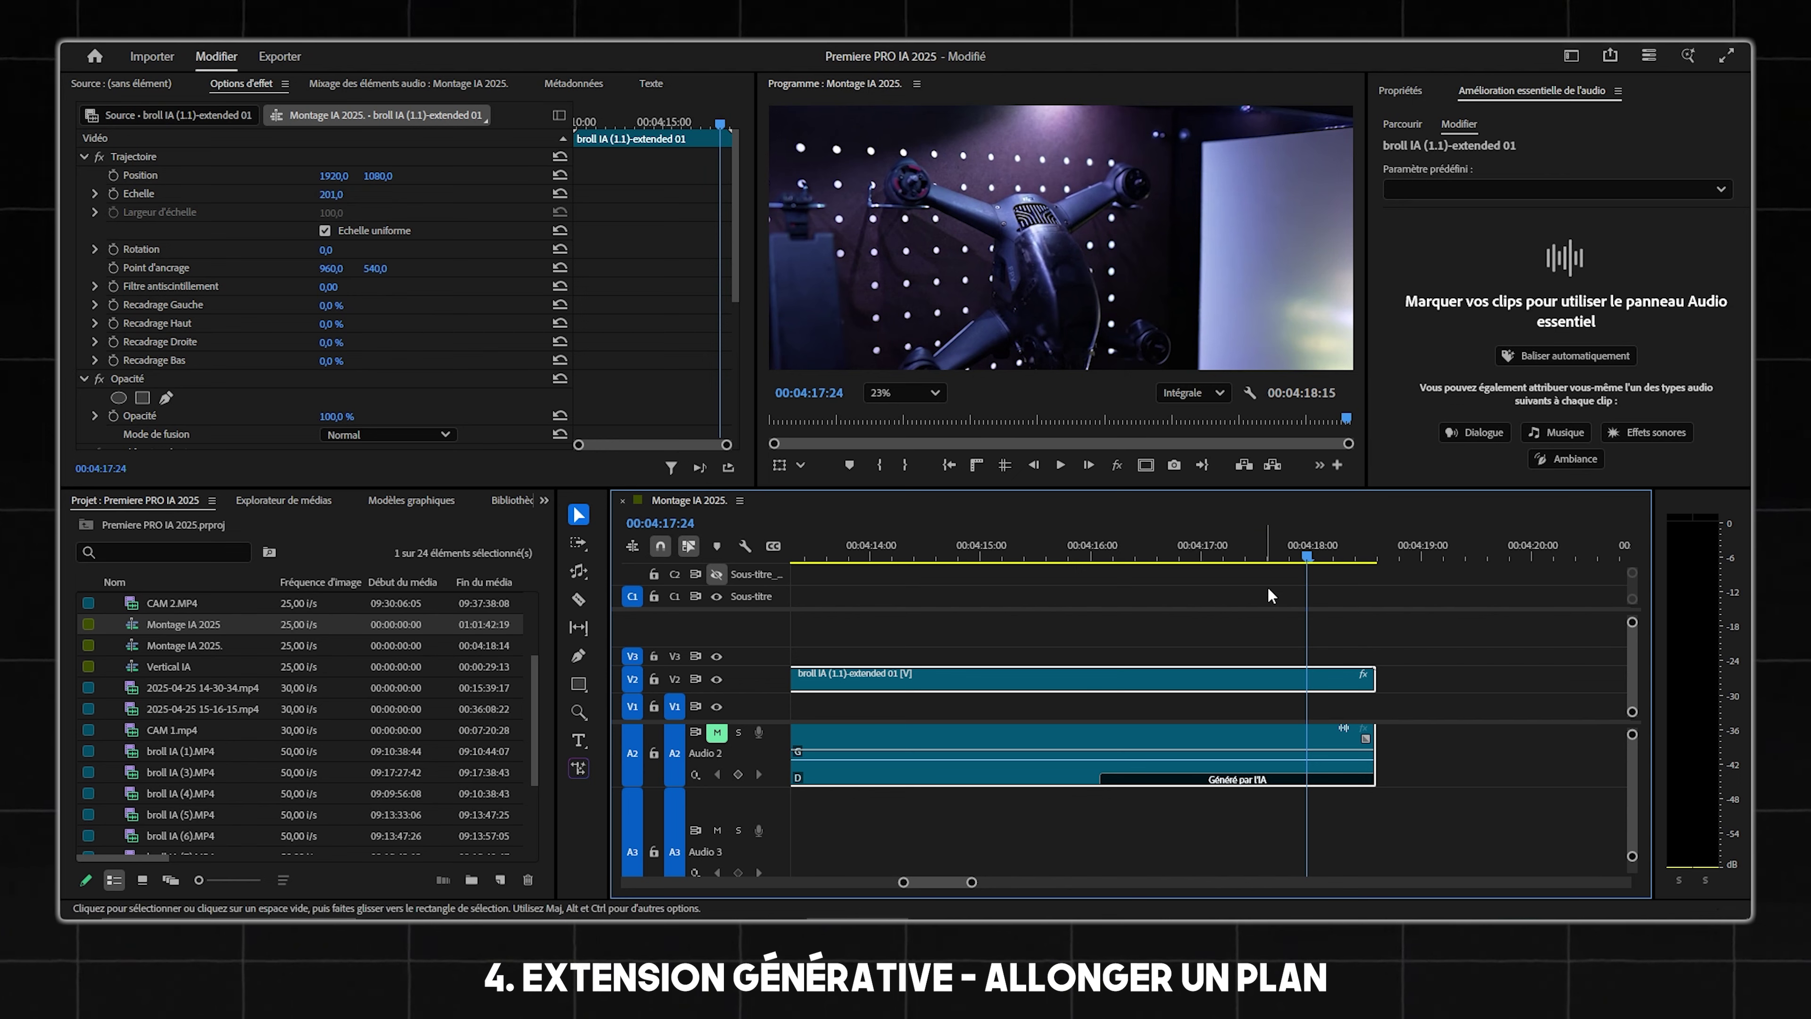
drag(1245, 548, 1350, 596)
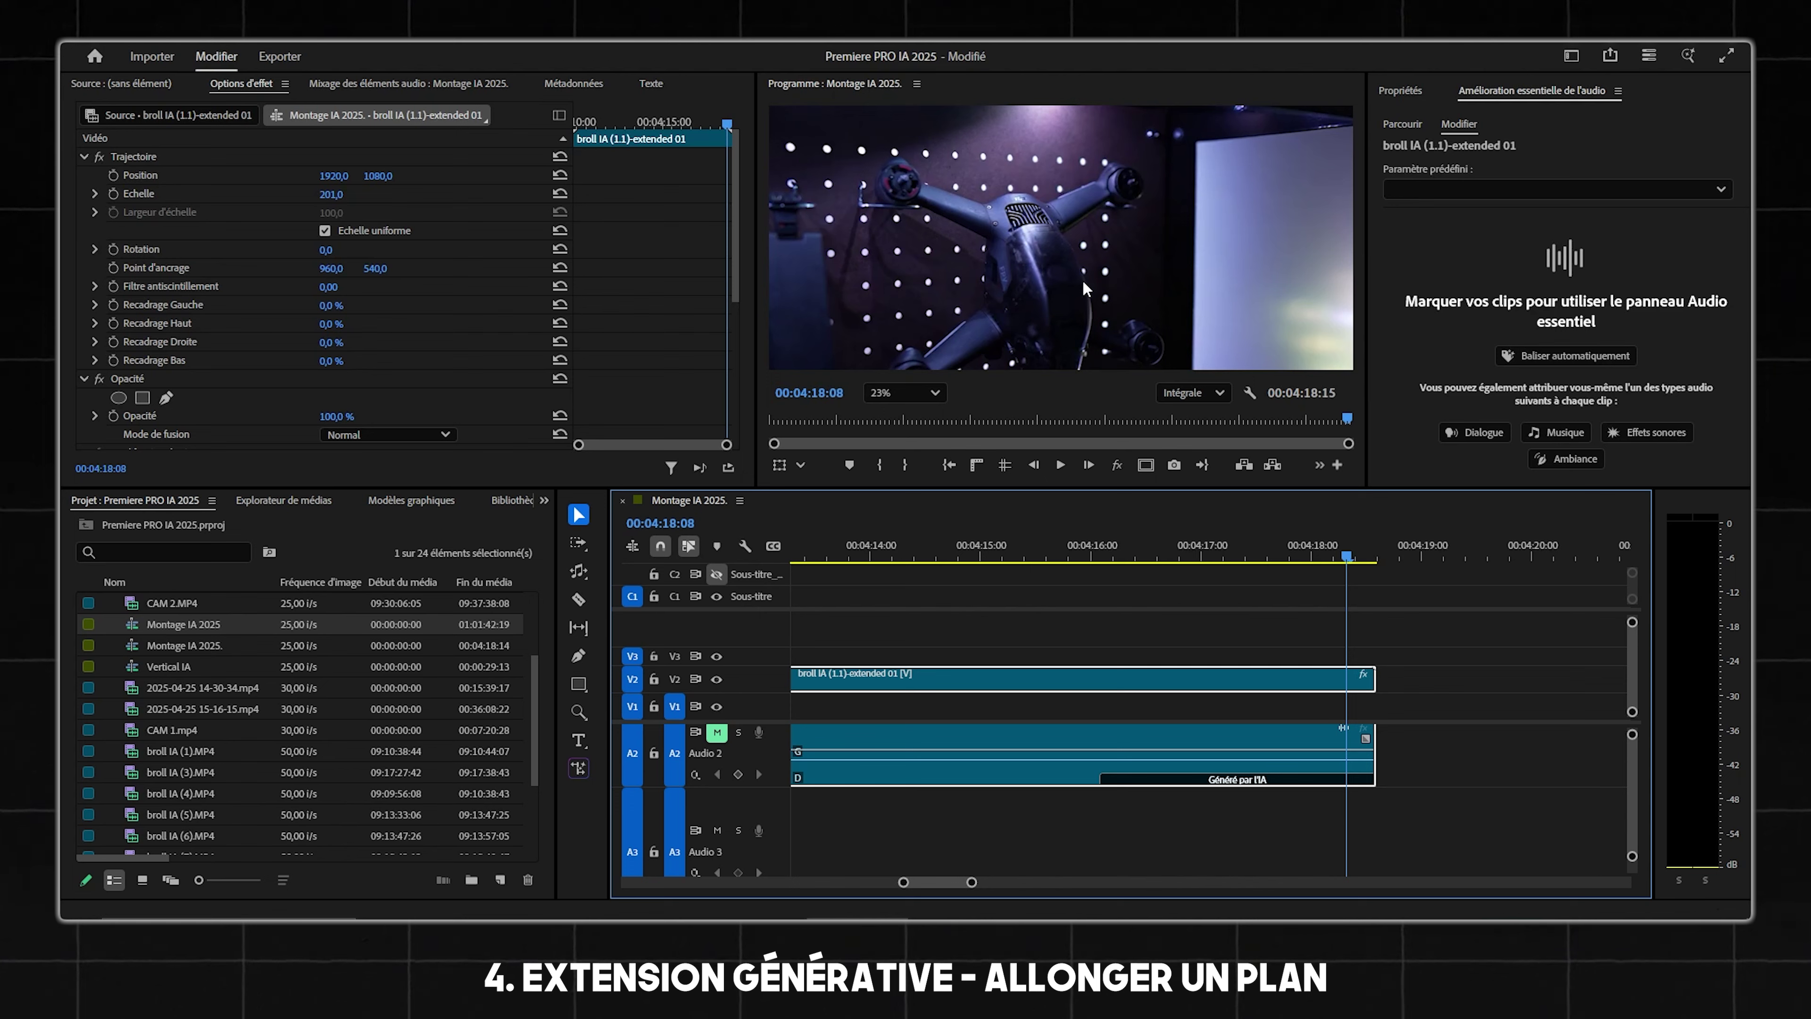
click(1139, 555)
drag(1207, 565, 1169, 598)
key(space)
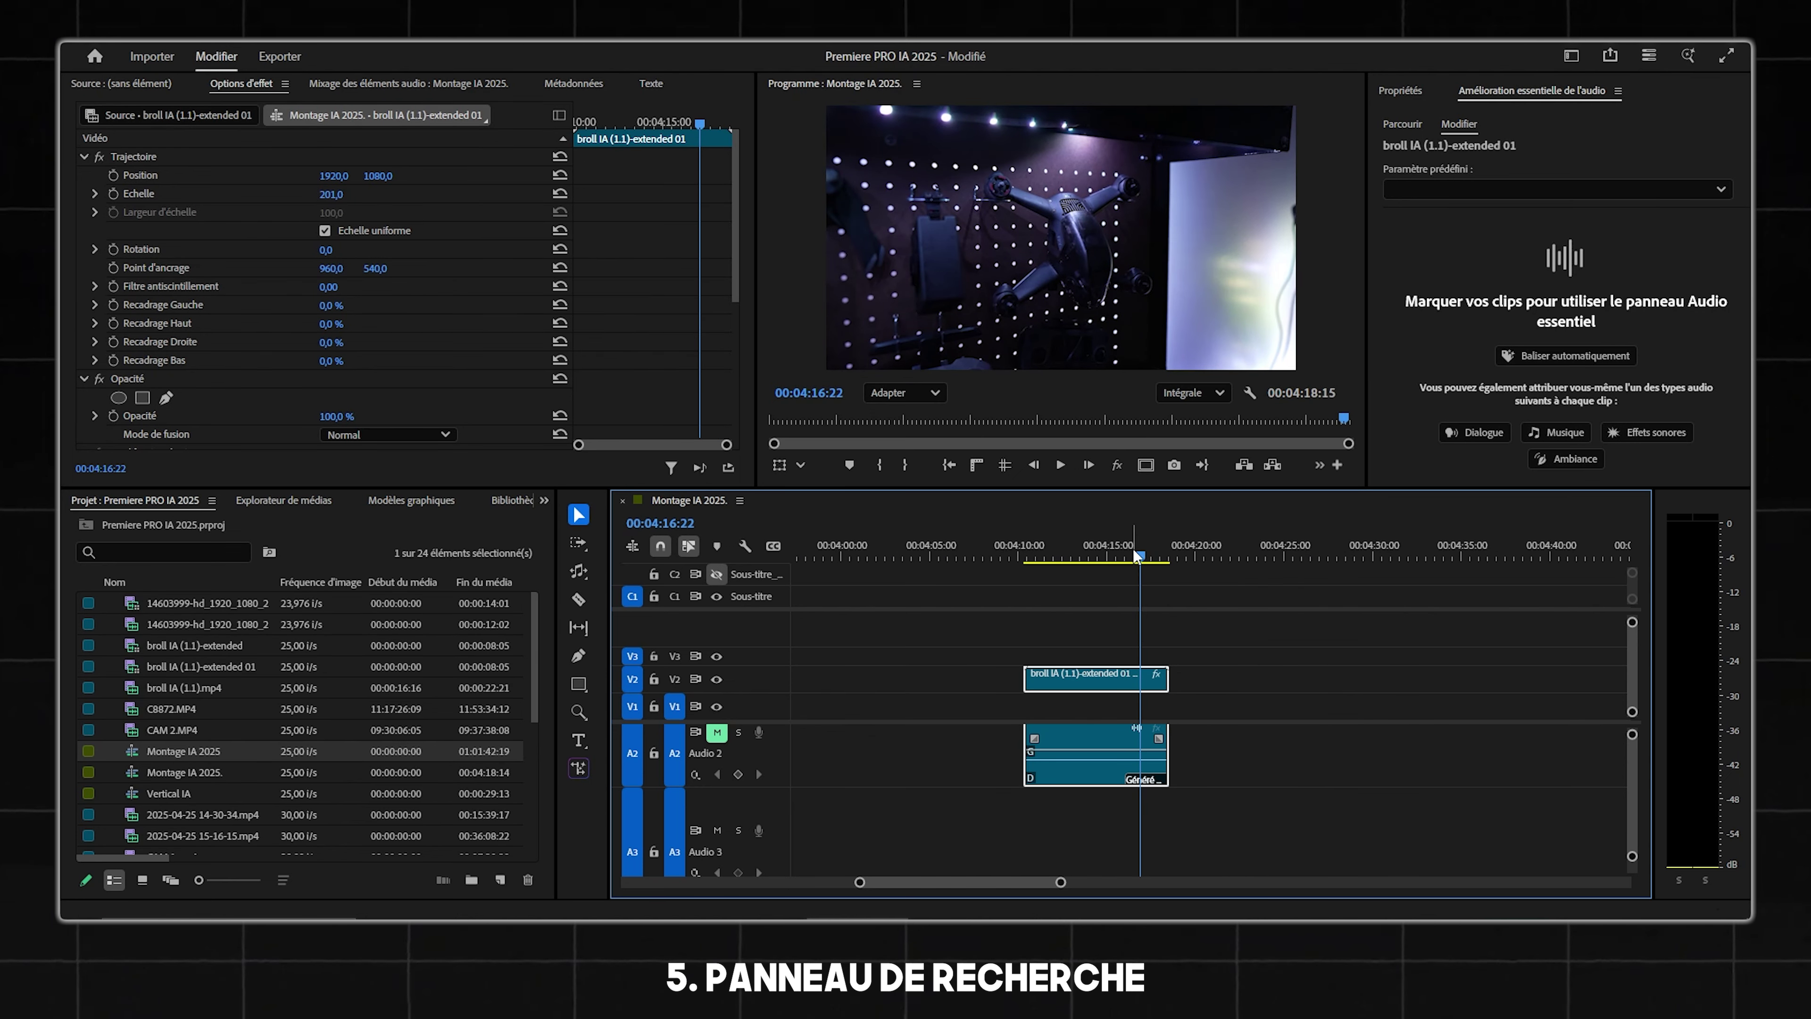
Open the media search in a clear spot over the workspace and search the project's footage for "keyboard".
click(1688, 57)
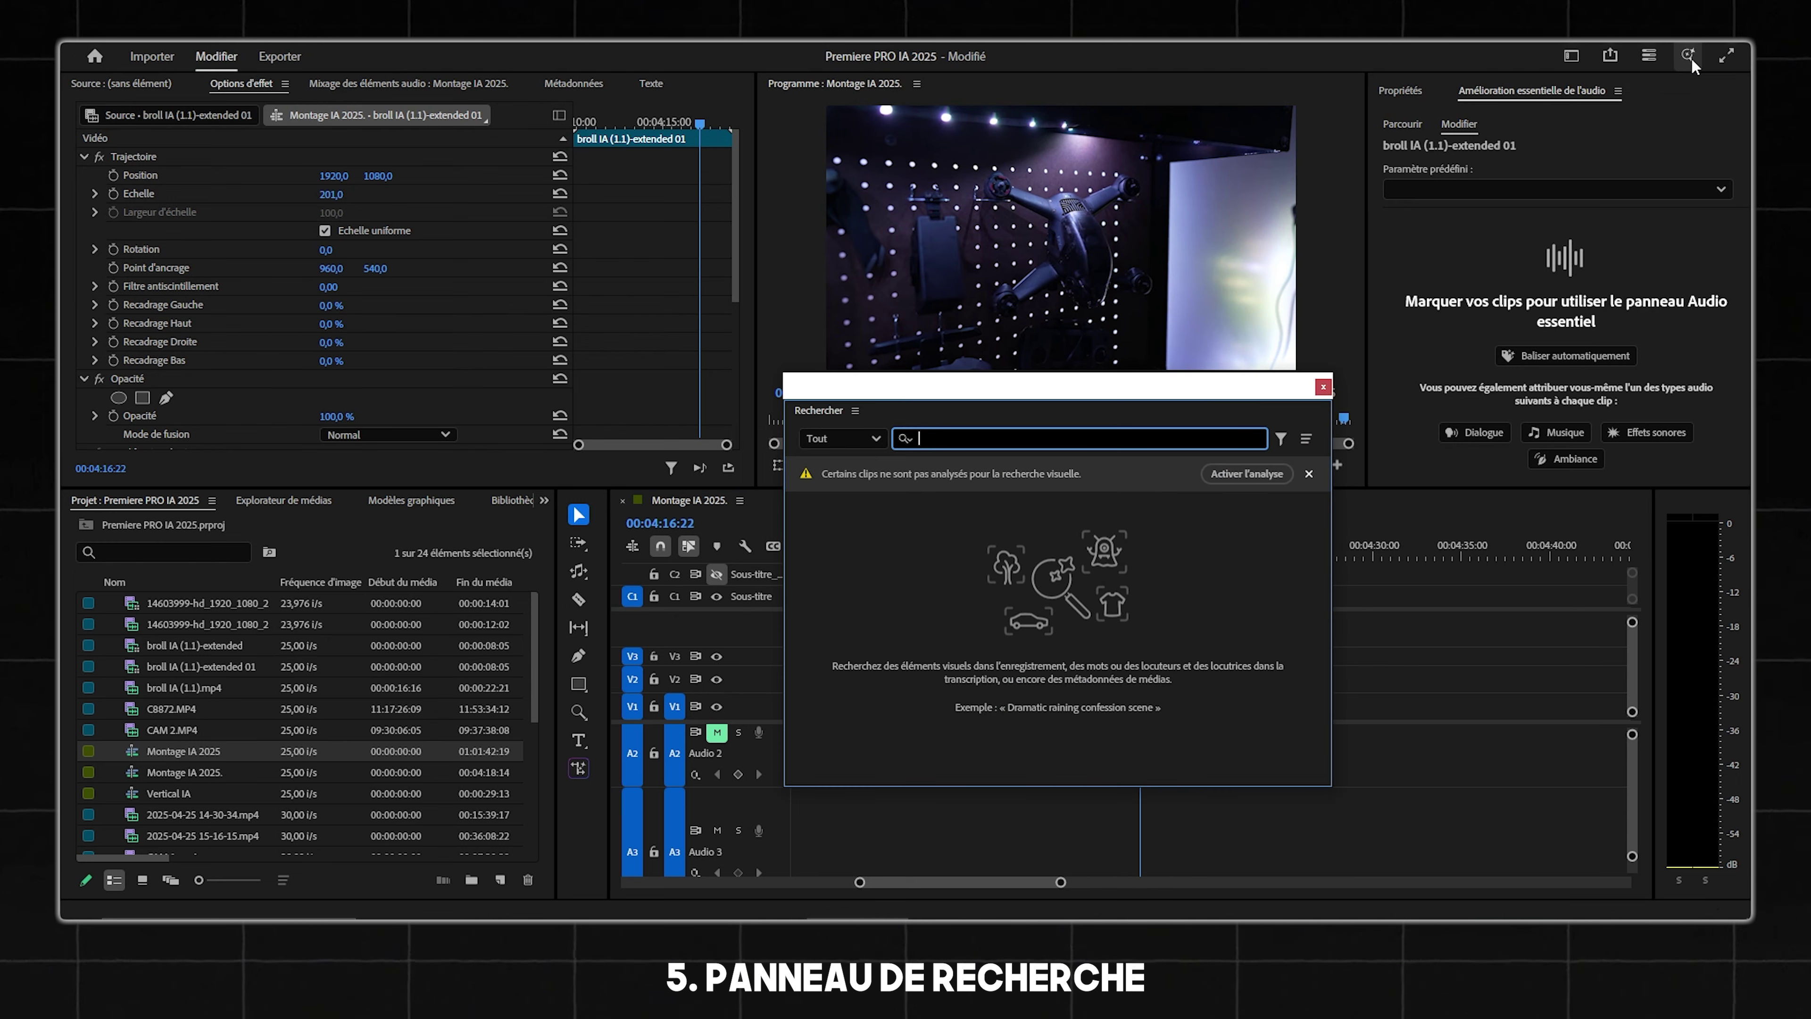
drag(937, 400, 1020, 508)
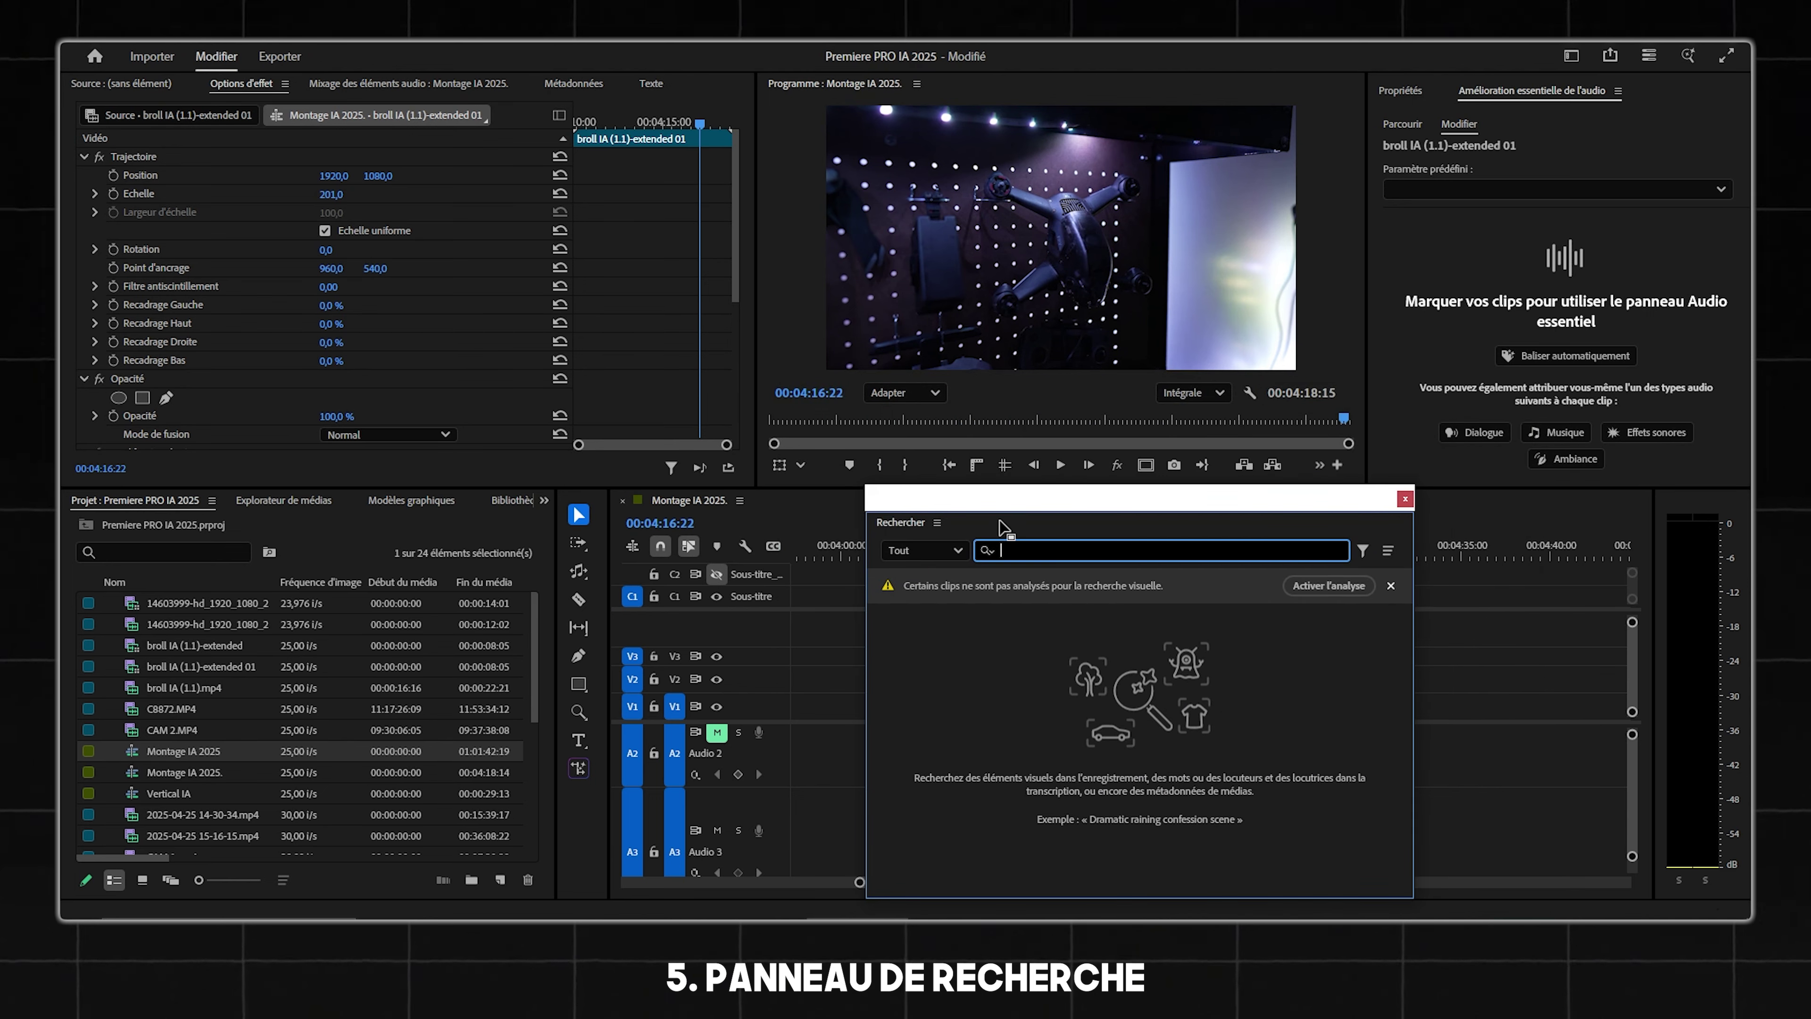
drag(1000, 521, 1000, 383)
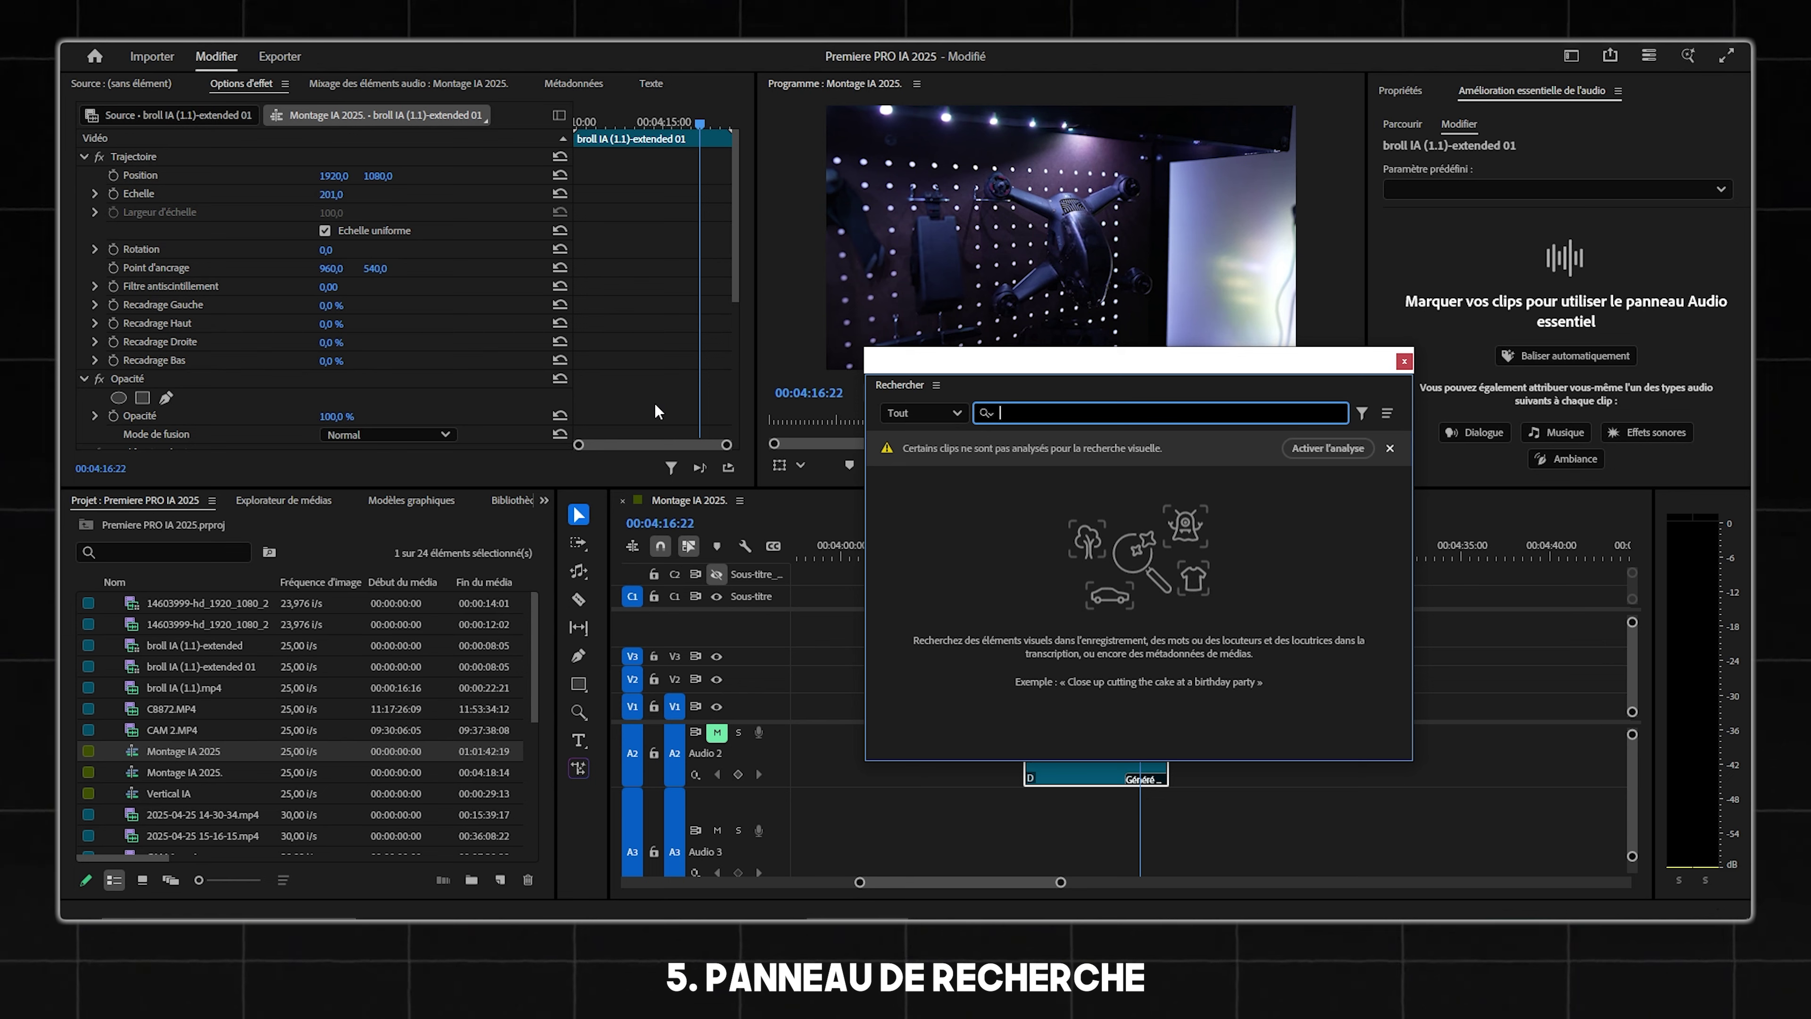
text(keyb)
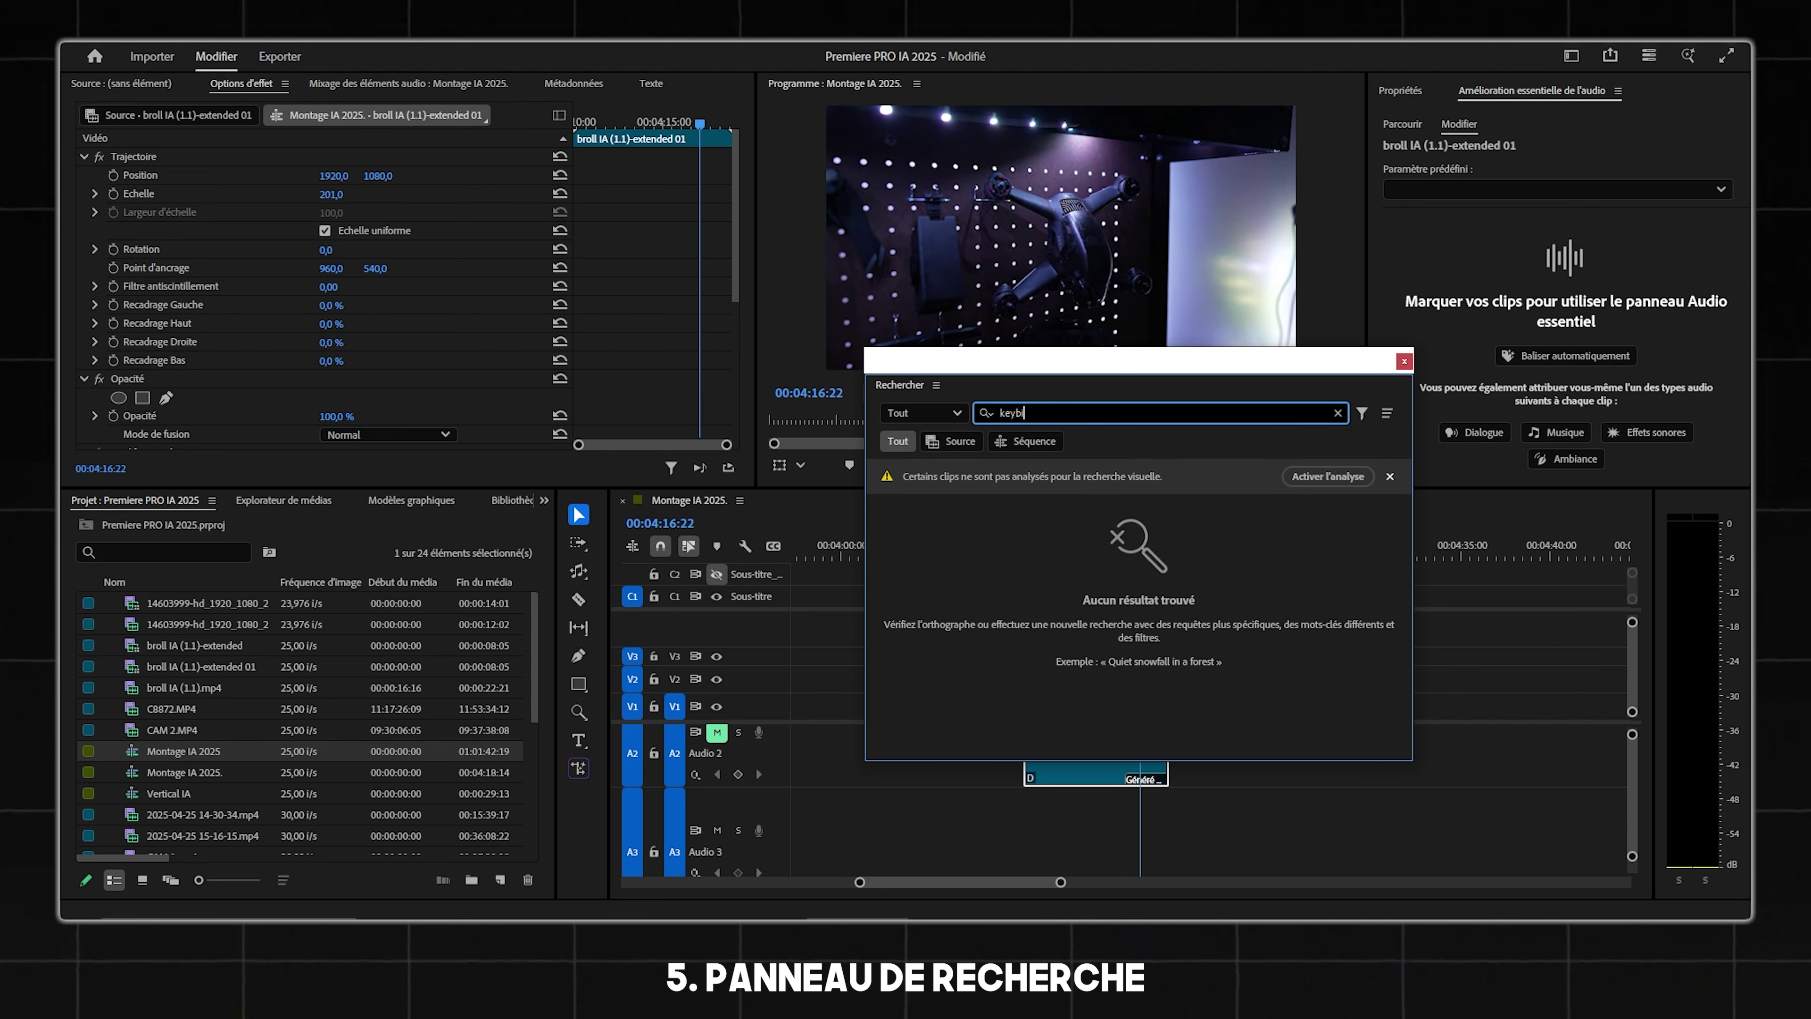
text(oard)
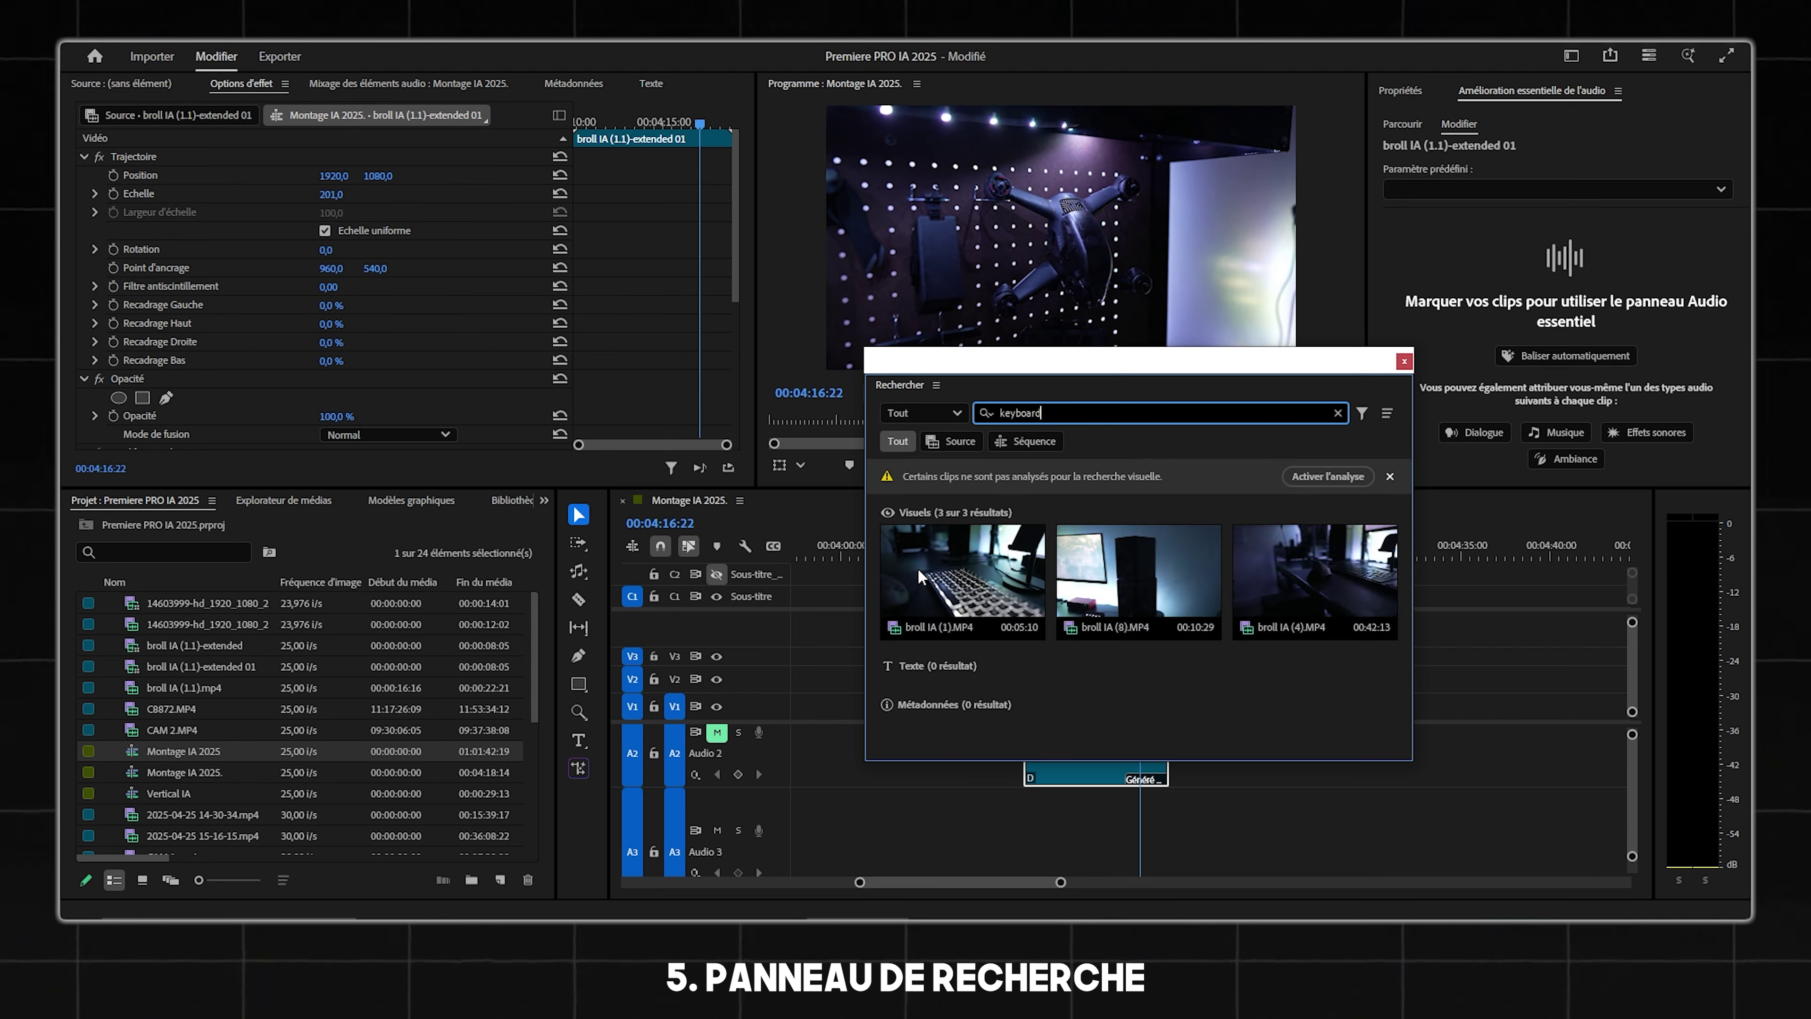
Search the project's footage for "pc" and for "drone".
key(ctrl+a)
text(pc)
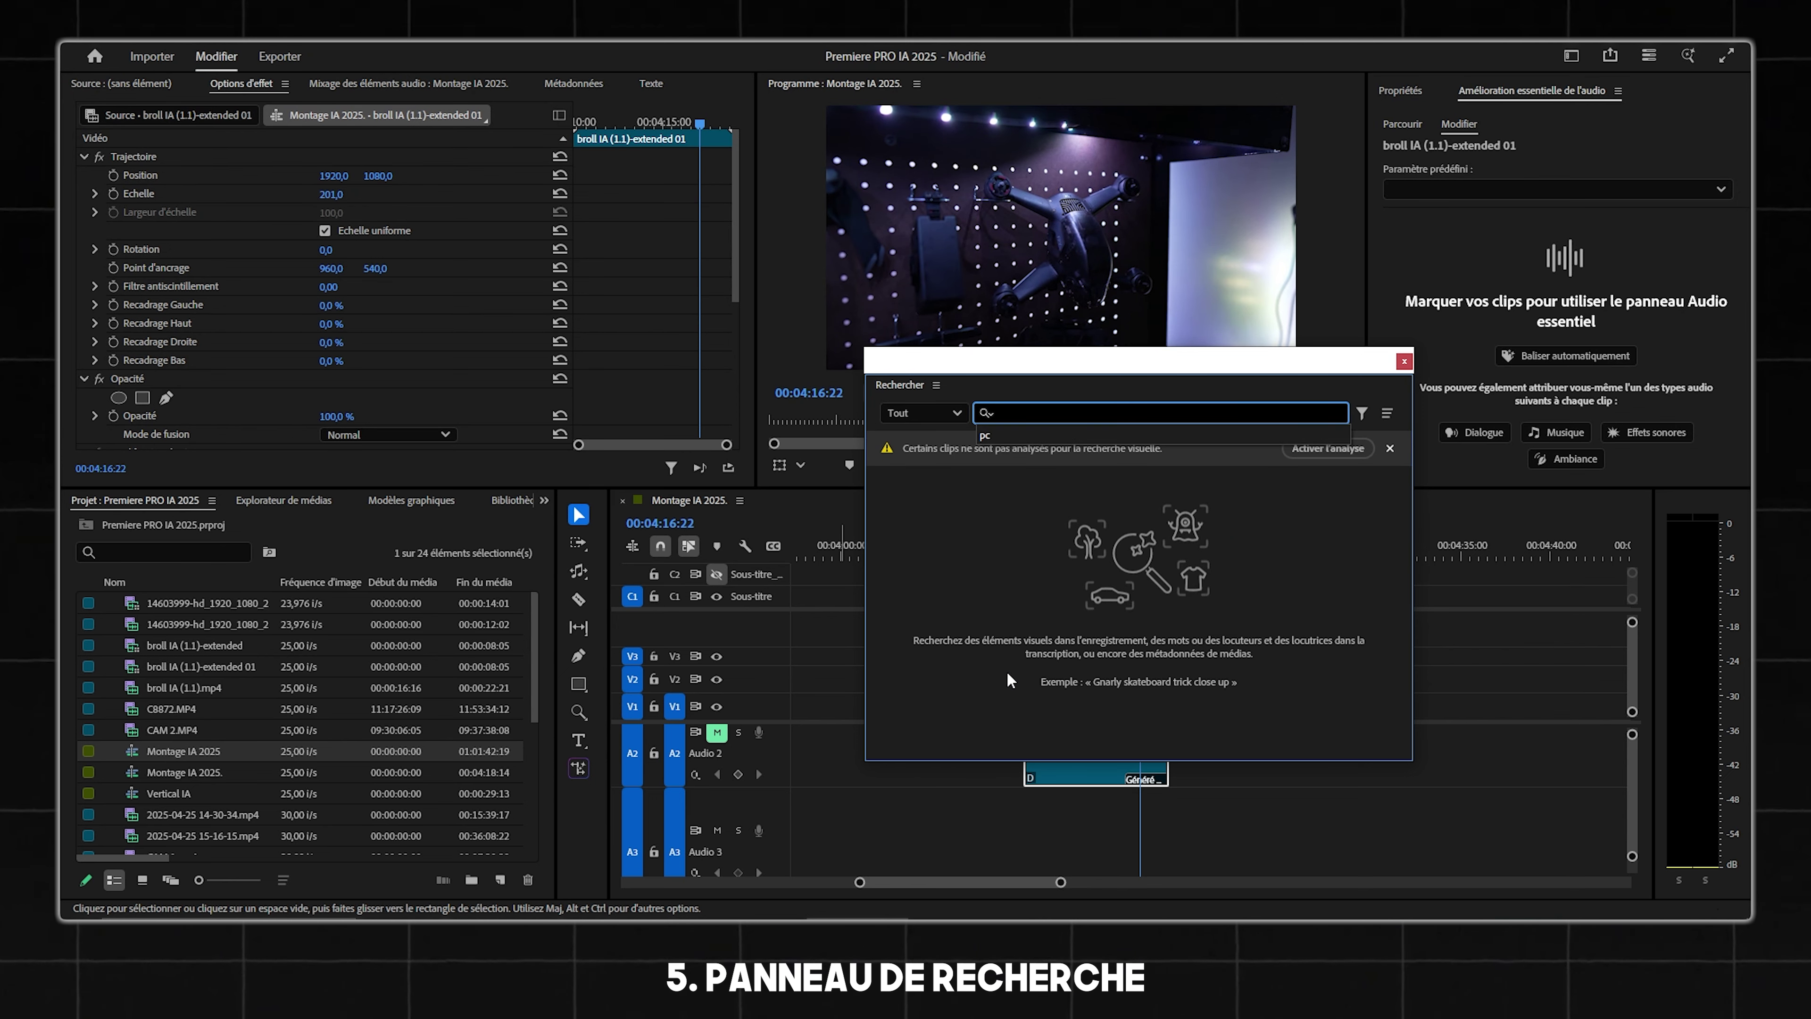
text(drone)
key(Return)
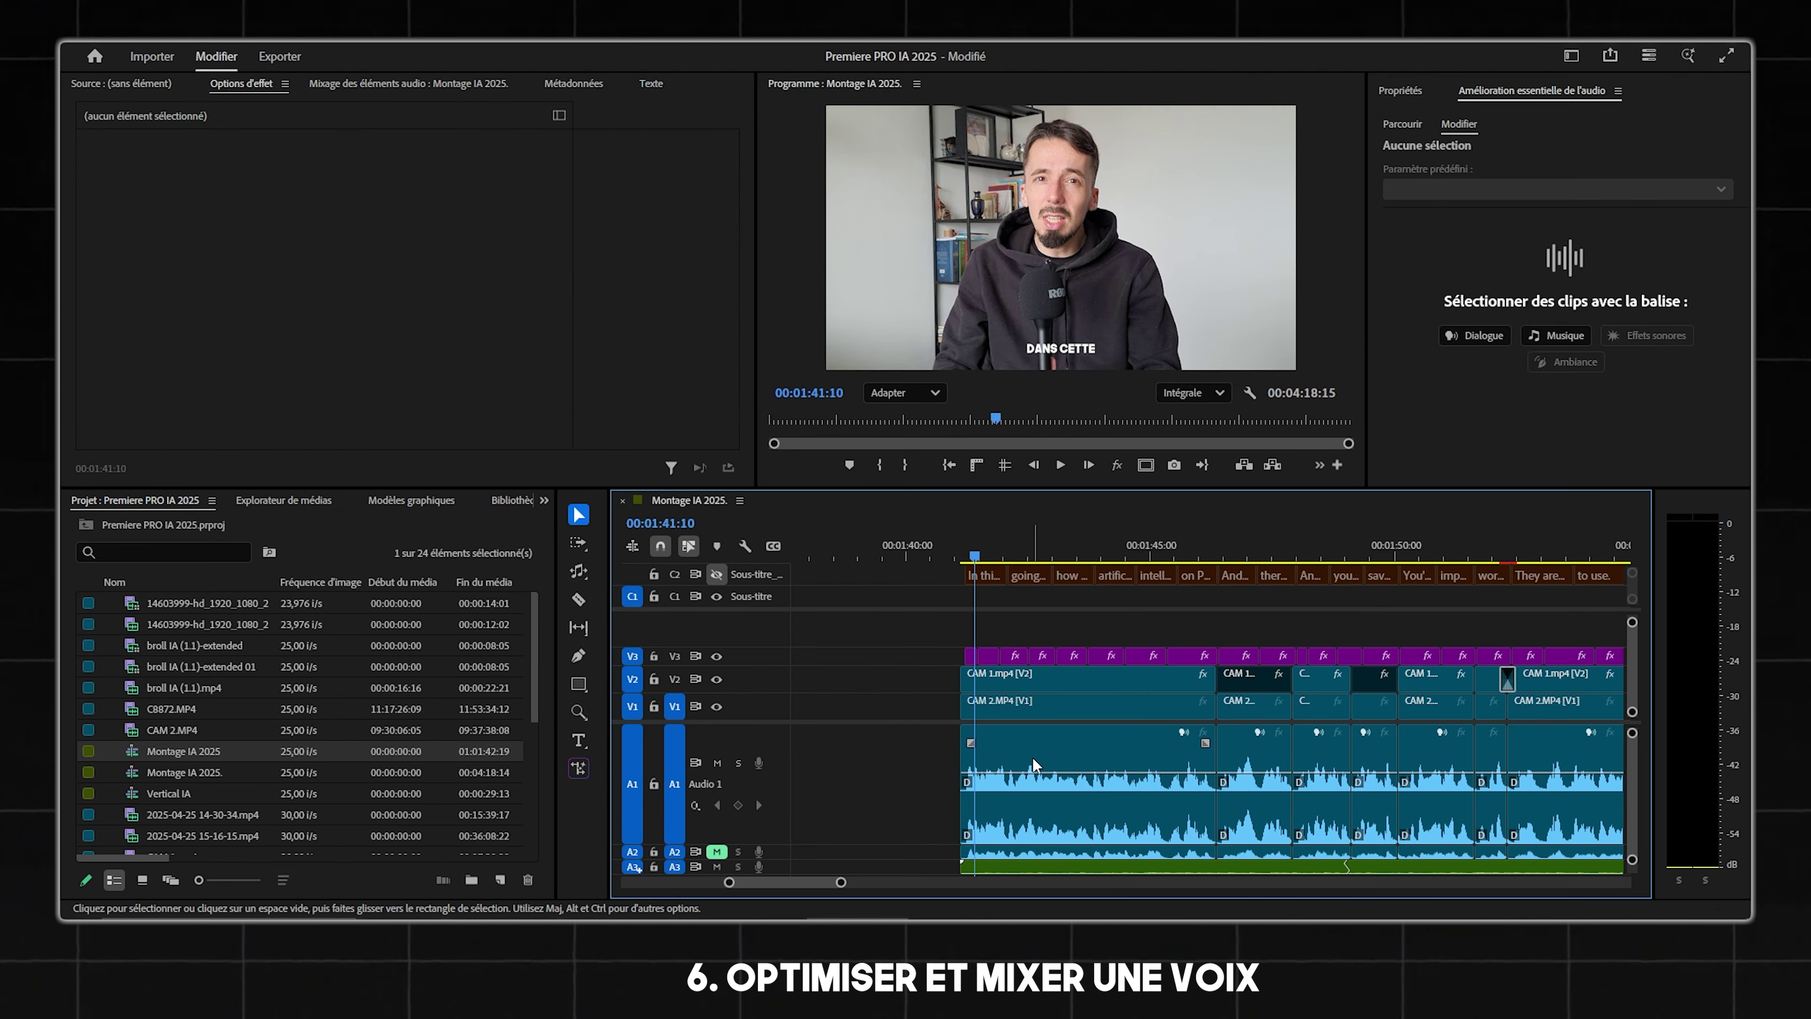
Enhance the speech of the first CAM 2.MP4 dialogue clip on A1 with a mix amount of 0.8.
click(1027, 758)
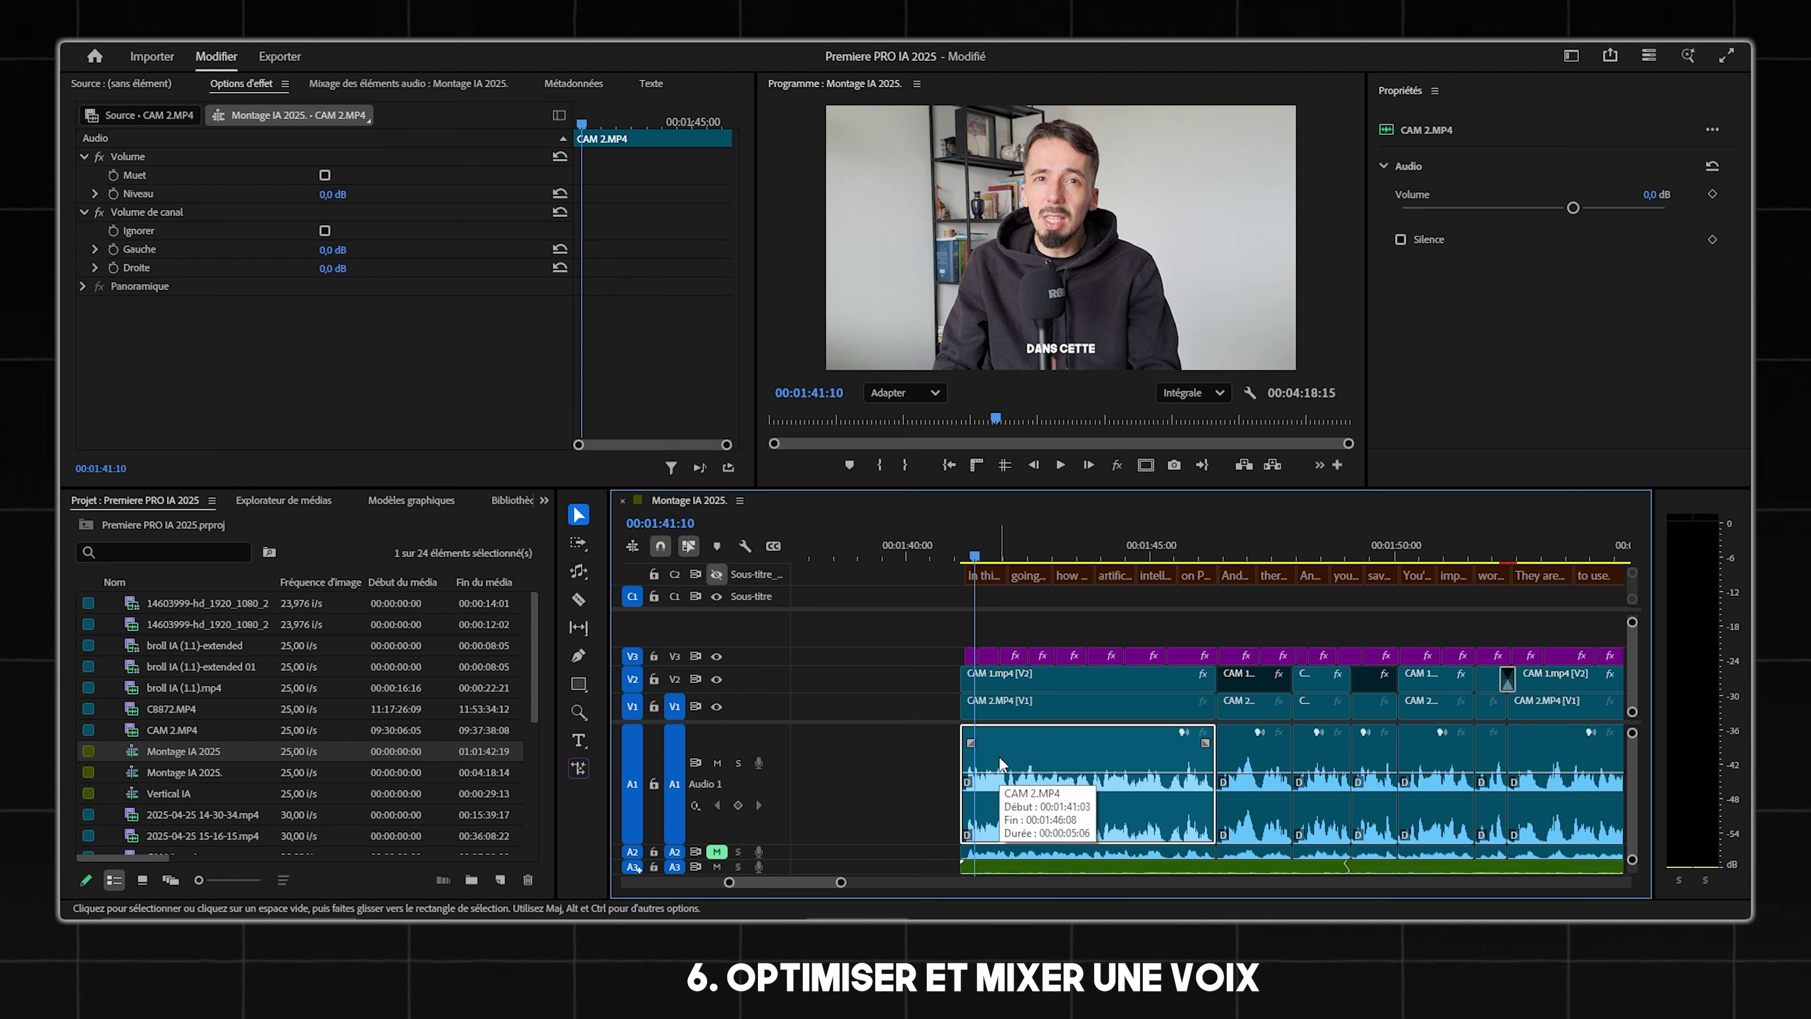
click(1183, 732)
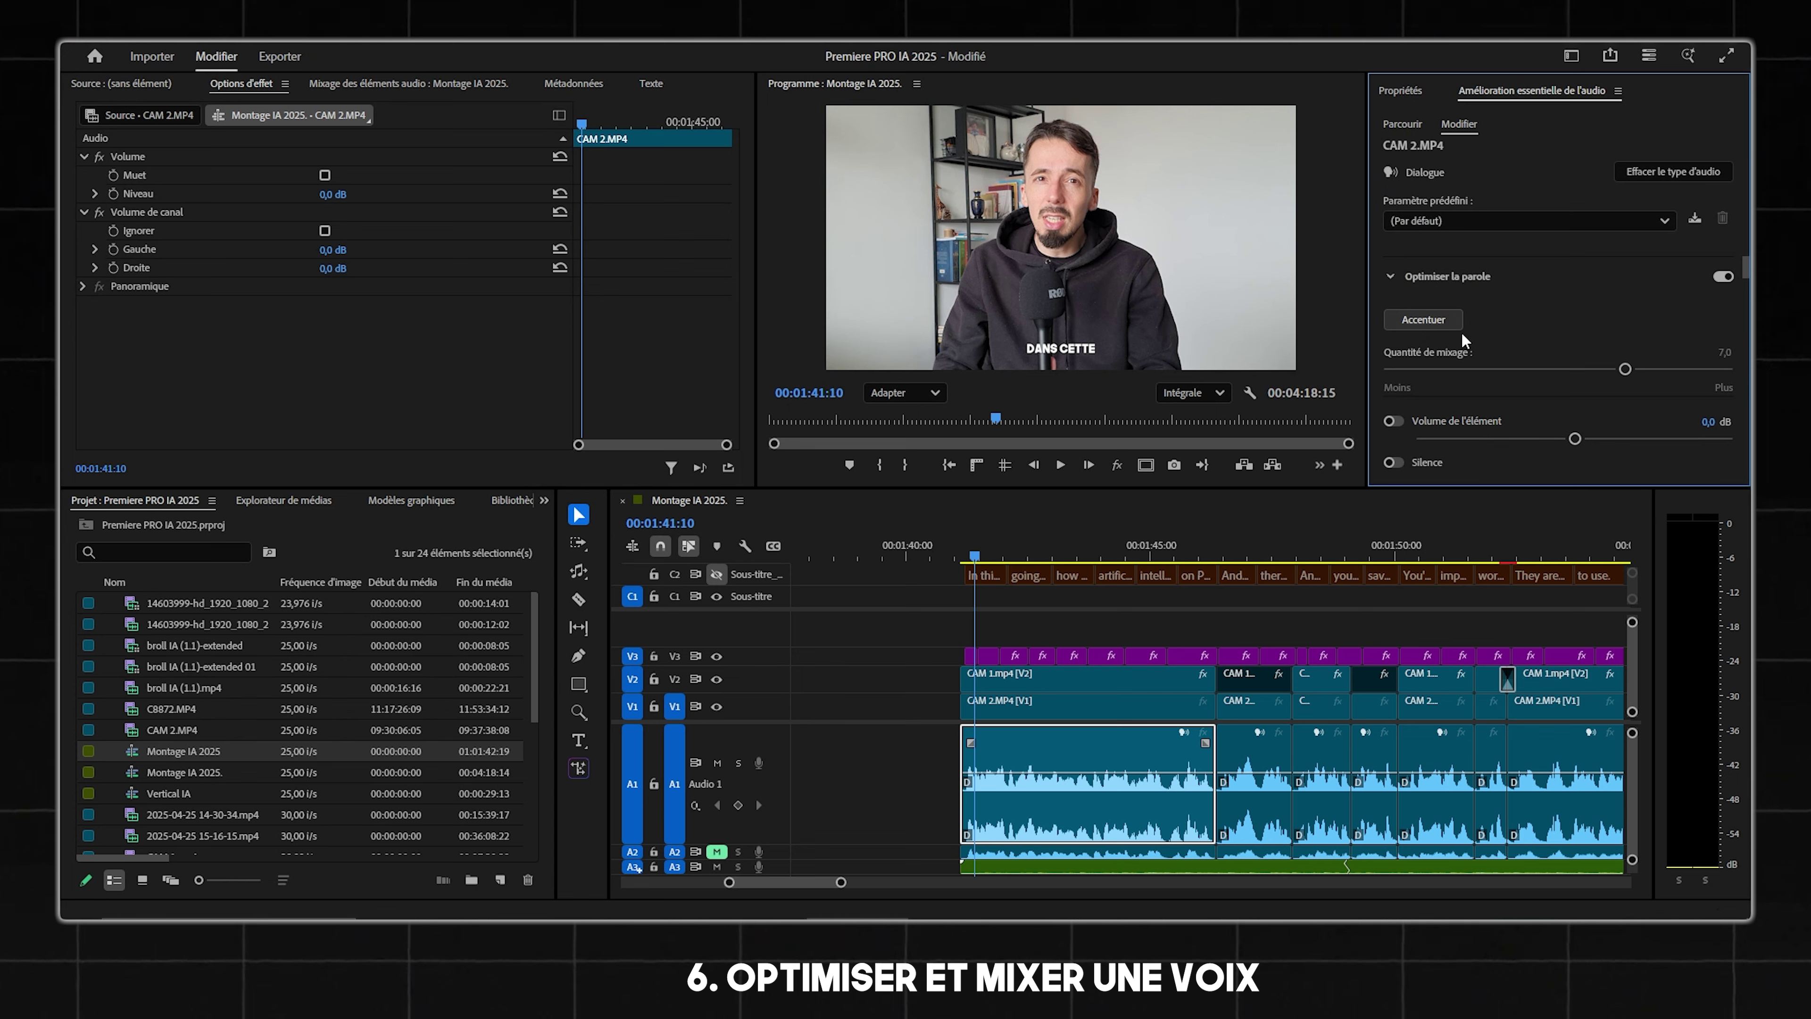
drag(1746, 264, 1746, 285)
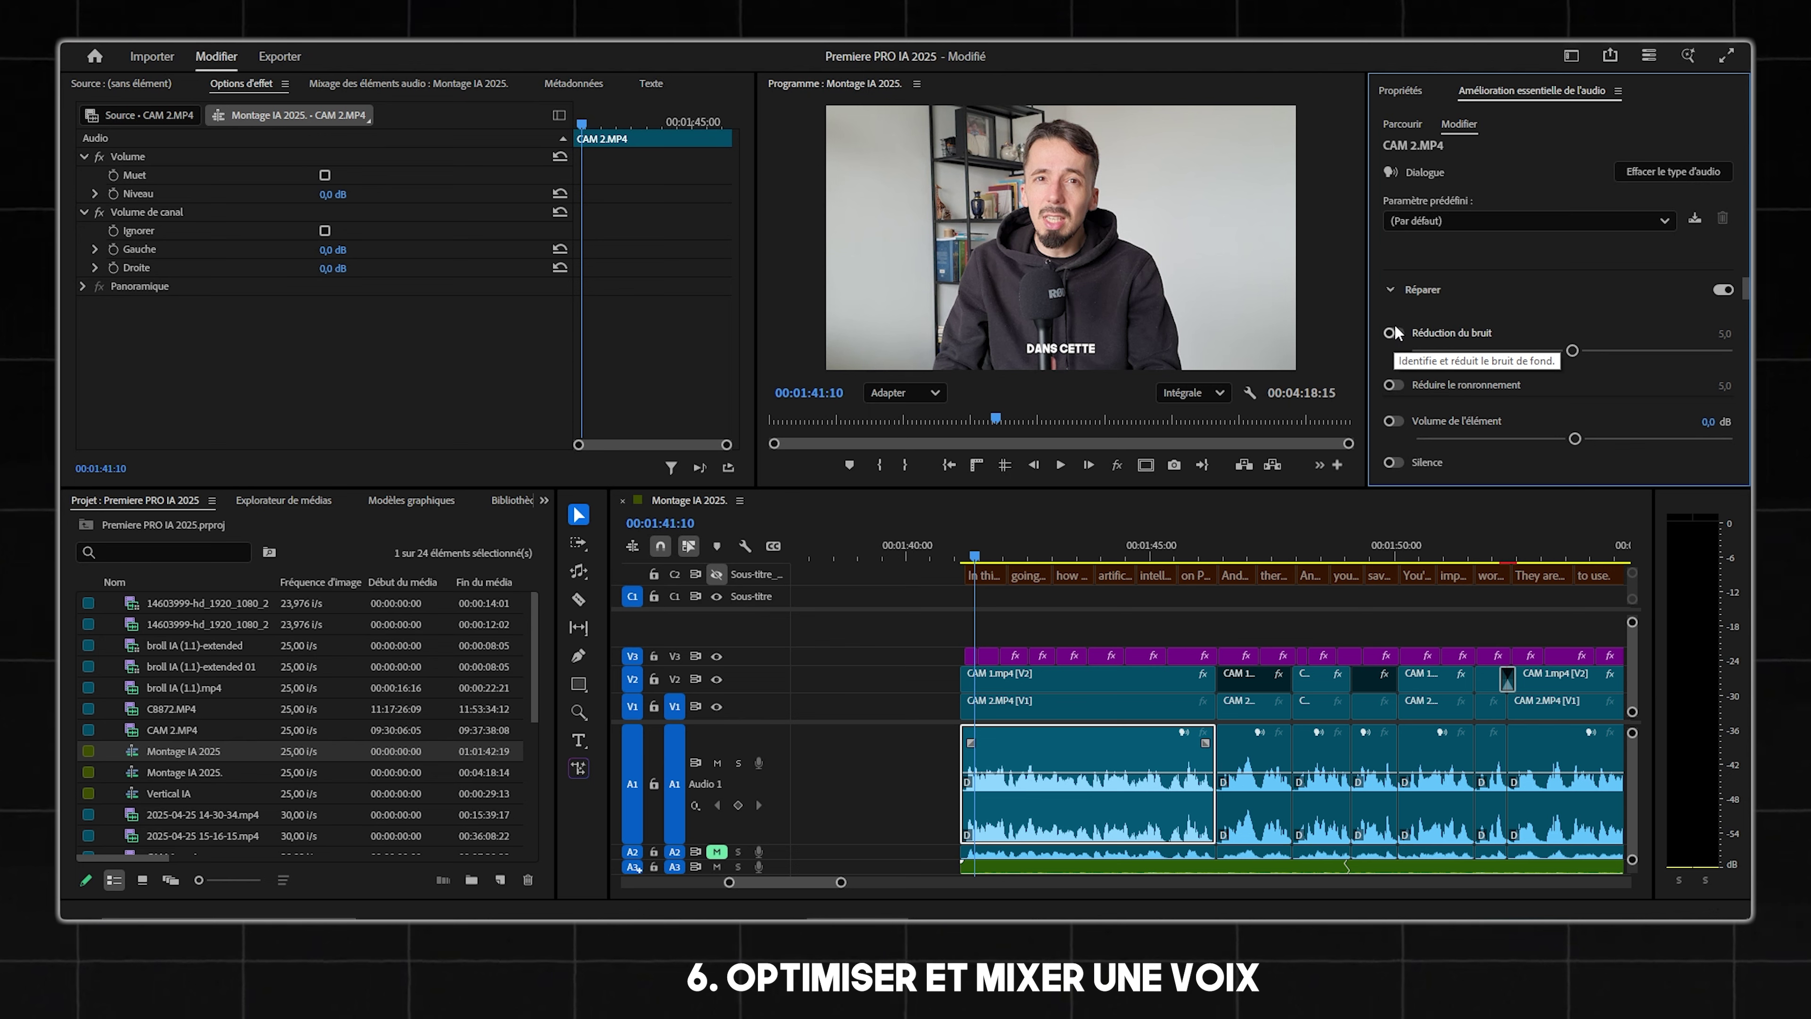
mouse_move(1745, 290)
mouse_down()
mouse_move(1745, 370)
mouse_move(1746, 270)
mouse_up()
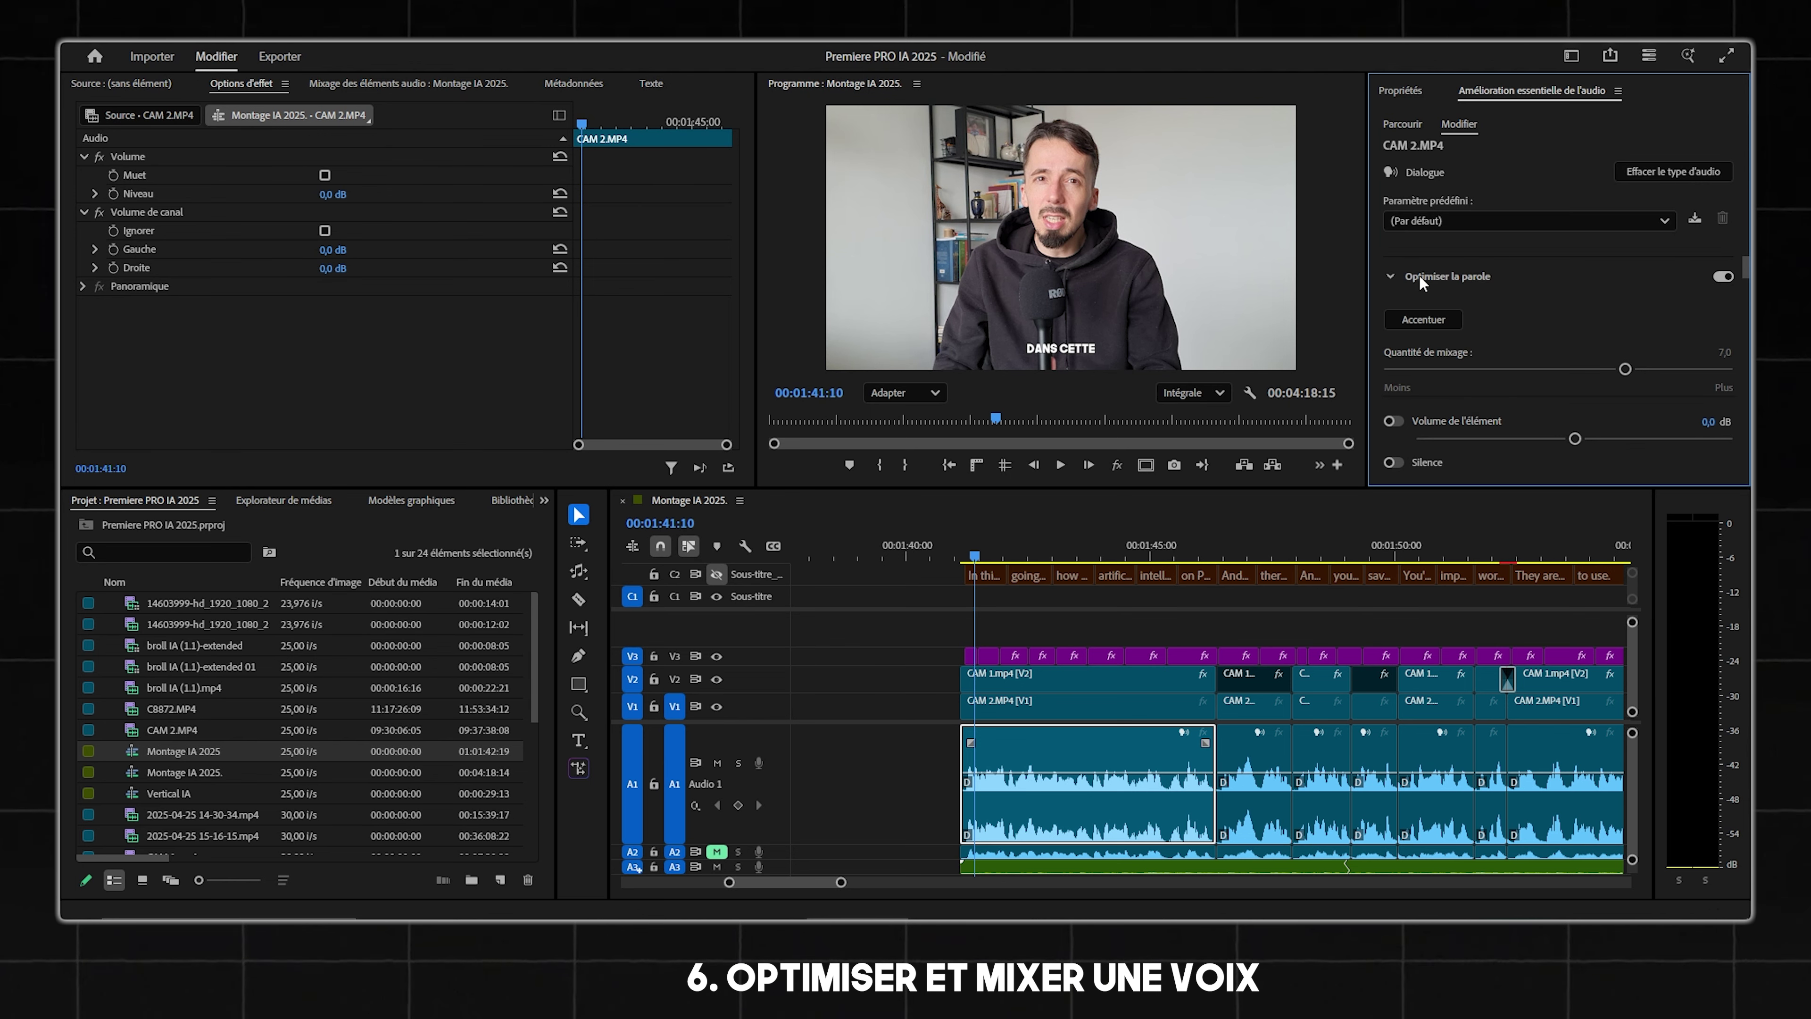
click(1722, 278)
drag(1625, 369, 1441, 385)
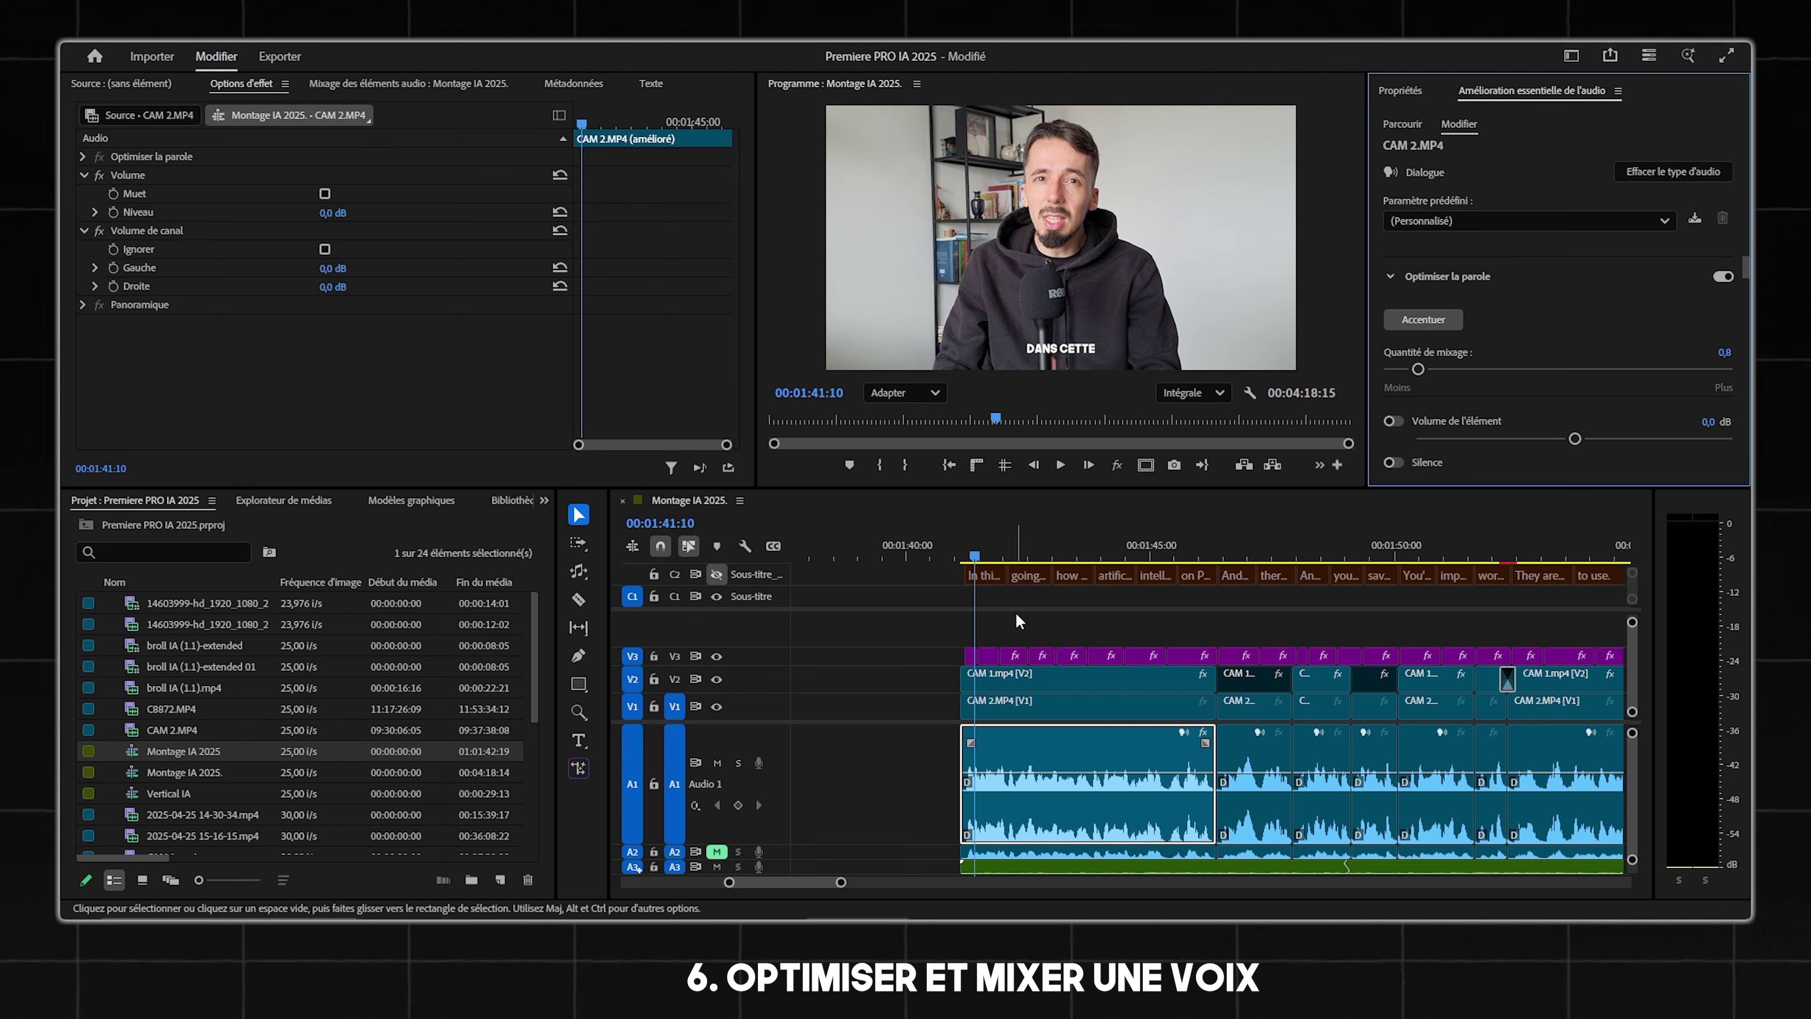
Play the enhanced voice clip from its beginning and return the playhead to 00:01:41:08.
click(975, 556)
key(space)
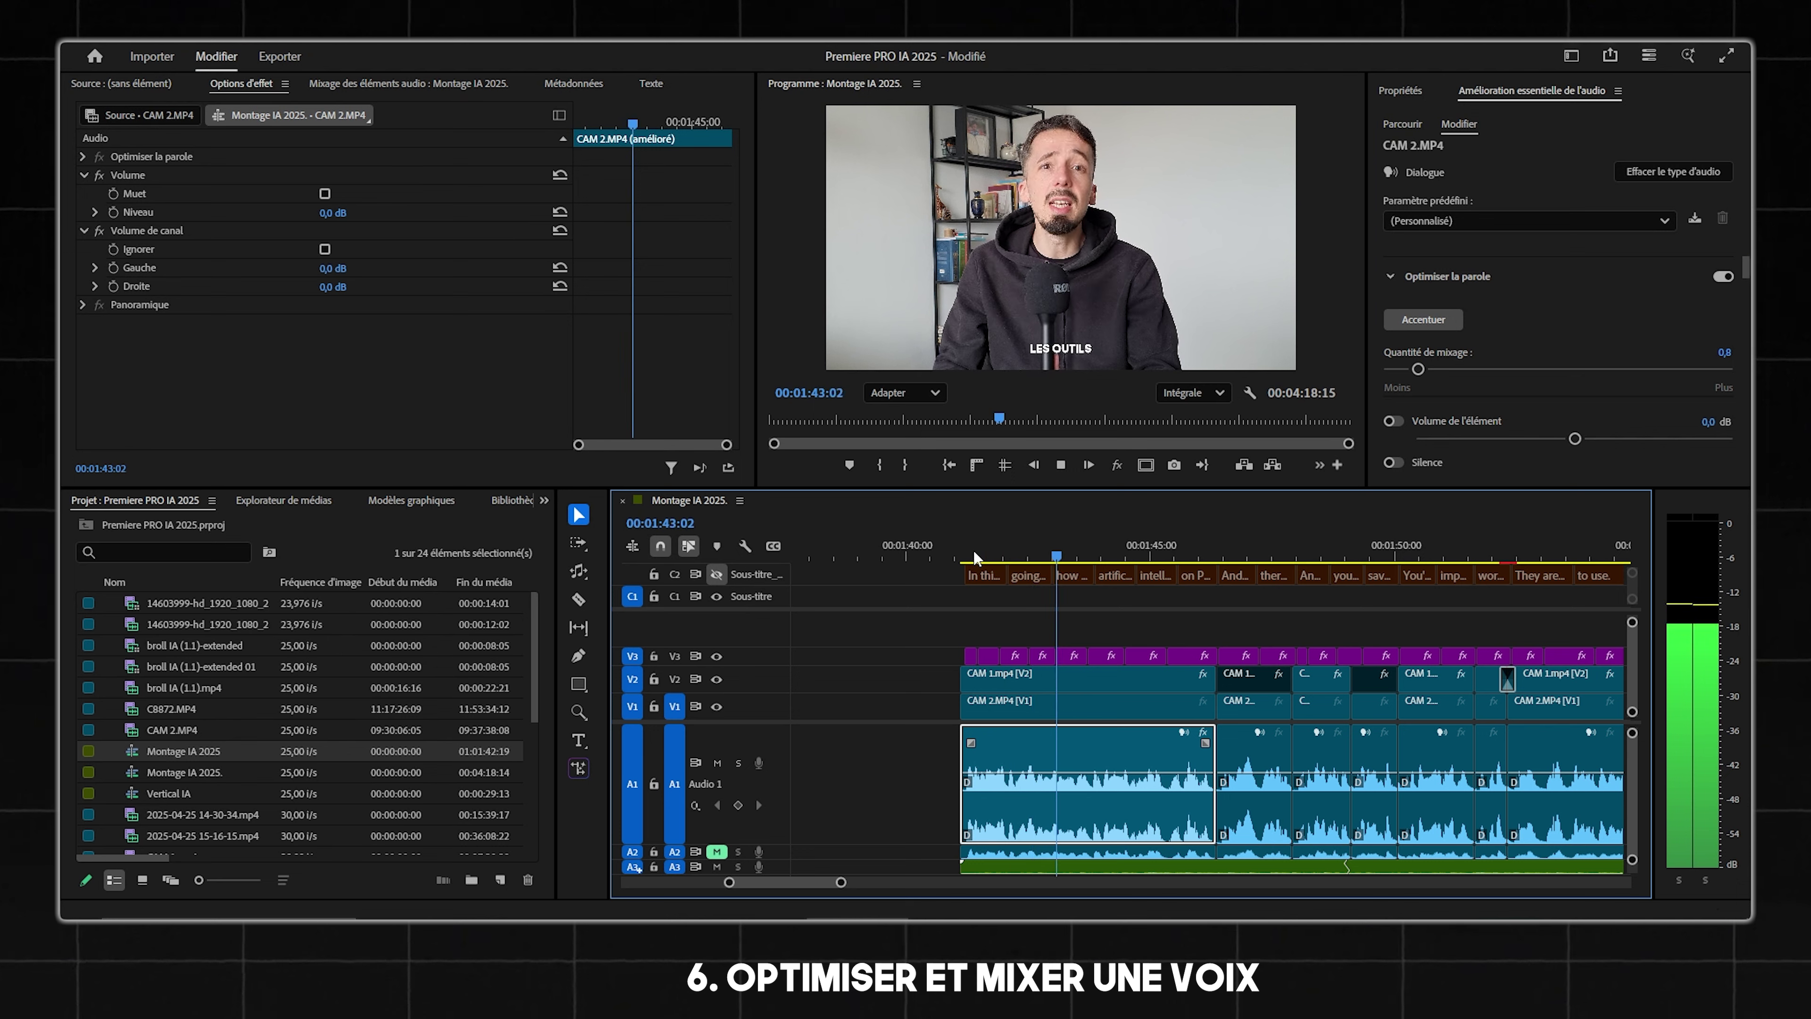
click(975, 557)
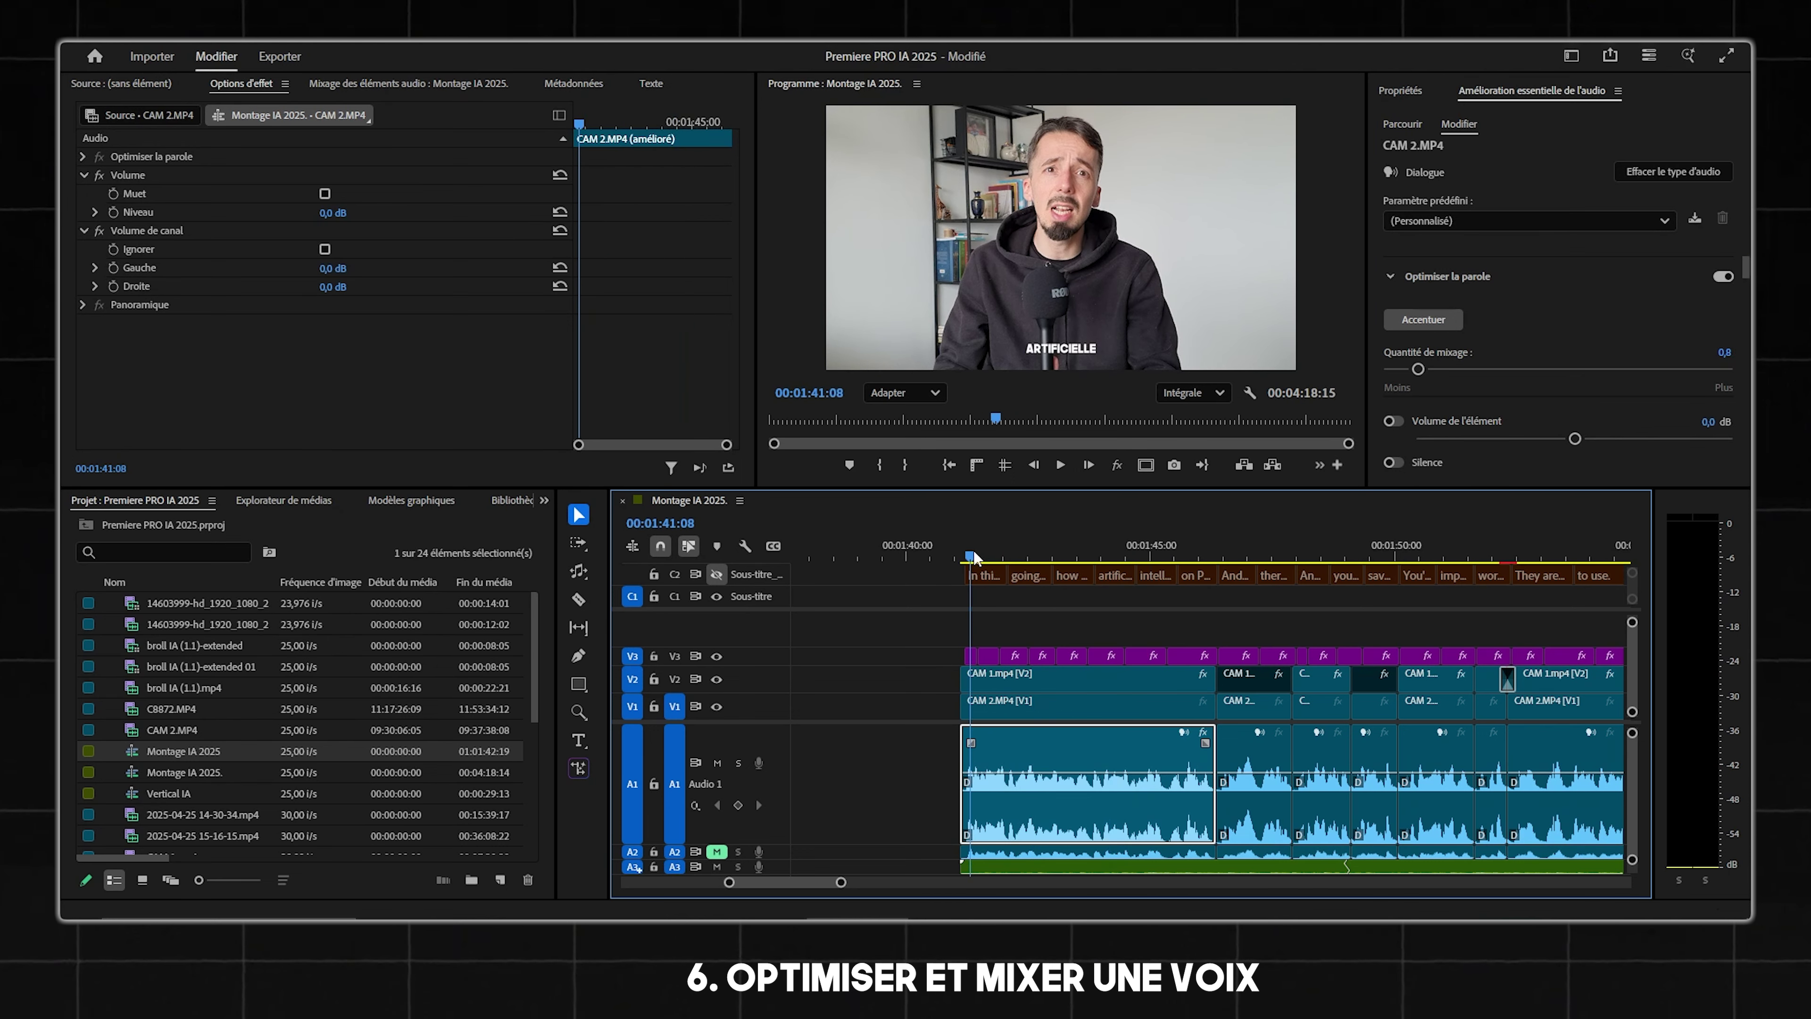
Raise the speech enhancement's mix amount to 8.3 and listen to the voice clip.
drag(1416, 385, 1669, 382)
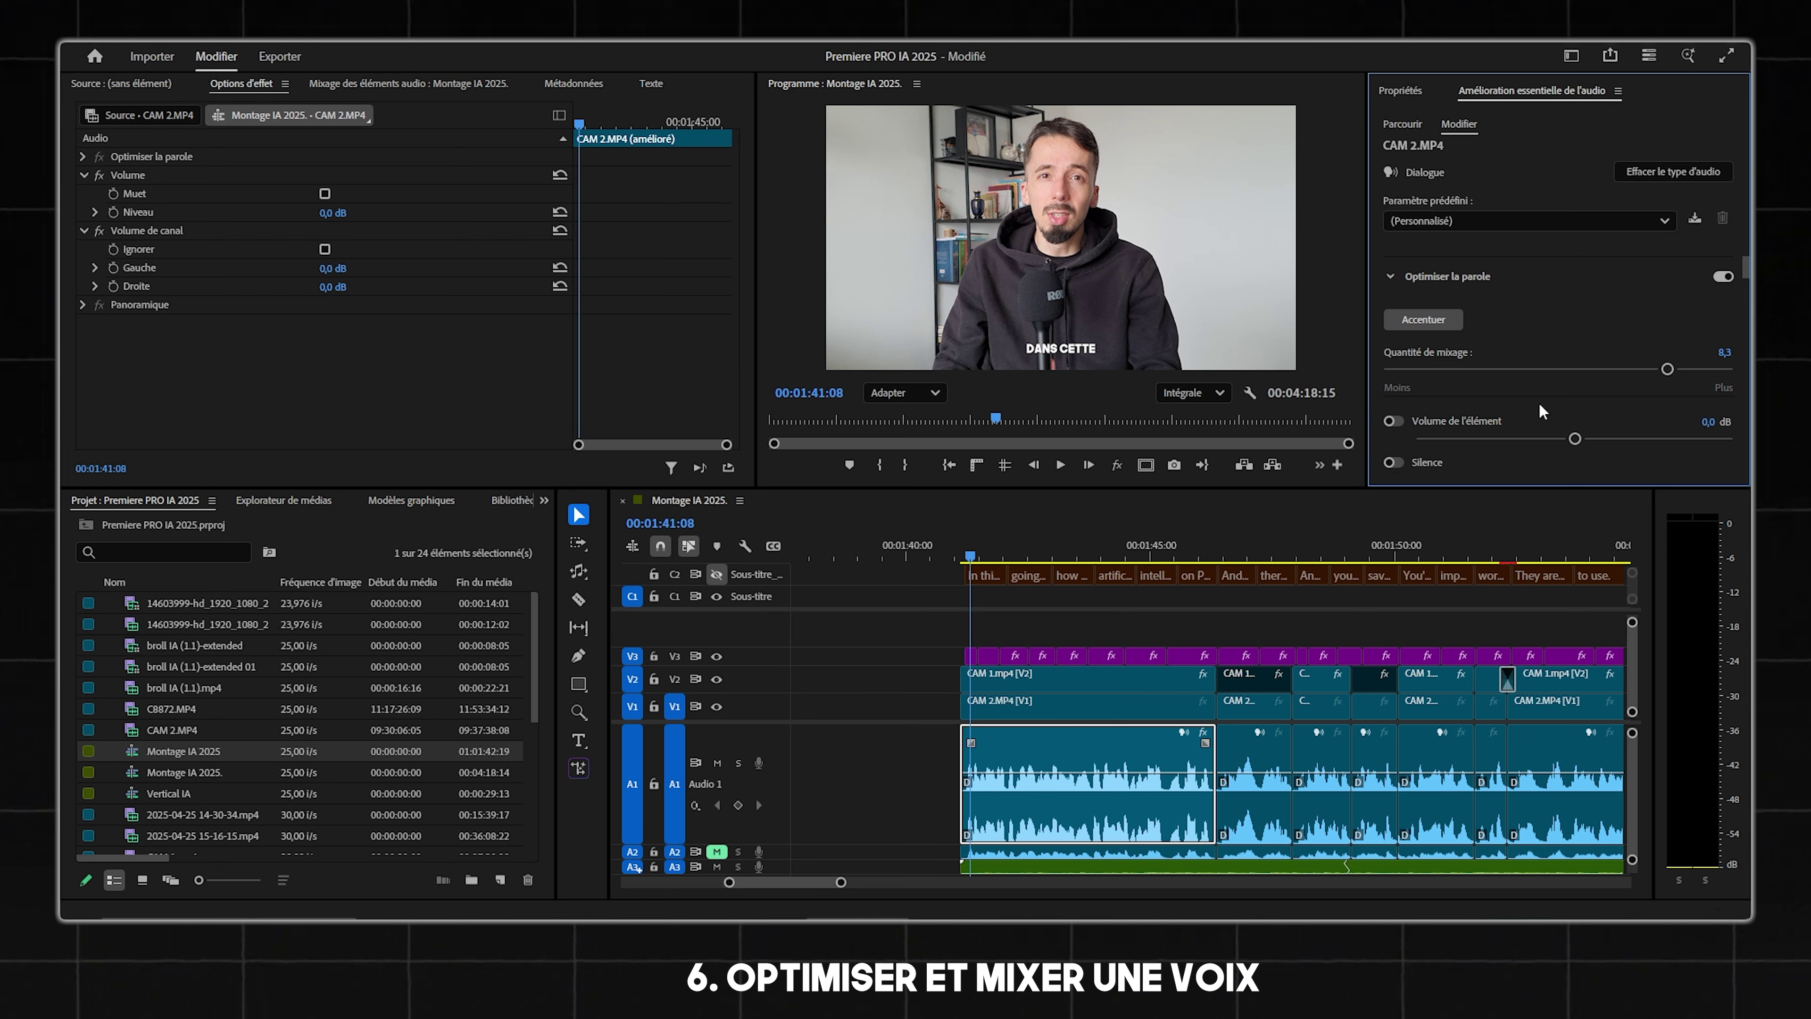
click(975, 555)
key(space)
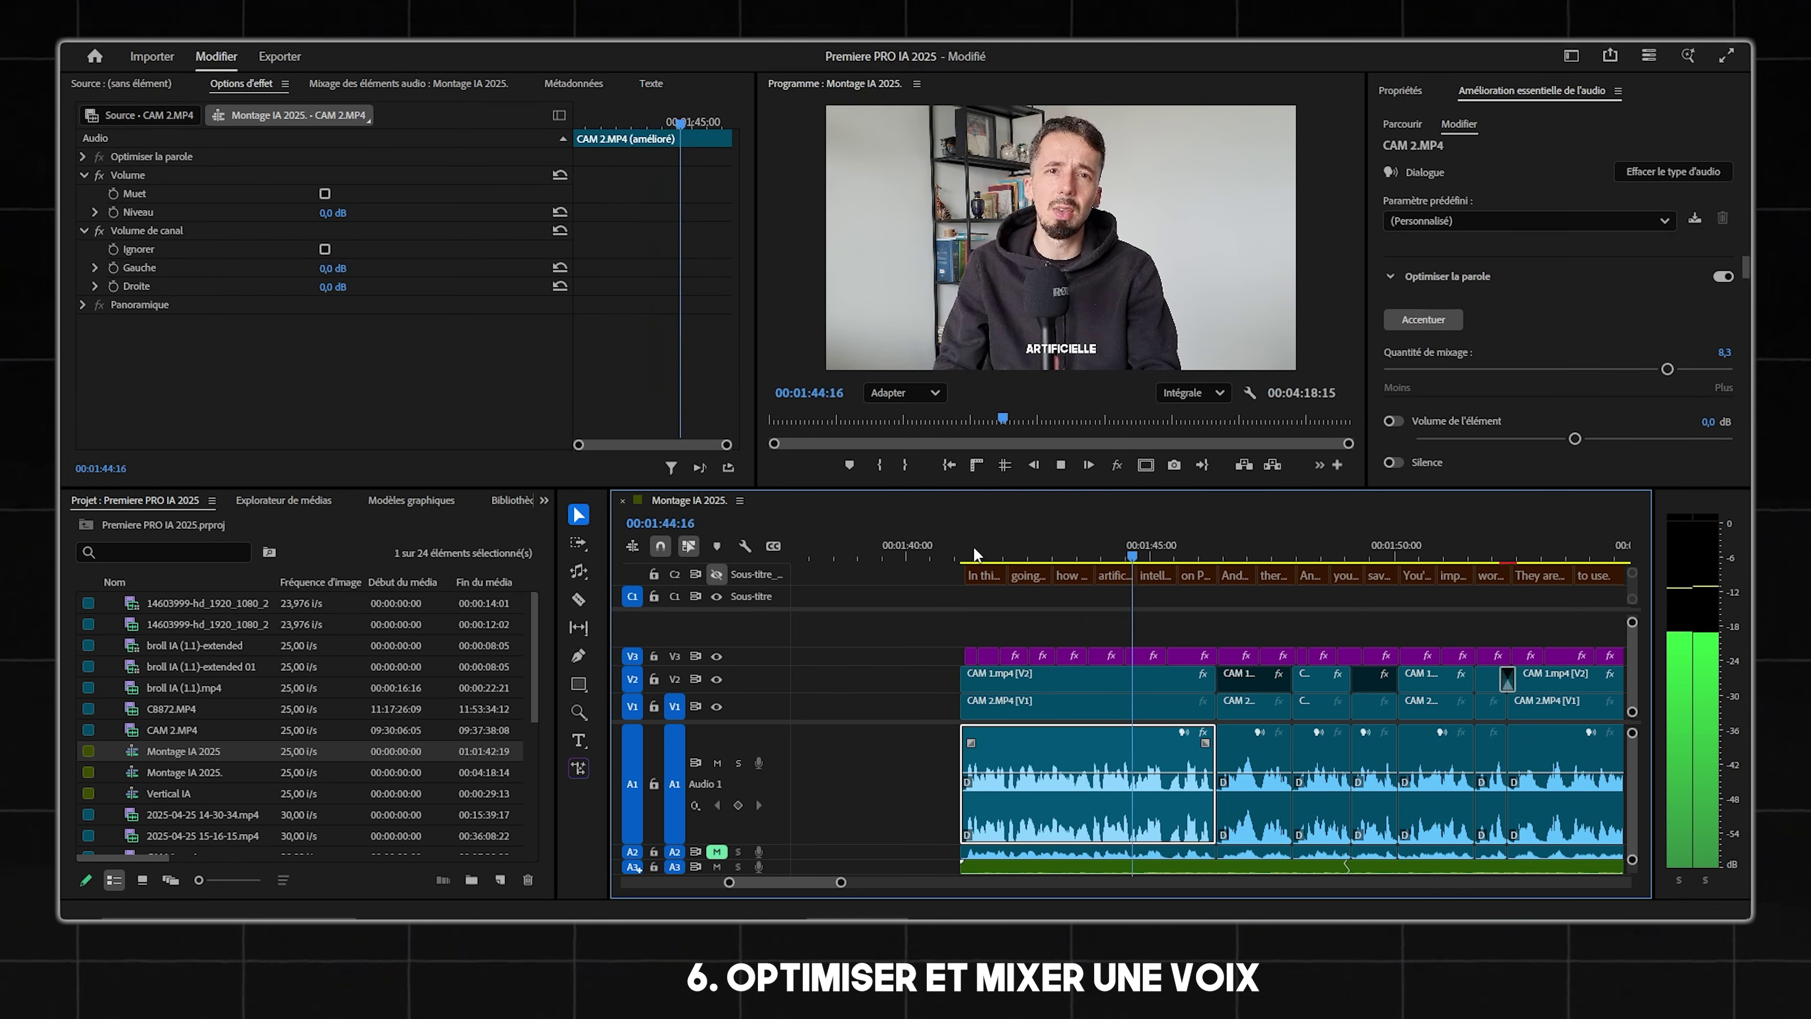
key(space)
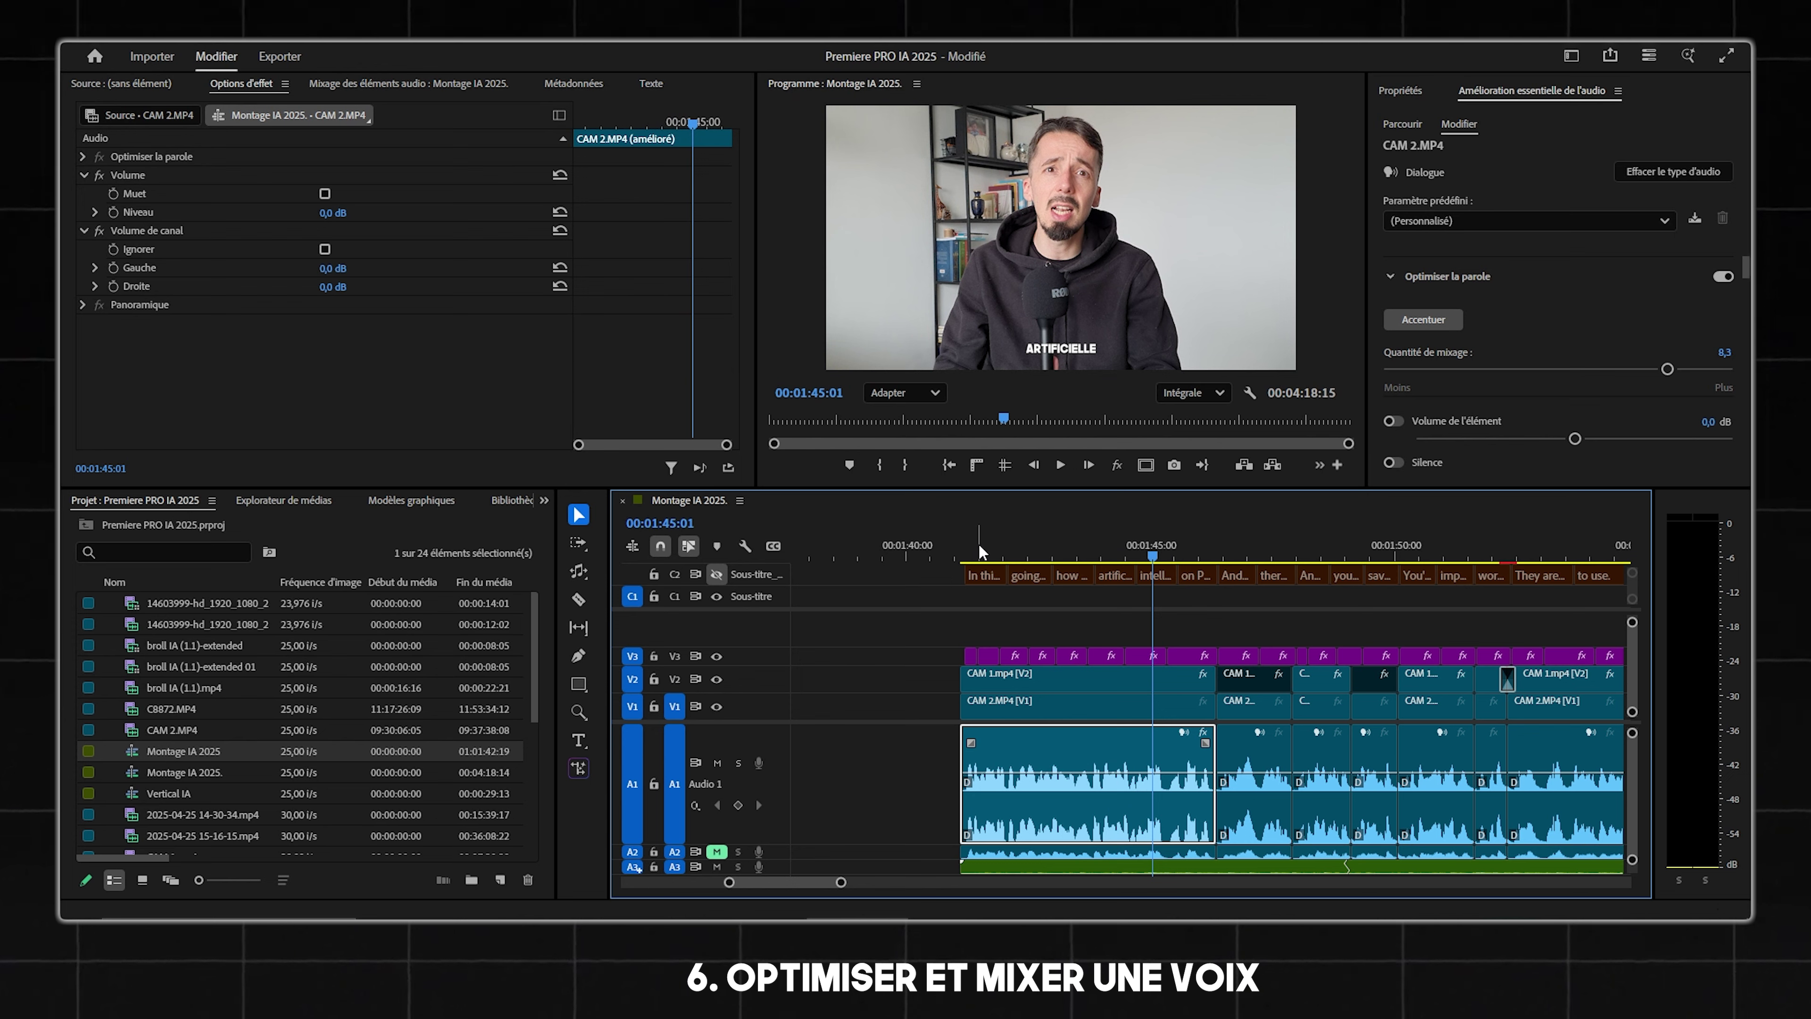
Set the speech enhancement's mix amount to 2.3 and listen to the voice clip from its start.
drag(1667, 369, 1469, 371)
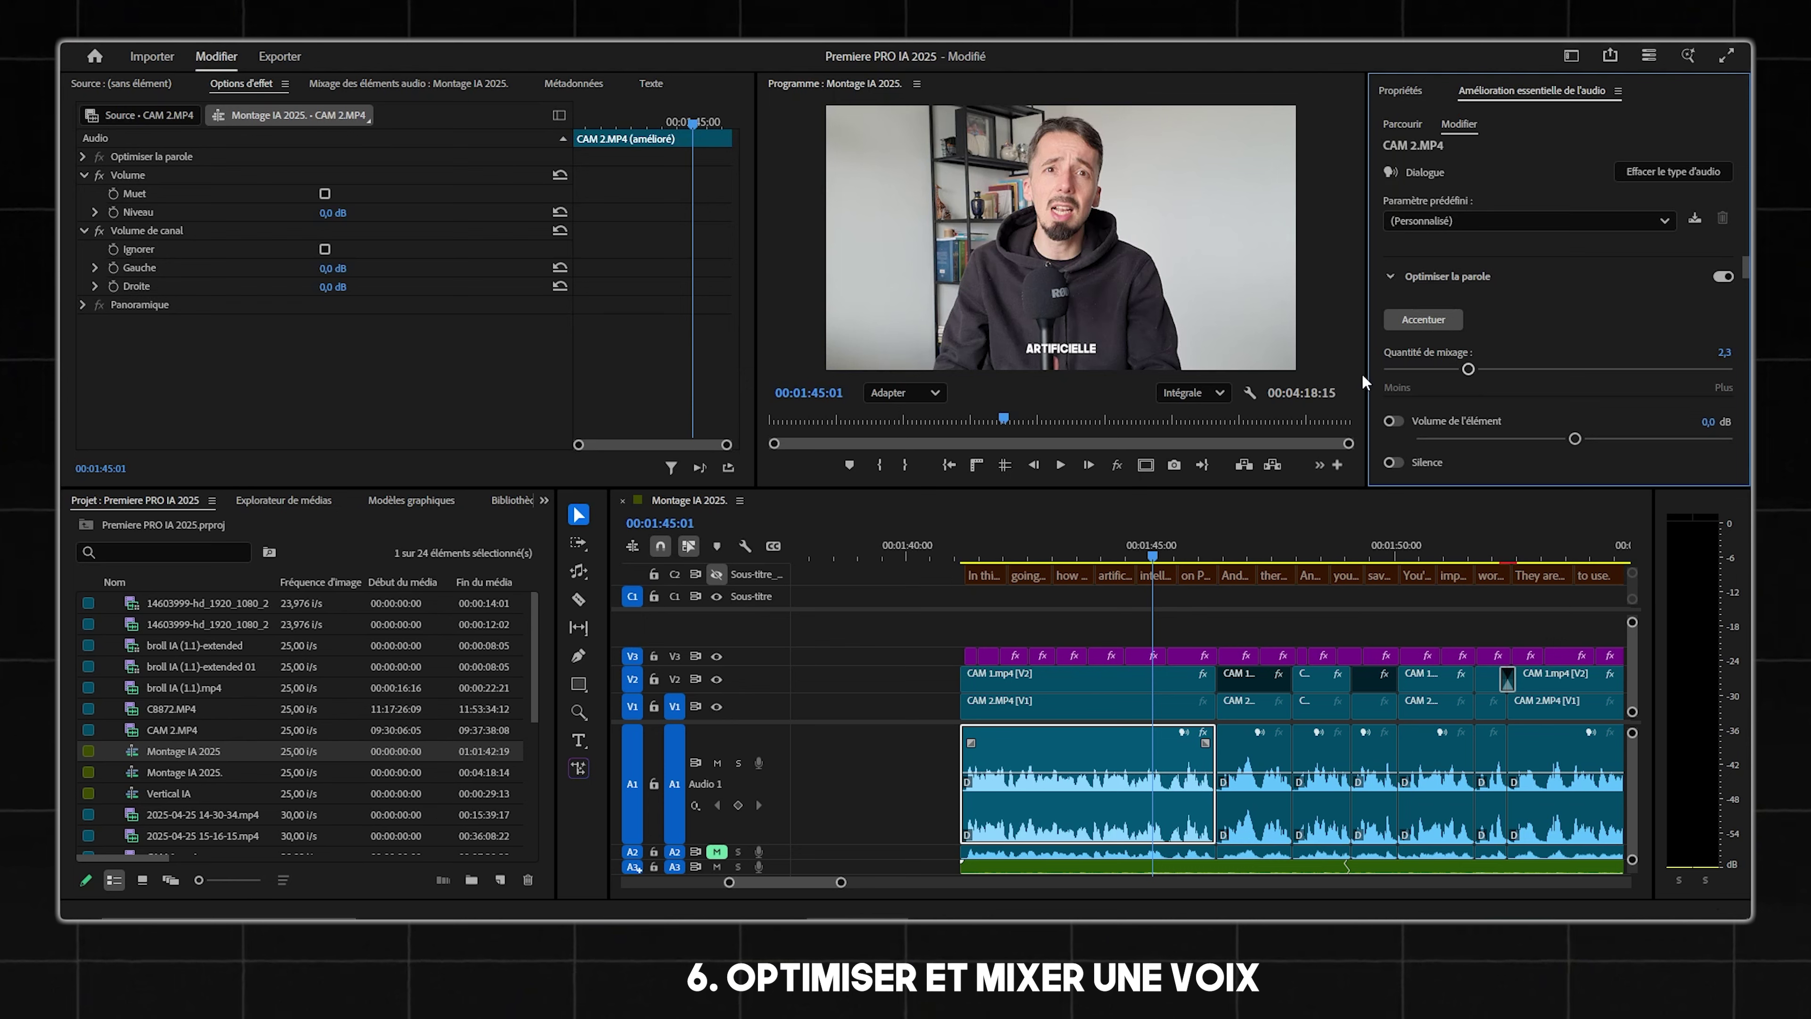
click(975, 551)
key(space)
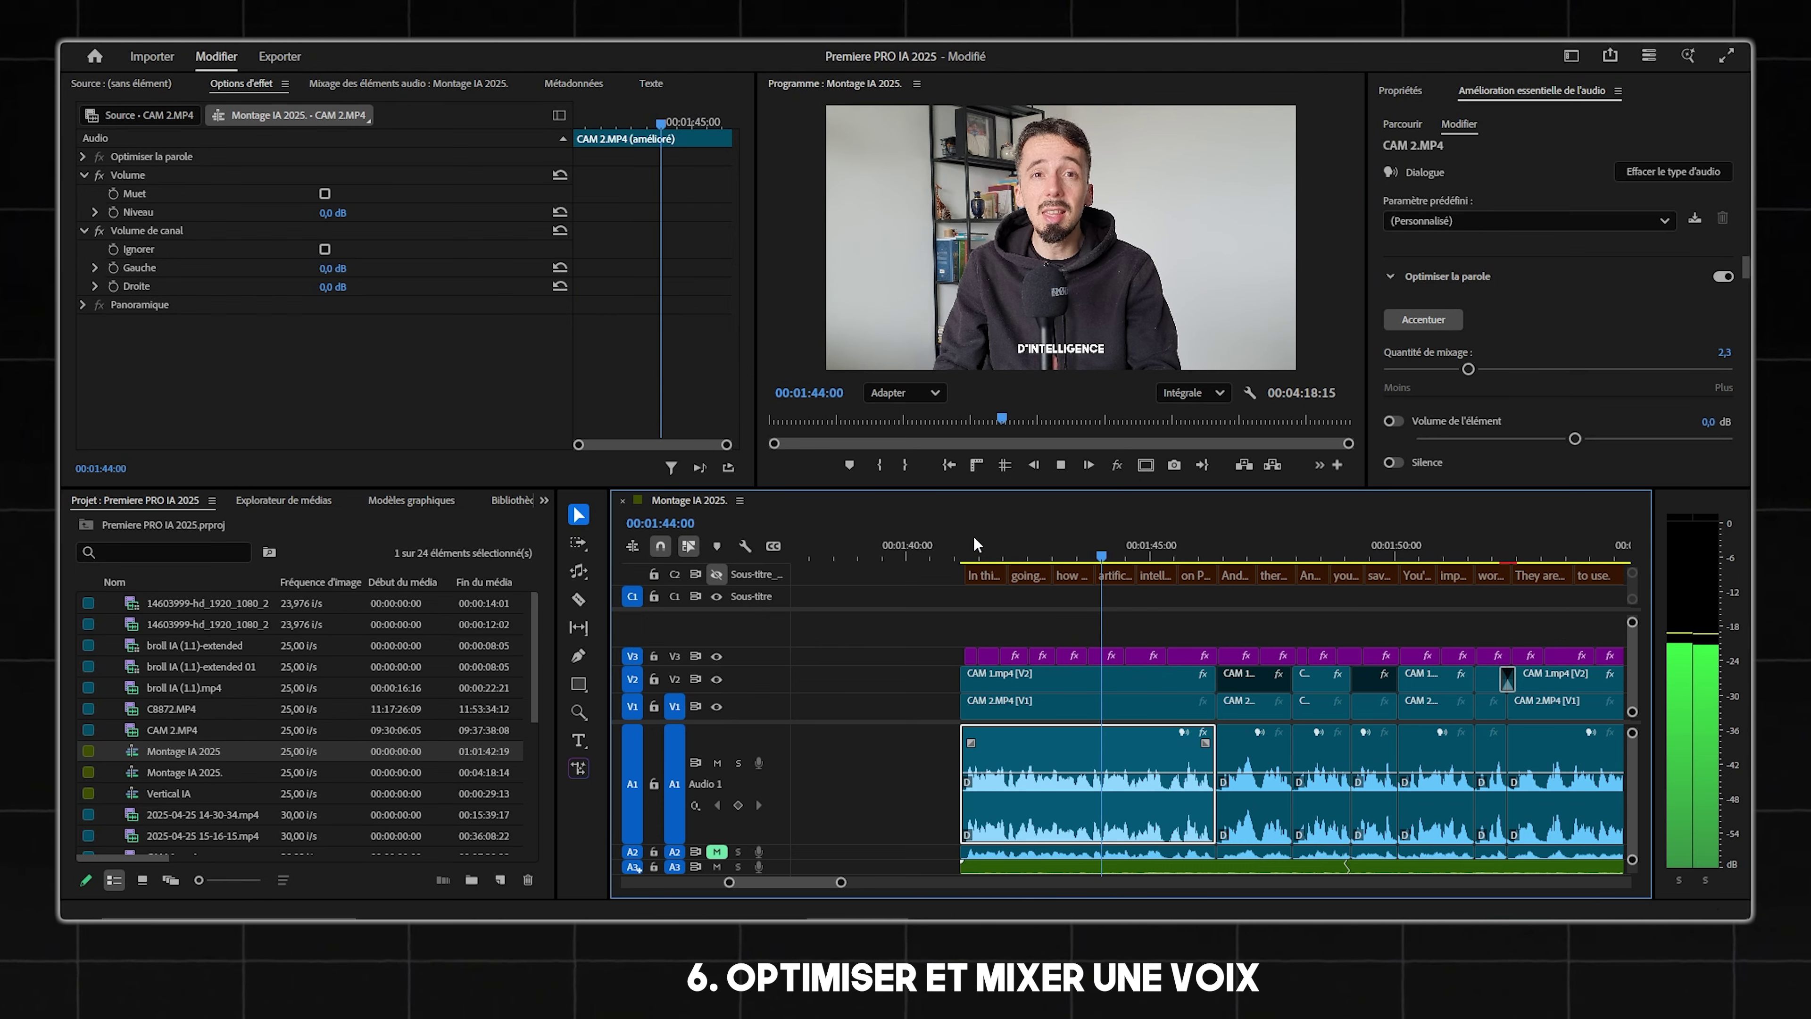
key(space)
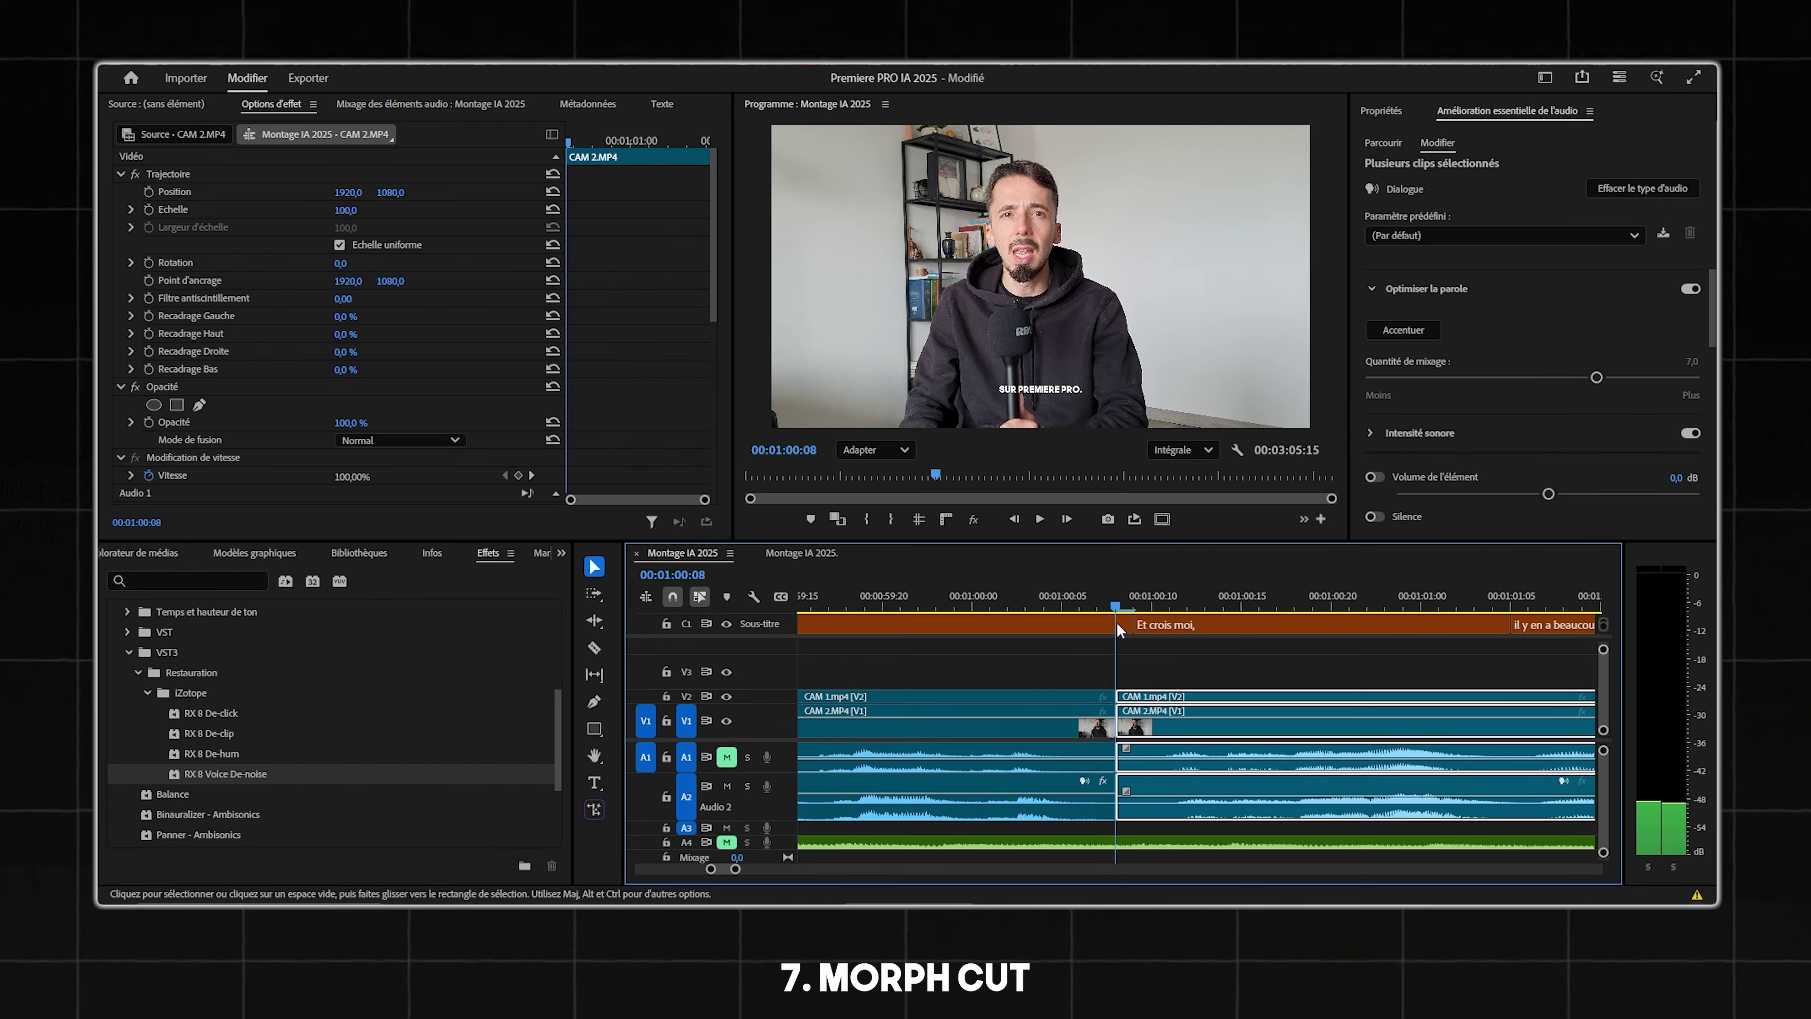
Examine the jump cut at 00:01:00:08 and the following cuts between the dialogue clips of the Montage IA 2025 sequence.
mouse_move(1116, 623)
mouse_down()
mouse_move(1092, 632)
mouse_move(1122, 628)
mouse_up()
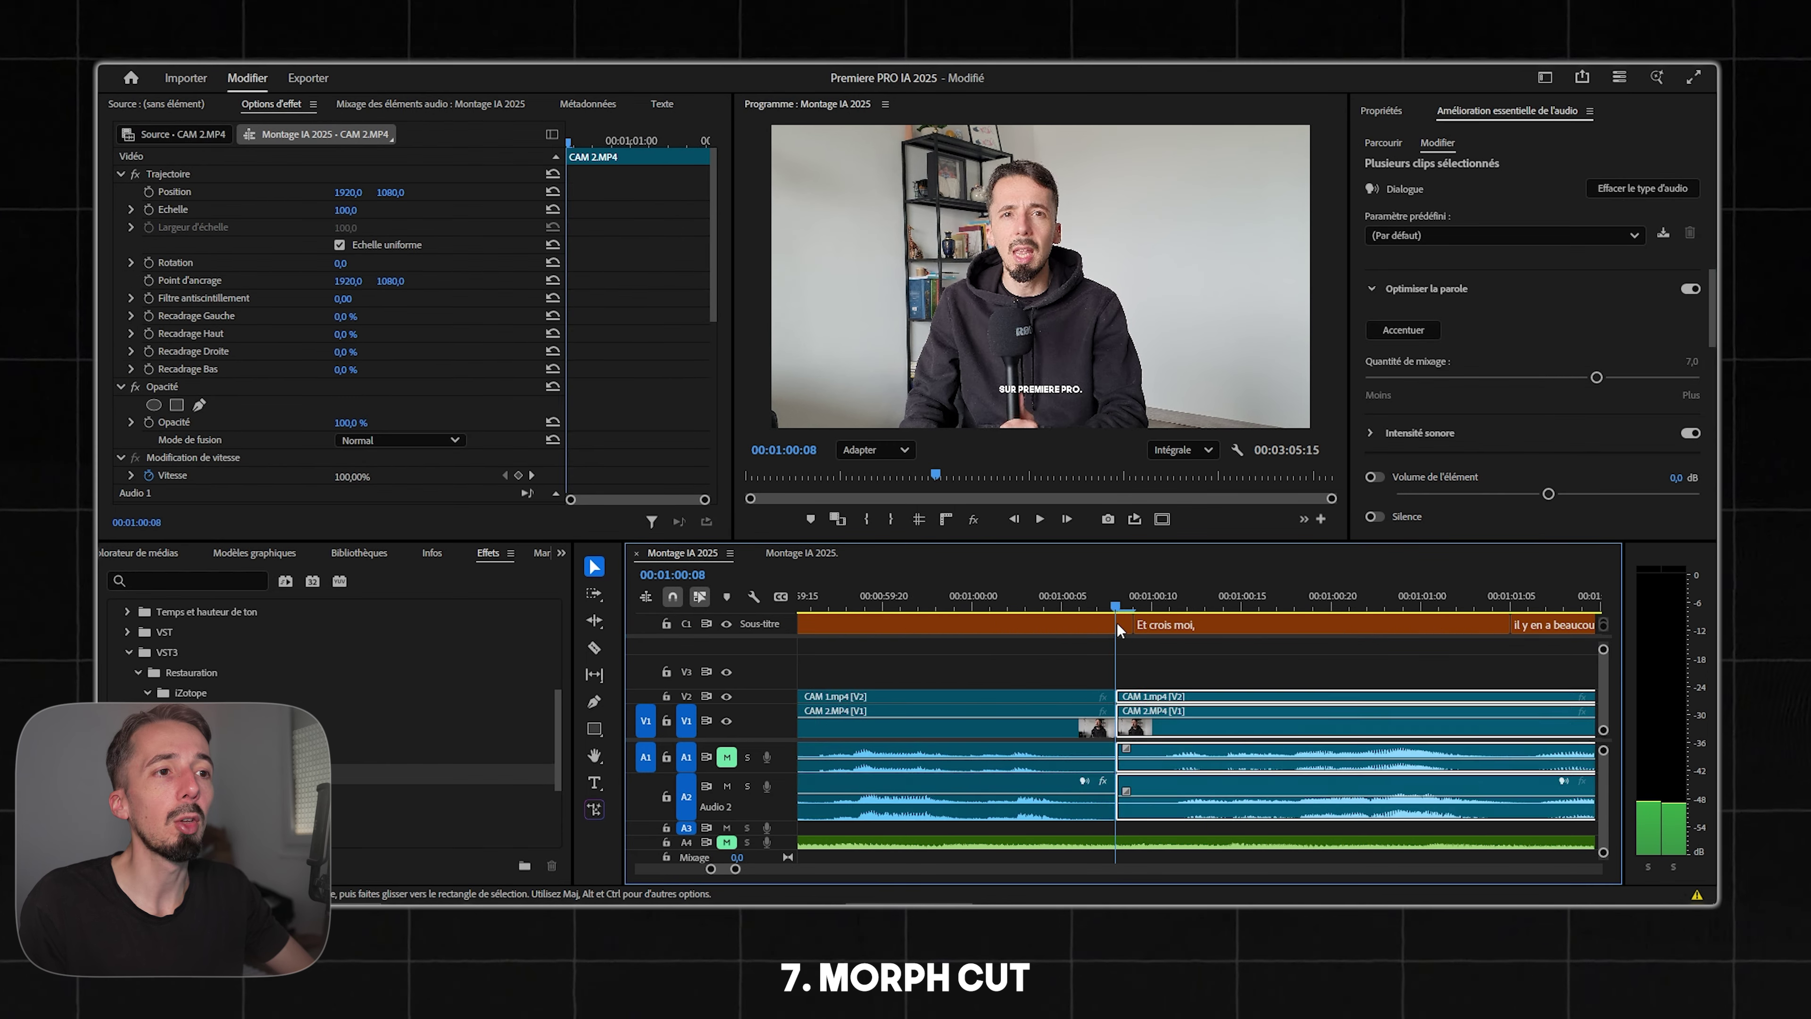
mouse_move(1117, 623)
mouse_down()
mouse_move(1098, 631)
mouse_move(1121, 630)
mouse_up()
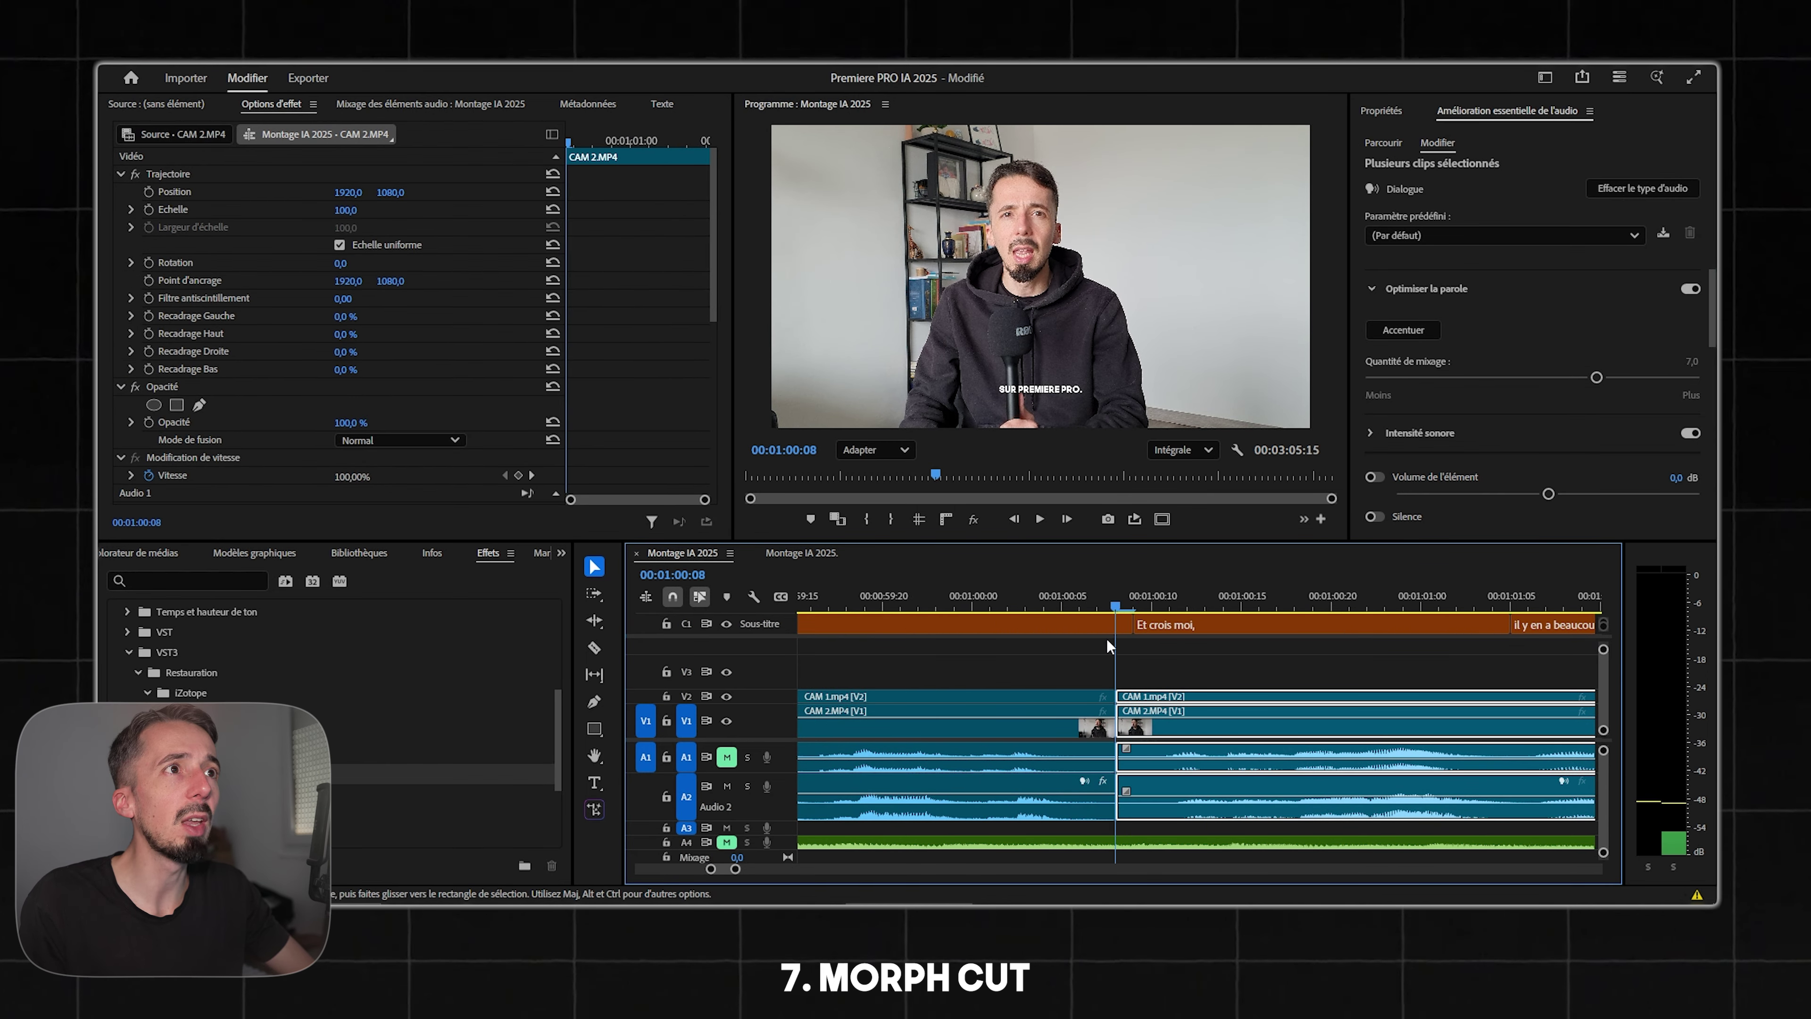
key(minus)
key(minus)
key(equal)
key(equal)
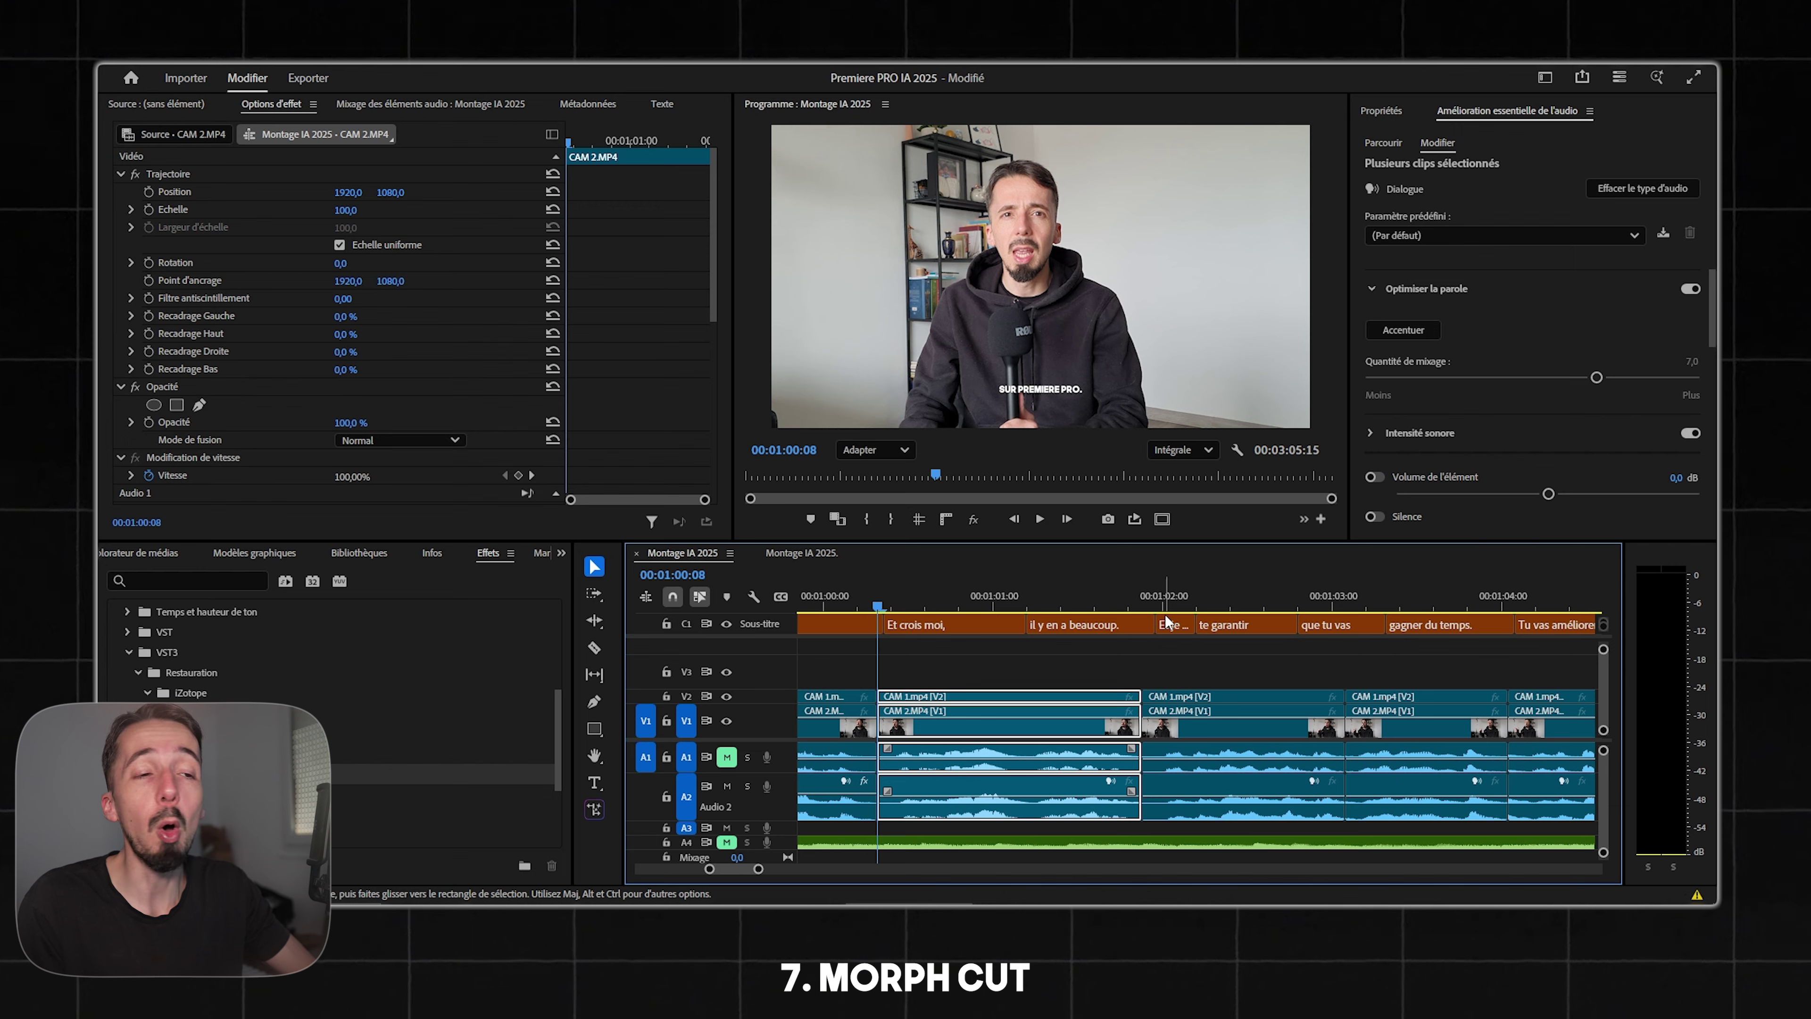
key(minus)
key(equal)
key(minus)
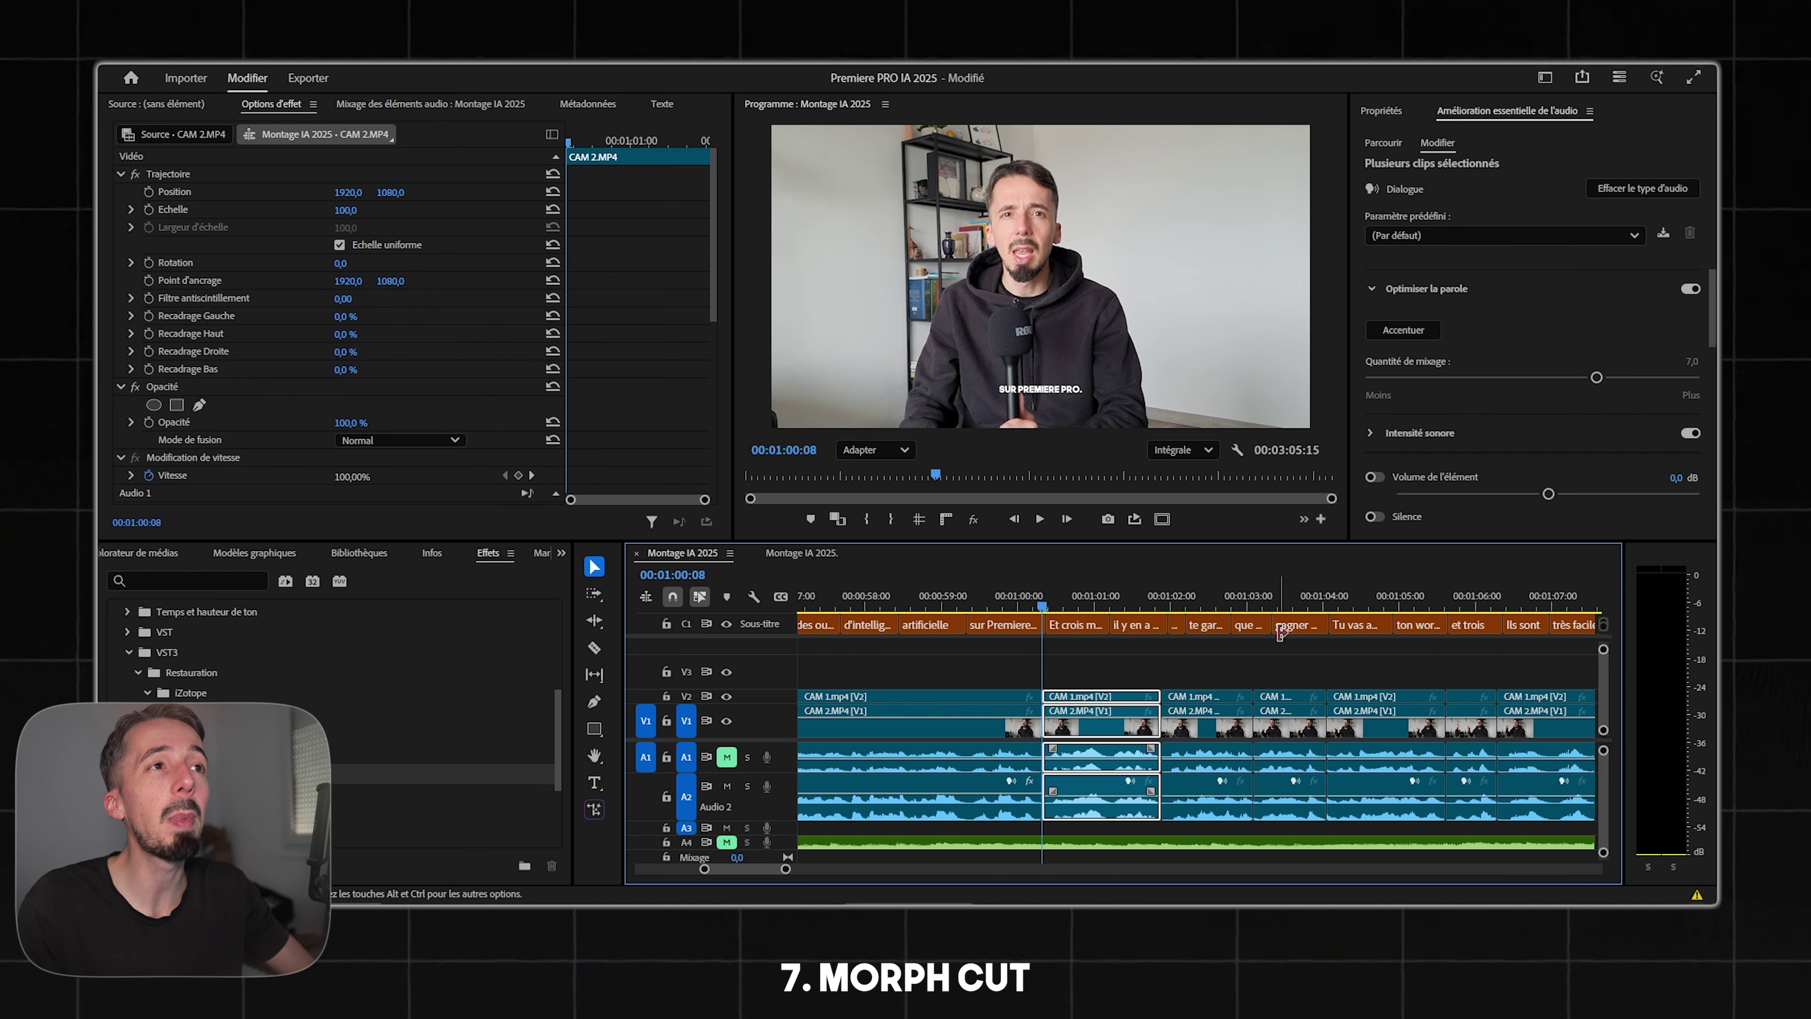
scroll(1280, 631, down, 2)
key(equal)
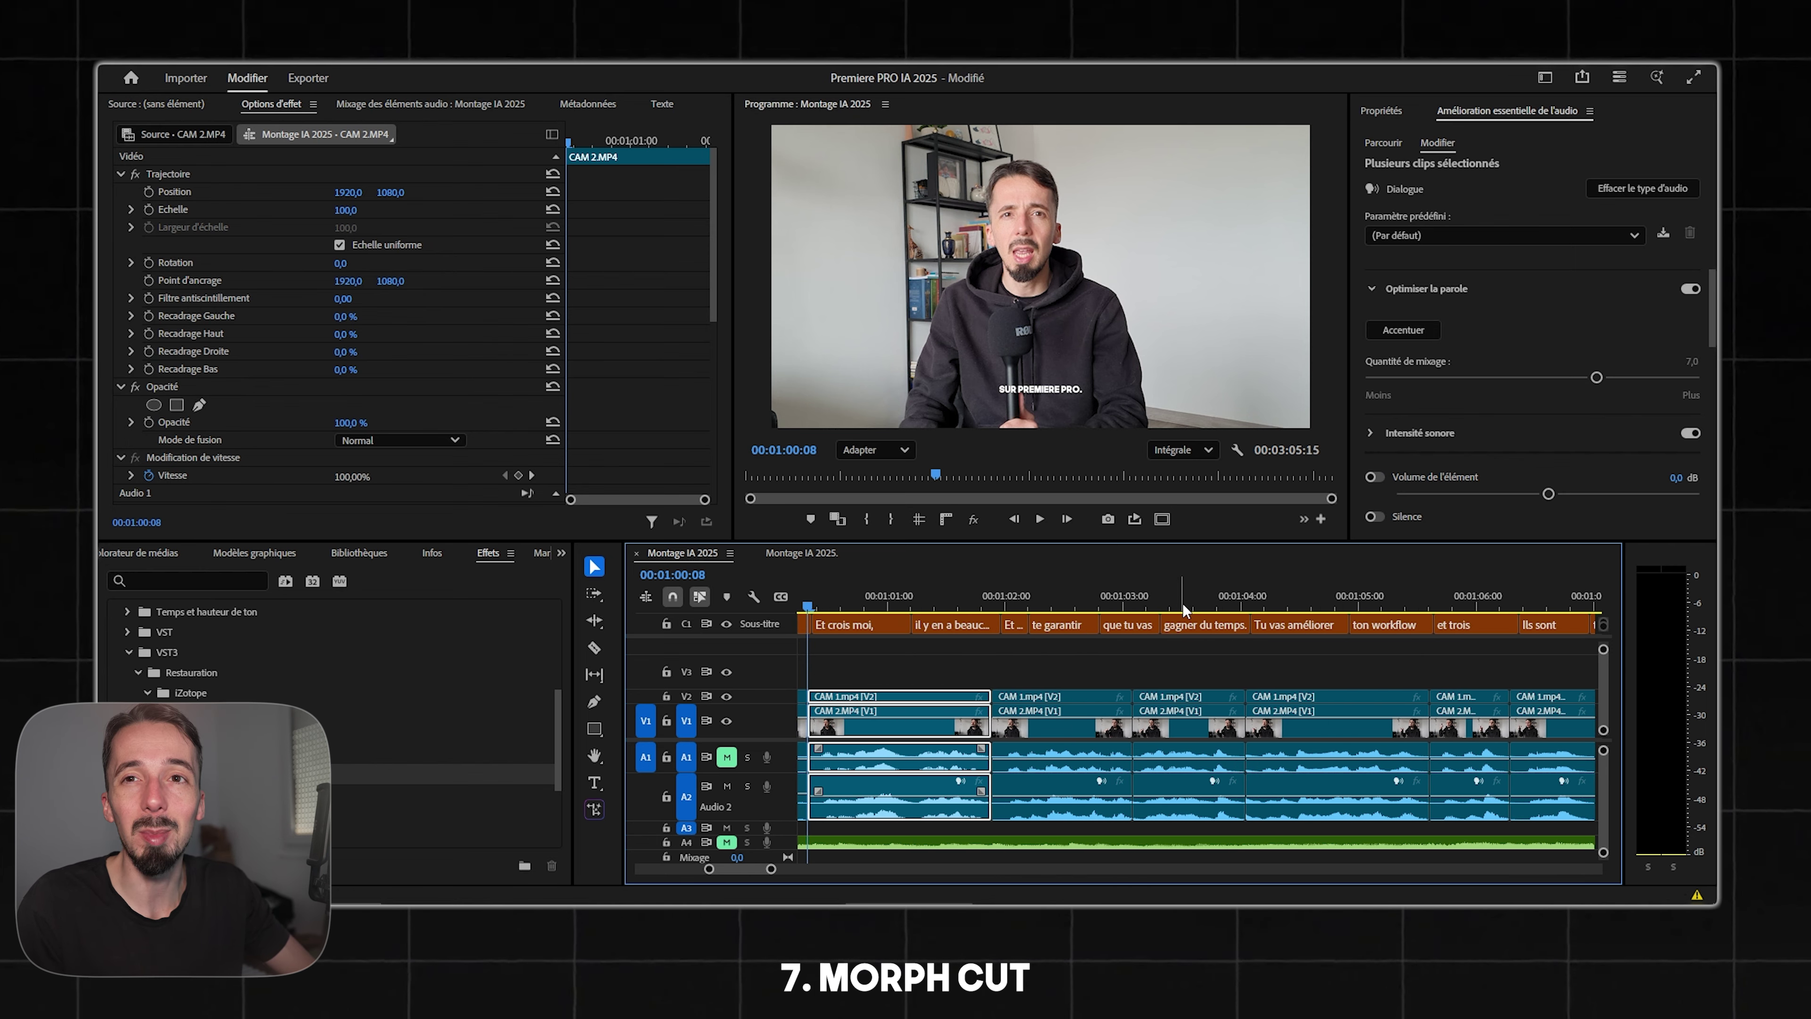
Place the playhead at 00:01:06:08, beside the cut between the "et trois" and "Ils sont" captions.
click(1134, 604)
scroll(1134, 604, down, 3)
drag(1148, 604, 1216, 604)
key(equal)
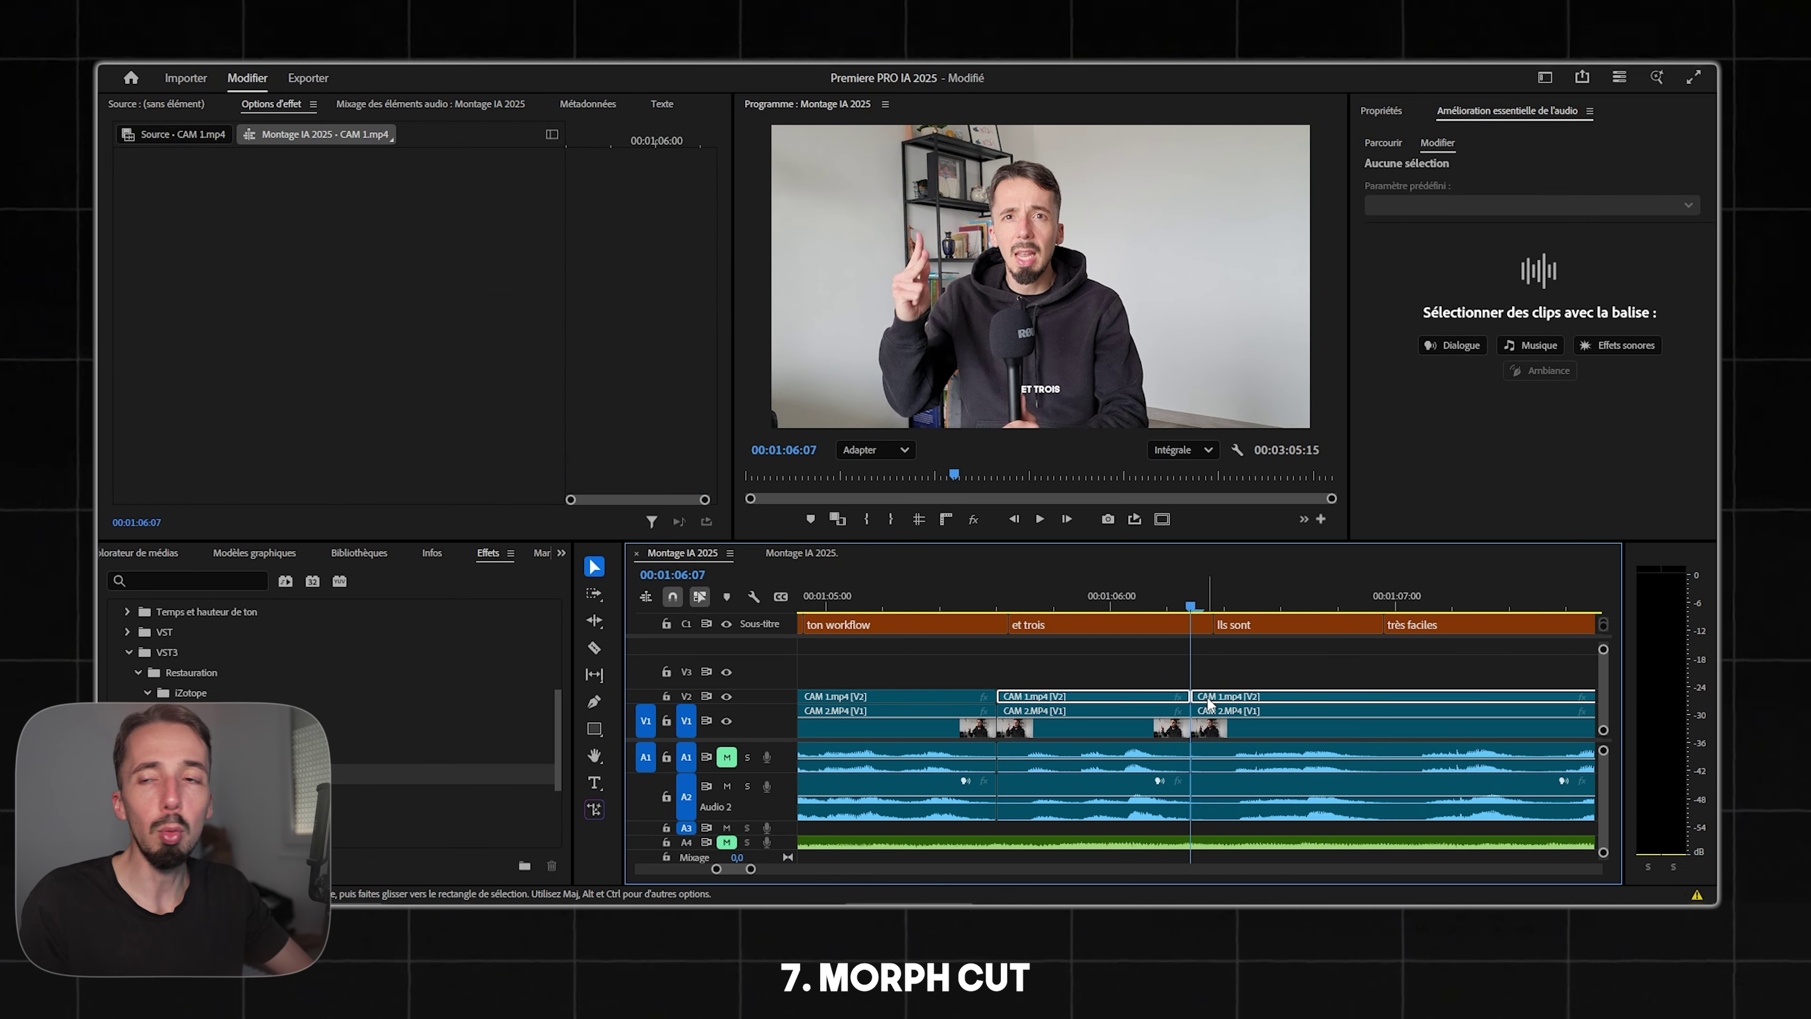
click(1221, 698)
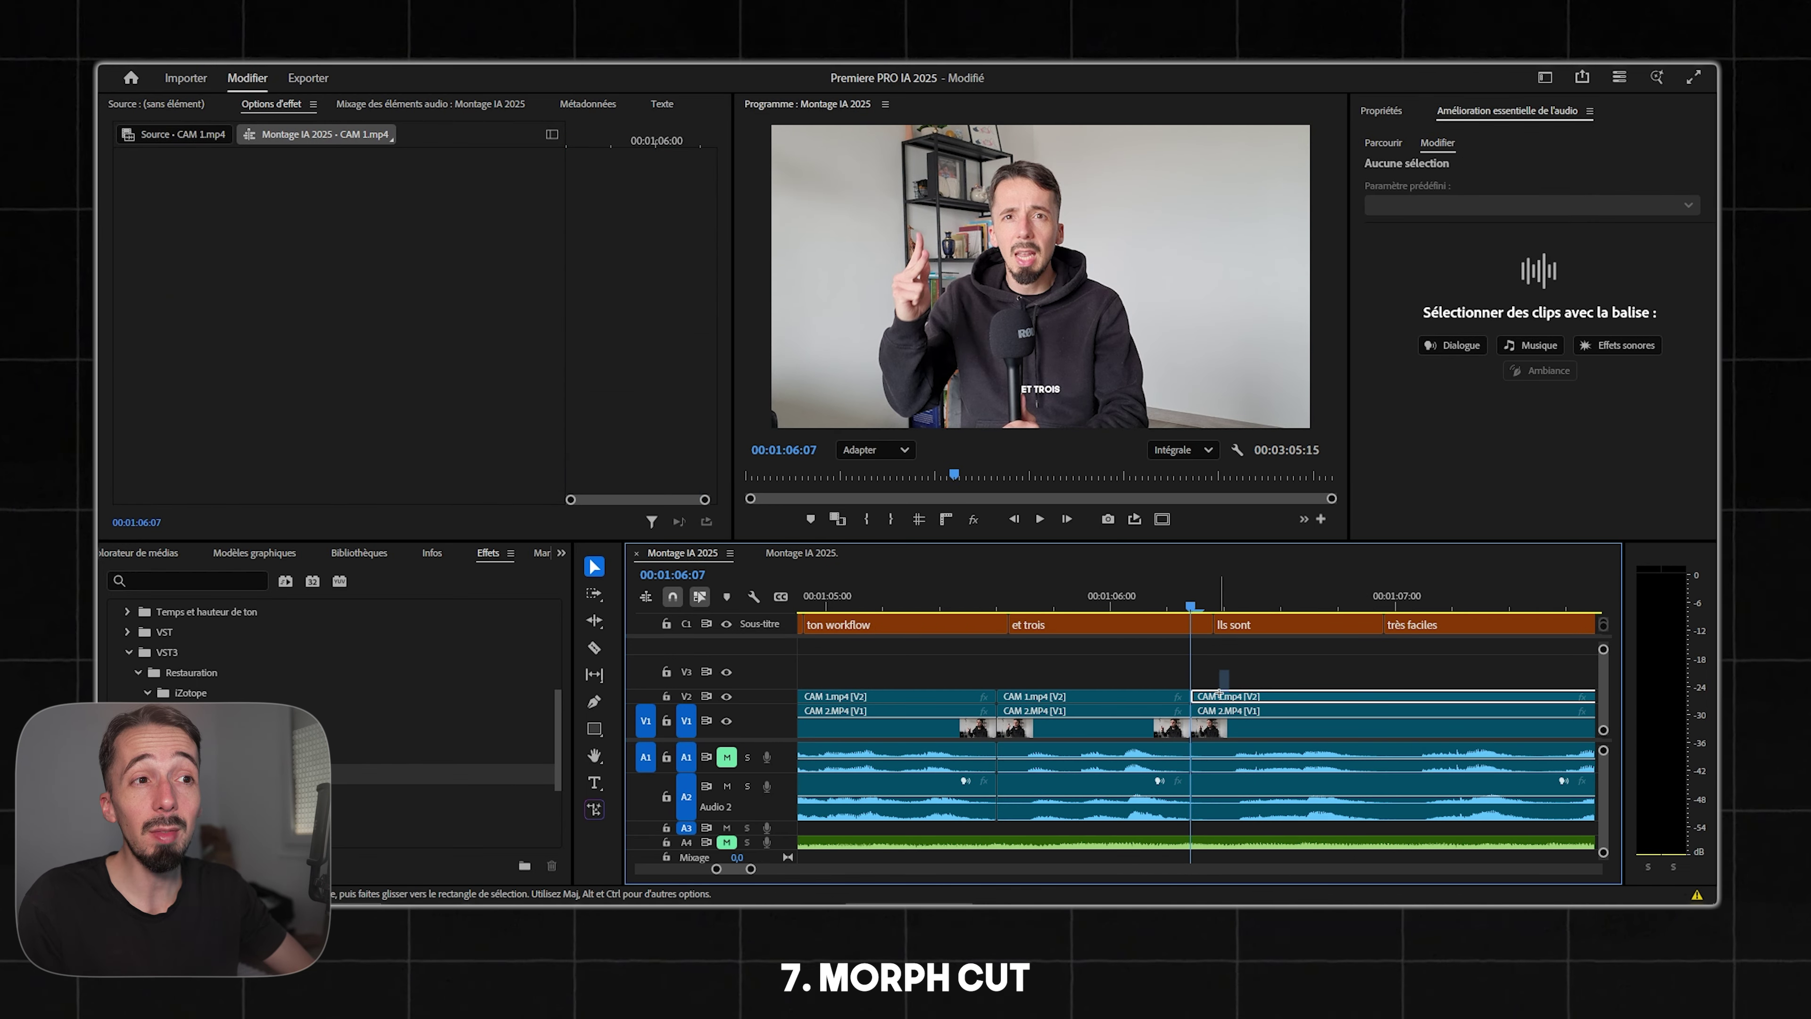
right_click(1220, 698)
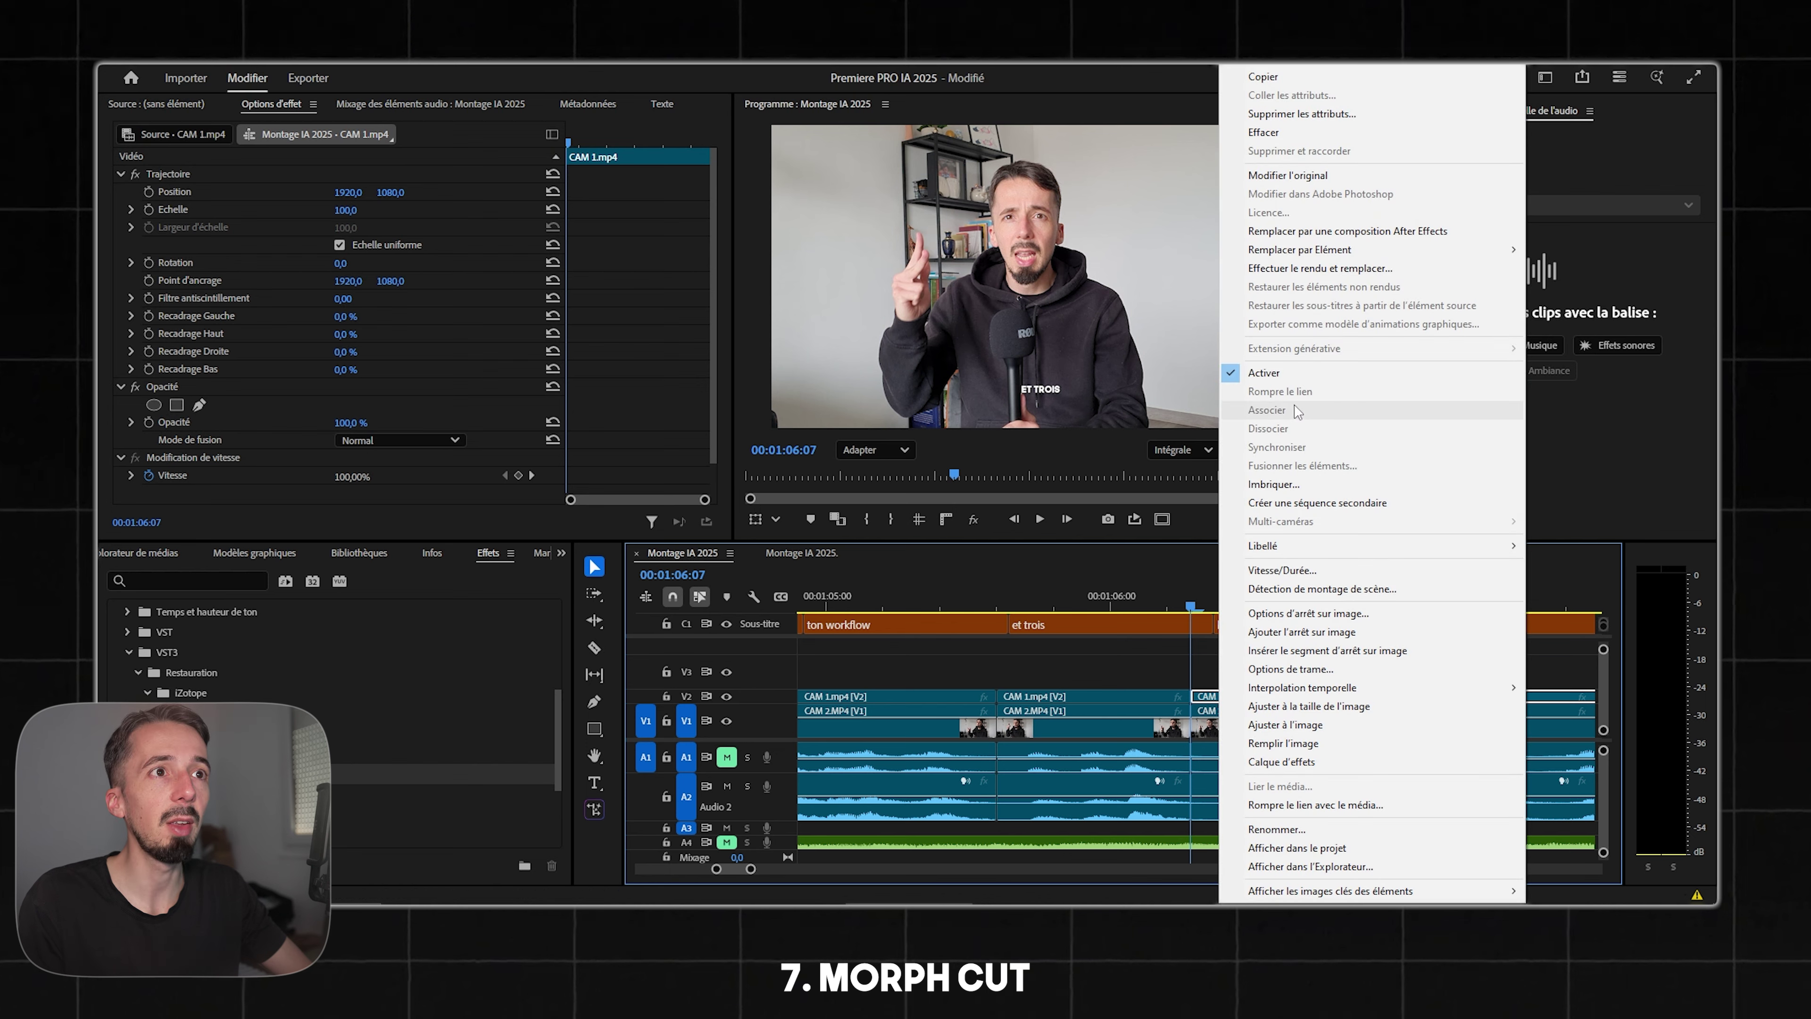
click(1283, 371)
mouse_move(1195, 589)
mouse_down()
mouse_move(1166, 613)
mouse_move(1223, 612)
mouse_move(1154, 621)
mouse_move(1201, 612)
mouse_up()
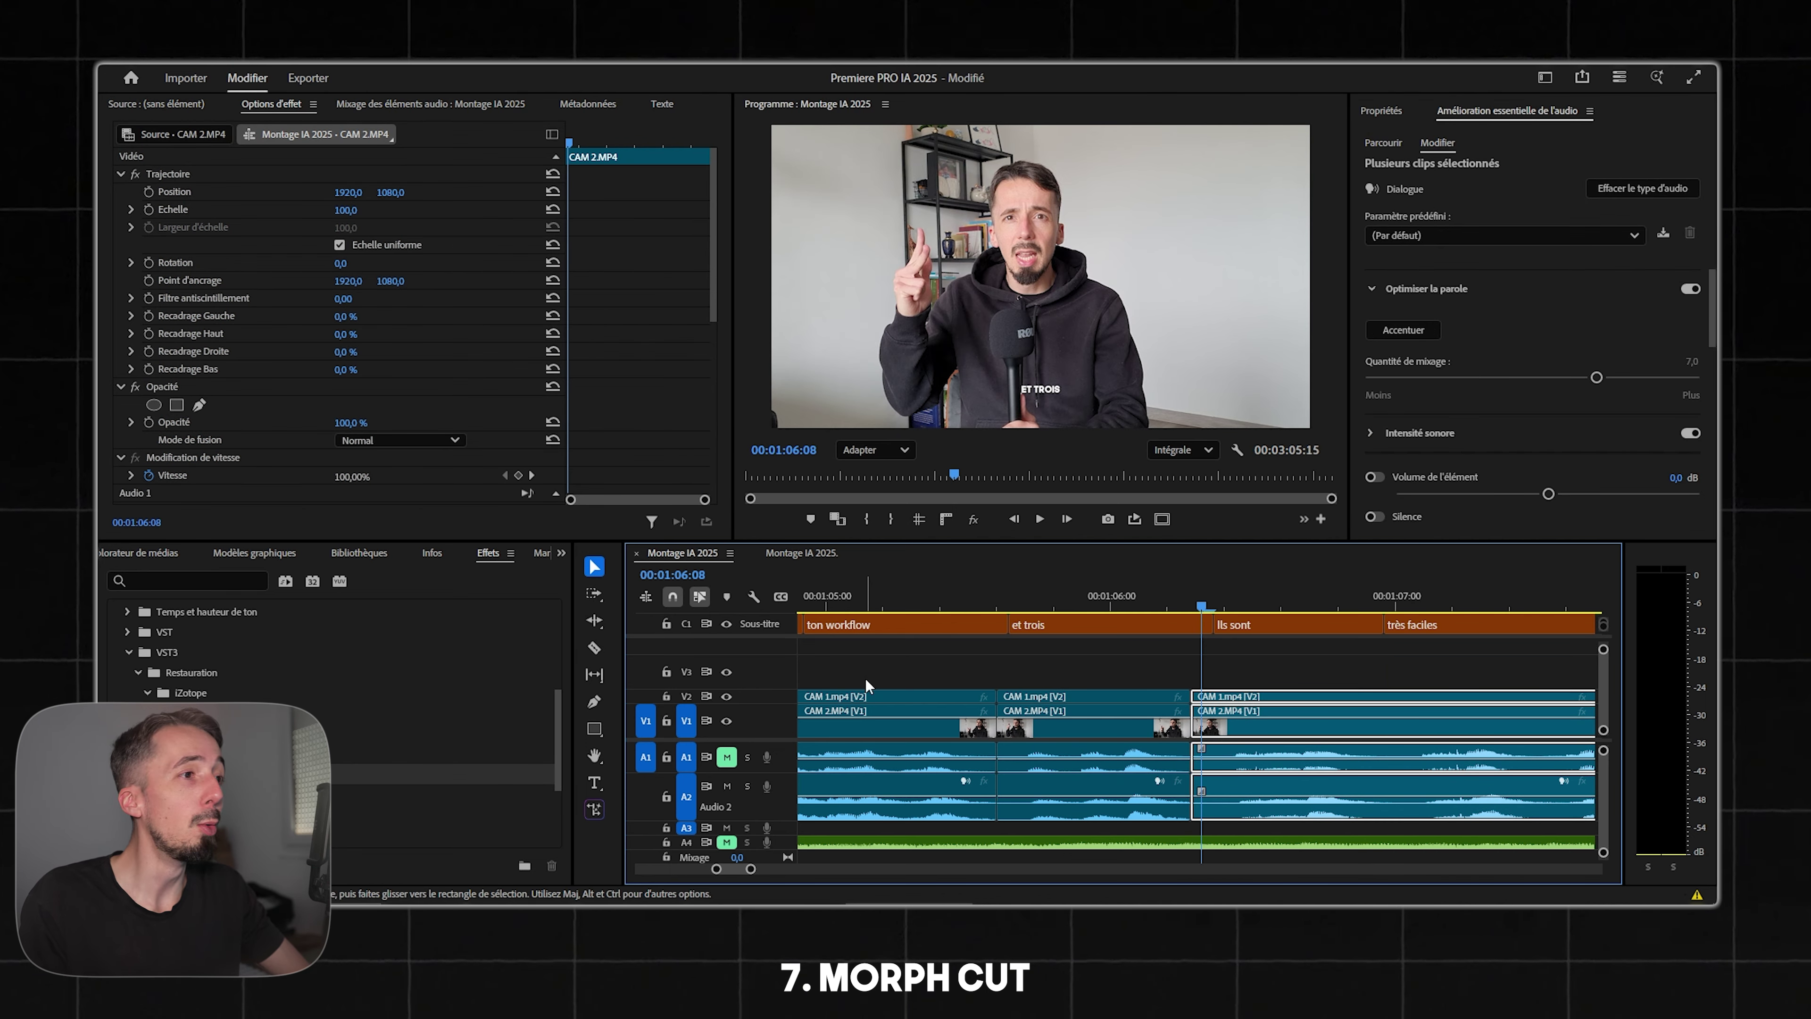
Find the effect with "morph" and apply the Séquence de morphing transition to the V2 cut between the "et trois" and "Ils sont" captions.
click(256, 599)
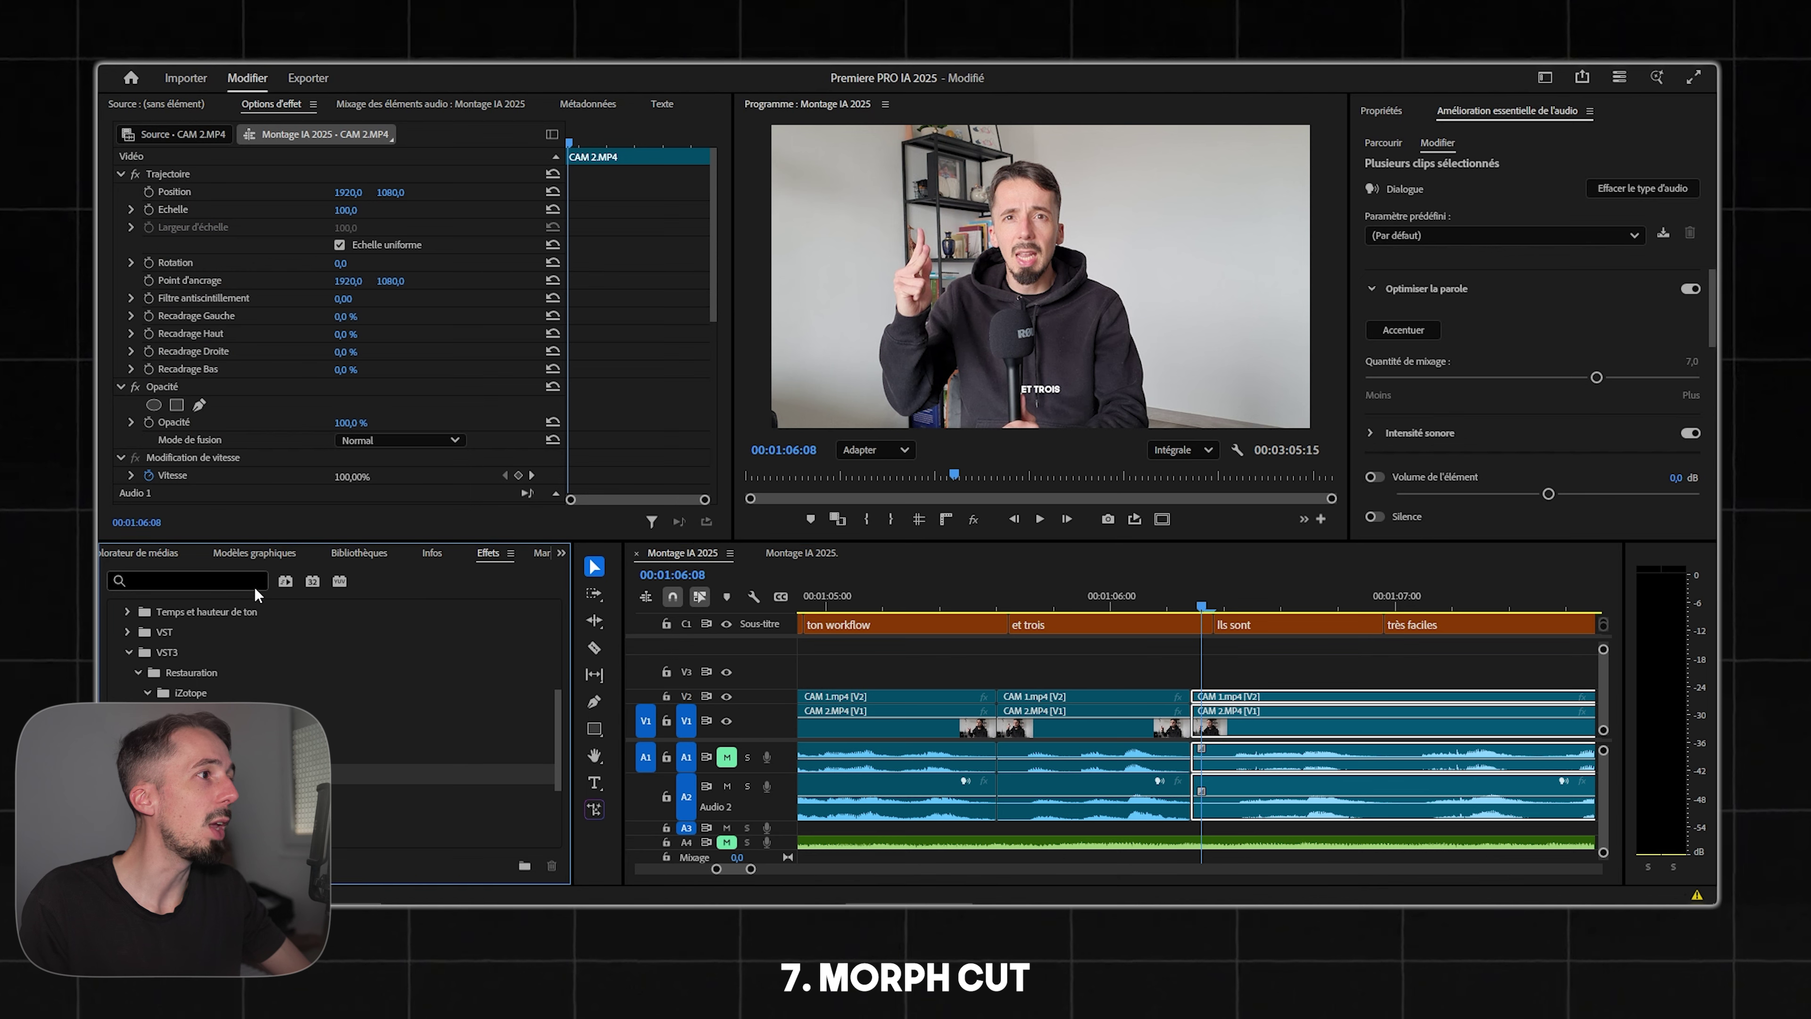
click(224, 580)
text(morph)
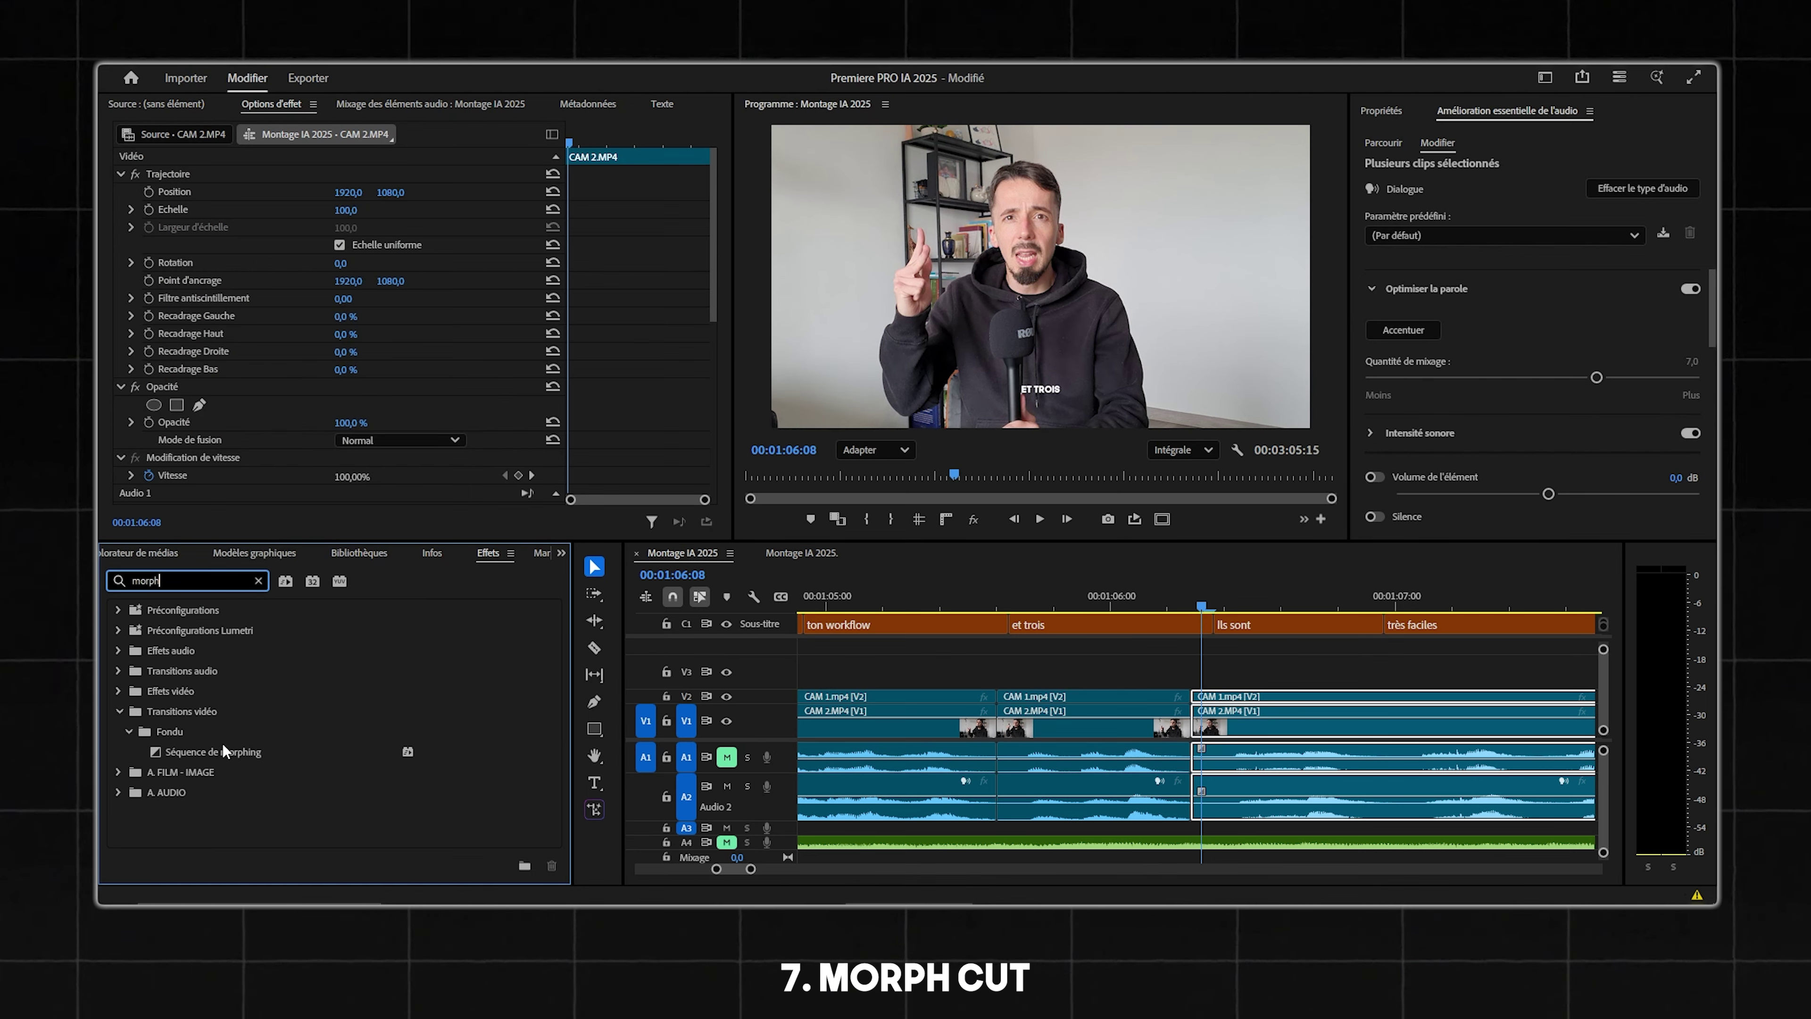
click(229, 753)
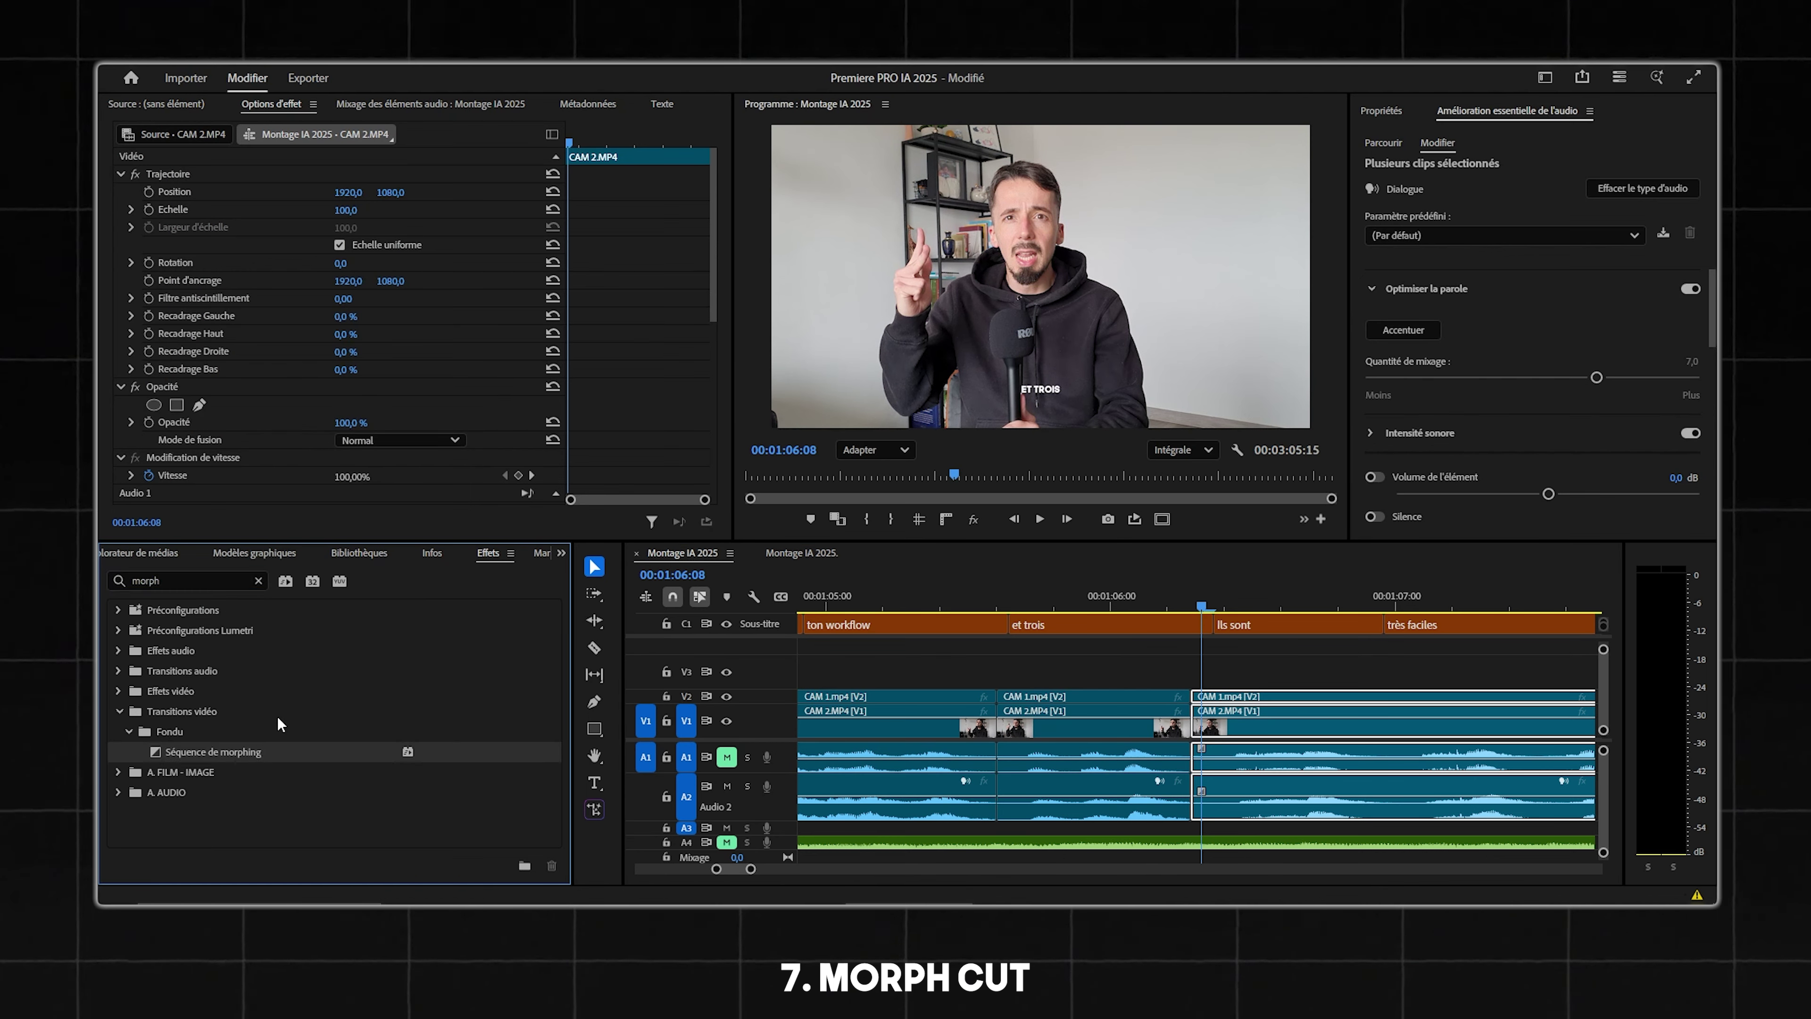
click(1048, 671)
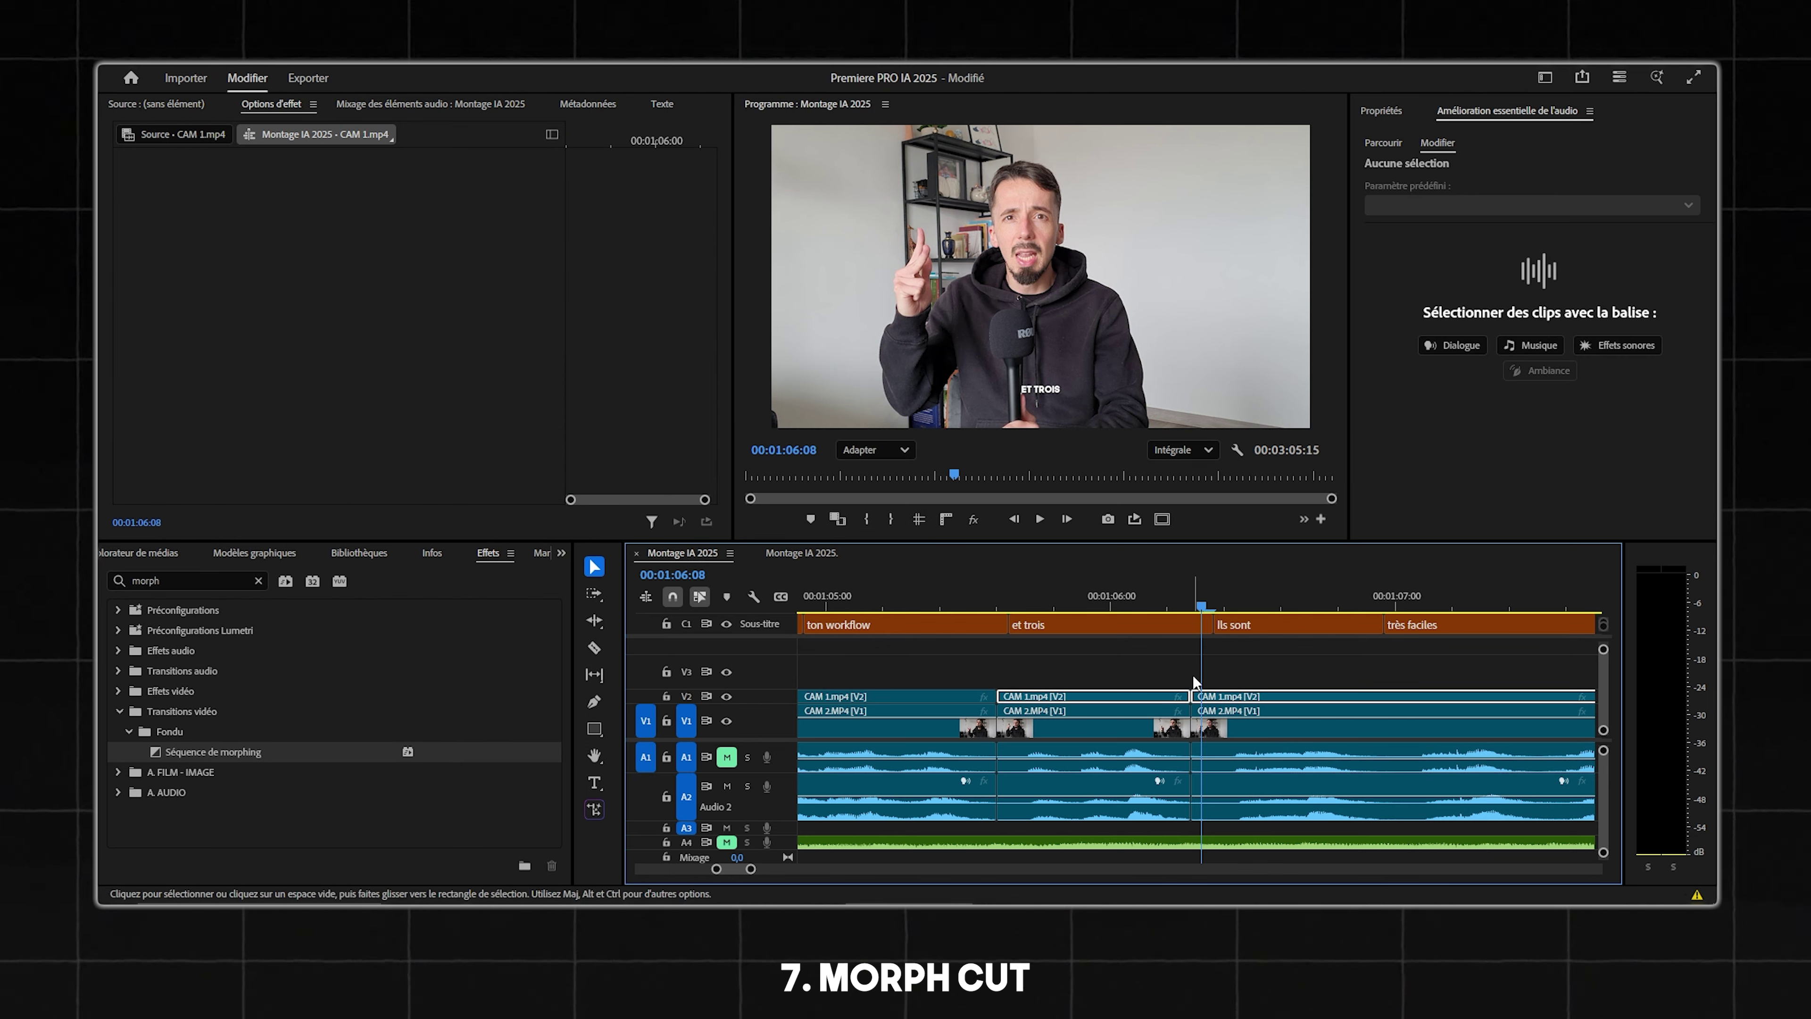
drag(221, 765, 1192, 697)
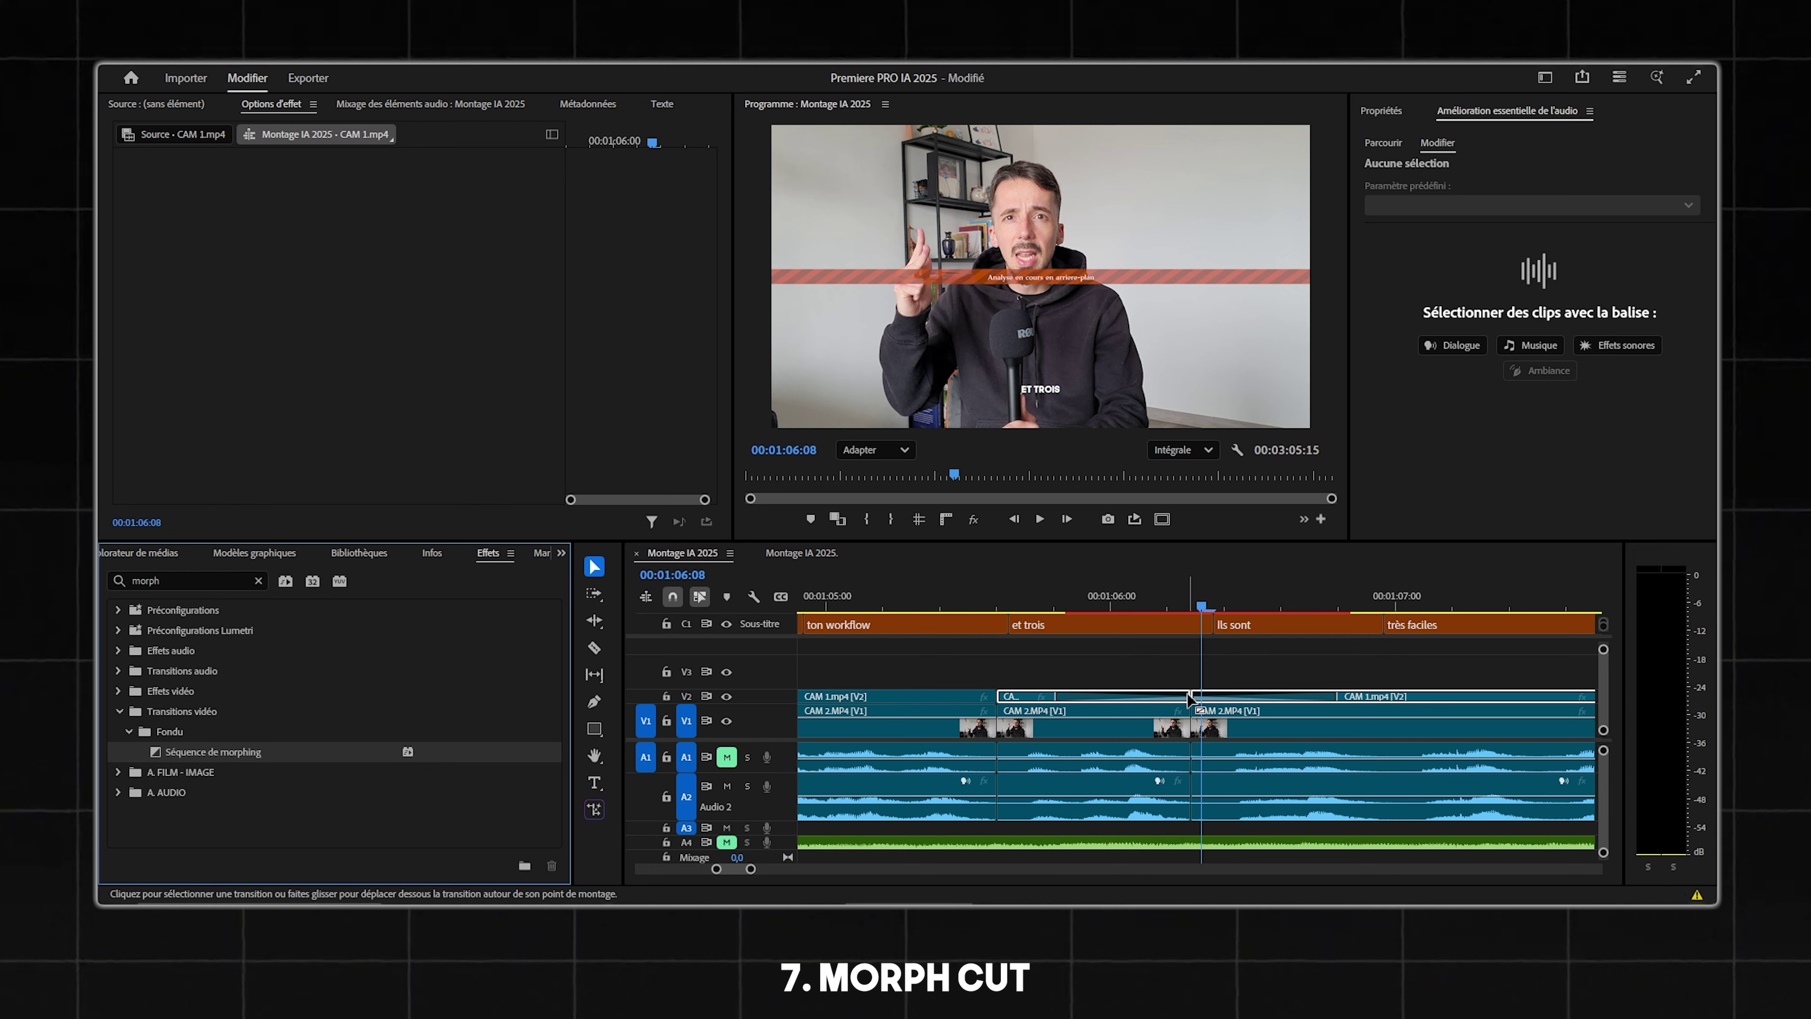
Shorten the morphing transition to 00:00:00:09 and play through the smoothed cut.
drag(1338, 699, 1239, 710)
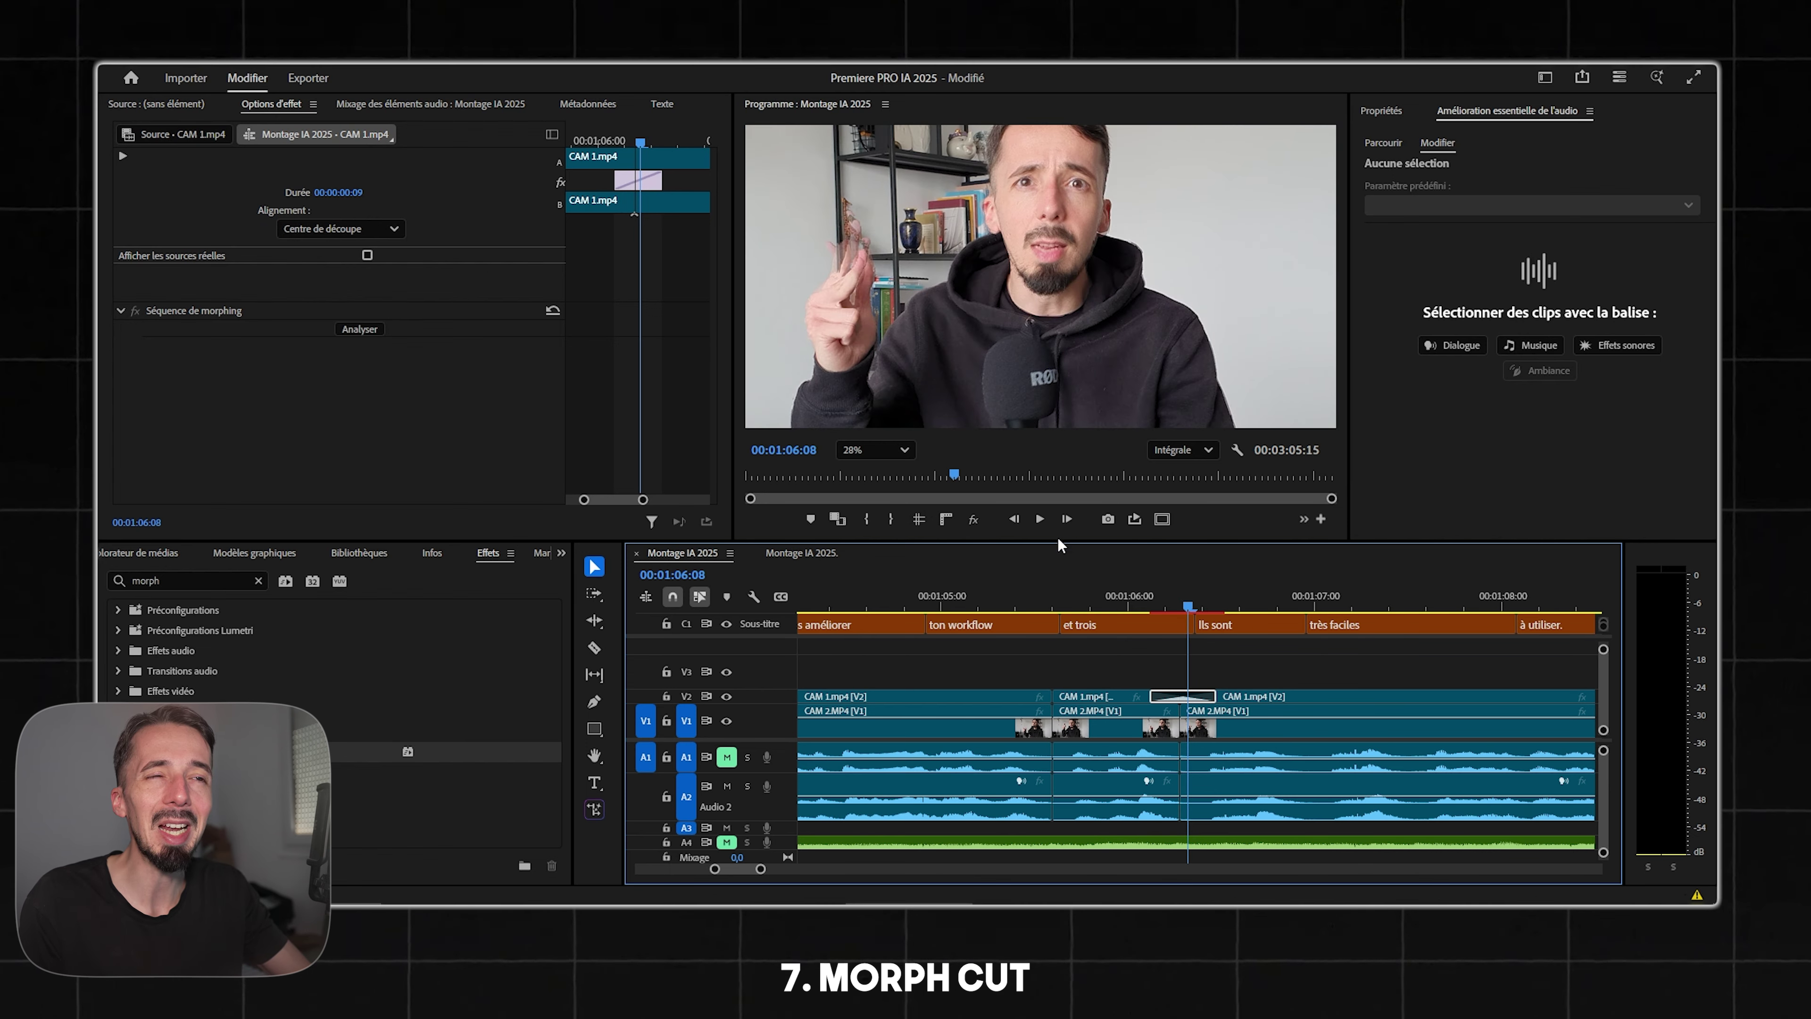
click(1144, 600)
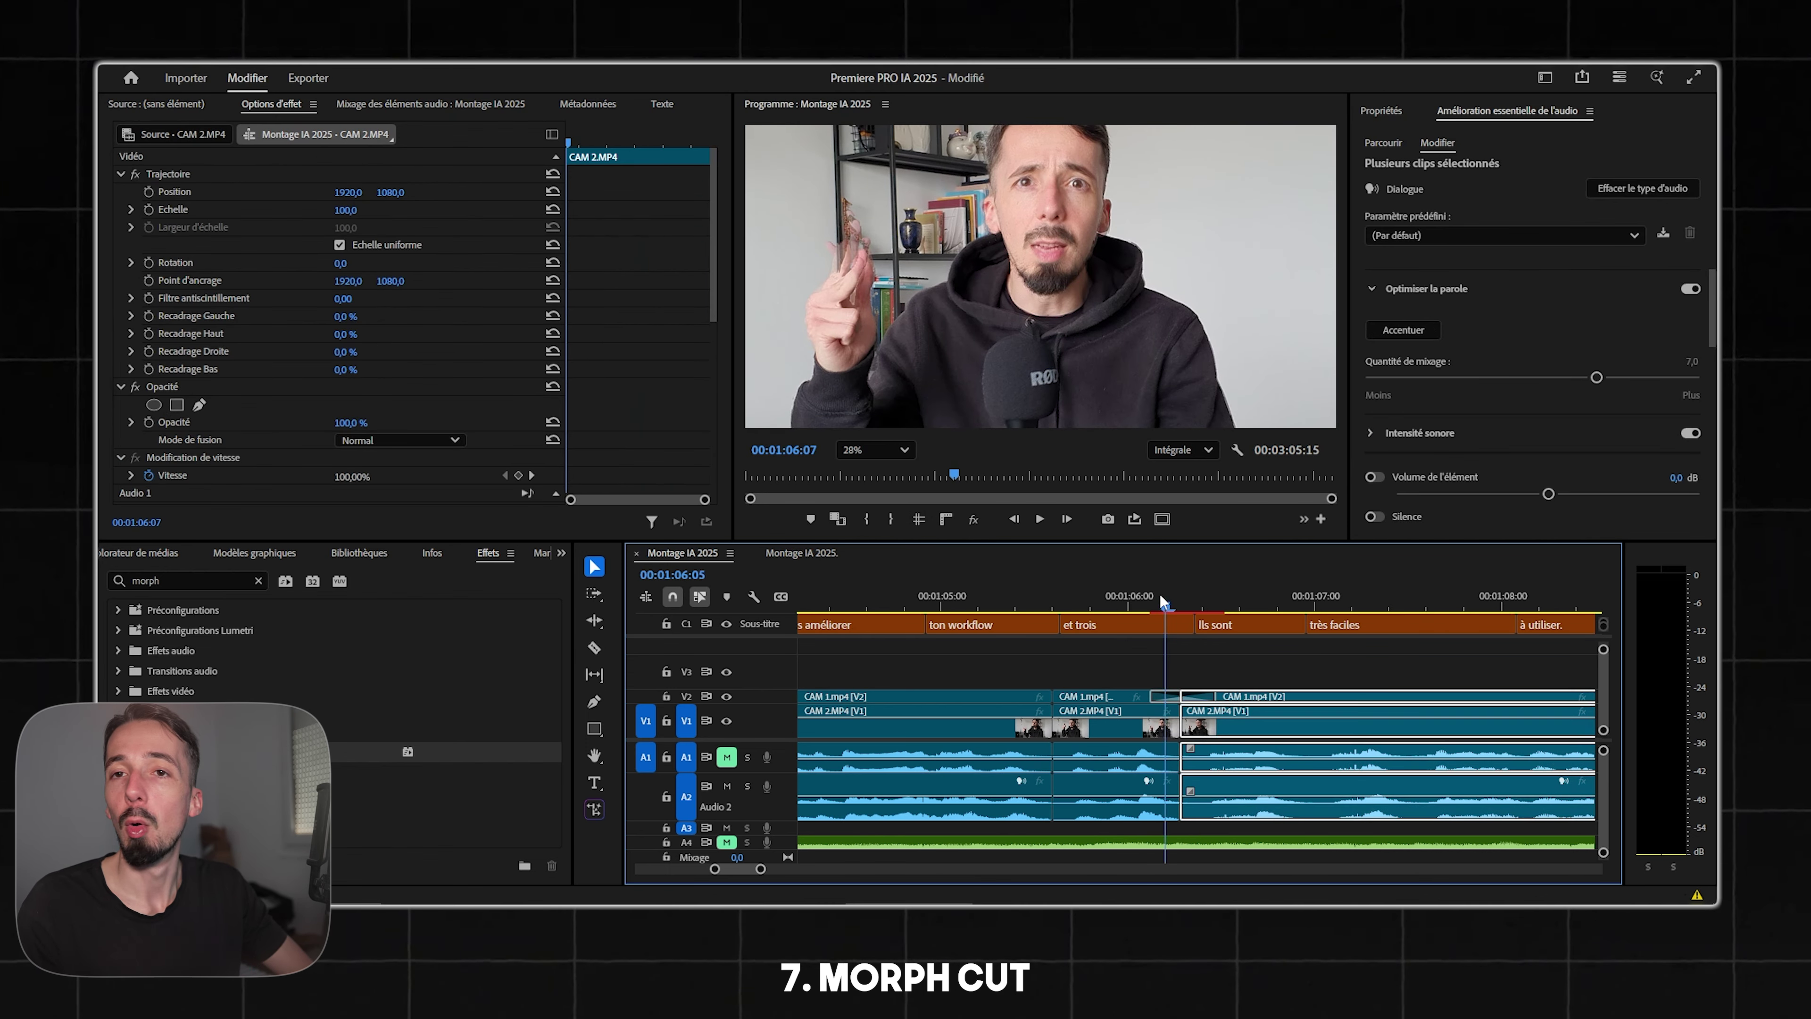
mouse_move(1146, 599)
mouse_down()
mouse_move(1201, 591)
mouse_move(1133, 602)
mouse_move(1195, 622)
mouse_move(1157, 618)
mouse_up()
drag(1189, 619, 1136, 621)
key(space)
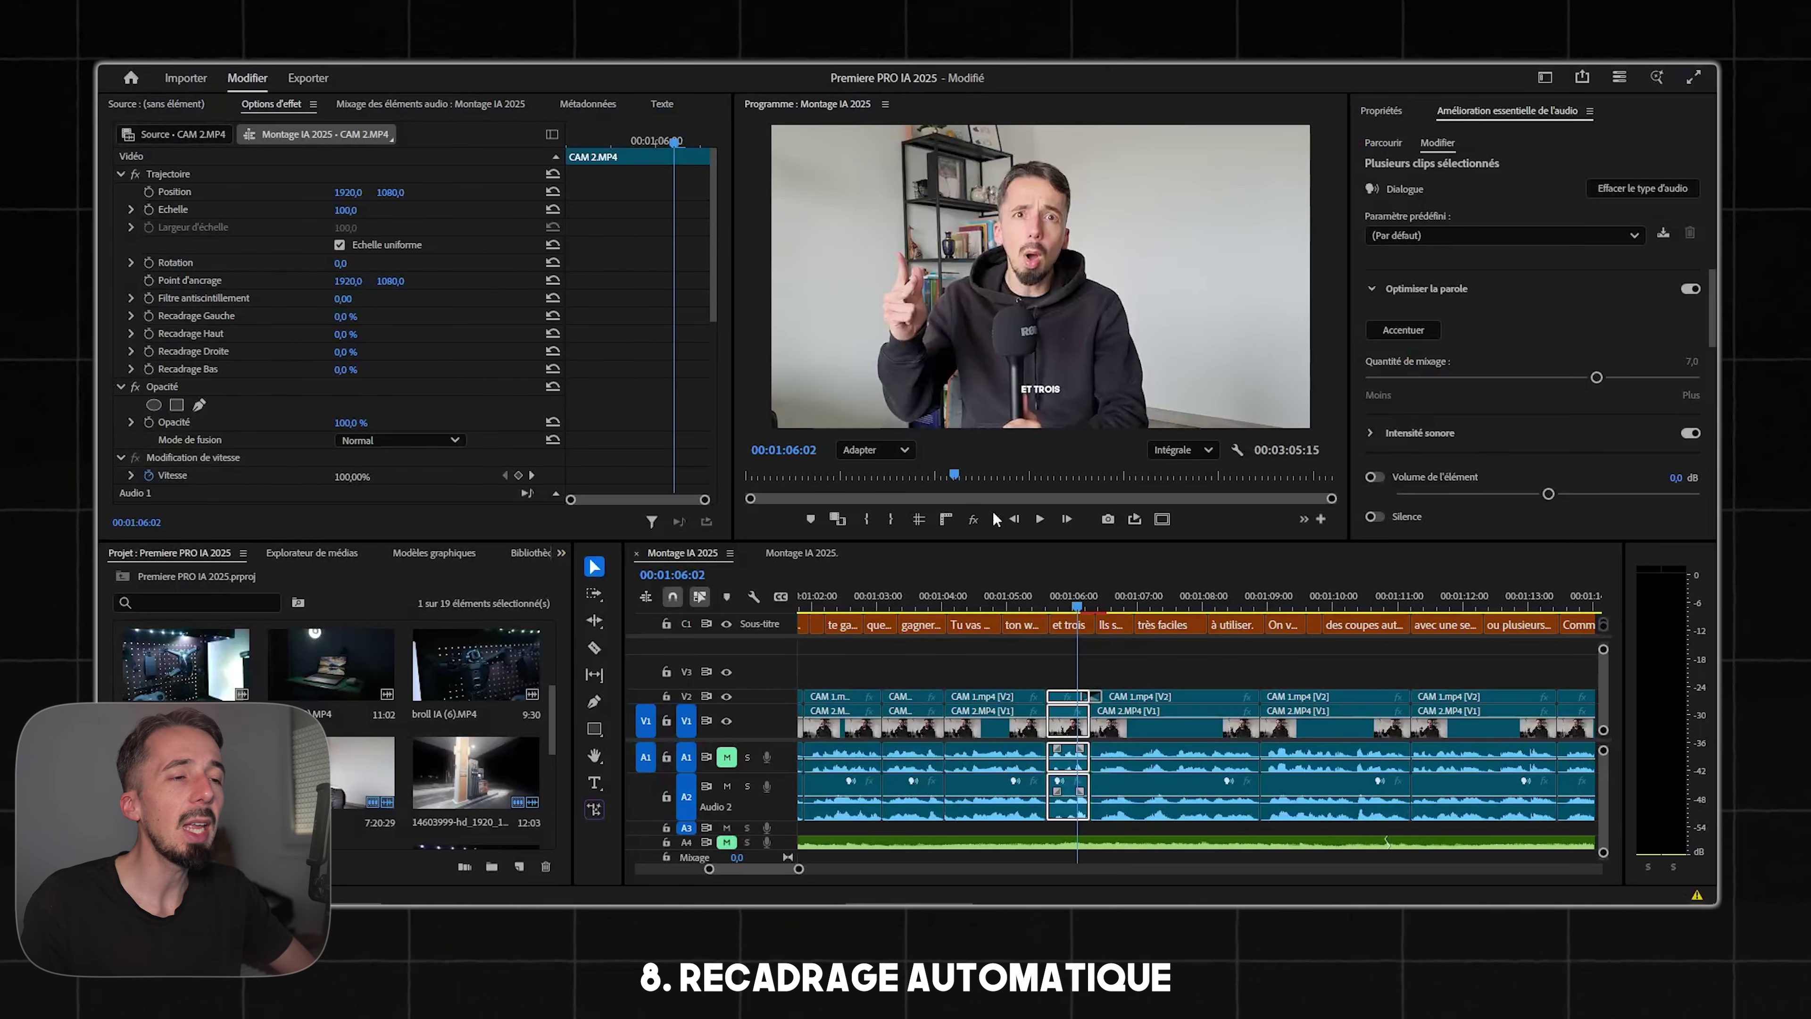
Create a custom vertical sequence named Vertical IA with a 1080 × 1920 frame size.
key(minus)
key(minus)
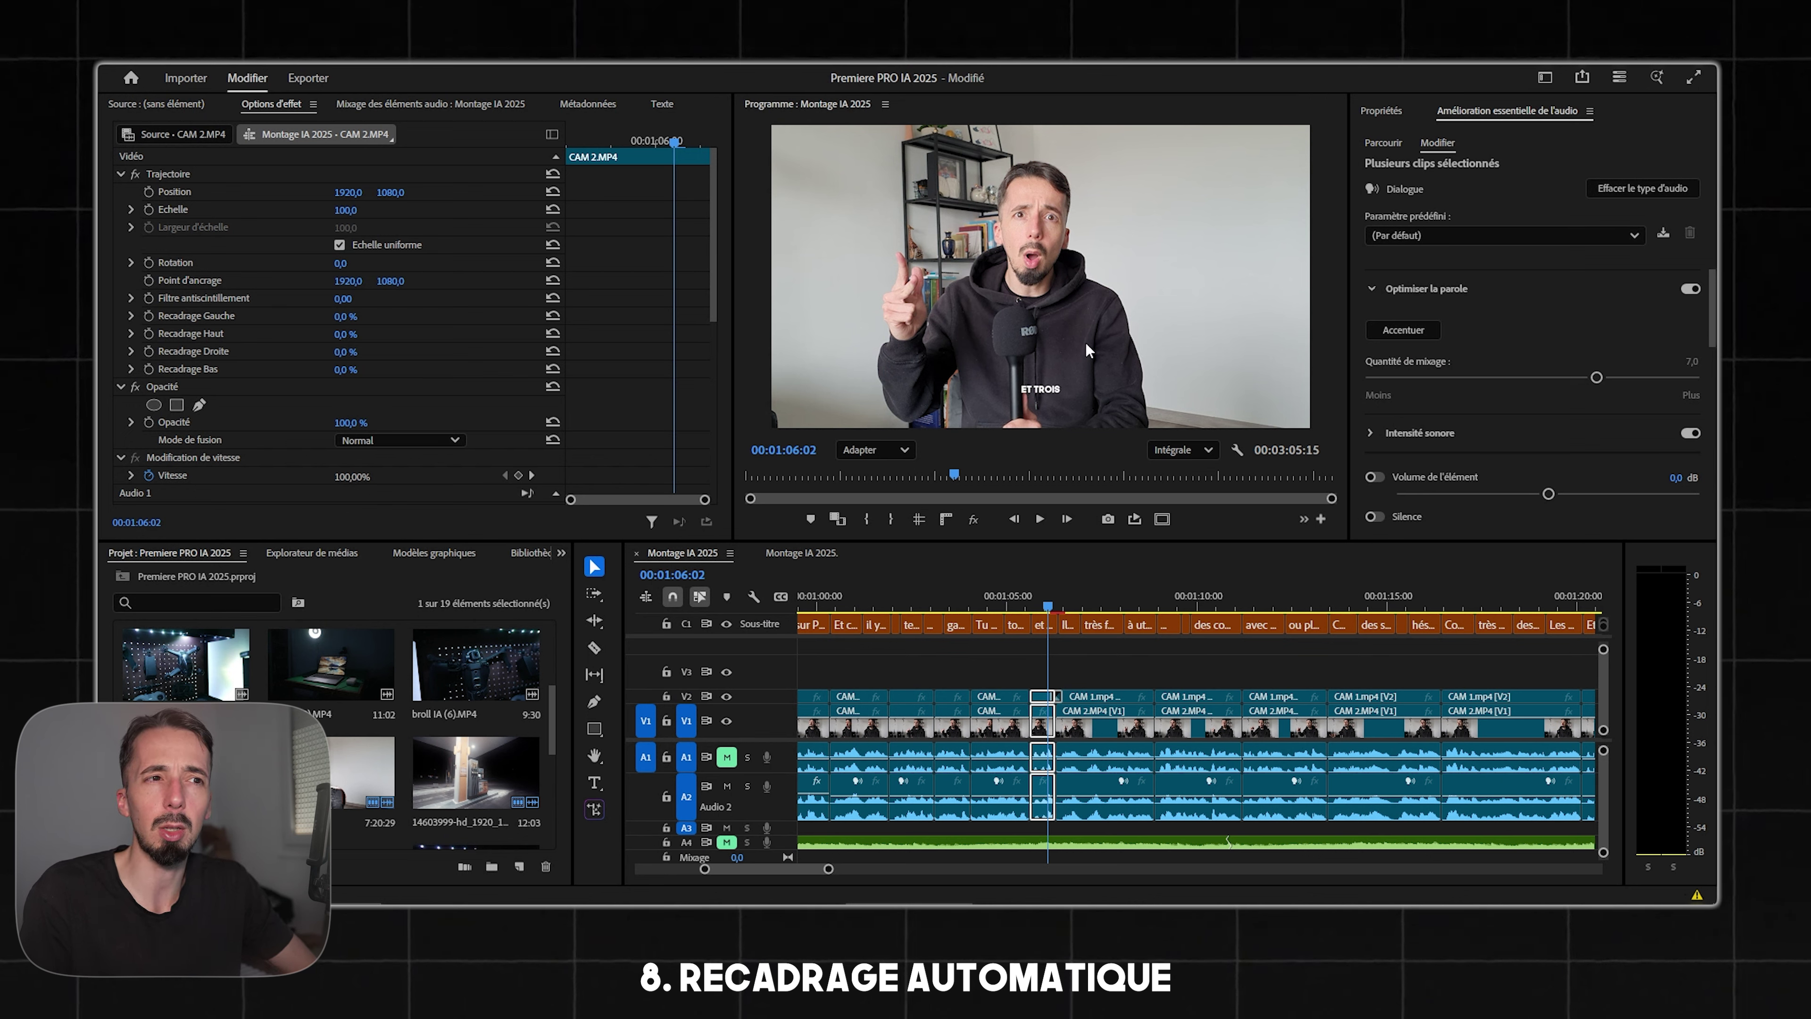
click(524, 864)
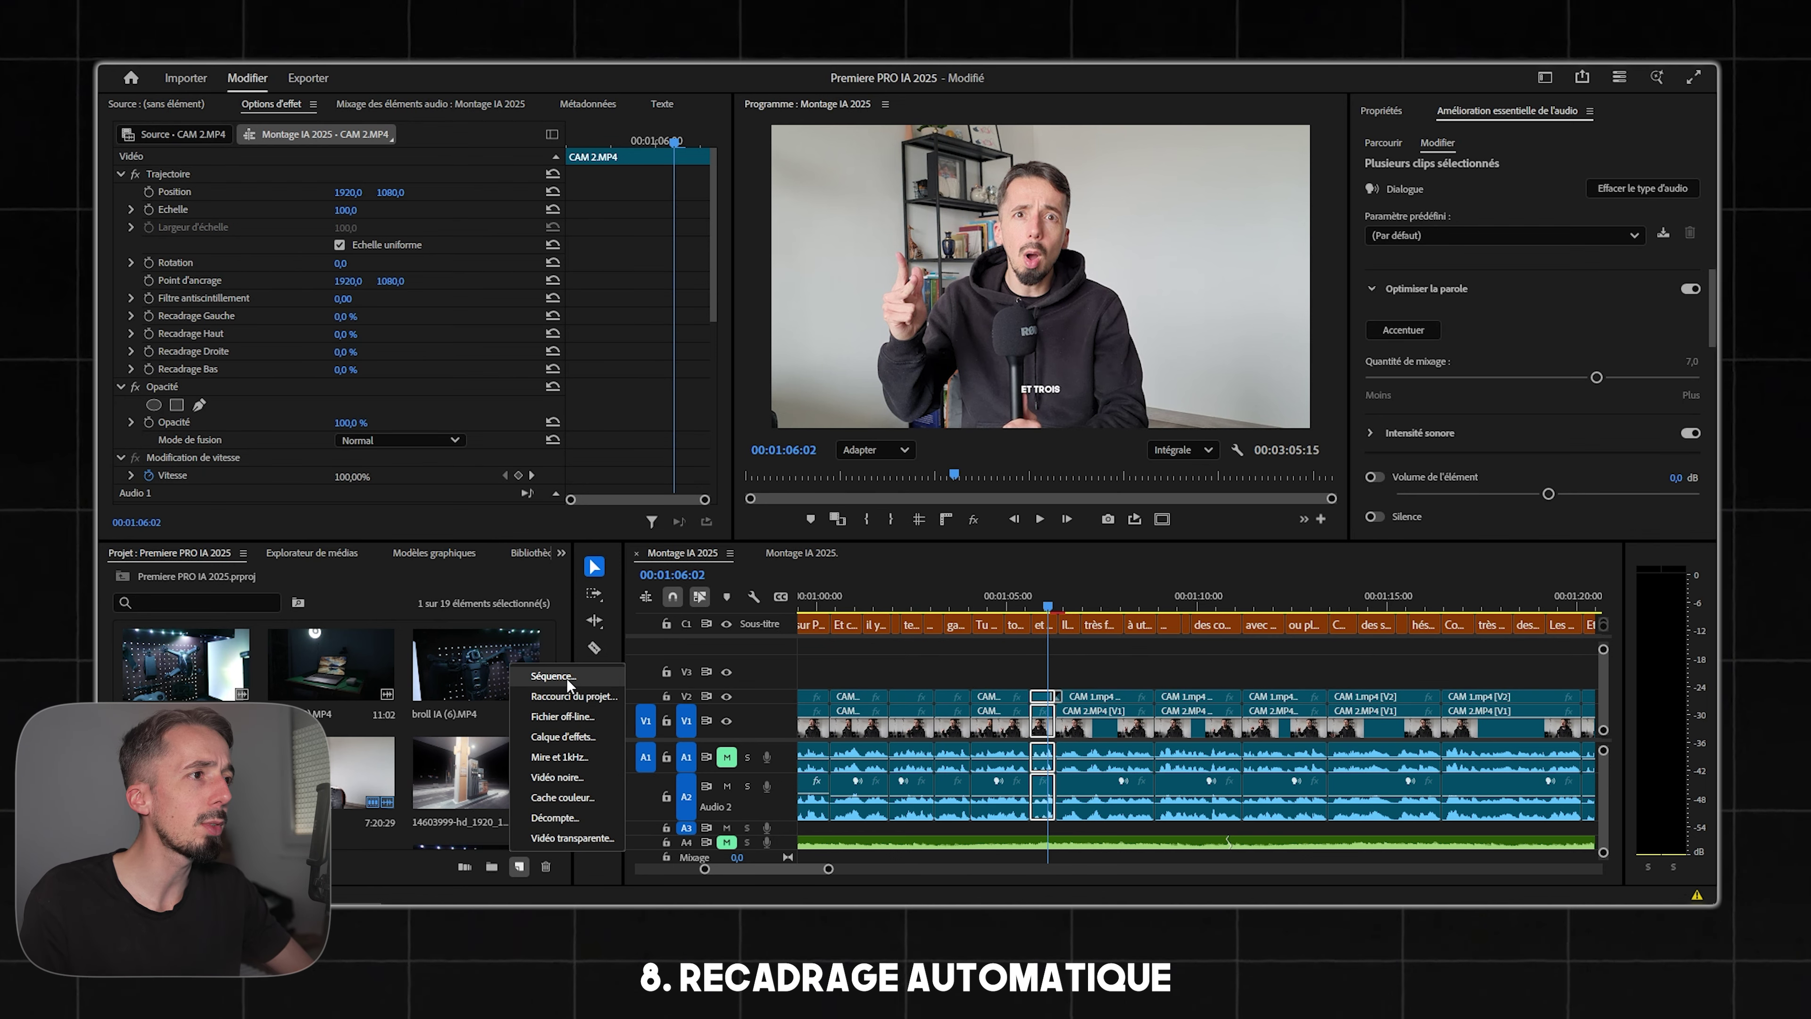
click(553, 675)
click(767, 170)
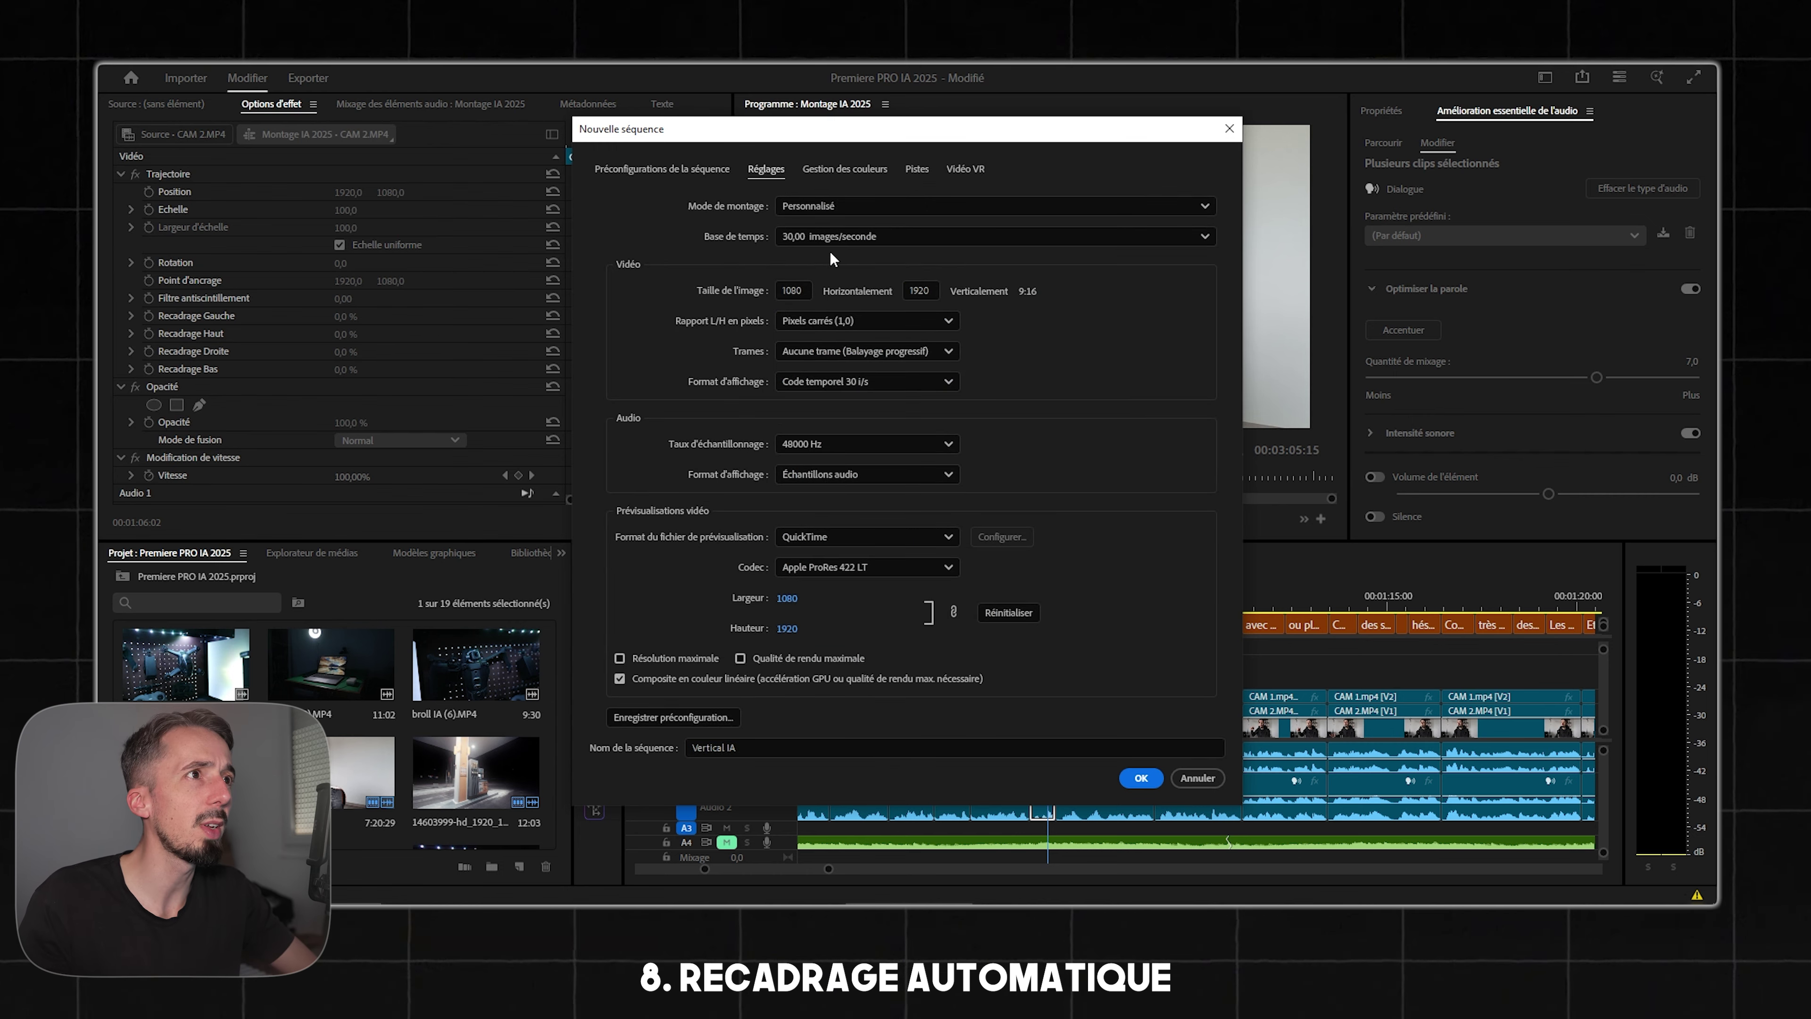
click(887, 237)
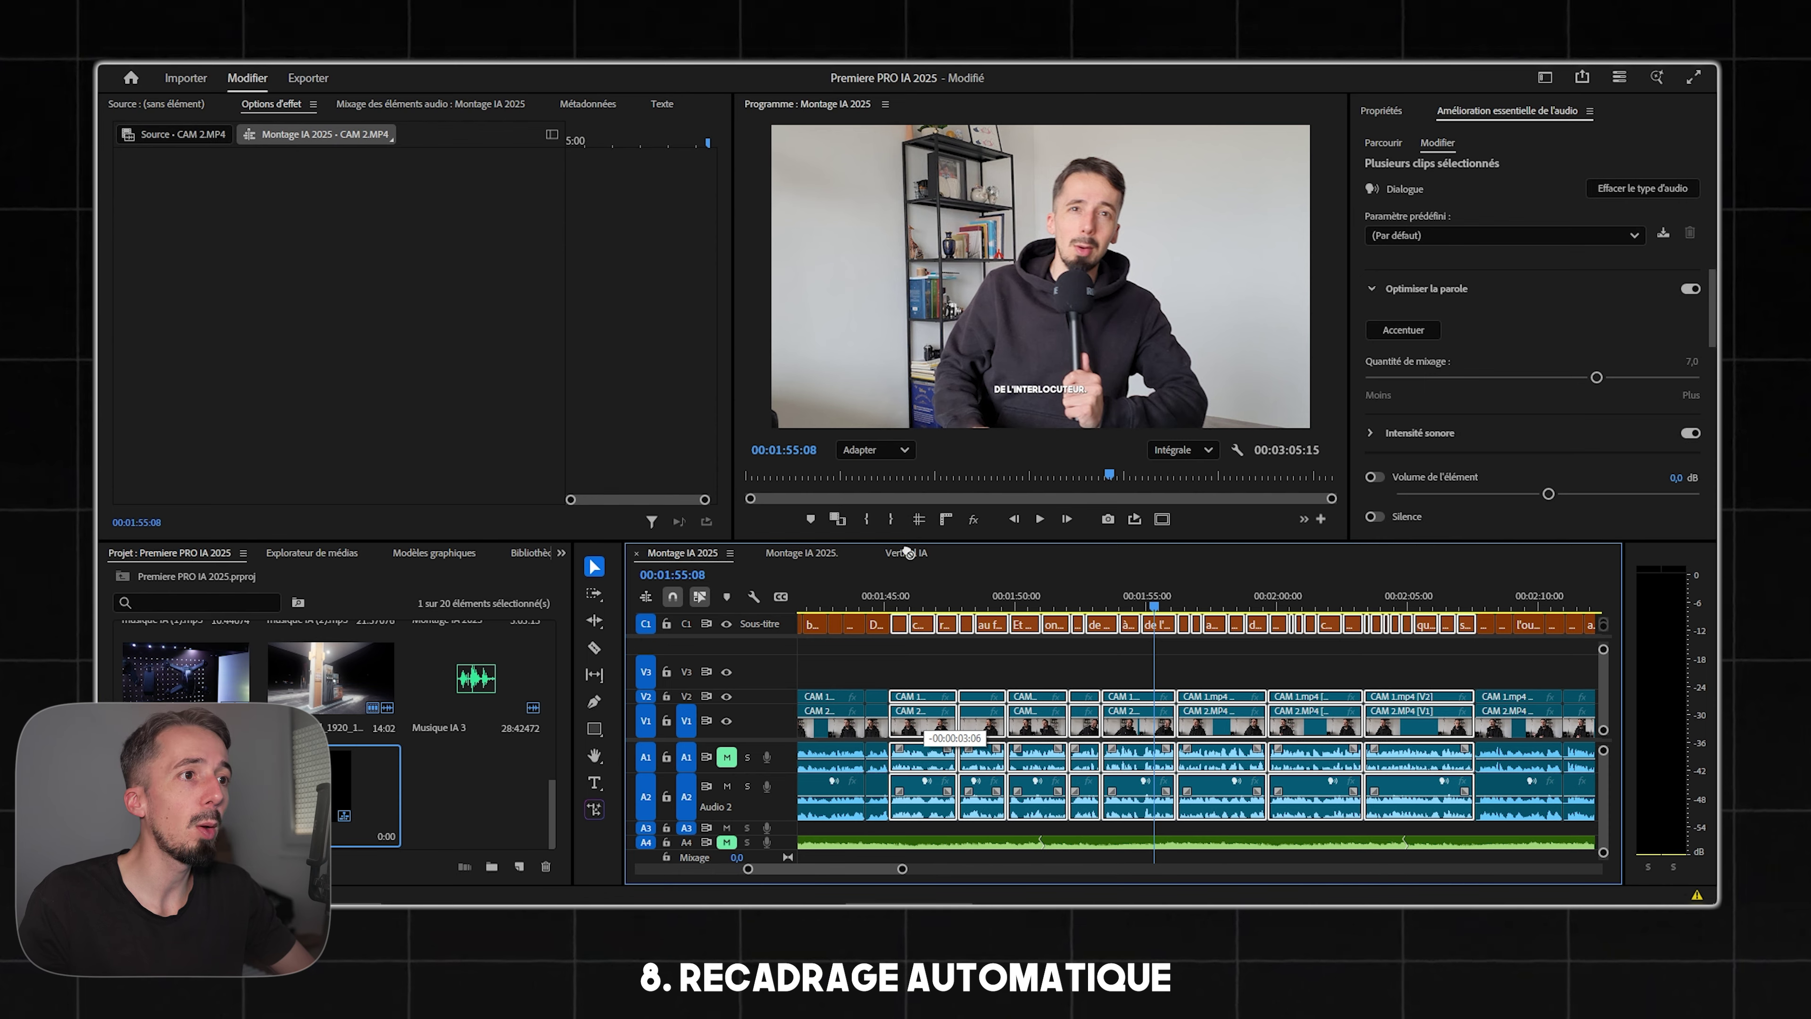
Place the selected Montage IA 2025 clips and captions in Vertical IA, keeping the existing sequence settings, and mute audio track A2.
drag(908, 553, 867, 731)
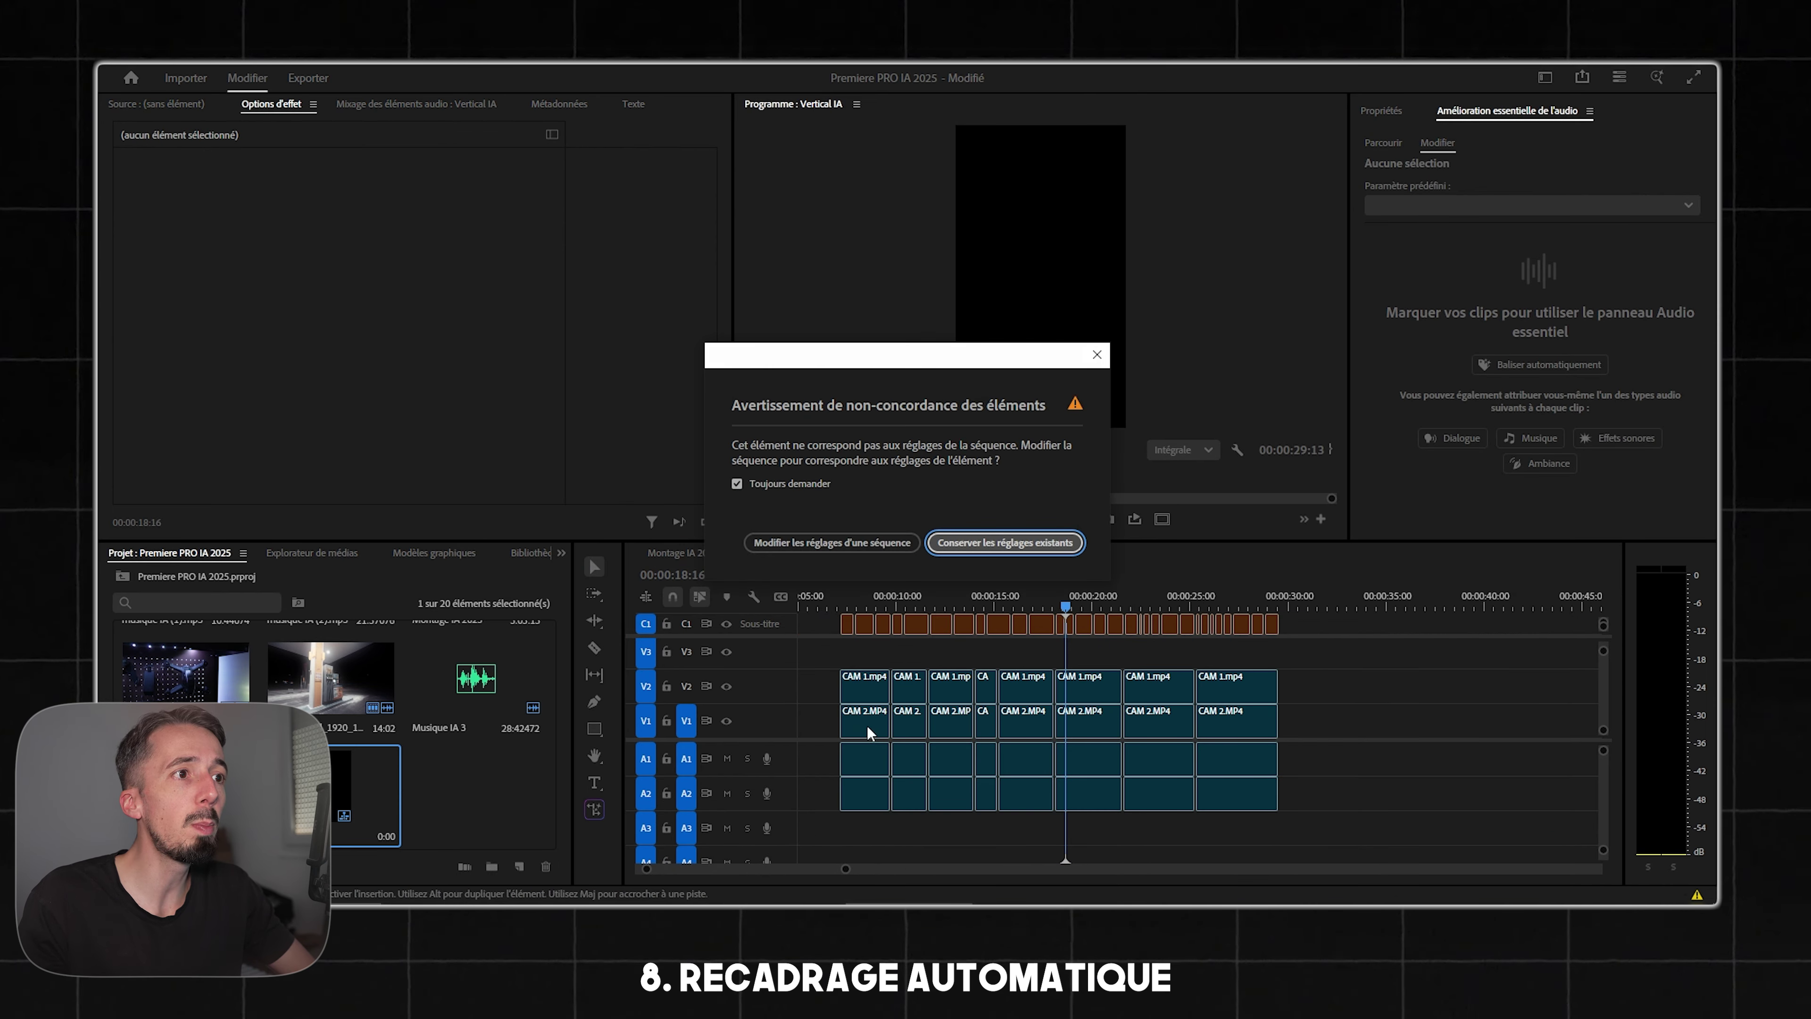
click(967, 542)
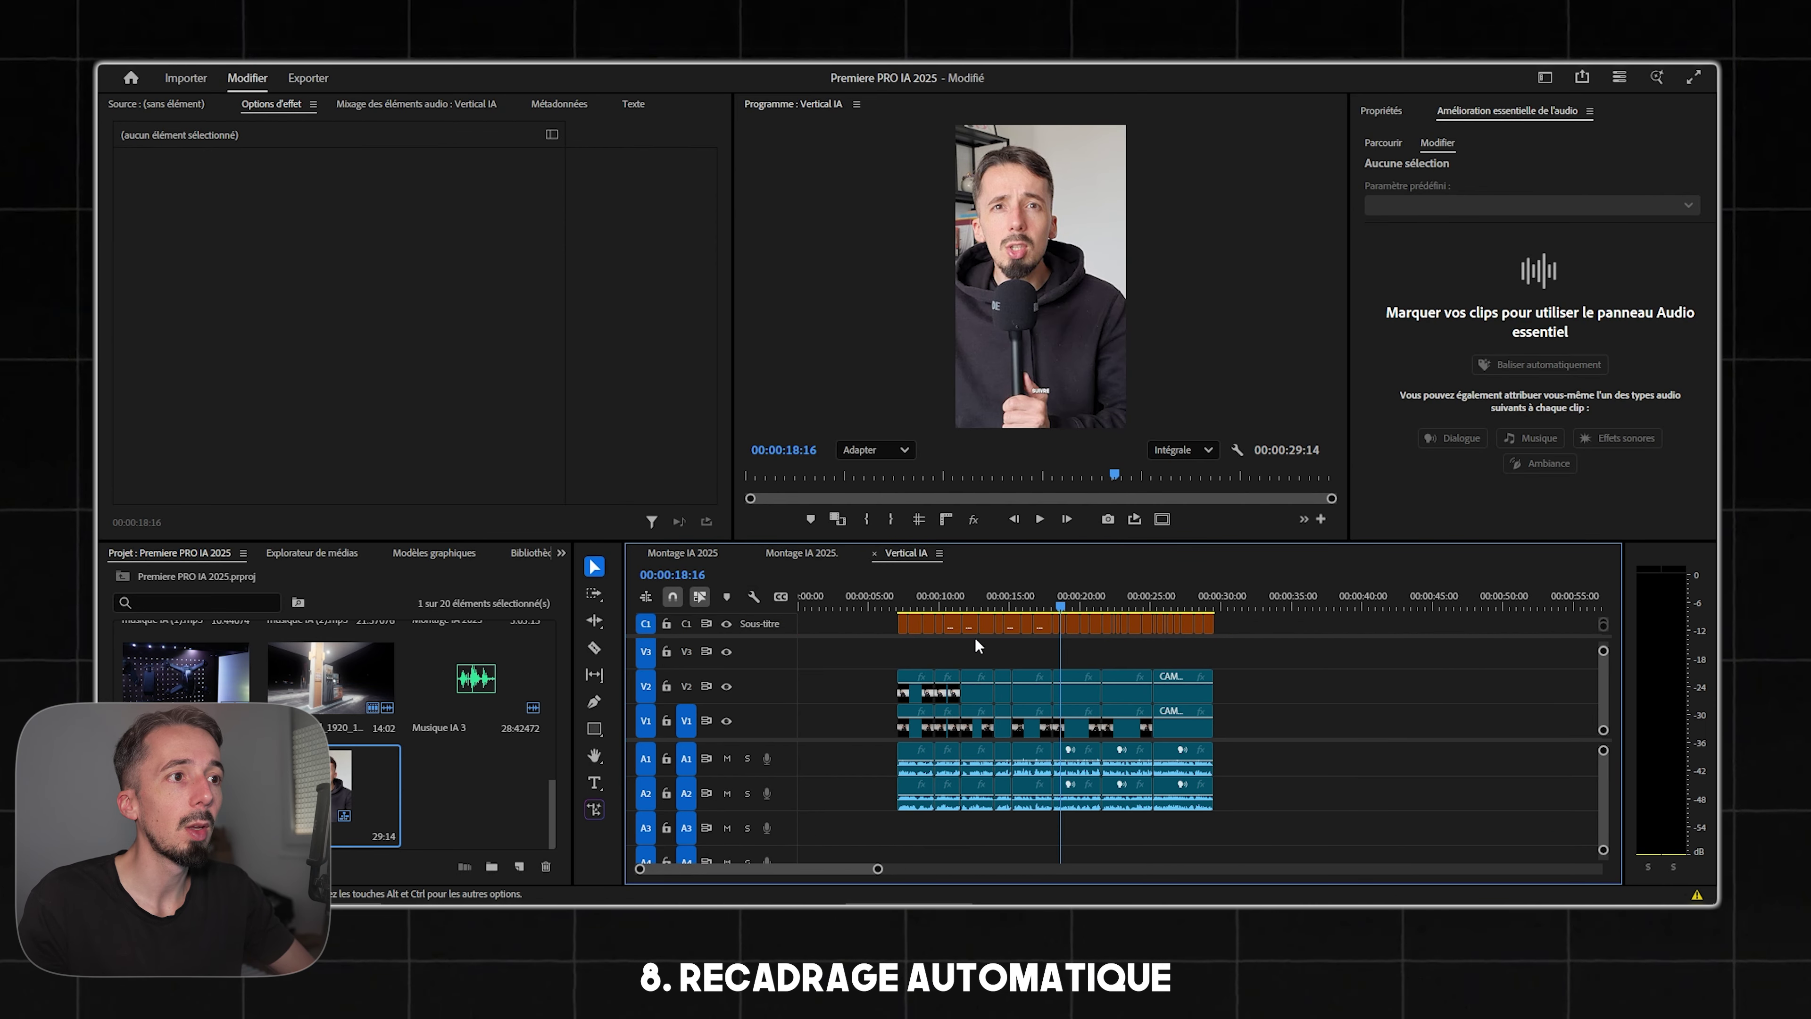
click(727, 792)
Play the Vertical IA sequence to check the speaker's framing up to around 00:00:20:24.
scroll(1080, 621, up, 3)
click(1029, 598)
key(space)
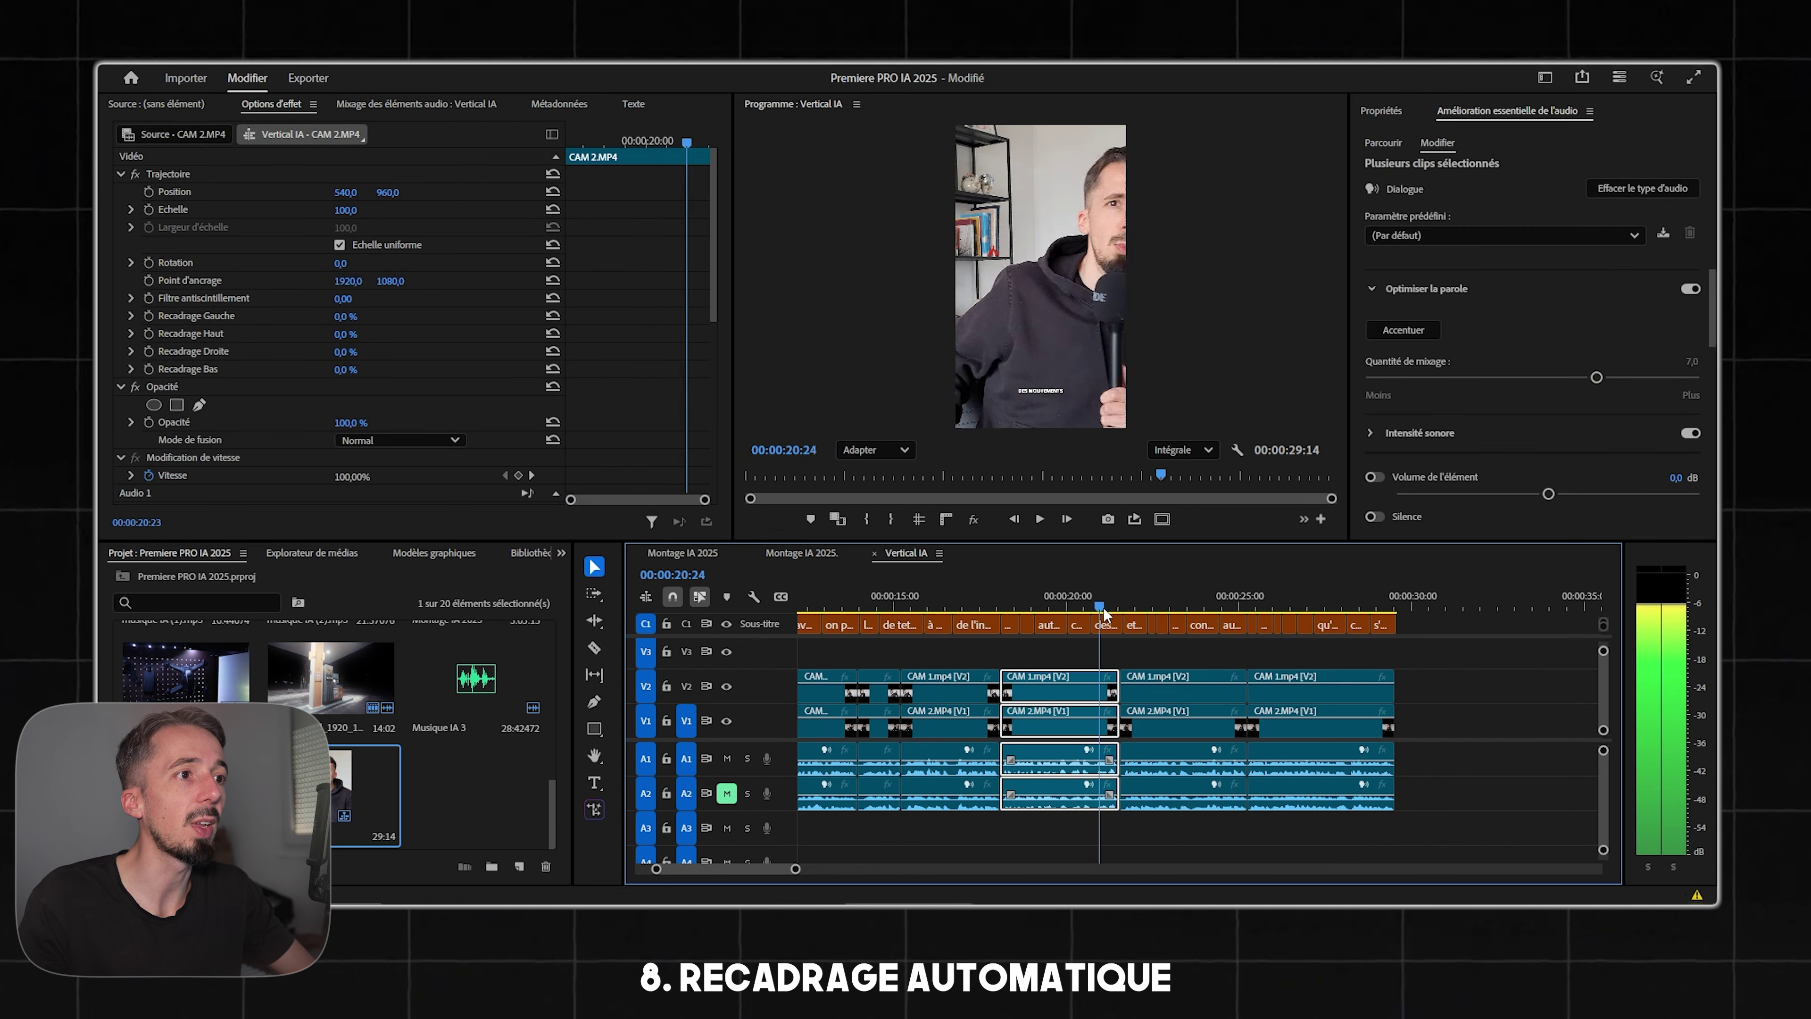
click(1094, 608)
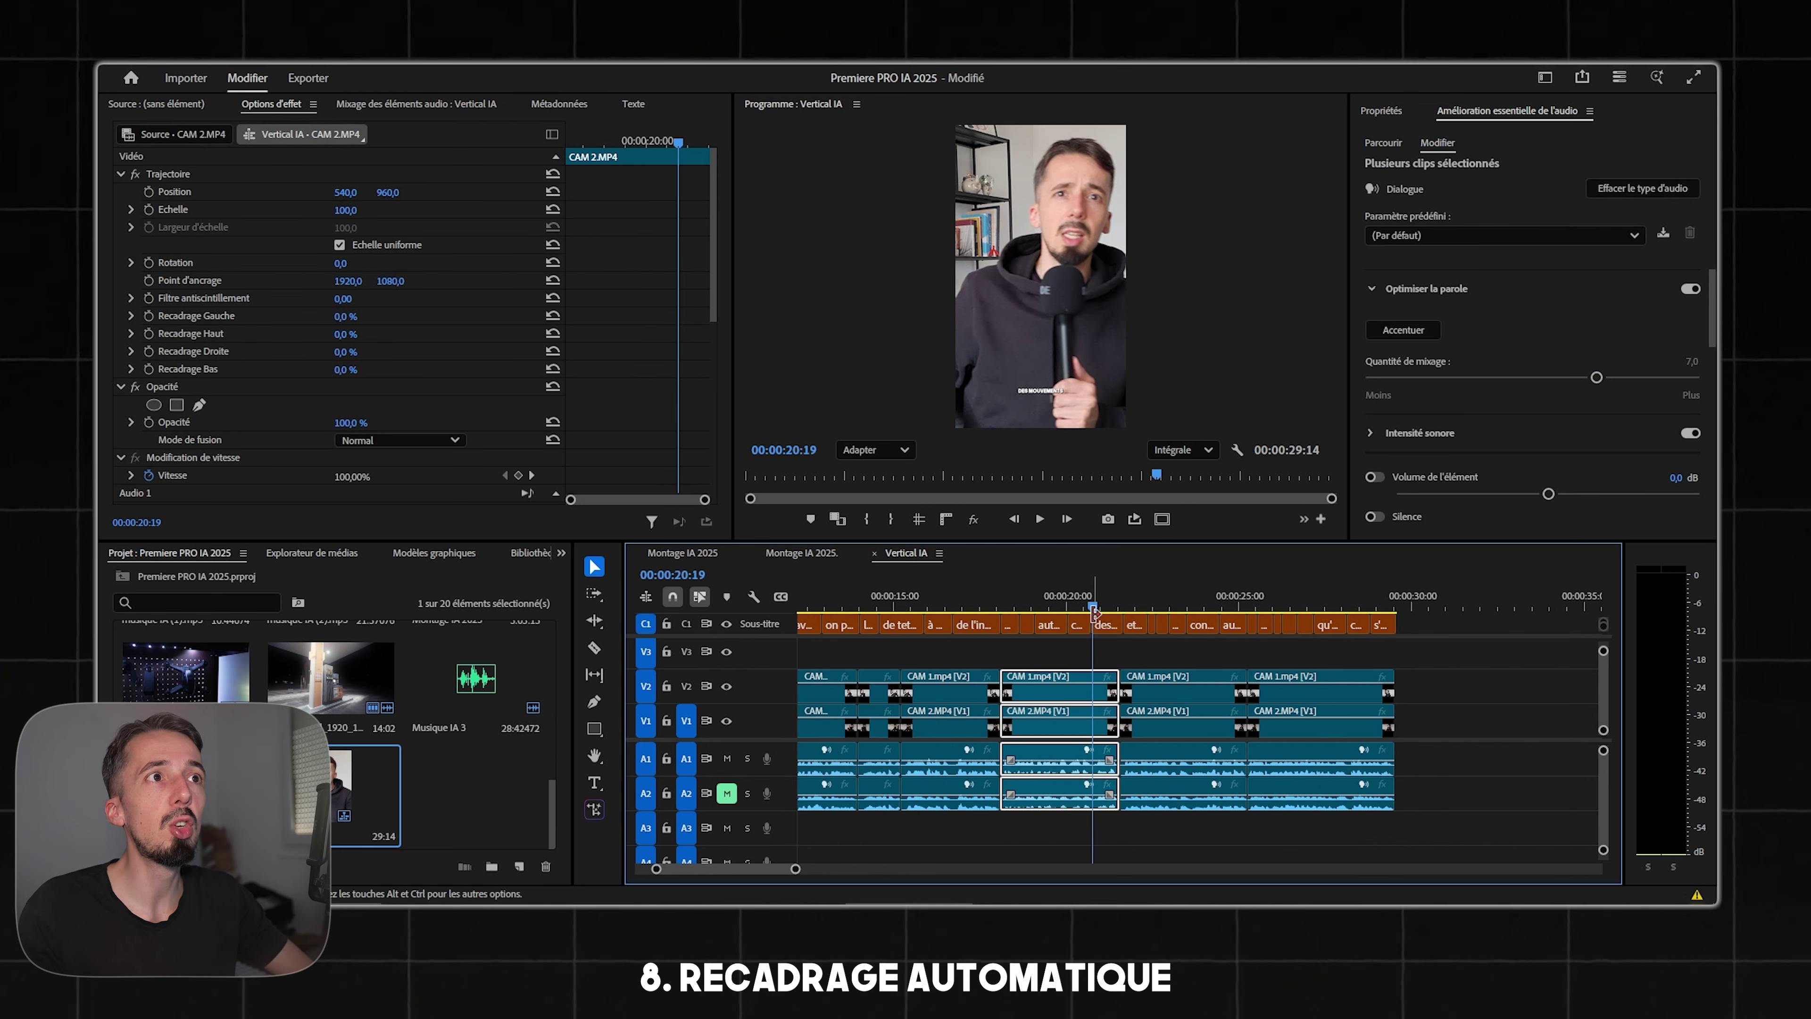
Select only the V2 CAM 1.mp4 clip under the playhead and review its framing from the clip's start.
click(1074, 639)
alt+click(1087, 684)
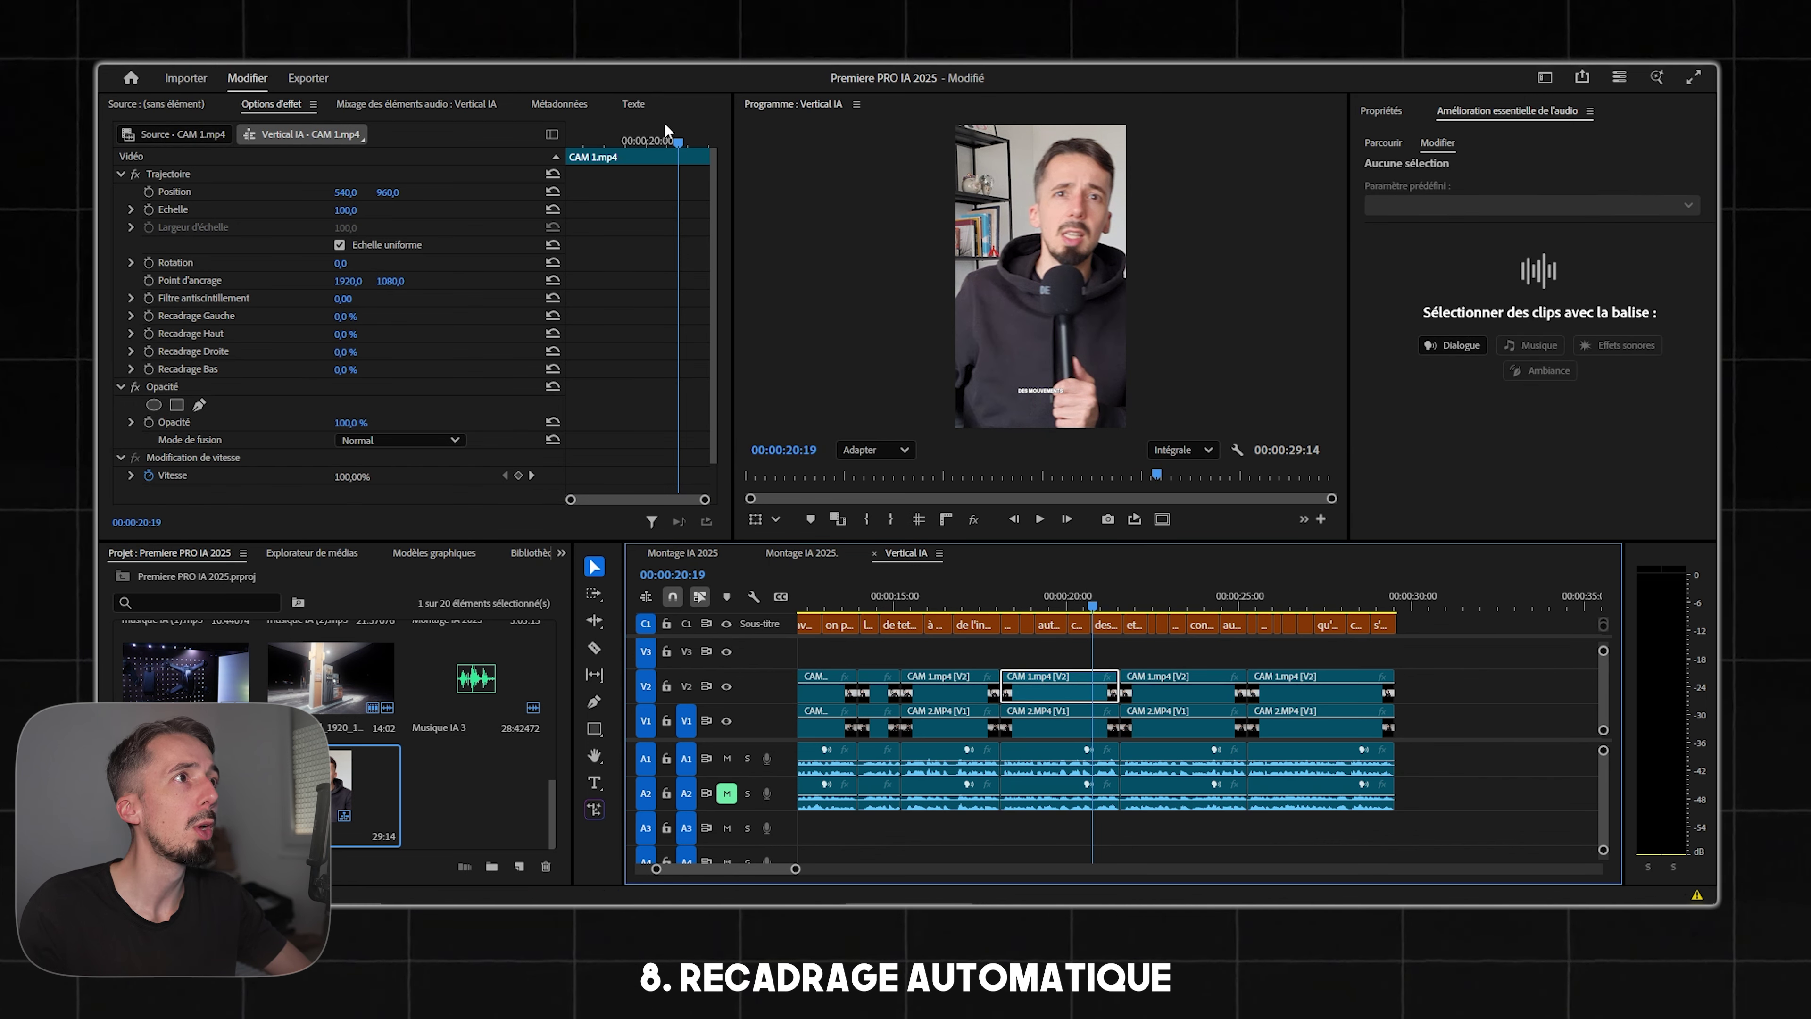
click(586, 141)
key(space)
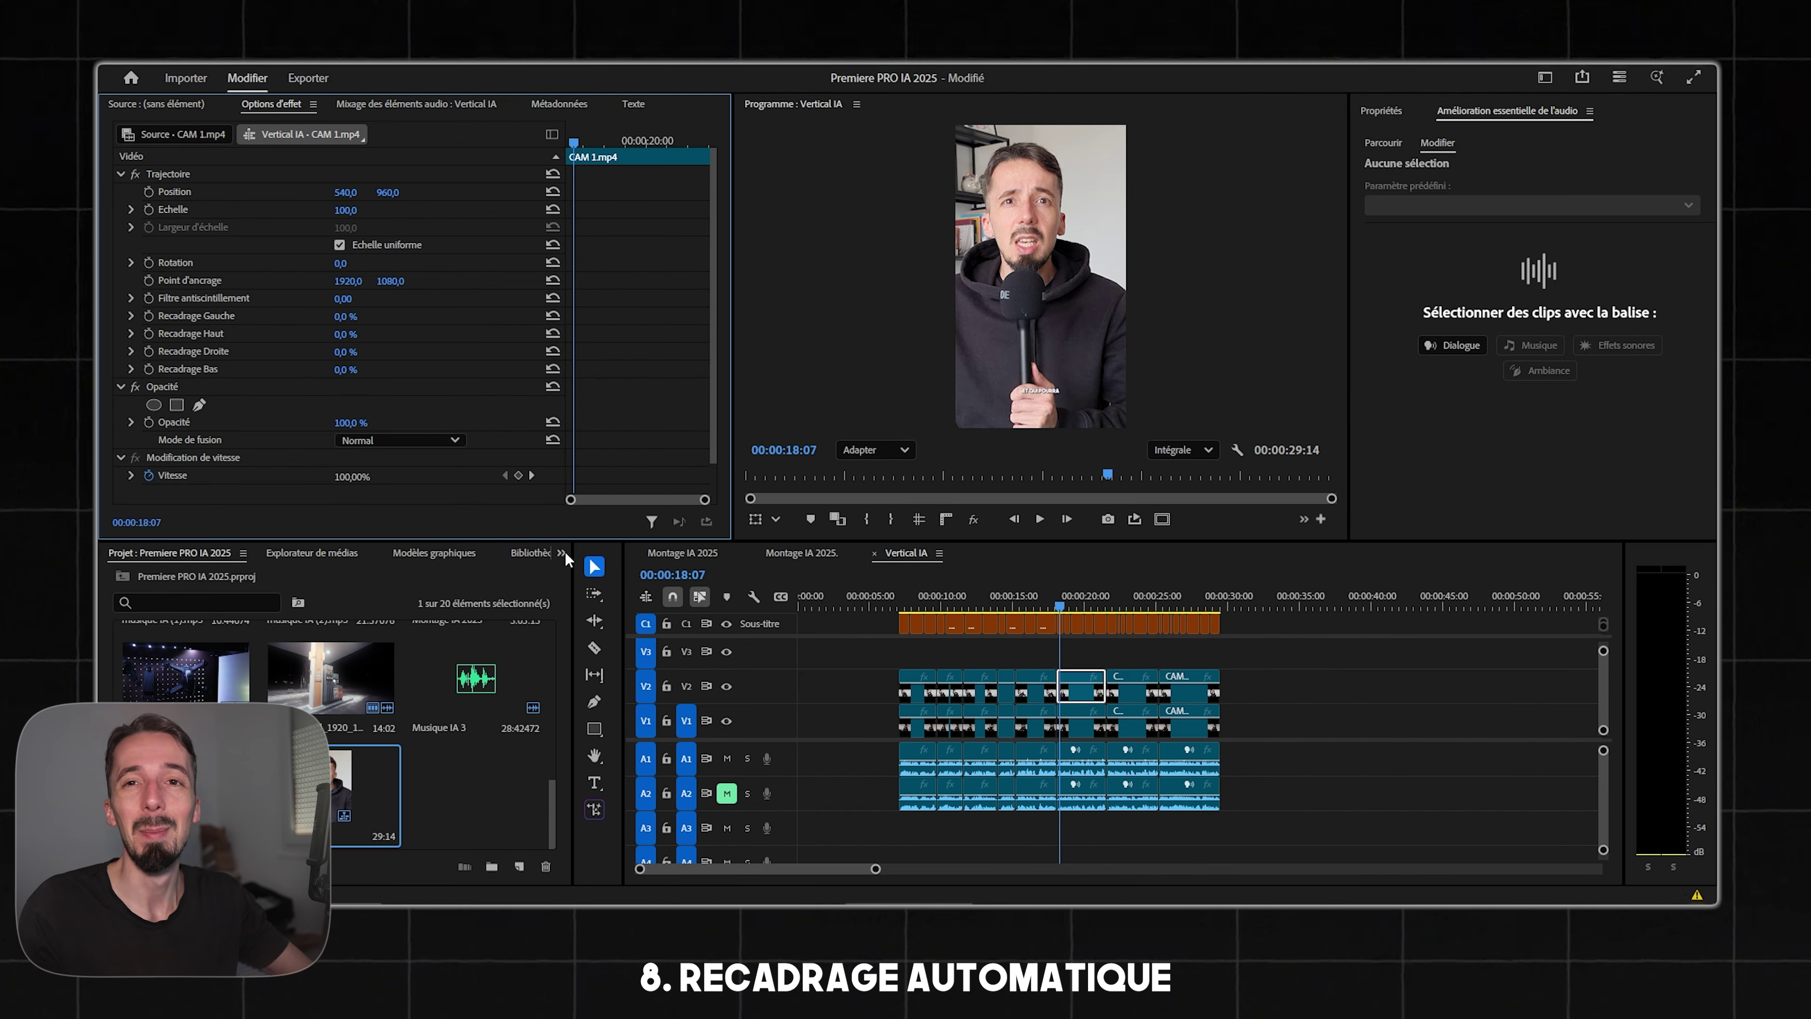
Search the effects for "recadrage auto" and apply Recadrage automatique to all the CAM 1.mp4 clips on V2.
click(561, 553)
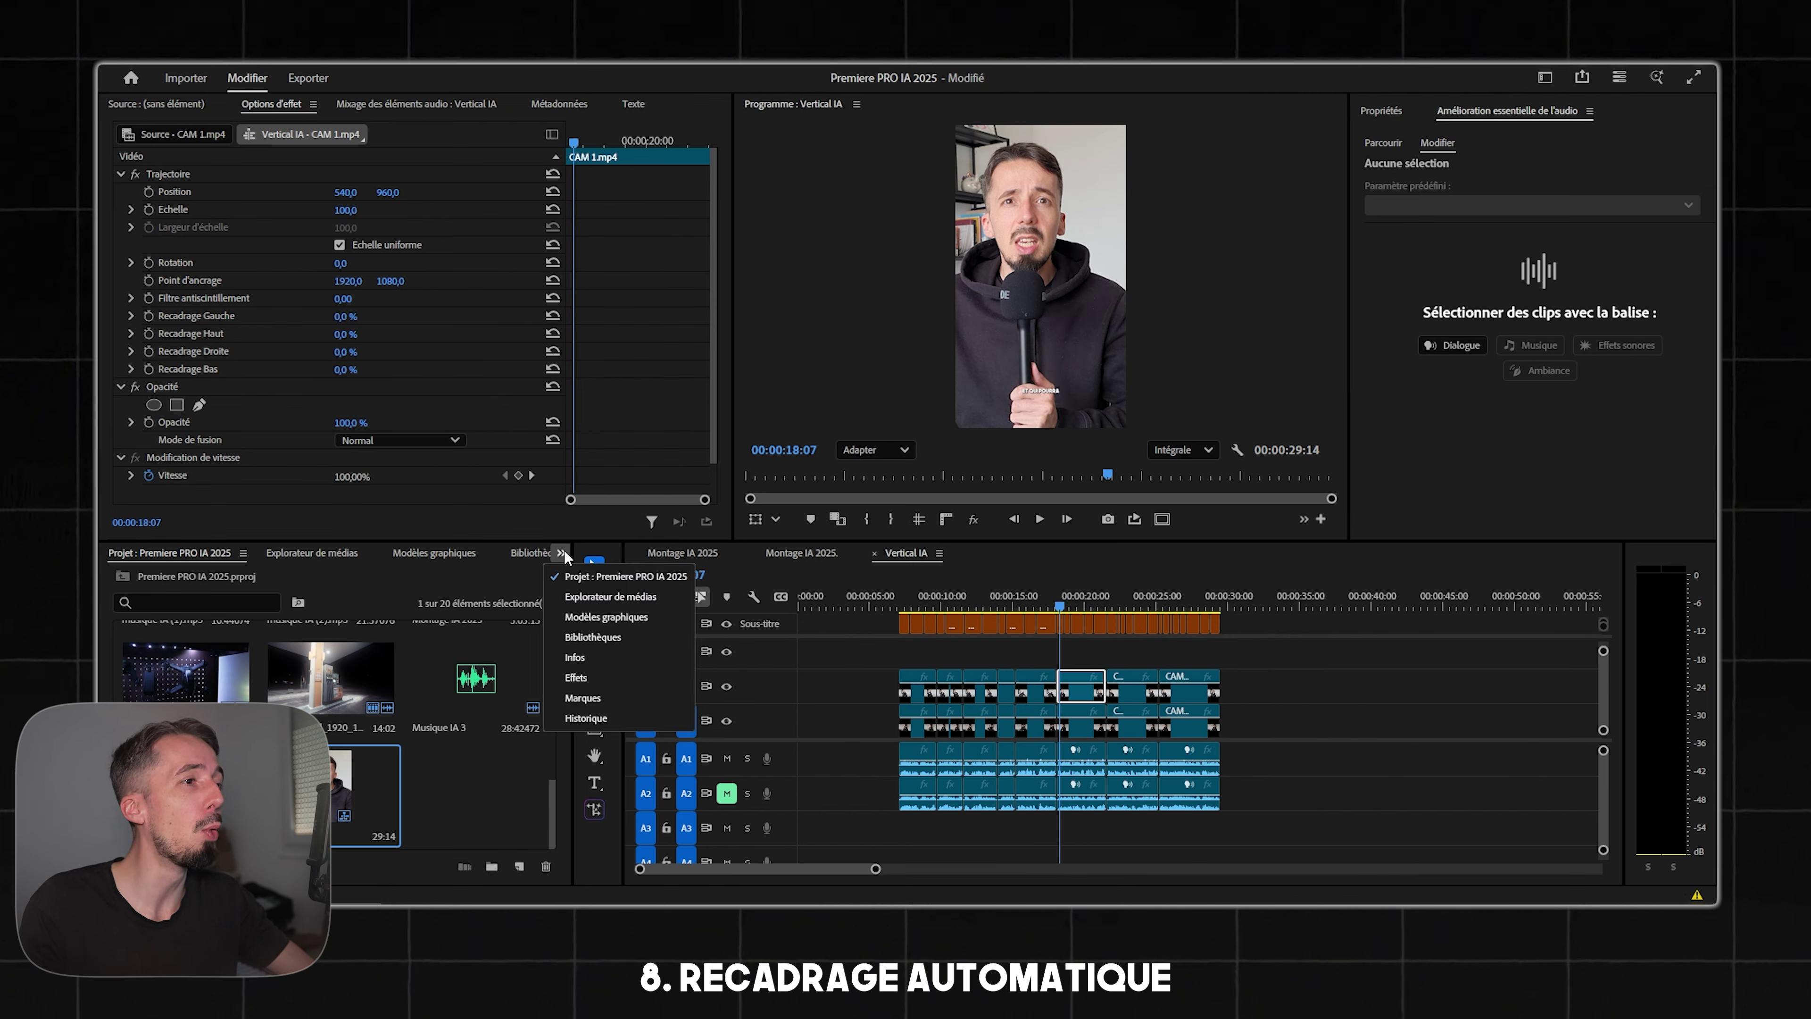
click(571, 677)
click(172, 580)
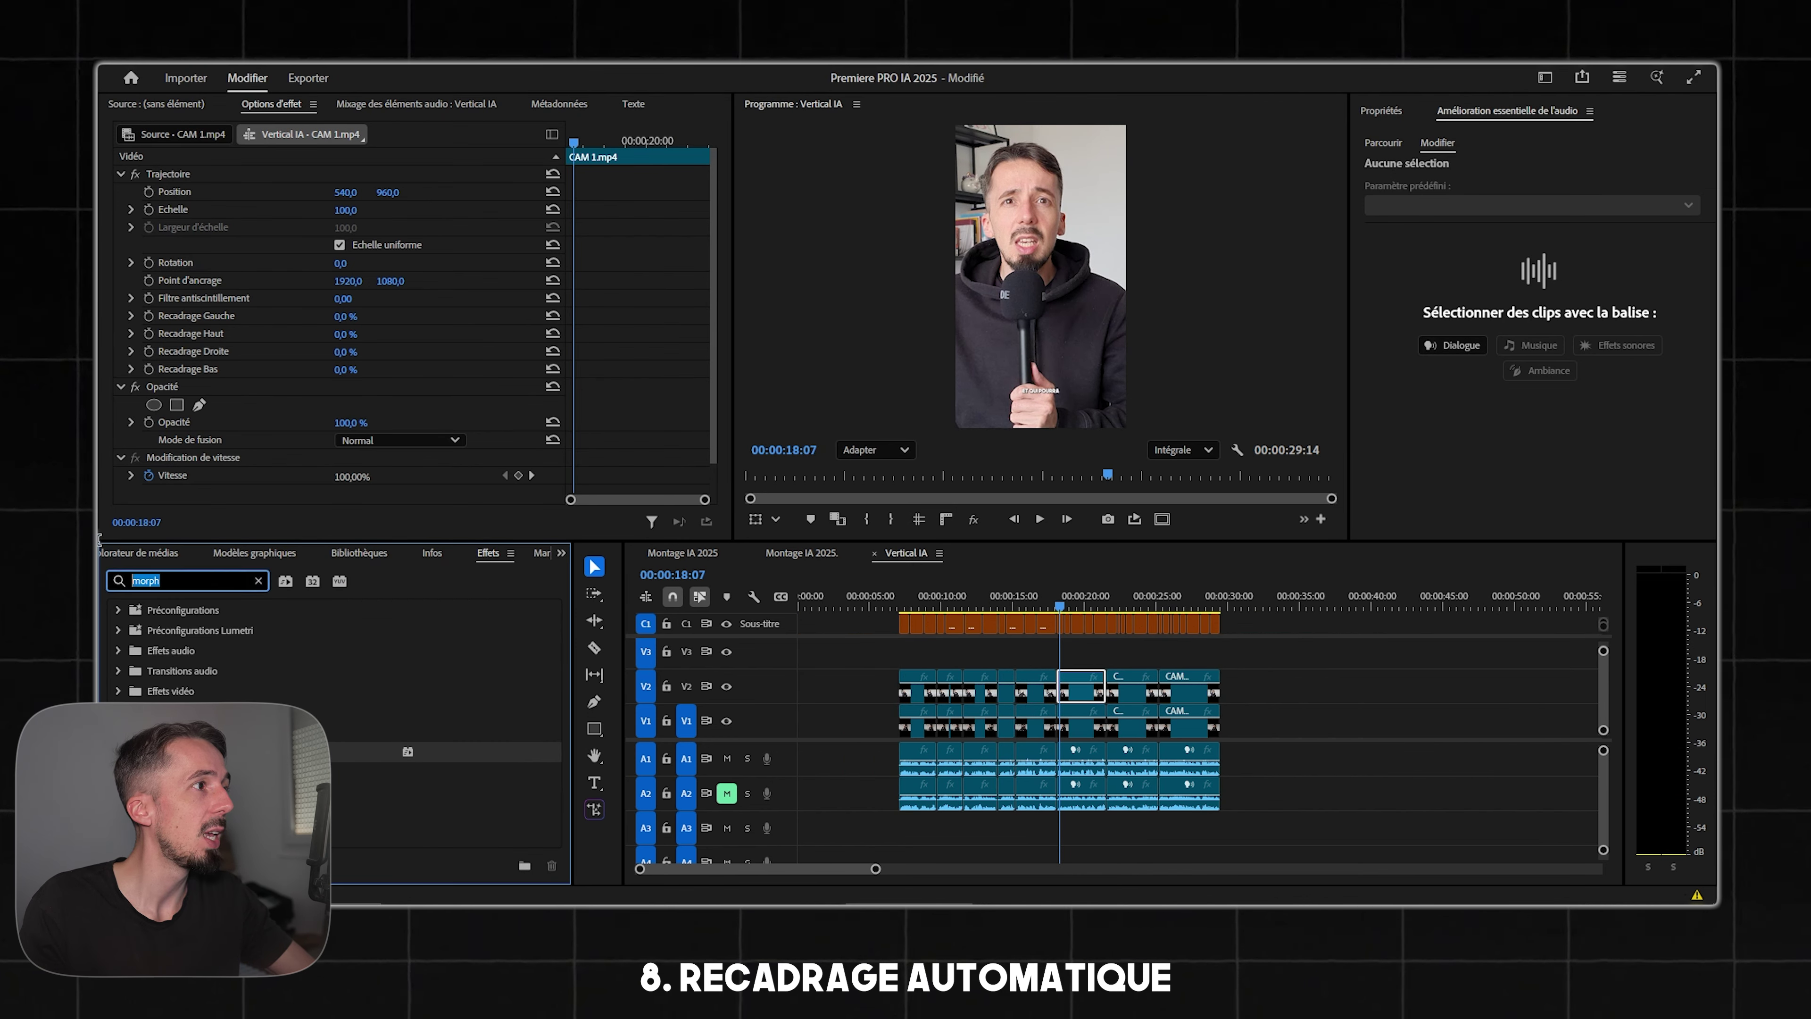
text(recadrage auto)
drag(1305, 682, 894, 675)
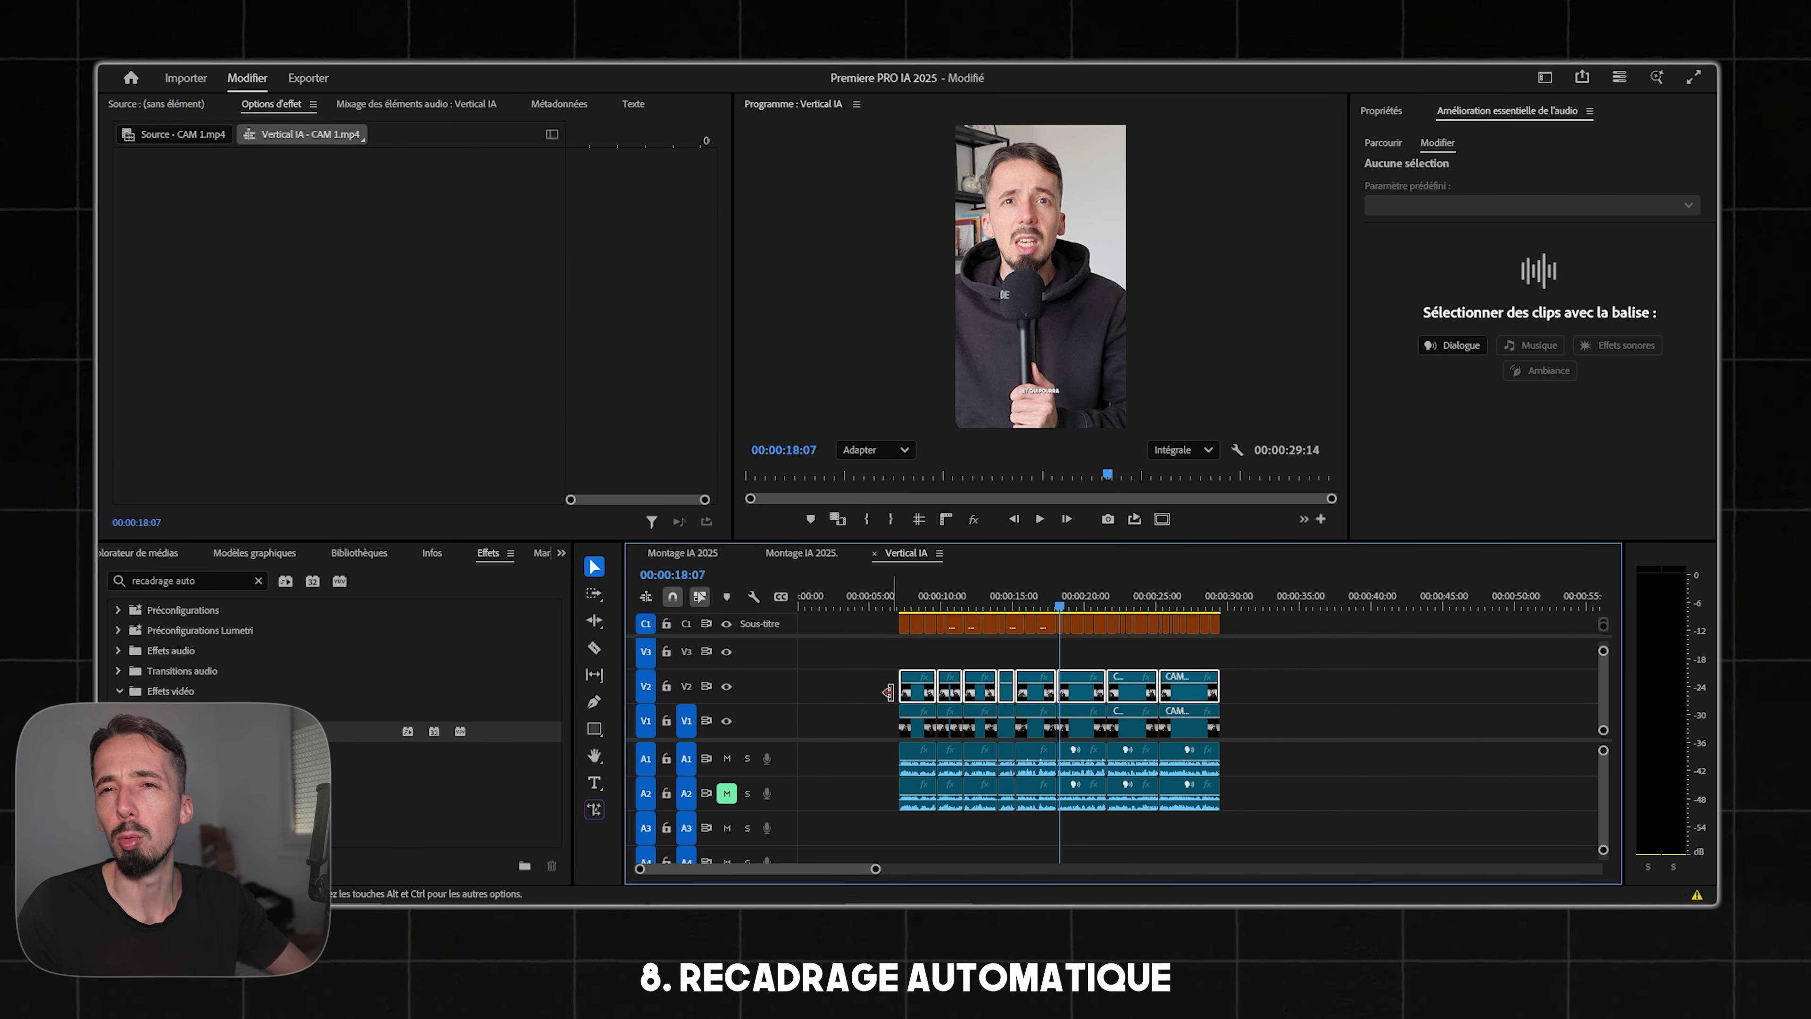
drag(342, 731, 959, 689)
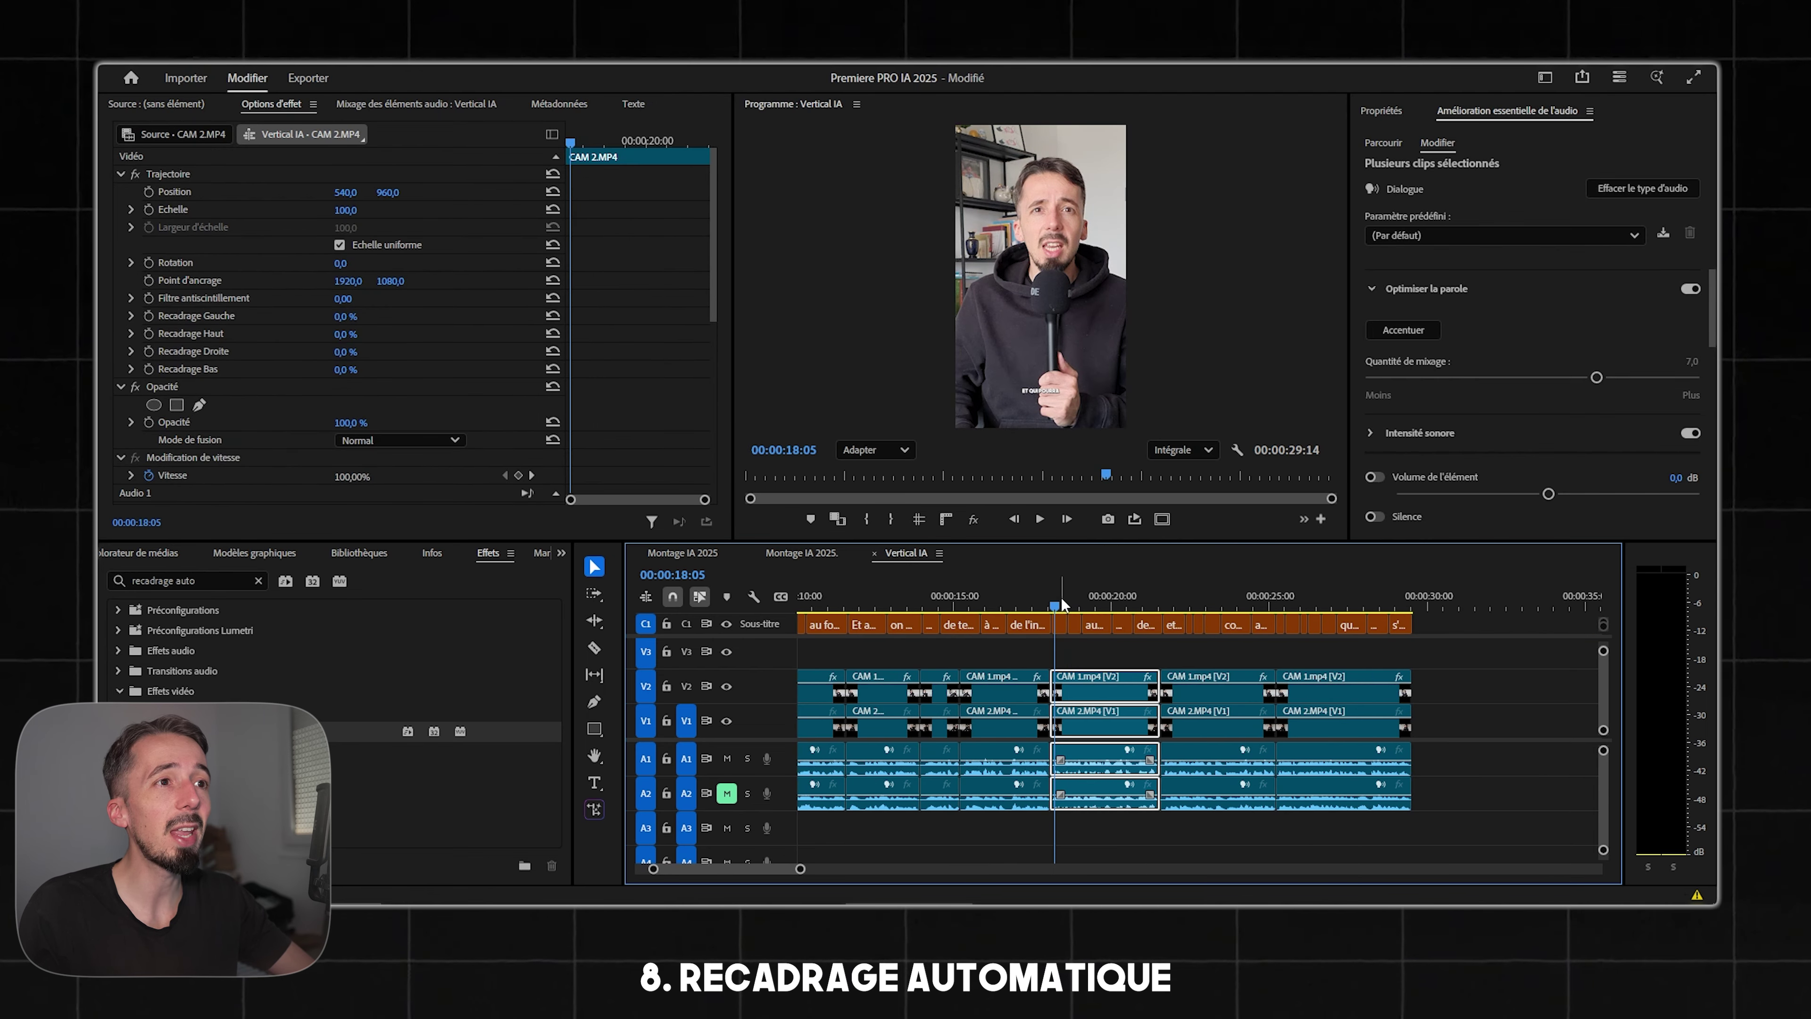
Raise the reframe scale of the V2 CAM 1.mp4 clip at 00:00:22:01 to about 130 and play it from its start.
drag(1063, 605, 1169, 623)
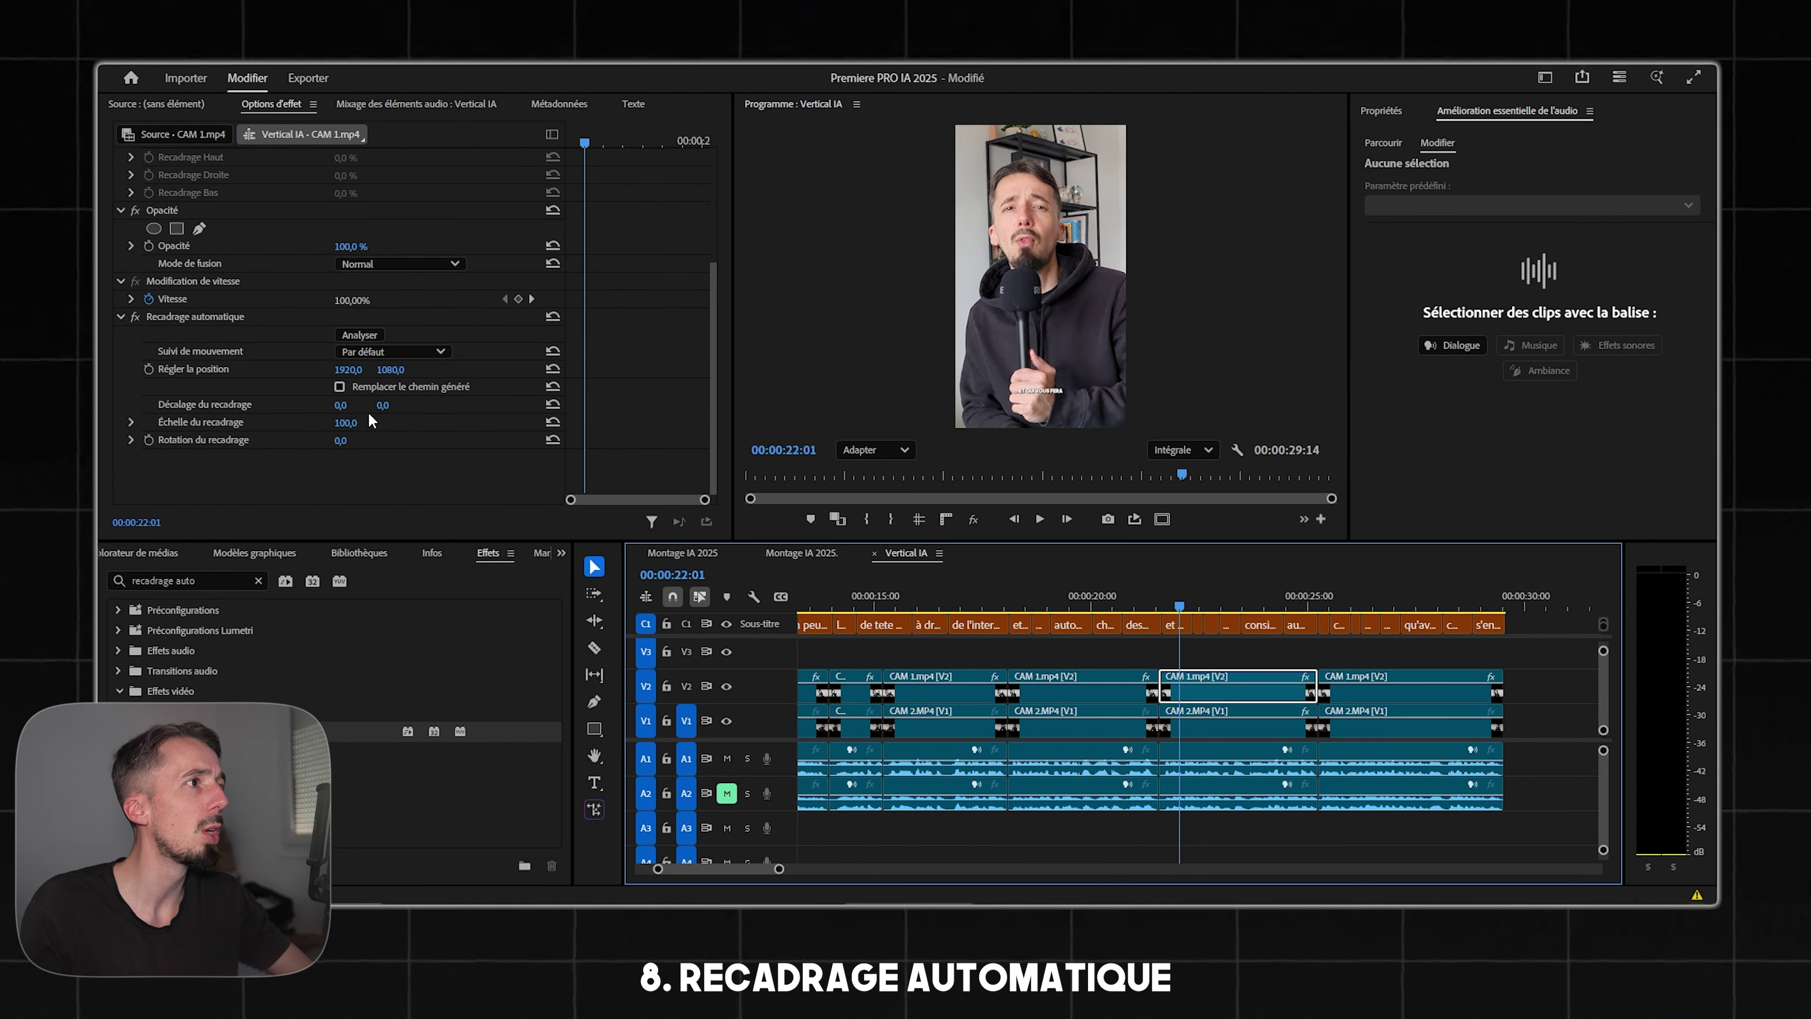
drag(341, 428, 362, 428)
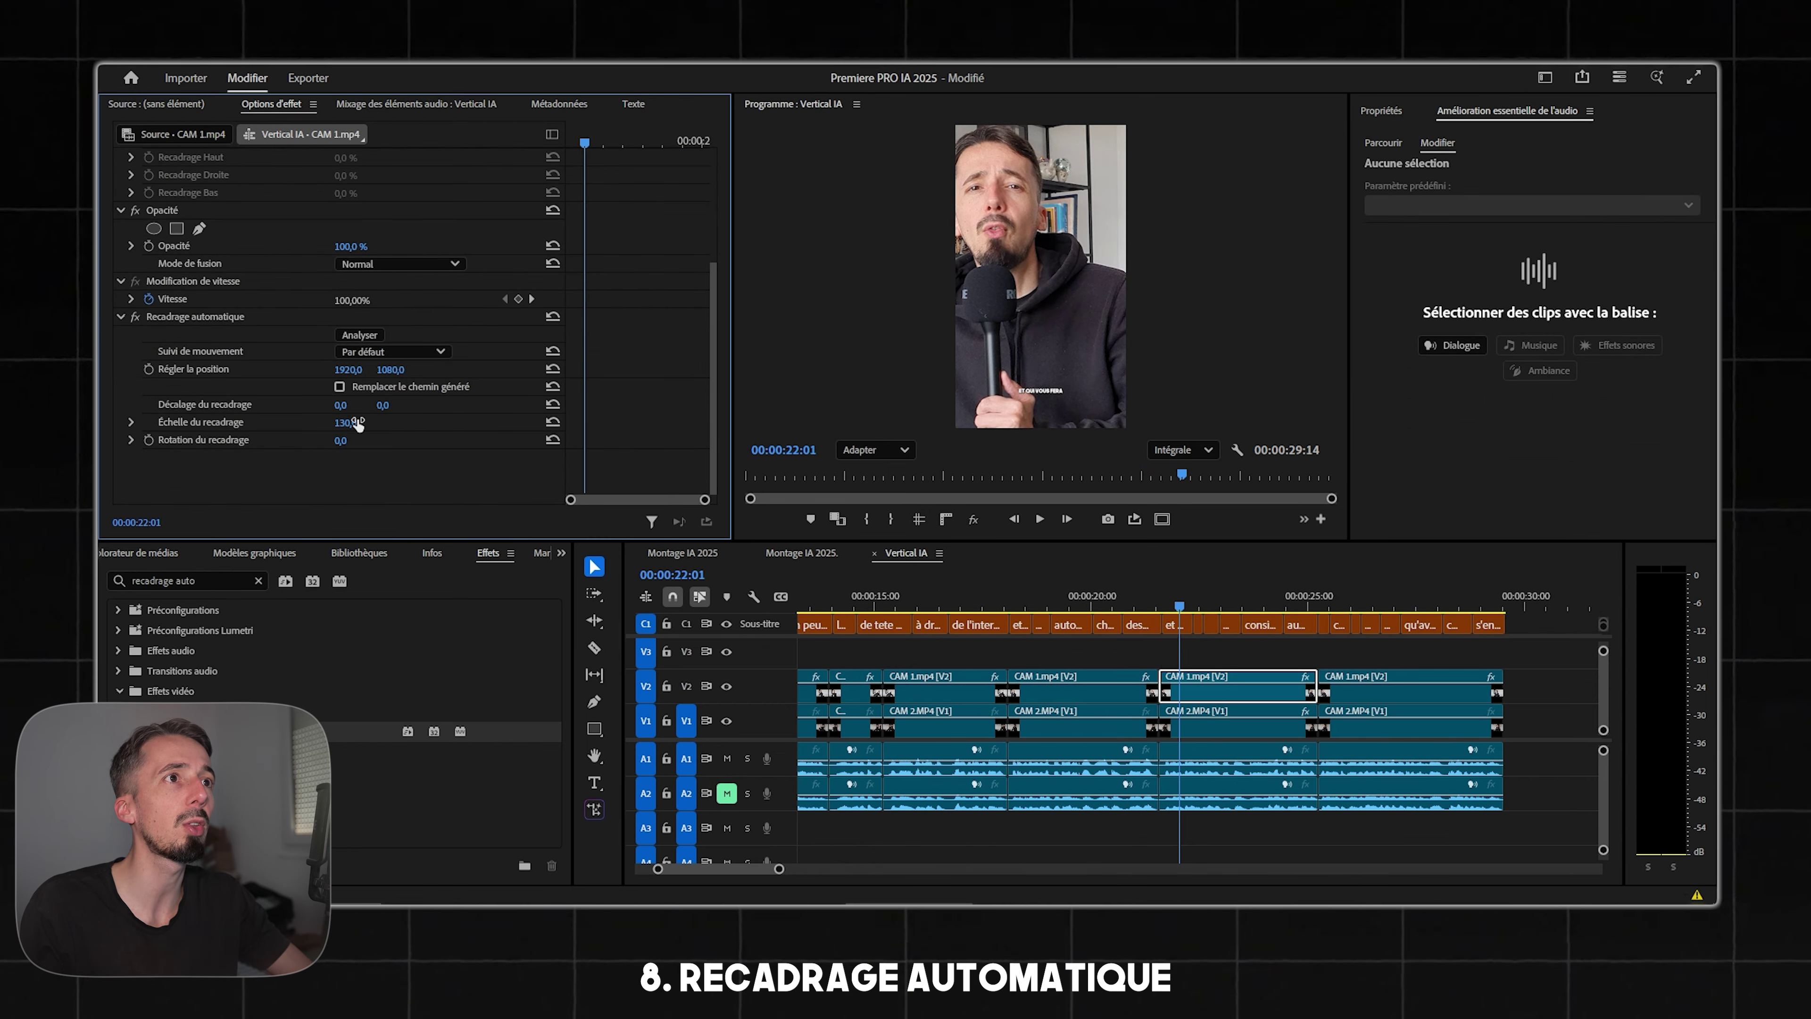
click(1166, 628)
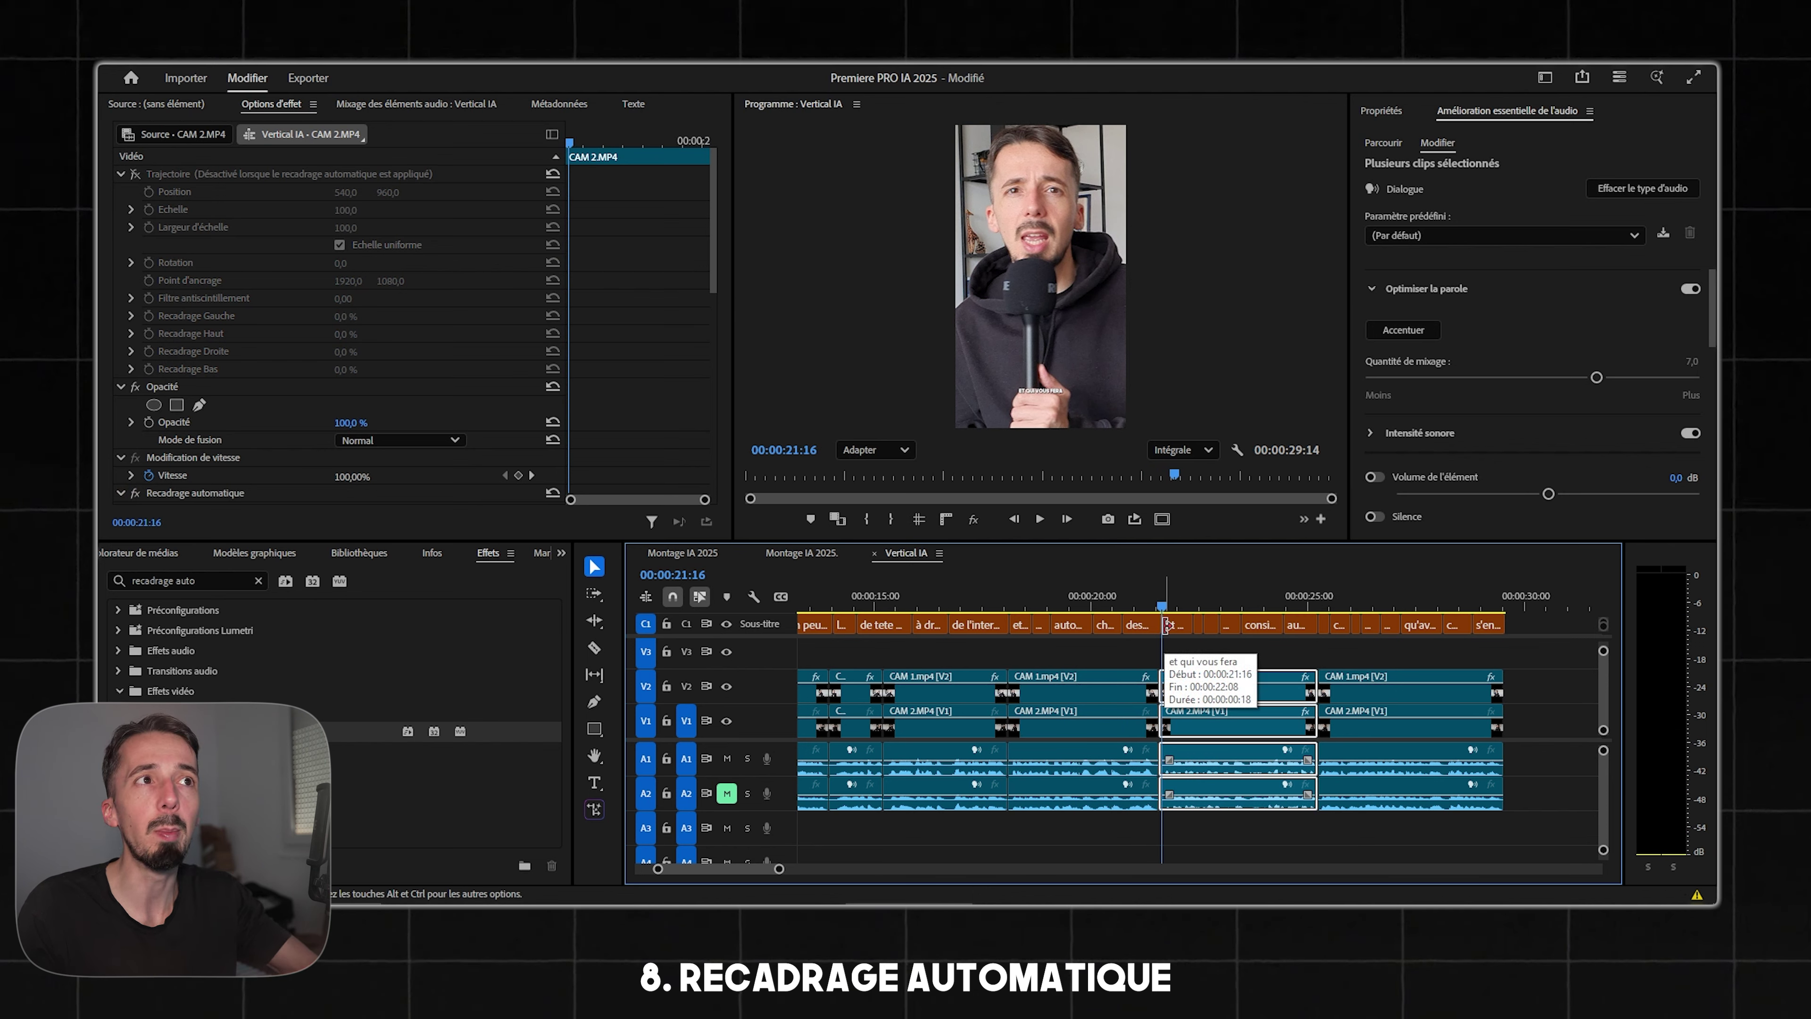
key(space)
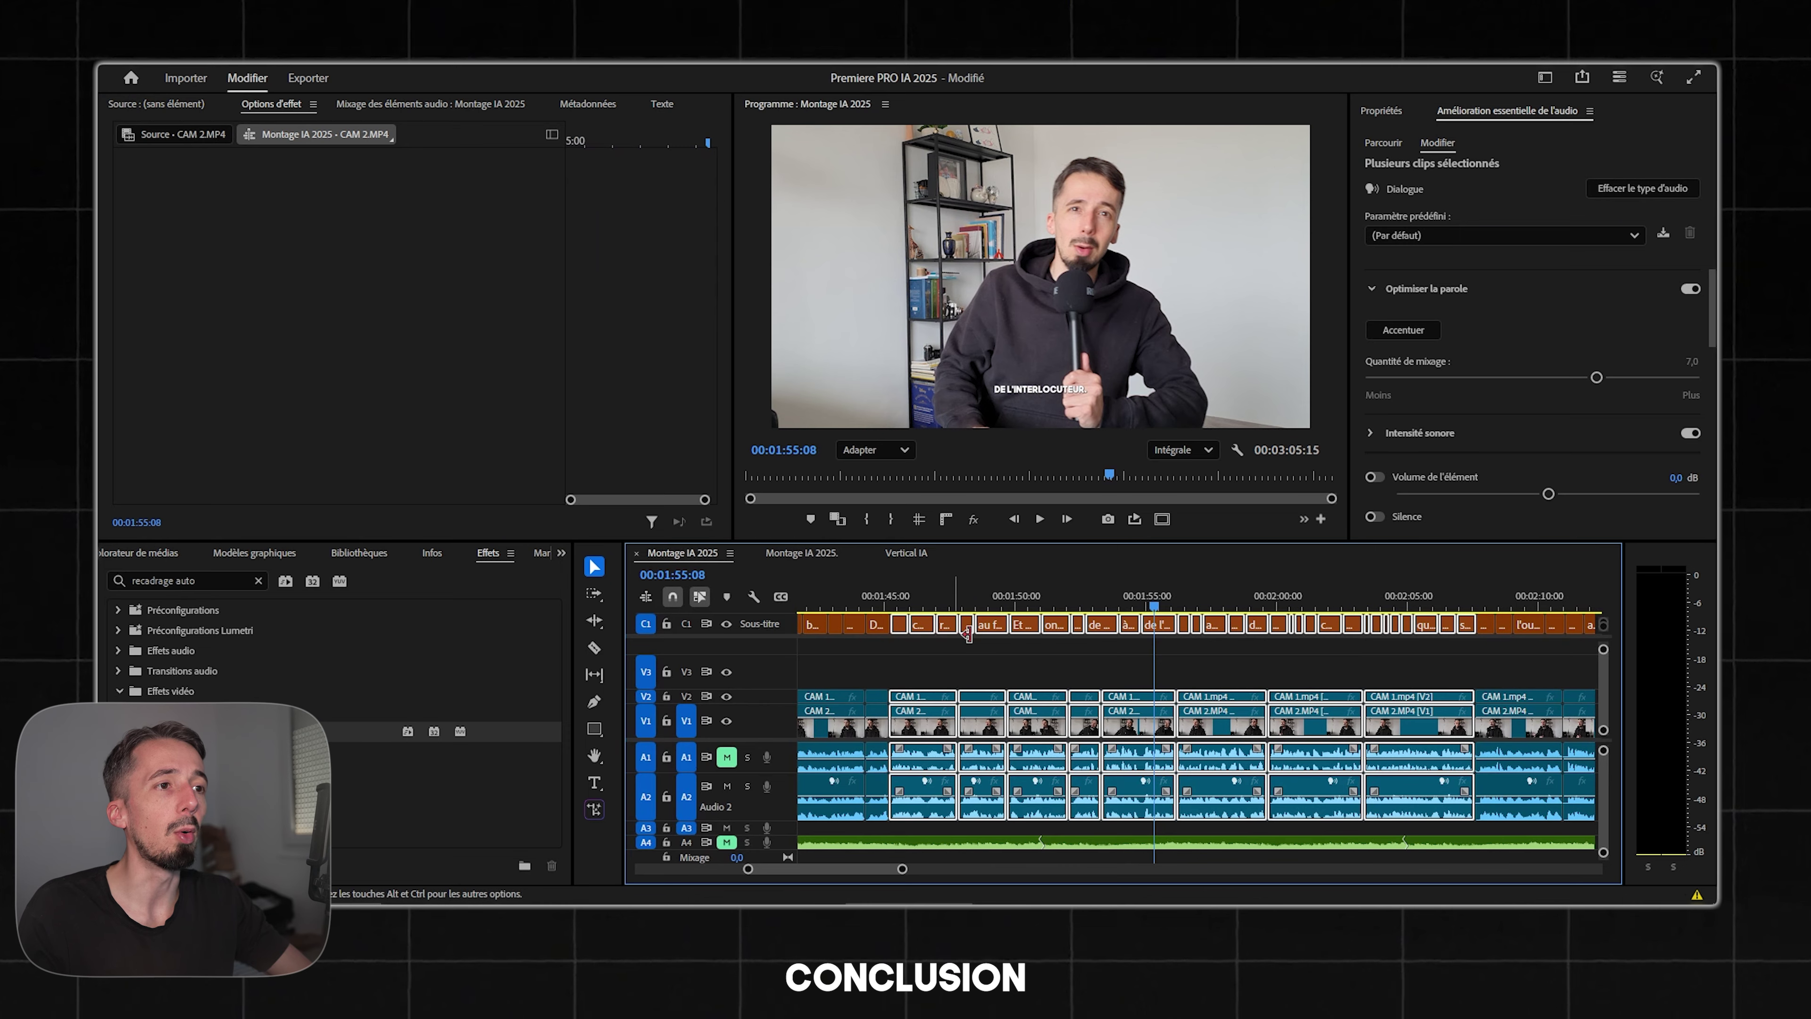
scroll(978, 667, down, 5)
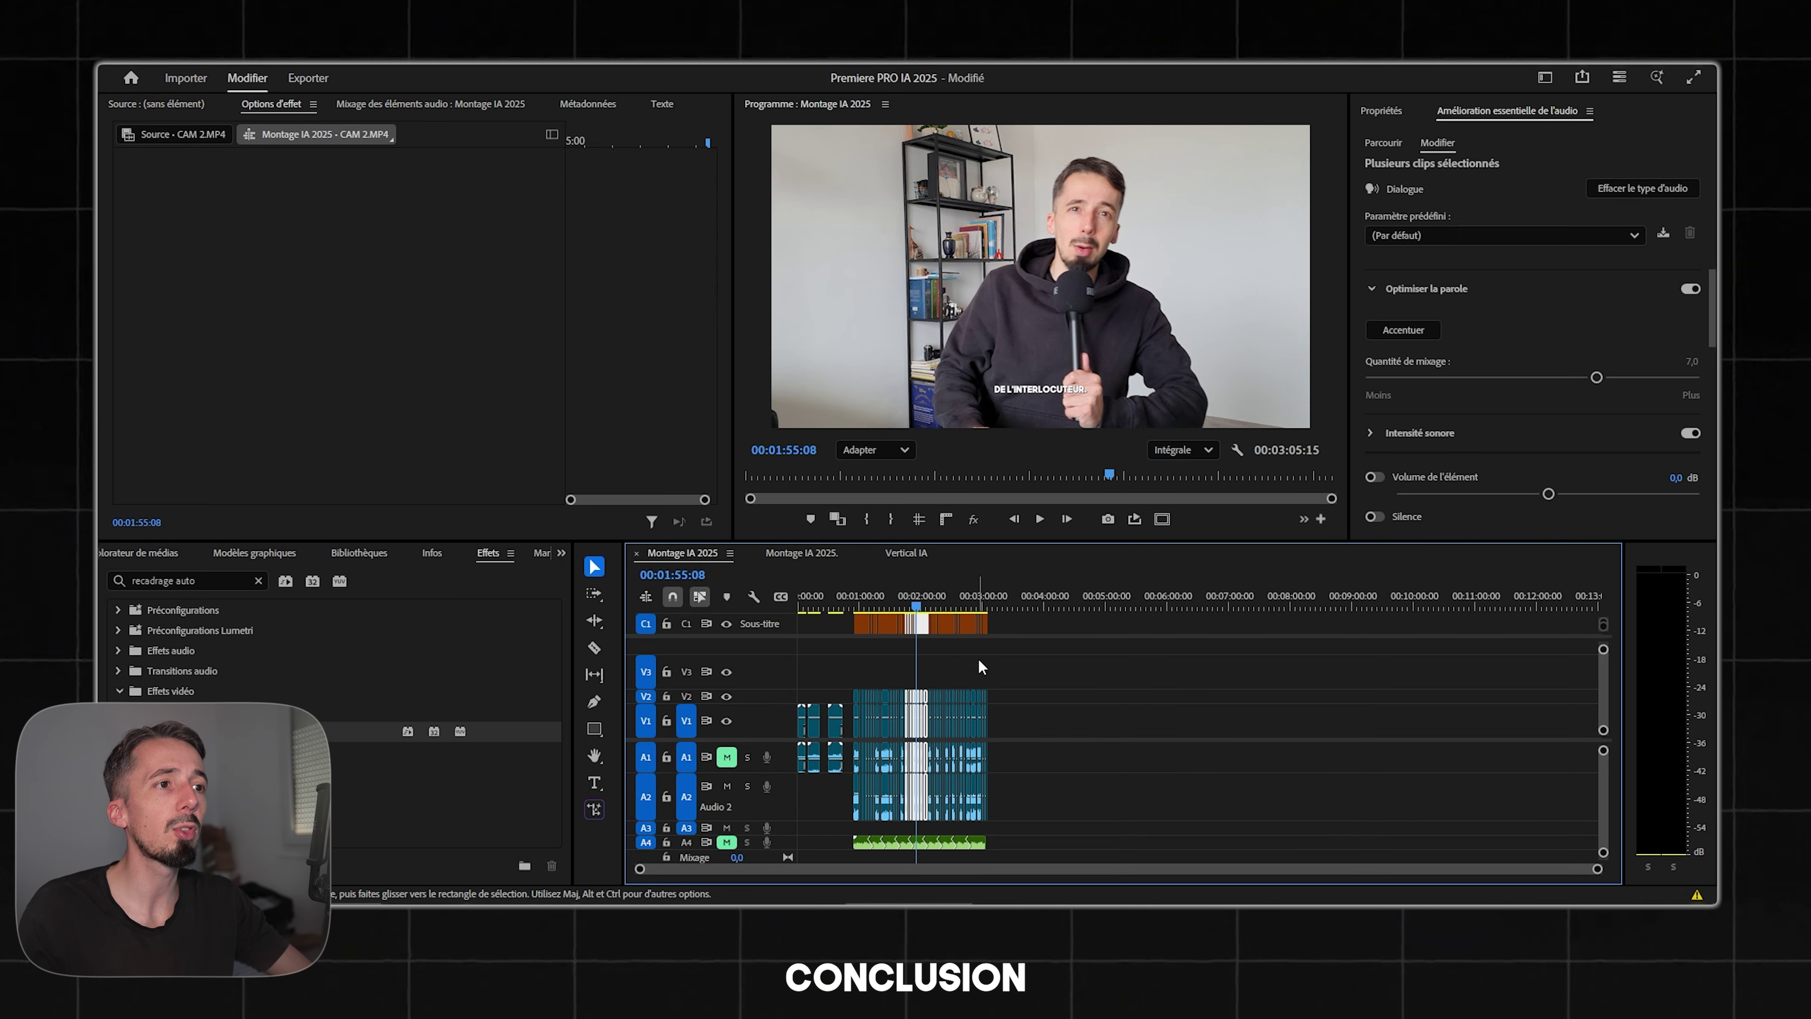
scroll(902, 712, up, 3)
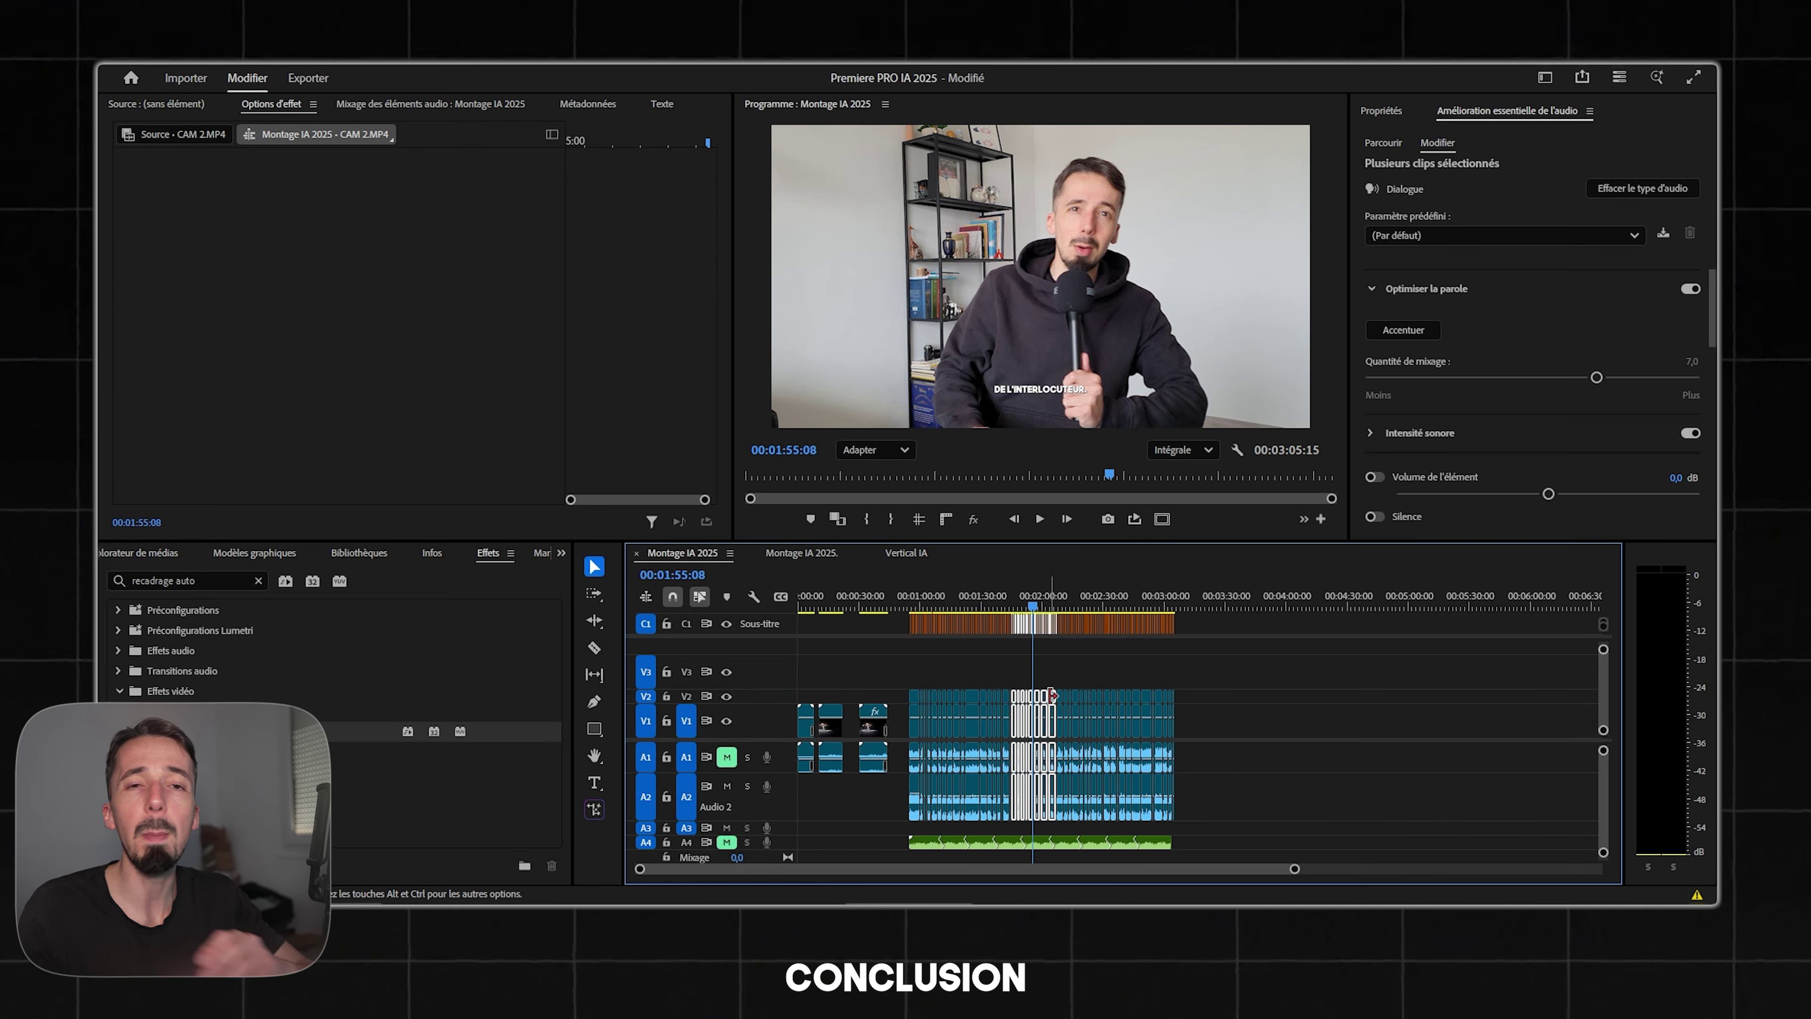